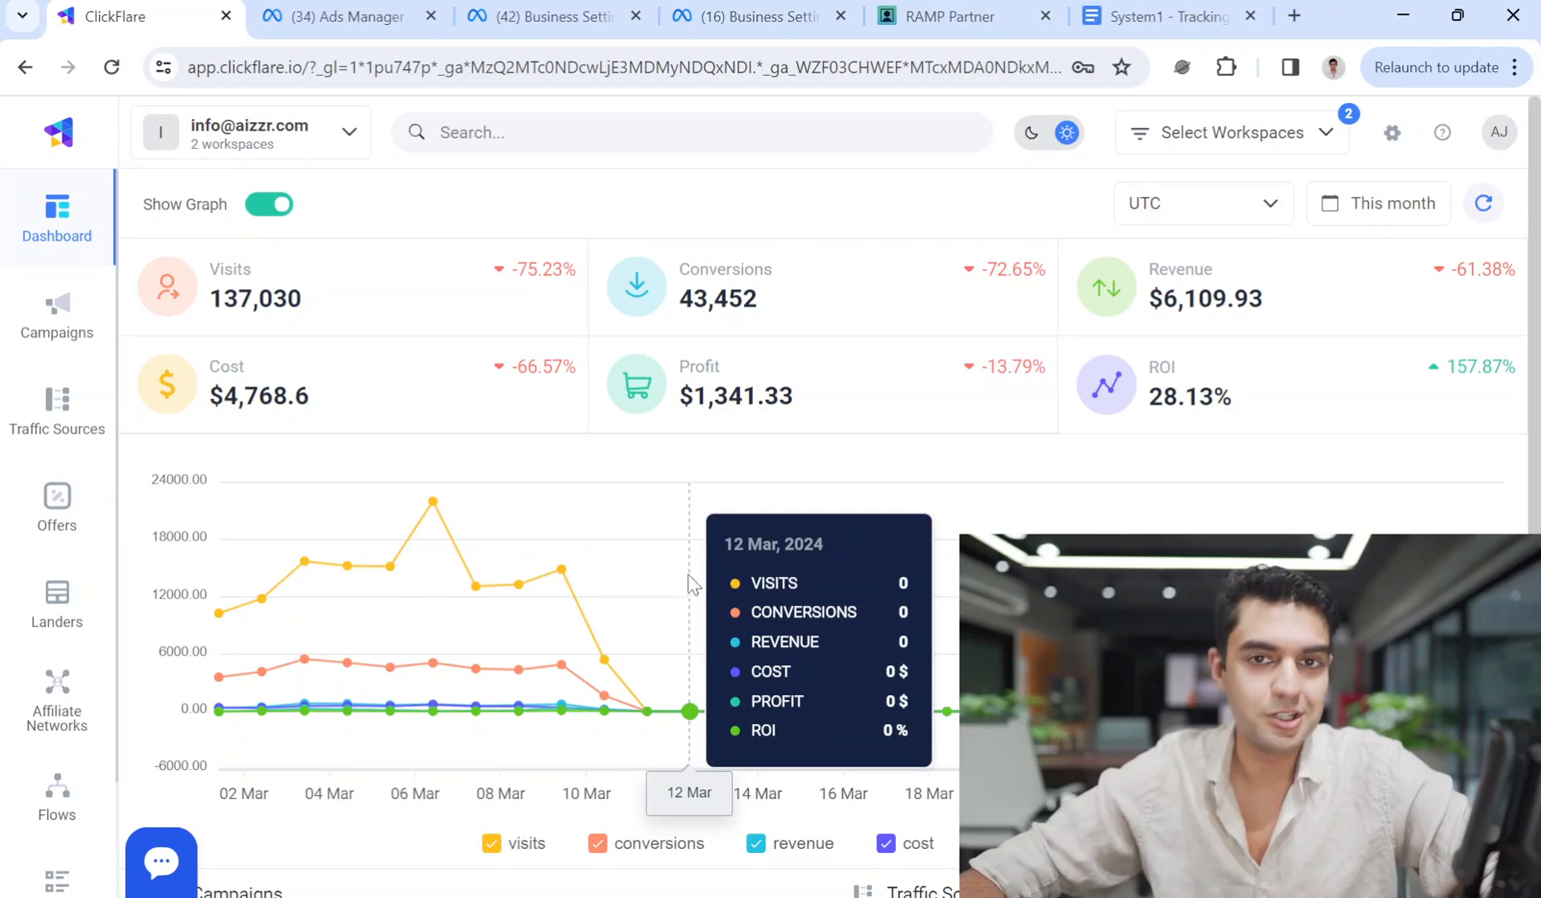
Glance over the Ads Manager, tracking document and Business Settings tabs, ending on RAMP Partner Domain Creator.
click(391, 17)
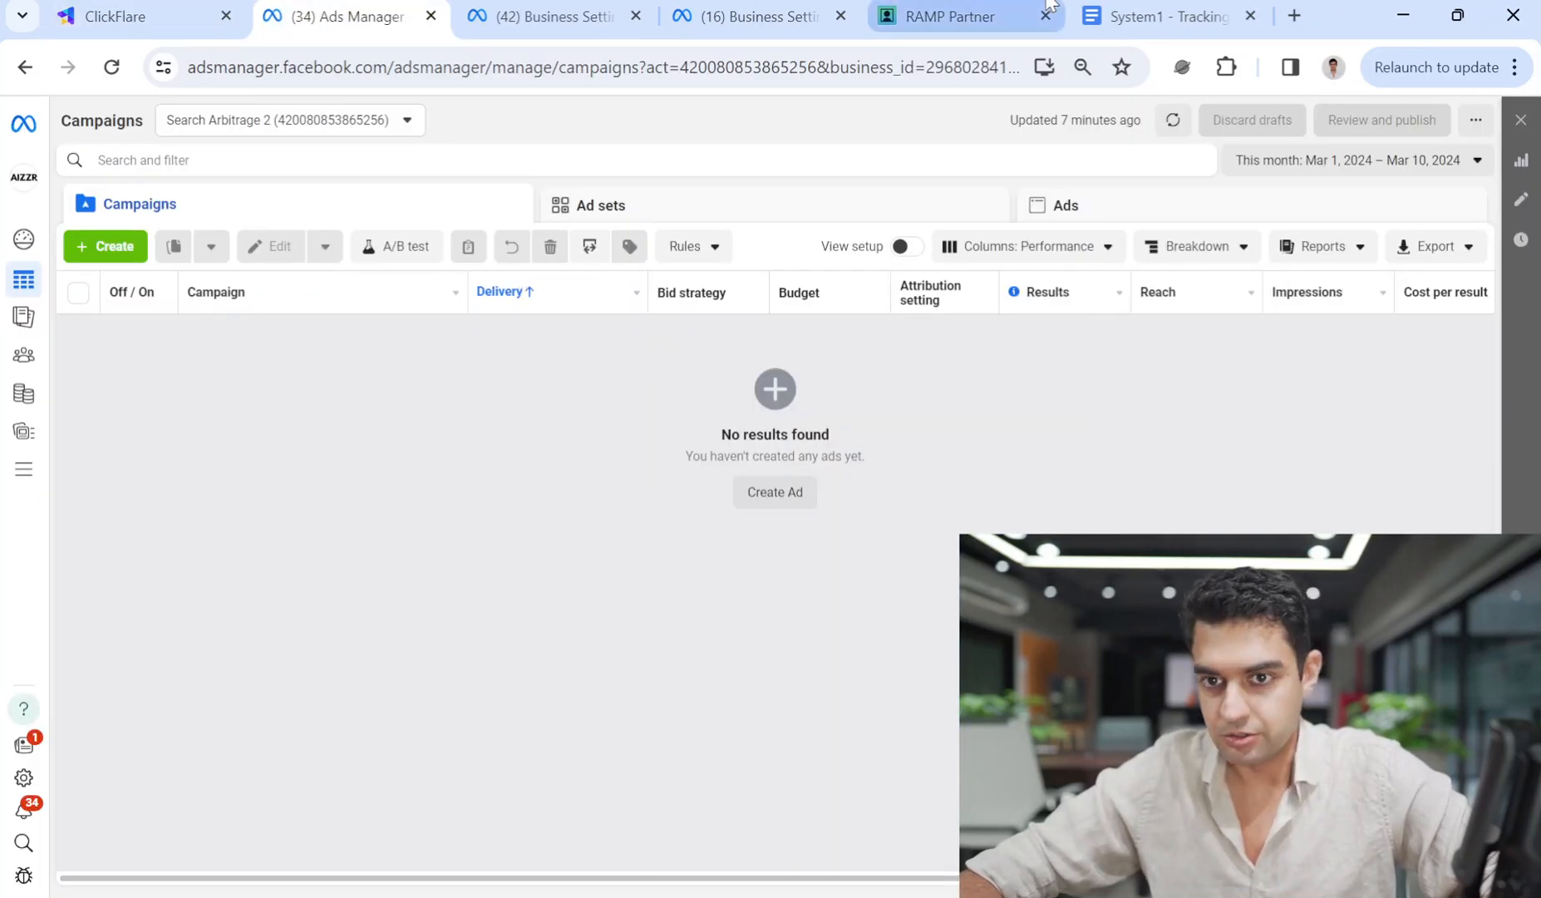
click(1023, 10)
click(498, 656)
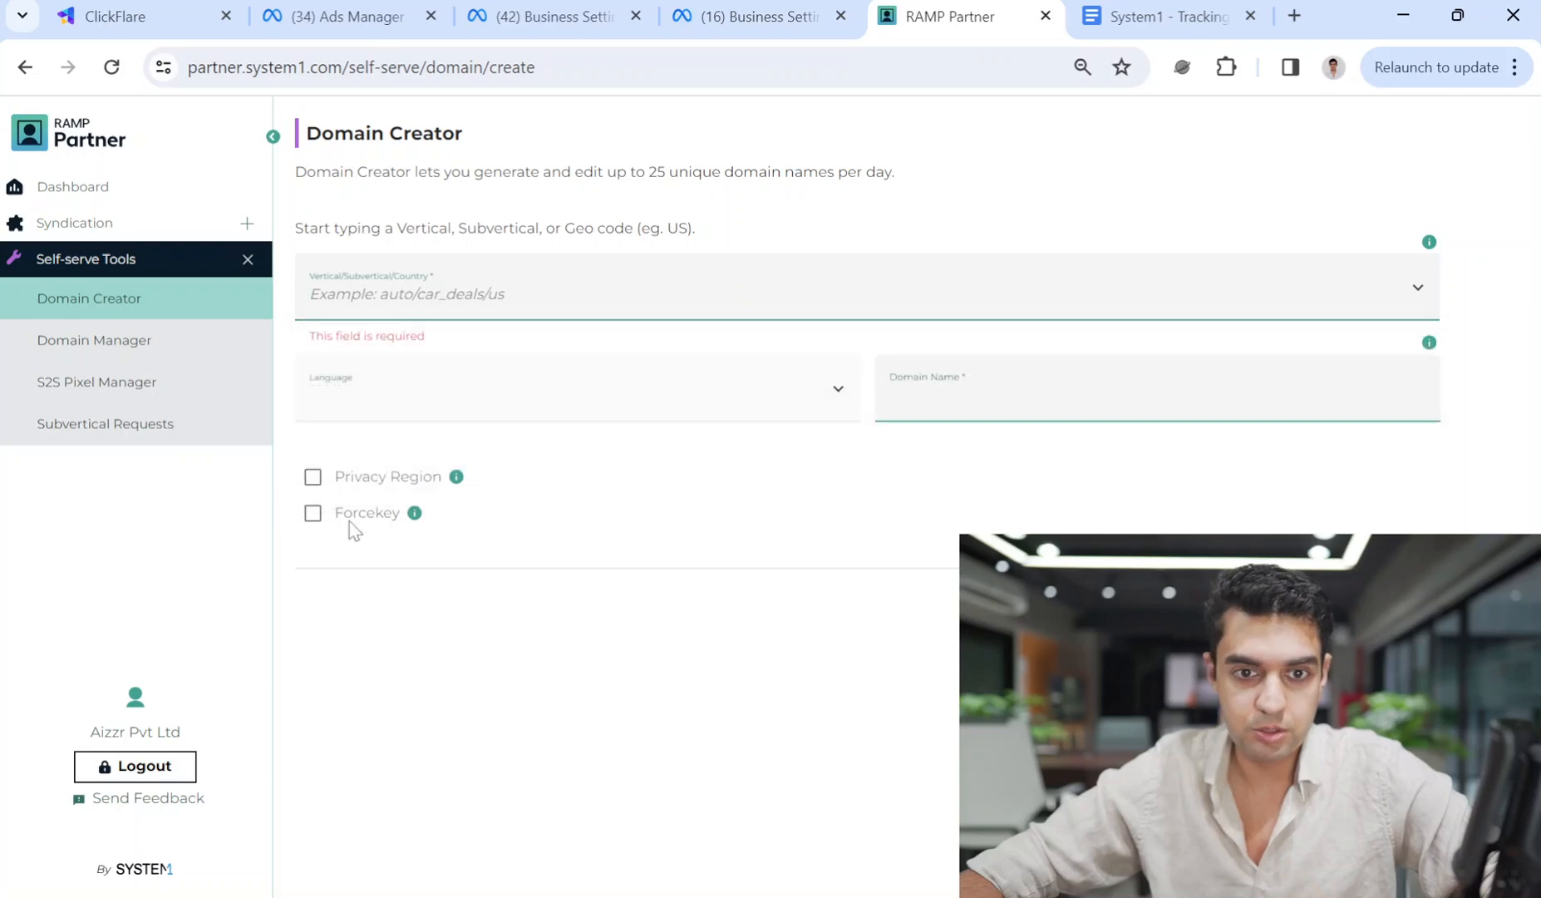
click(1210, 10)
drag(948, 631, 877, 630)
click(756, 15)
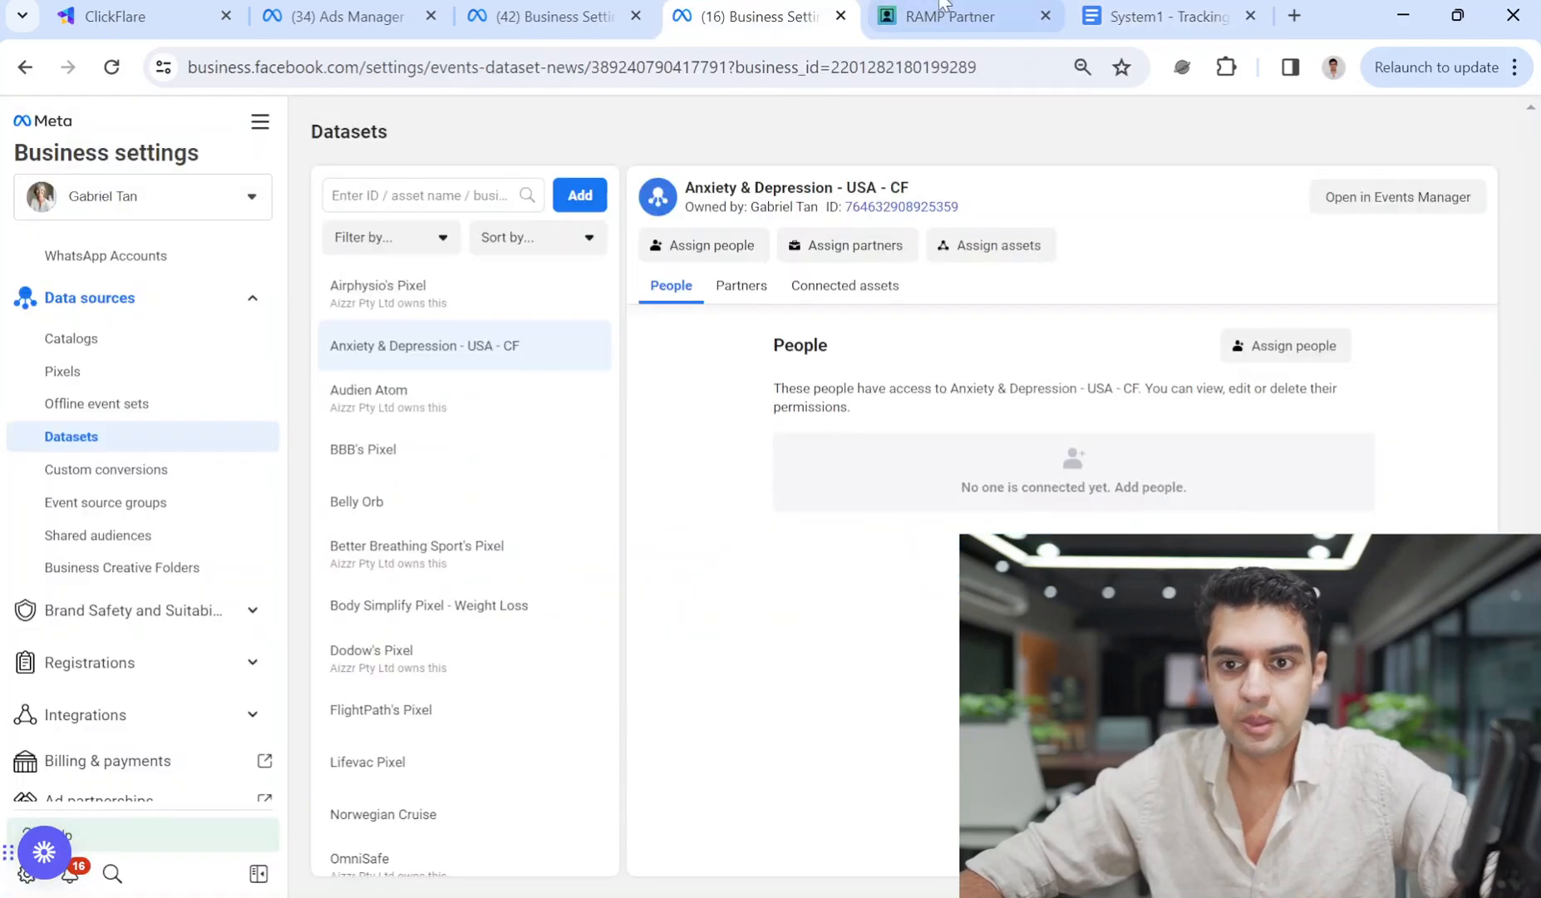
click(950, 15)
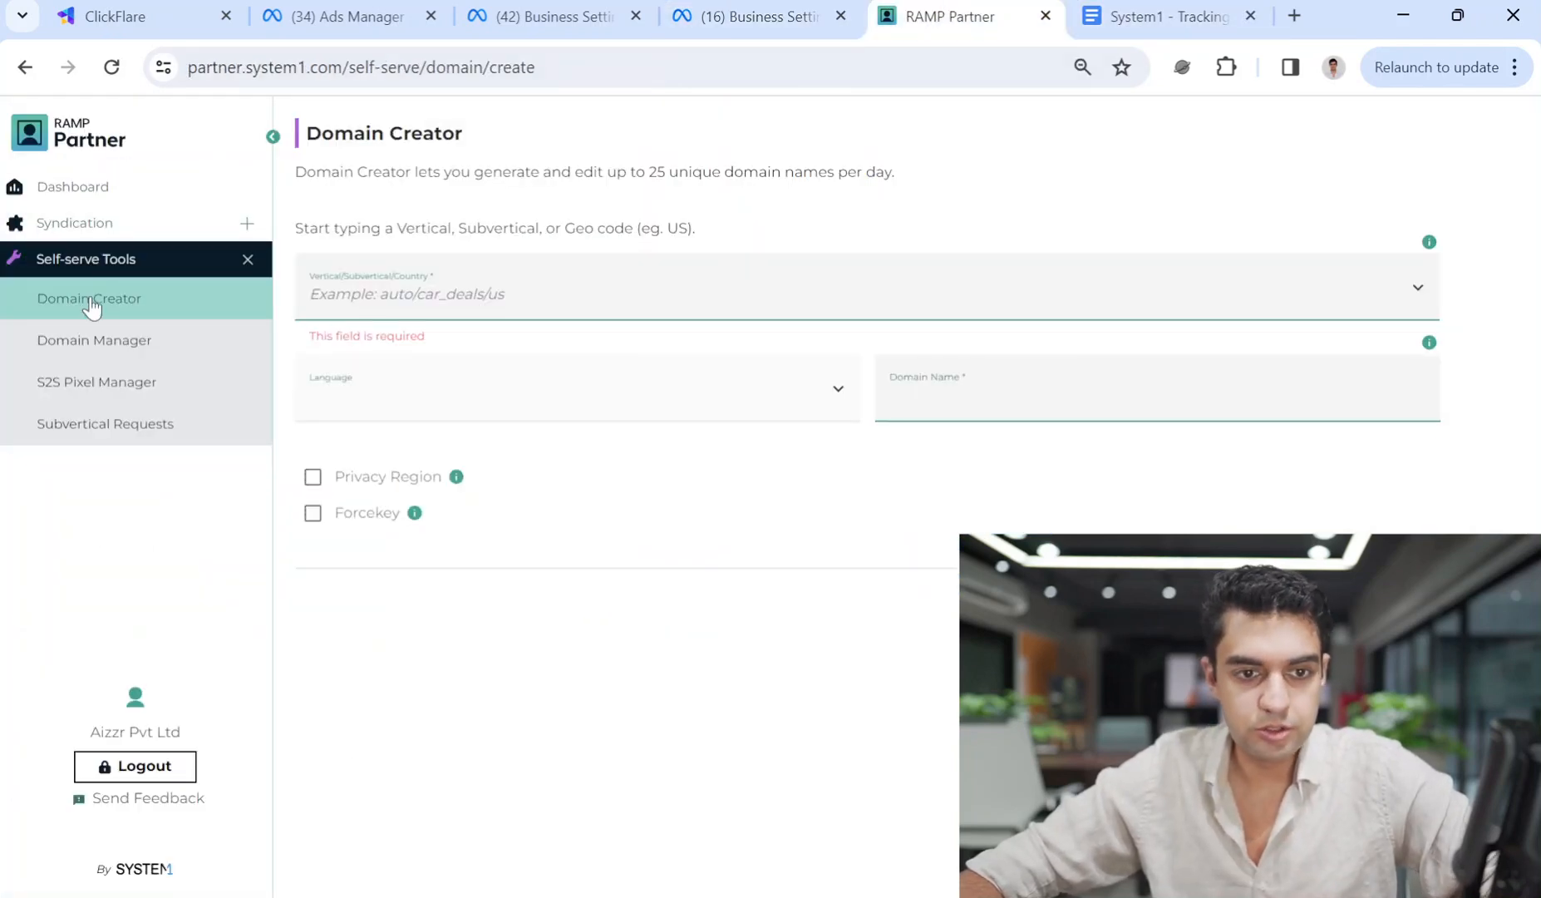
Search 'cars/pk' and pick the auto/used_cars/pk vertical, keeping Urdu as the language.
click(343, 296)
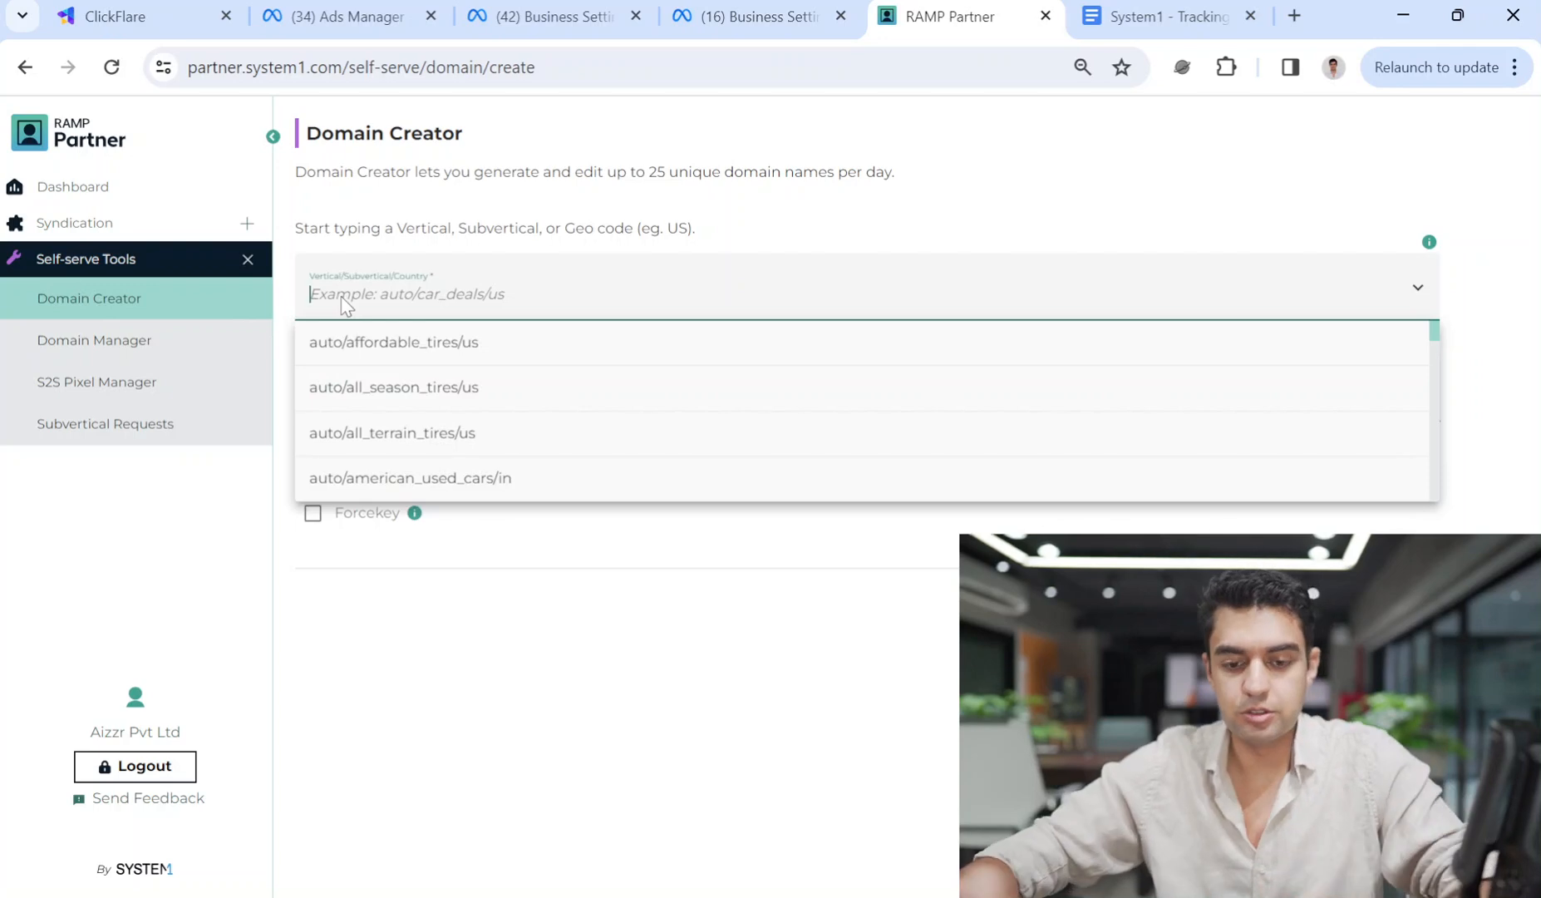
text(r)
key(BackSpace)
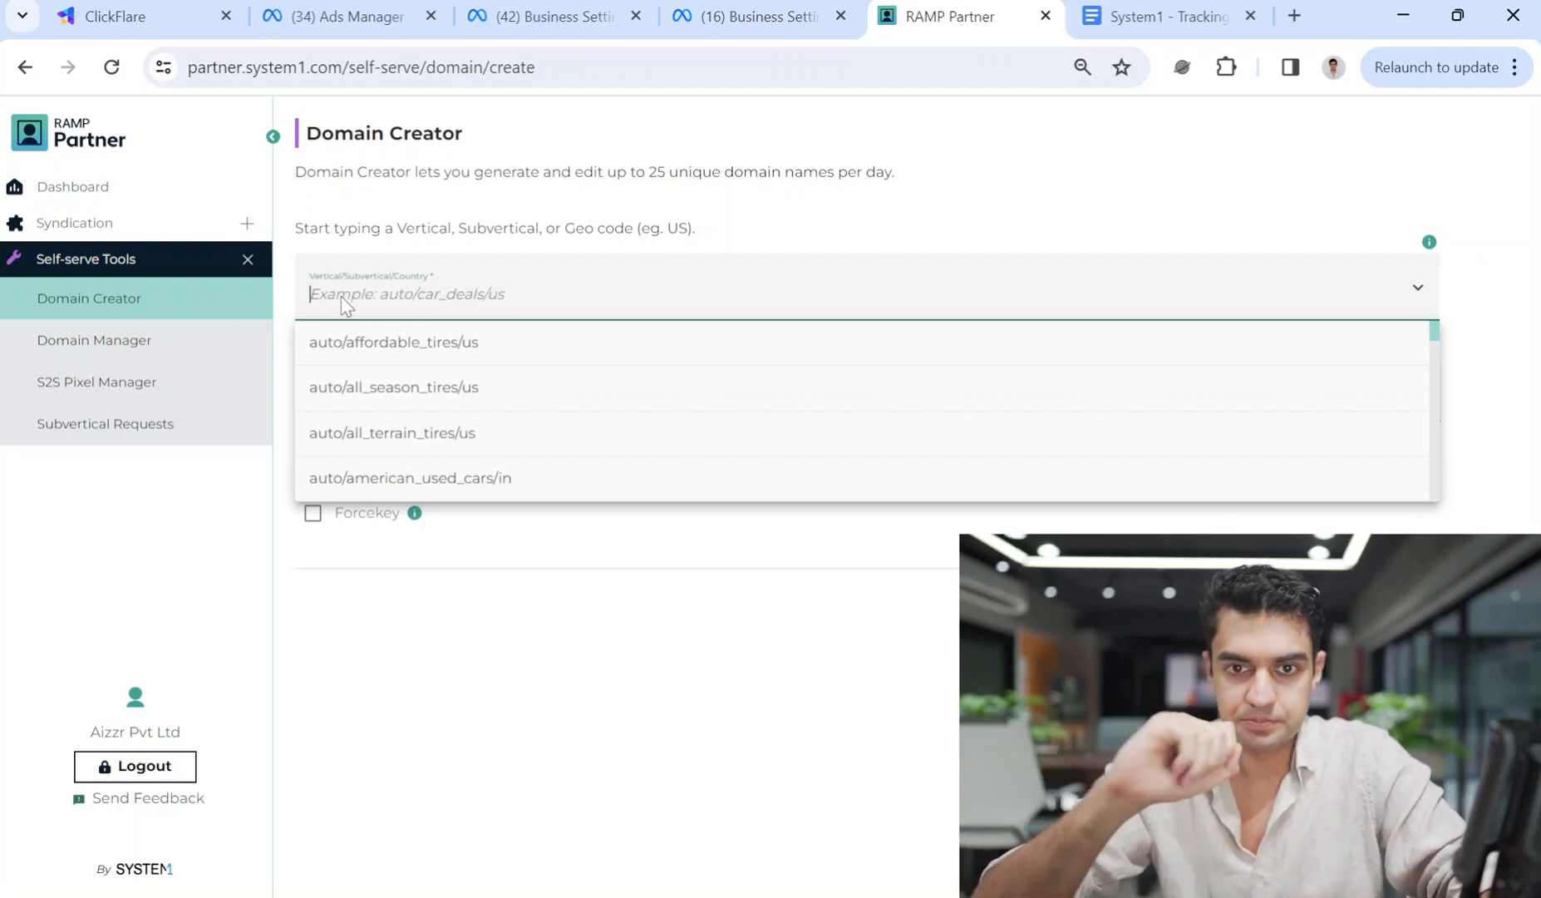
text(used car)
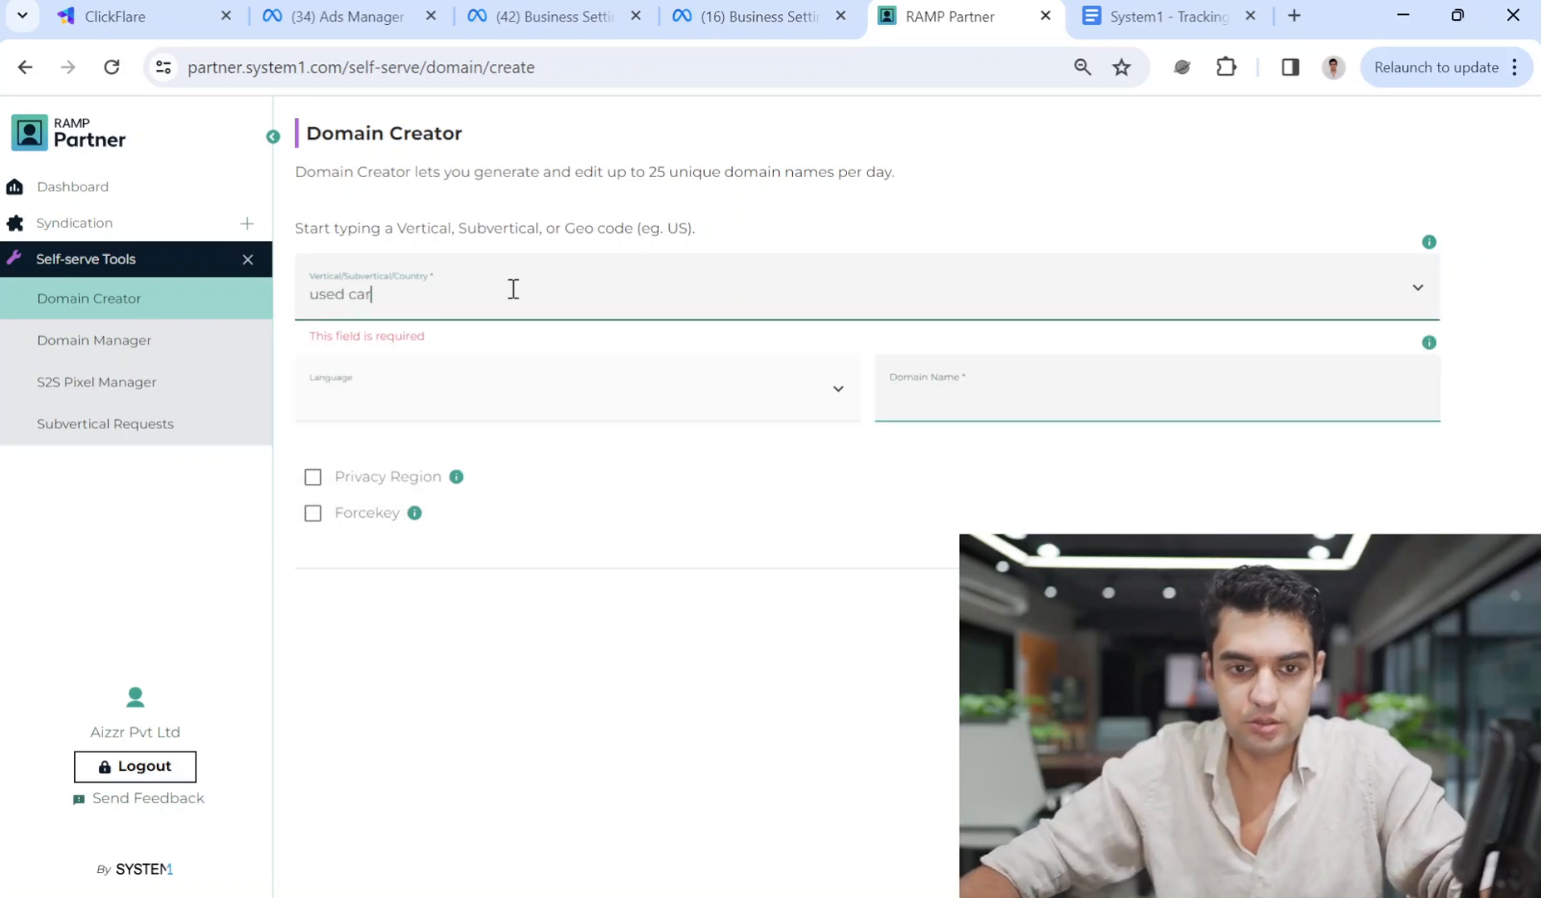
key(BackSpace)
key(BackSpace)
key(BackSpace)
key(BackSpace)
text(cars)
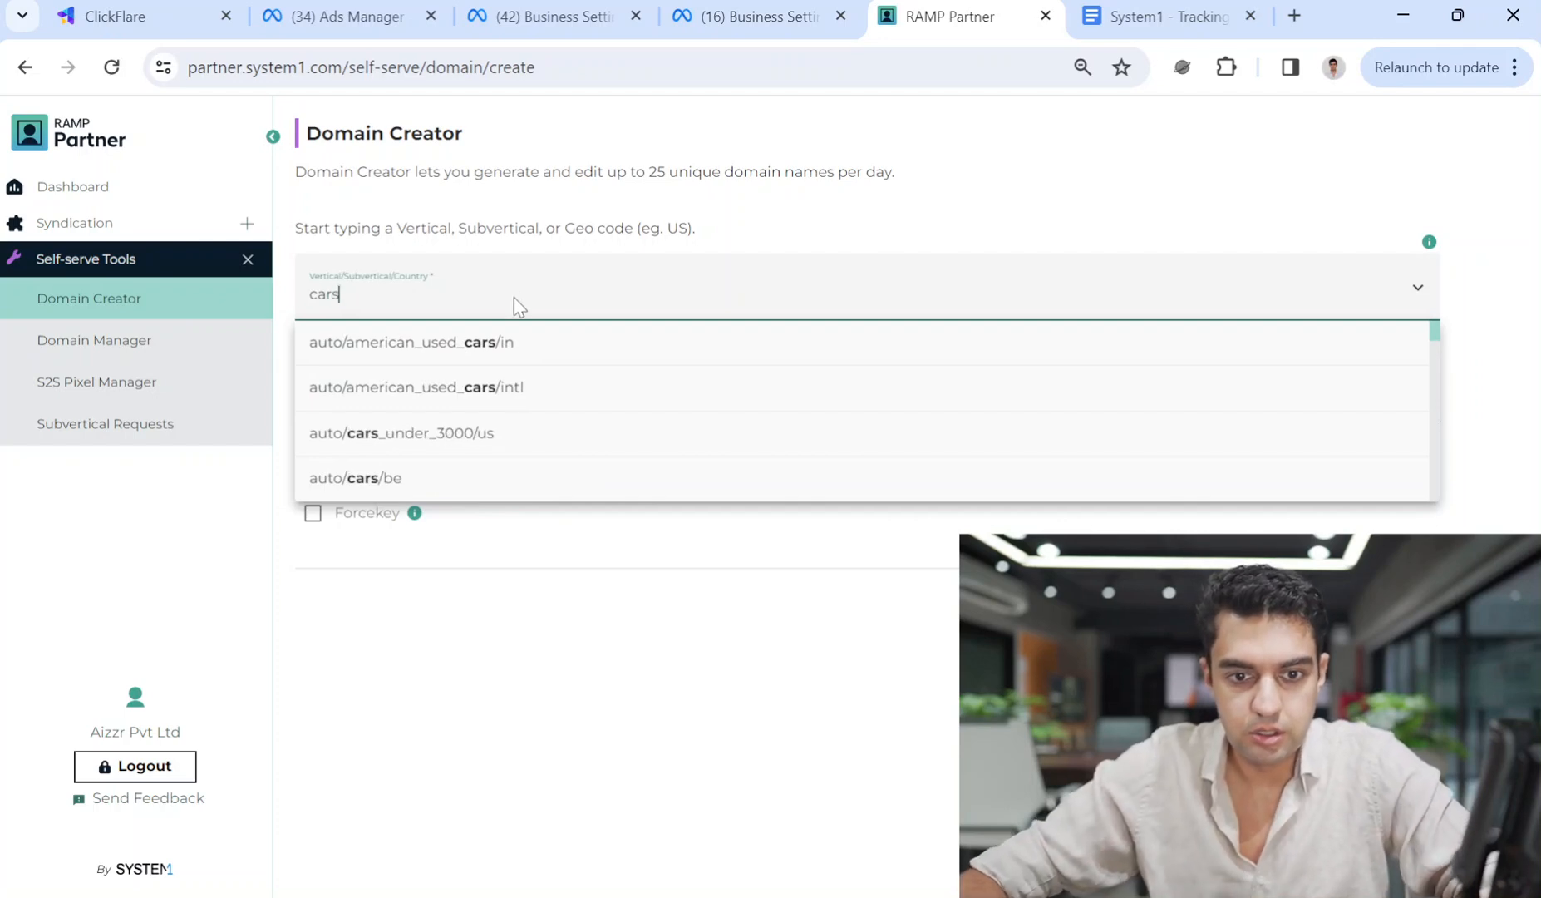
text(/pk)
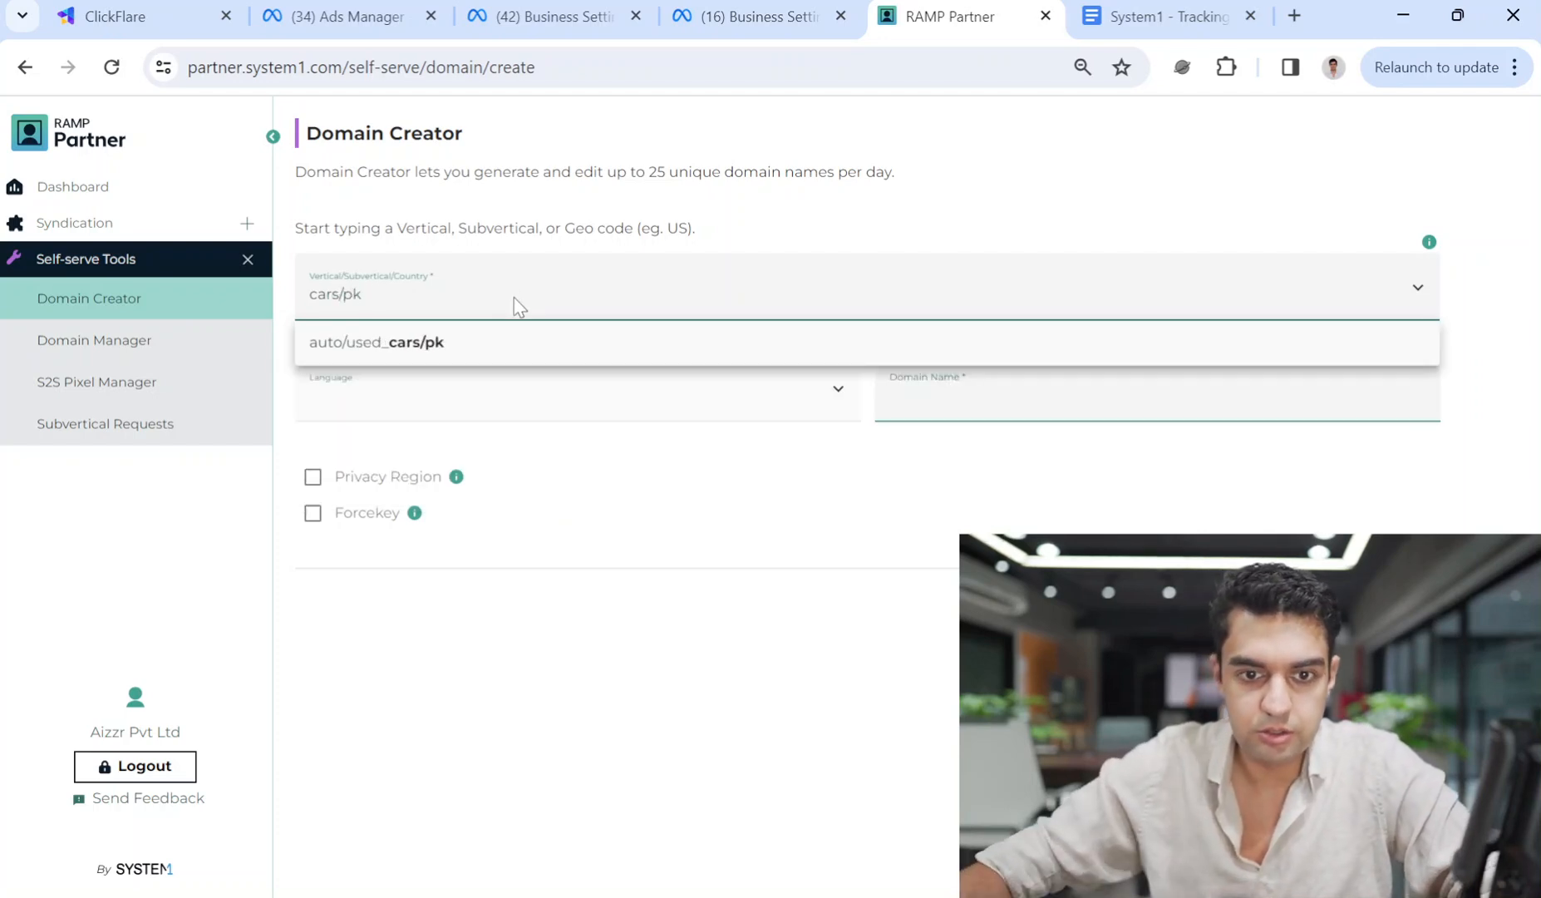
click(511, 342)
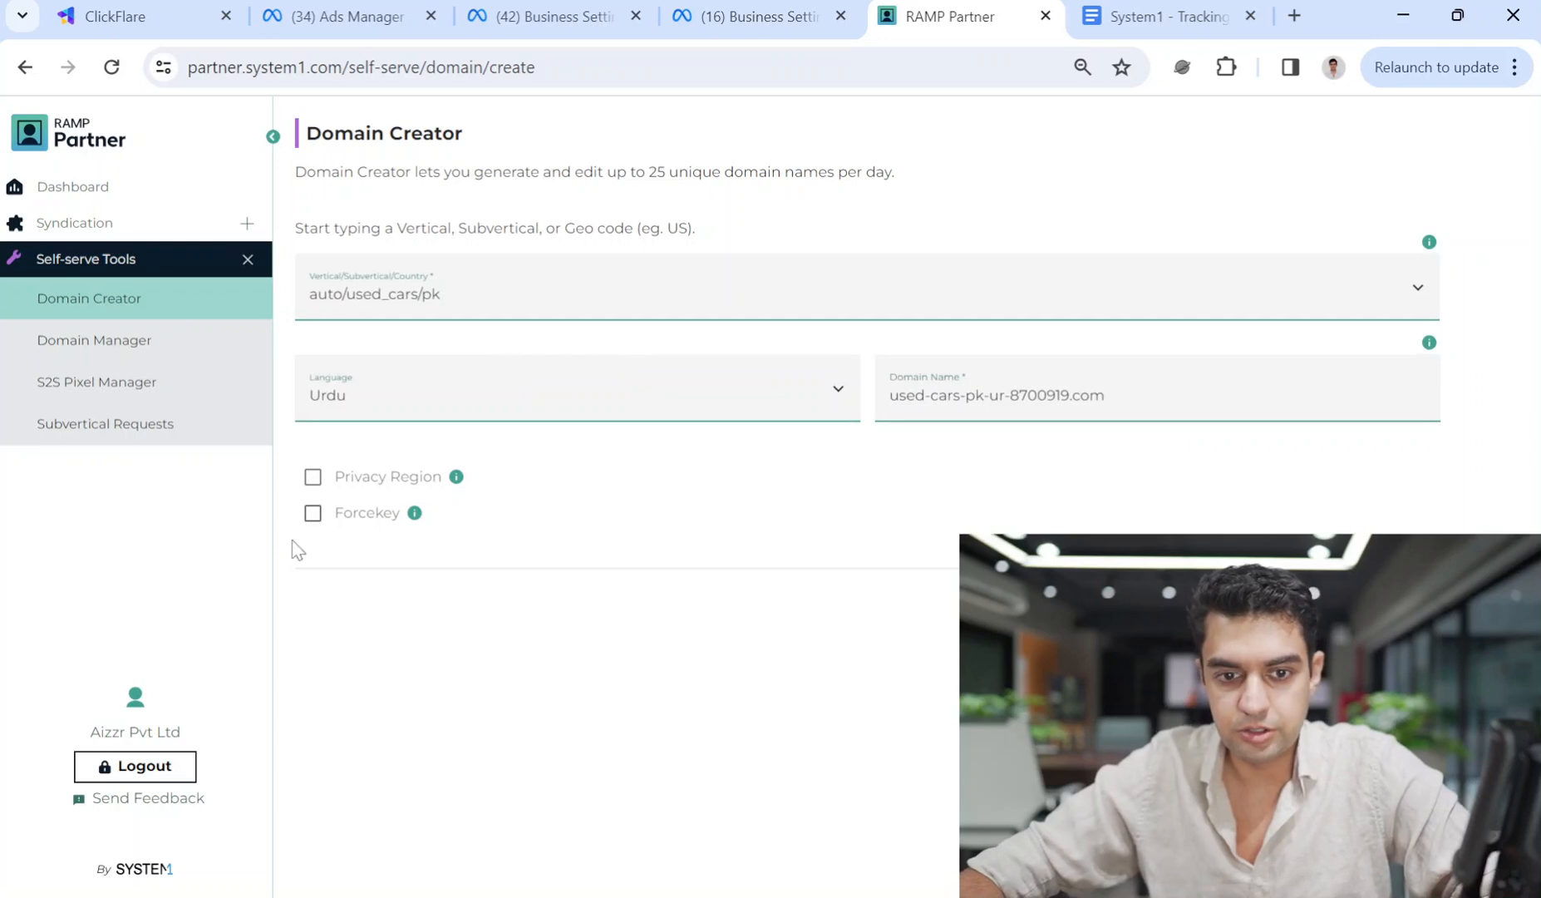
click(494, 392)
click(730, 413)
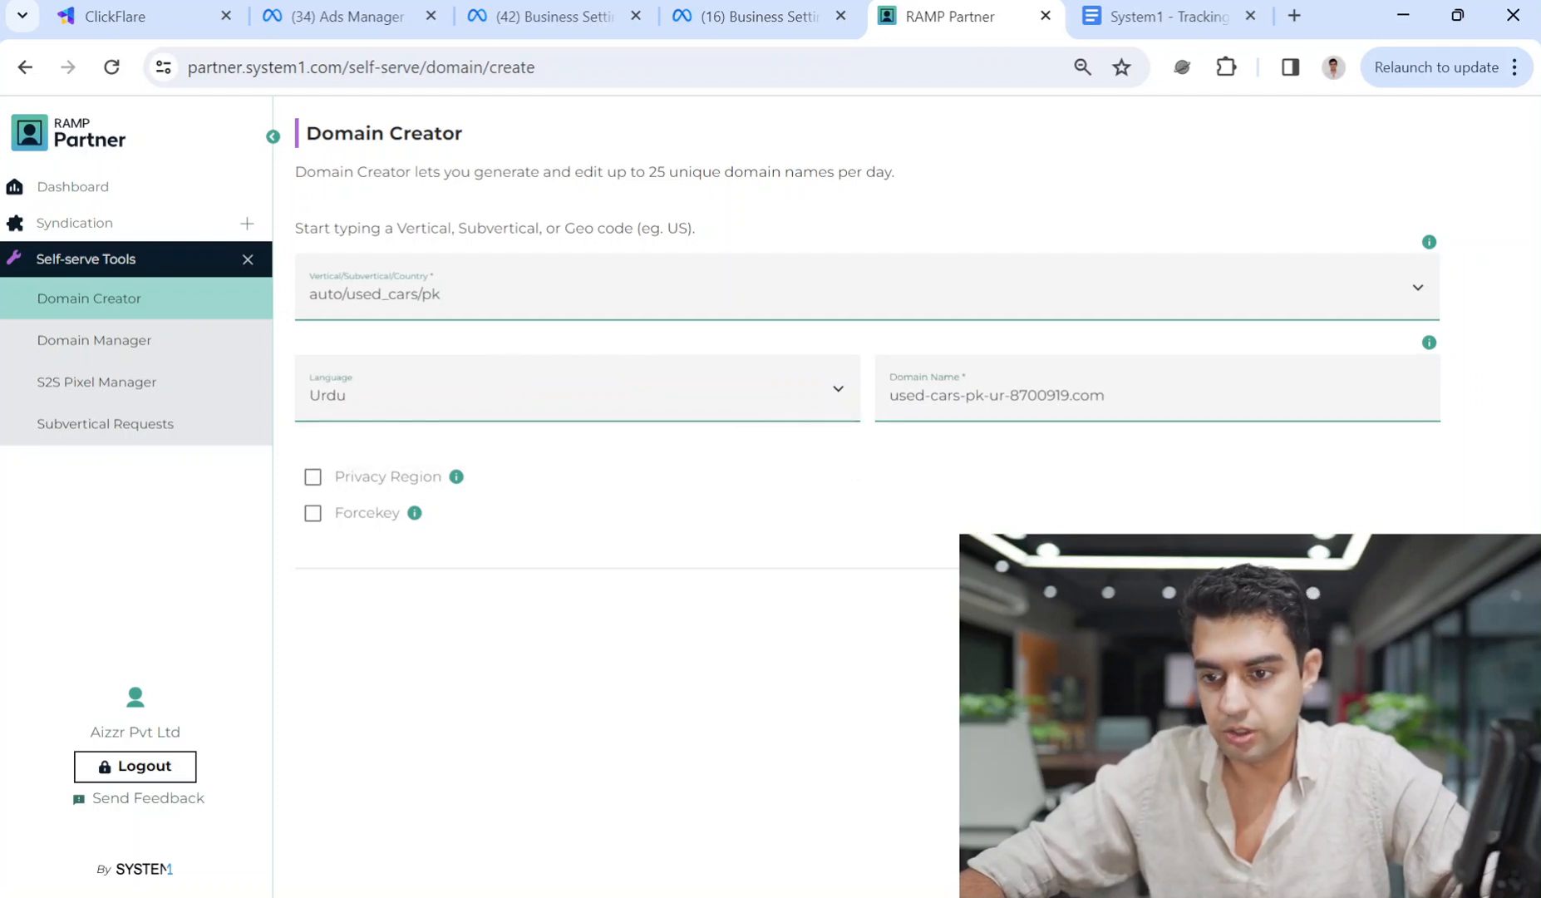
Open Domain Manager and look up domains matching 'used-car' in Domain Lookup.
click(100, 352)
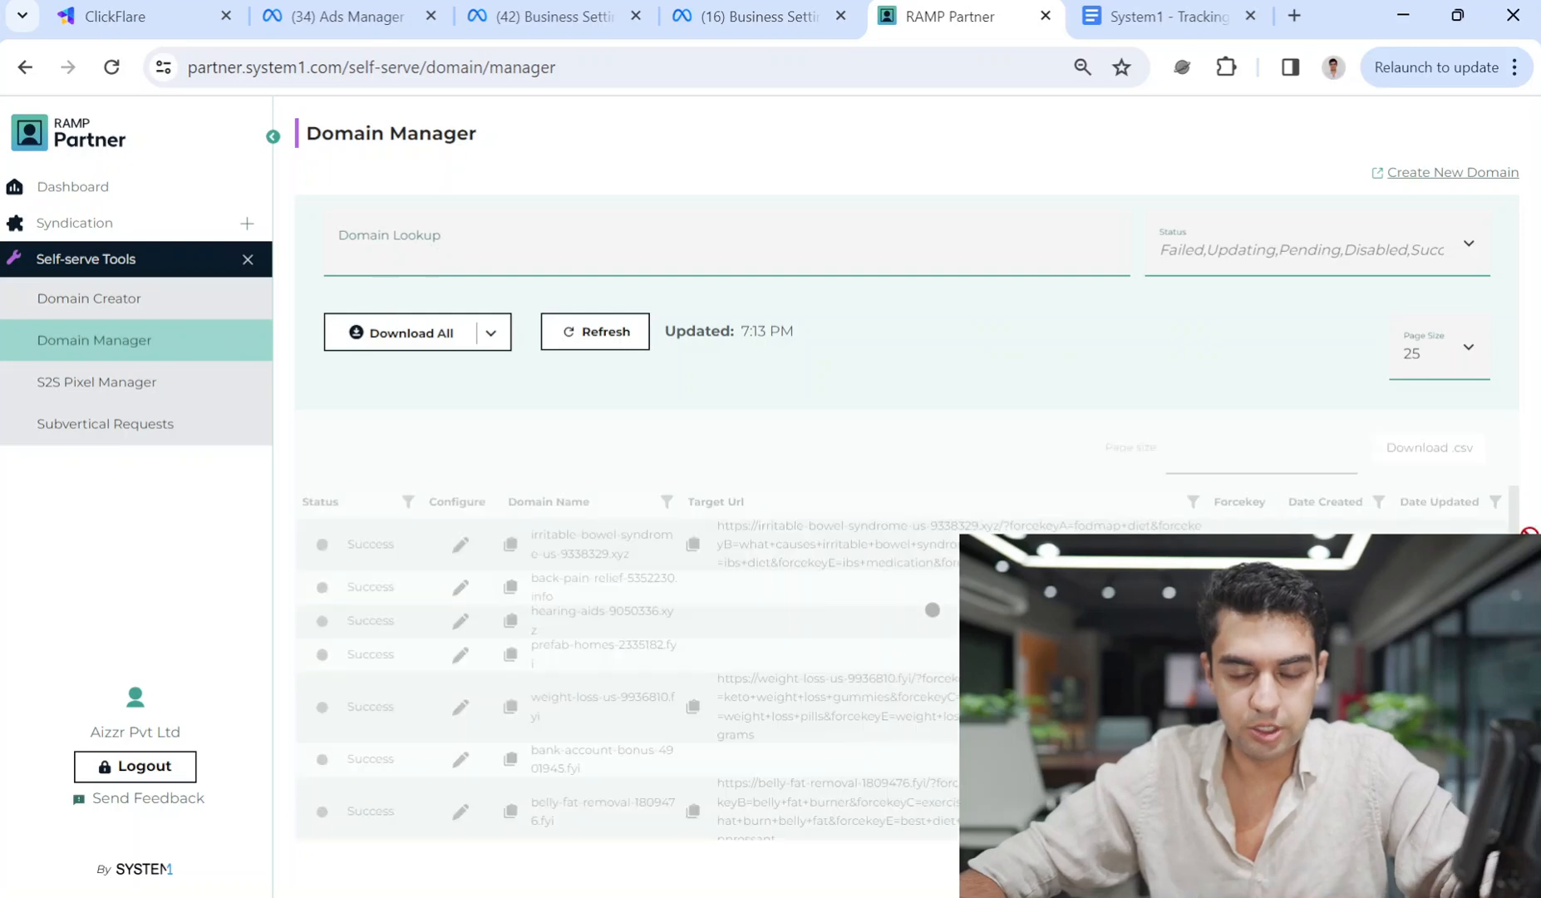
click(482, 243)
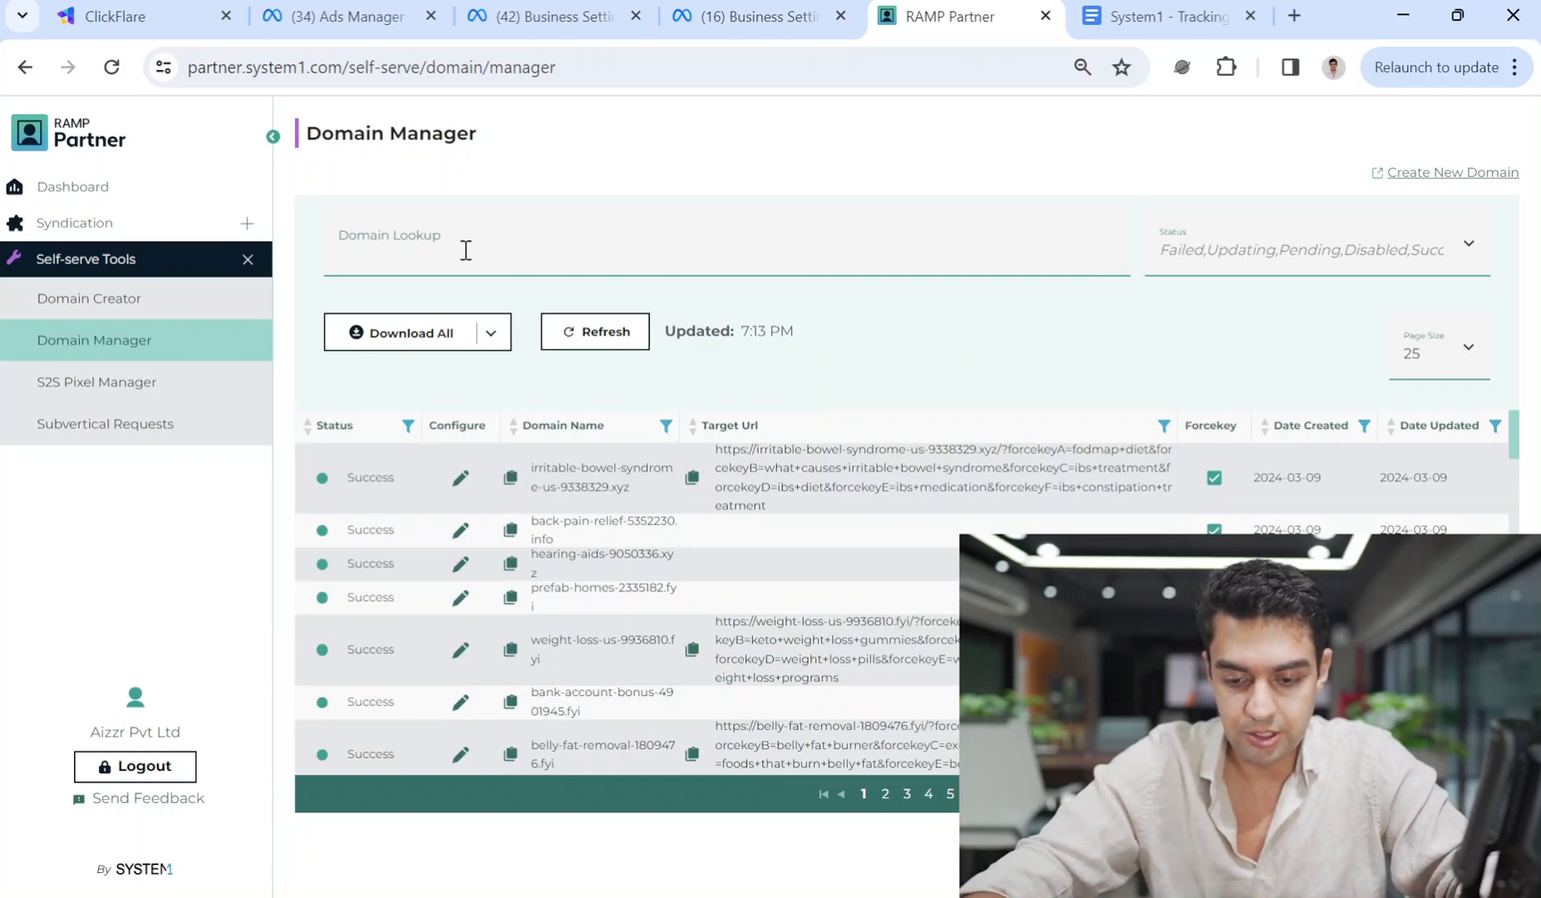
click(465, 250)
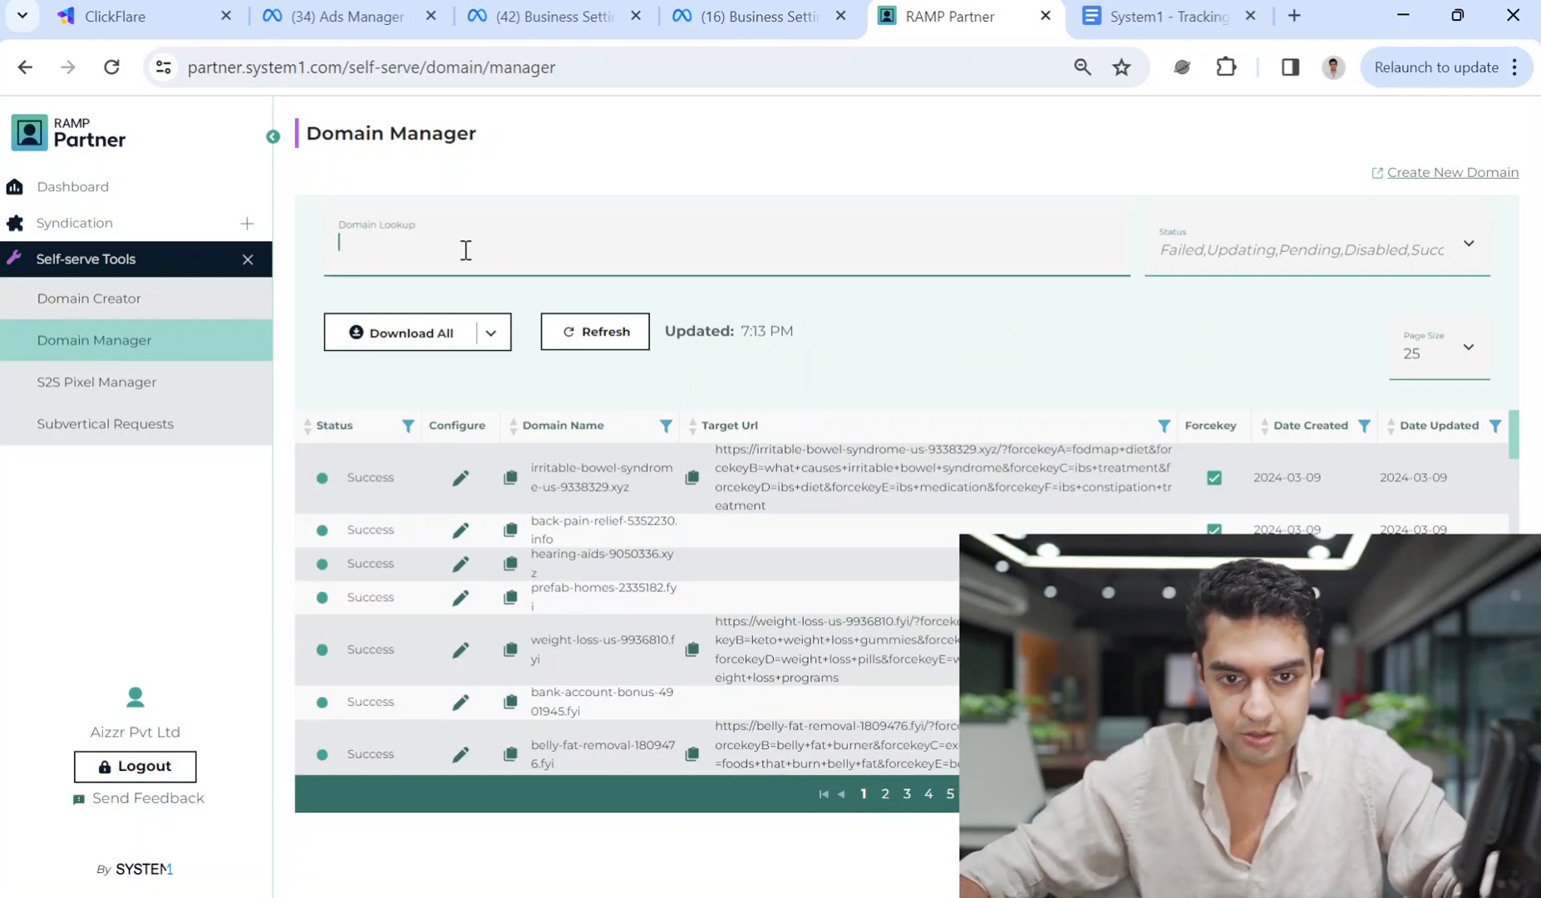
text(used)
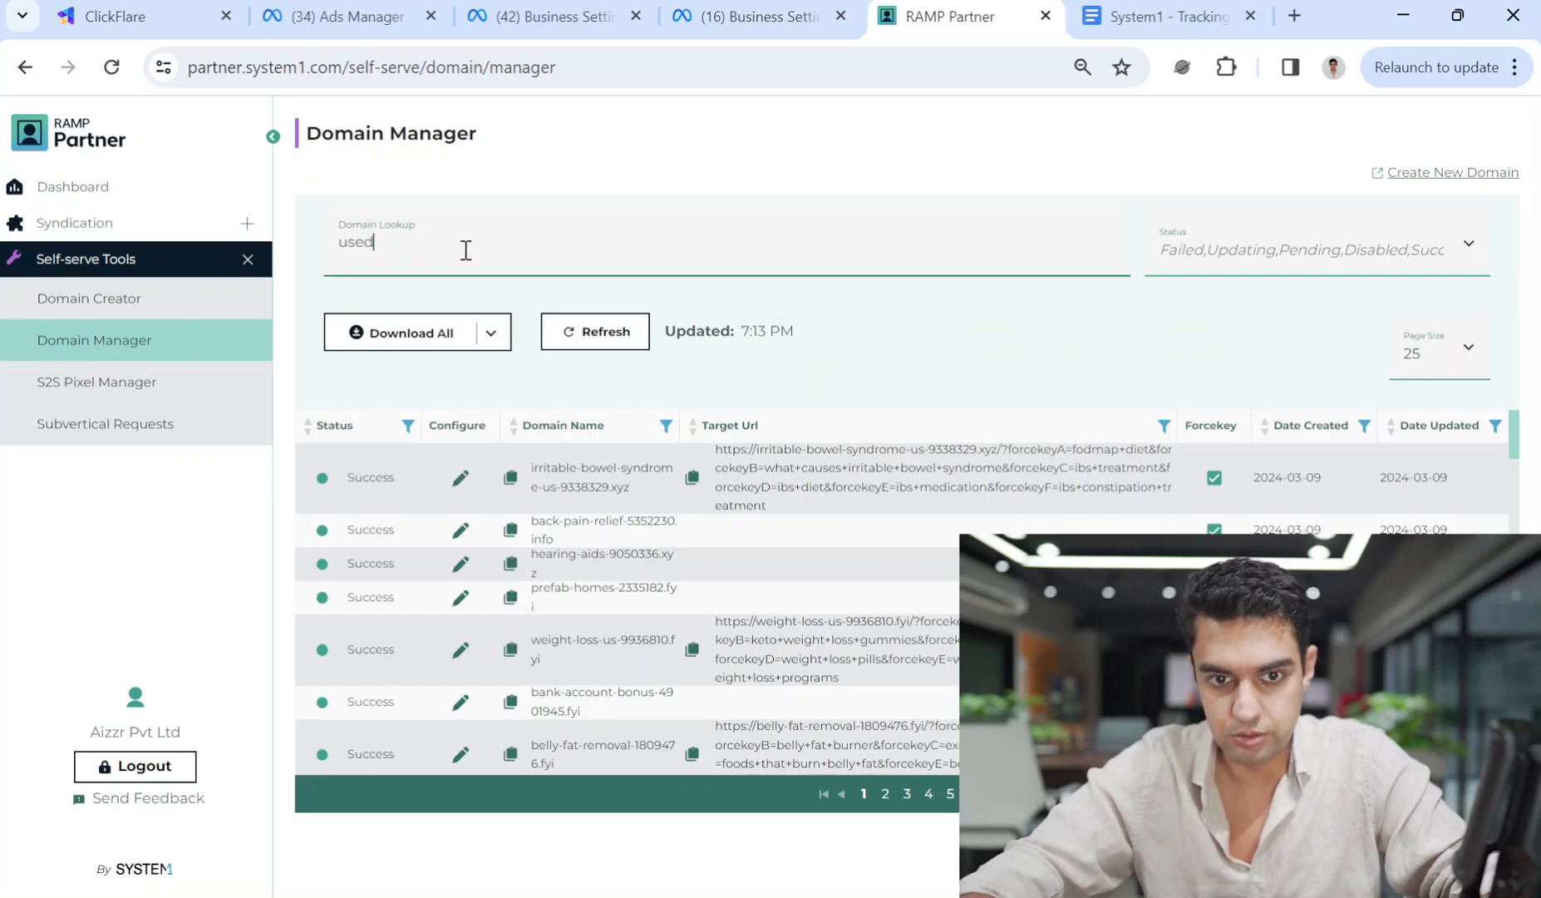
text(_car)
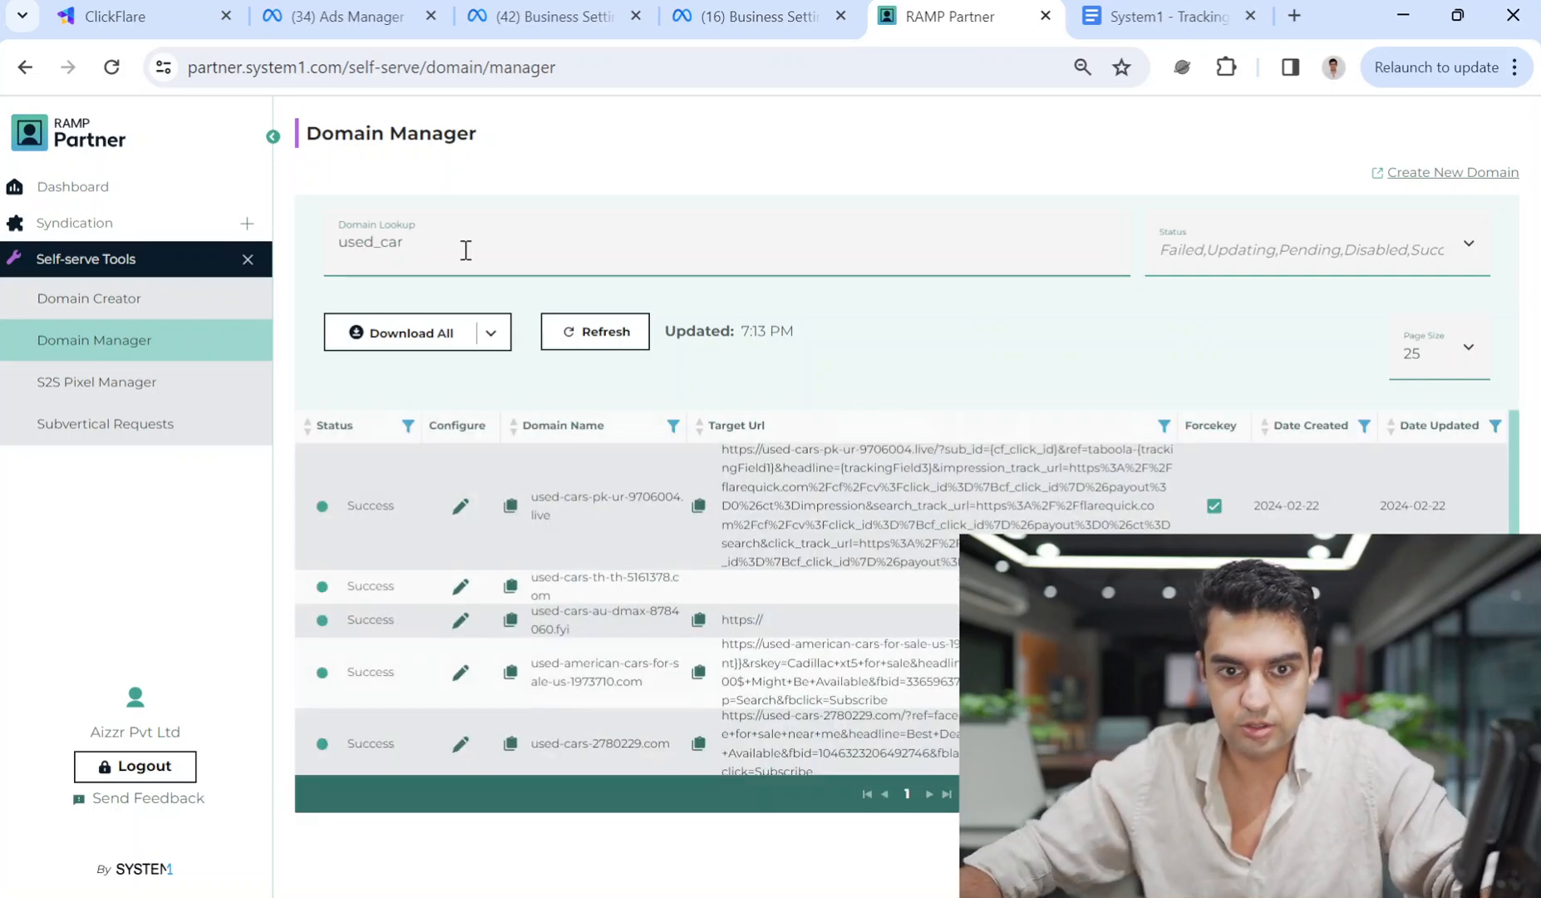
click(385, 251)
key(BackSpace)
text(-)
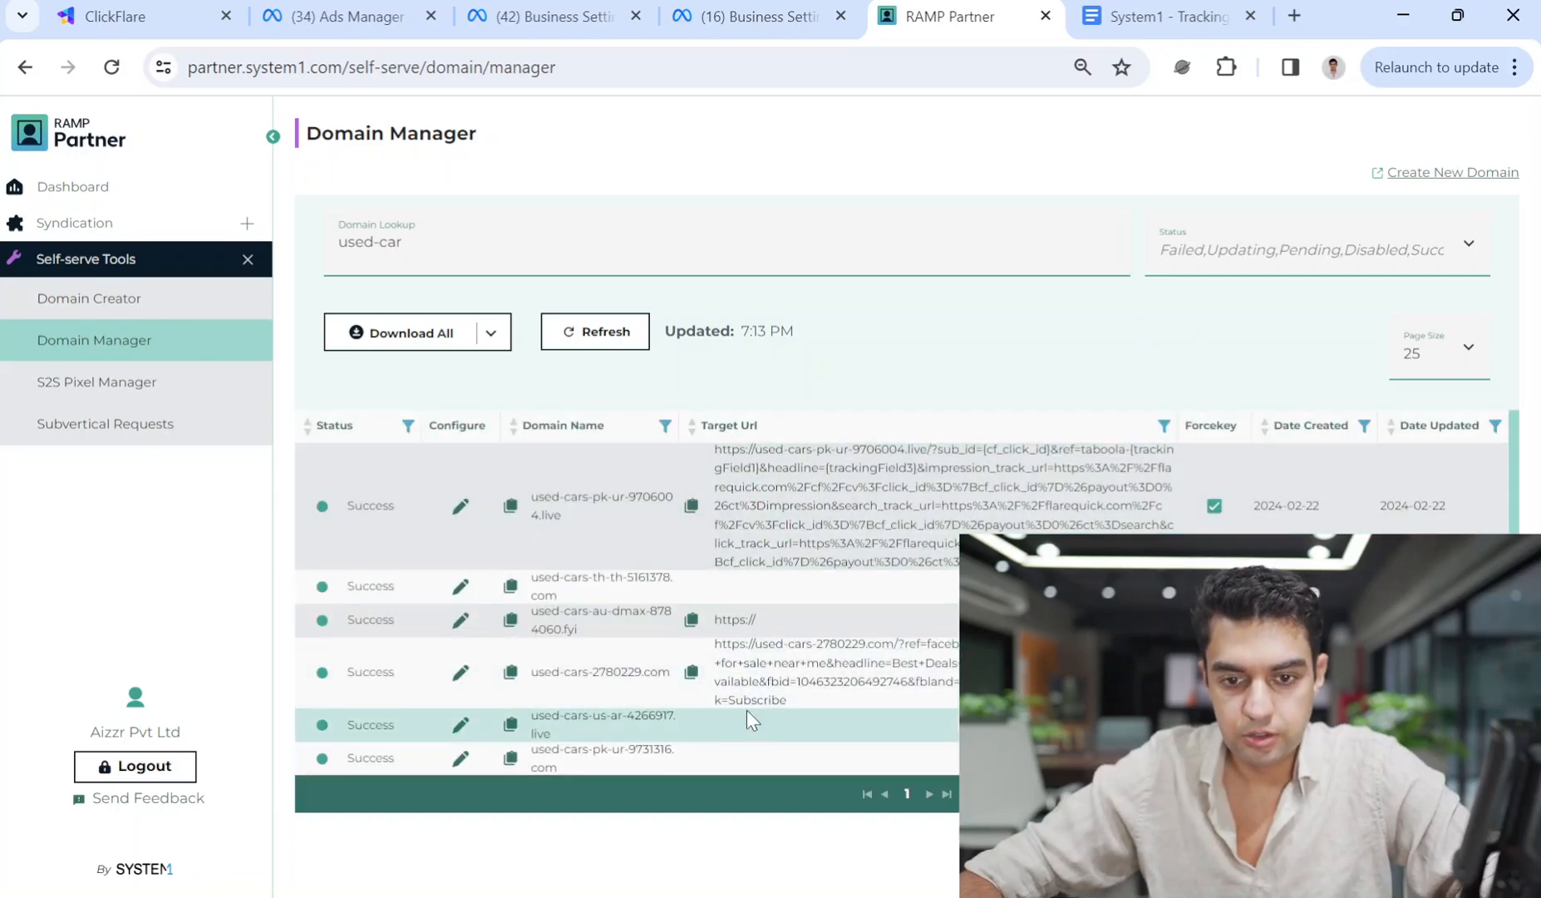
scroll(707, 727, down, 1)
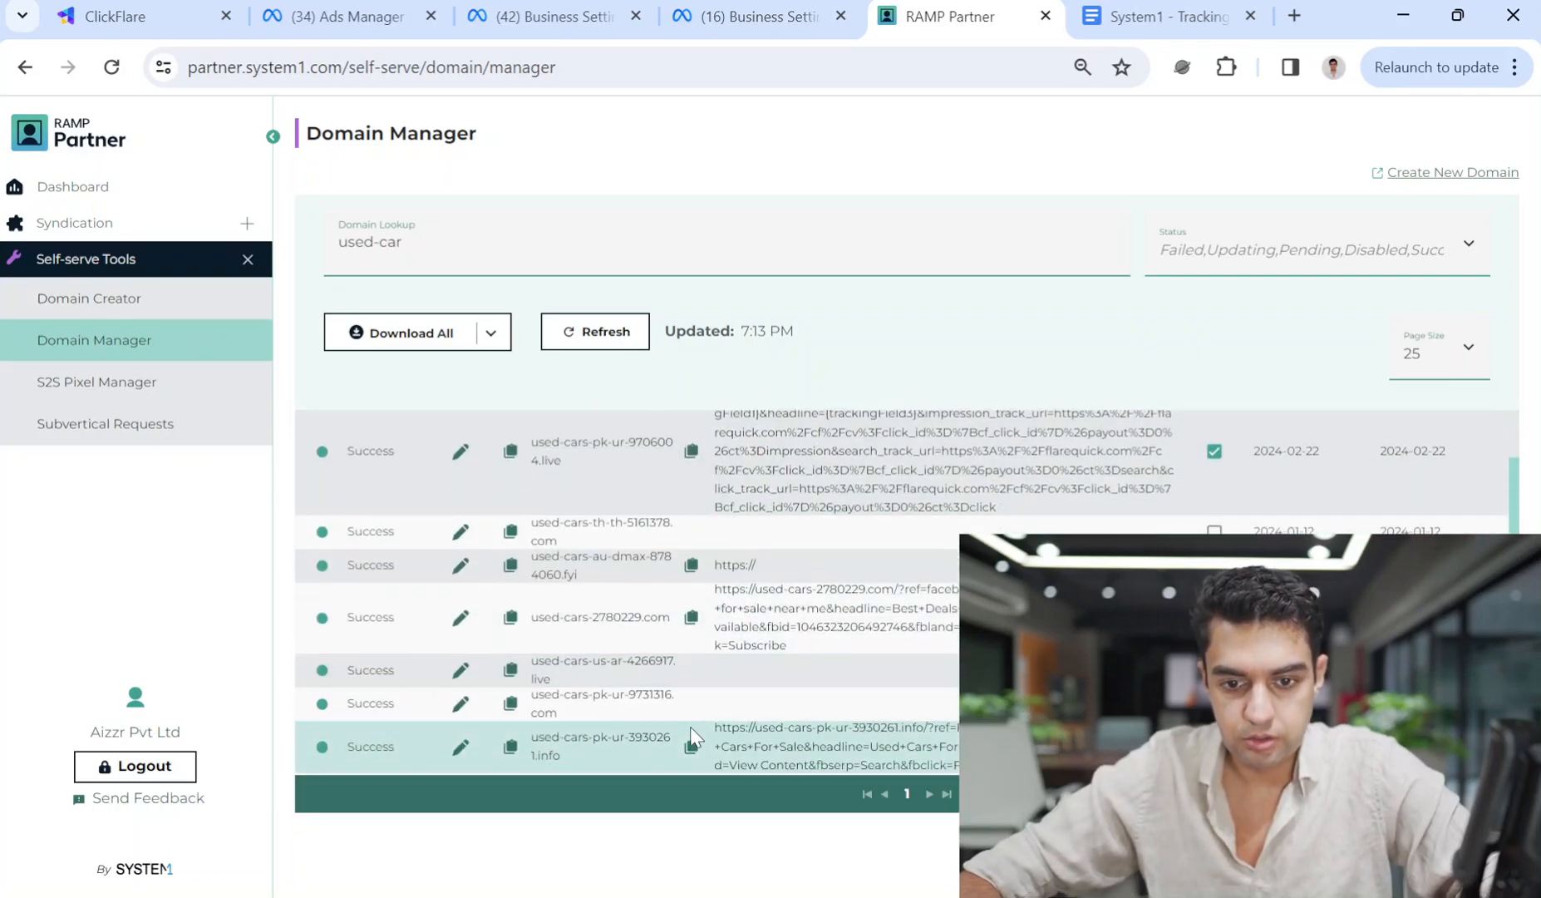
Edit used-cars-pk-ur-9731316.com, set its traffic source to Facebook, and show its Reporting settings.
click(460, 707)
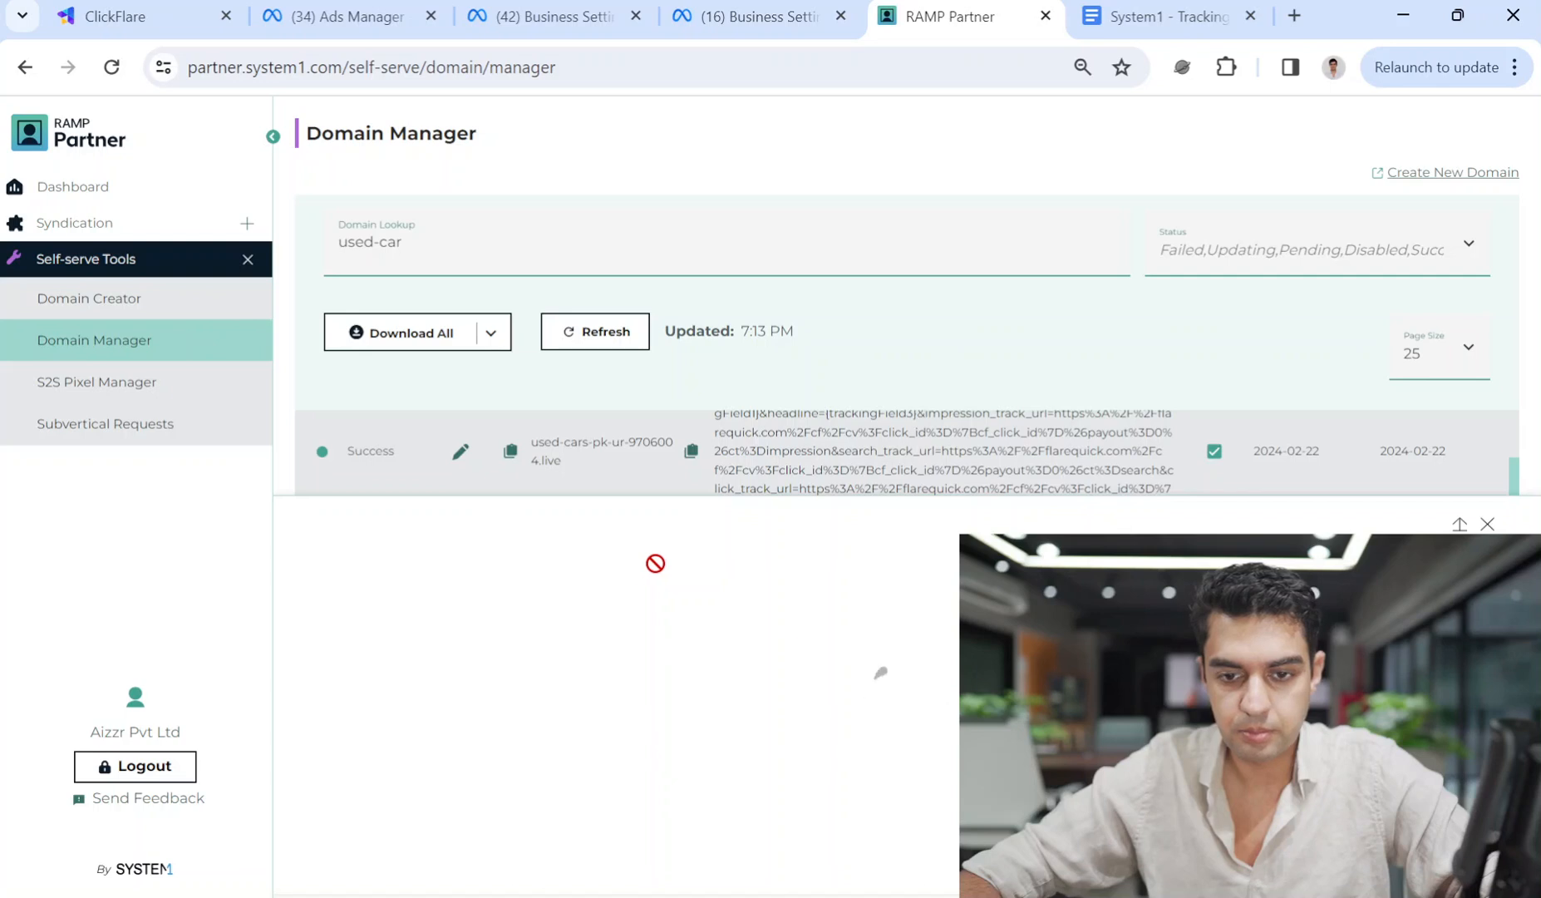
click(525, 714)
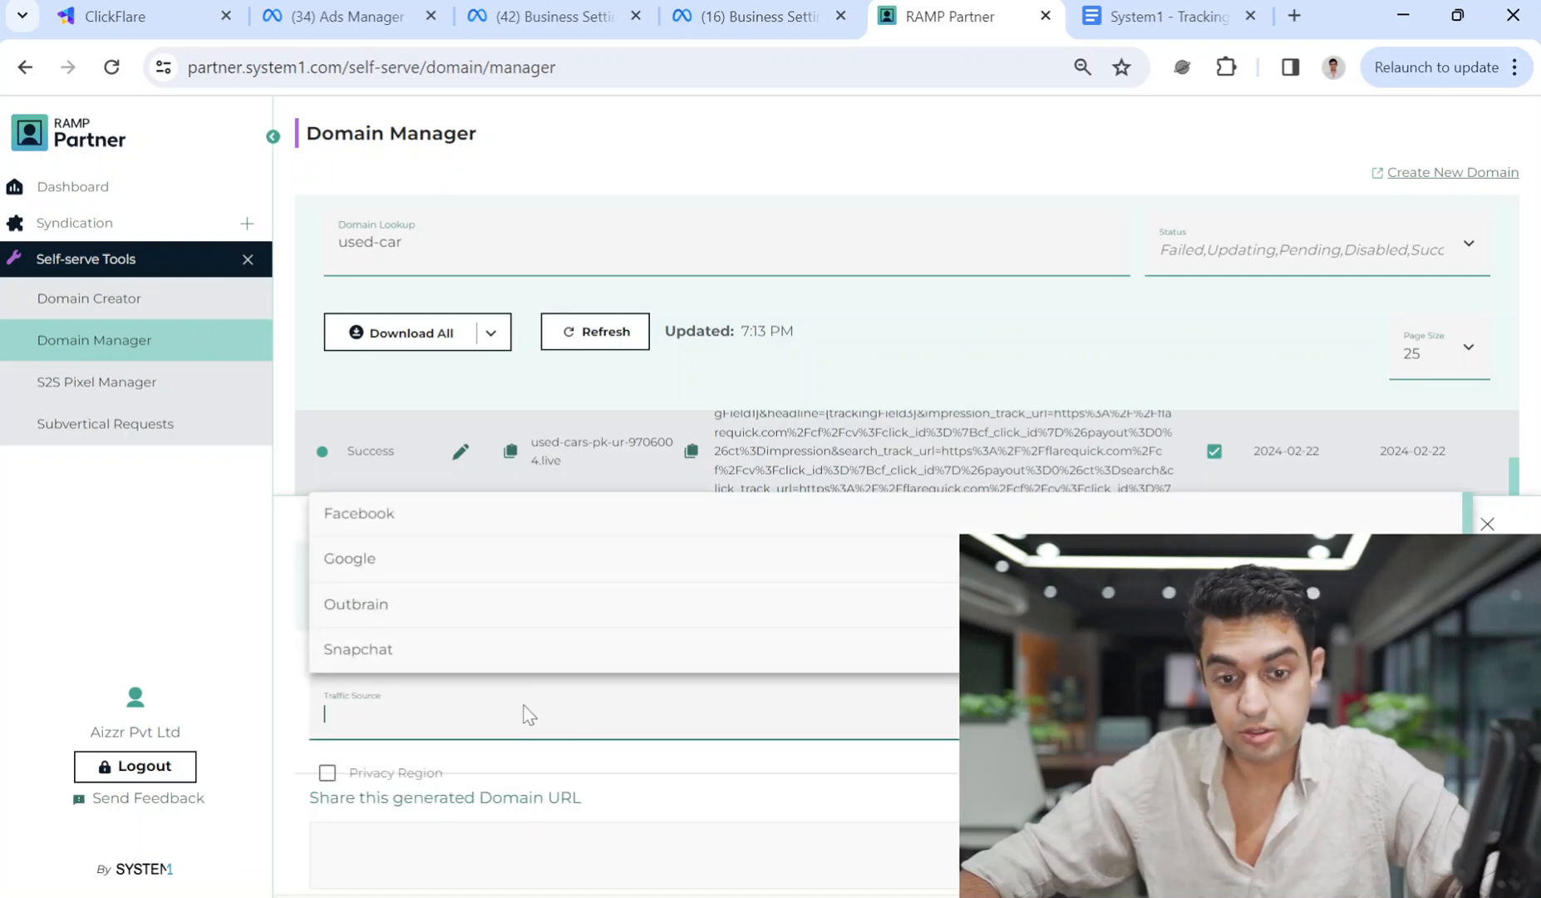
click(445, 525)
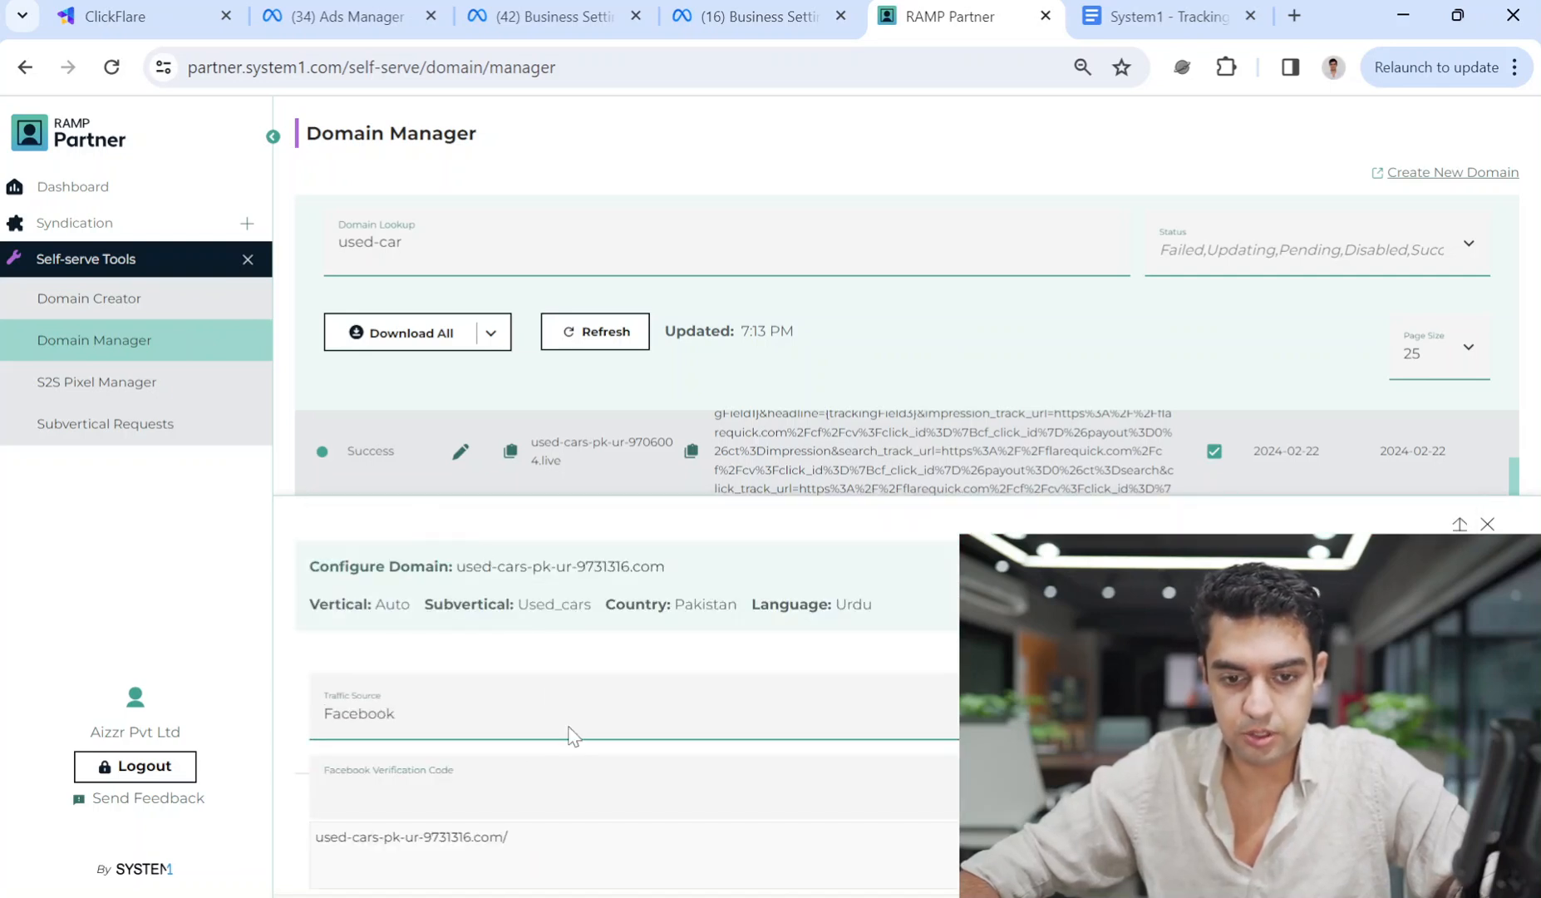
scroll(571, 737, down, 1)
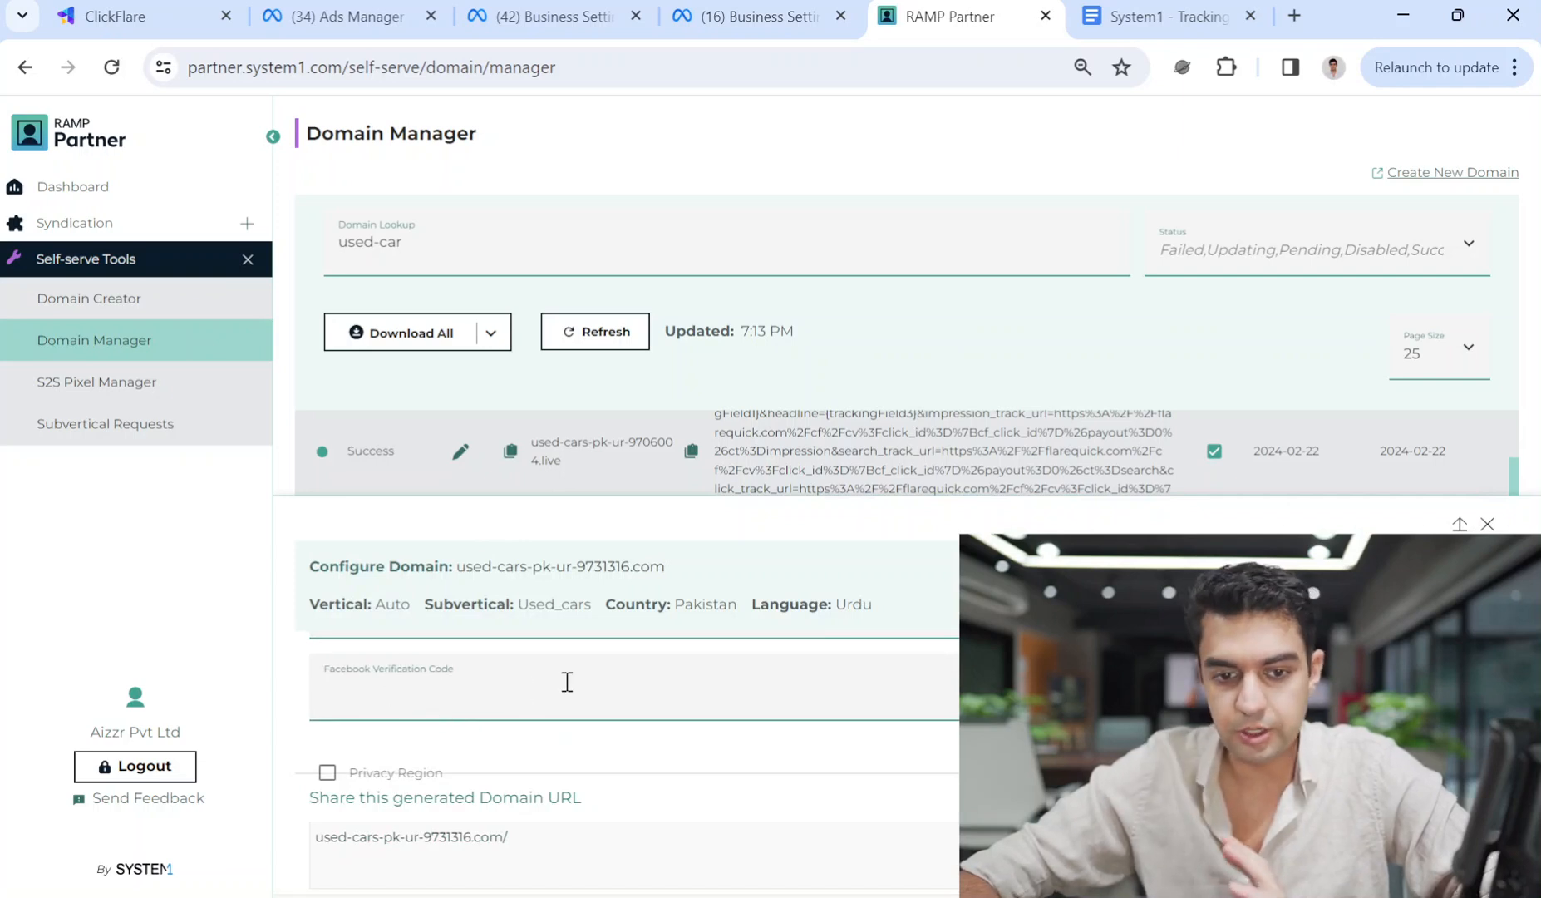
scroll(945, 698, up, 1)
scroll(599, 723, down, 1)
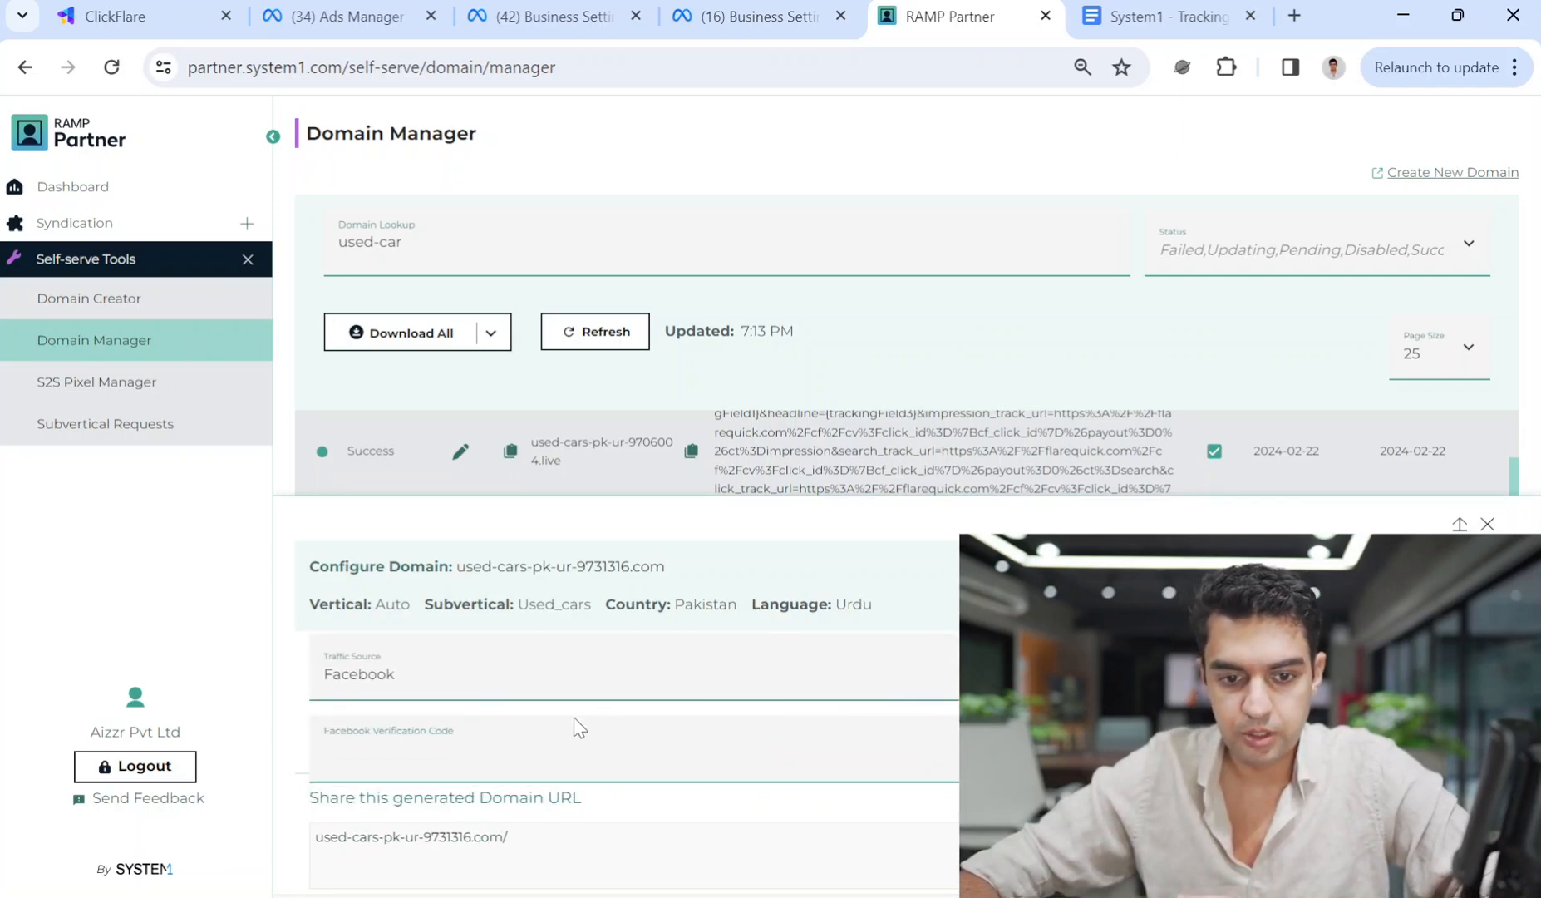
scroll(607, 711, up, 1)
scroll(526, 756, down, 1)
scroll(414, 755, up, 1)
click(539, 667)
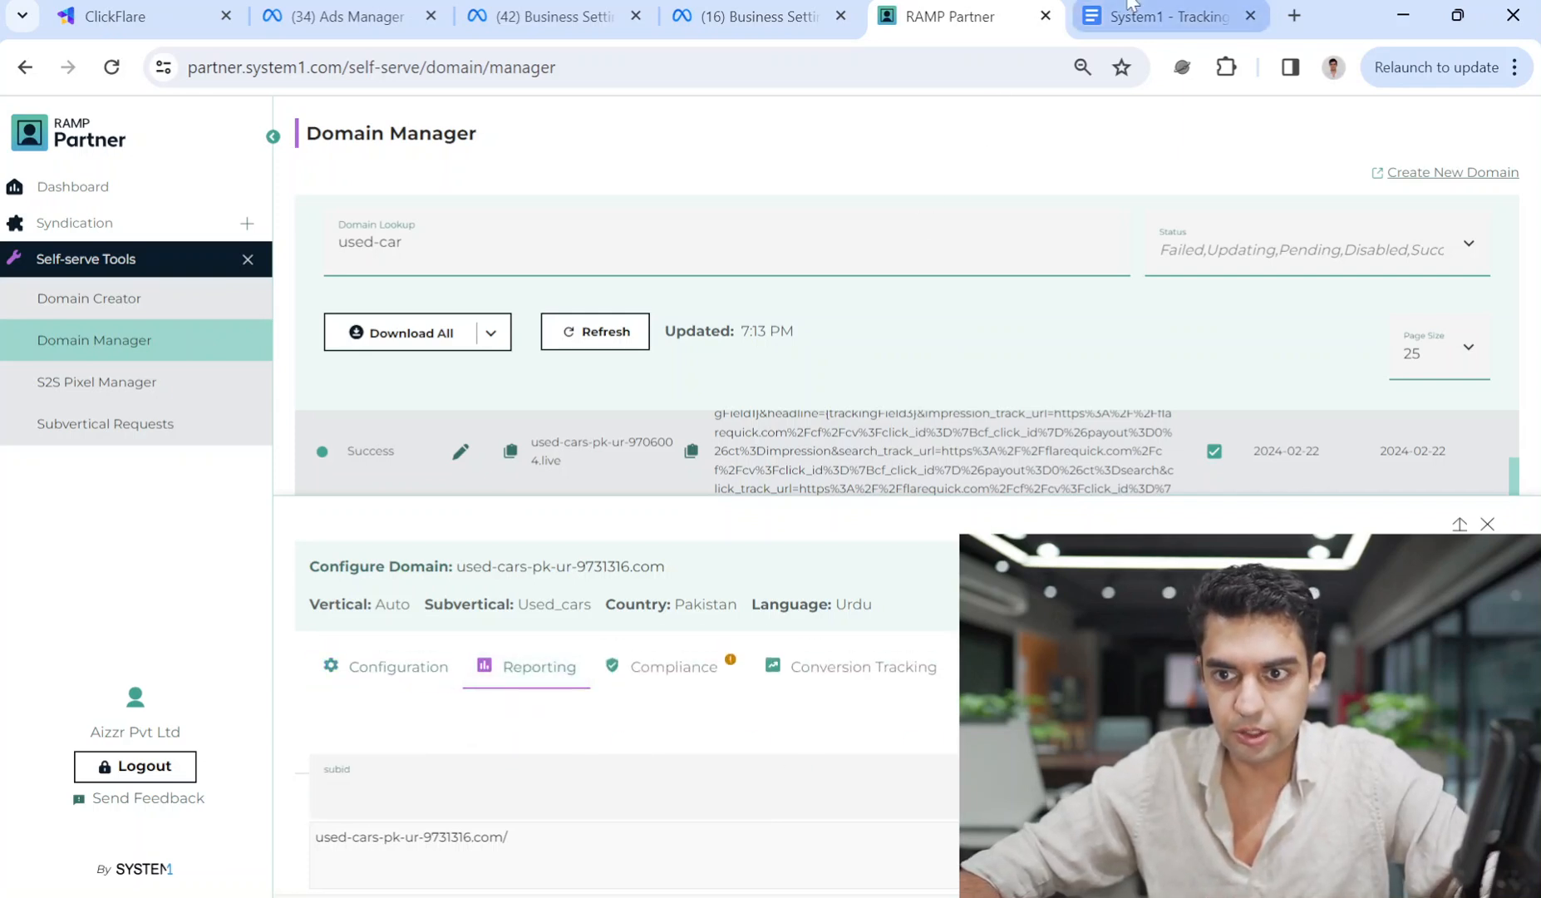
Copy {cf_click_id} from the tracking document and paste it as the domain's subid.
click(1164, 16)
drag(590, 403, 444, 399)
key(ctrl+c)
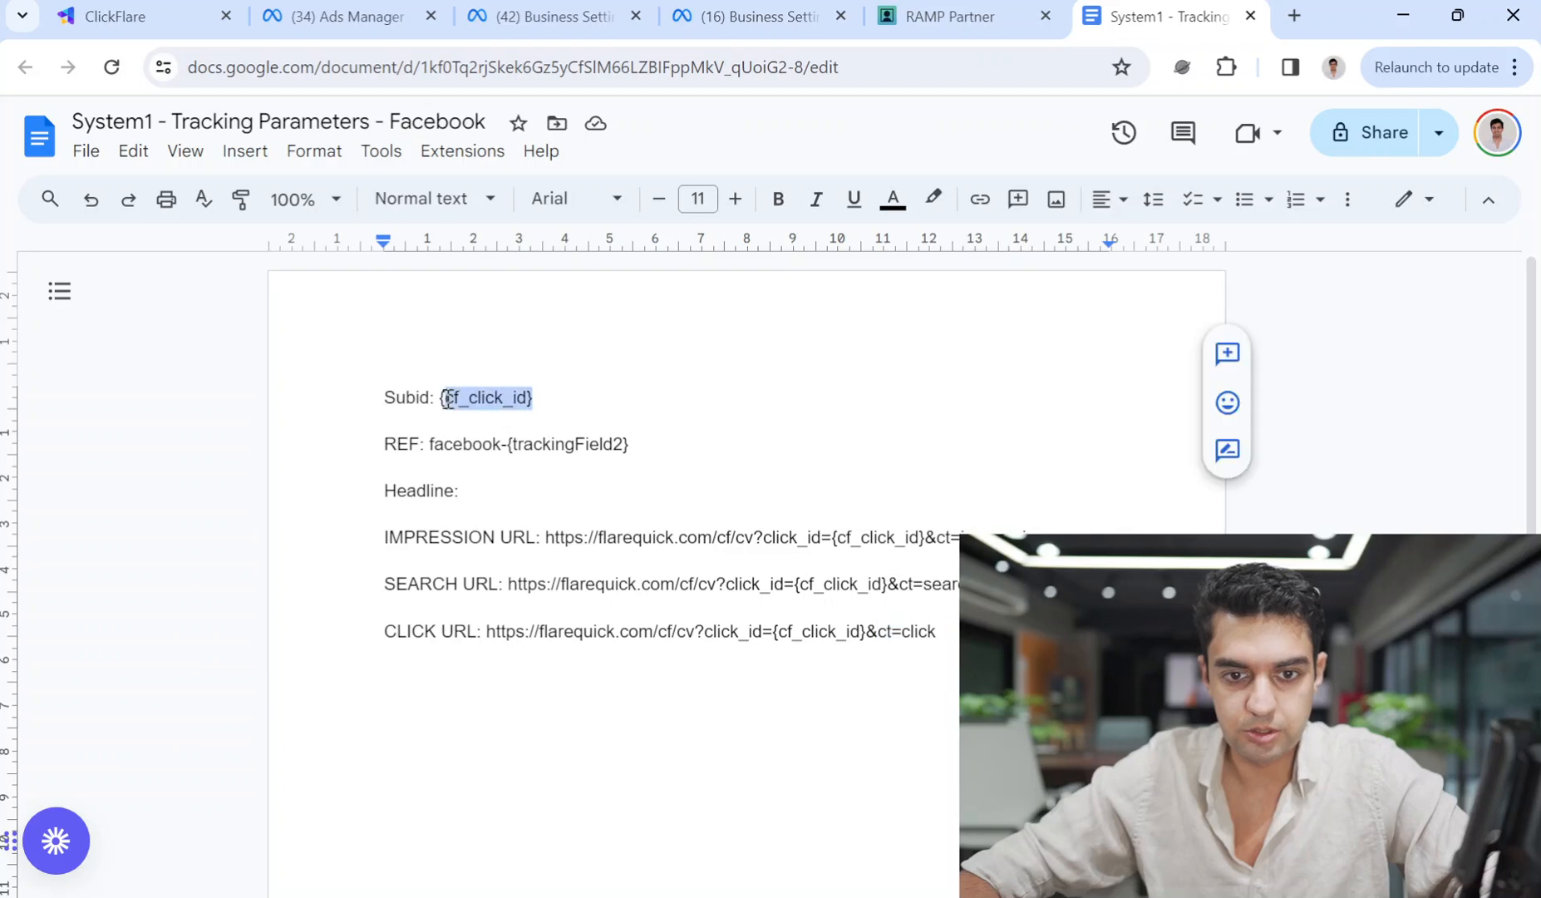
click(955, 7)
click(350, 789)
key(ctrl+v)
Paste facebook-{trackingField2} from the document as the Compliance referral source.
click(664, 665)
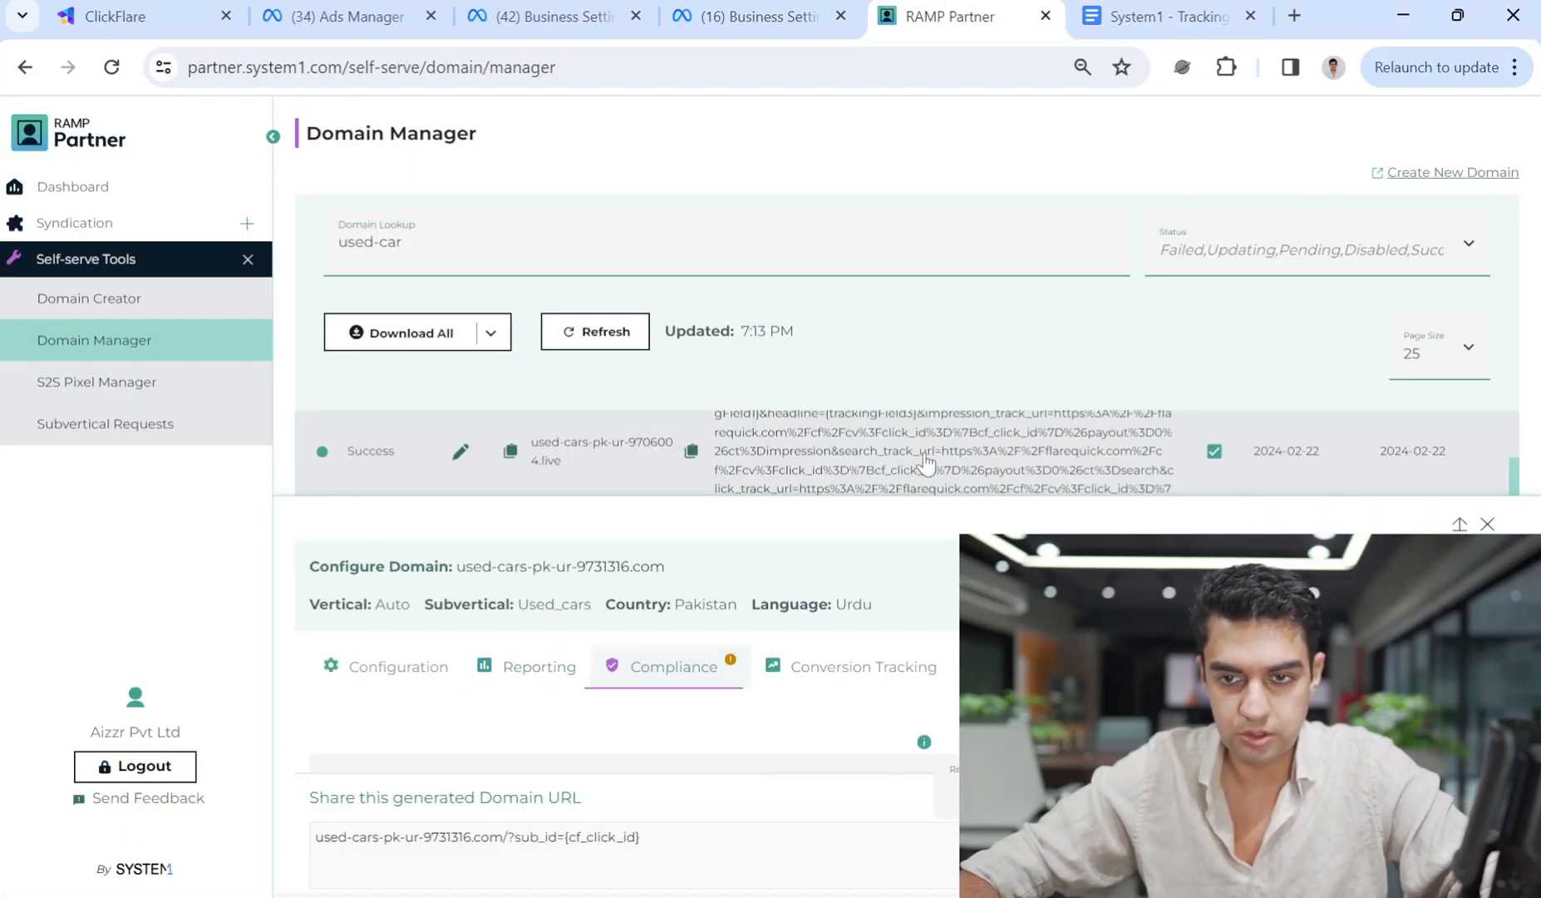
click(1161, 9)
drag(656, 443, 431, 447)
key(ctrl+c)
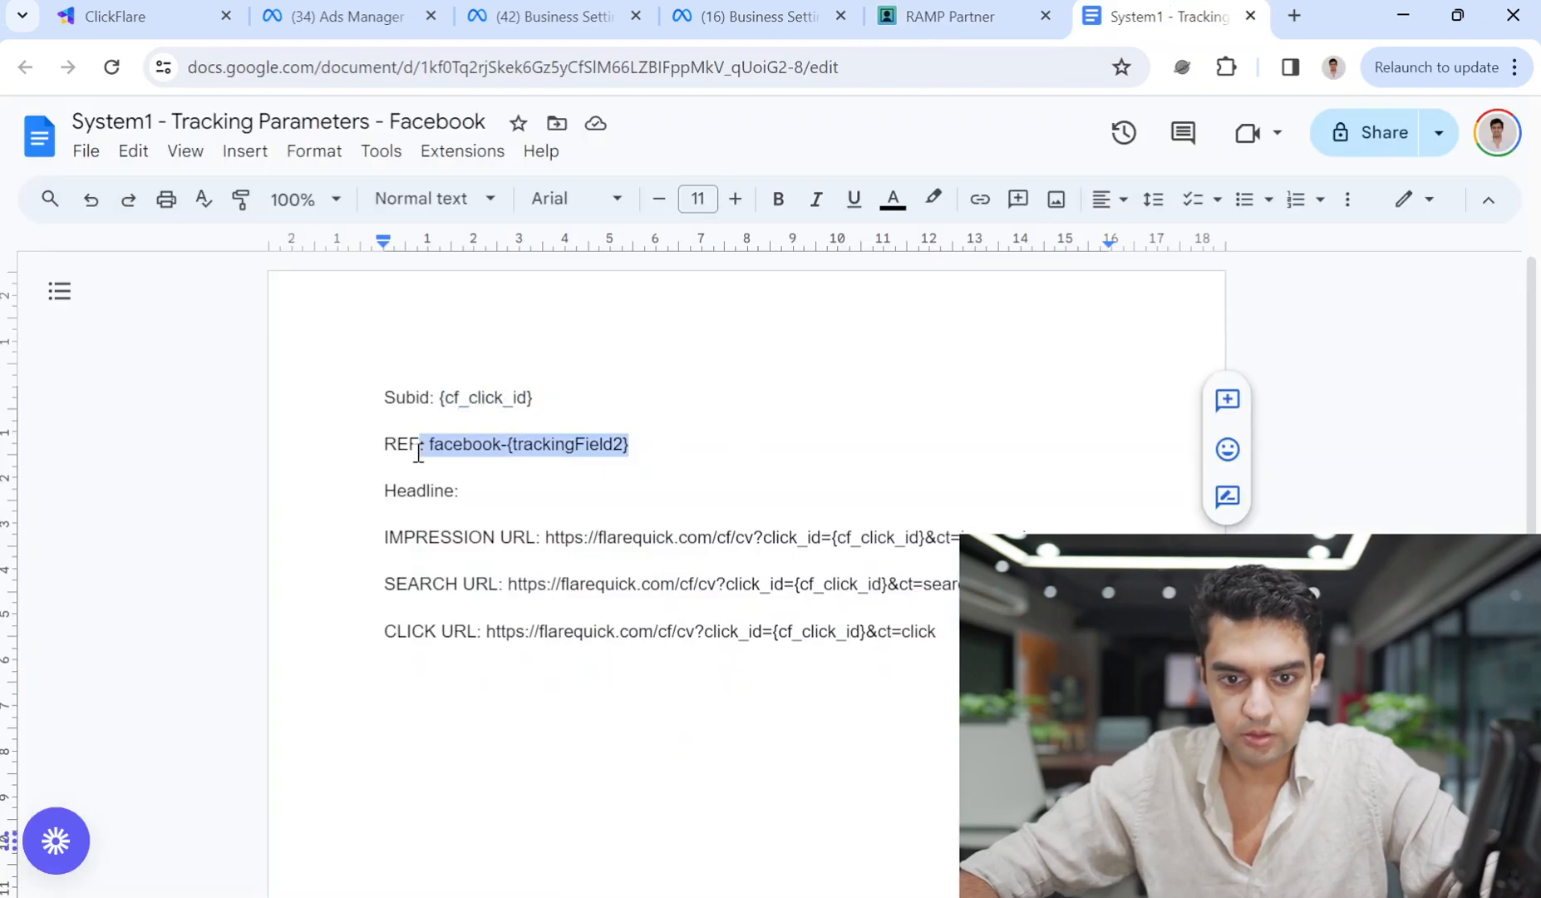
click(940, 17)
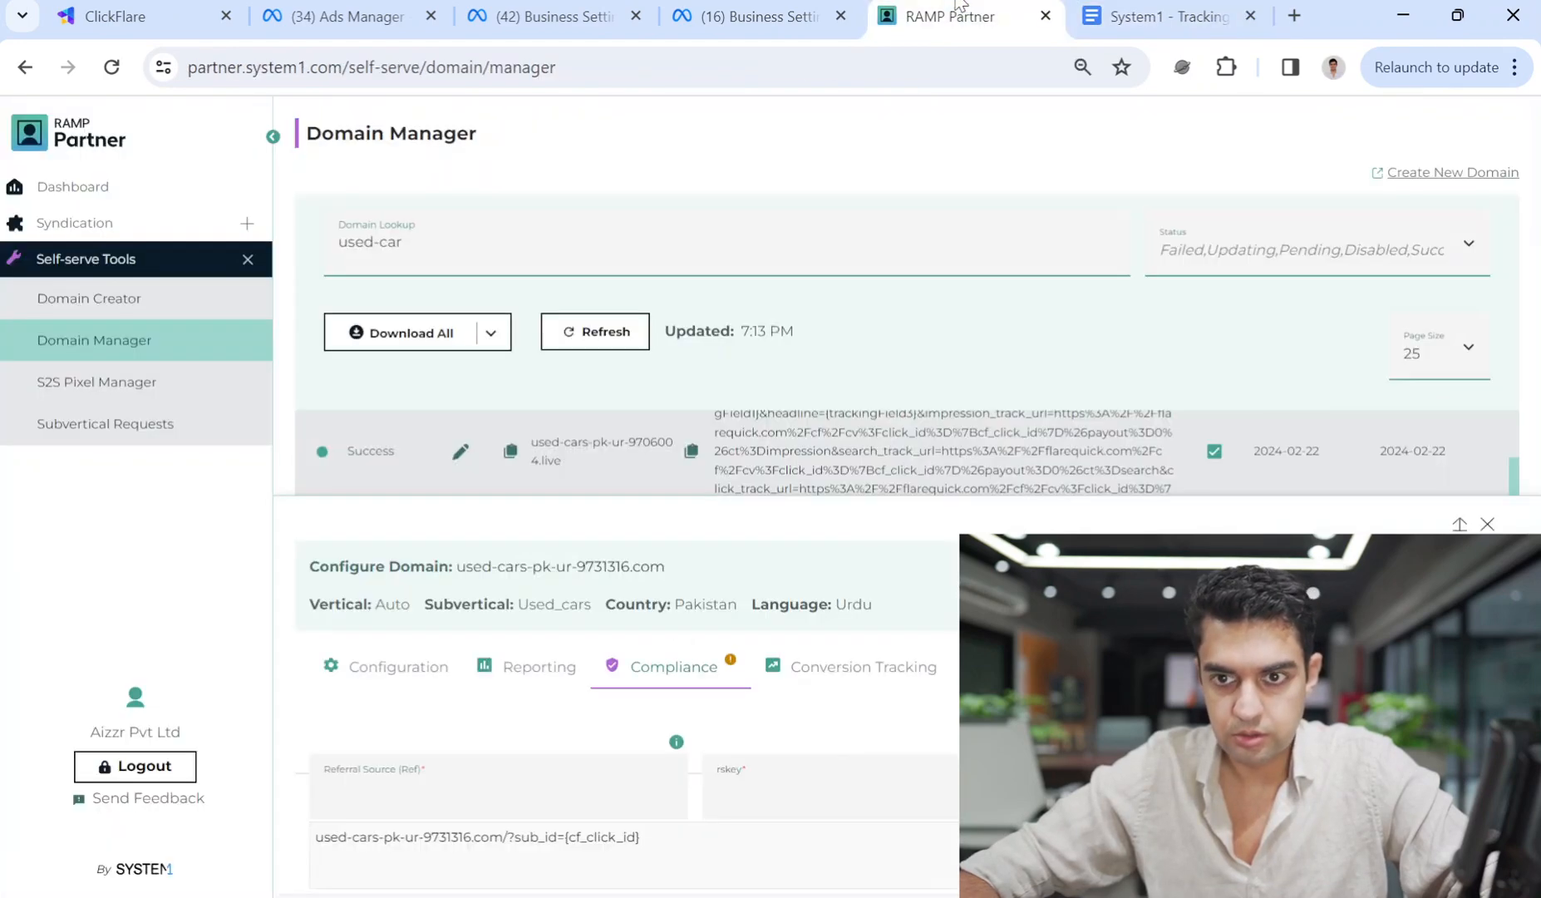
click(461, 791)
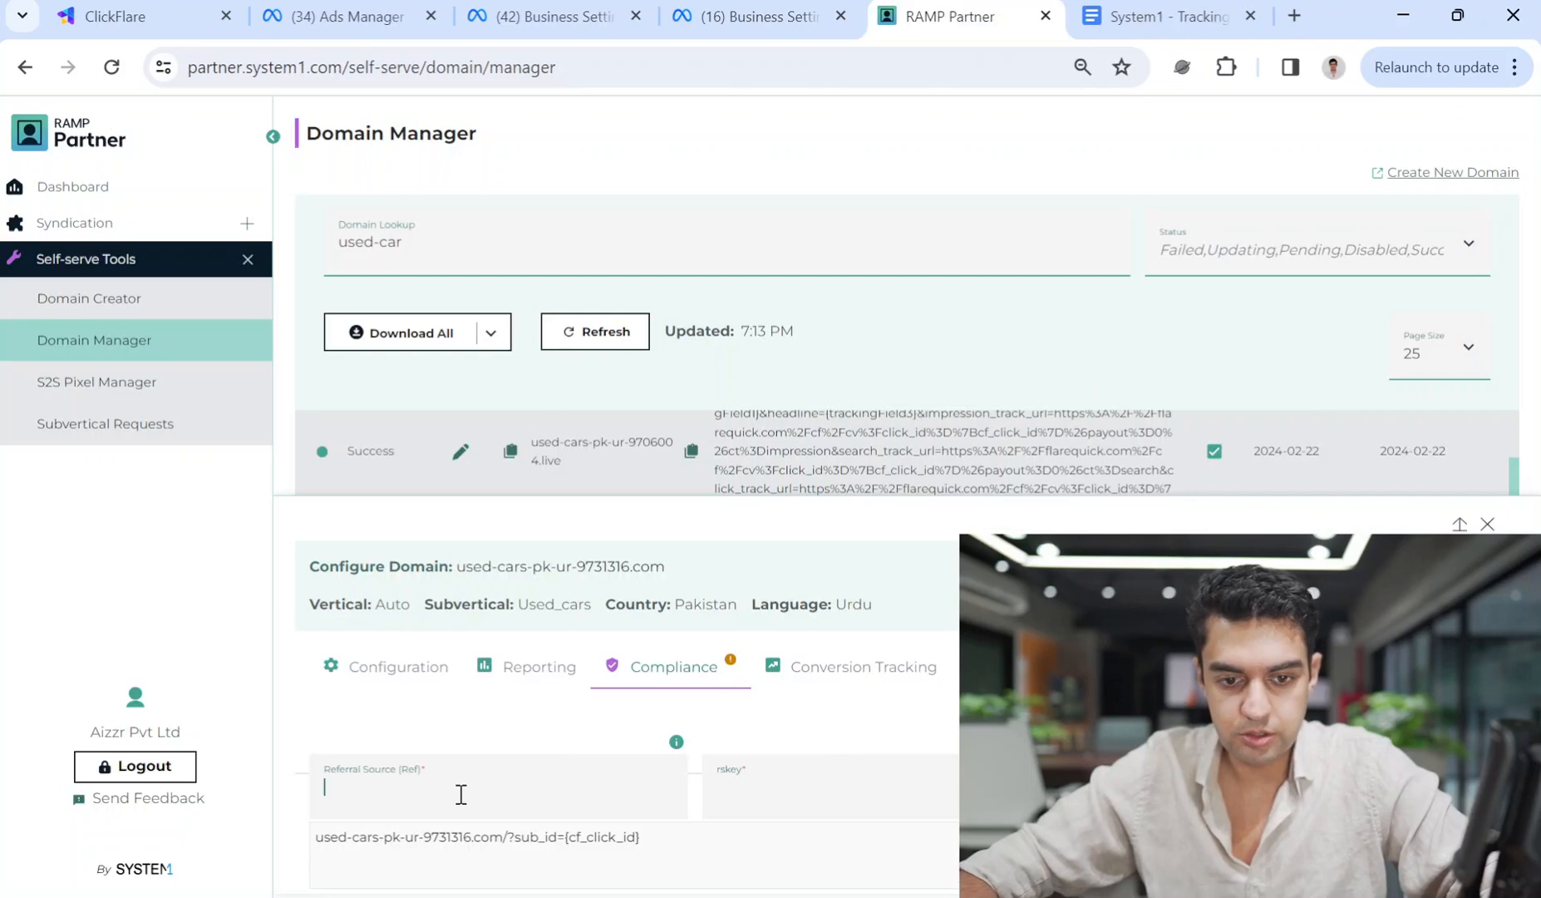
key(ctrl+v)
Enter 'Used Cars In Pakistan' as rskey and copy it into the headline field.
text(Used Ca)
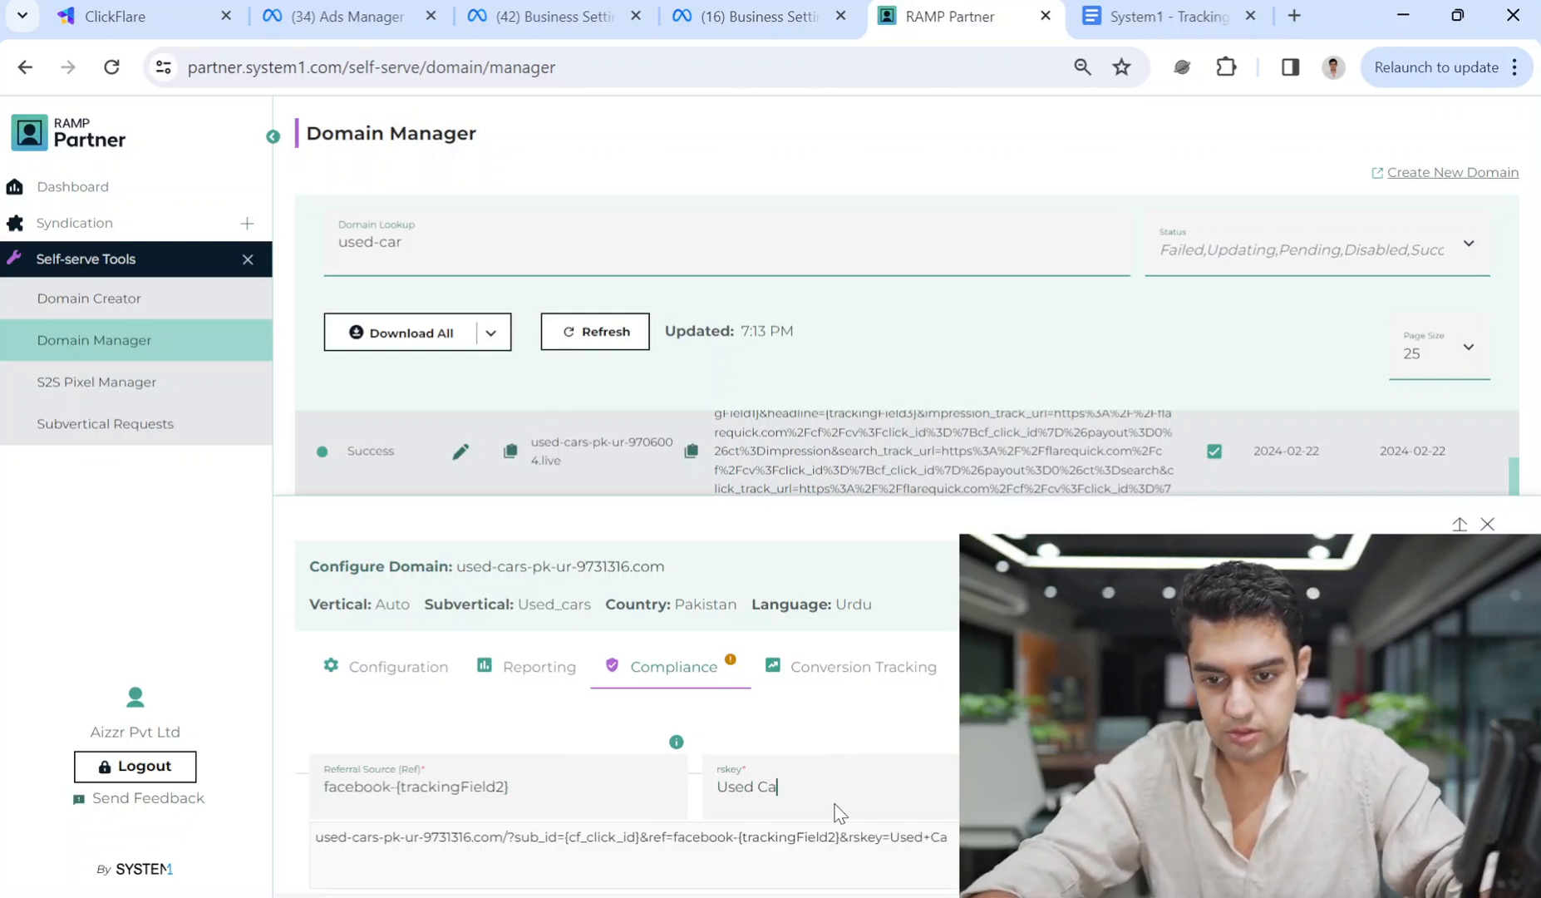
text(rs In Pakistan)
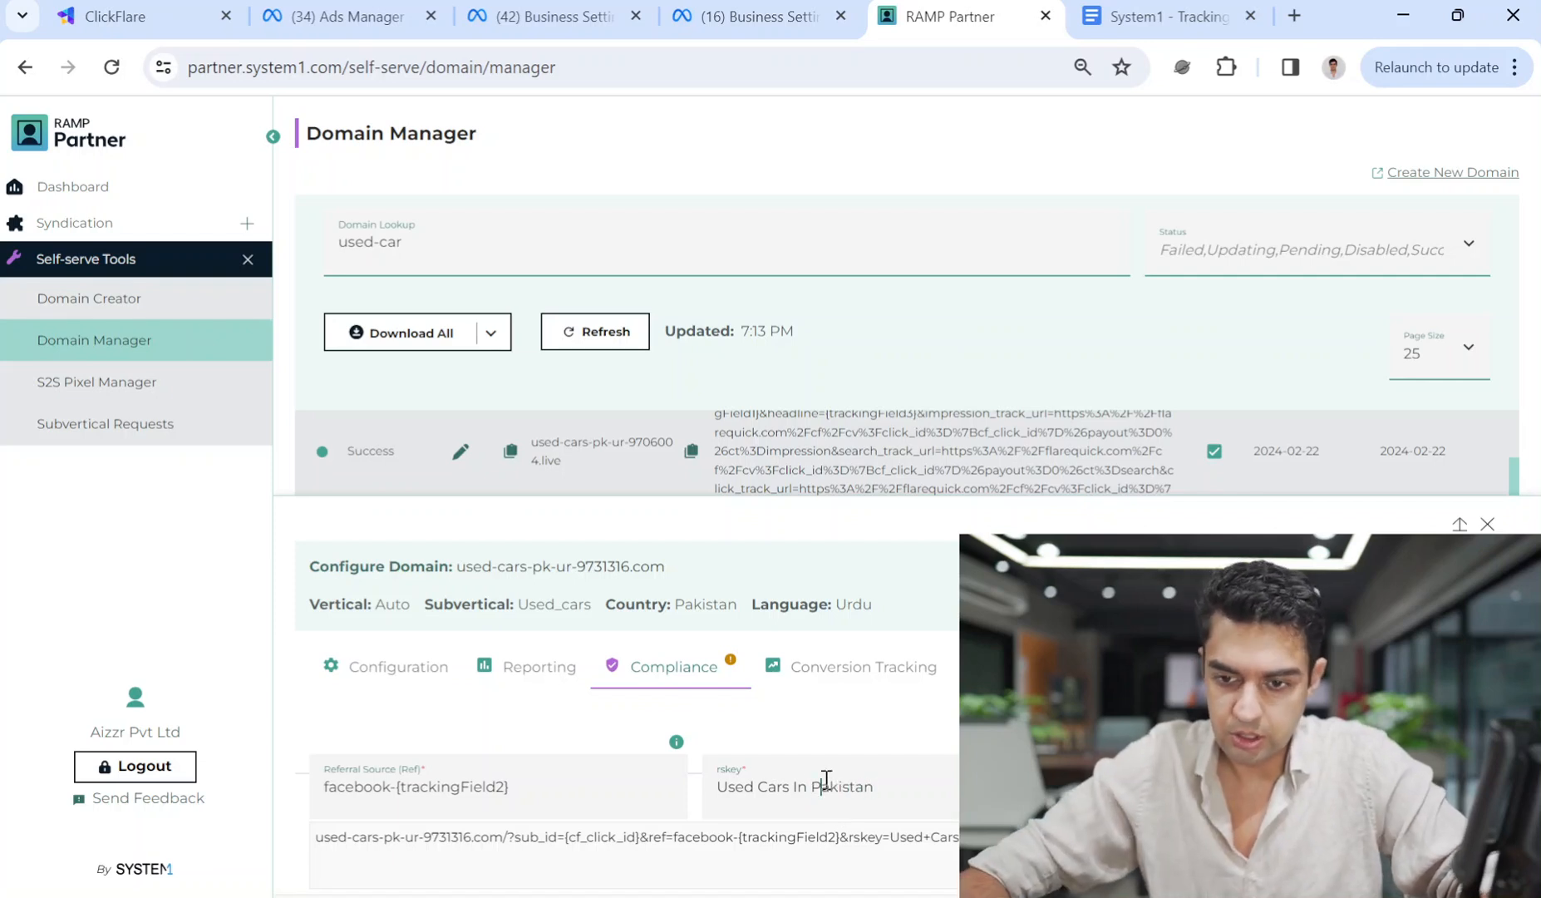
triple_click(826, 779)
key(ctrl+c)
click(1205, 786)
key(ctrl+v)
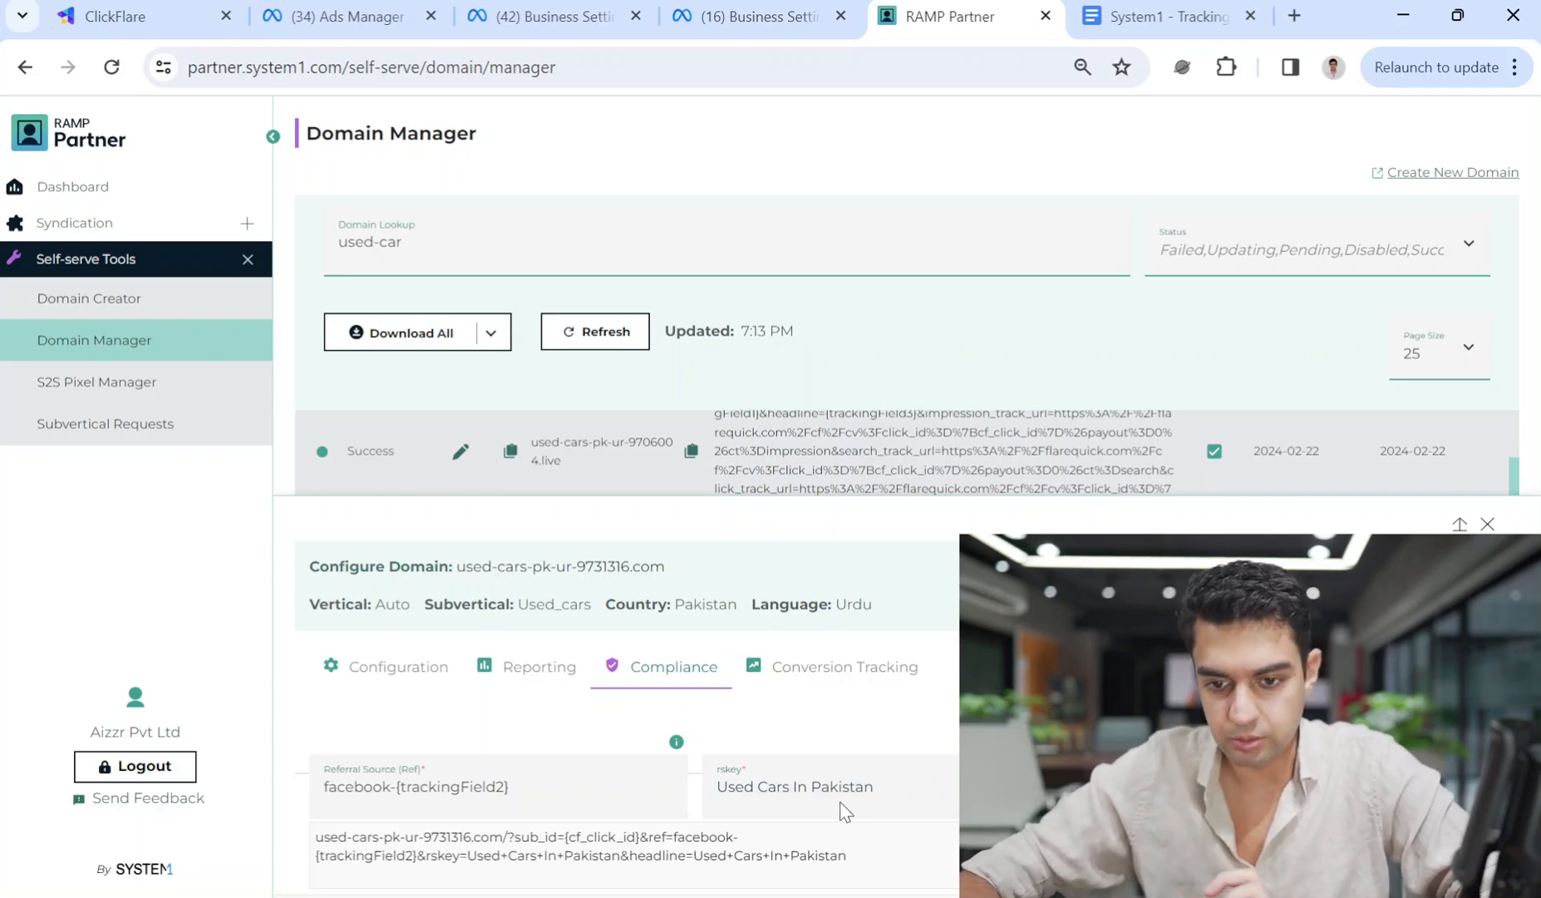
triple_click(801, 790)
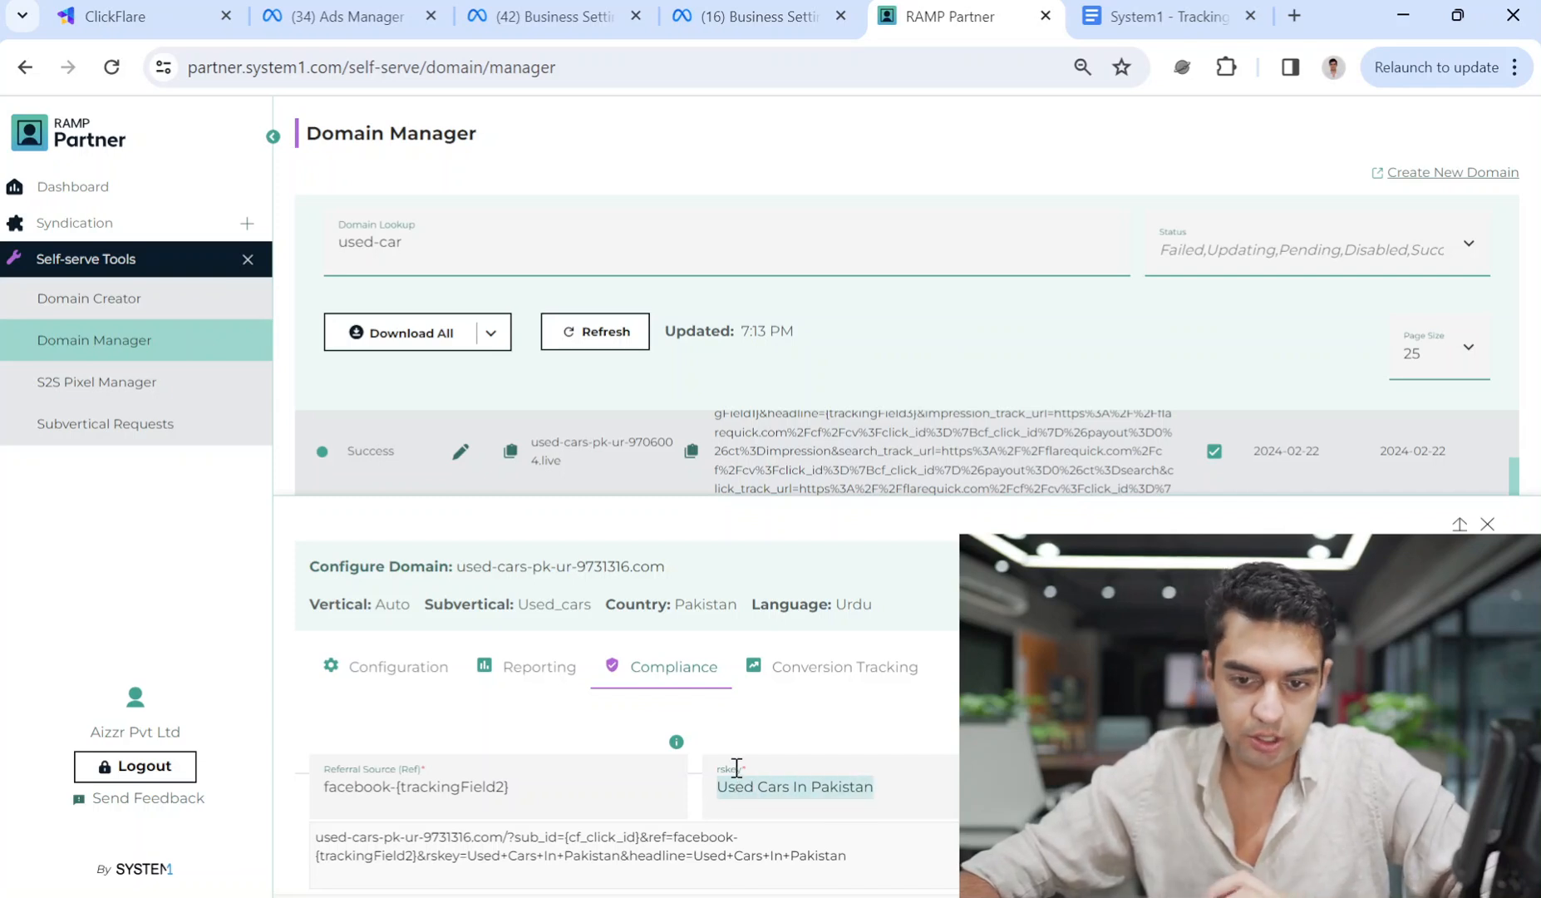
triple_click(836, 788)
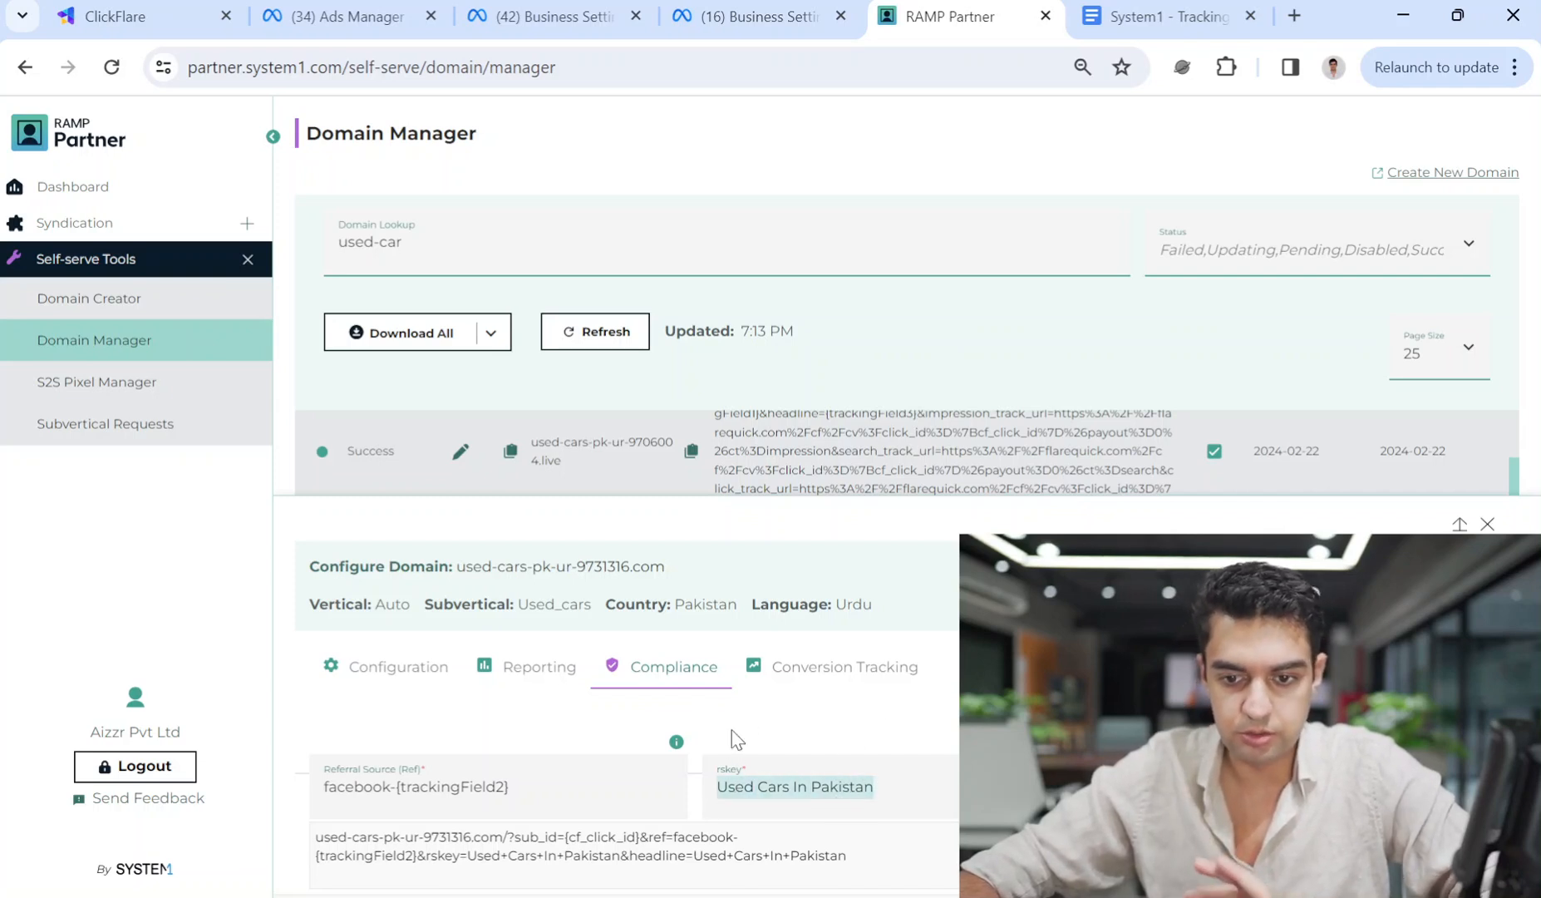
click(810, 667)
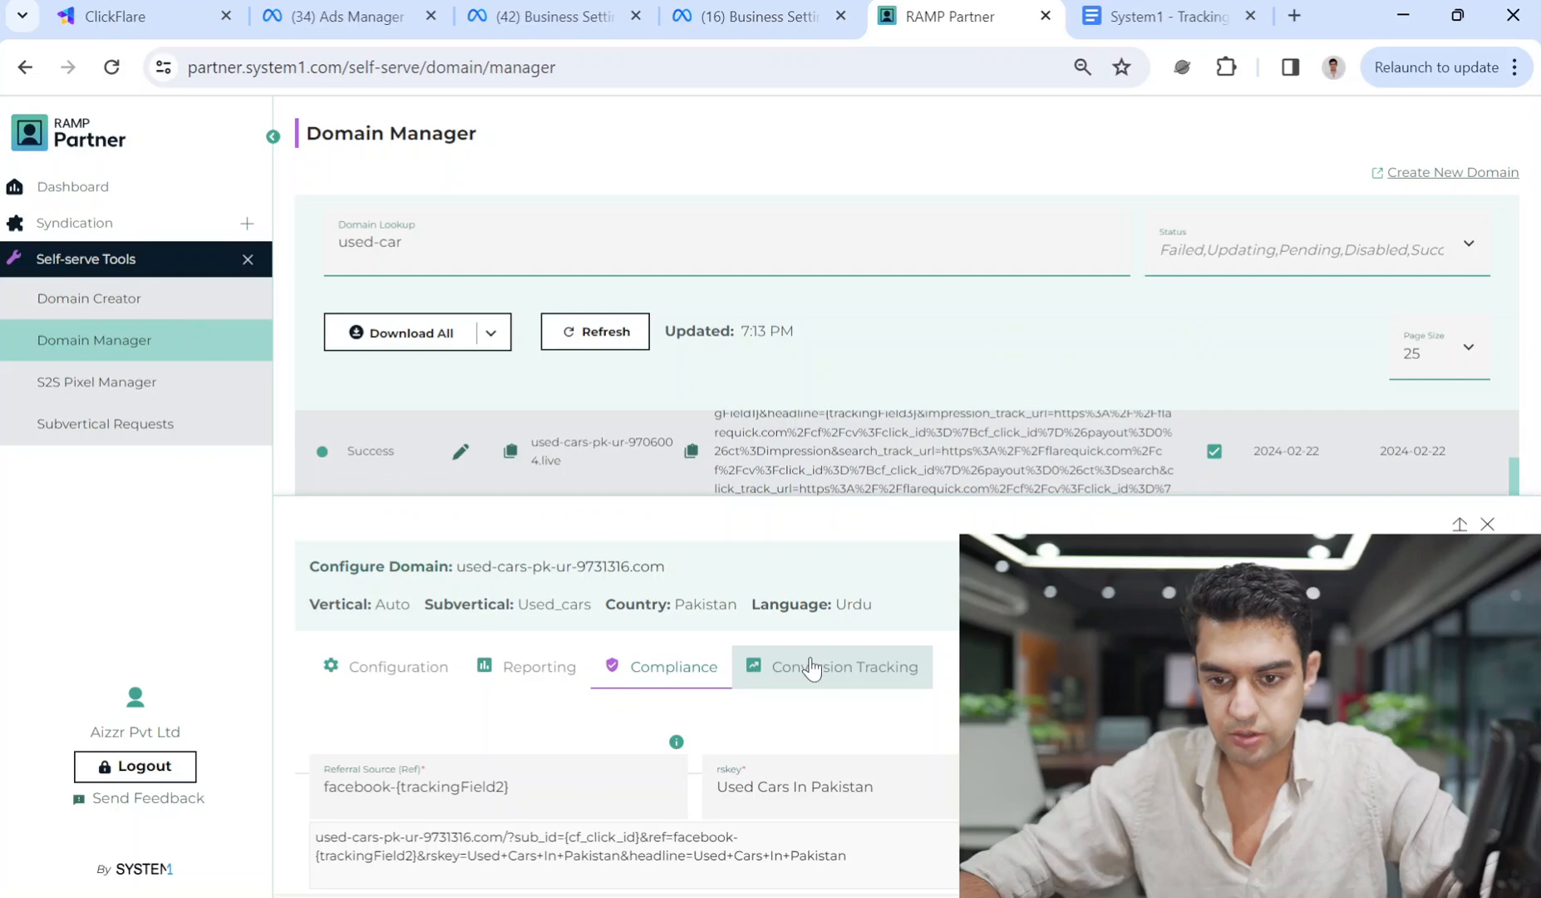
Copy the impression URL from the tracking document into the Impression Track URL field.
scroll(852, 702, down, 5)
scroll(852, 707, up, 3)
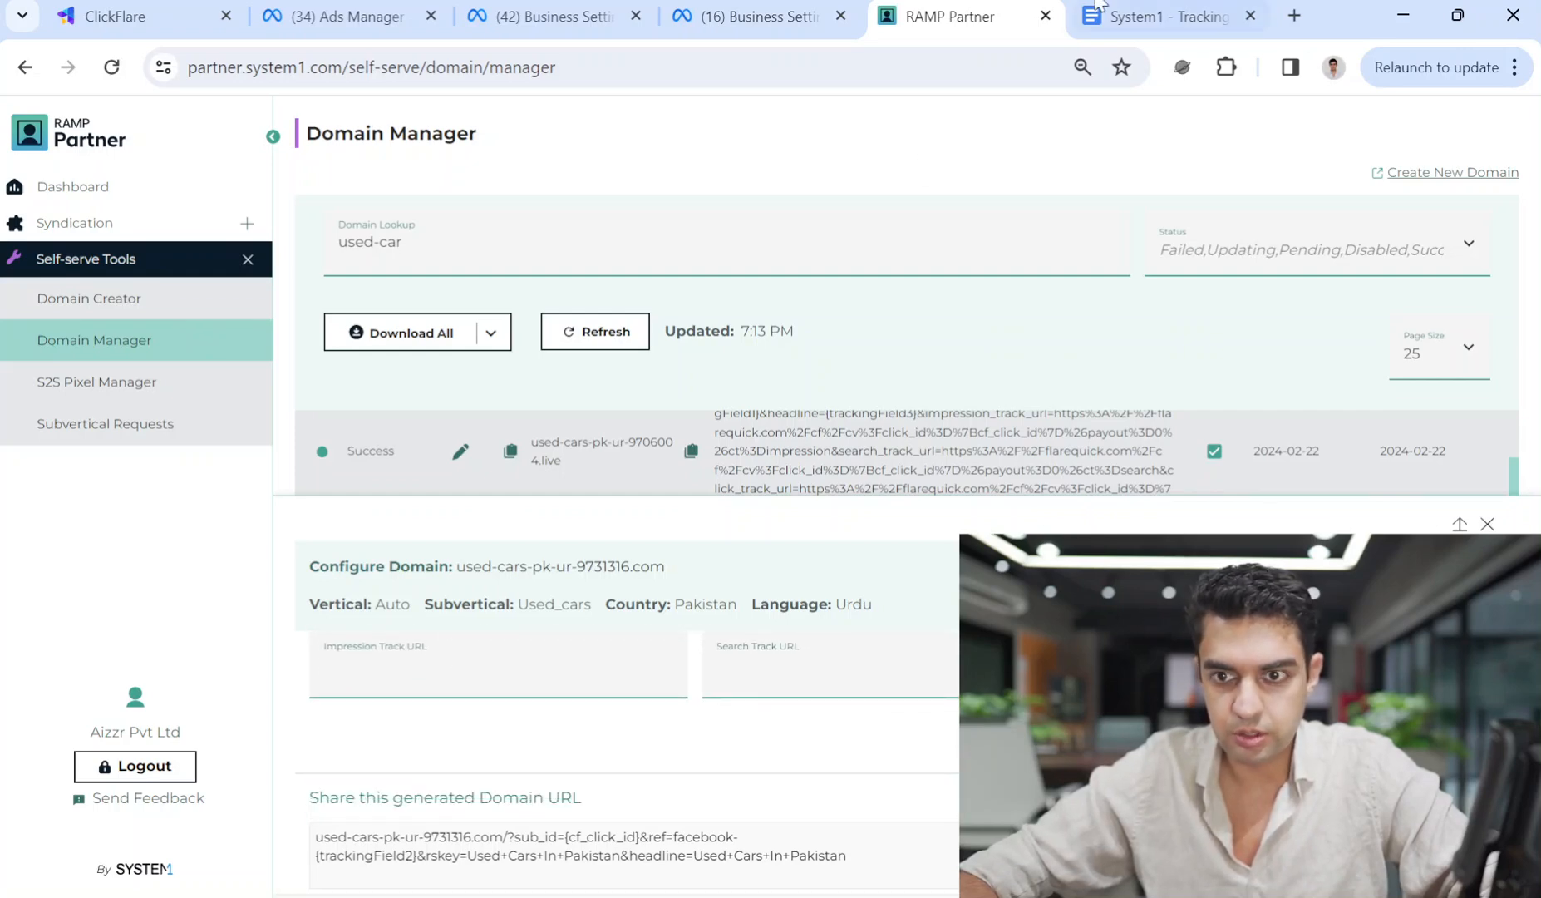
click(1074, 10)
click(1049, 536)
drag(1049, 536, 545, 537)
key(ctrl+c)
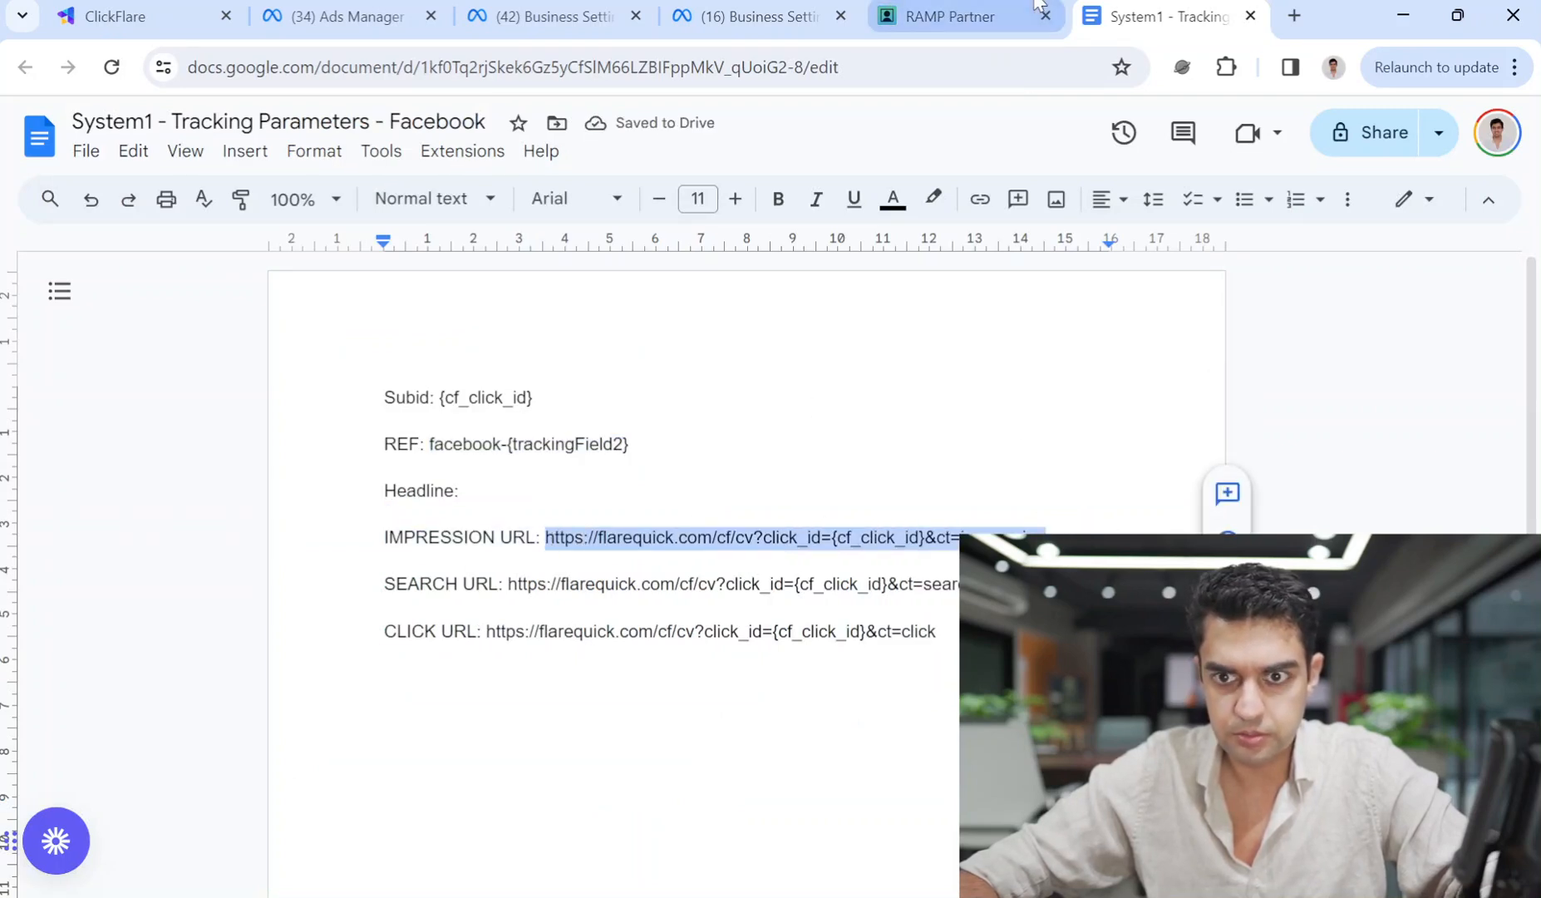
click(1039, 9)
key(ctrl+v)
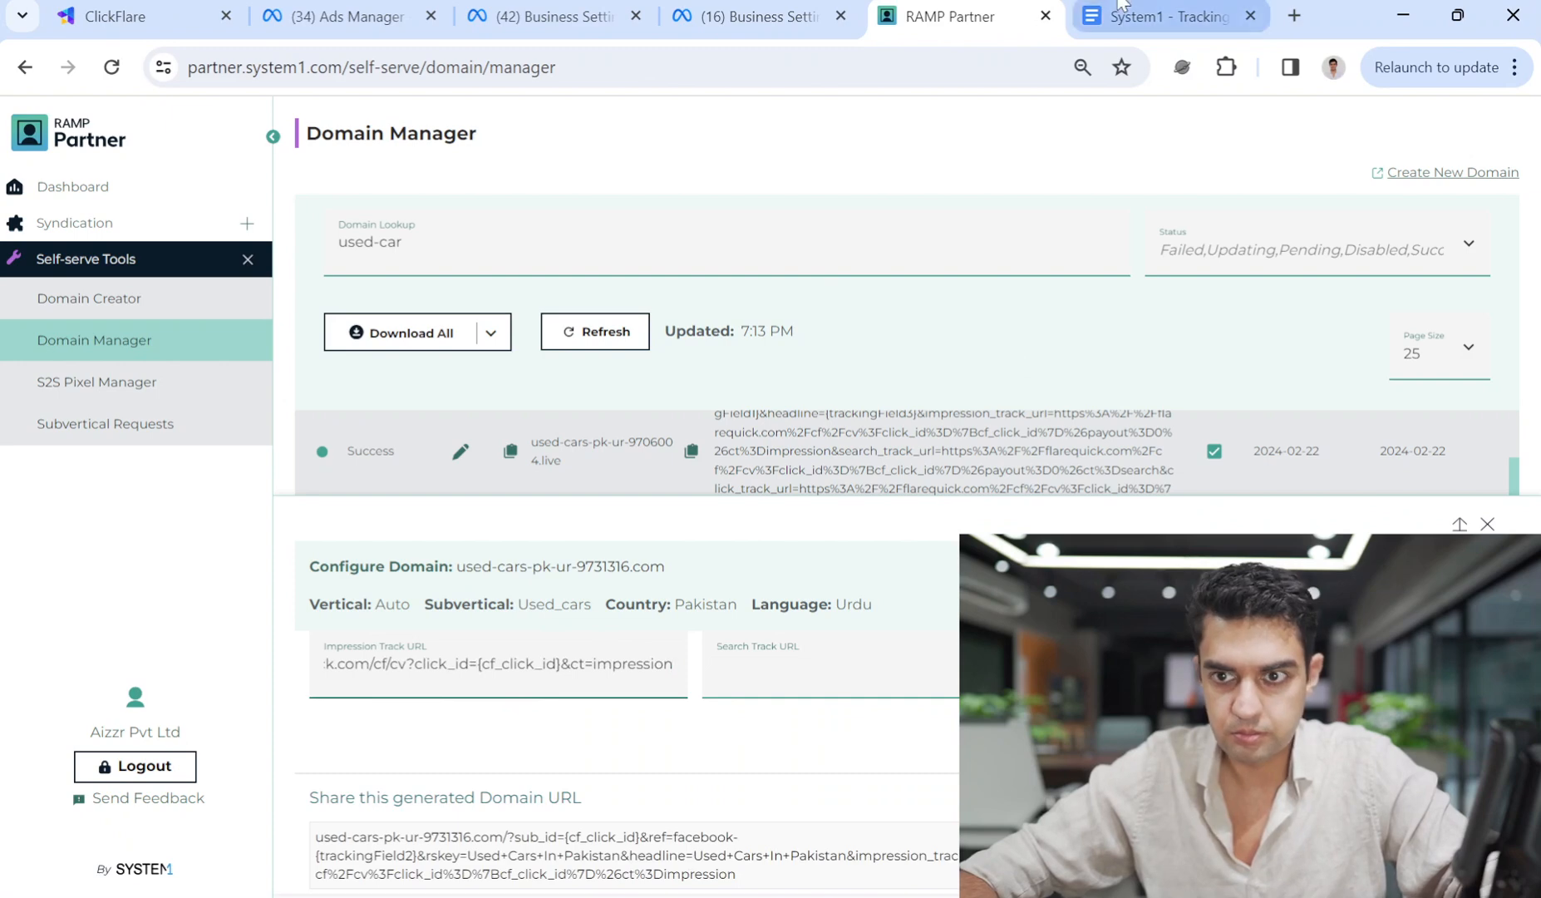
Copy the search URL from the document into the Search Track URL field.
click(1162, 15)
drag(985, 583, 502, 577)
key(ctrl+c)
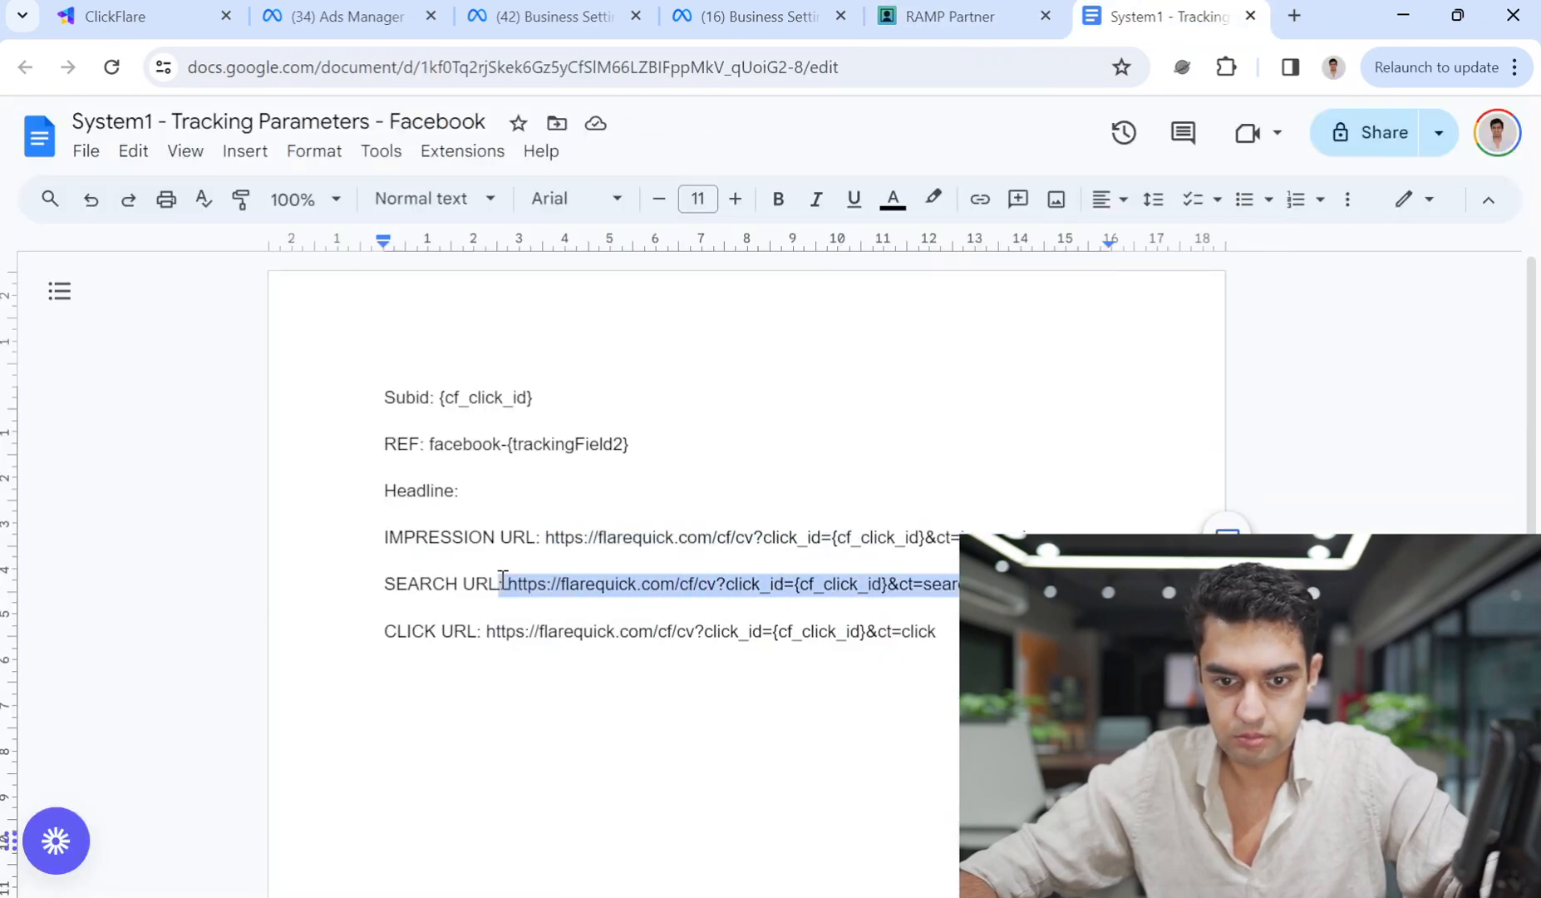
click(964, 16)
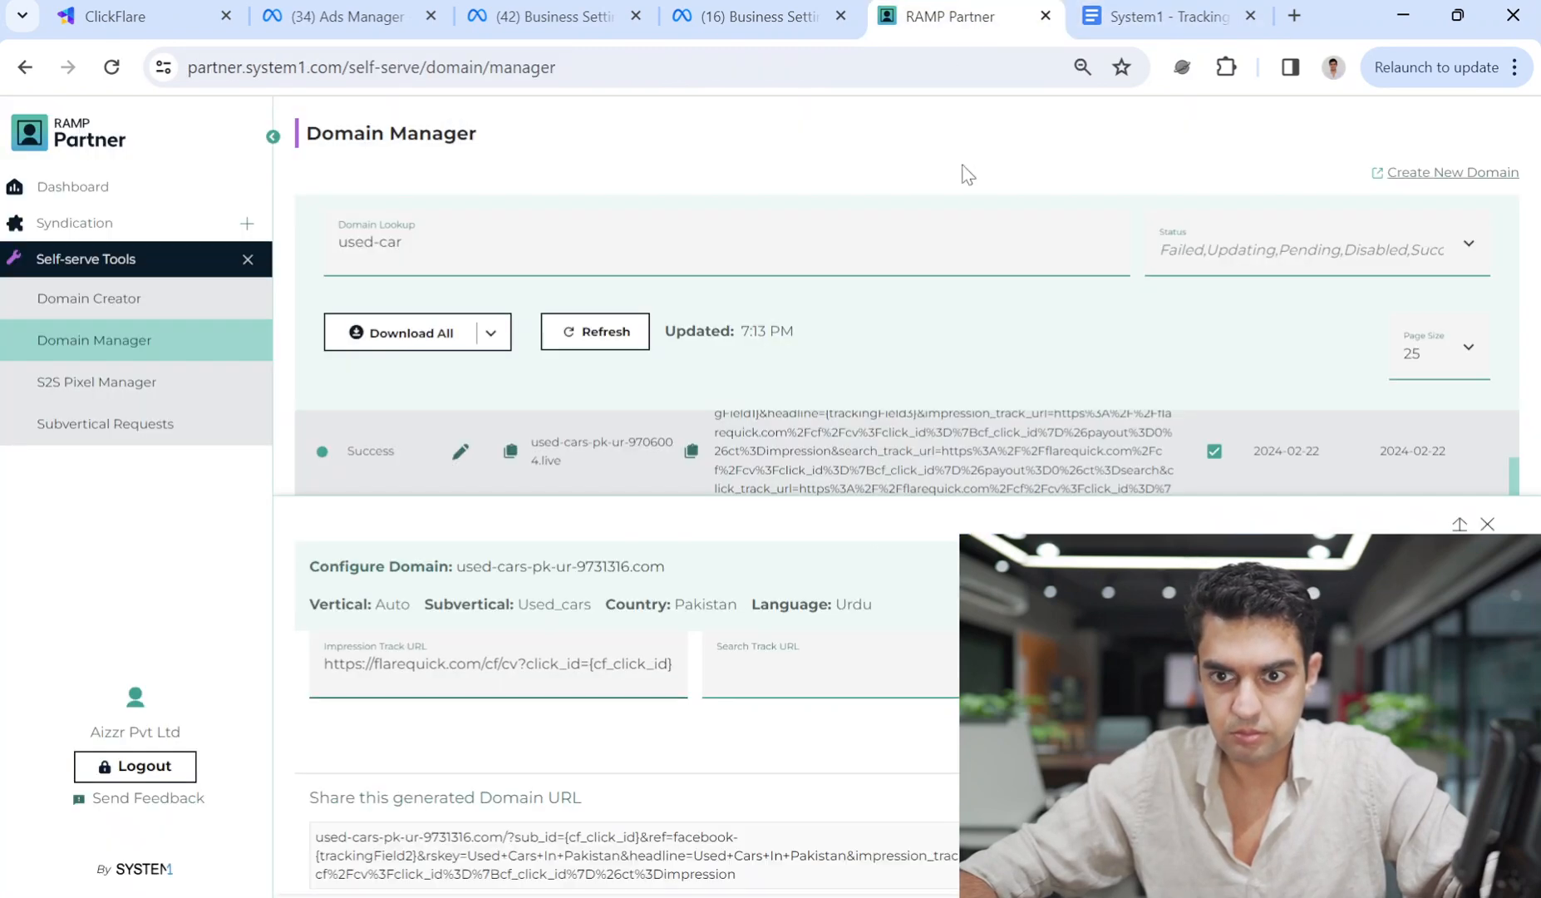
click(788, 663)
key(ctrl+v)
click(1130, 16)
drag(937, 631, 496, 635)
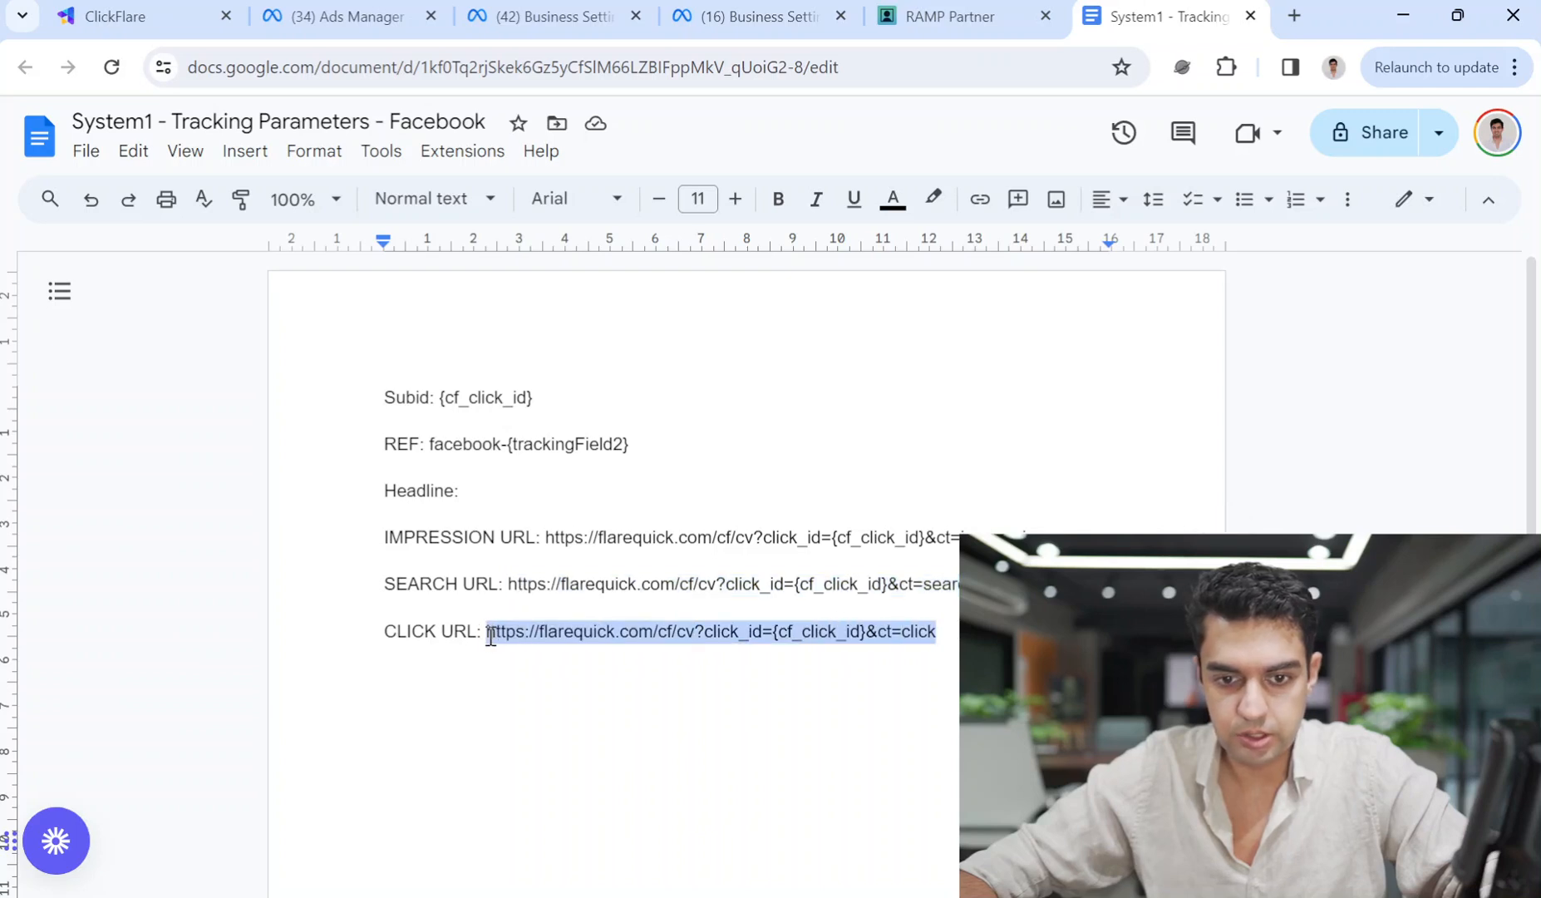
click(950, 16)
click(1130, 16)
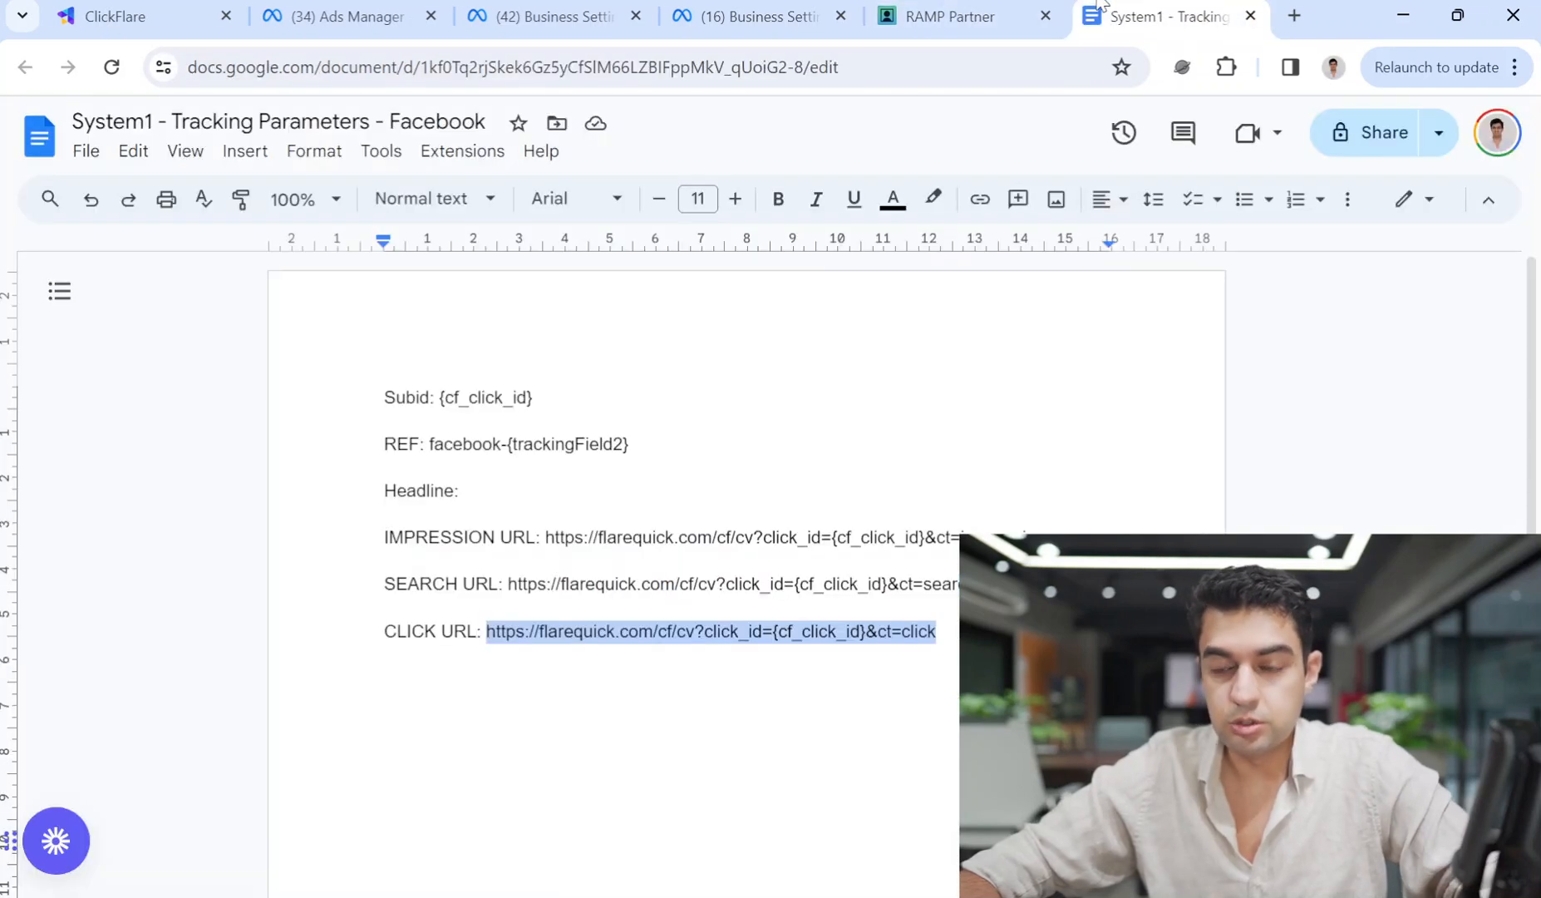
drag(676, 535, 617, 540)
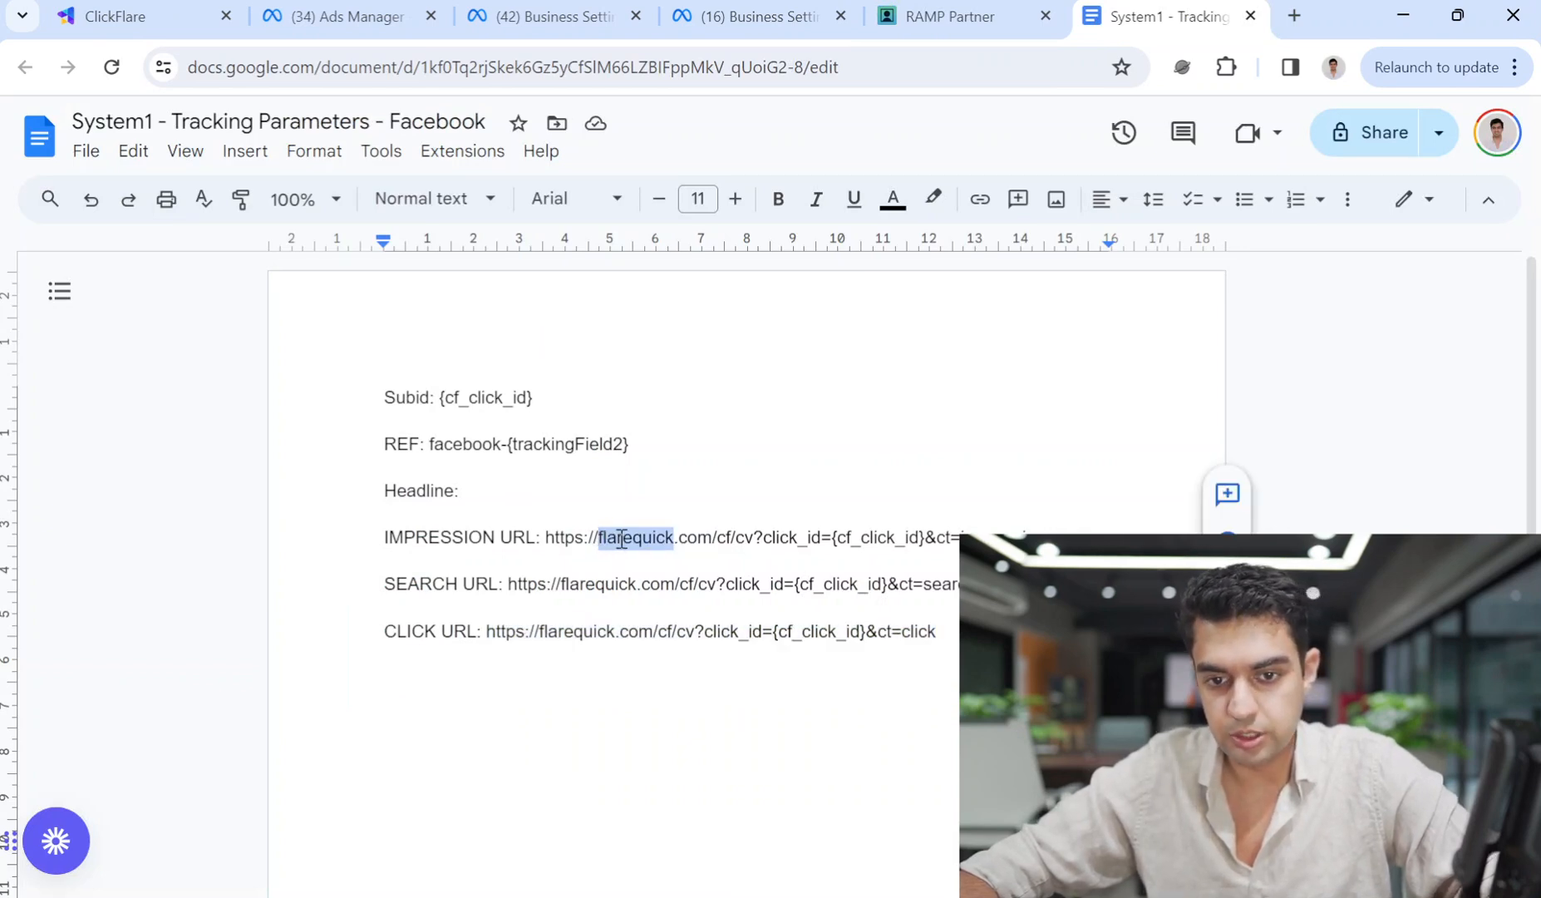
click(689, 538)
drag(712, 539, 556, 547)
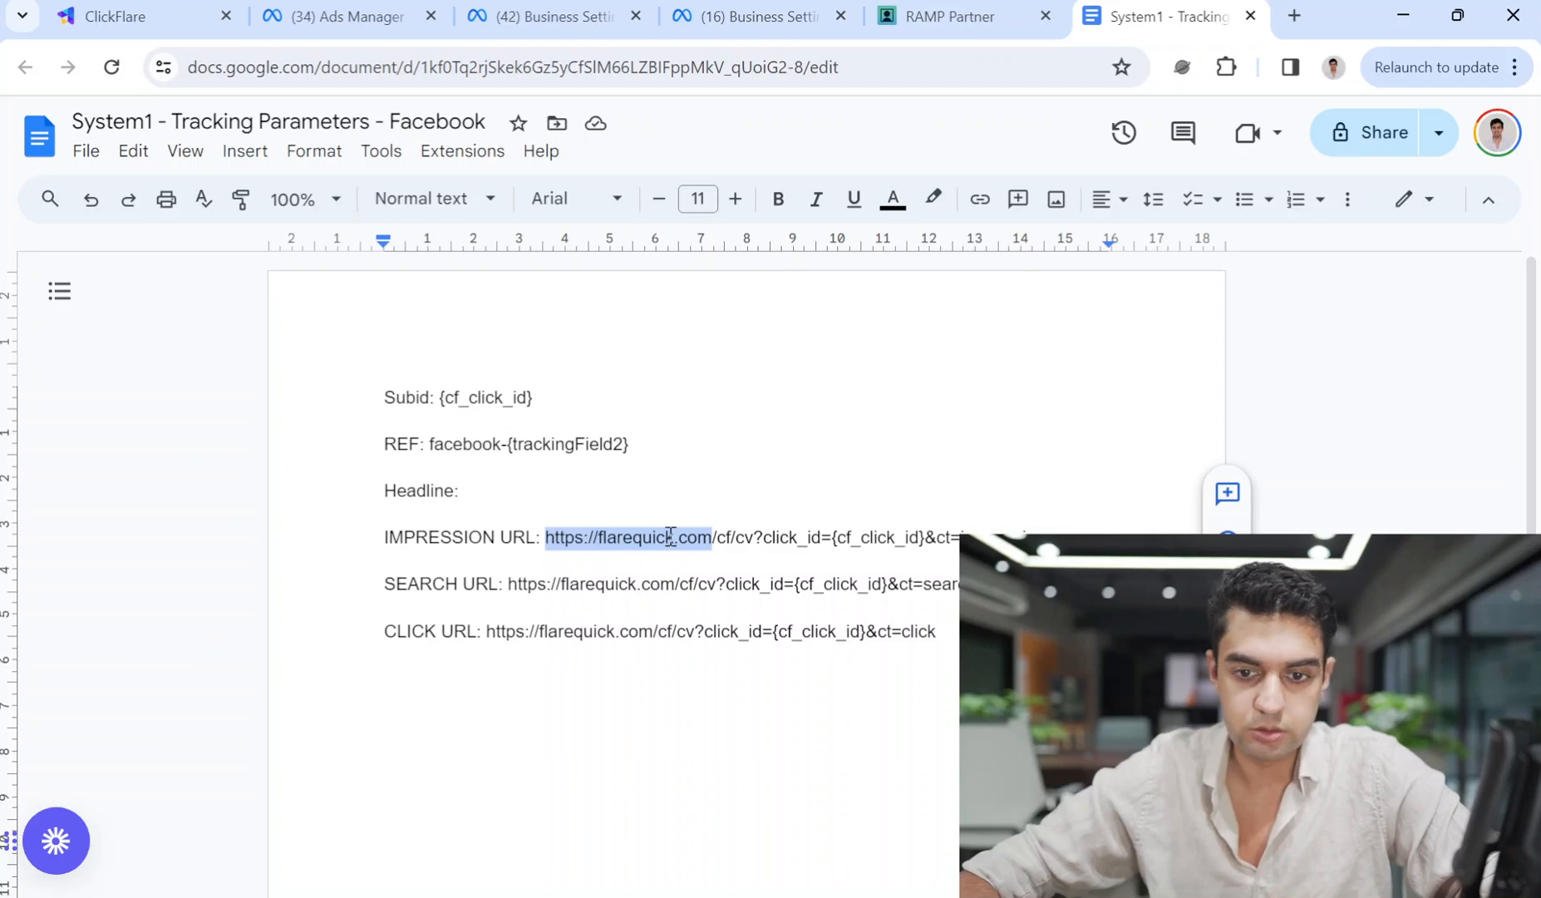
click(950, 7)
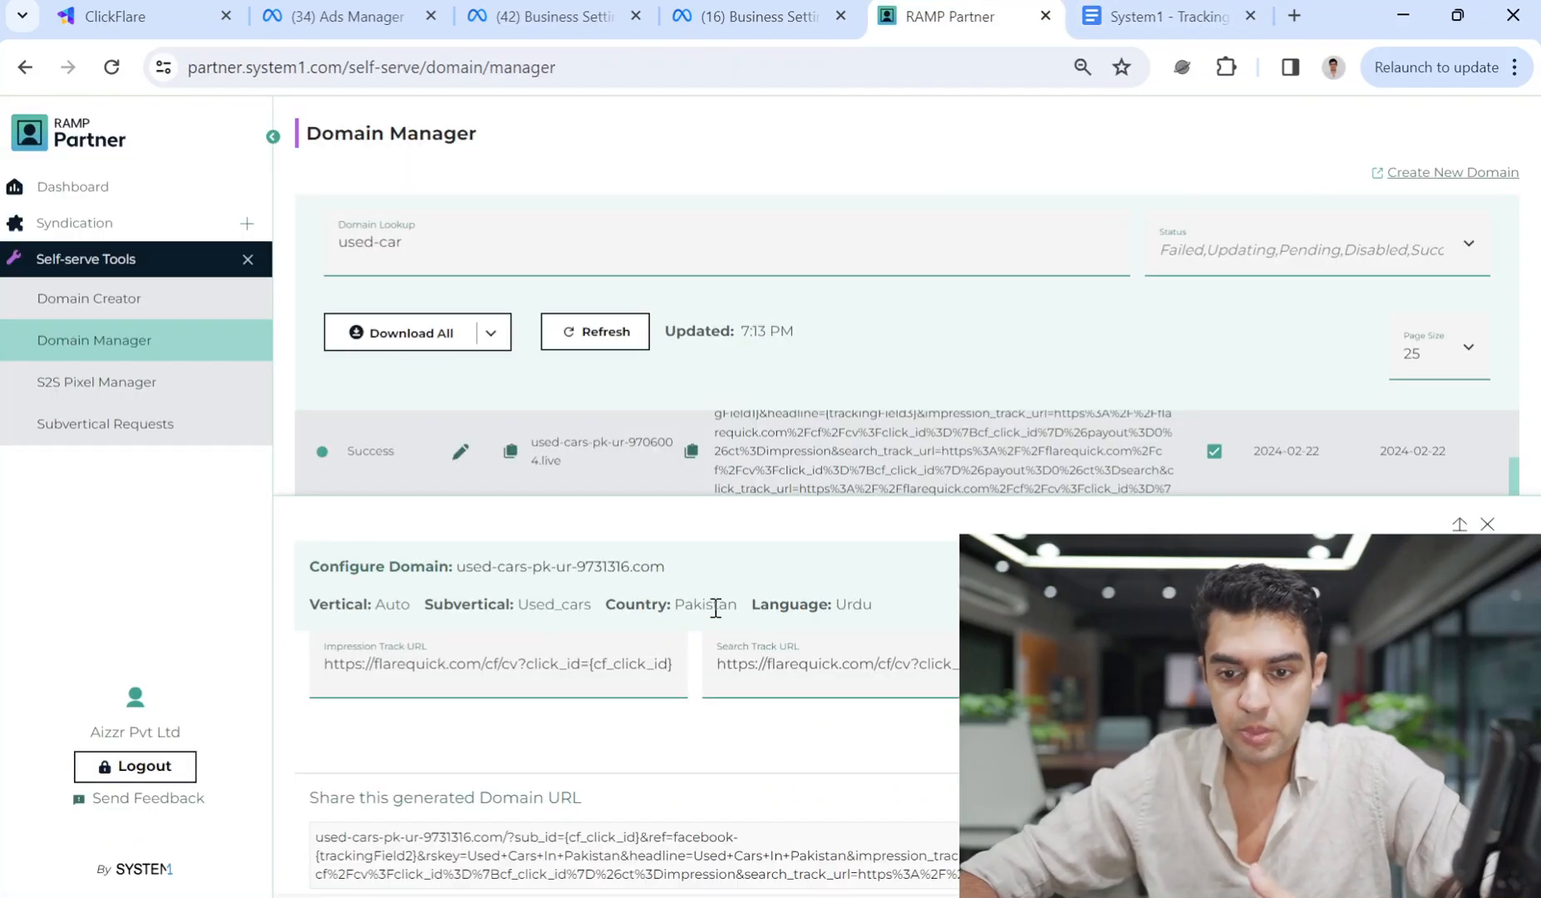
drag(875, 665, 717, 675)
scroll(771, 741, up, 5)
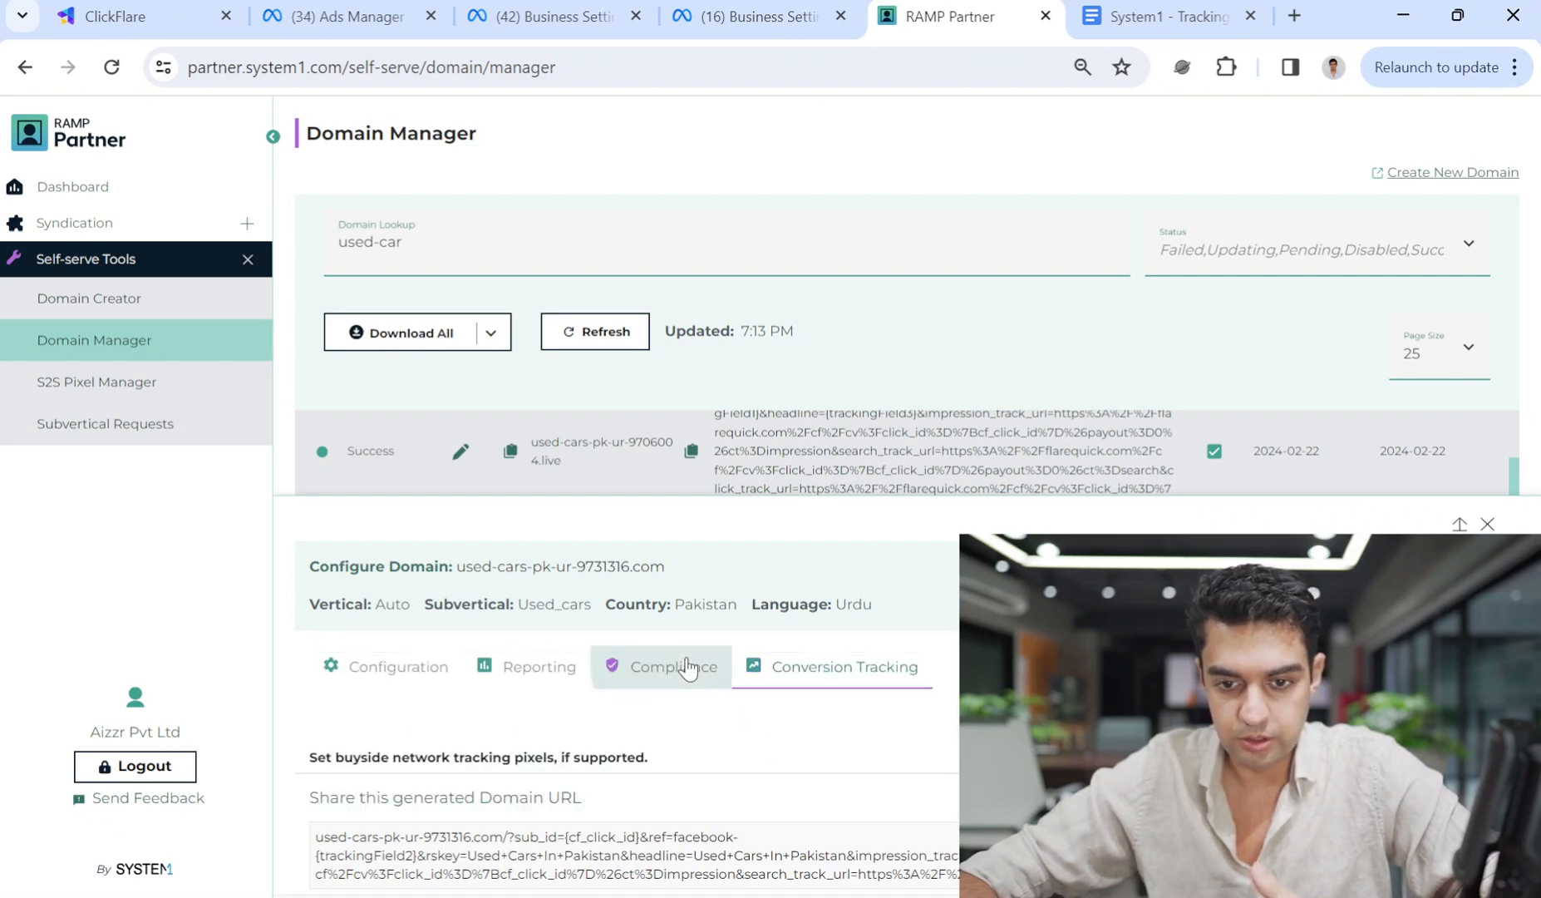
Recheck the domain's compliance and conversion tracking settings.
click(691, 665)
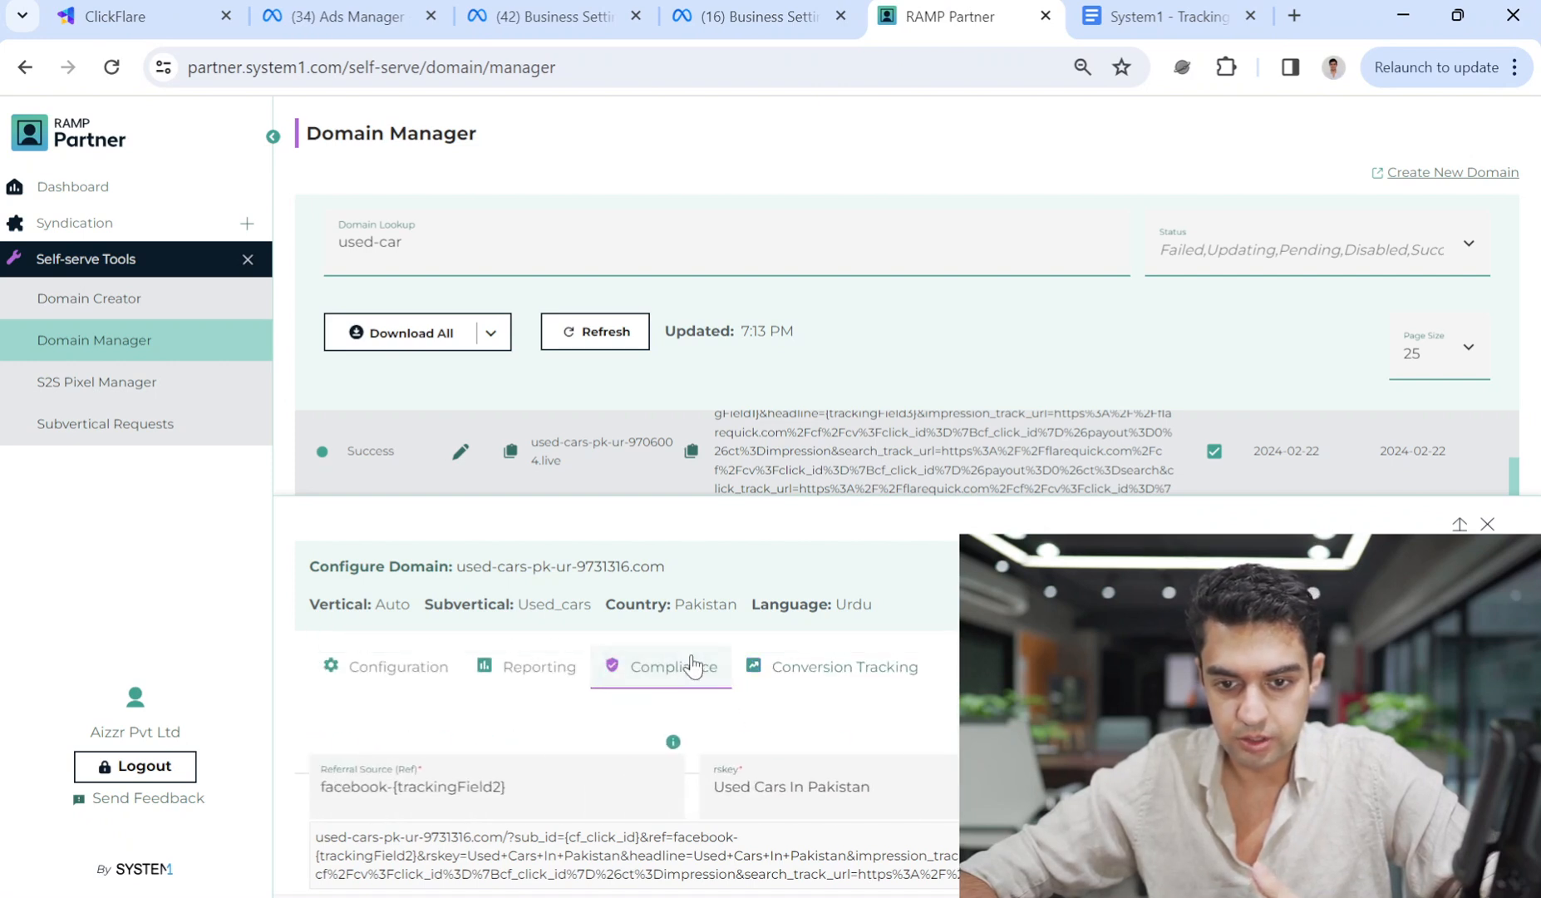
click(841, 666)
scroll(895, 818, down, 3)
scroll(582, 739, up, 3)
scroll(649, 739, down, 2)
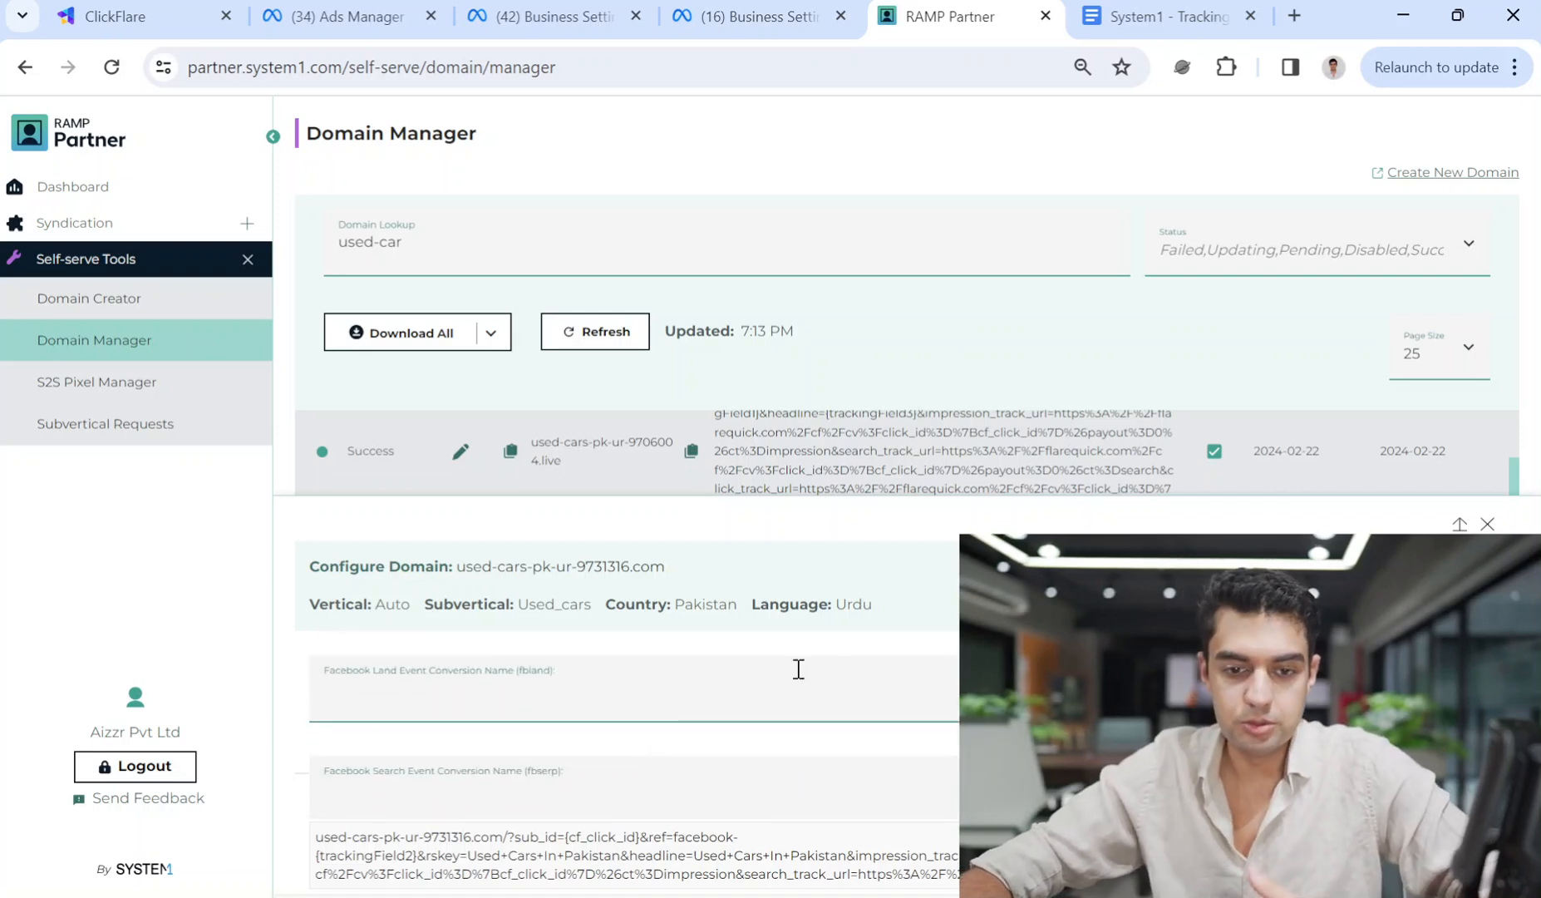
scroll(535, 693, up, 2)
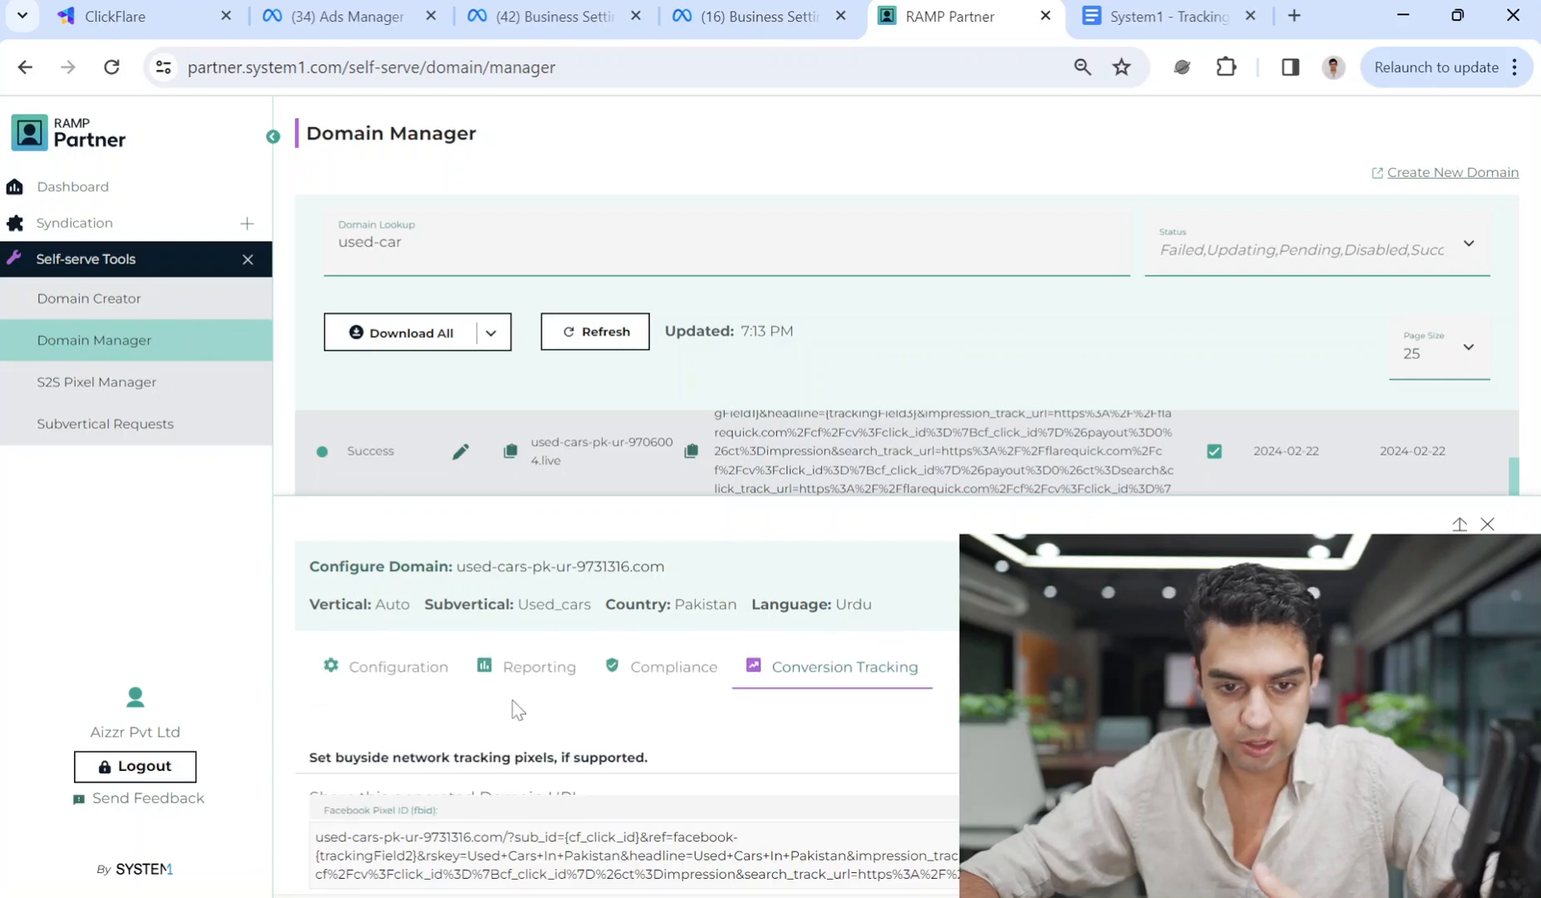
scroll(535, 777, down, 1)
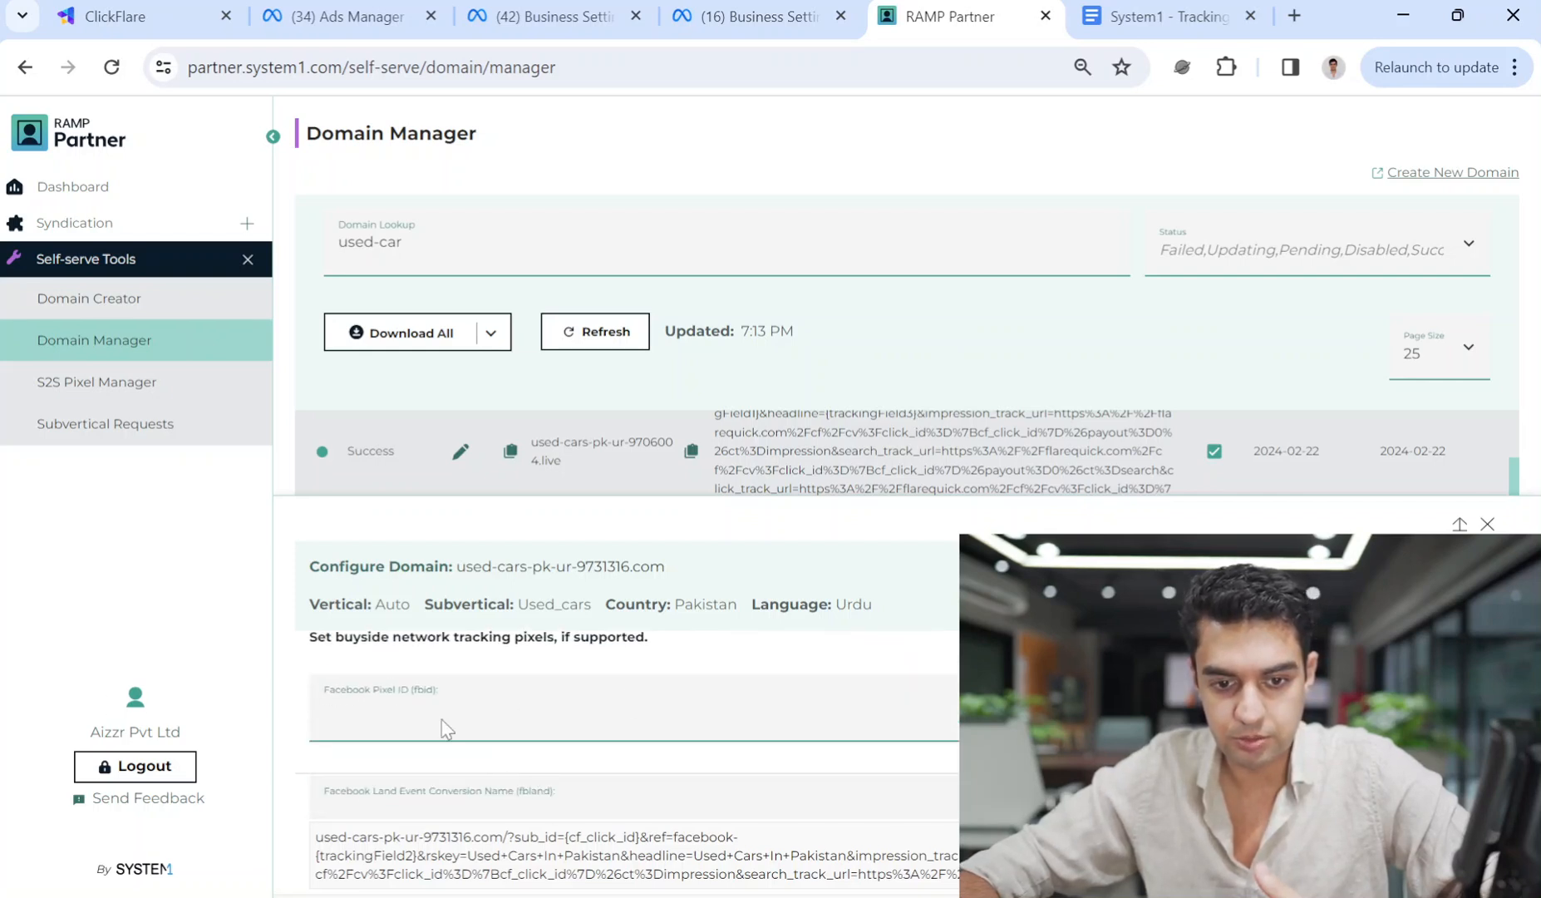
scroll(438, 671, up, 2)
scroll(561, 764, down, 3)
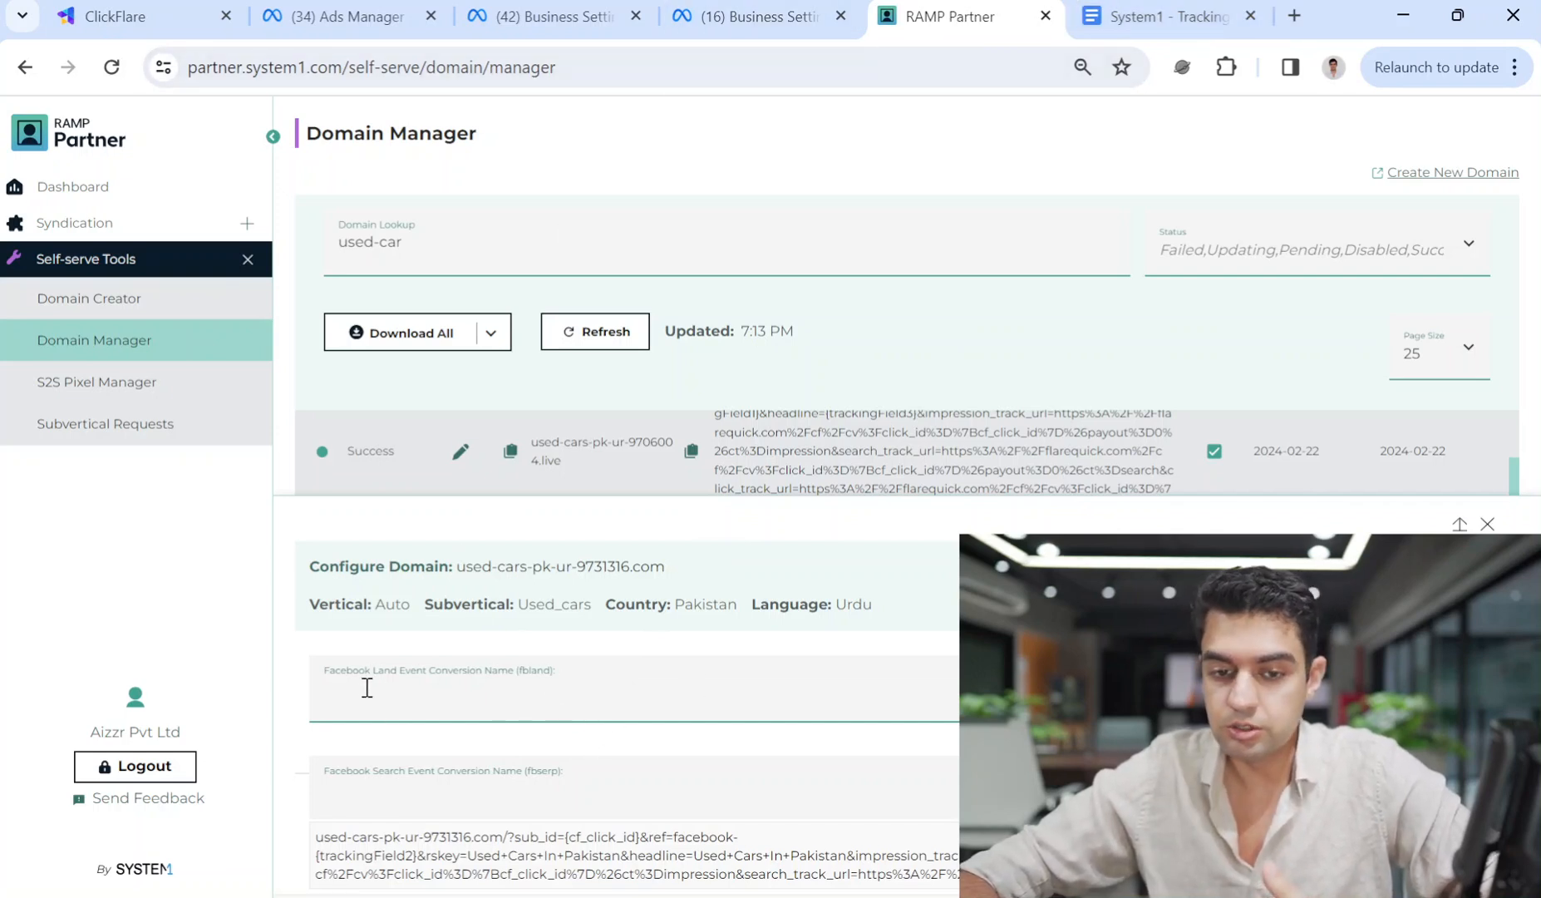
scroll(724, 724, up, 5)
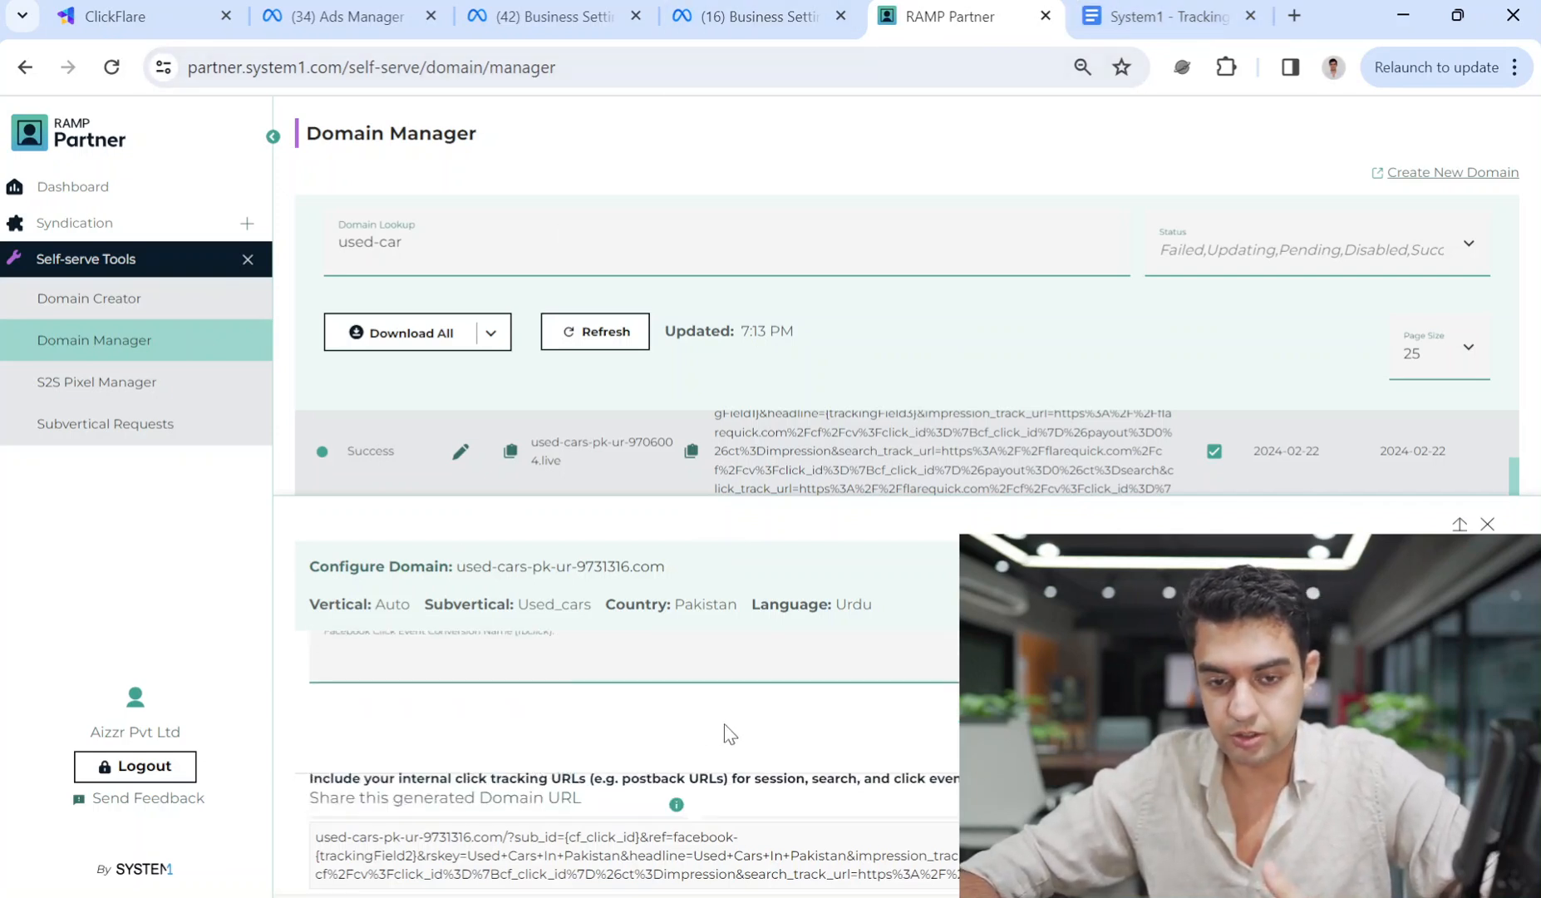
Review the subid, traffic source, reporting, compliance and conversion tracking tabs once more.
click(691, 677)
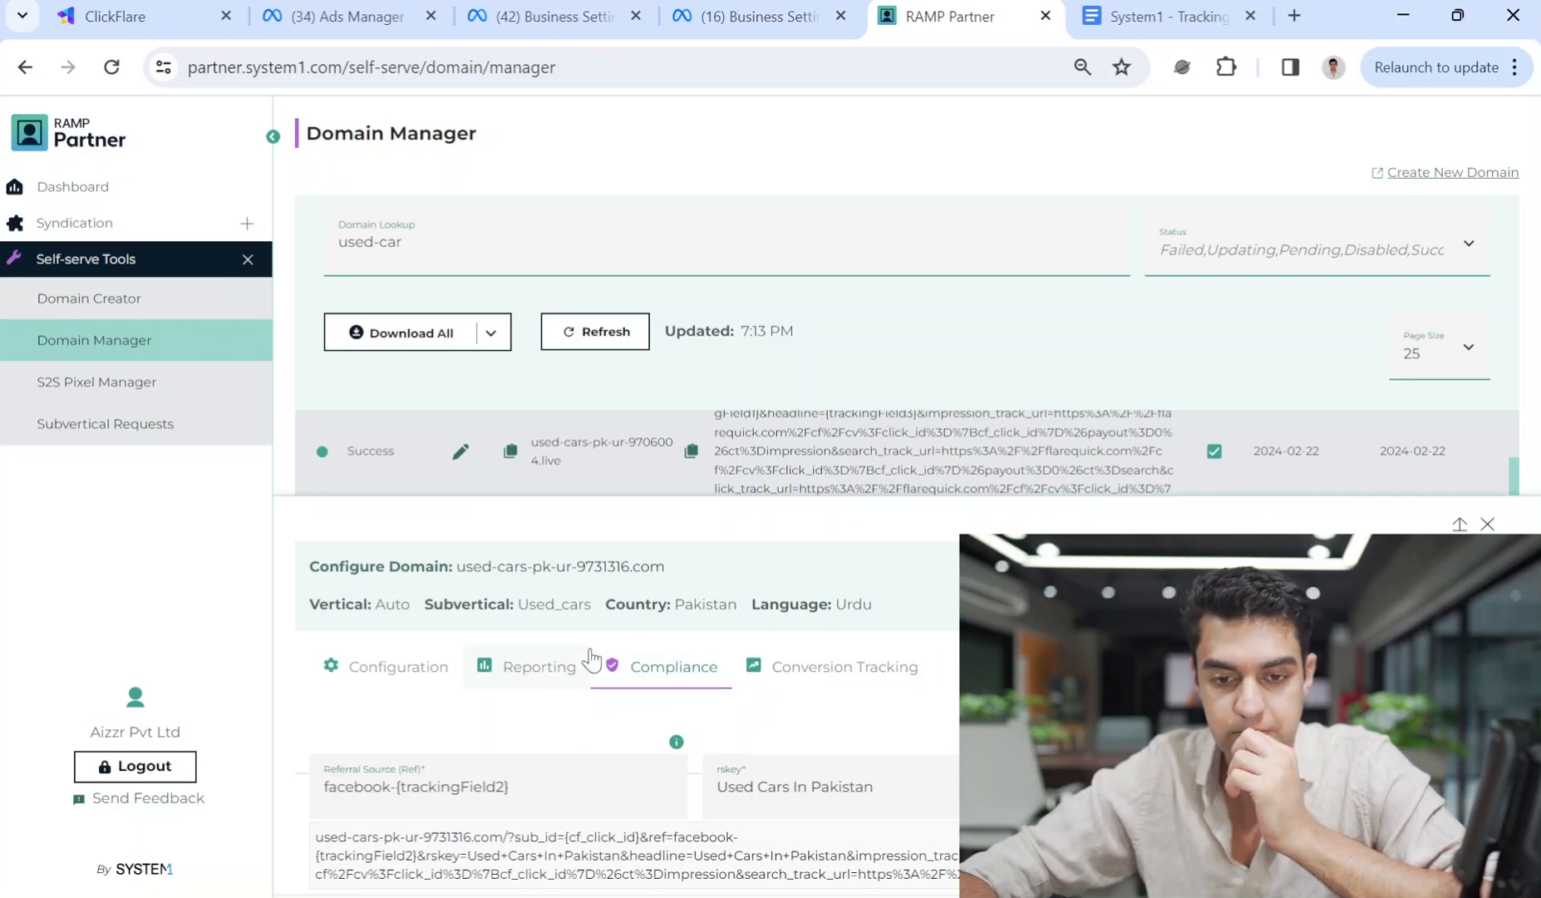
click(532, 676)
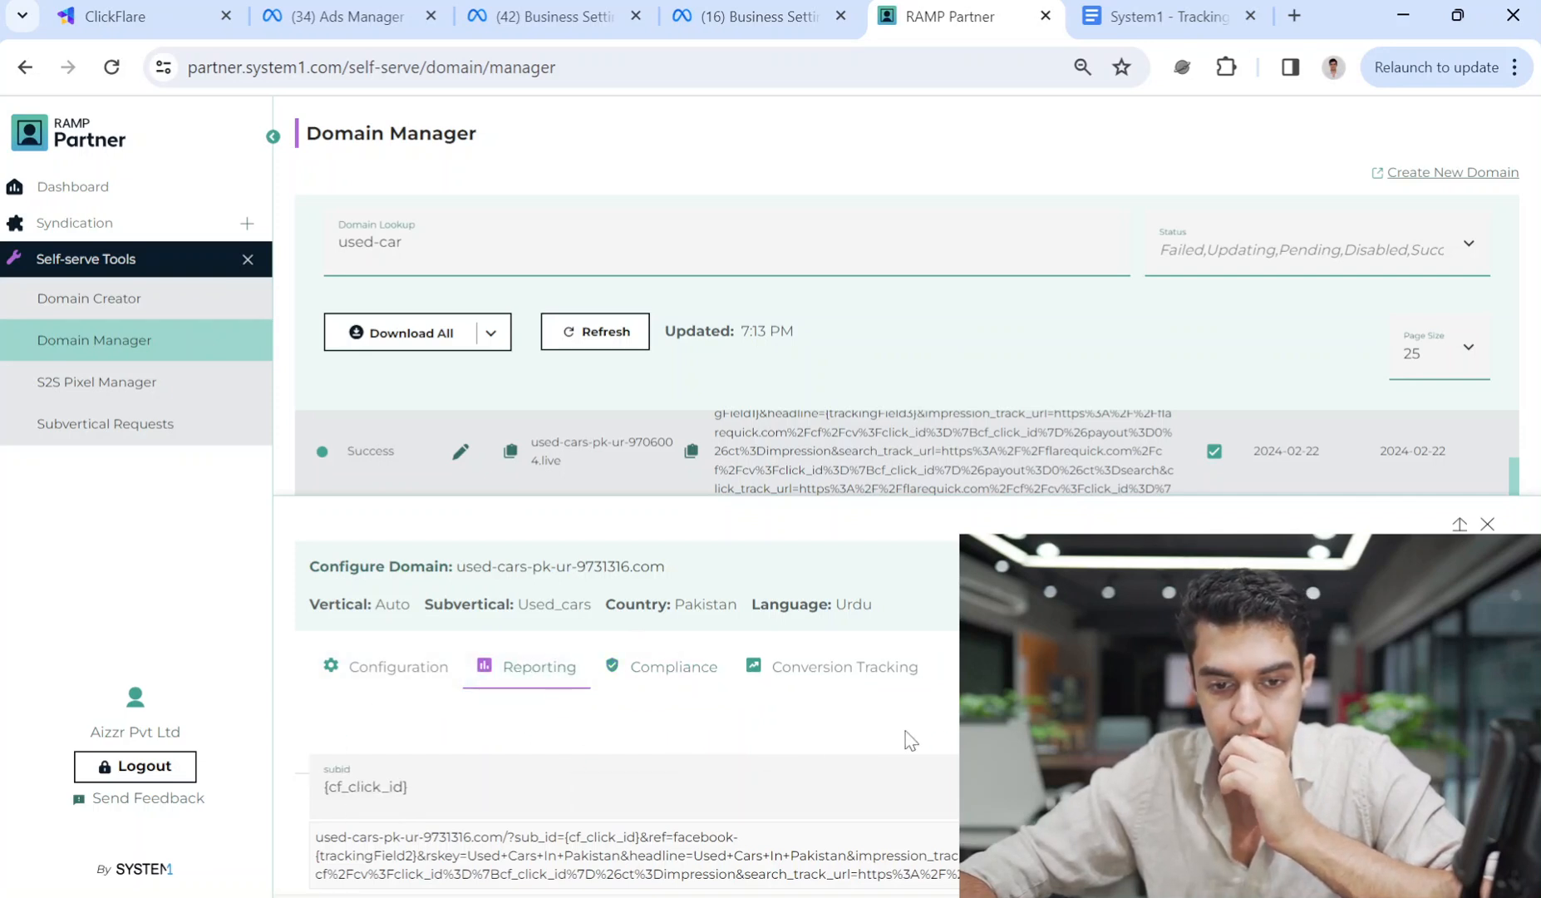
click(418, 686)
click(546, 675)
click(669, 666)
scroll(670, 707, down, 1)
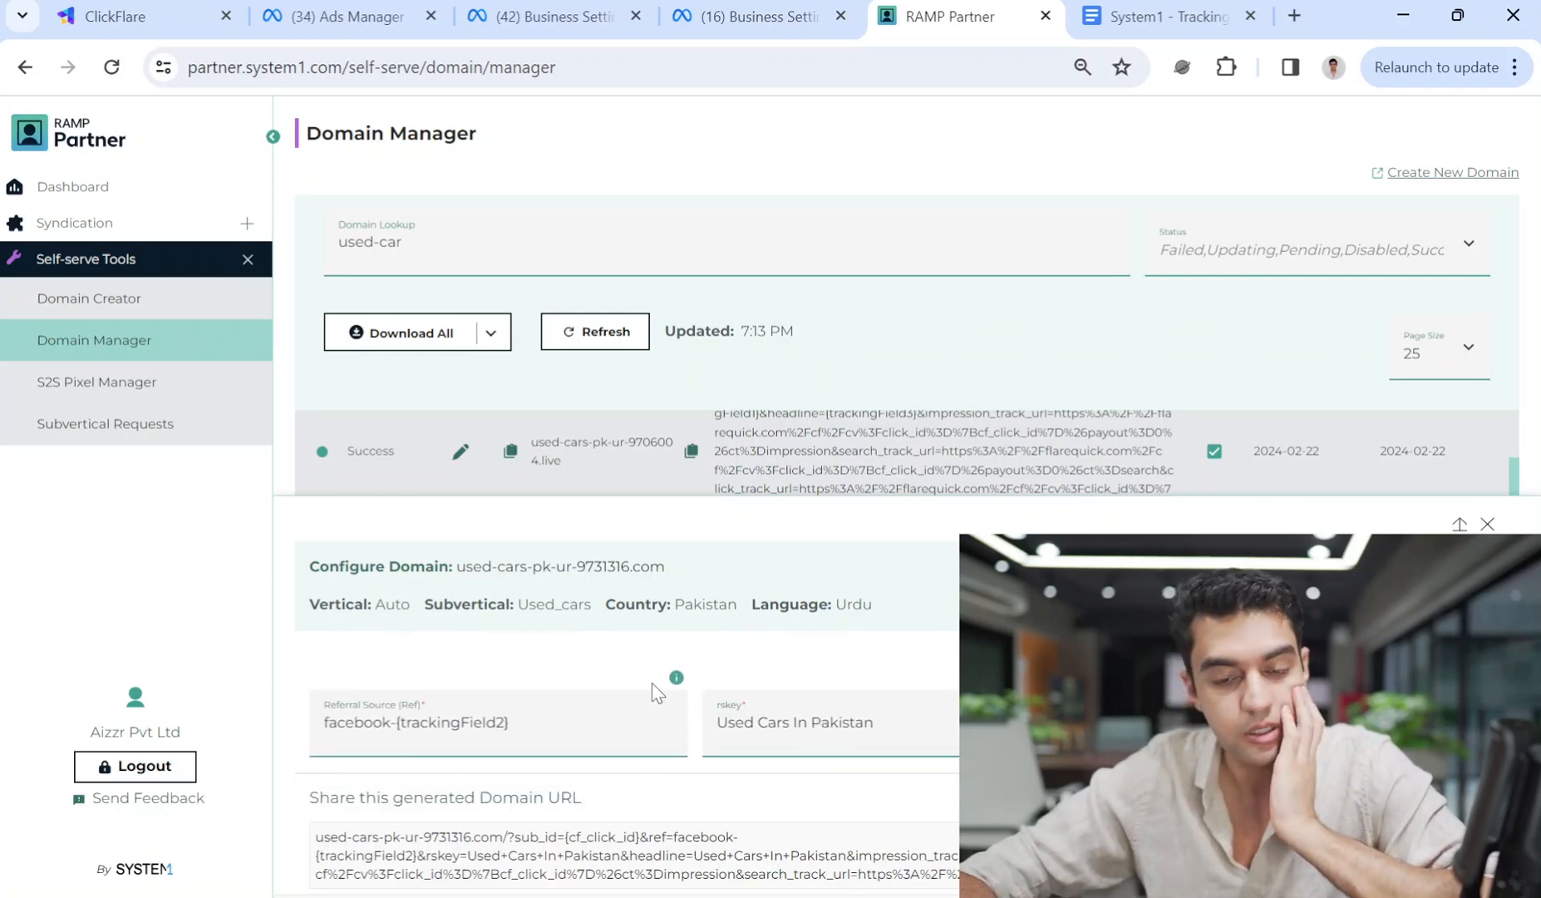
scroll(763, 661, up, 1)
click(763, 663)
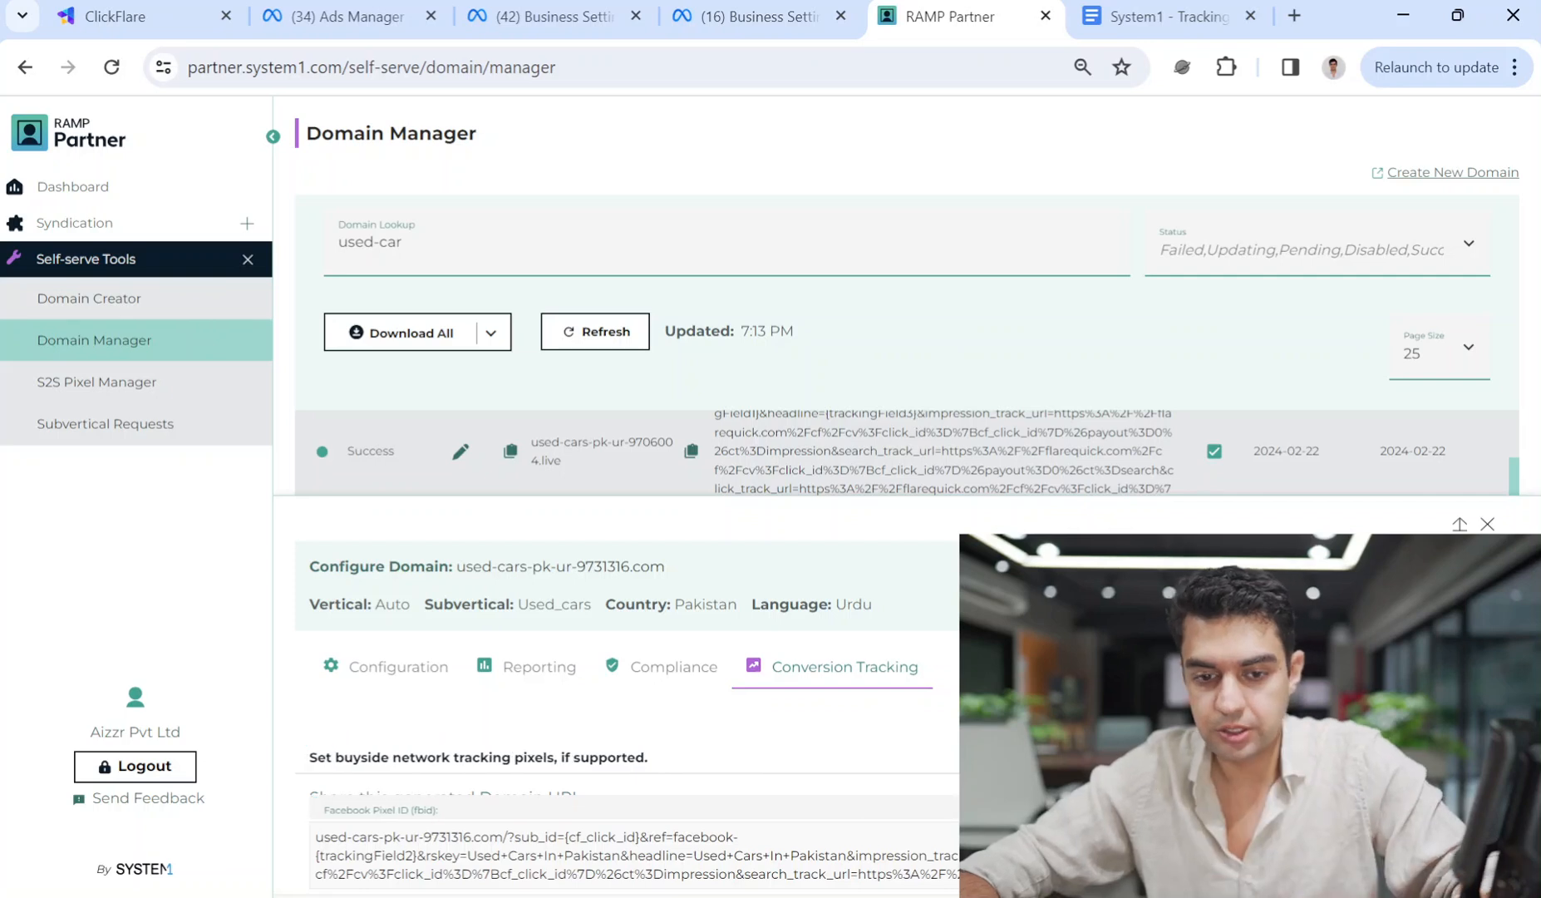
scroll(763, 681, down, 1)
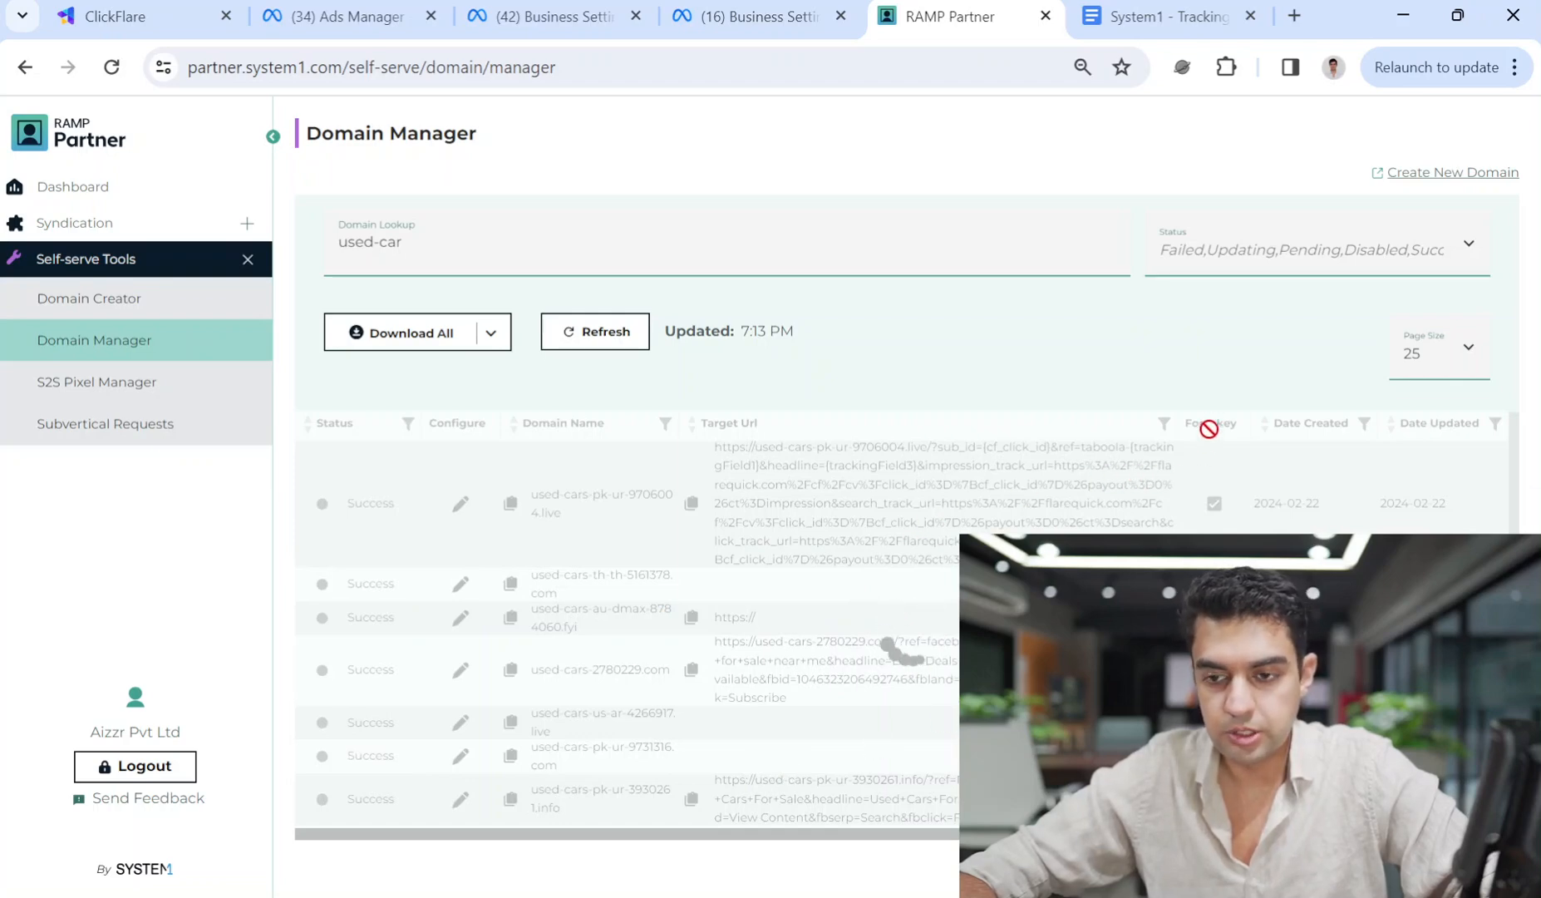
Open the Target Url of used-cars-pk-ur-9731316.com from the Domain Manager table in a new tab.
scroll(922, 645, down, 2)
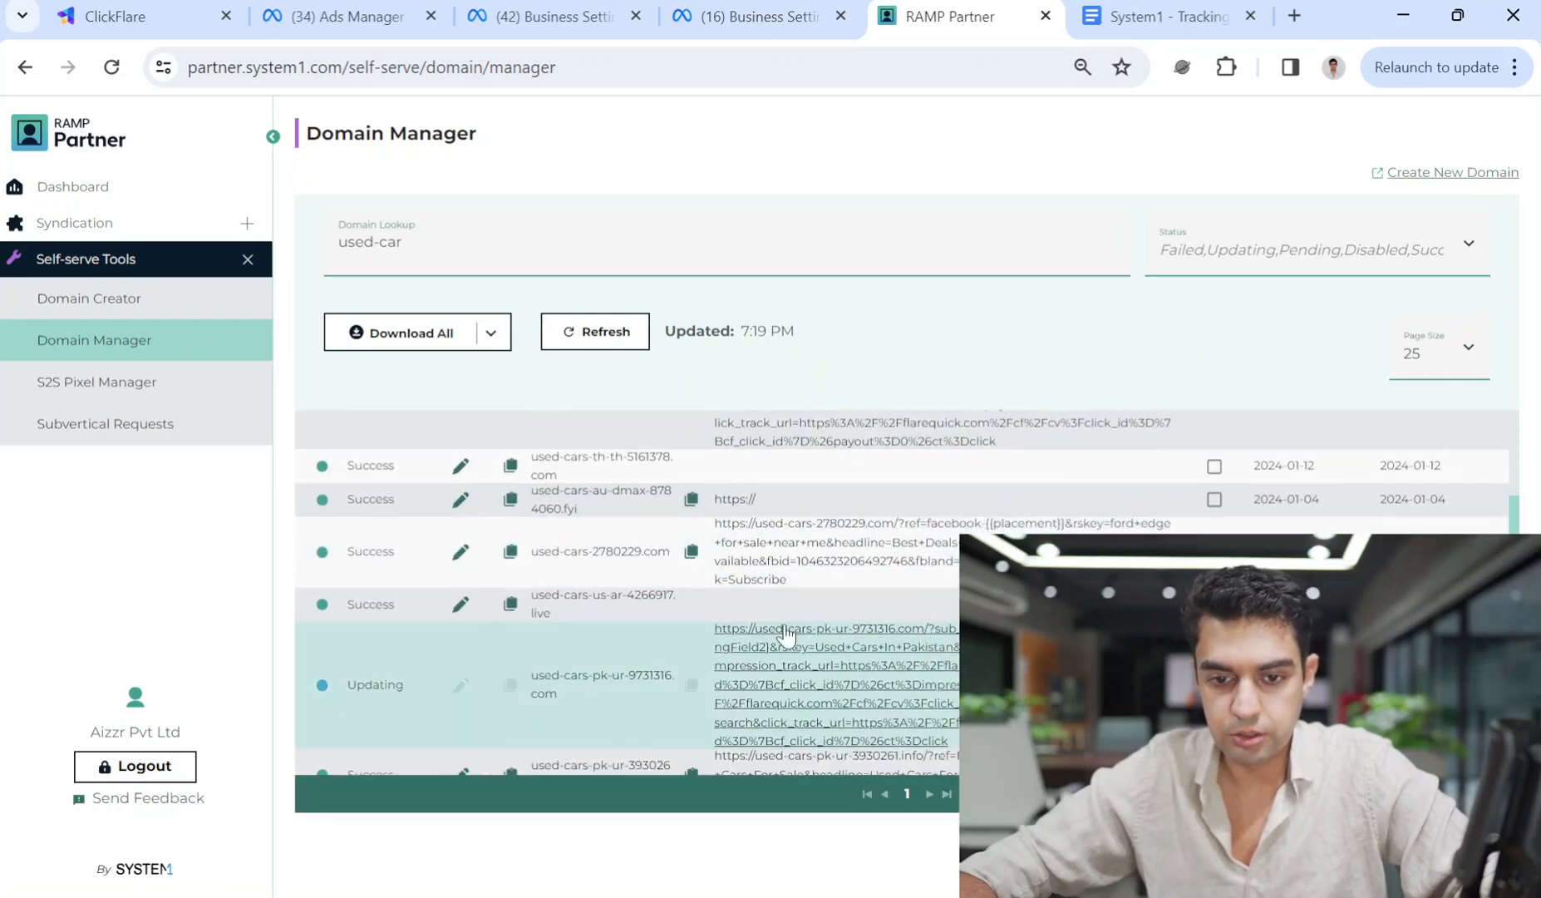
scroll(840, 665, up, 2)
scroll(715, 719, down, 2)
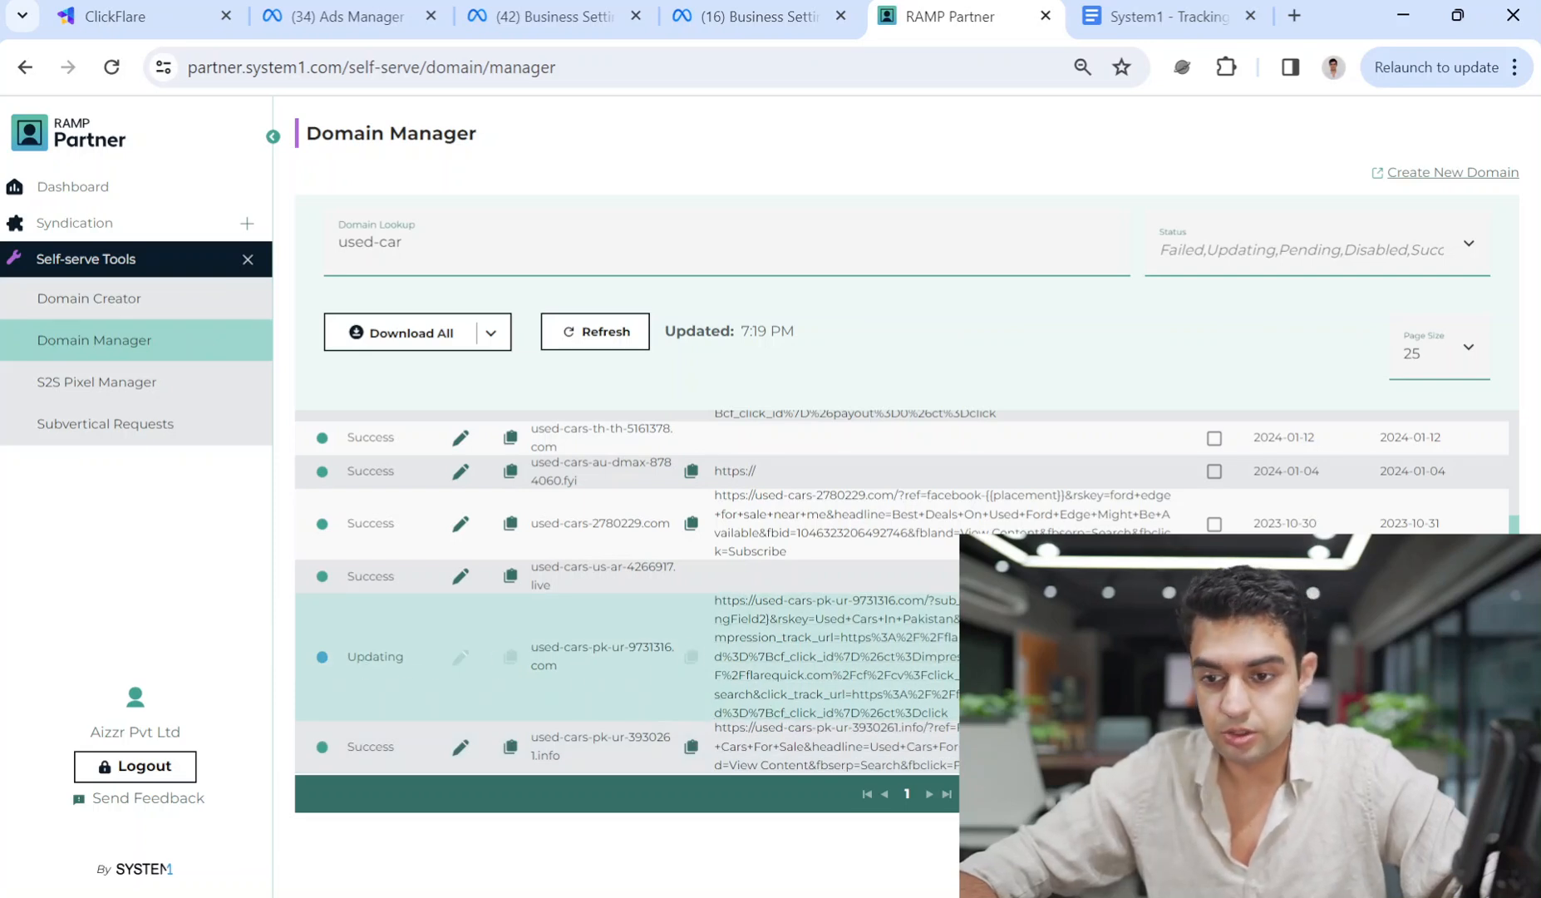
scroll(1217, 590, up, 2)
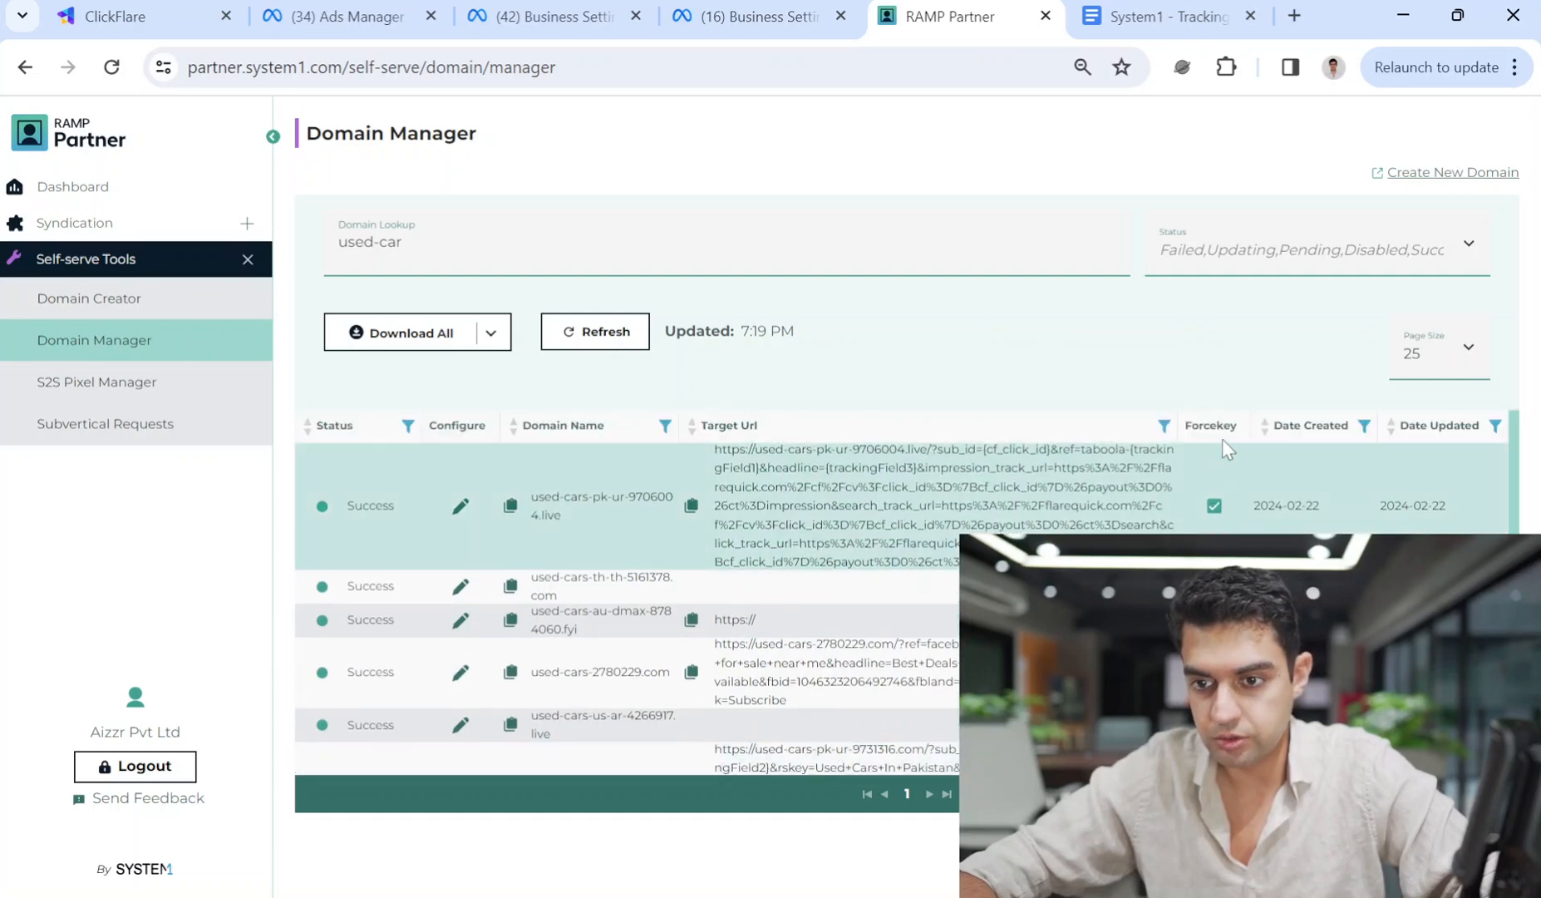
scroll(1217, 590, down, 2)
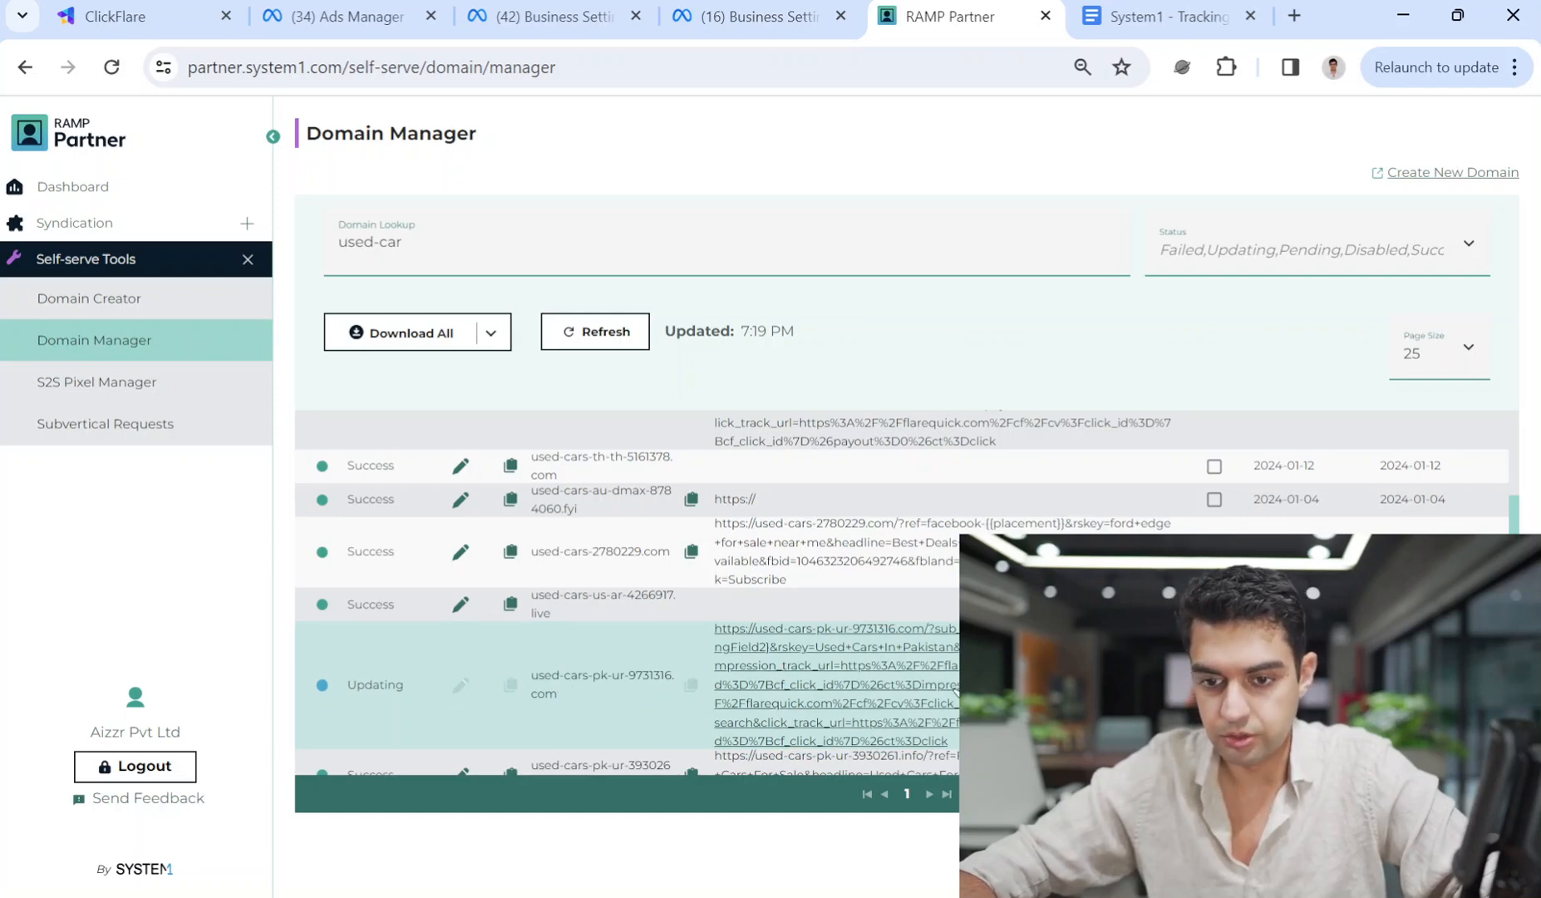
click(739, 537)
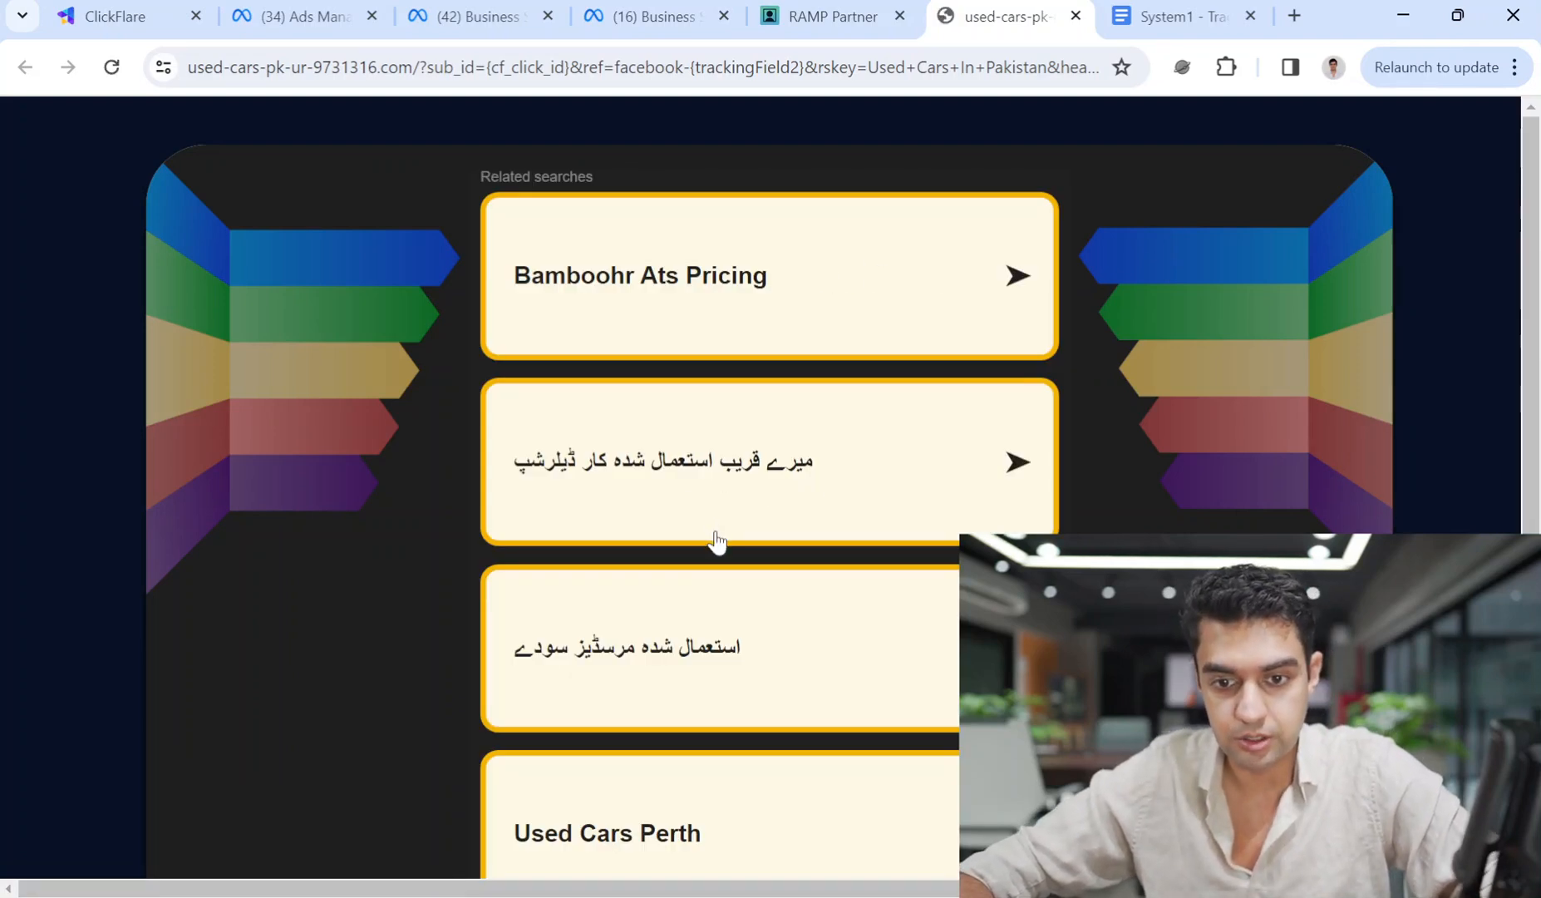
Open the second Urdu related-search result, then go back to the related searches page.
scroll(716, 537, down, 4)
scroll(719, 548, up, 2)
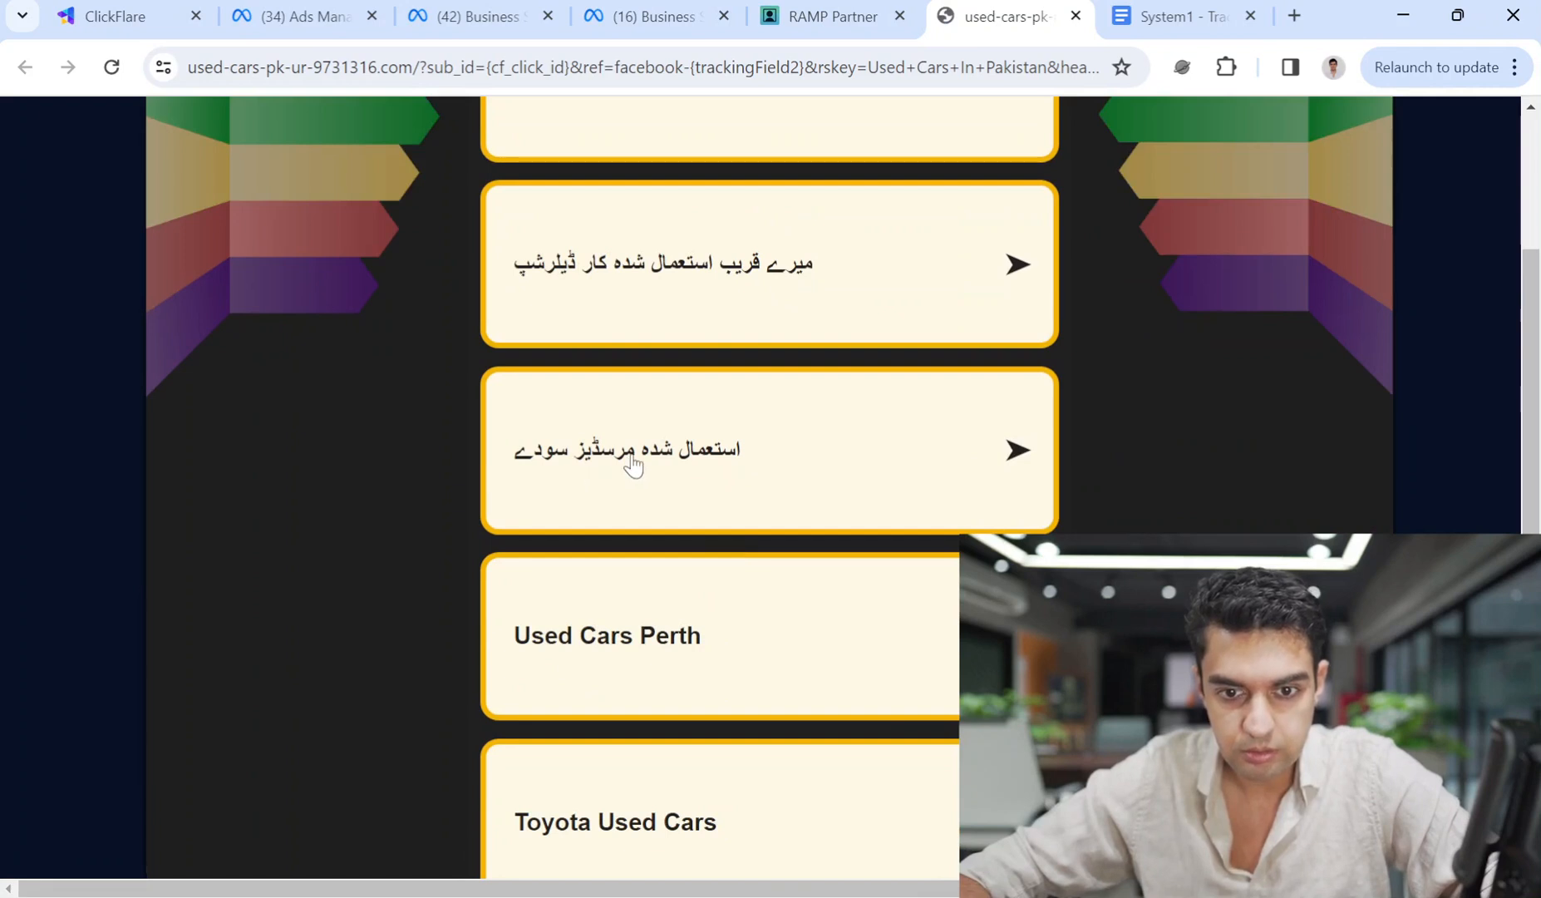
scroll(632, 466, up, 2)
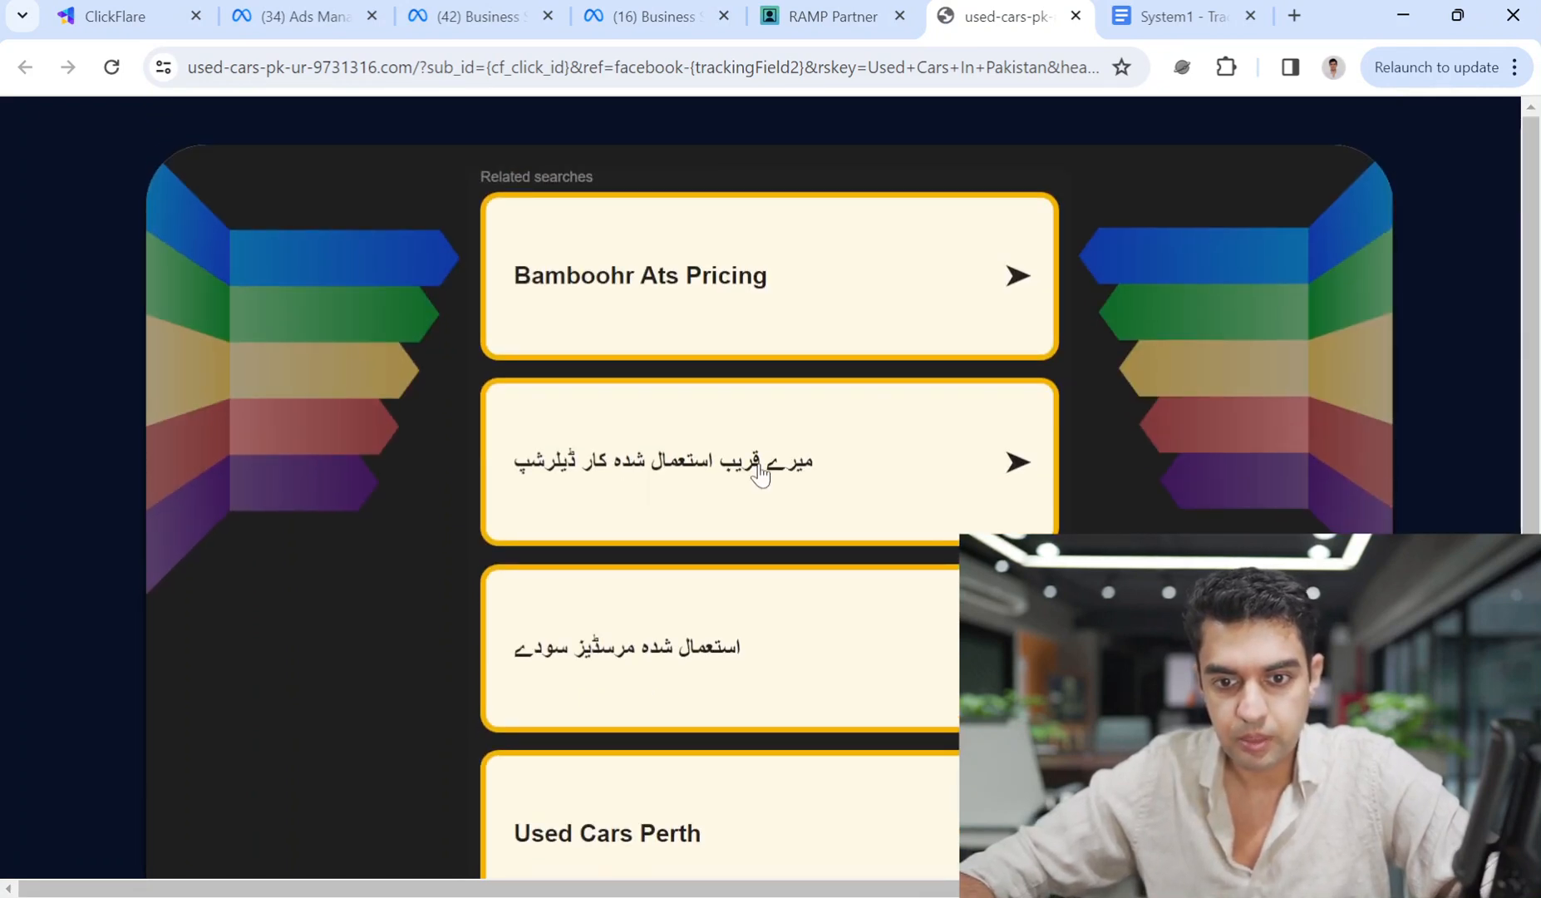
click(762, 468)
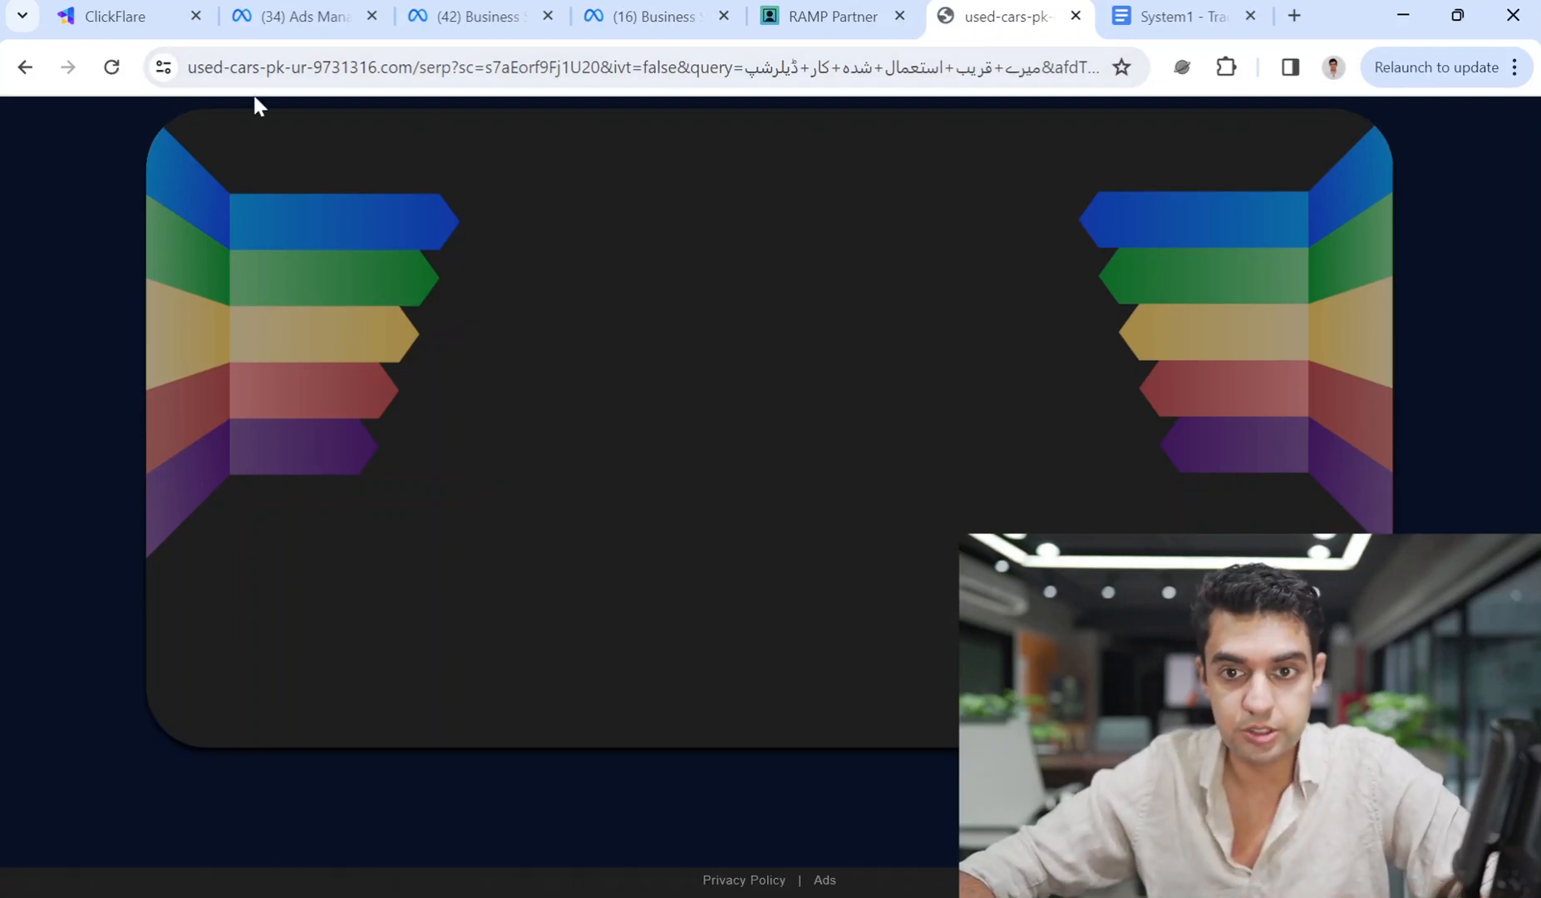
click(25, 66)
Close the landing-page tab to return to Domain Manager.
scroll(905, 598, down, 1)
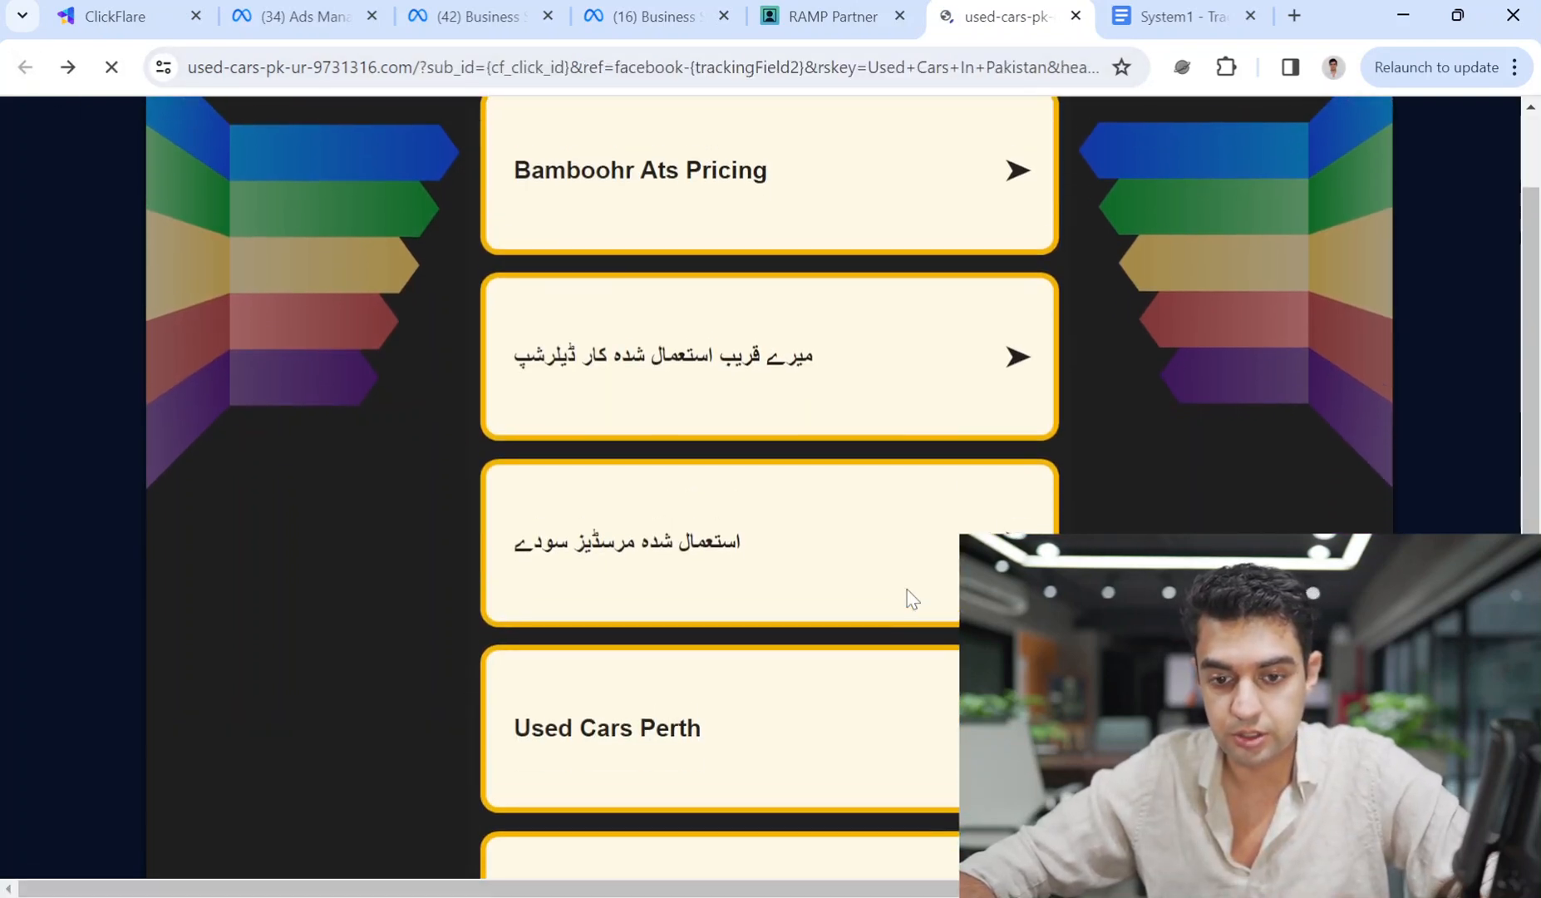
scroll(695, 774, down, 1)
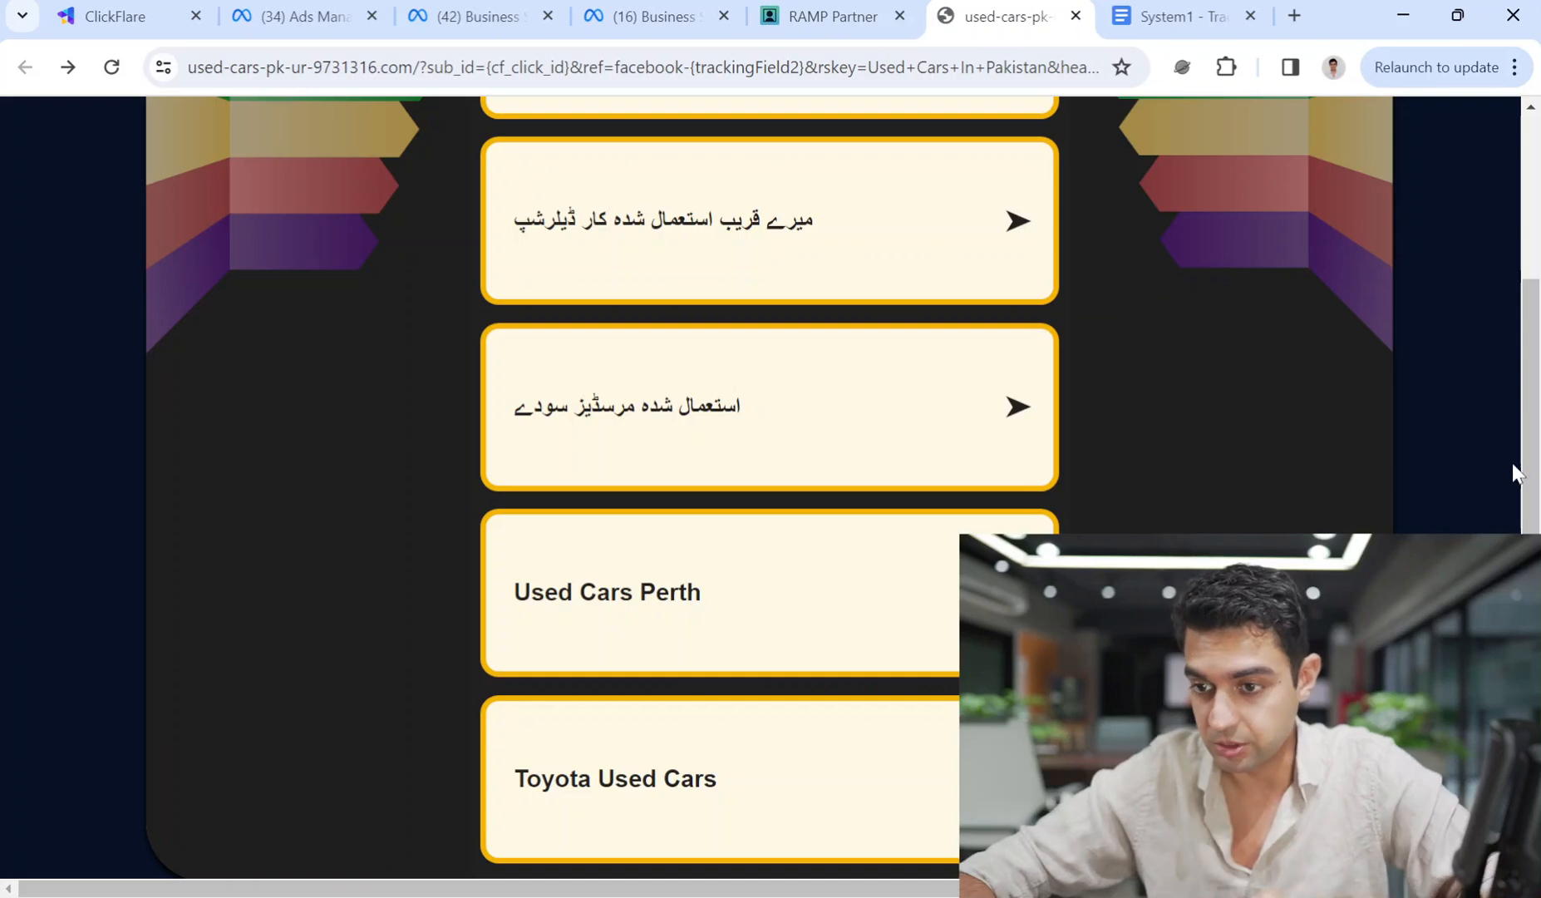
scroll(1513, 471, down, 1)
scroll(1514, 471, up, 3)
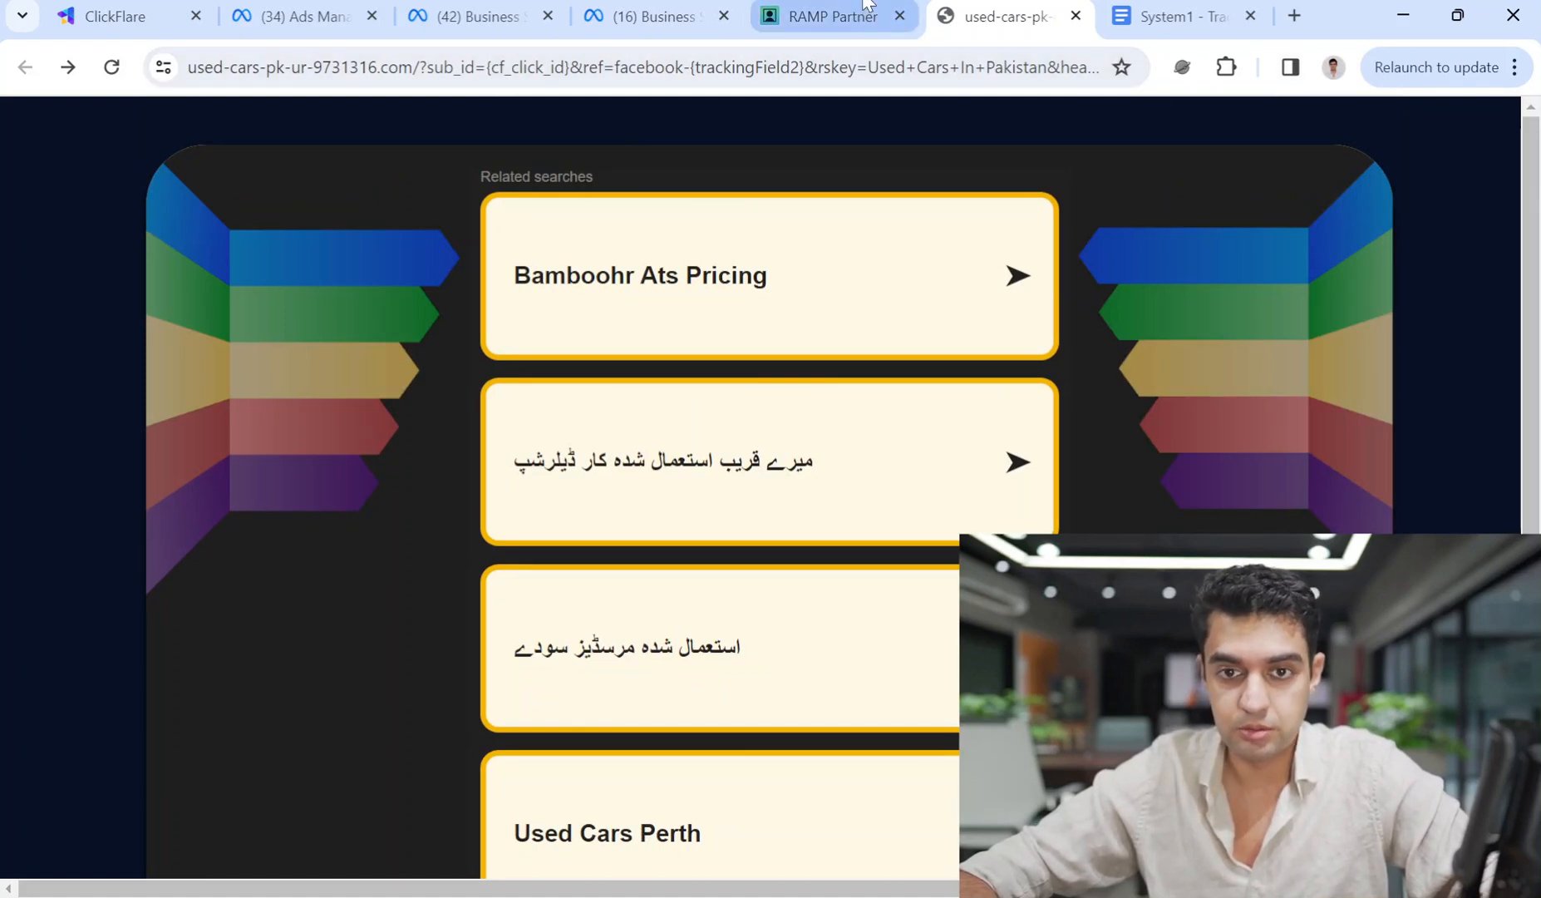
click(1075, 16)
scroll(785, 617, down, 1)
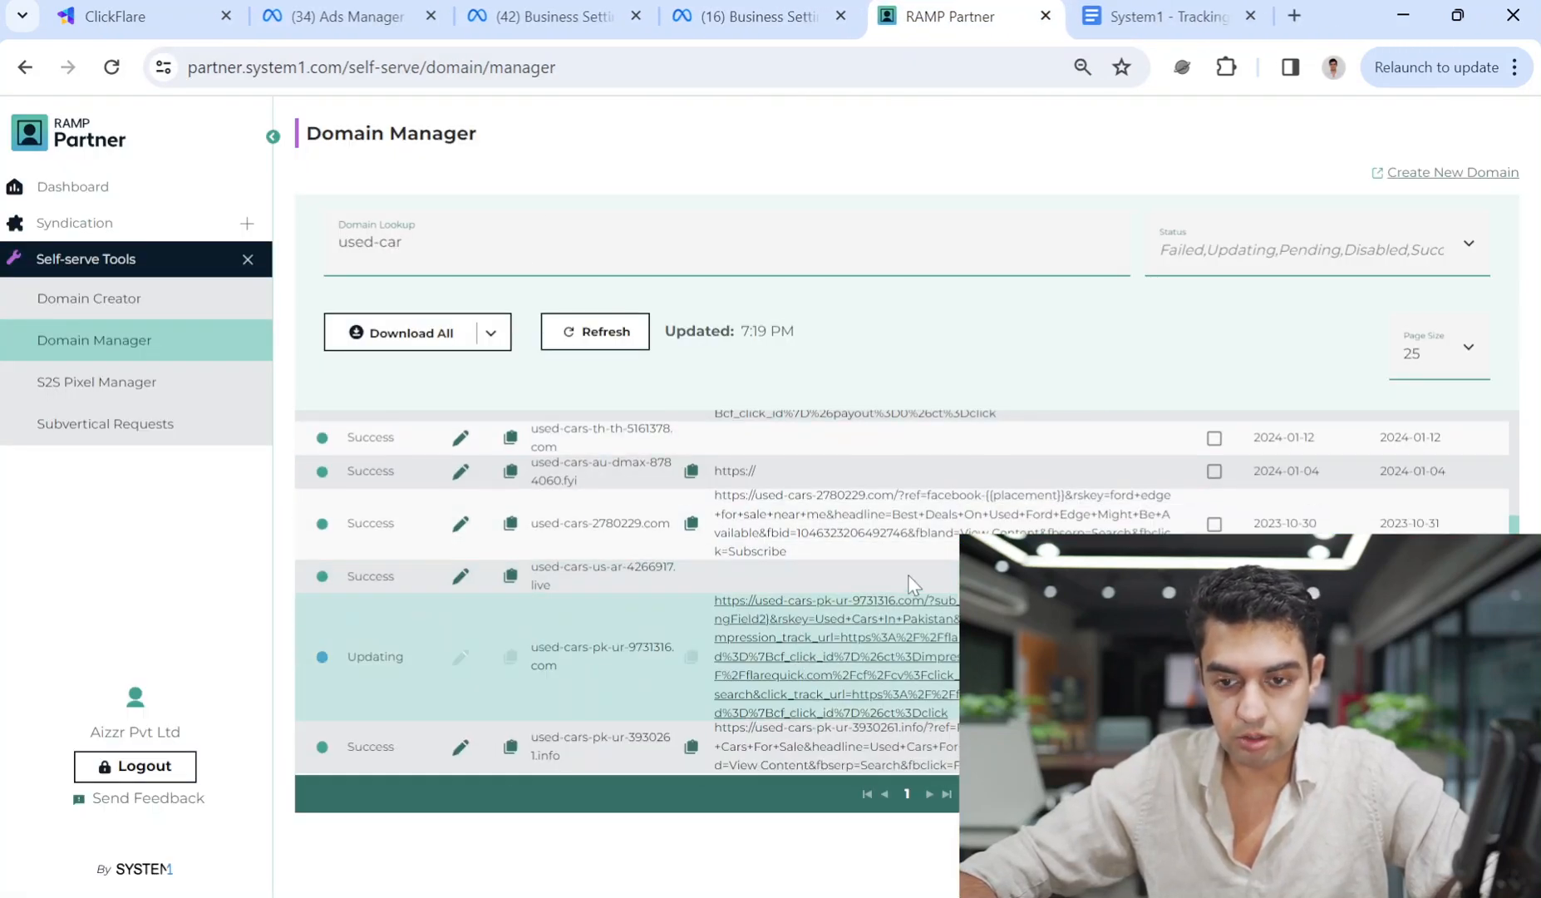
Start a new ClickFlare offer on the System1 network named 'Used Cars - Pakistan - System1 - Facebook'.
click(230, 5)
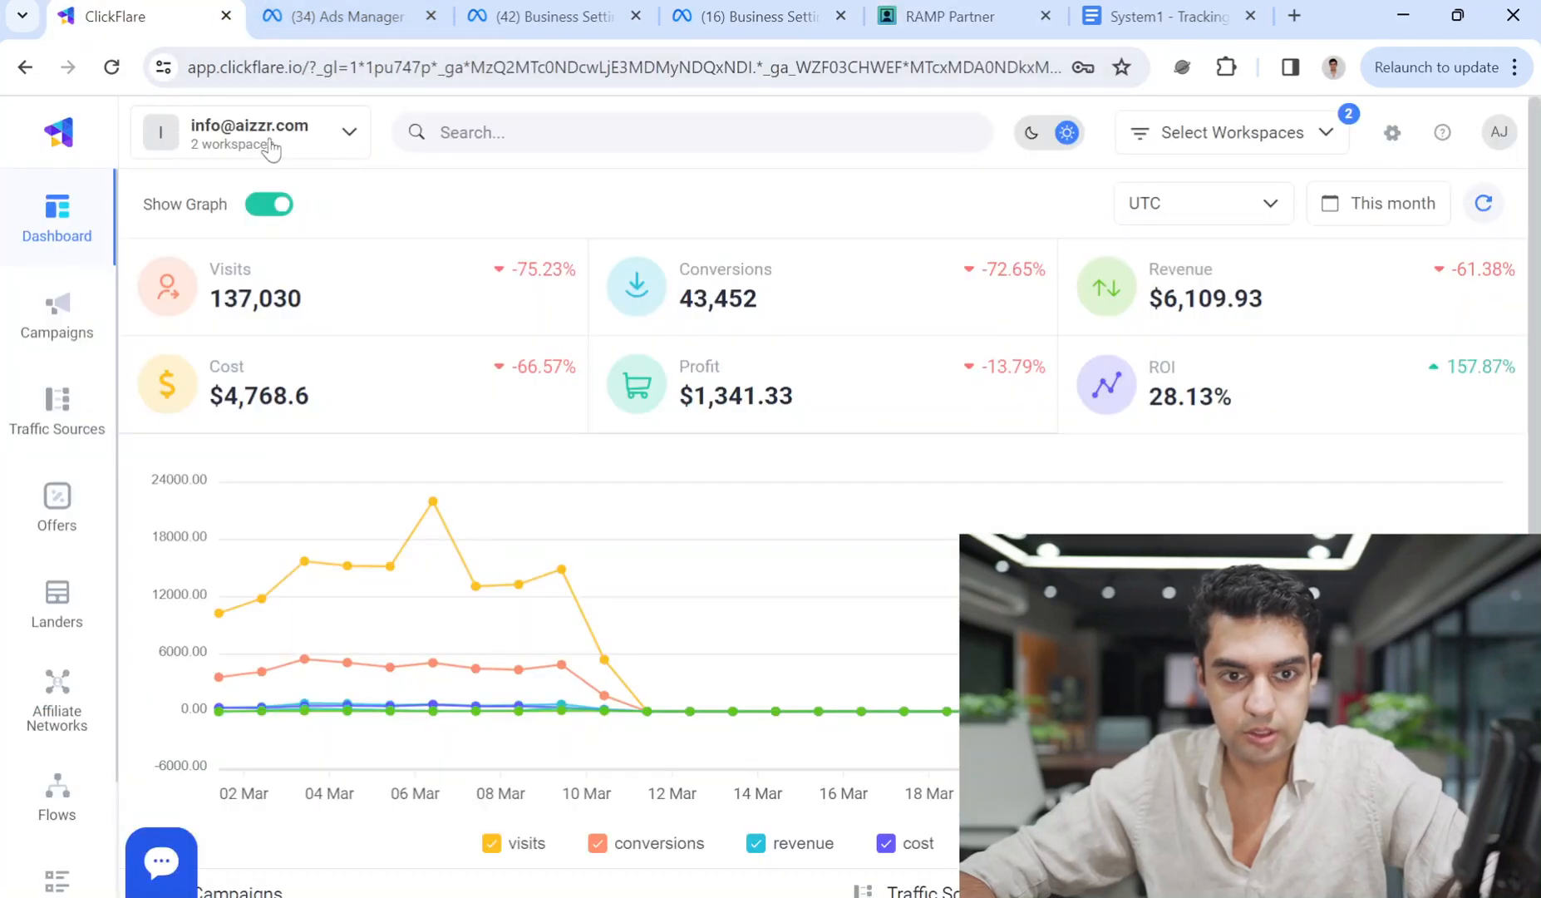
click(62, 511)
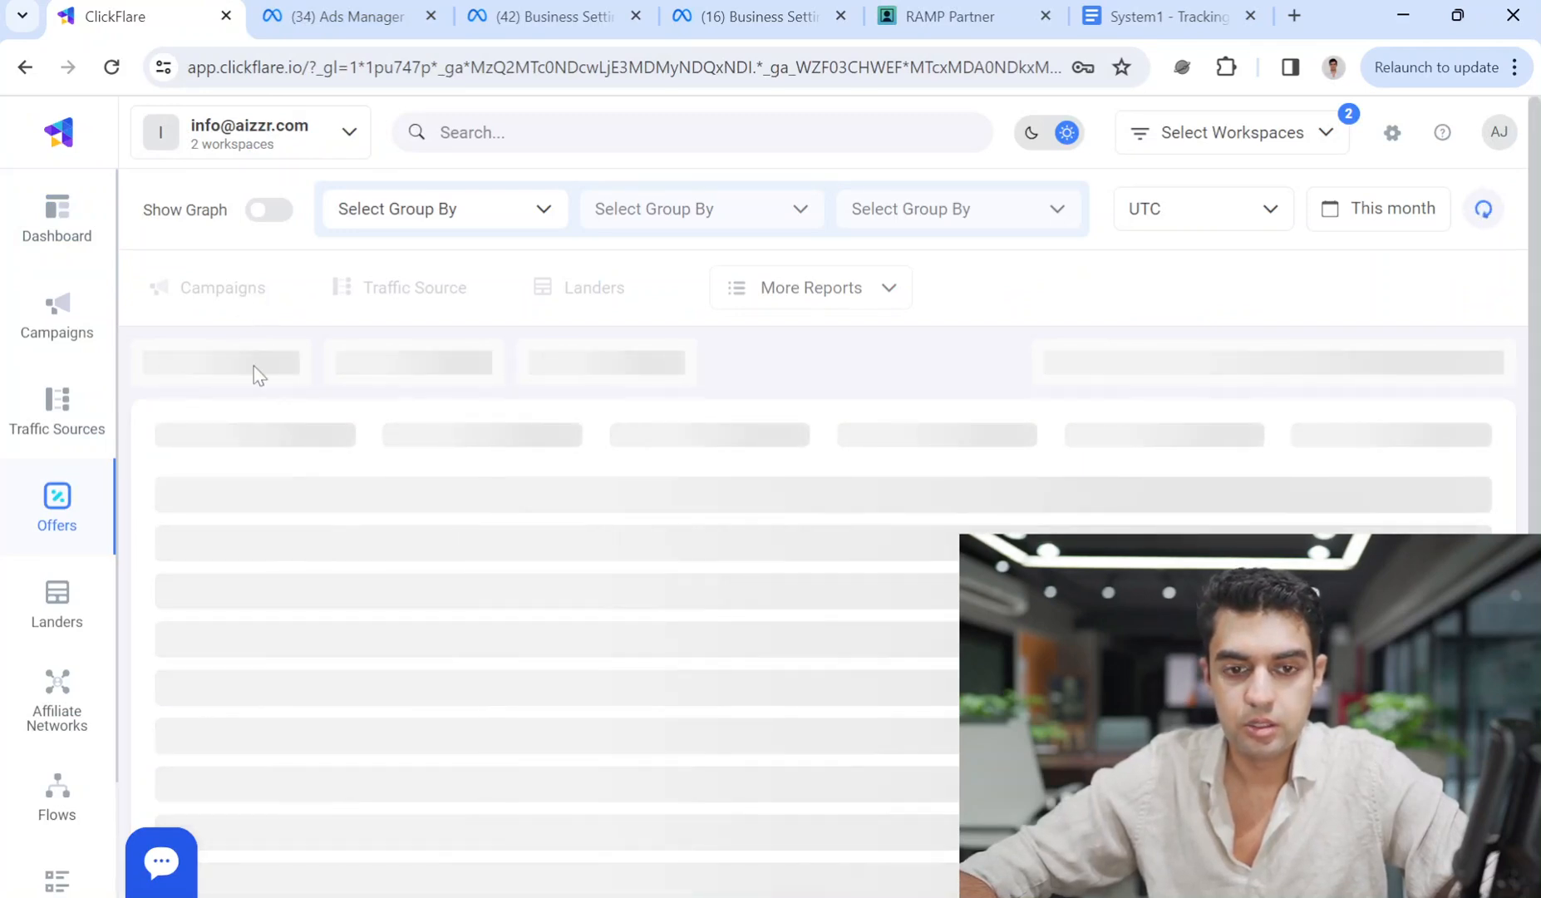
click(168, 388)
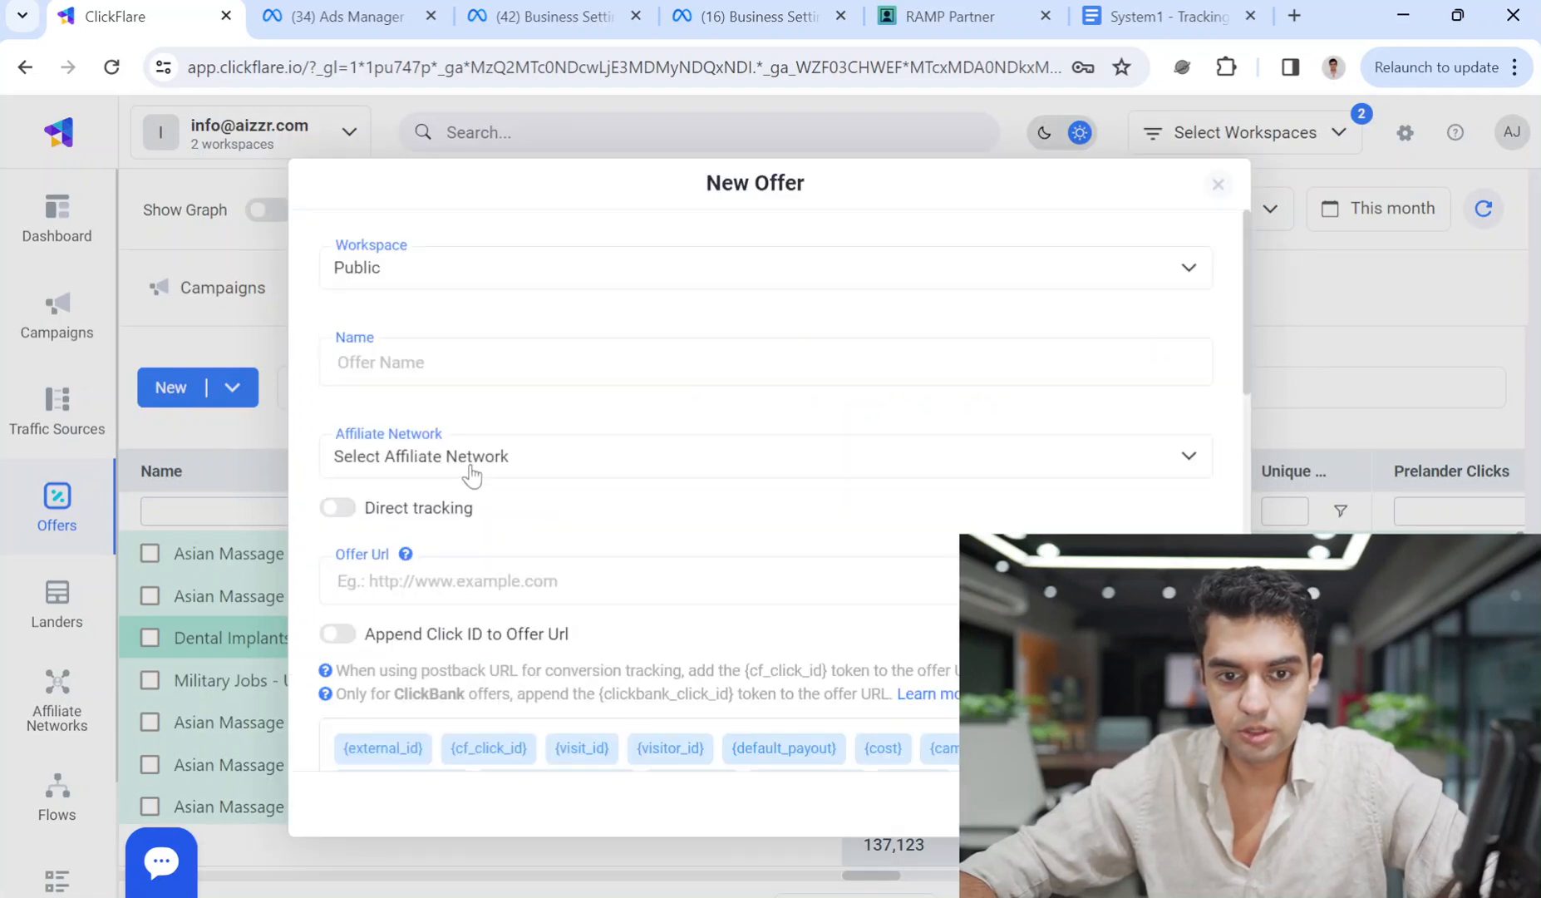
click(470, 474)
click(413, 573)
click(433, 358)
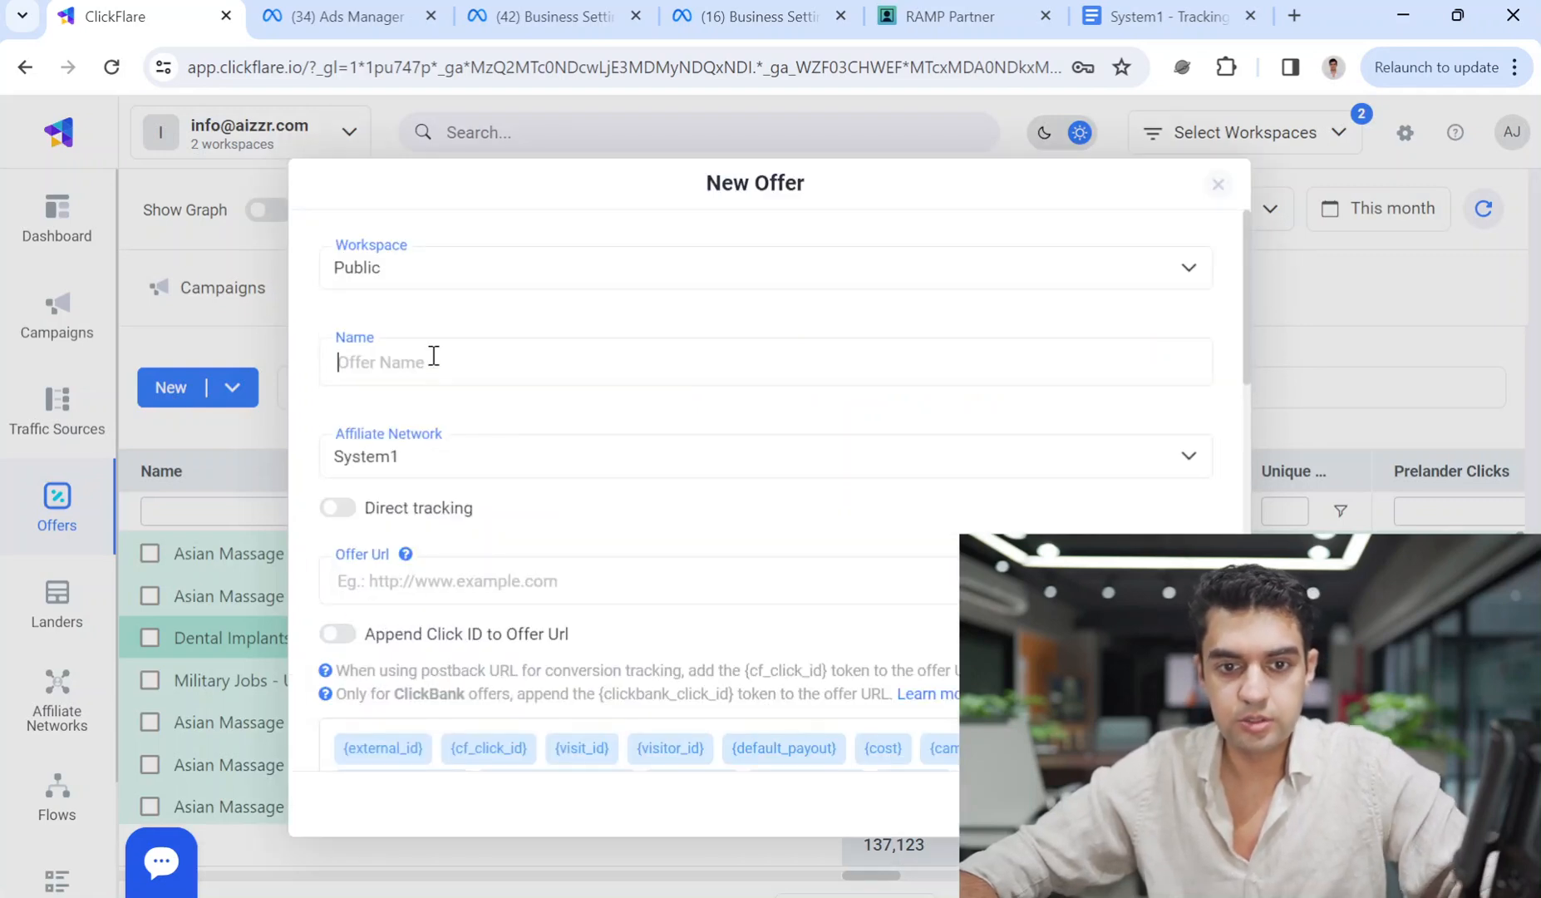
text(Used Cars - Pak)
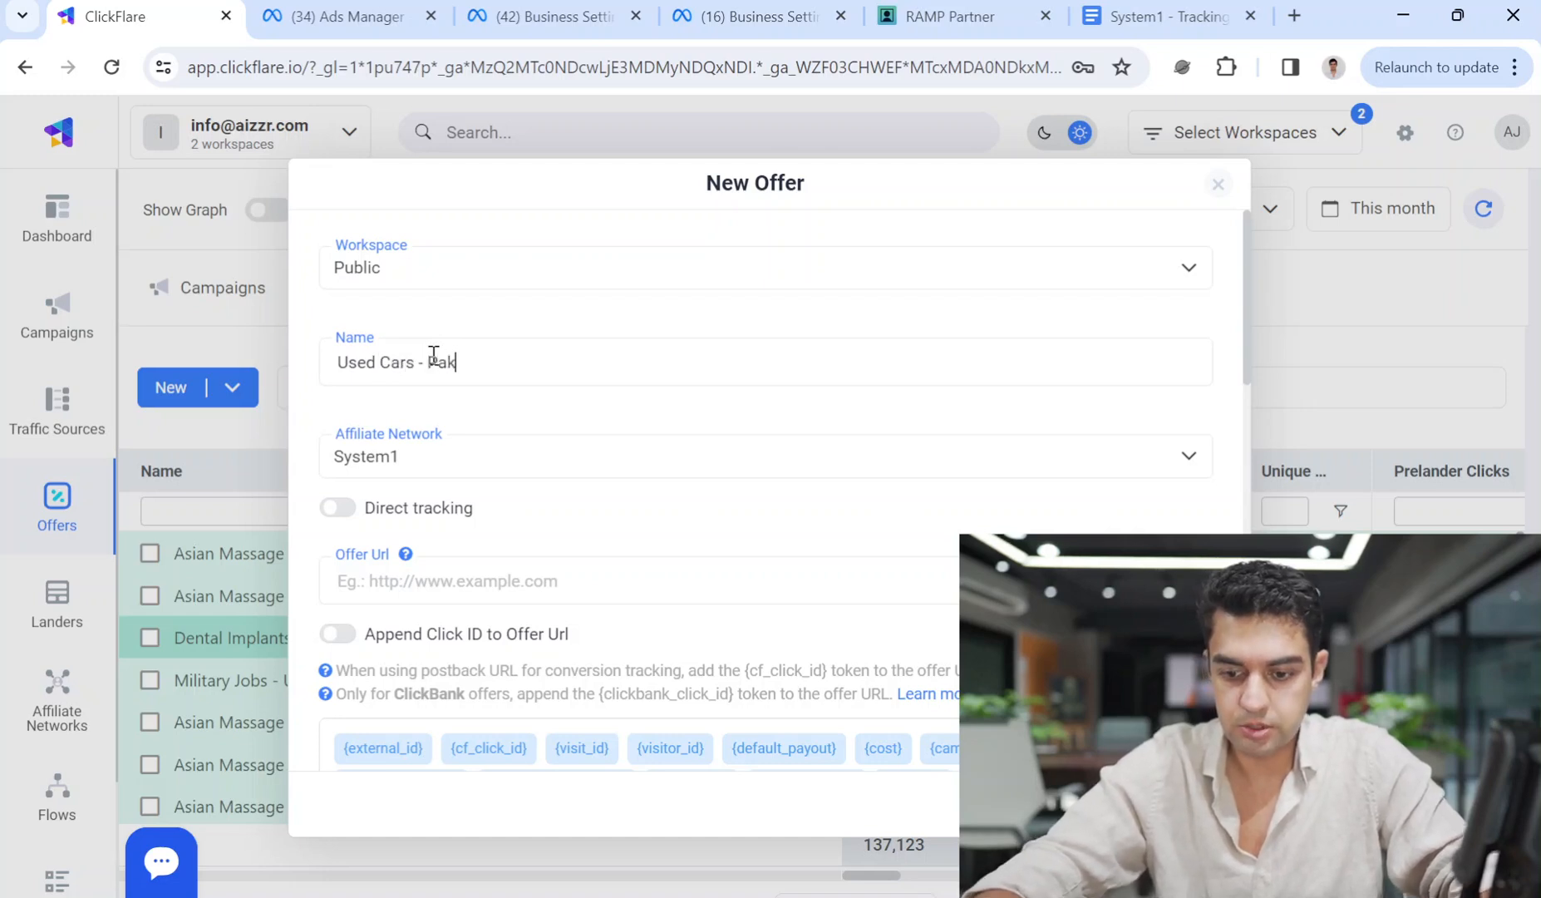
text(istan - )
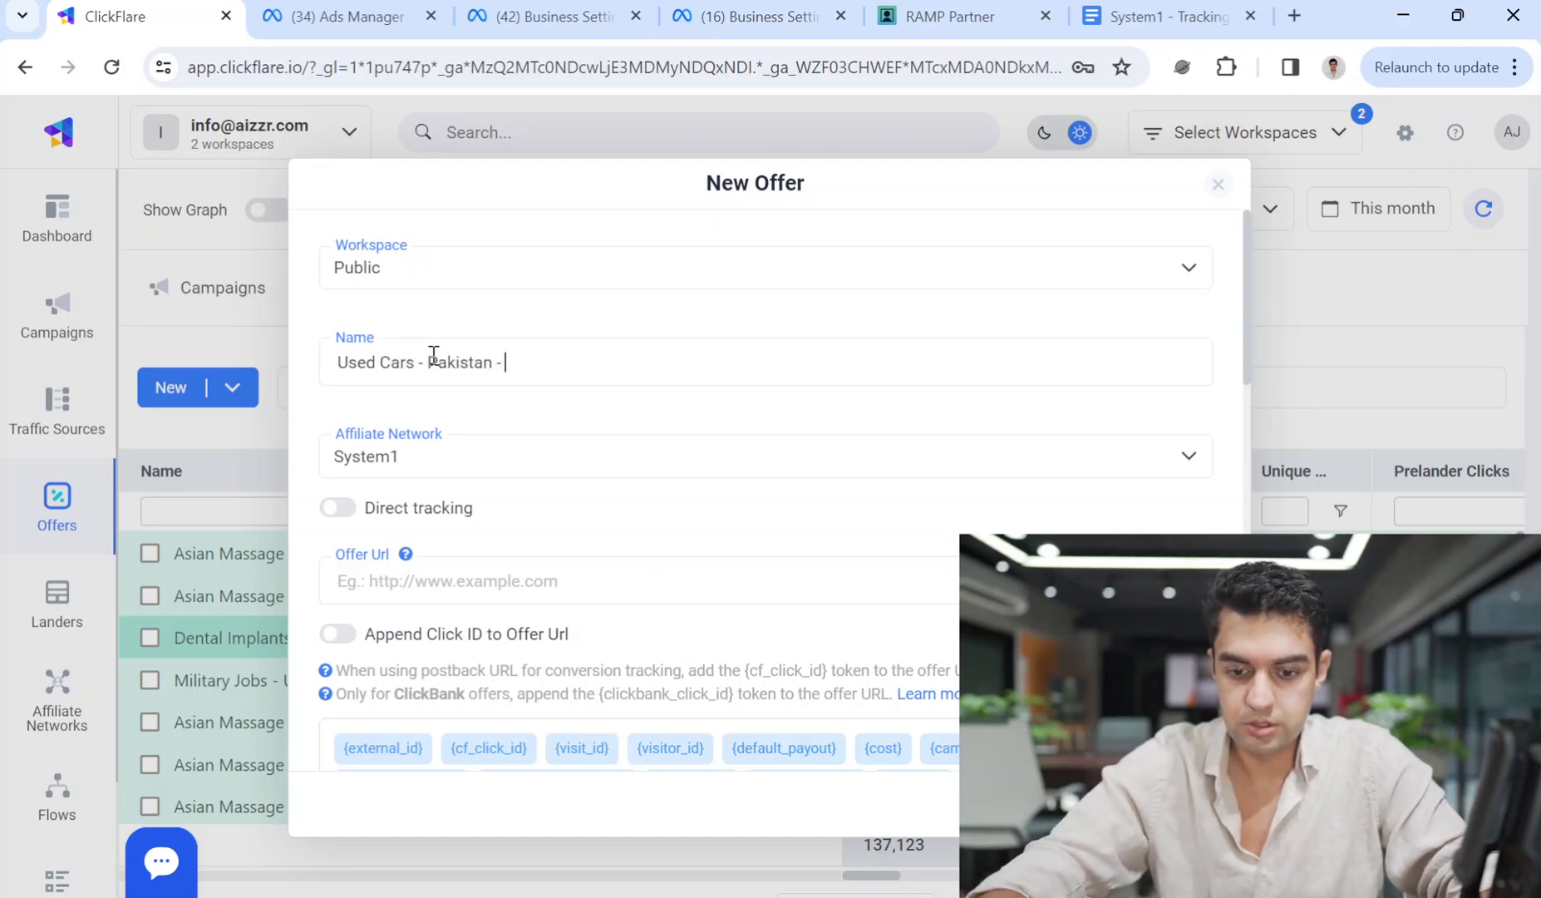
text(System1 - Facebook)
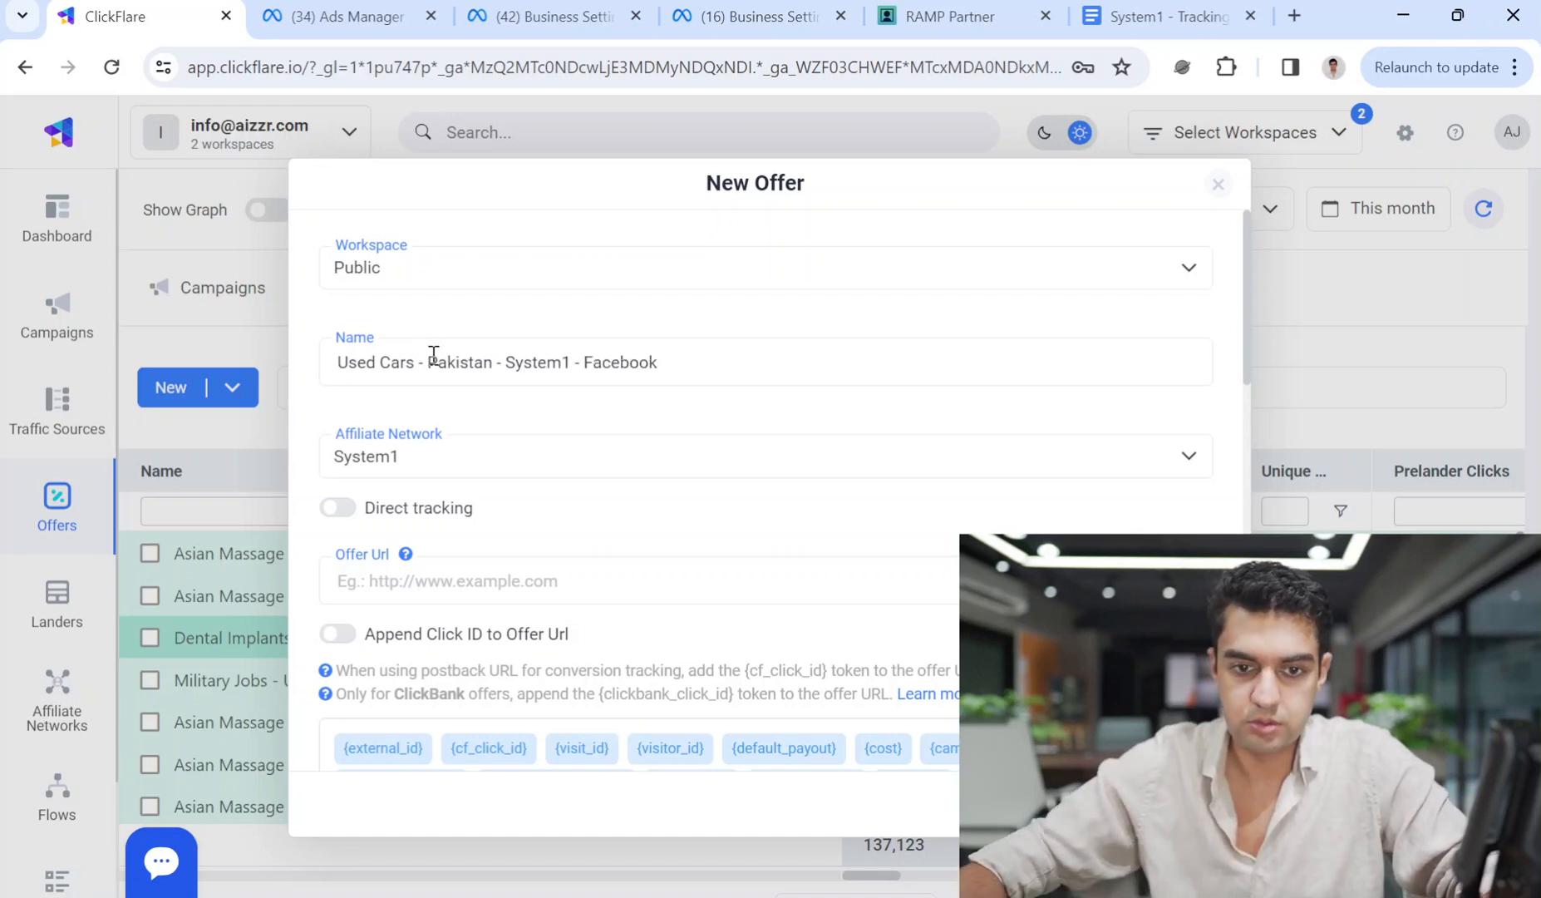
Paste the copied used-cars tracking link as the Offer Url.
click(412, 580)
key(ctrl+v)
drag(412, 581, 524, 566)
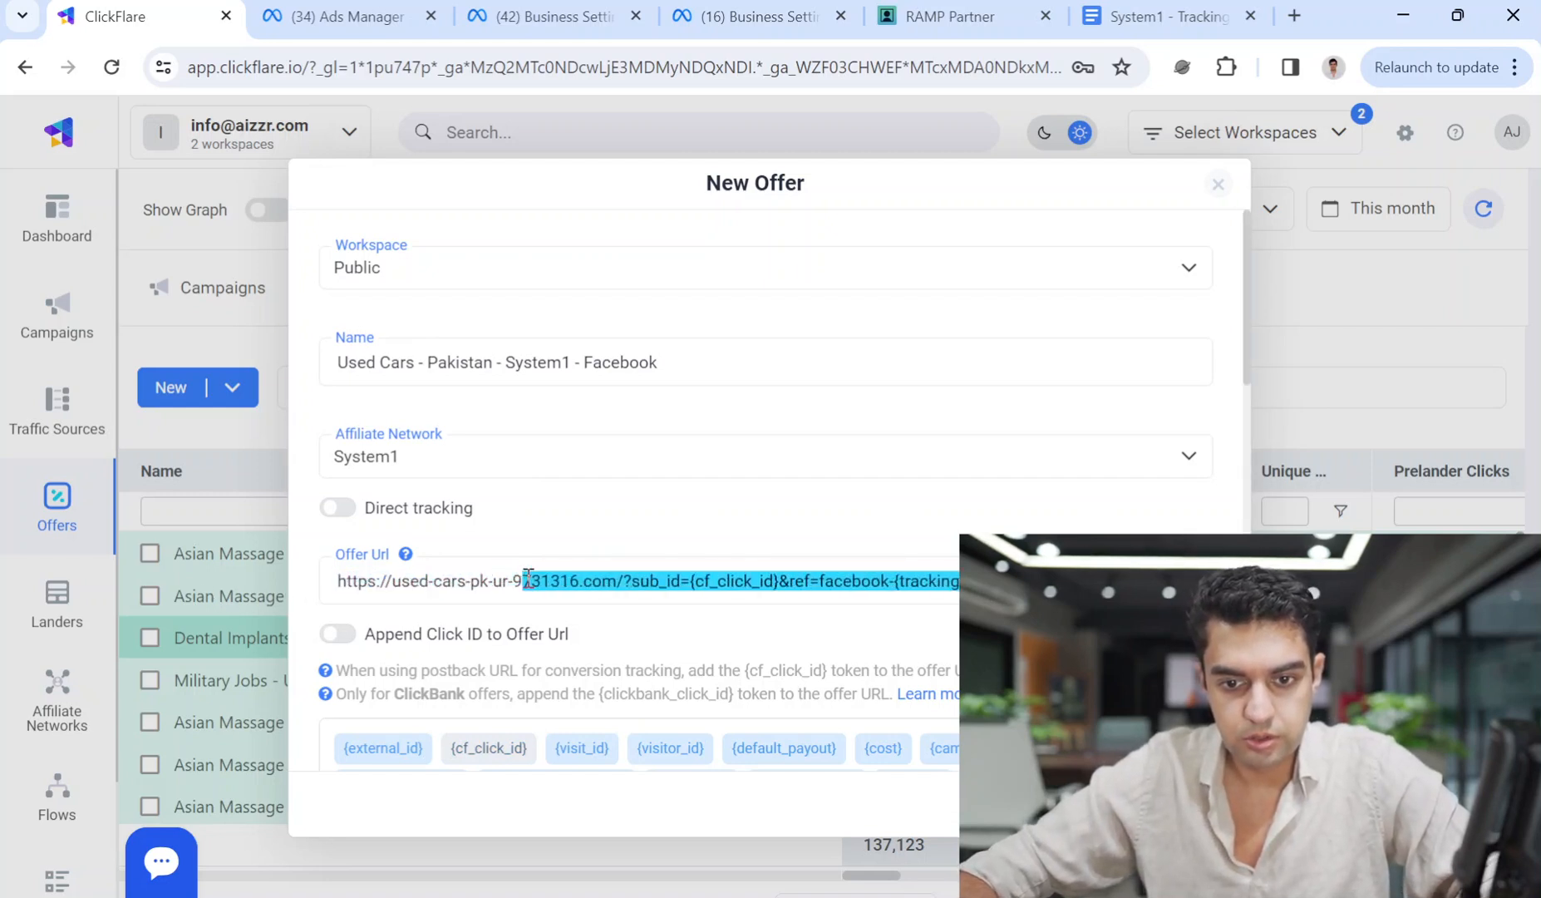
click(526, 579)
drag(344, 580, 989, 582)
click(989, 633)
Remove the forcekeyA=used cars pakistan keyword rotation entry, then return to RAMP Partner.
scroll(989, 633, down, 3)
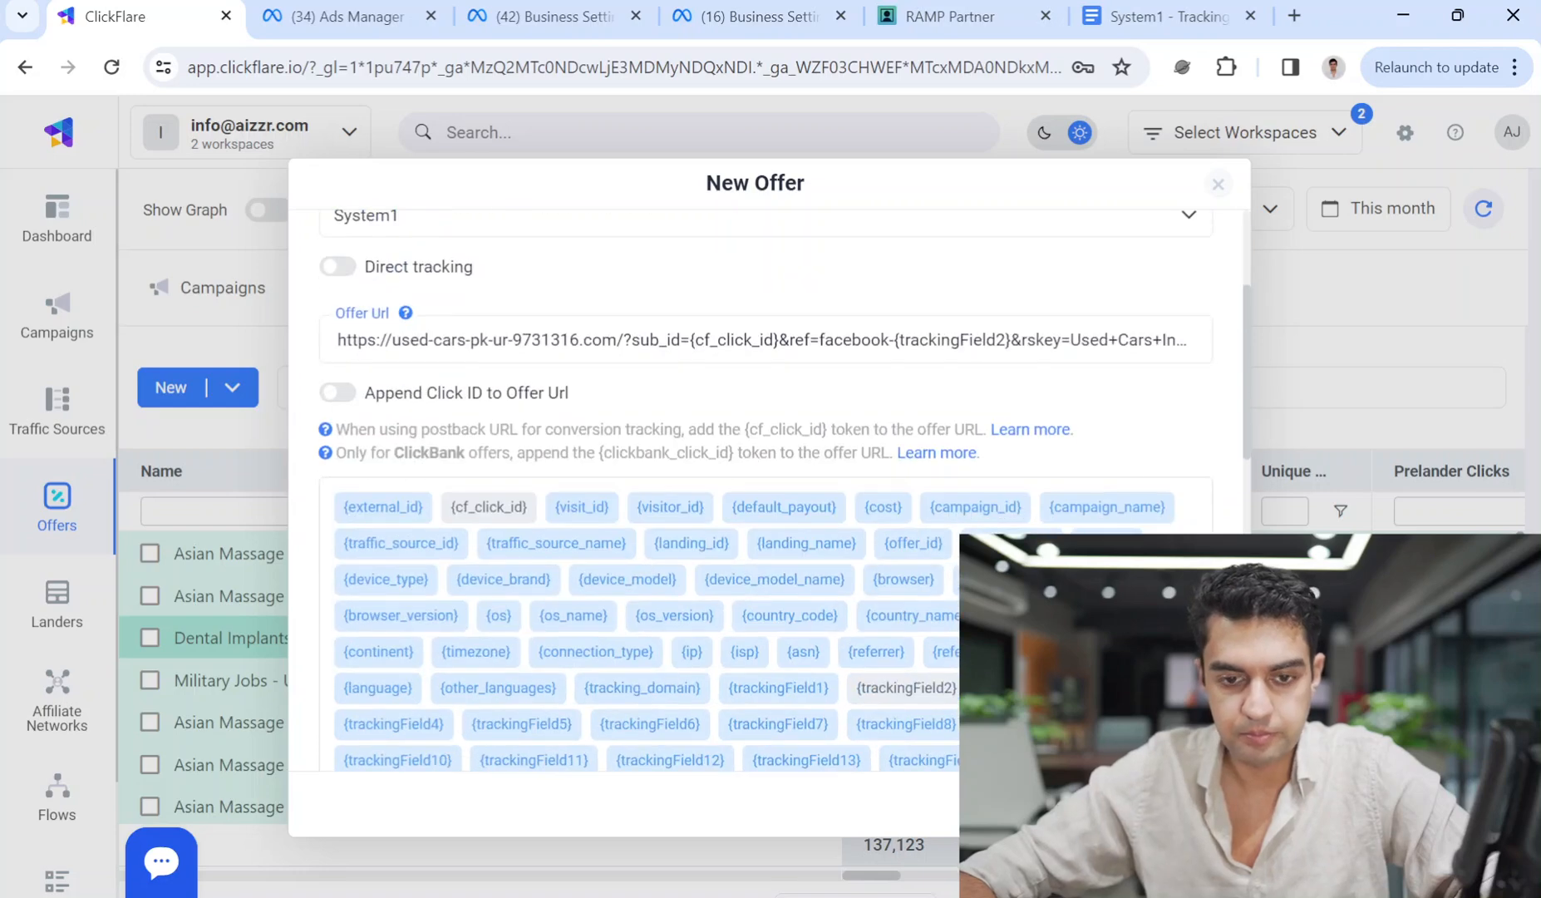
scroll(784, 491, down, 10)
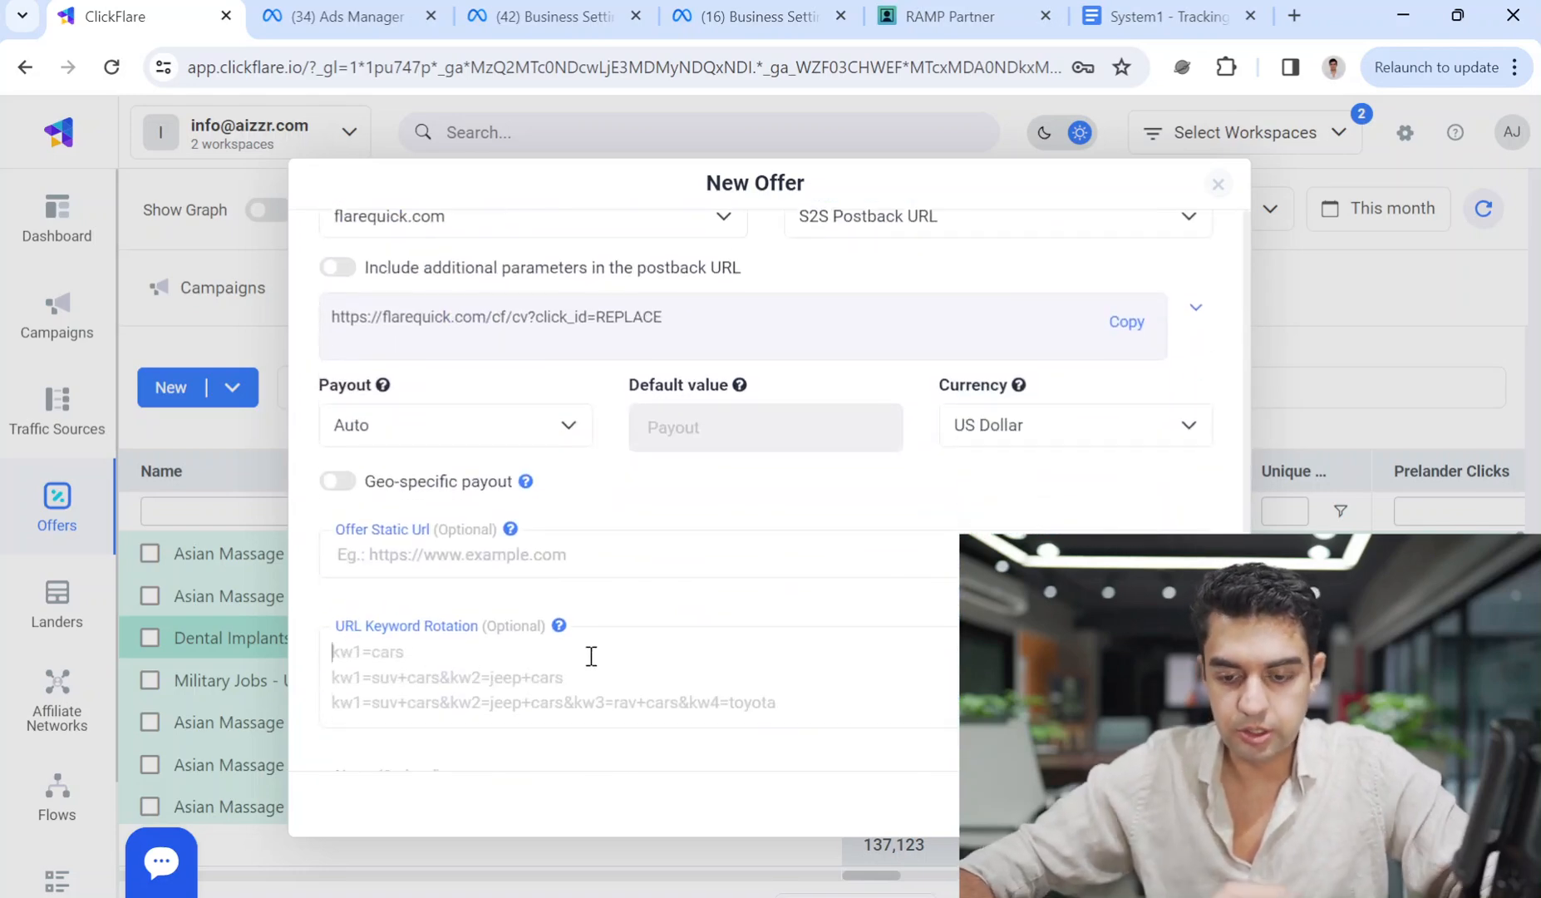
text(forcekeyA=used cars pakistan)
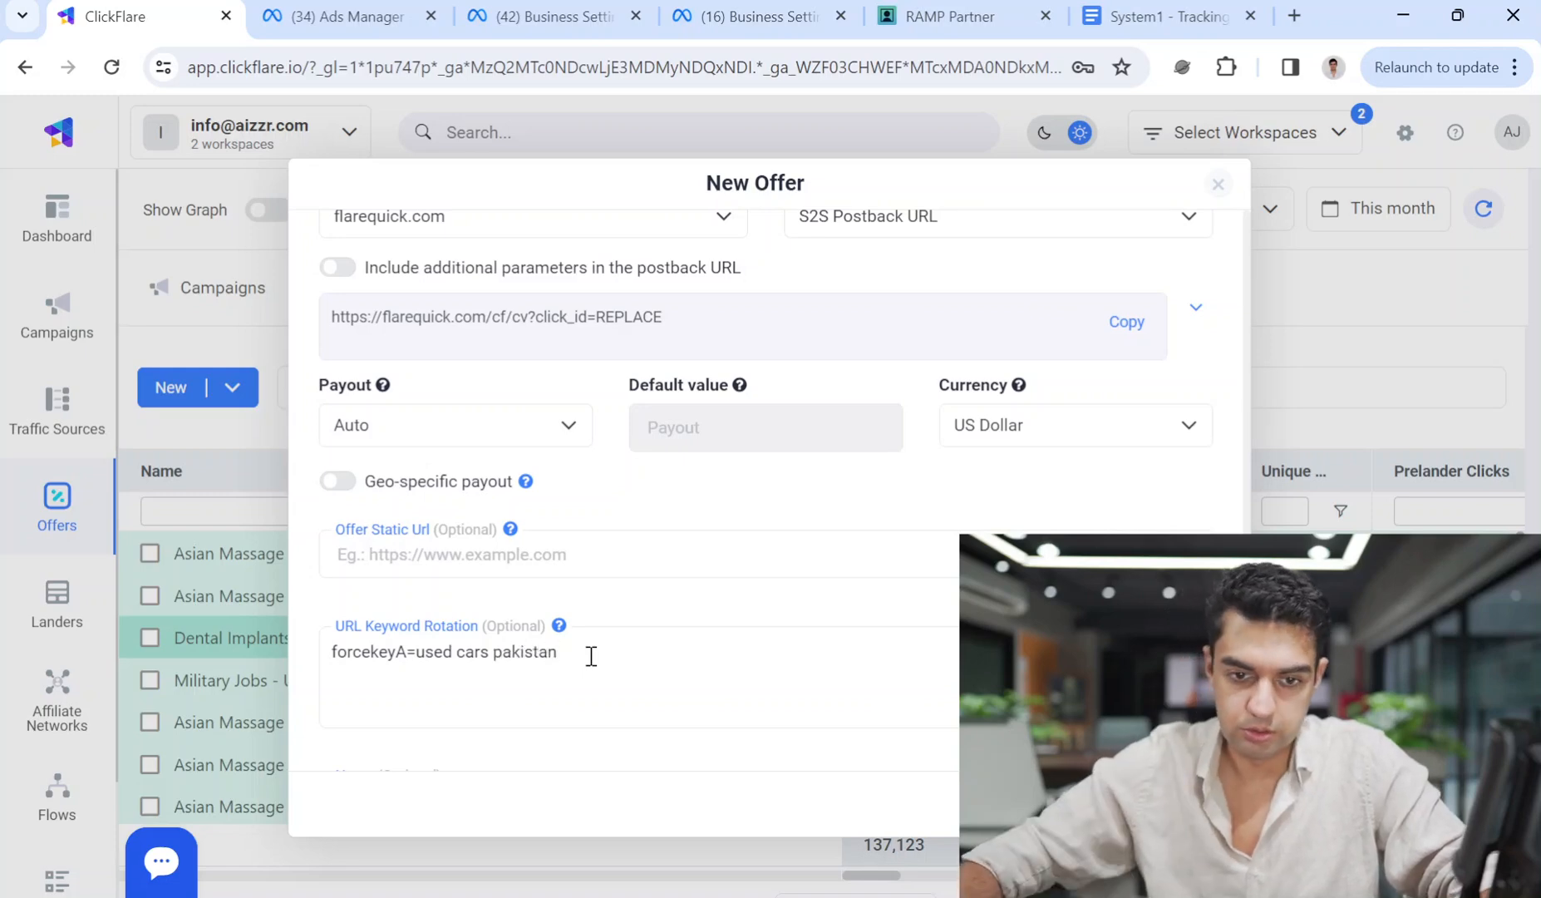
drag(591, 656, 299, 688)
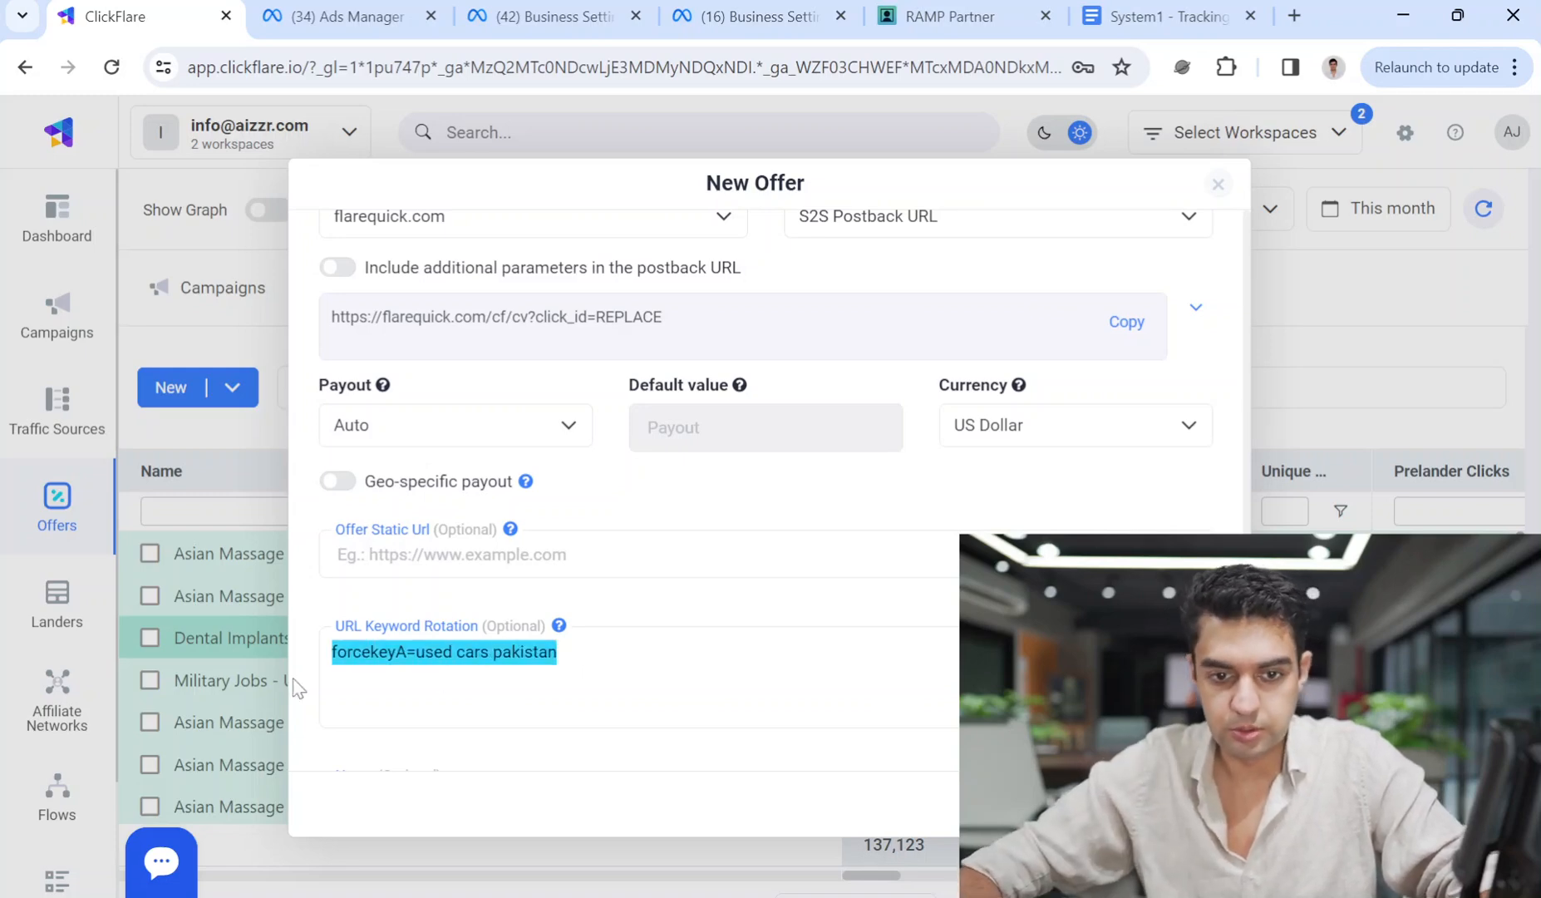
key(ctrl+x)
scroll(550, 653, up, 10)
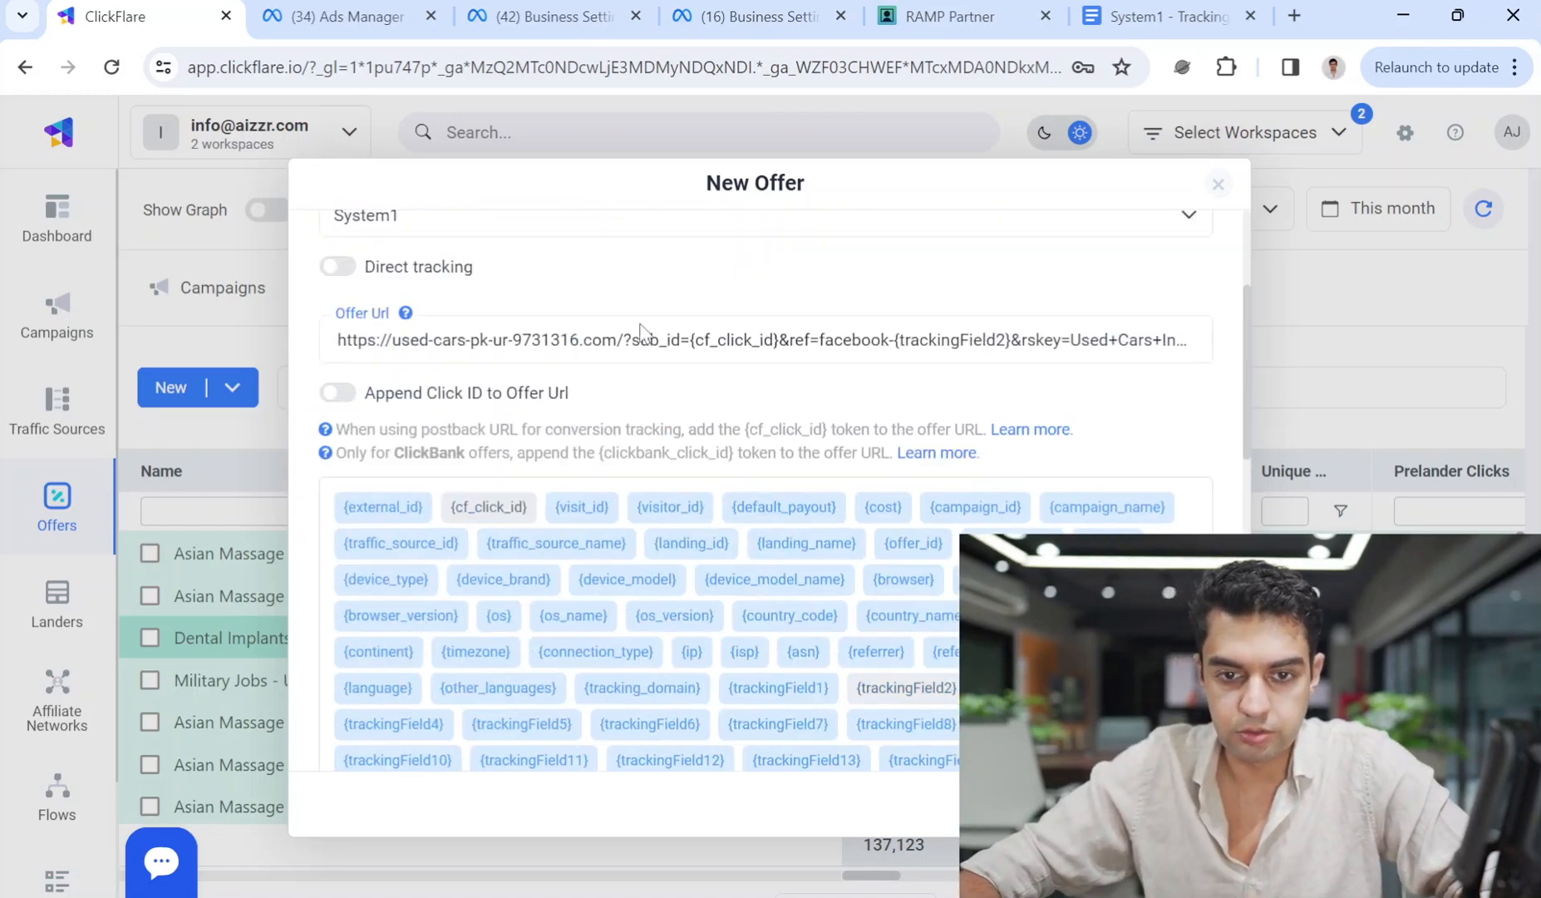
click(946, 10)
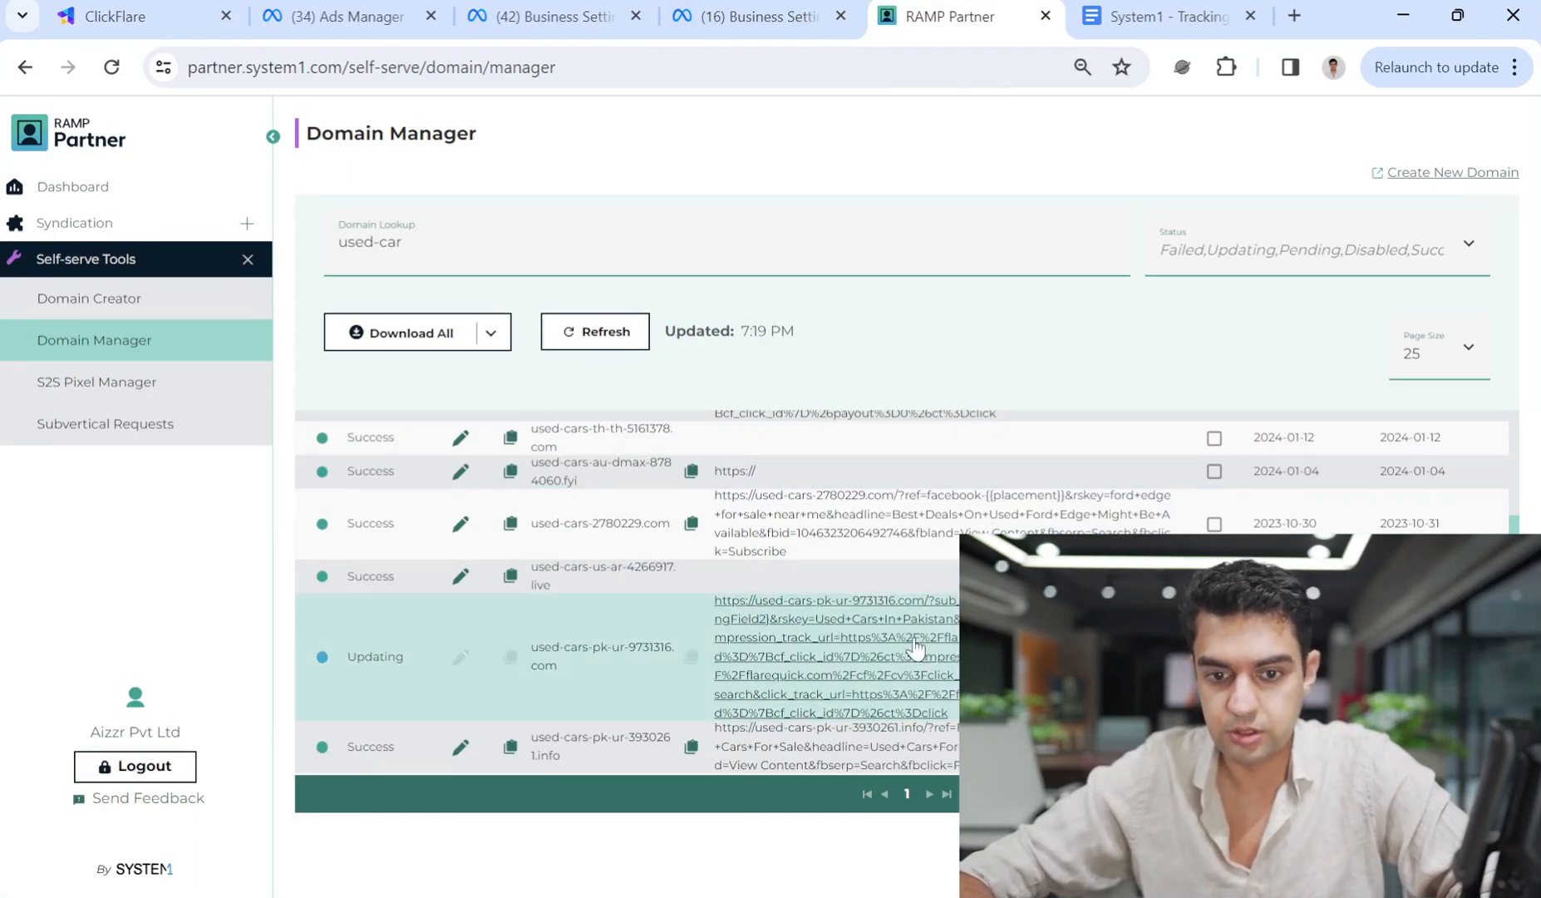
click(752, 15)
click(399, 6)
click(183, 10)
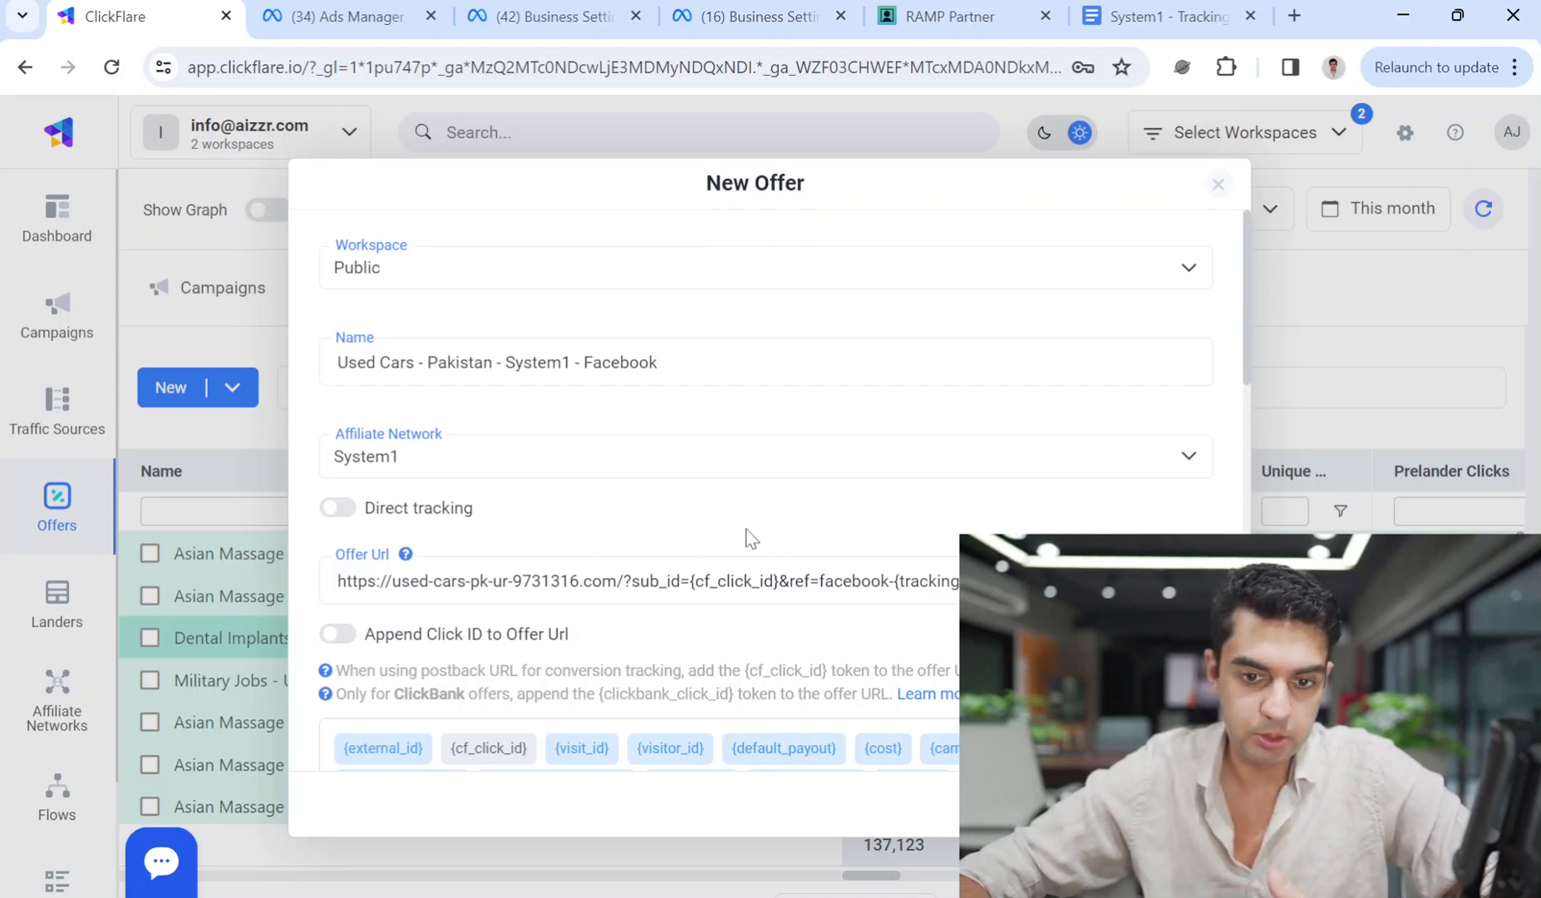
drag(489, 581, 1222, 584)
click(980, 581)
click(1164, 582)
key(ctrl+a)
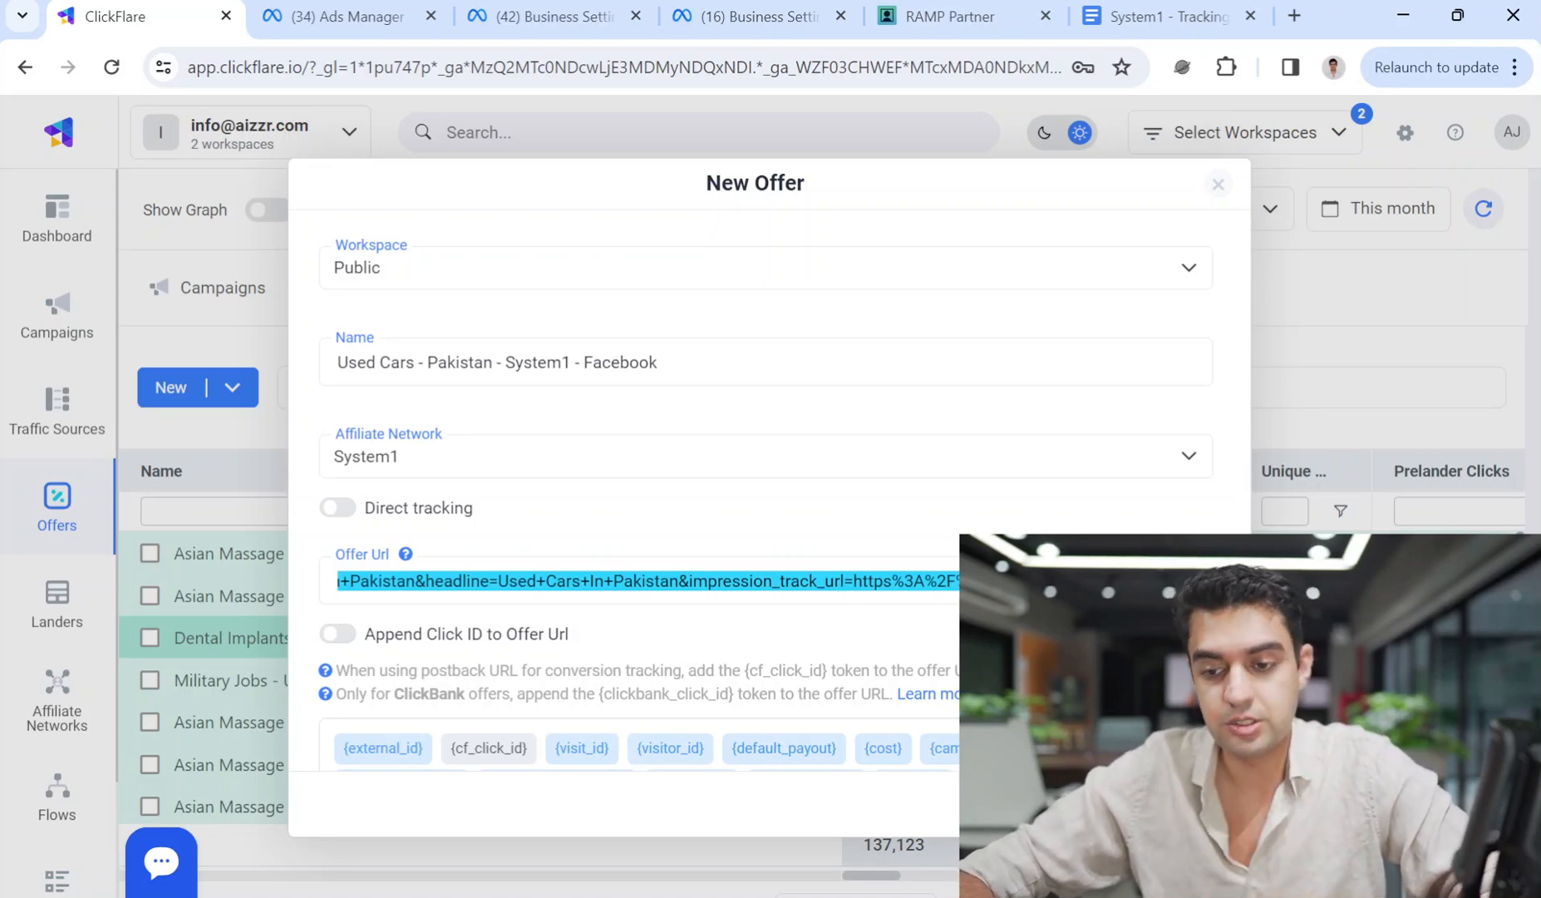
click(738, 581)
drag(736, 586, 370, 558)
click(510, 575)
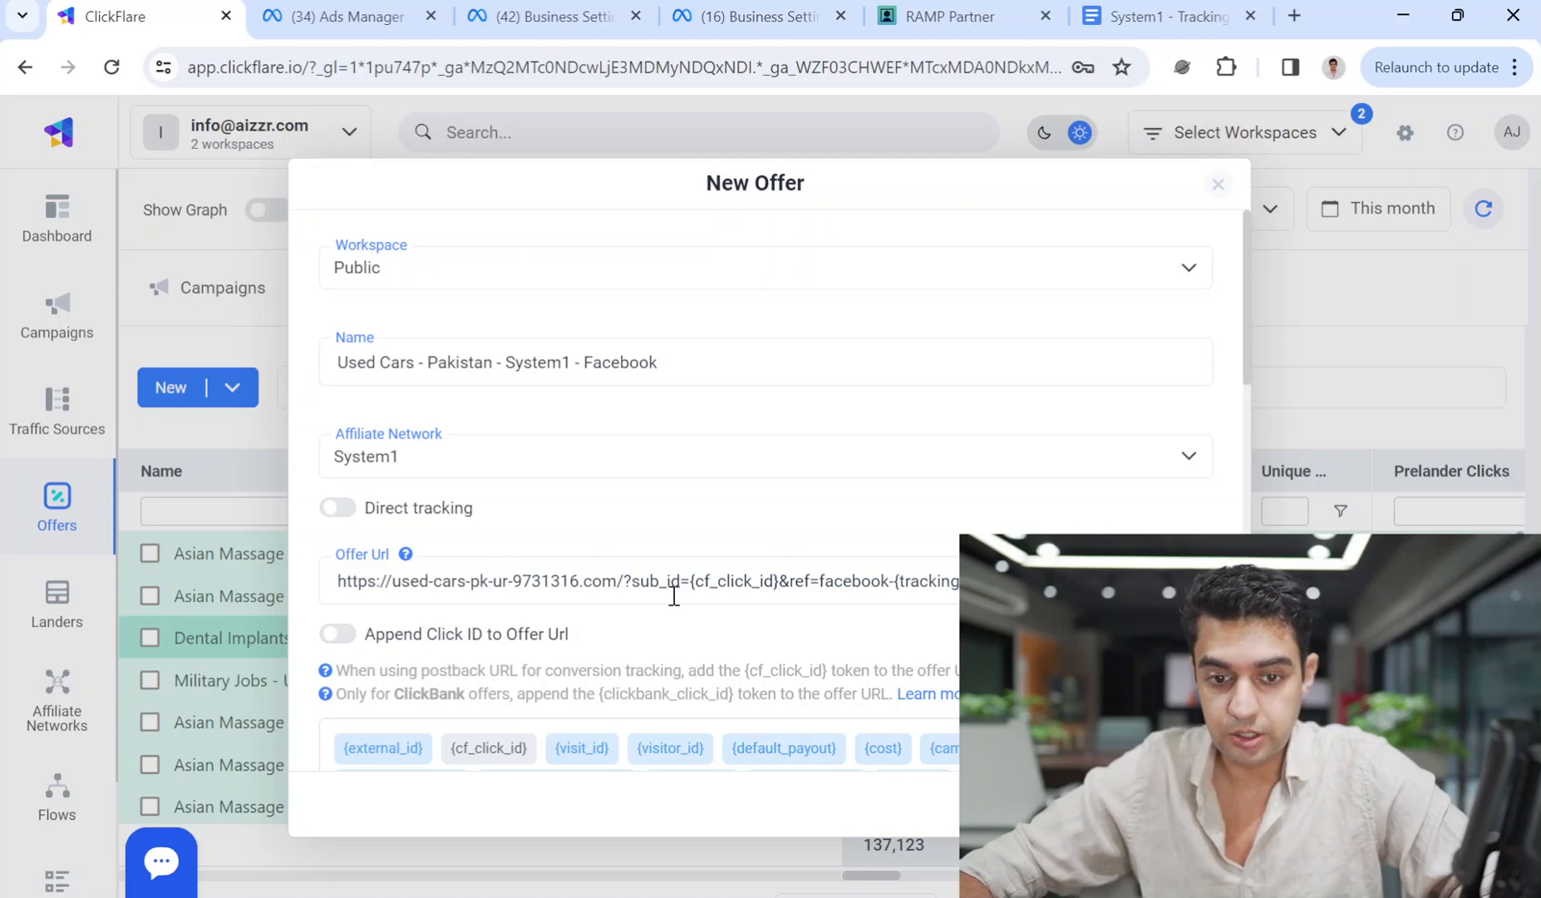
triple_click(818, 596)
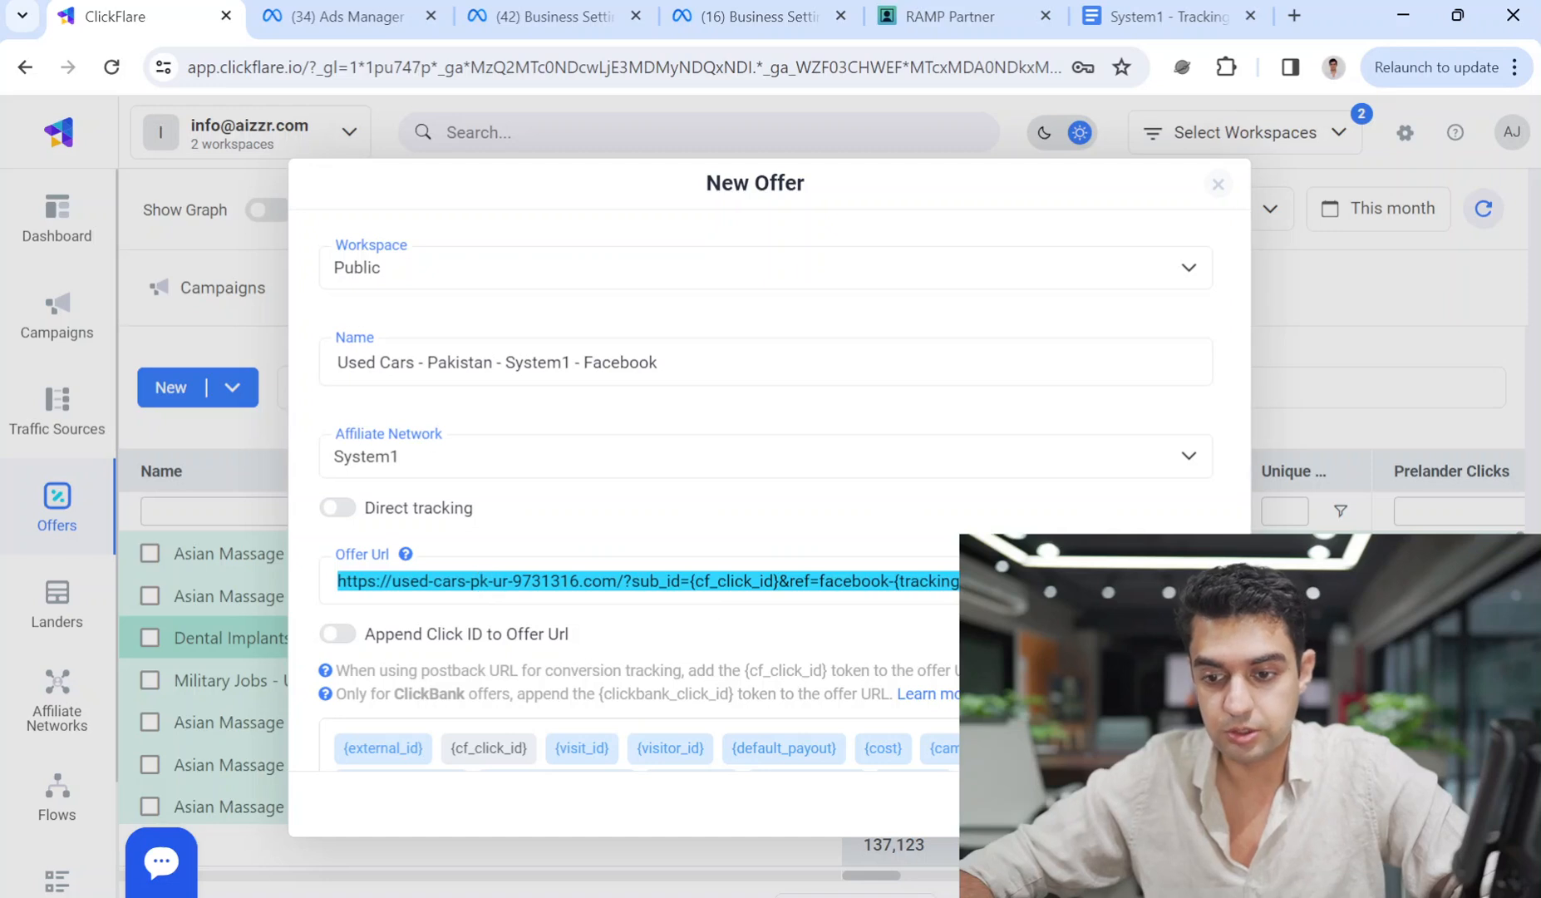
click(1089, 582)
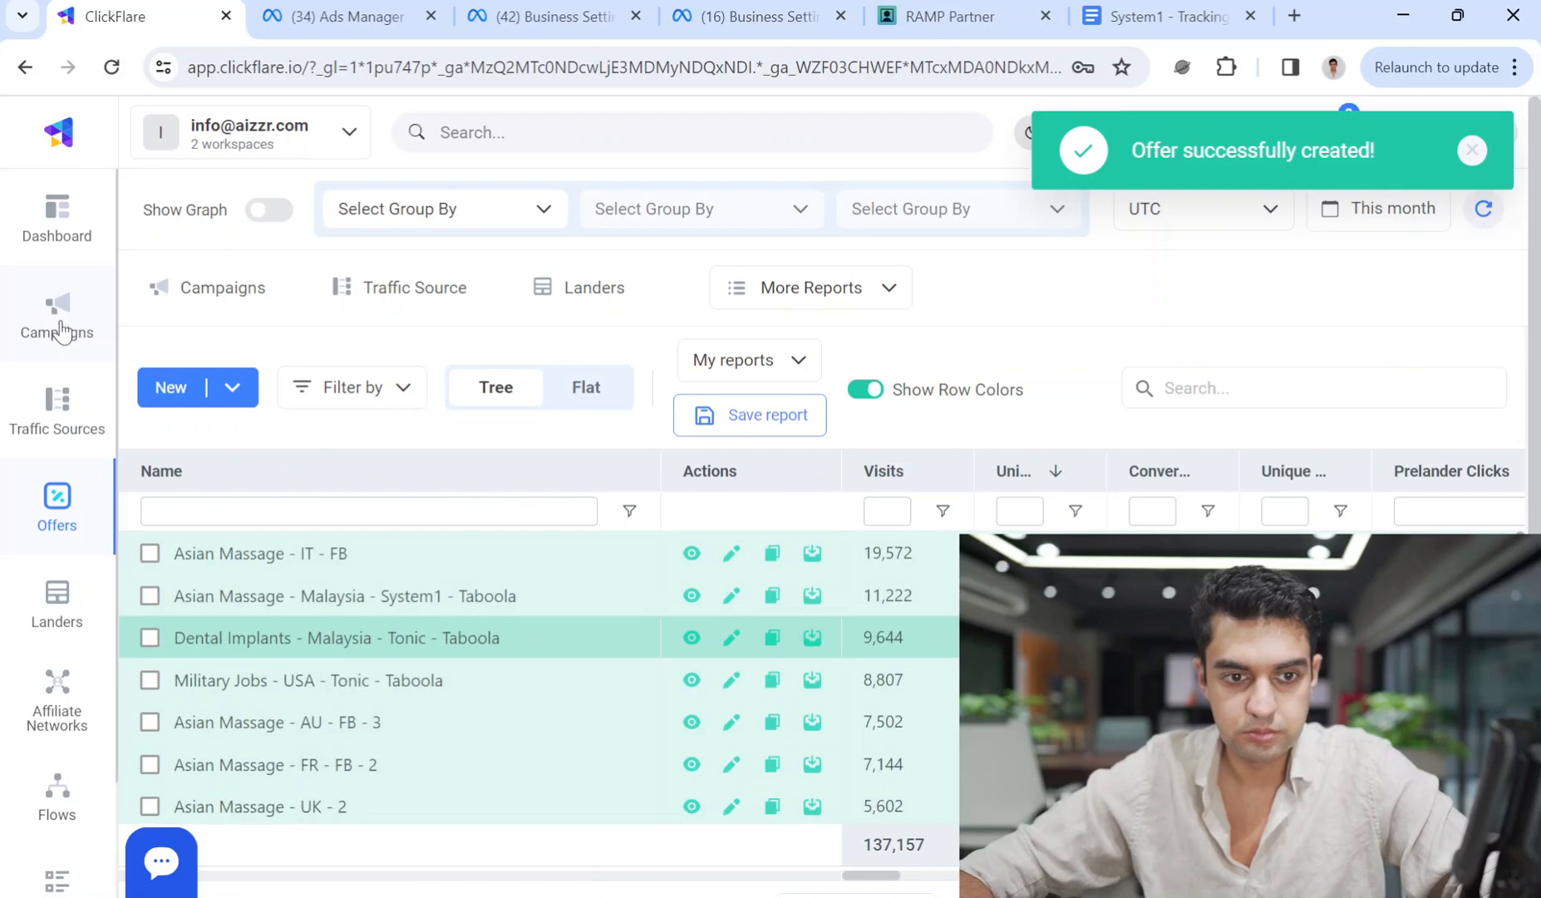
Start a new ClickFlare campaign named 'Used Cars - Pakistan - System1 - Facebook'.
click(71, 314)
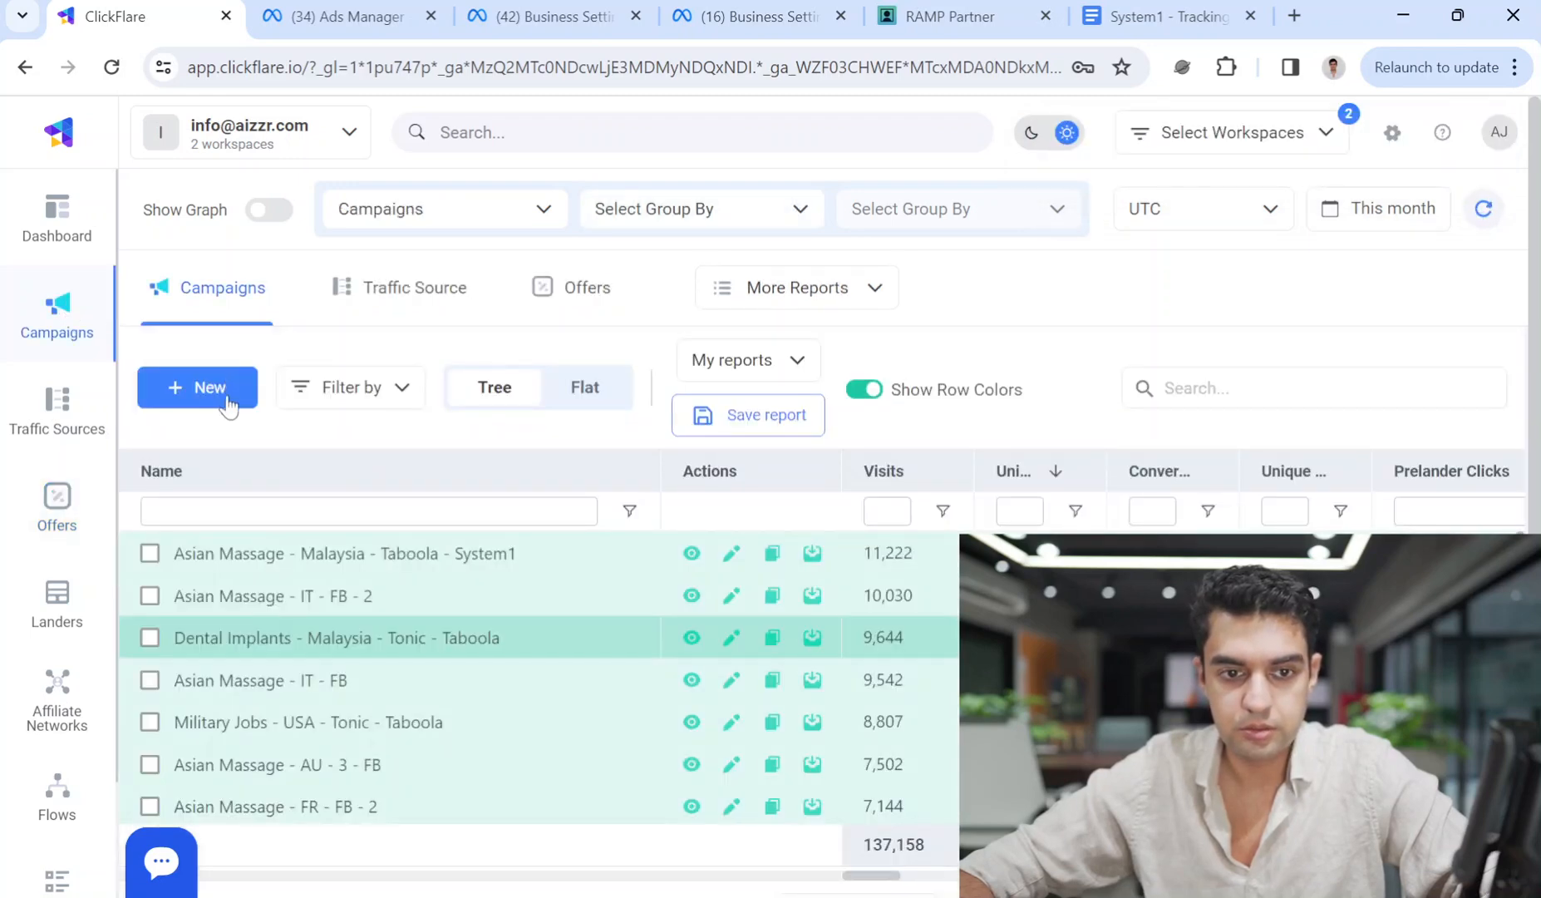
click(228, 409)
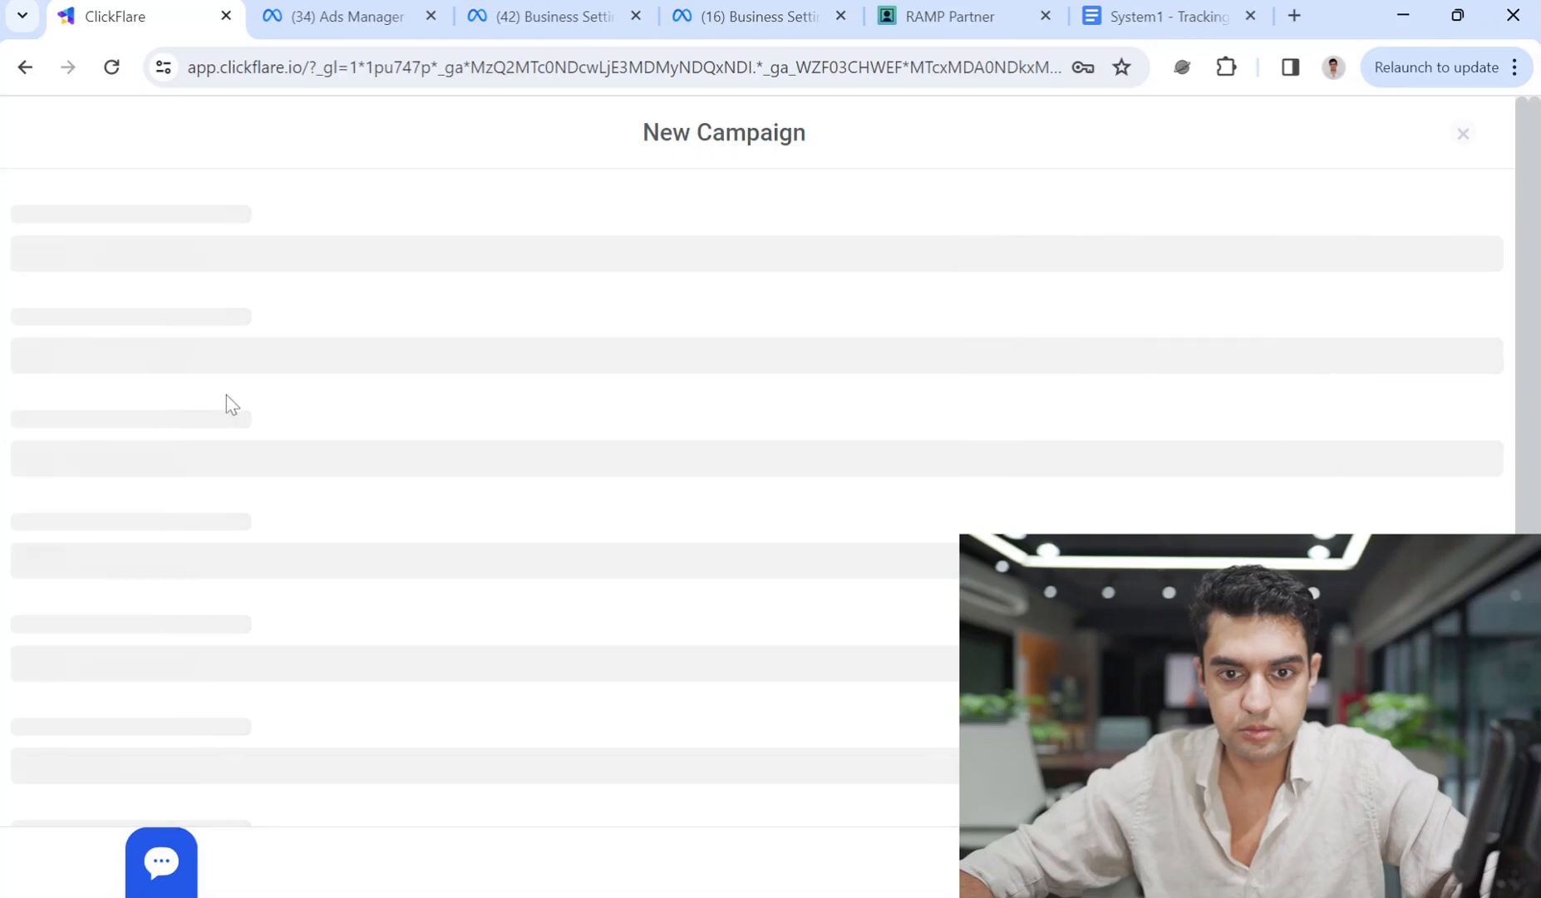
triple_click(224, 406)
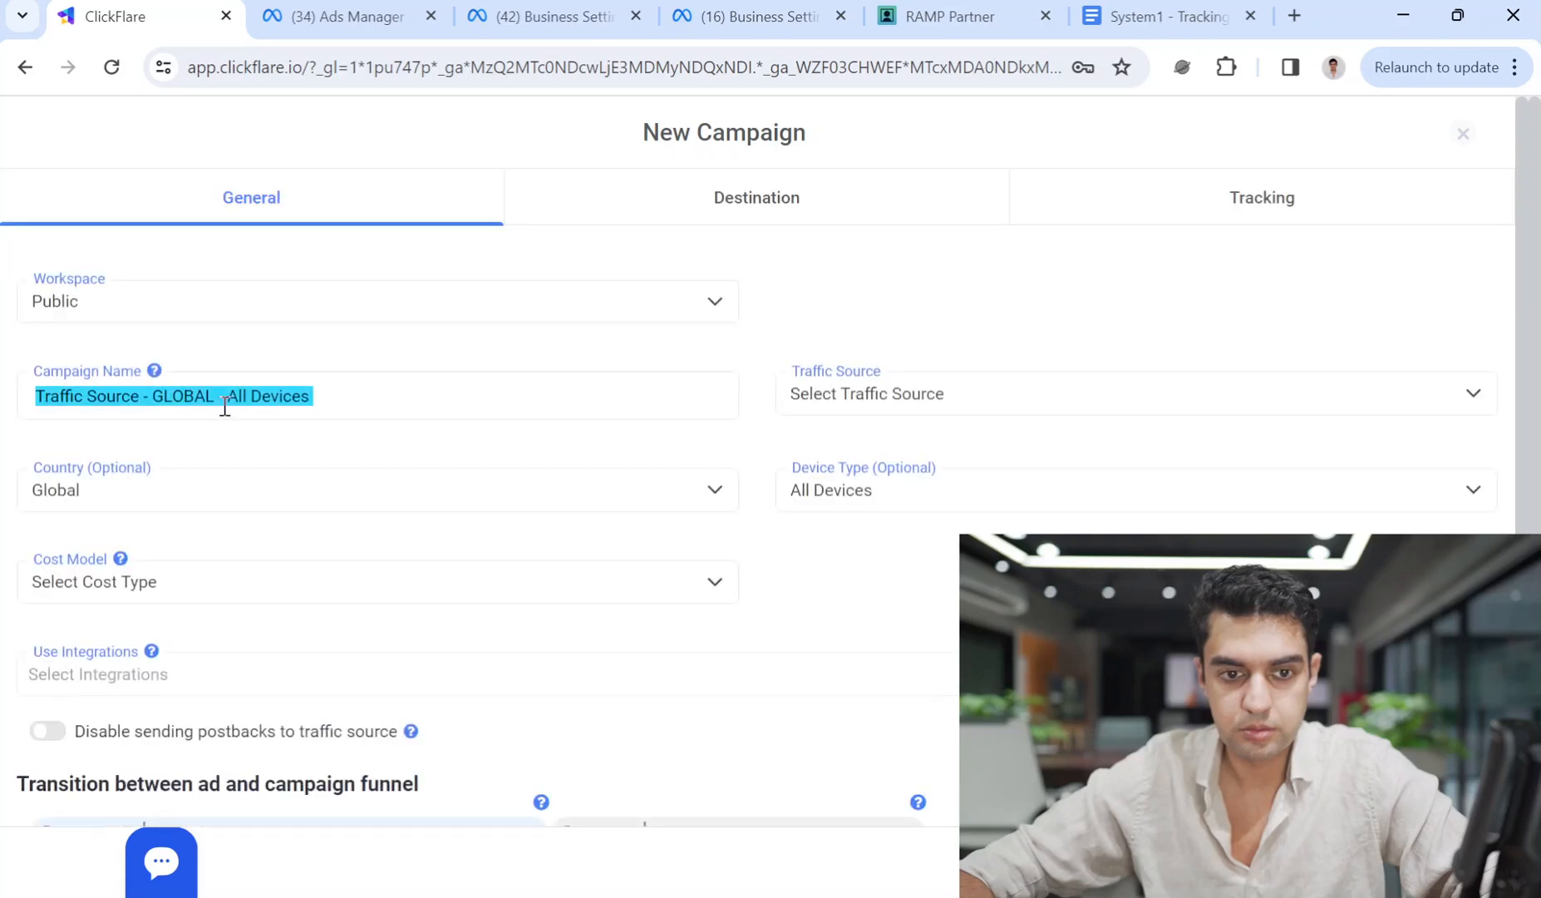
text(U)
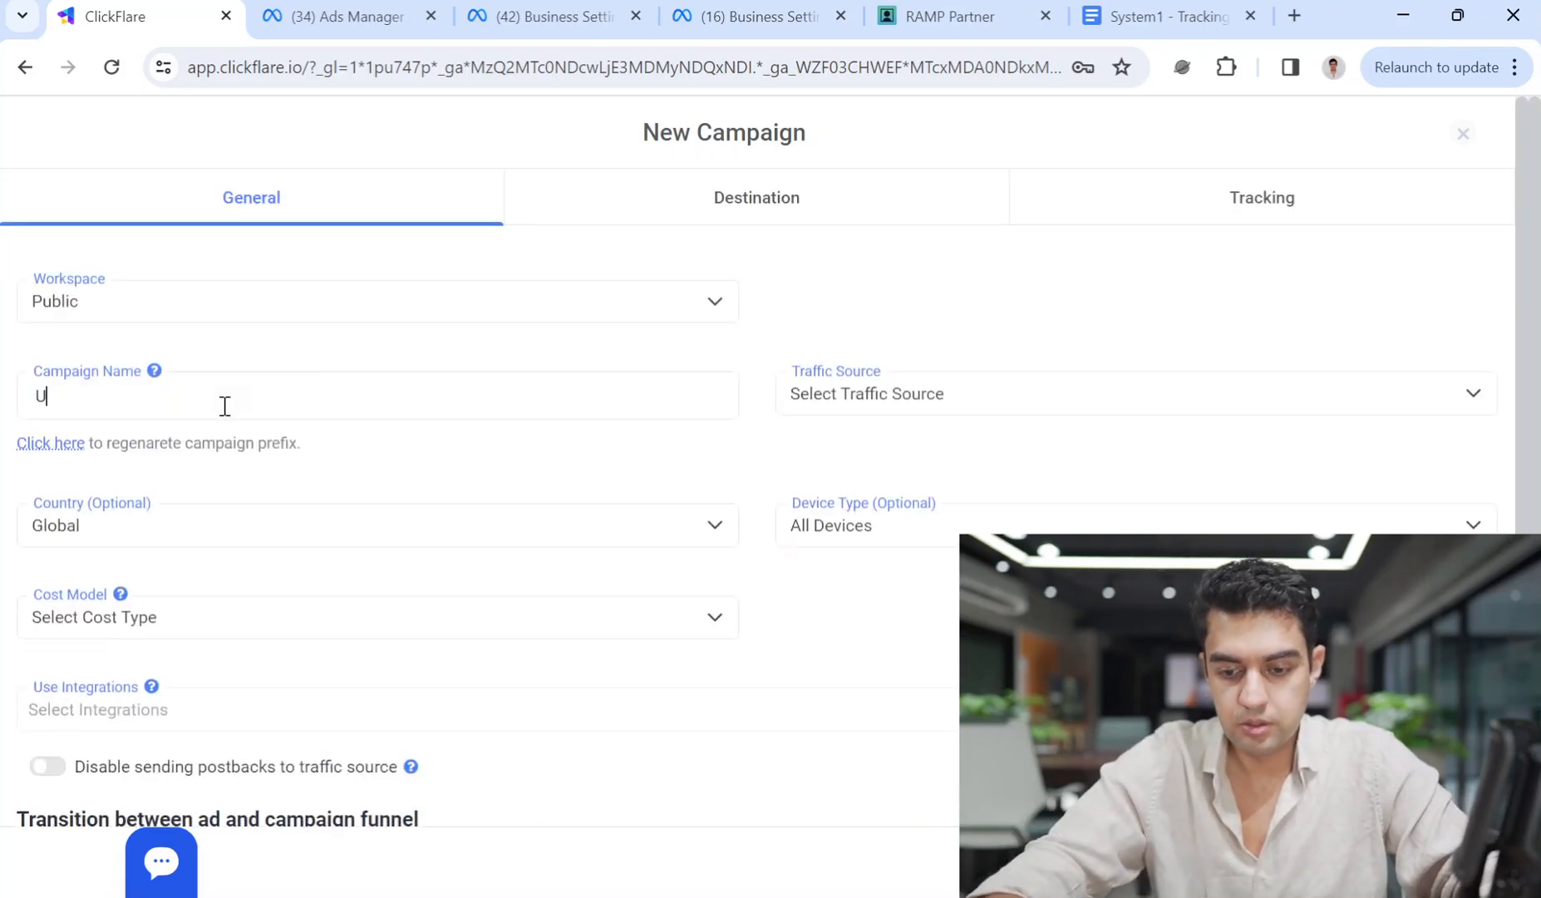
text(sed Cars - Pakistan -)
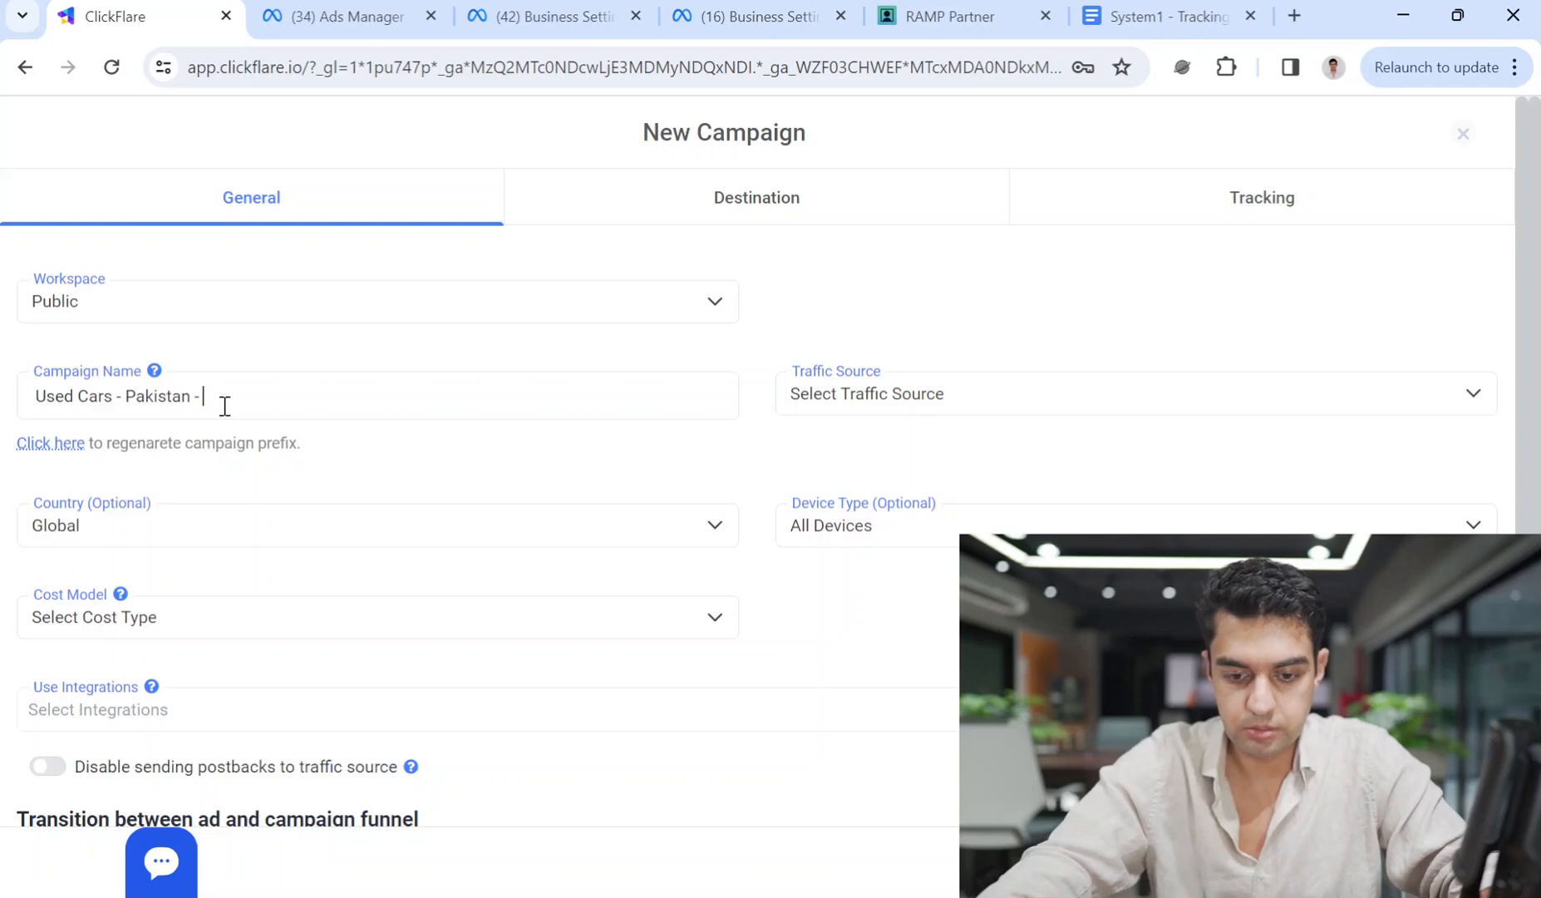
text(STEM)
key(BackSpace)
key(BackSpace)
key(BackSpace)
key(BackSpace)
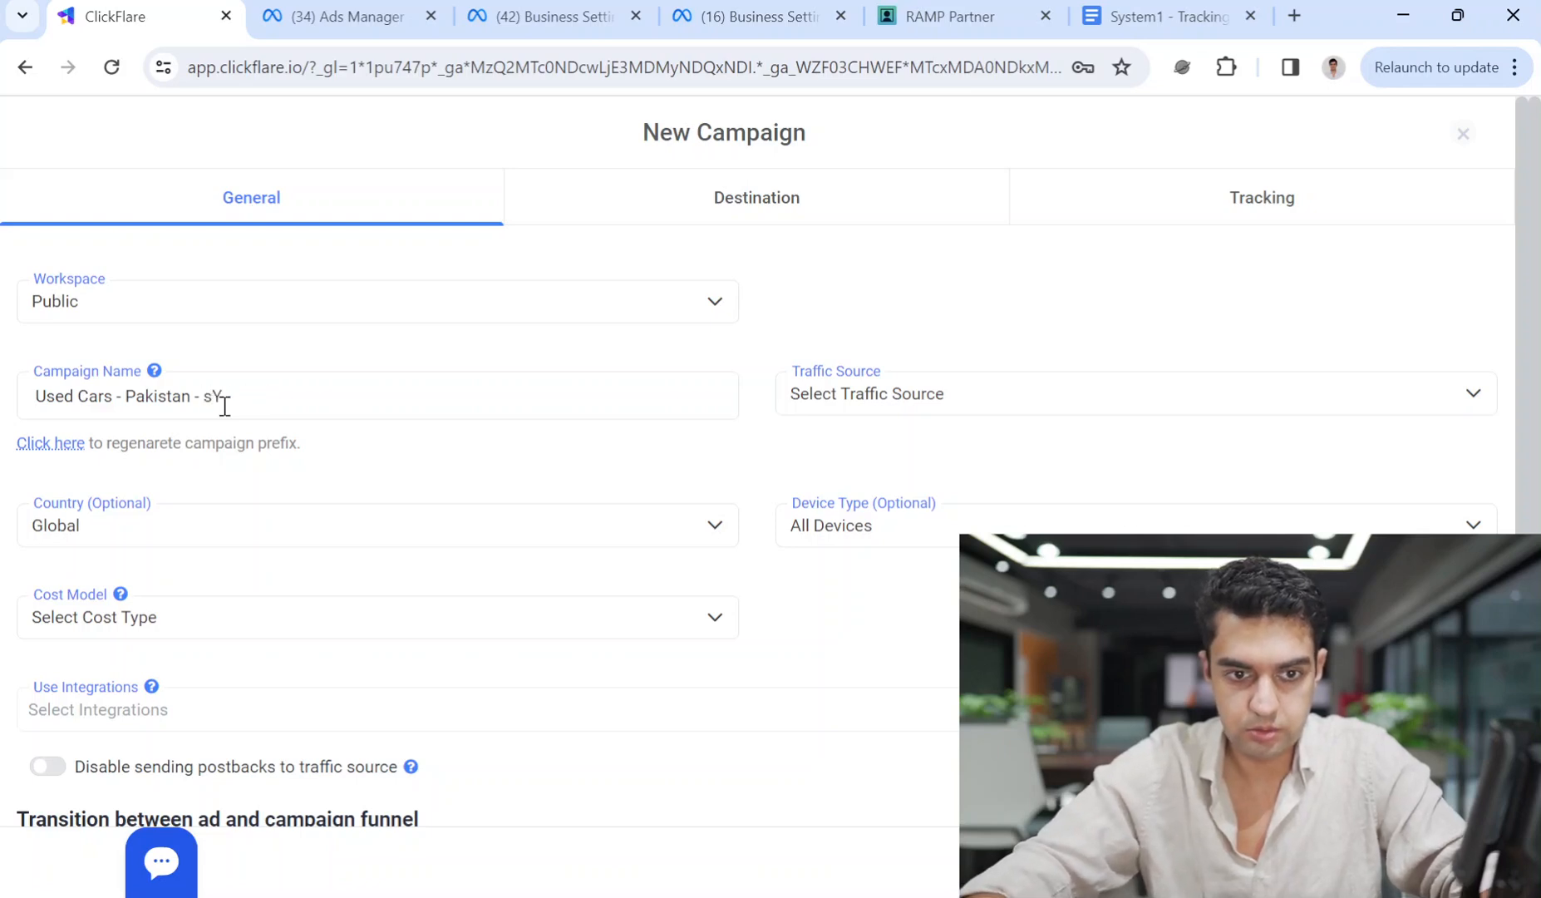
text(stem1 - )
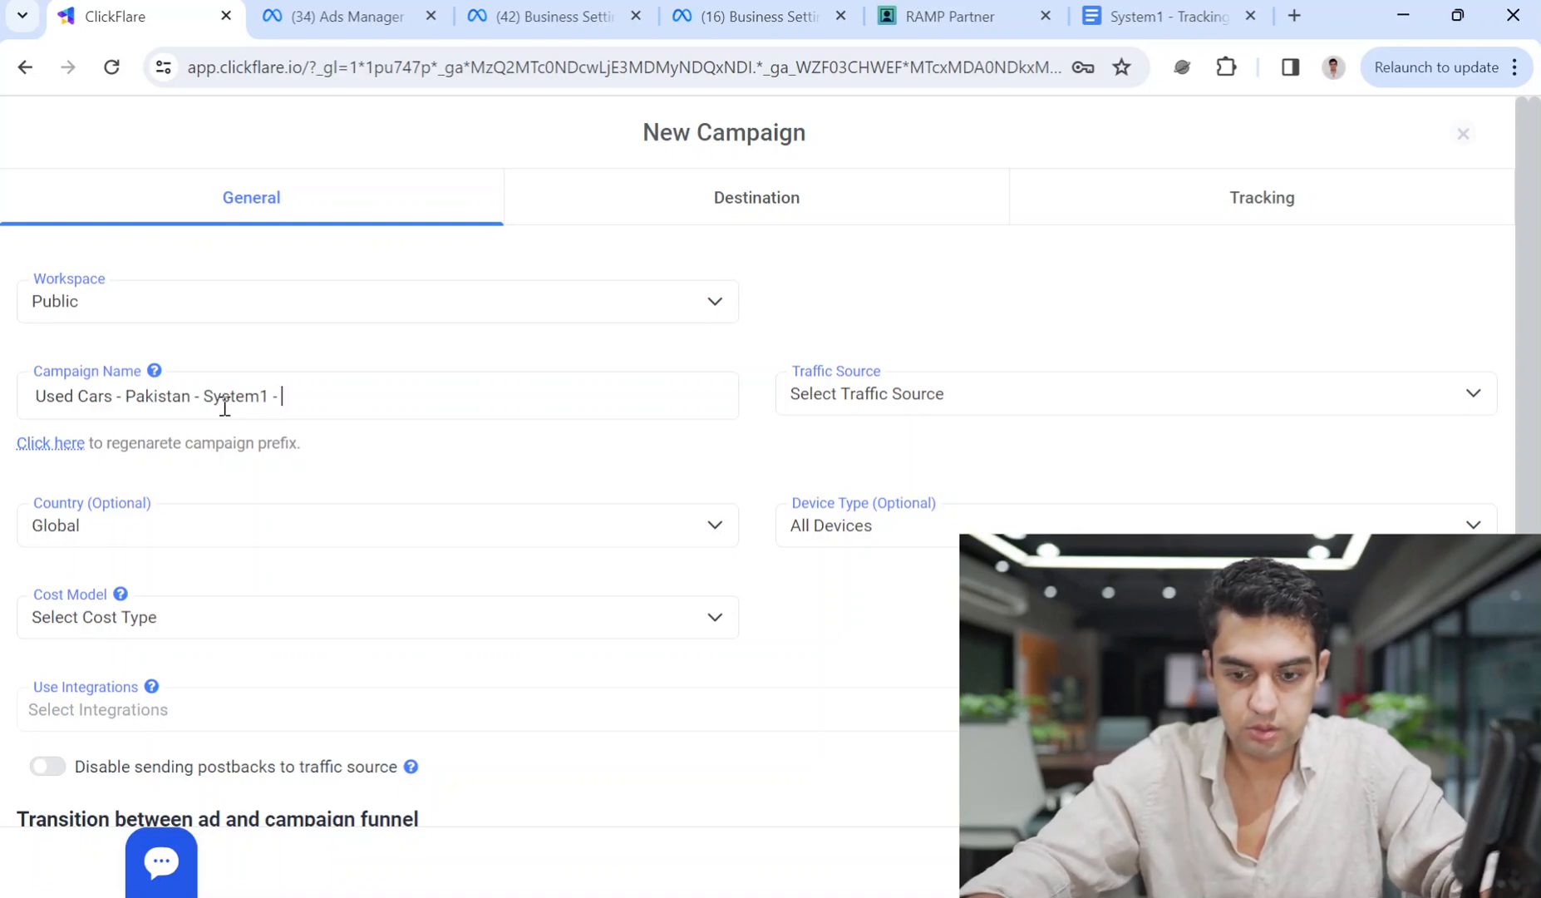
text(Facebook)
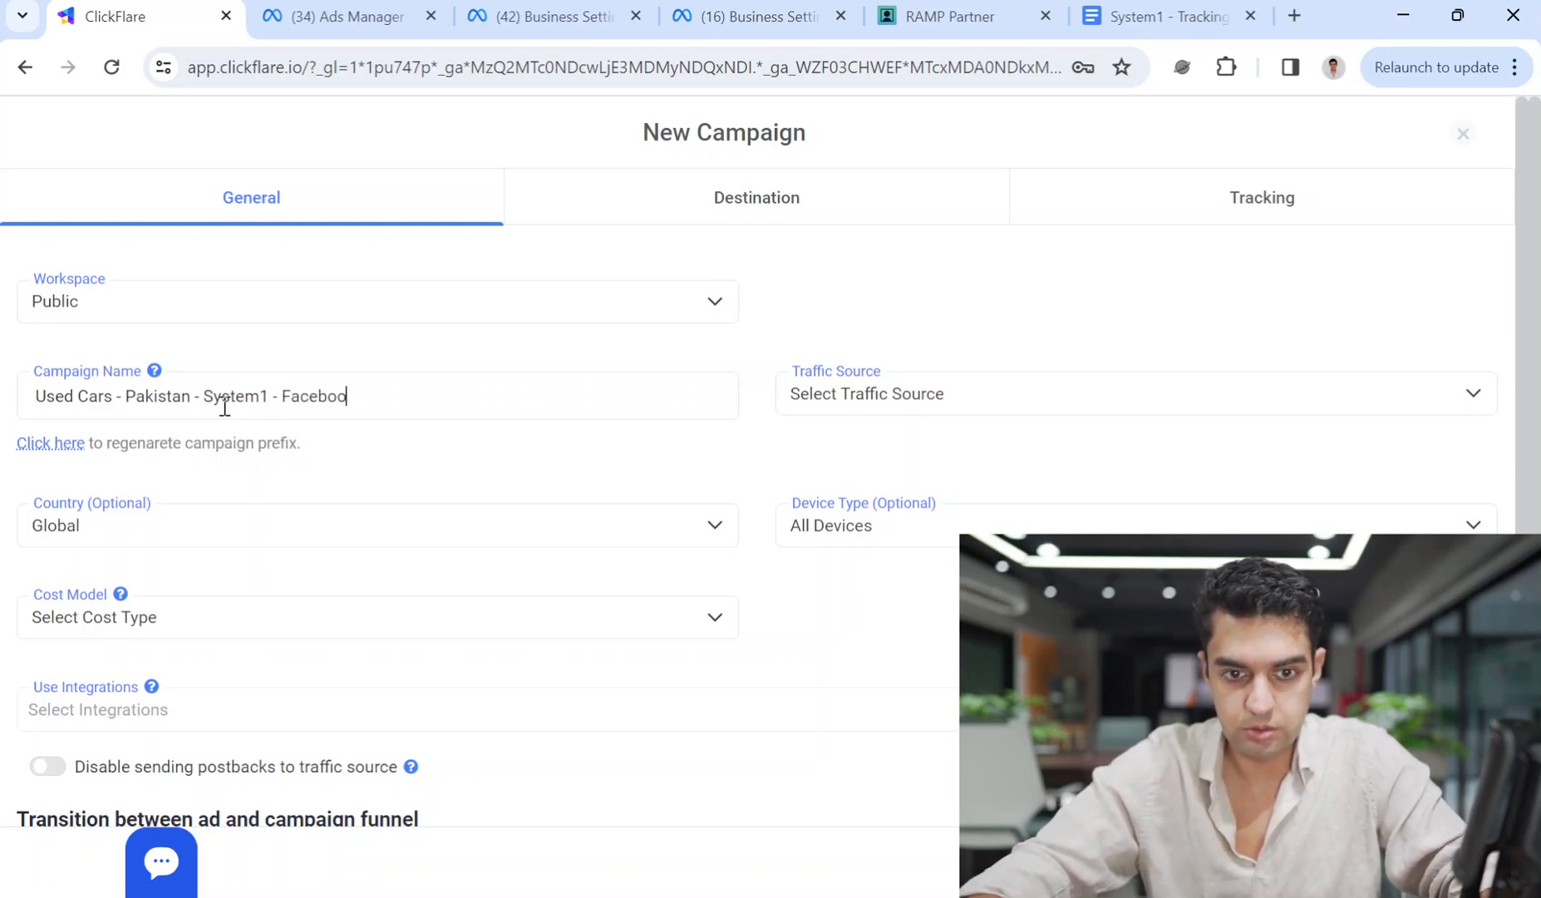
Set the campaign's traffic source to Facebook and its country to Pakistan.
click(938, 416)
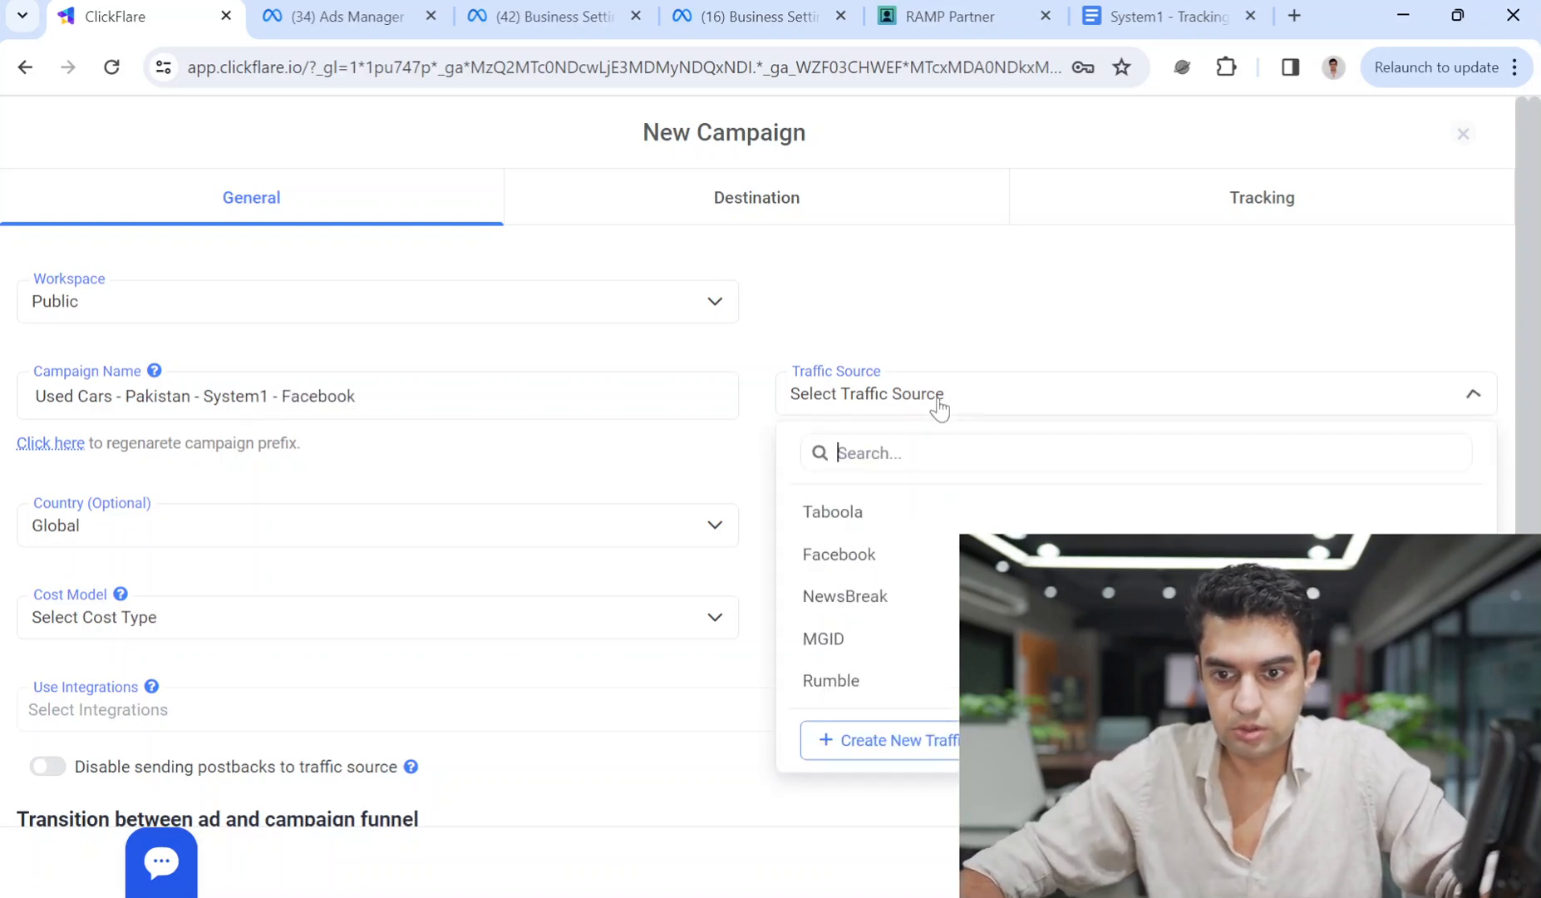
click(873, 550)
click(200, 538)
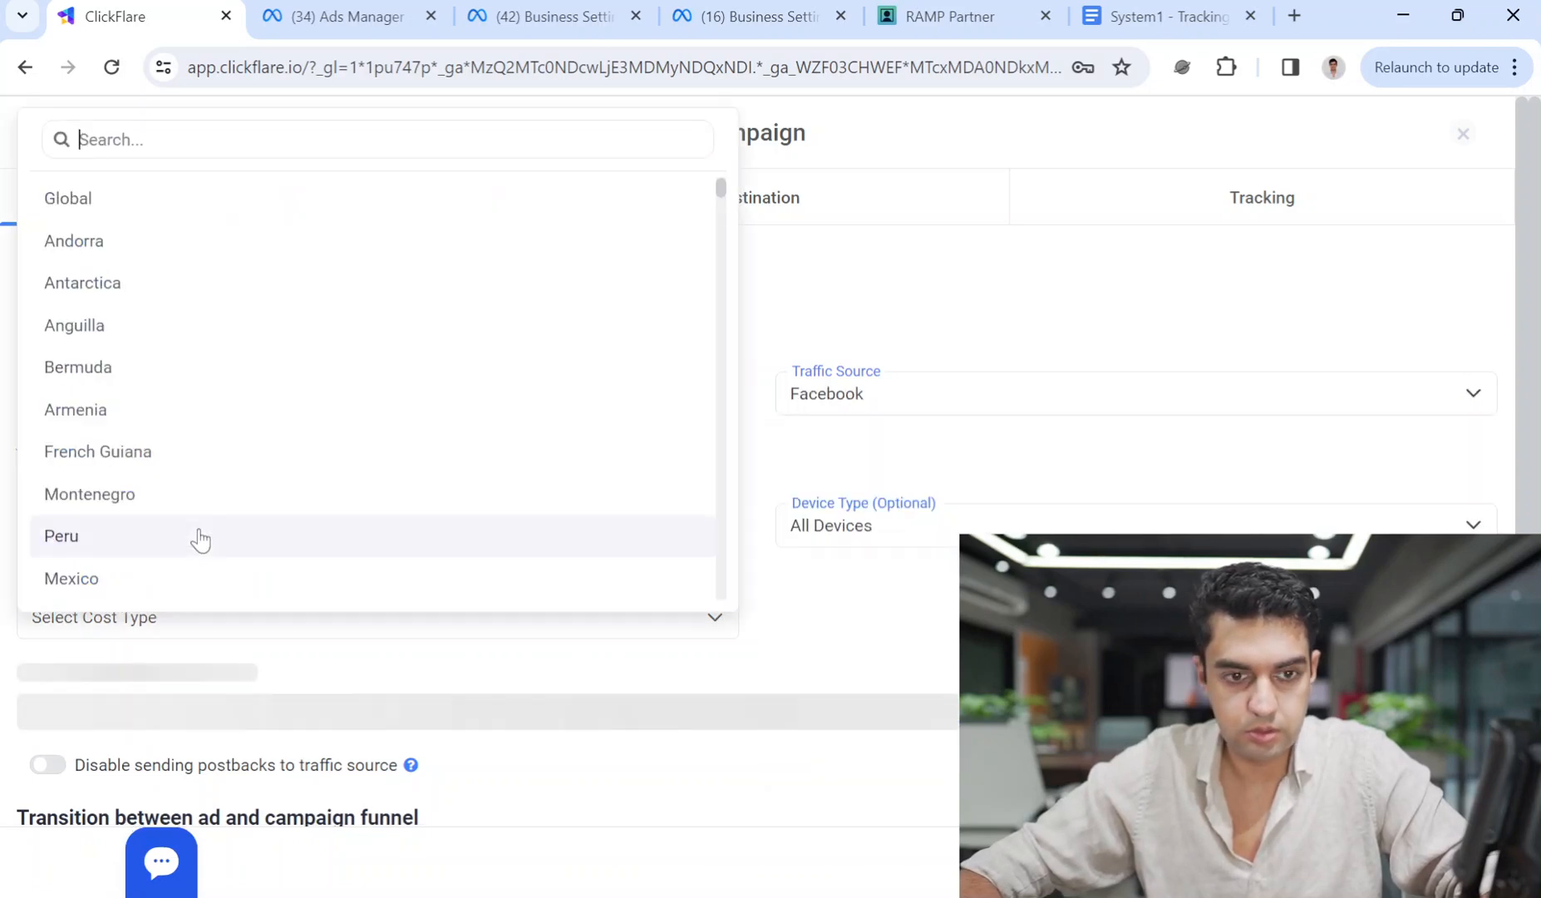
text(pak)
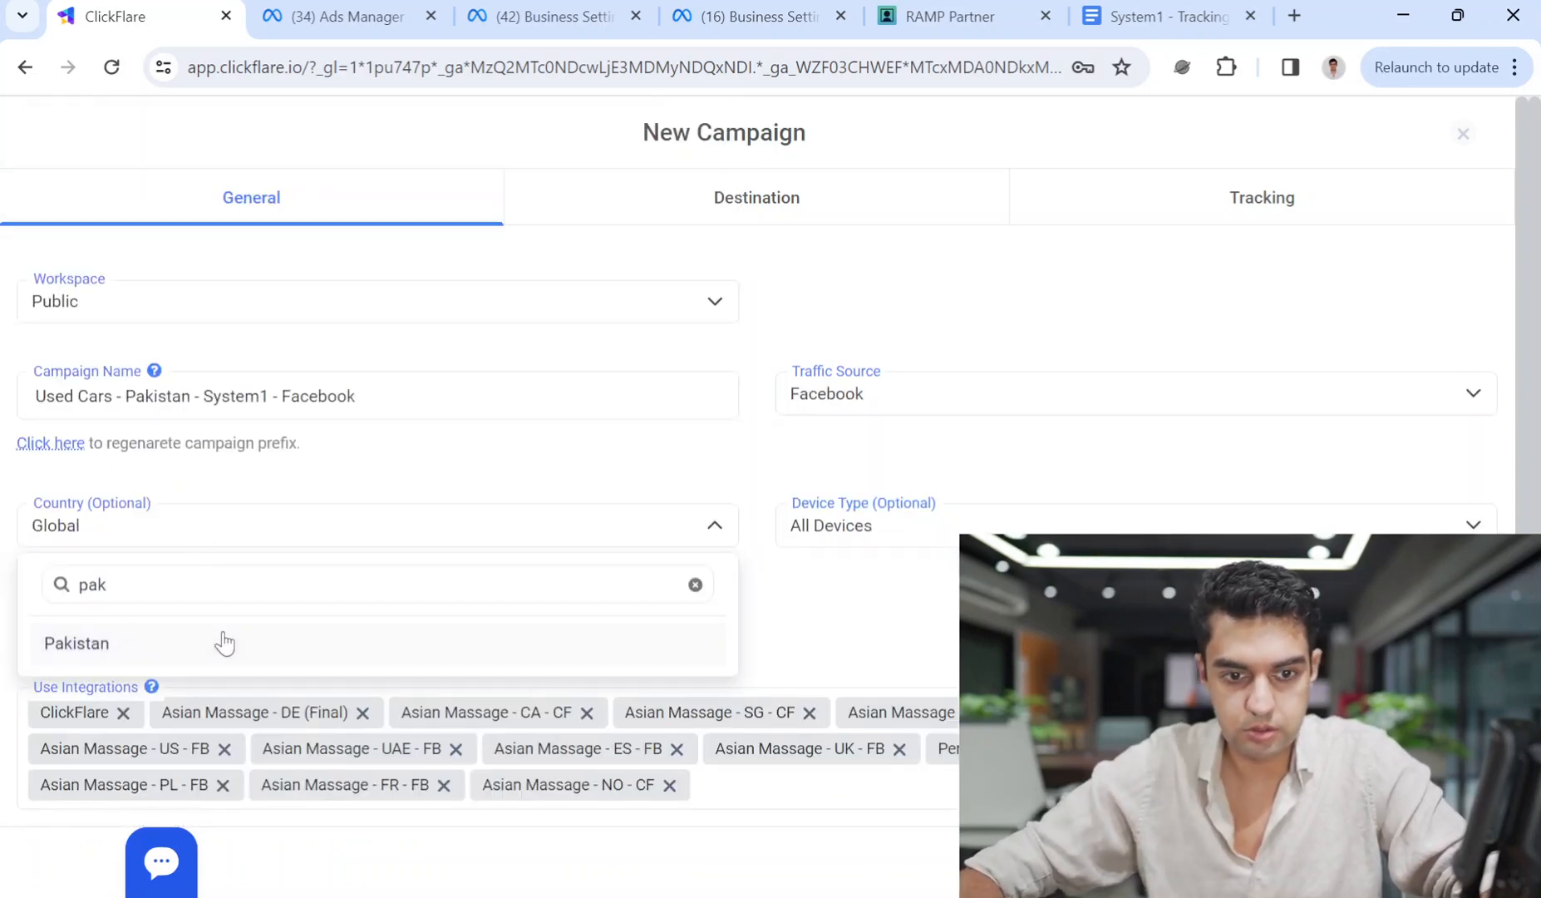
click(220, 642)
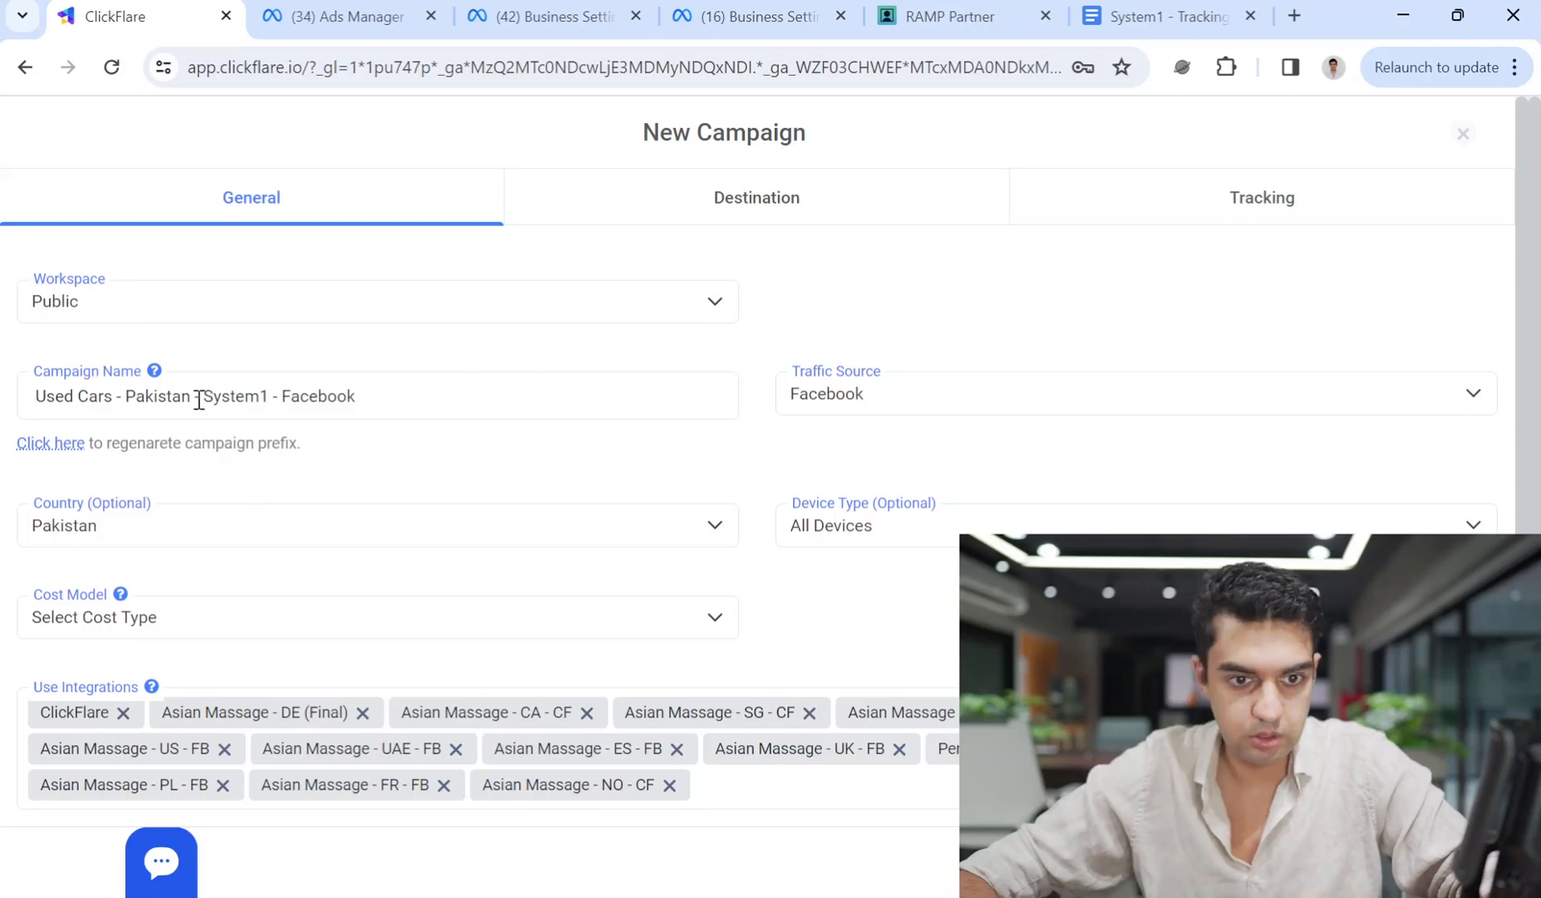
scroll(556, 670, down, 2)
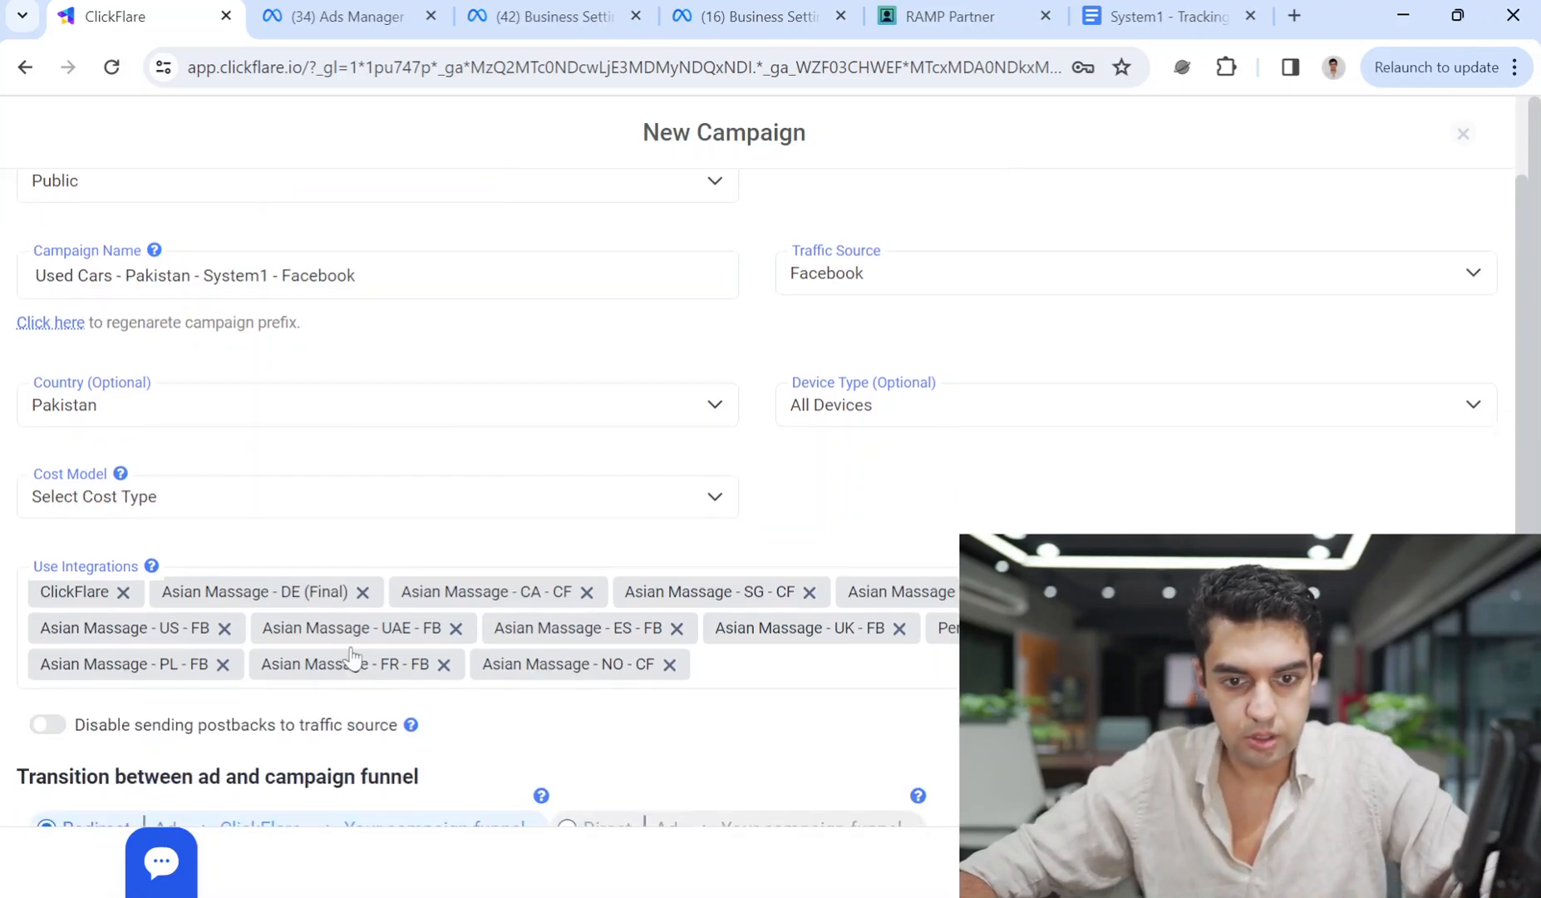
click(736, 667)
click(786, 718)
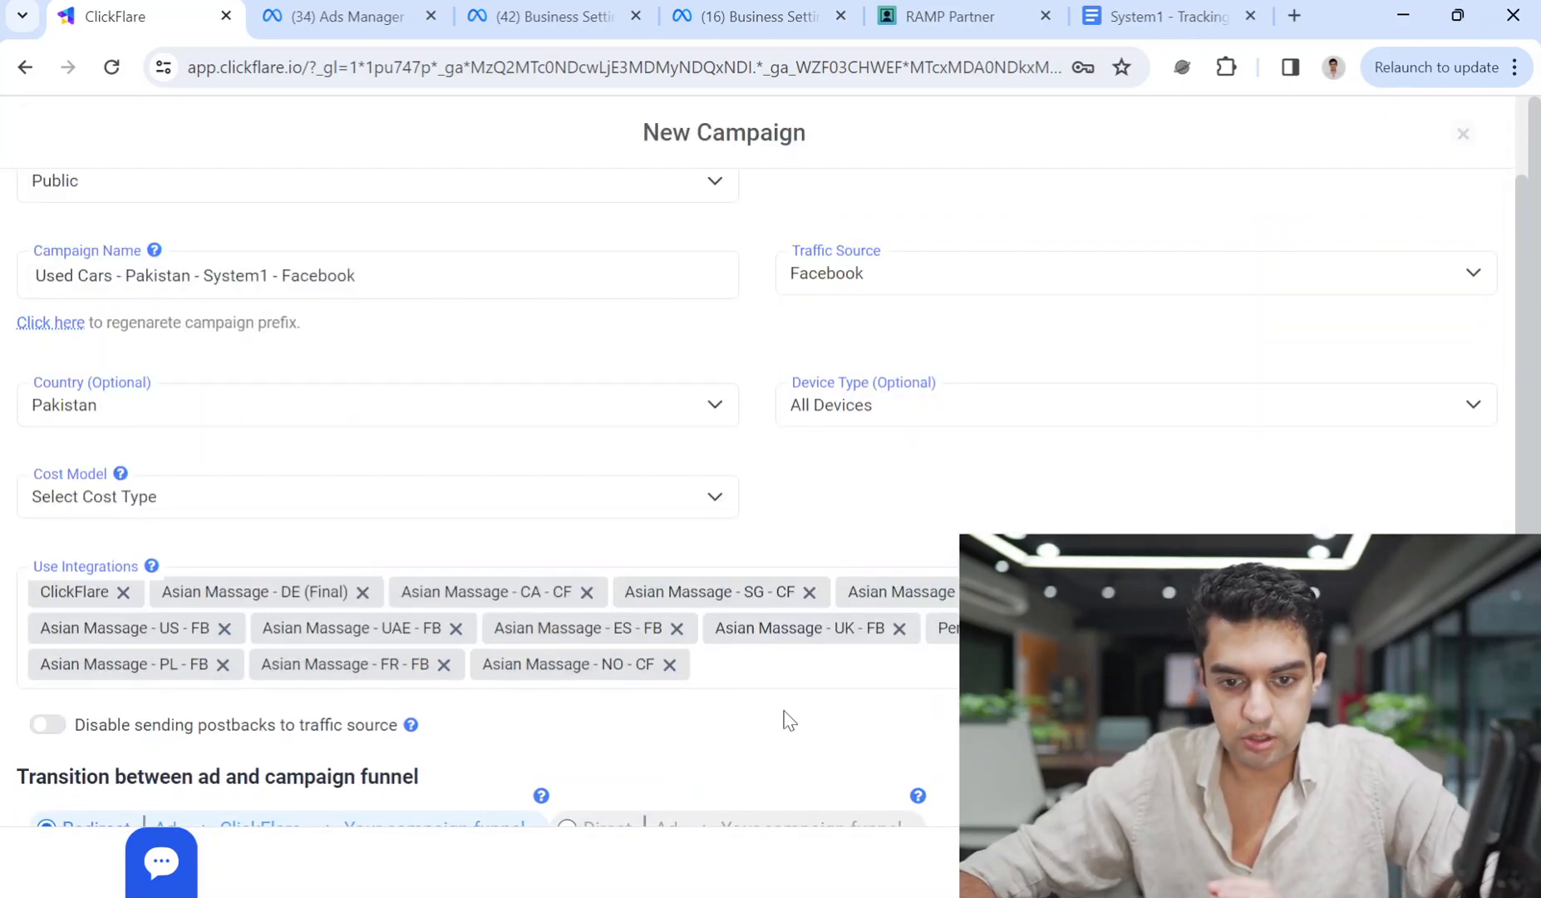
Go to the second business portfolio's Datasets page and click Add for a new dataset.
click(349, 17)
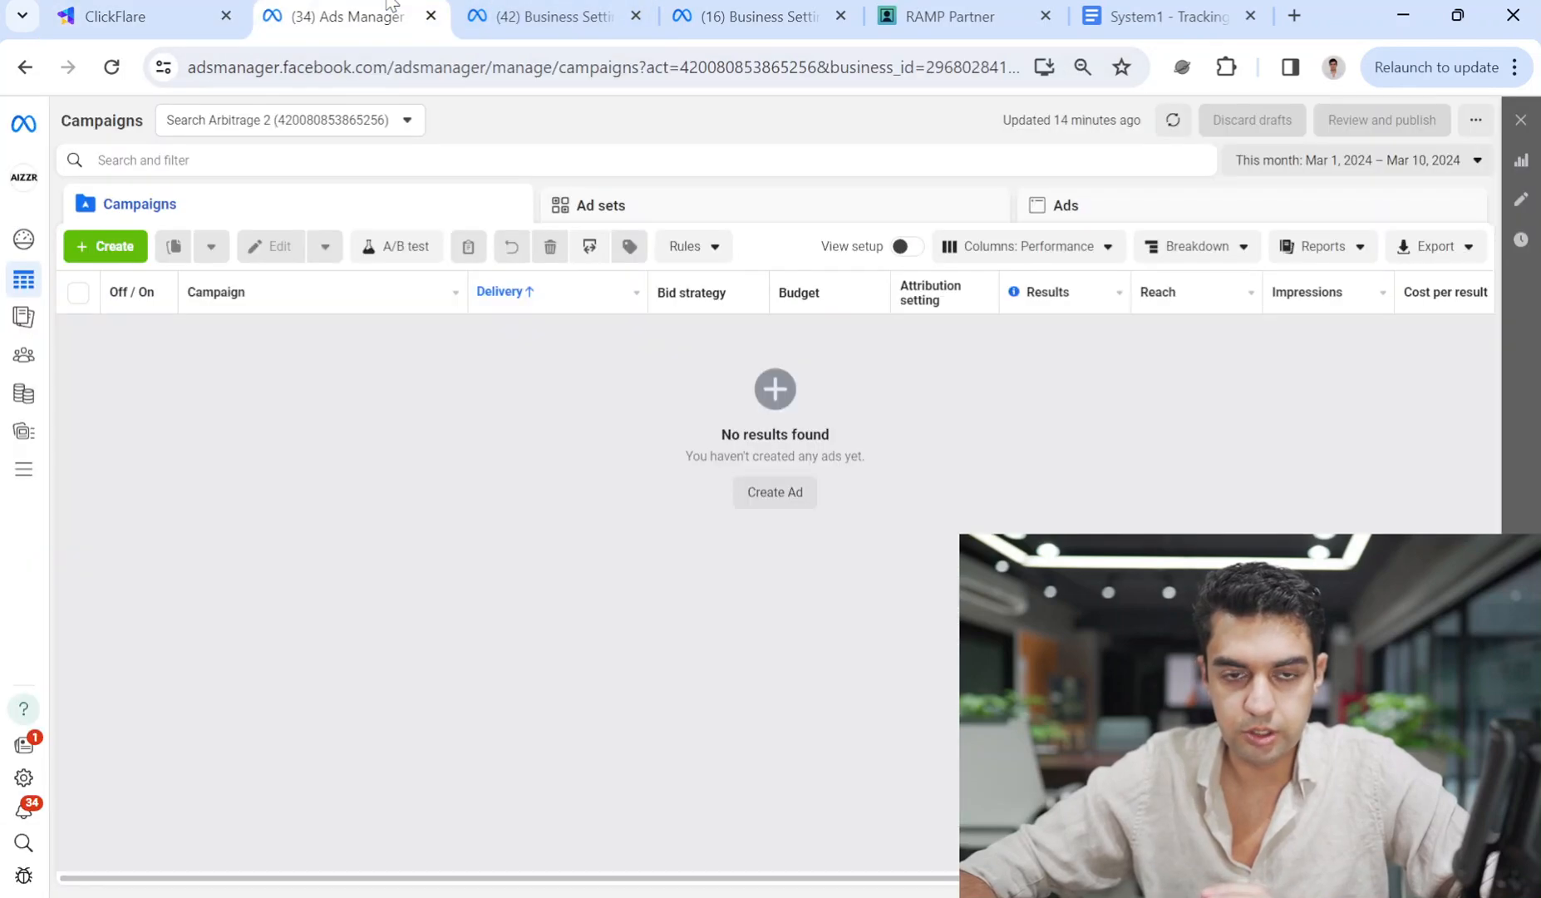
click(507, 7)
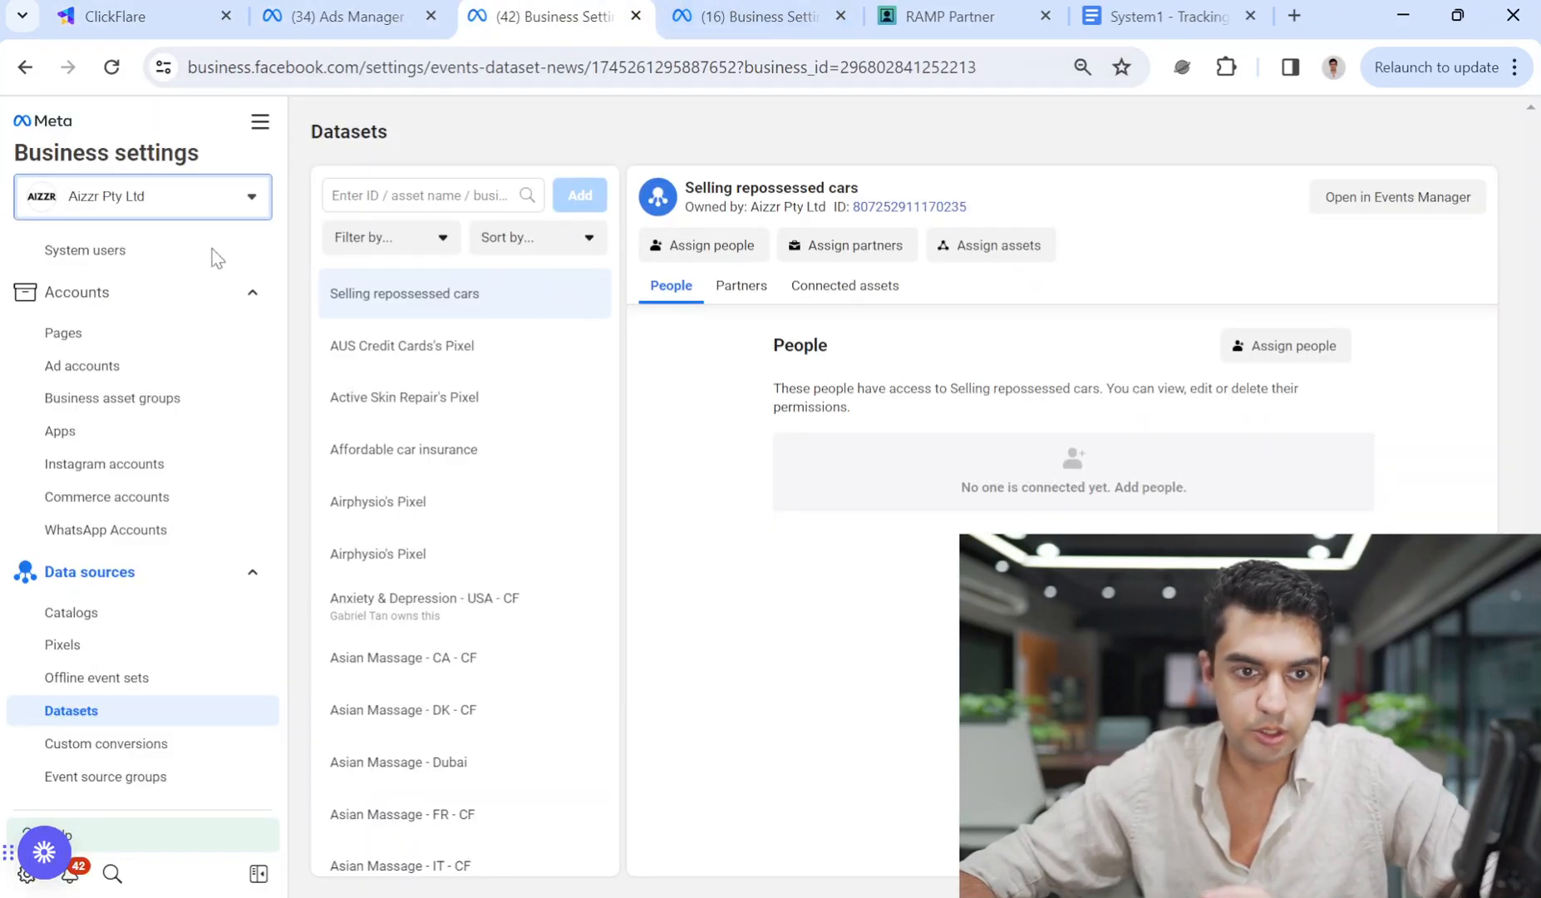
click(735, 7)
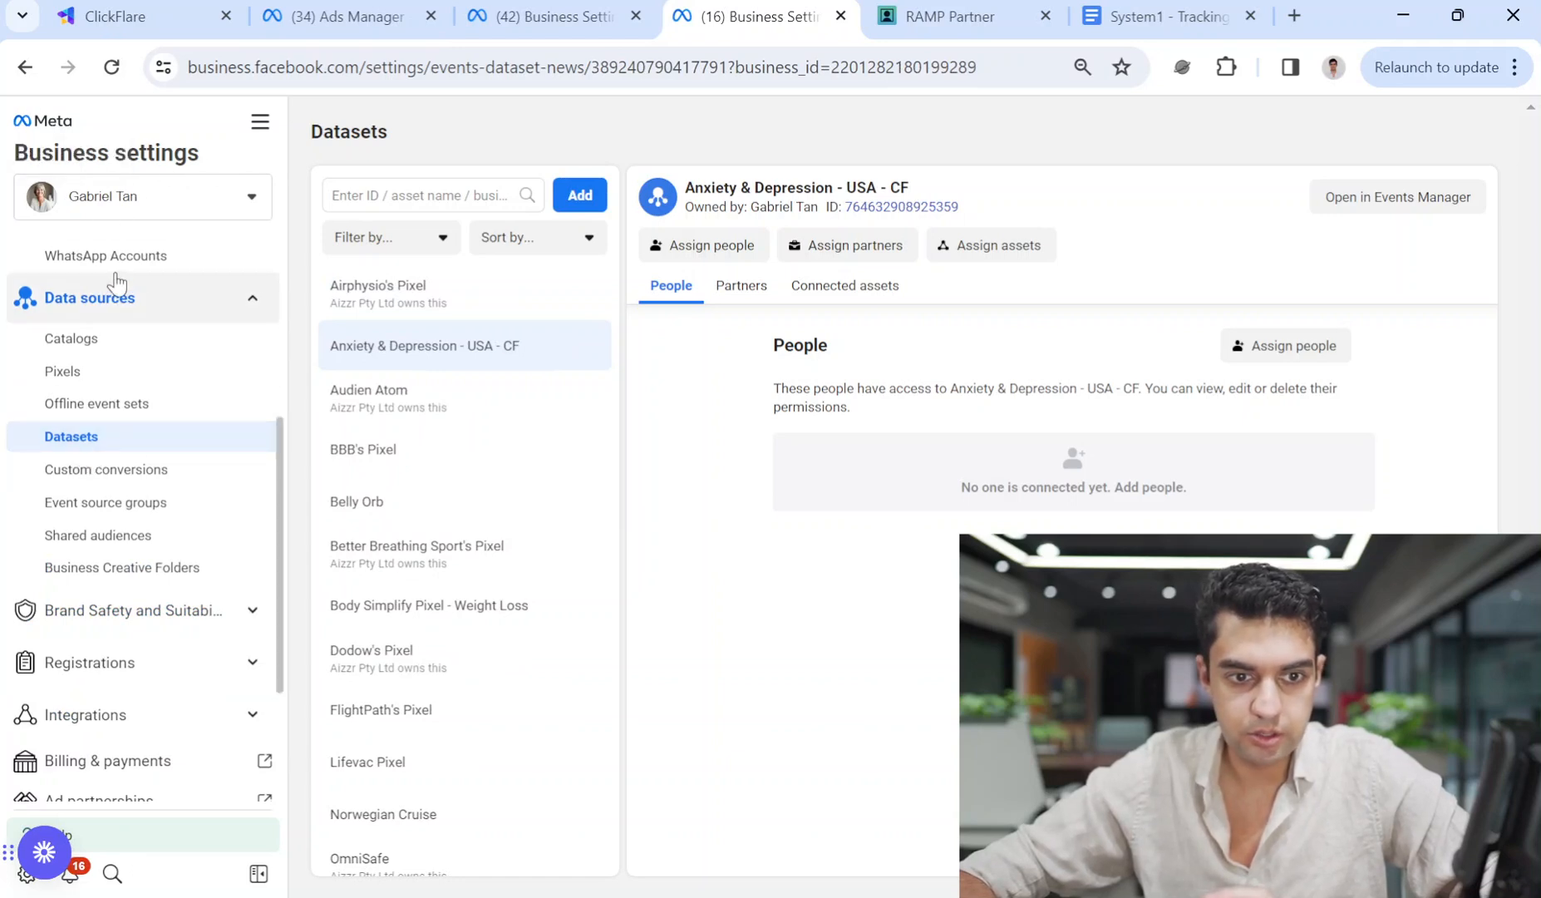
scroll(116, 287, up, 3)
click(261, 125)
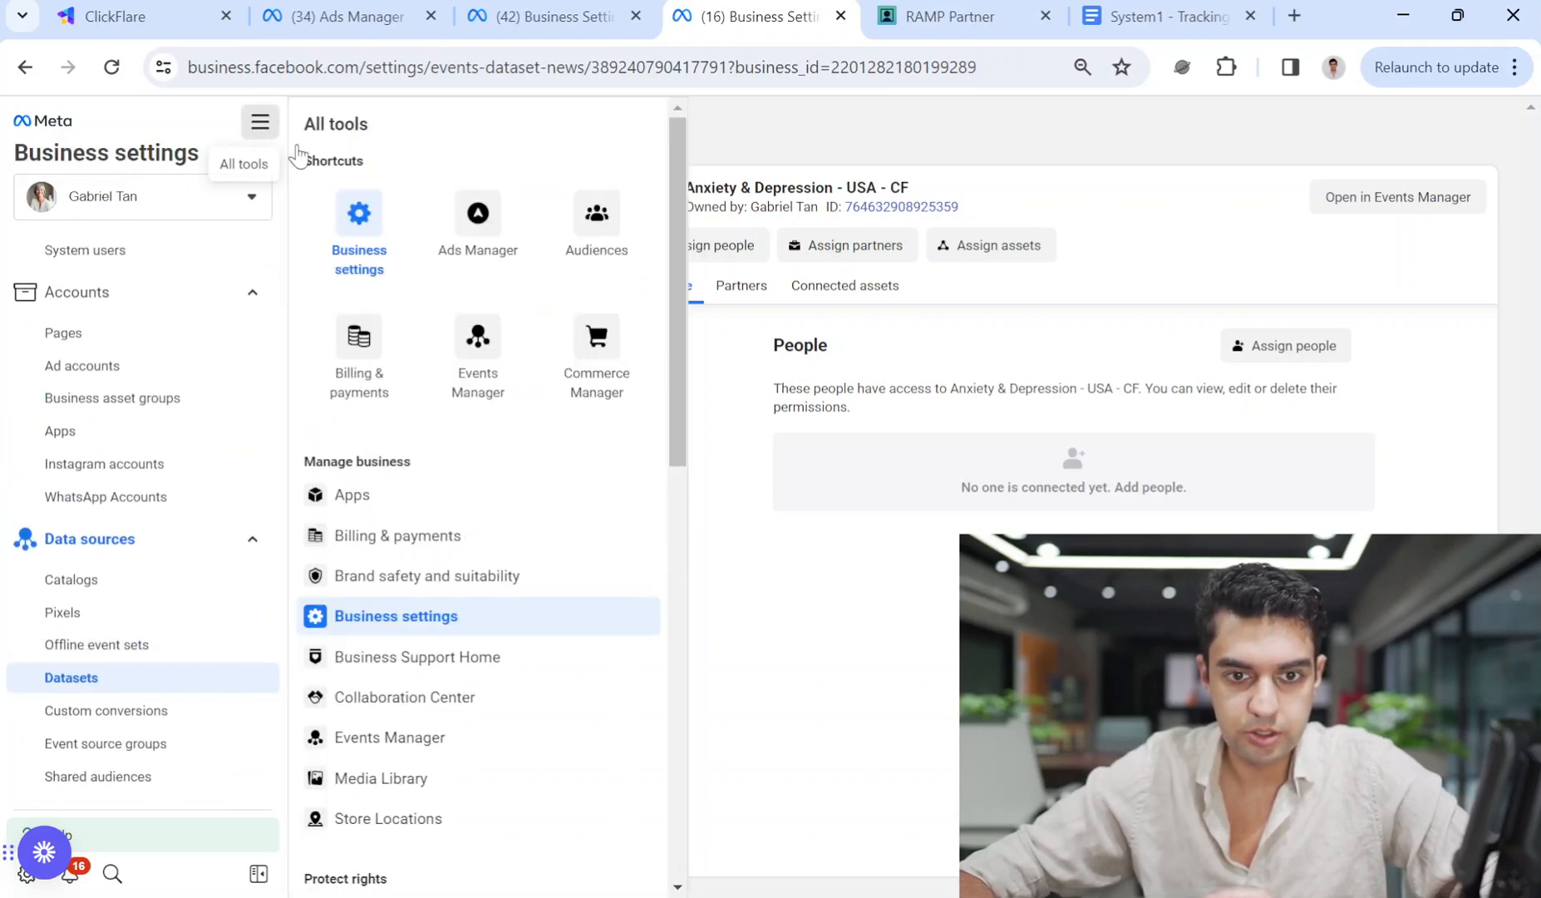
click(260, 122)
click(260, 122)
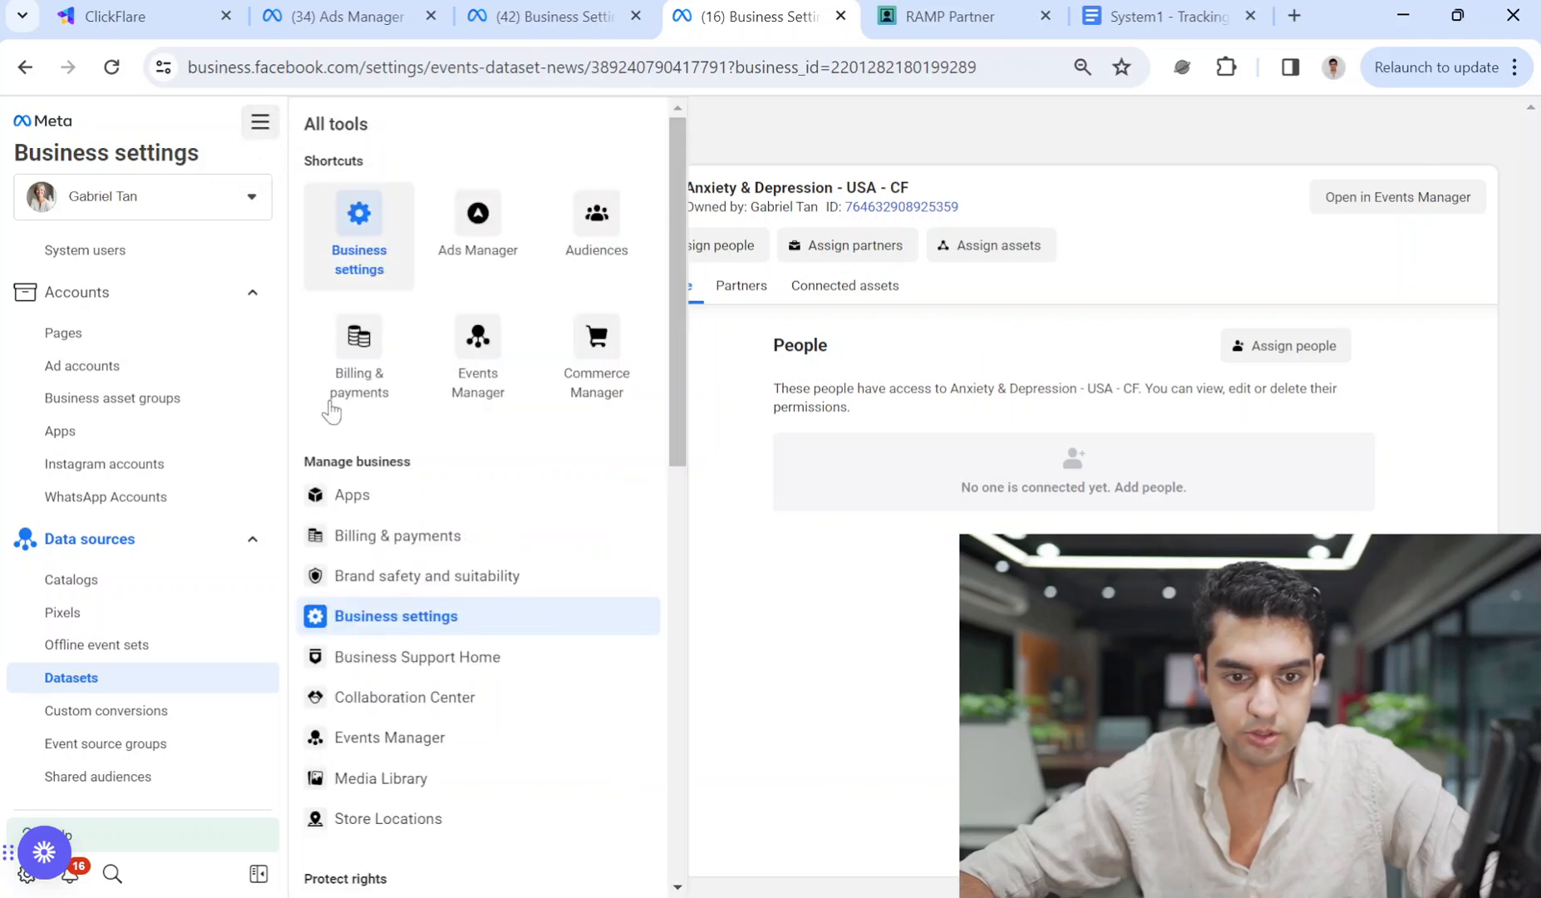
scroll(103, 540, up, 1)
scroll(83, 661, down, 1)
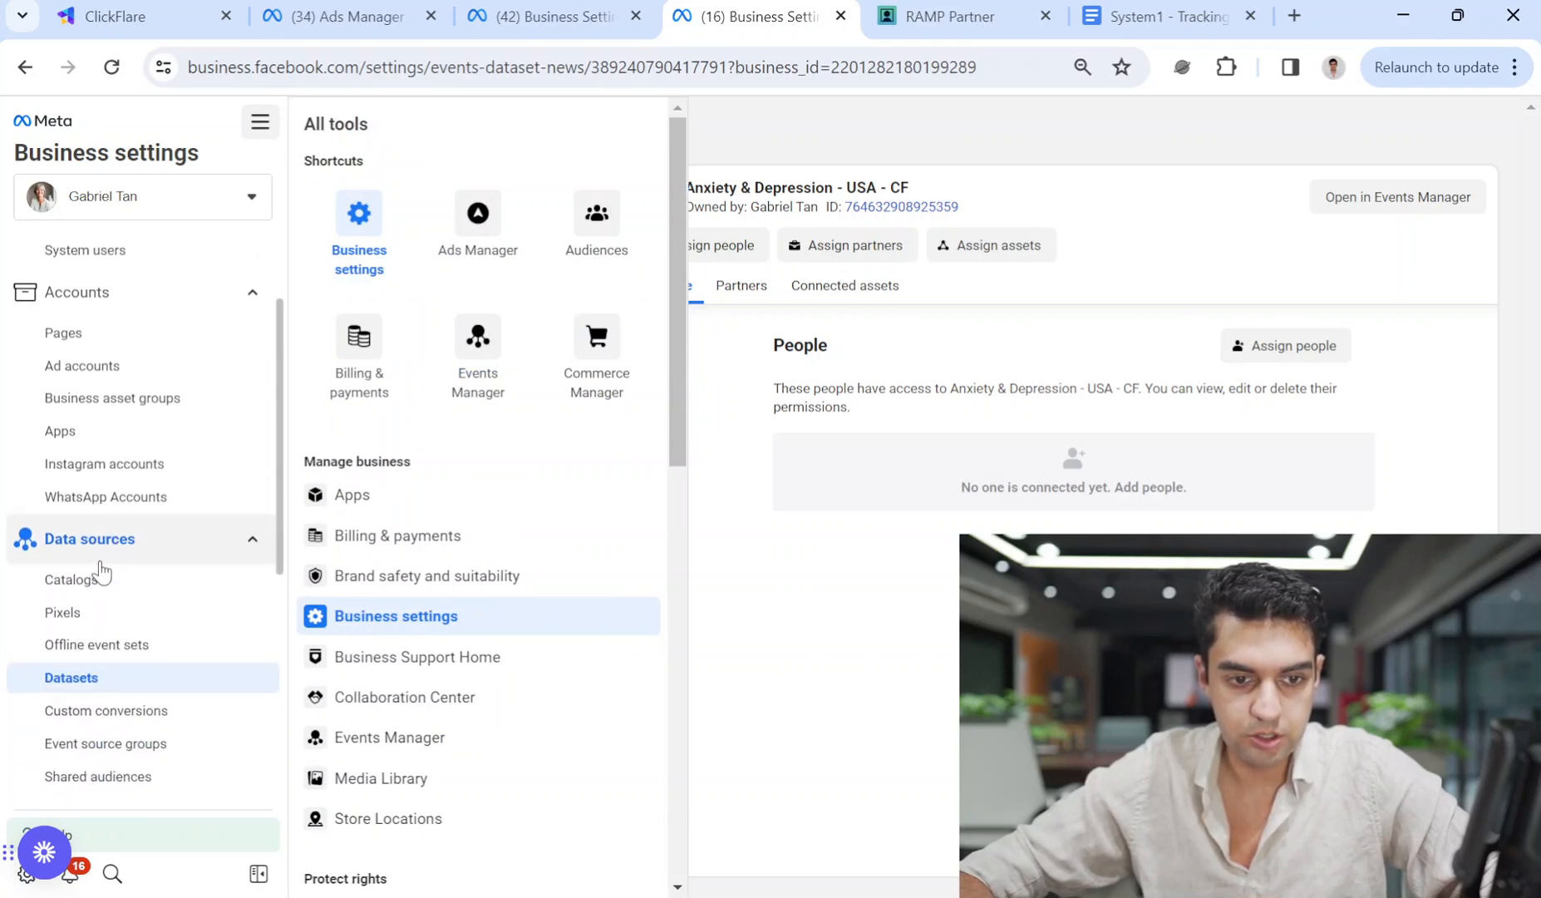
click(80, 680)
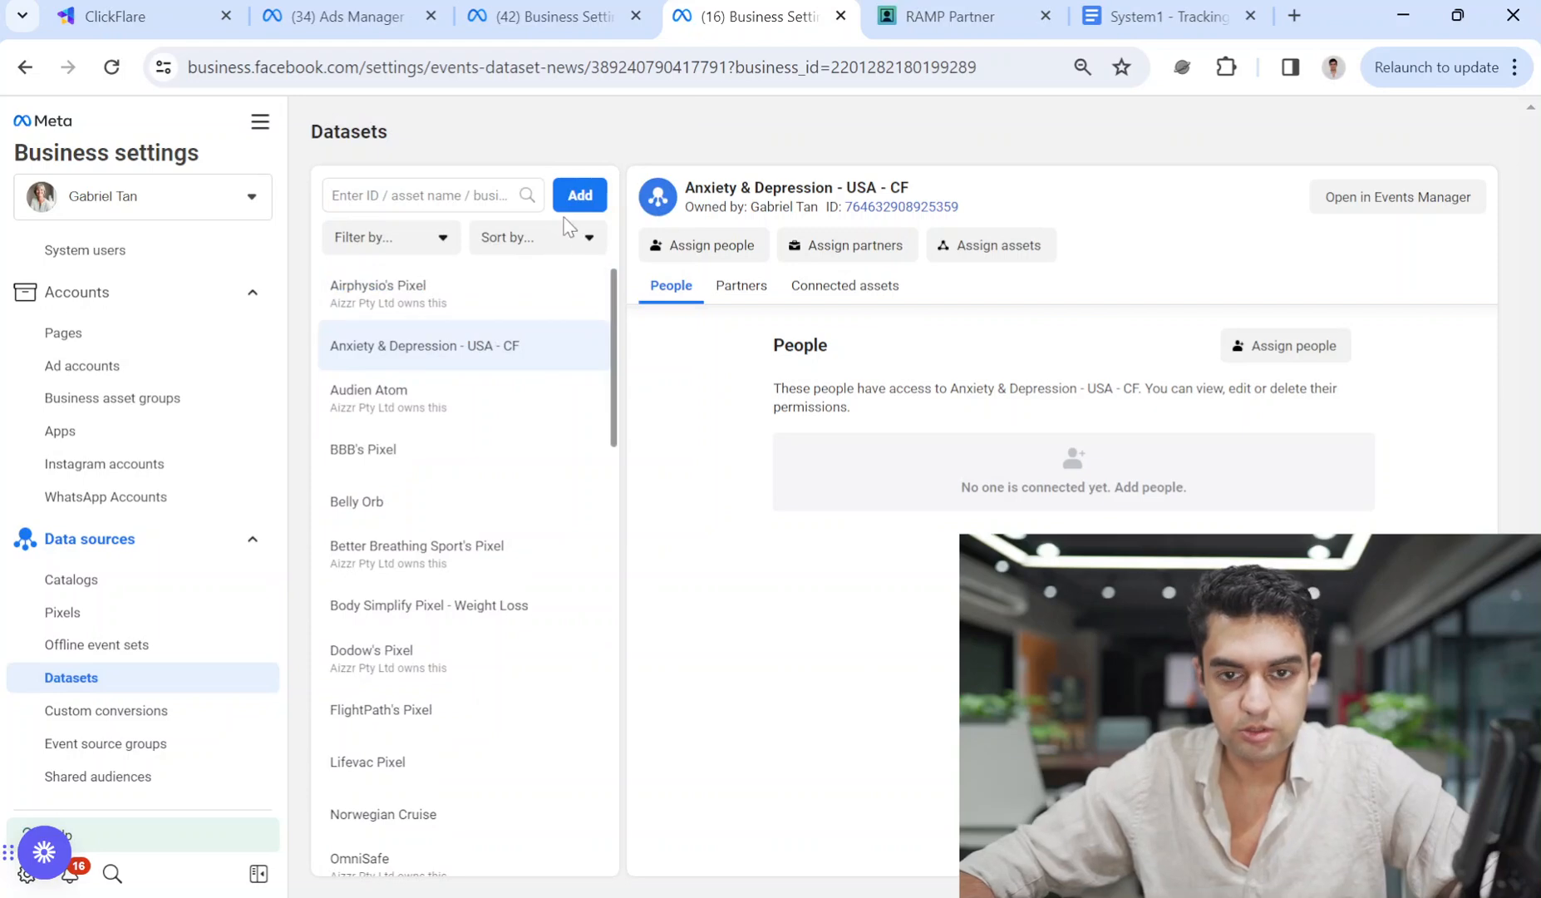
click(577, 204)
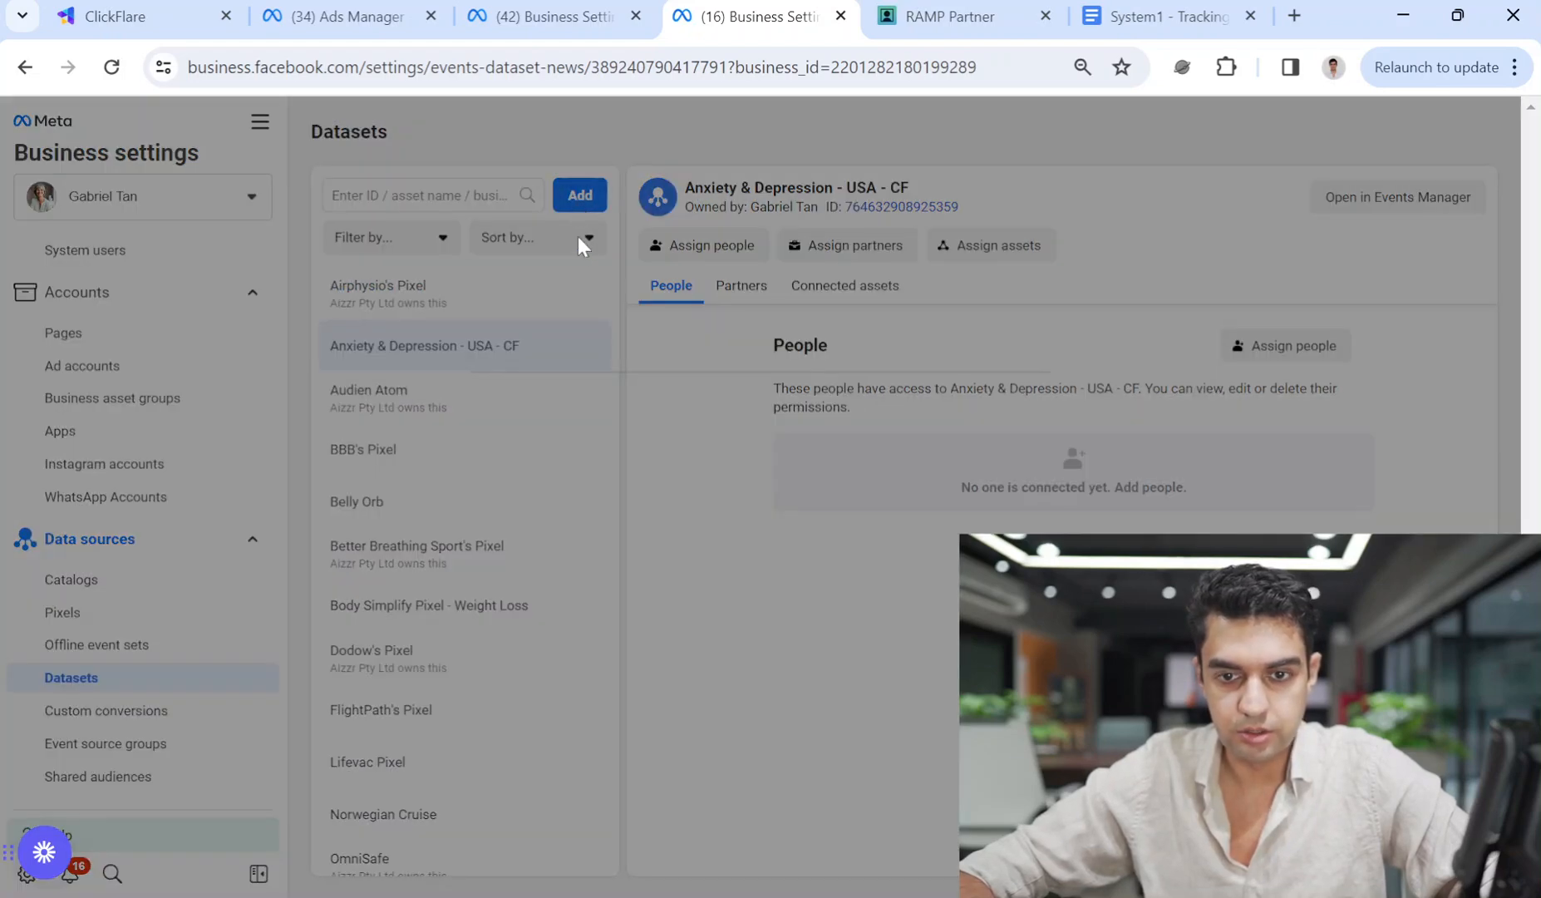
Name the new dataset 'Used Cars - Pakistan - System1' plus the user's name, then view its partners.
click(599, 506)
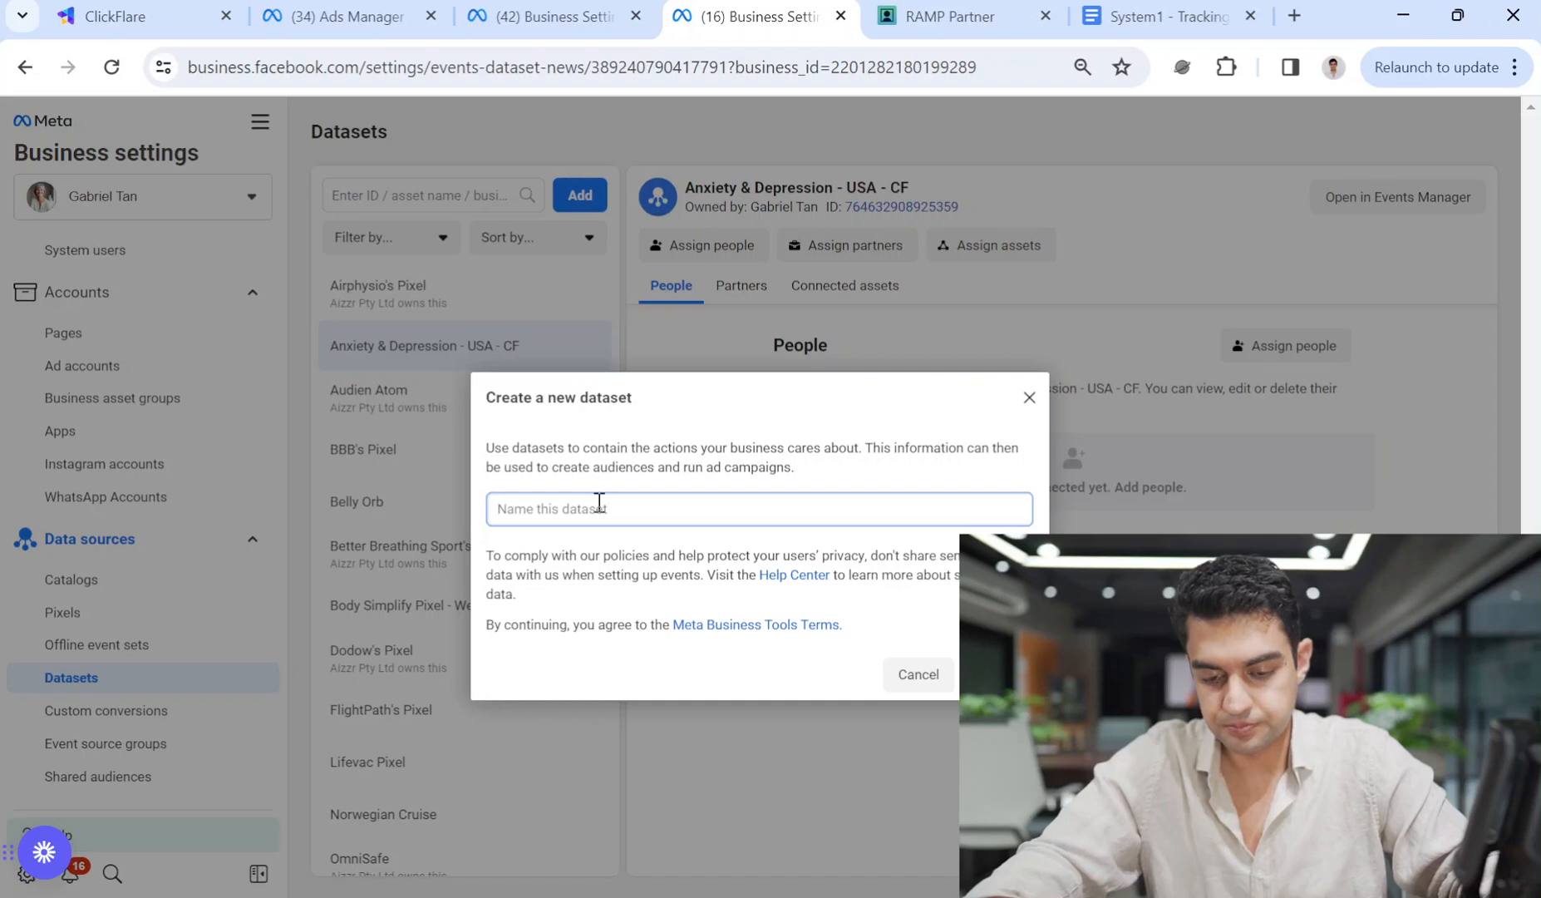
text(Used Cars - Pakistan - S)
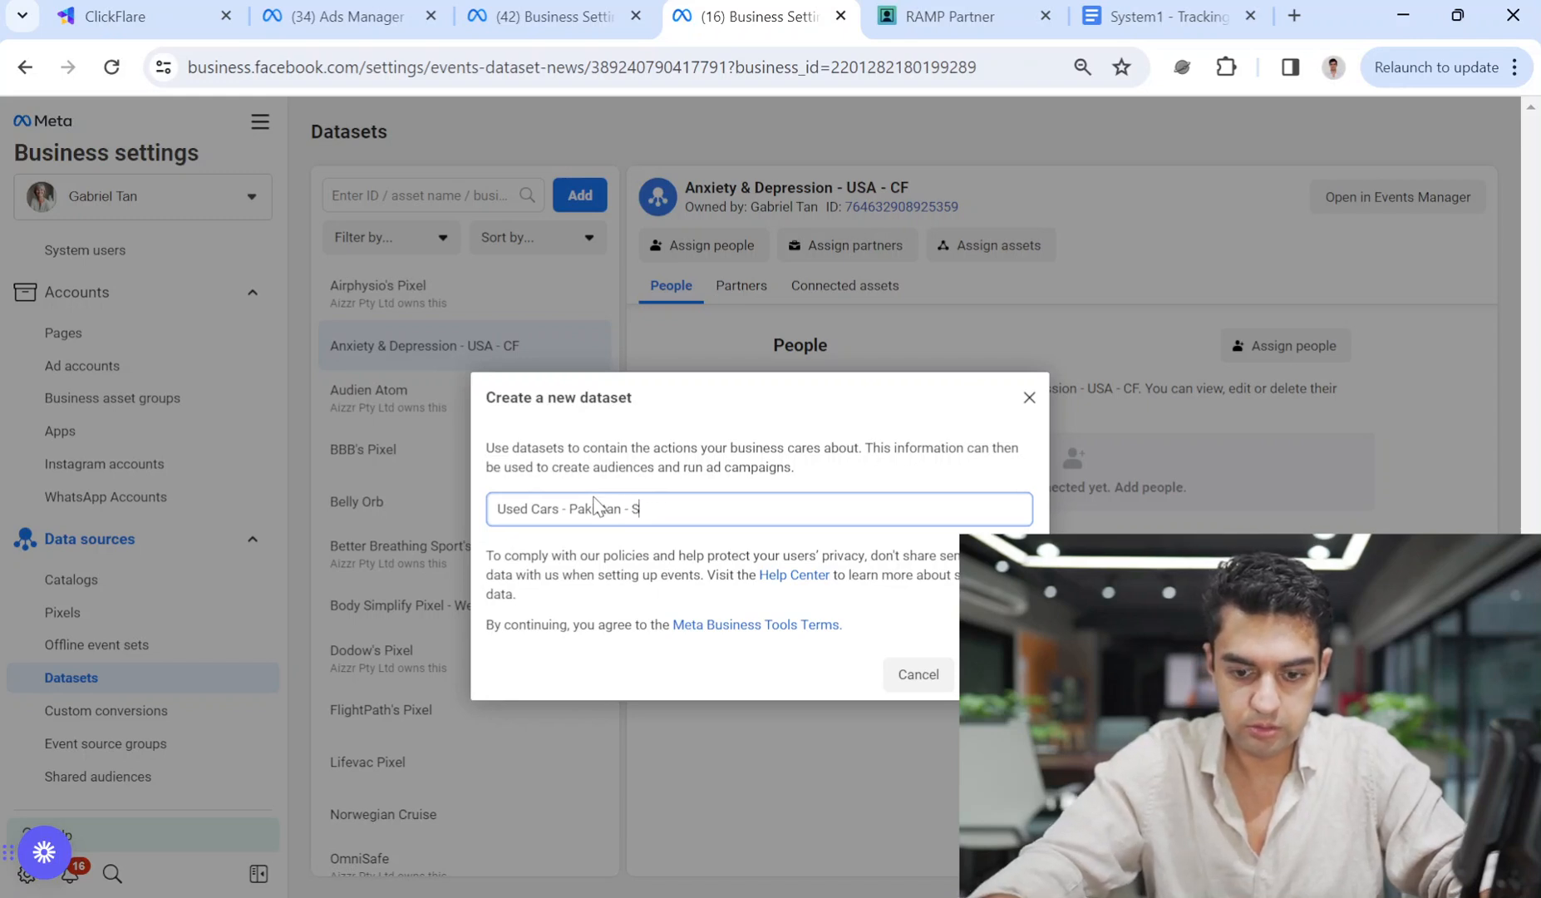
text(ystem1)
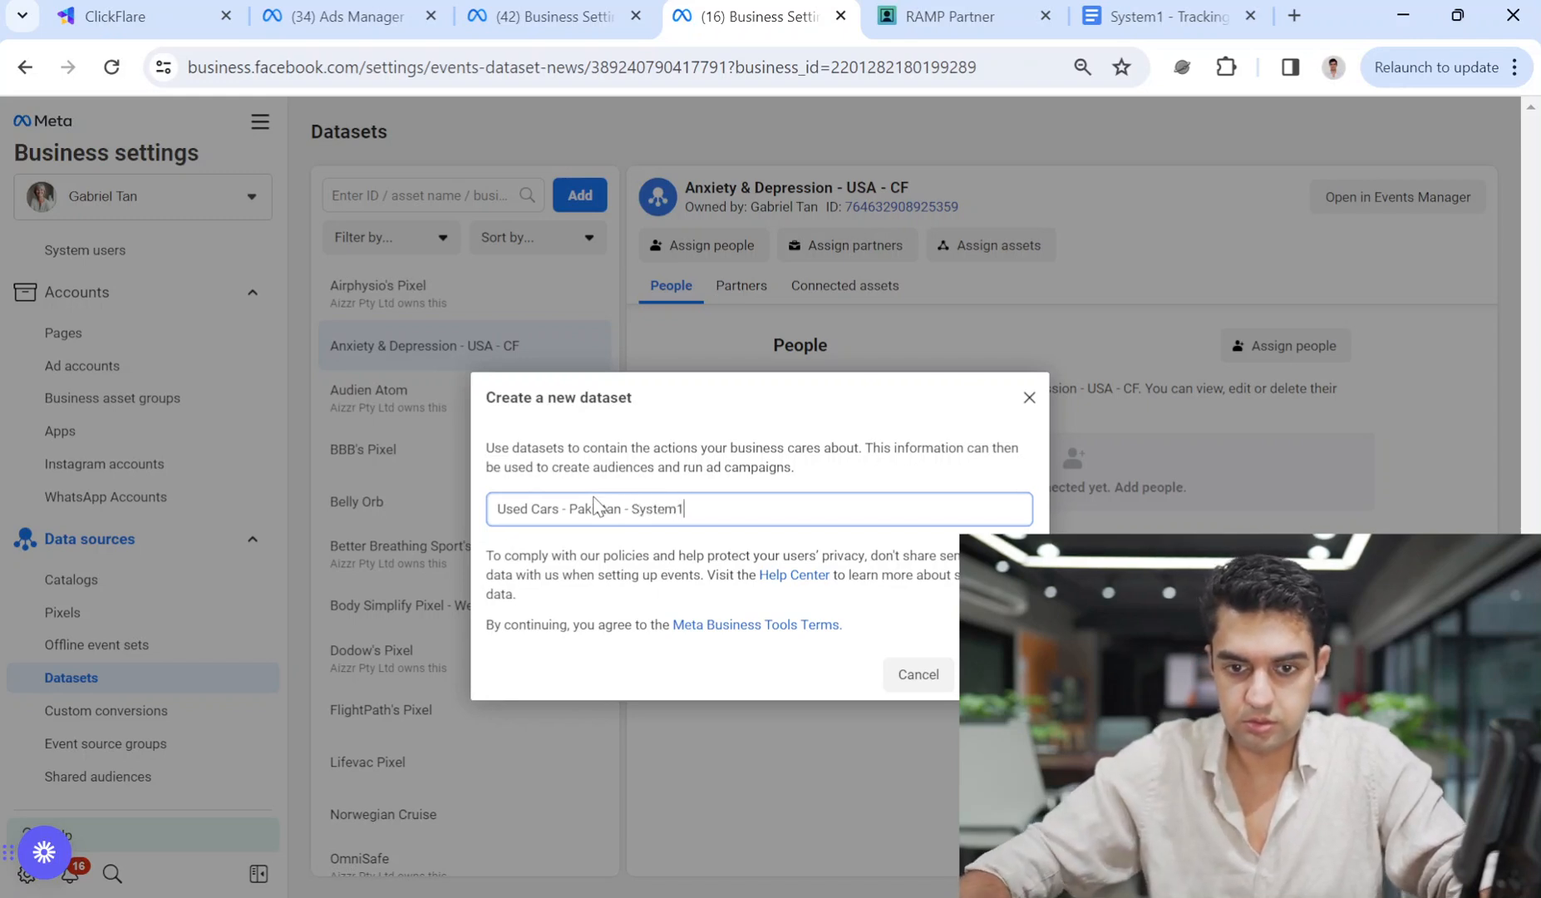
text( - Ashar)
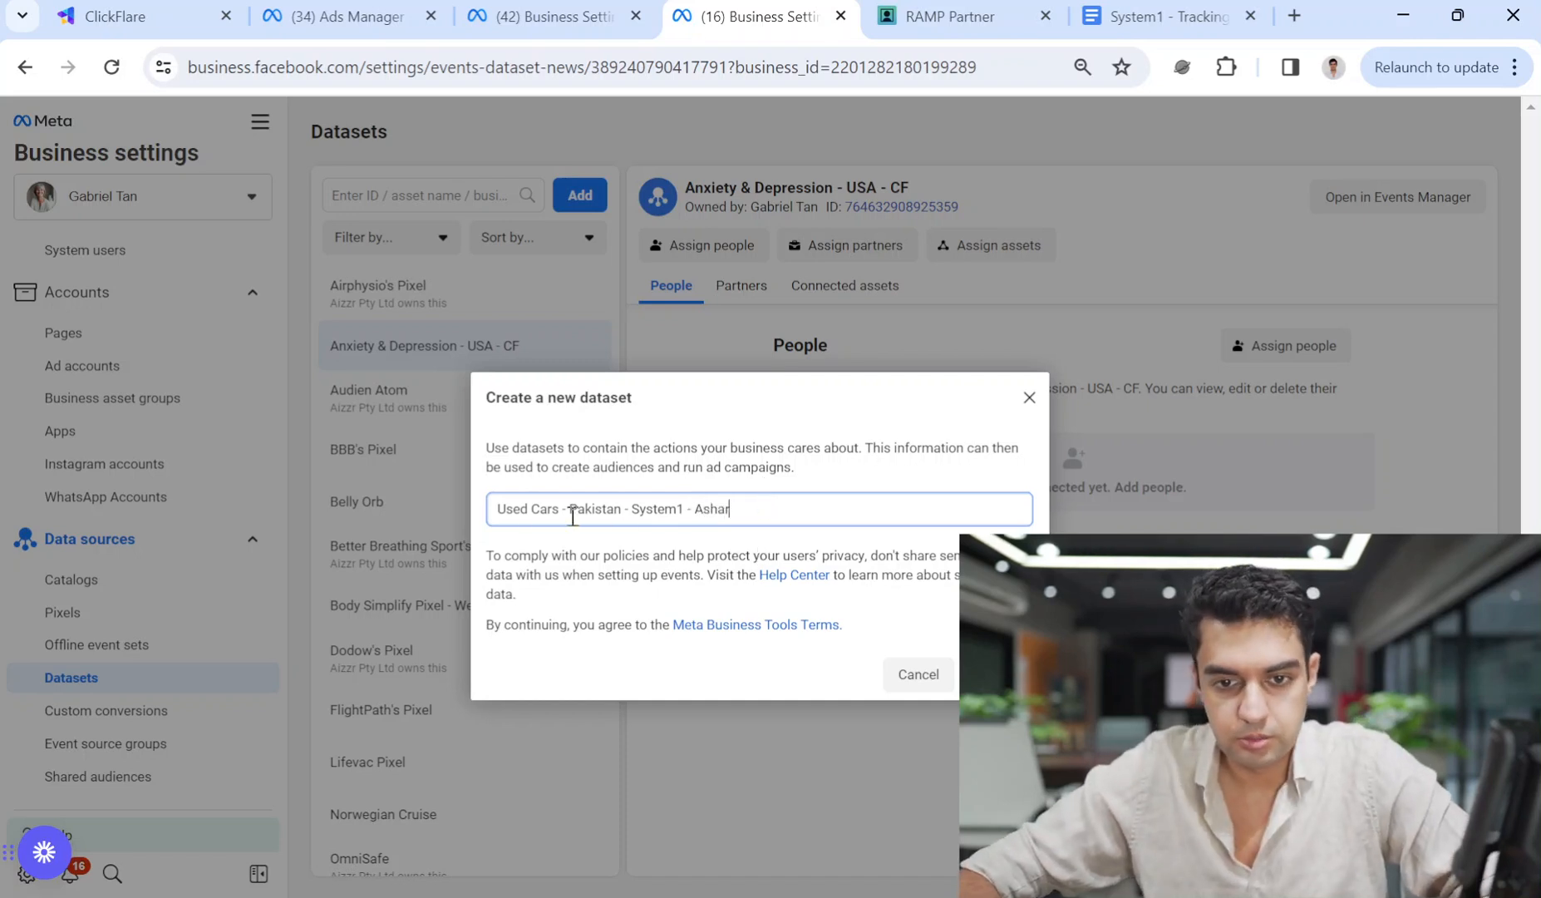
drag(593, 508, 513, 509)
drag(645, 499, 941, 573)
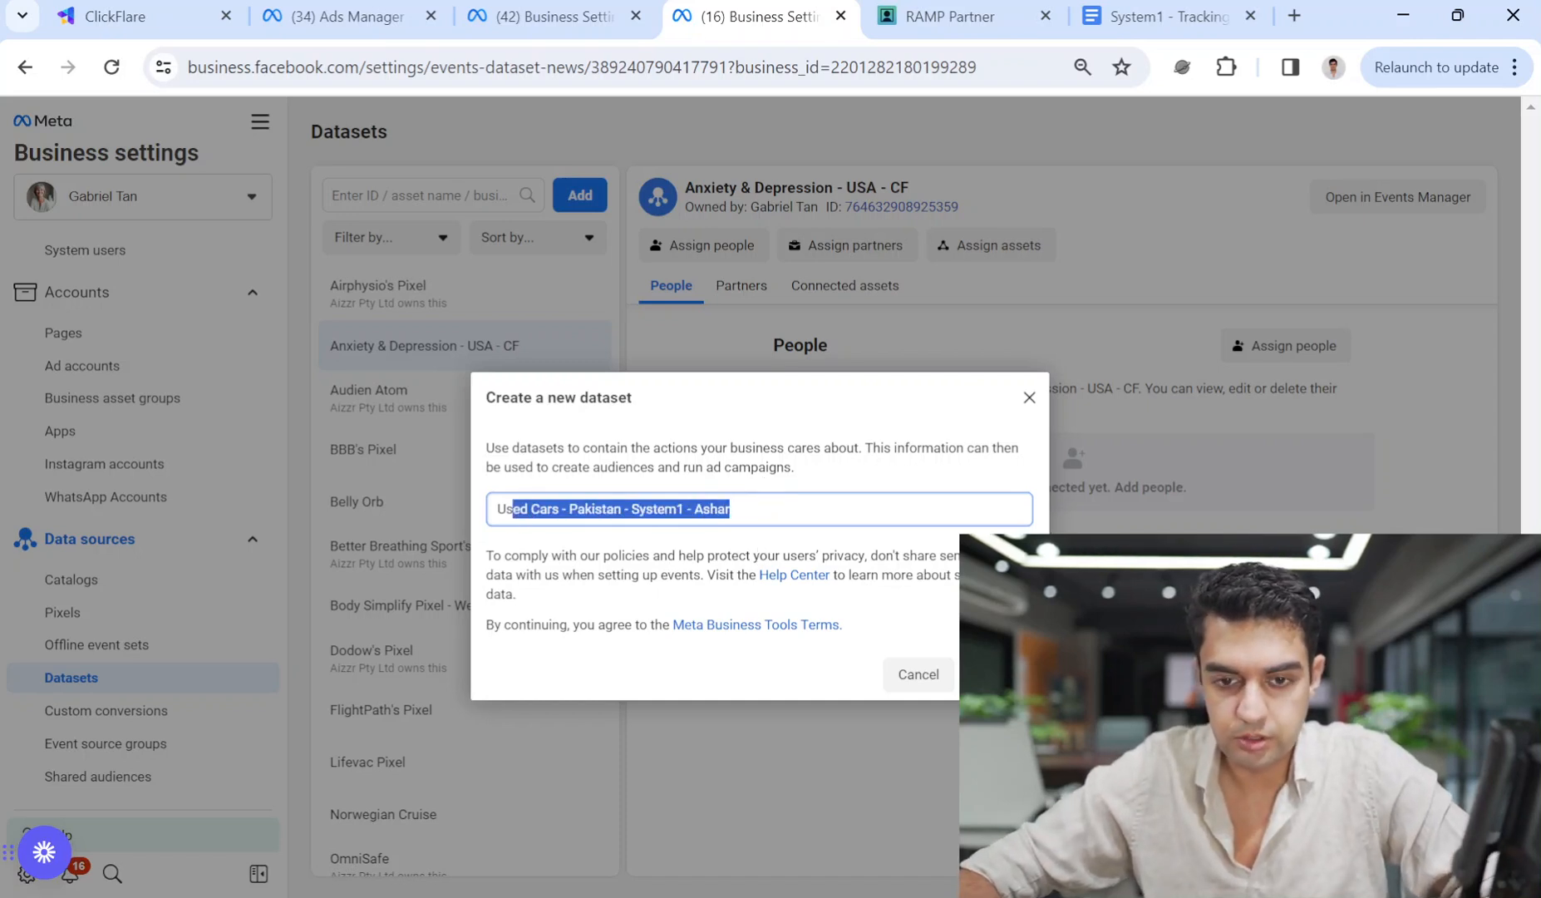
click(997, 674)
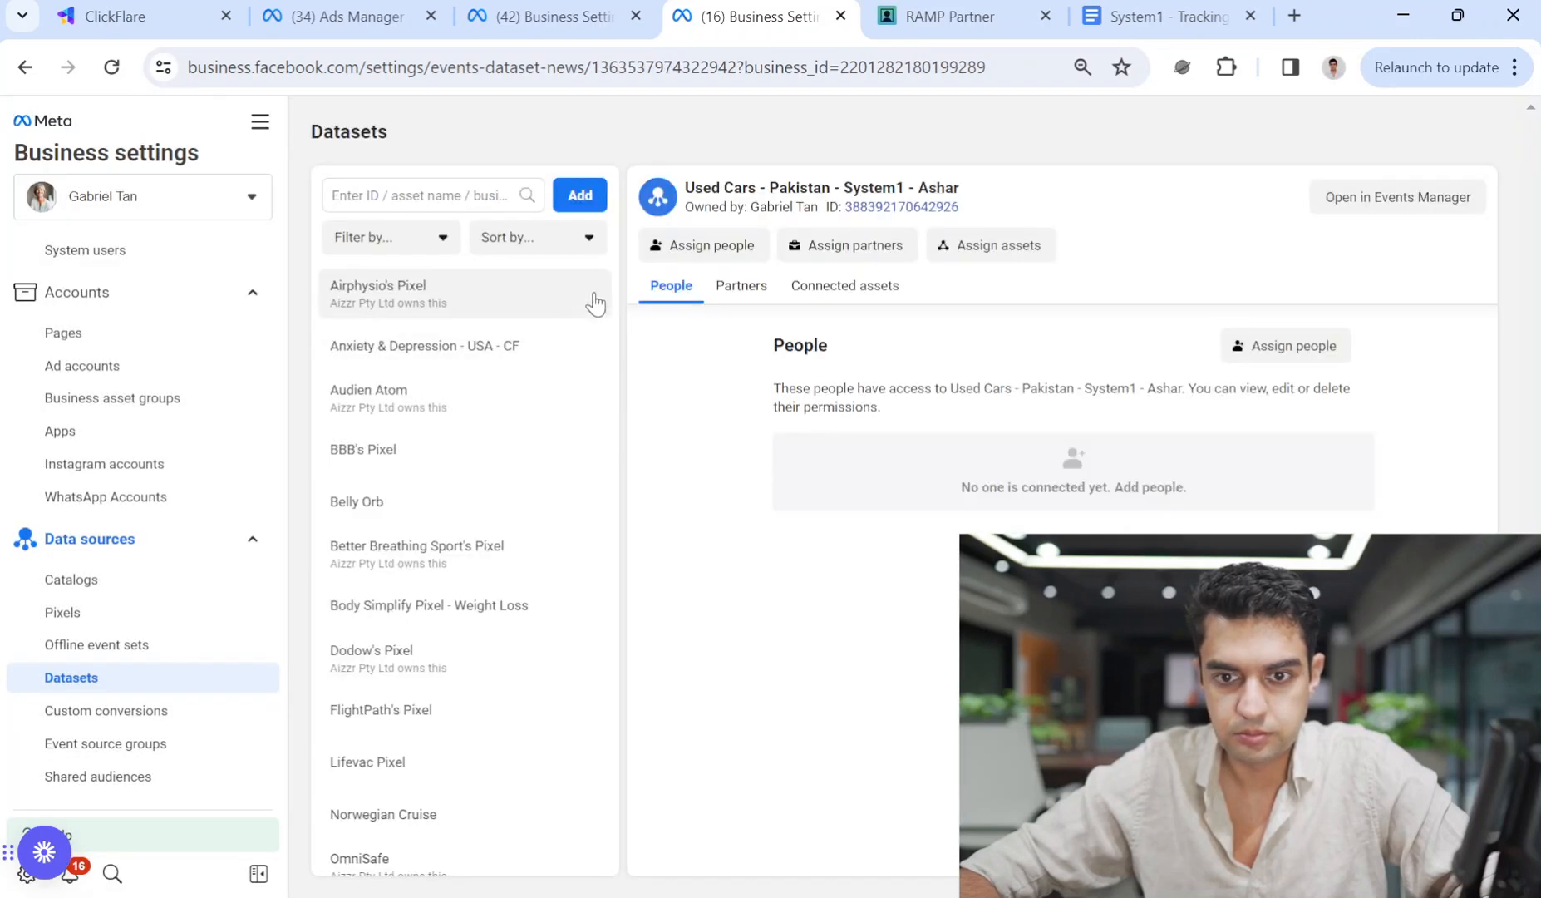
click(753, 287)
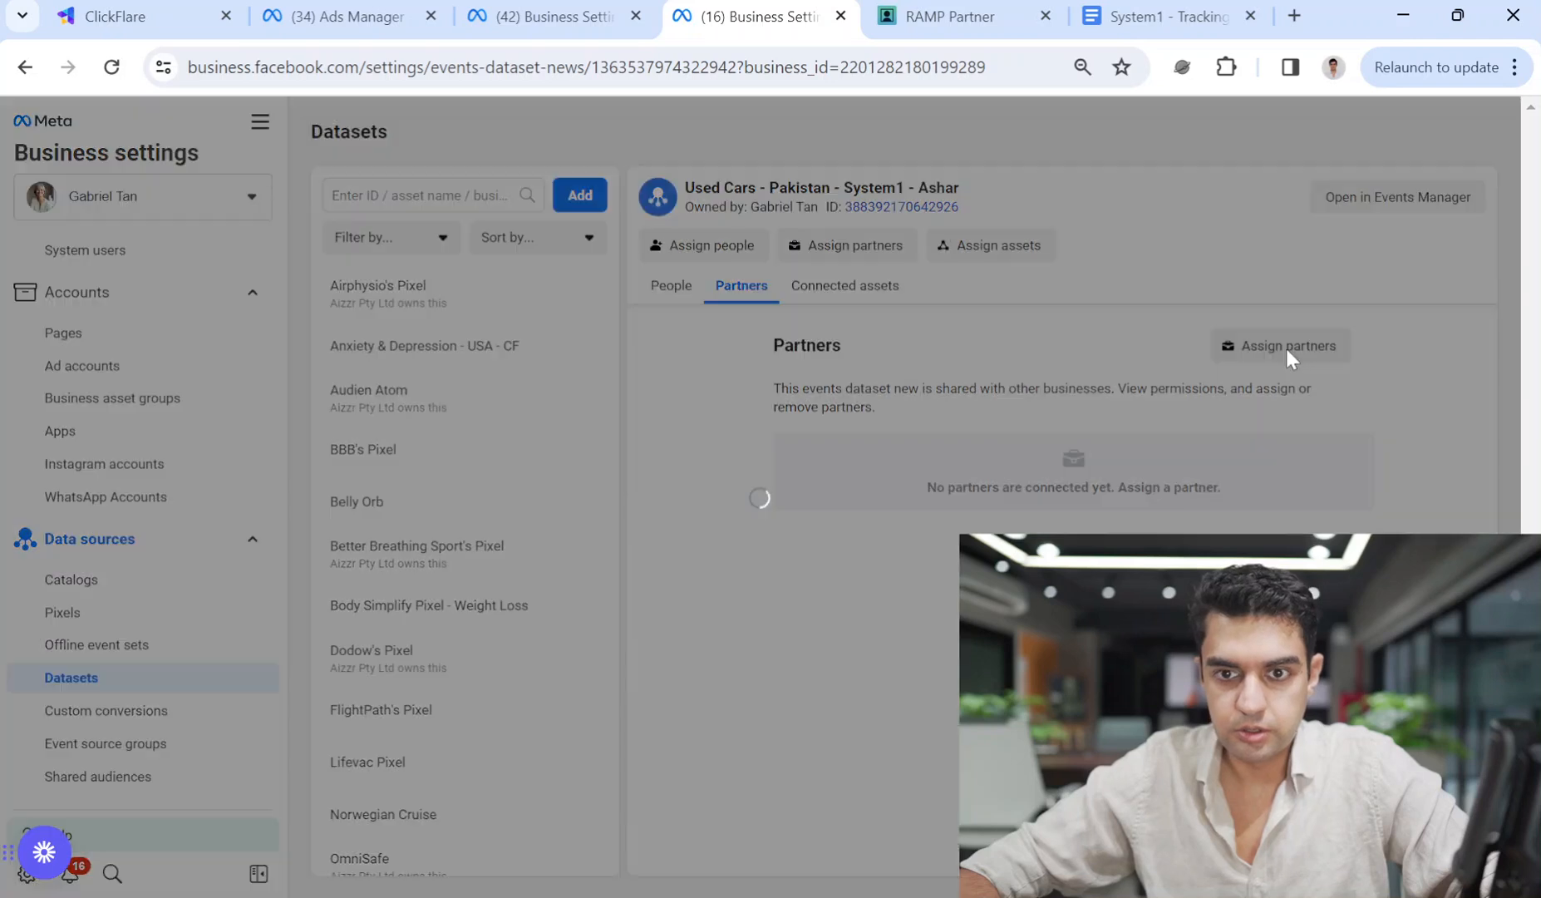
Copy Aizzr Pty Ltd's Business Manager ID from its Business info page.
click(614, 16)
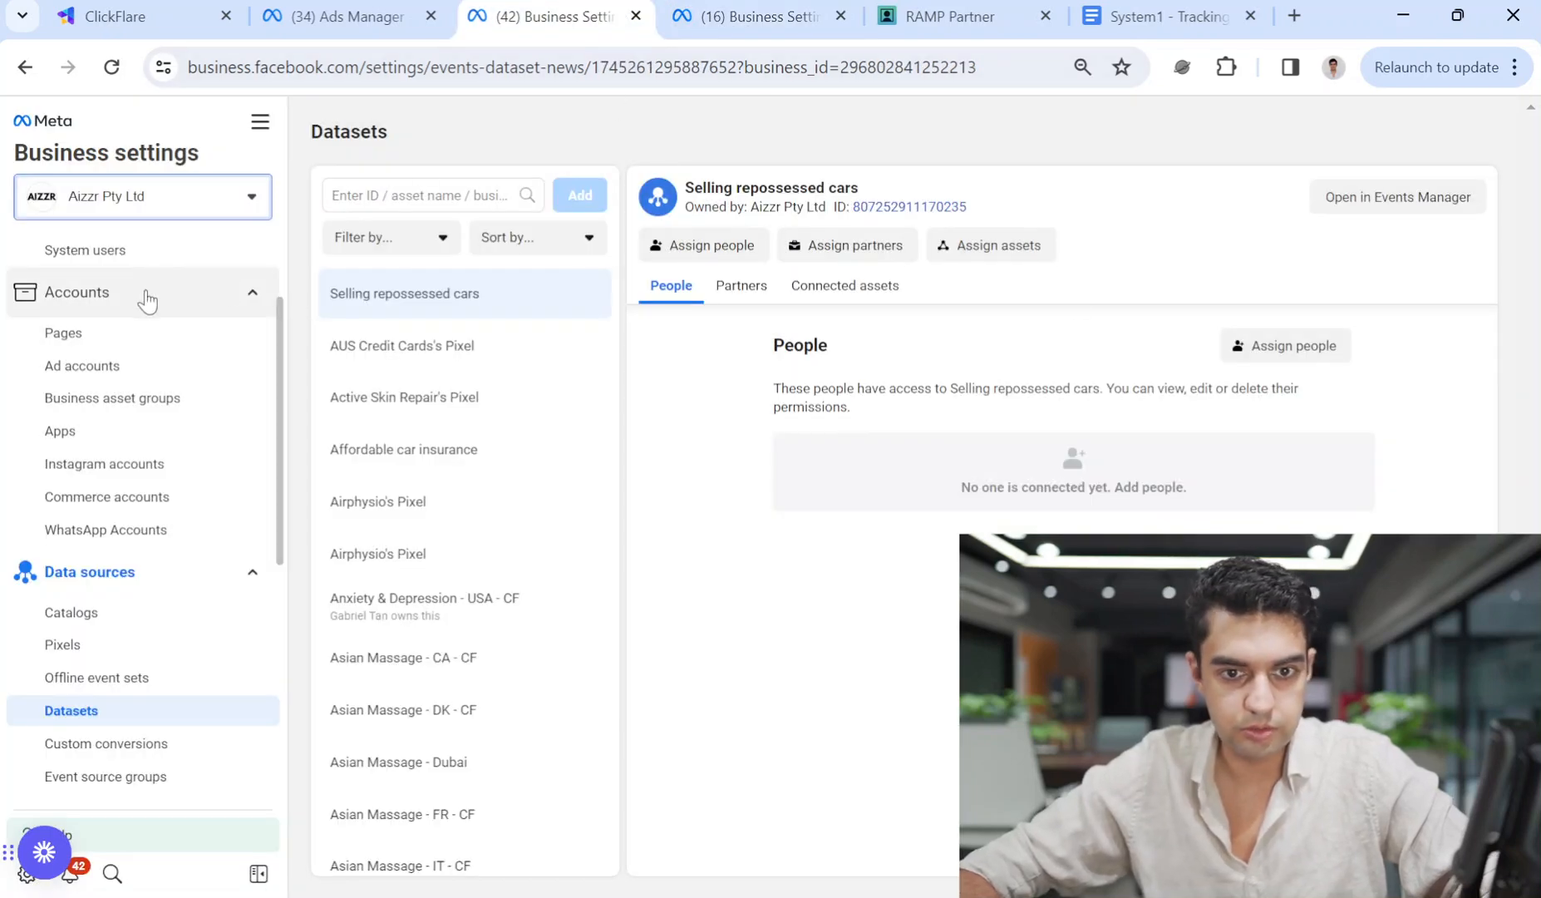
key(ctrl+Tab)
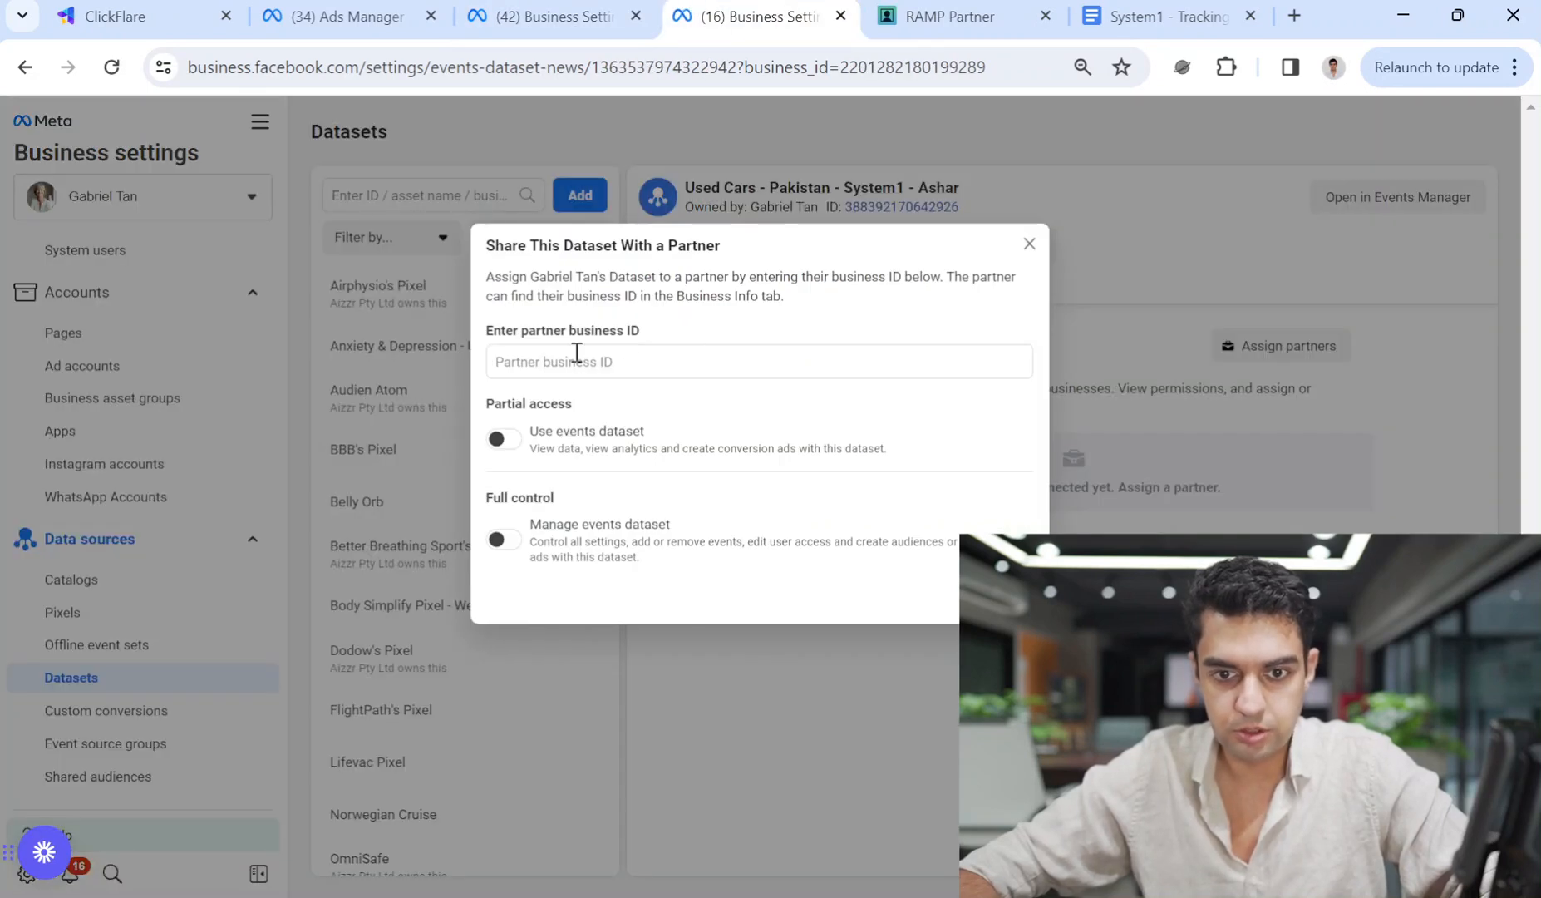
click(556, 16)
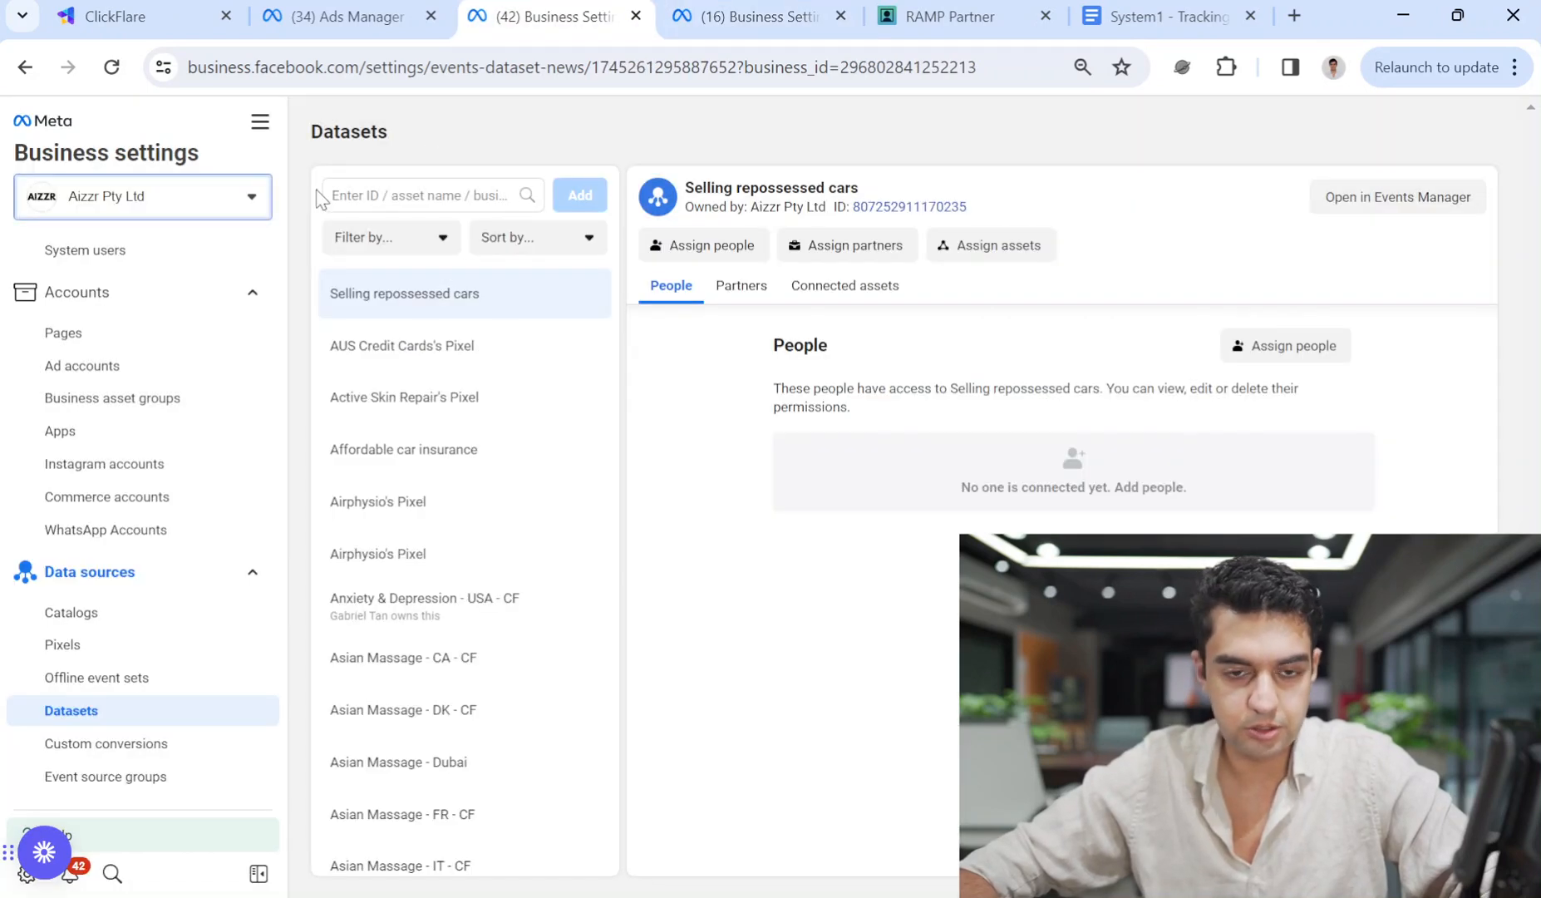
click(122, 366)
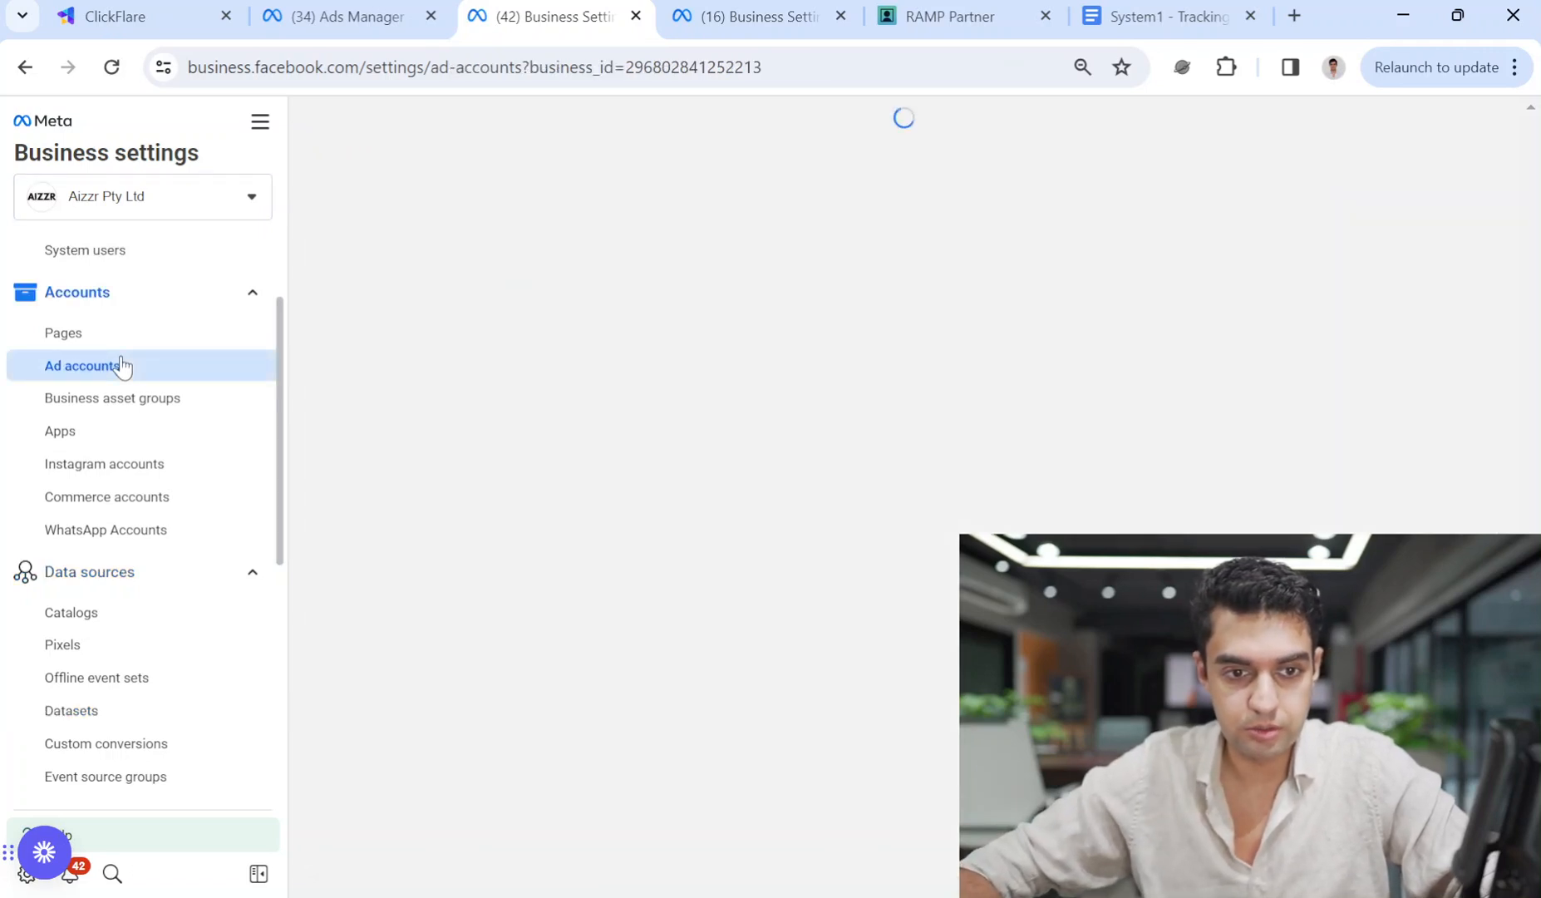
click(261, 121)
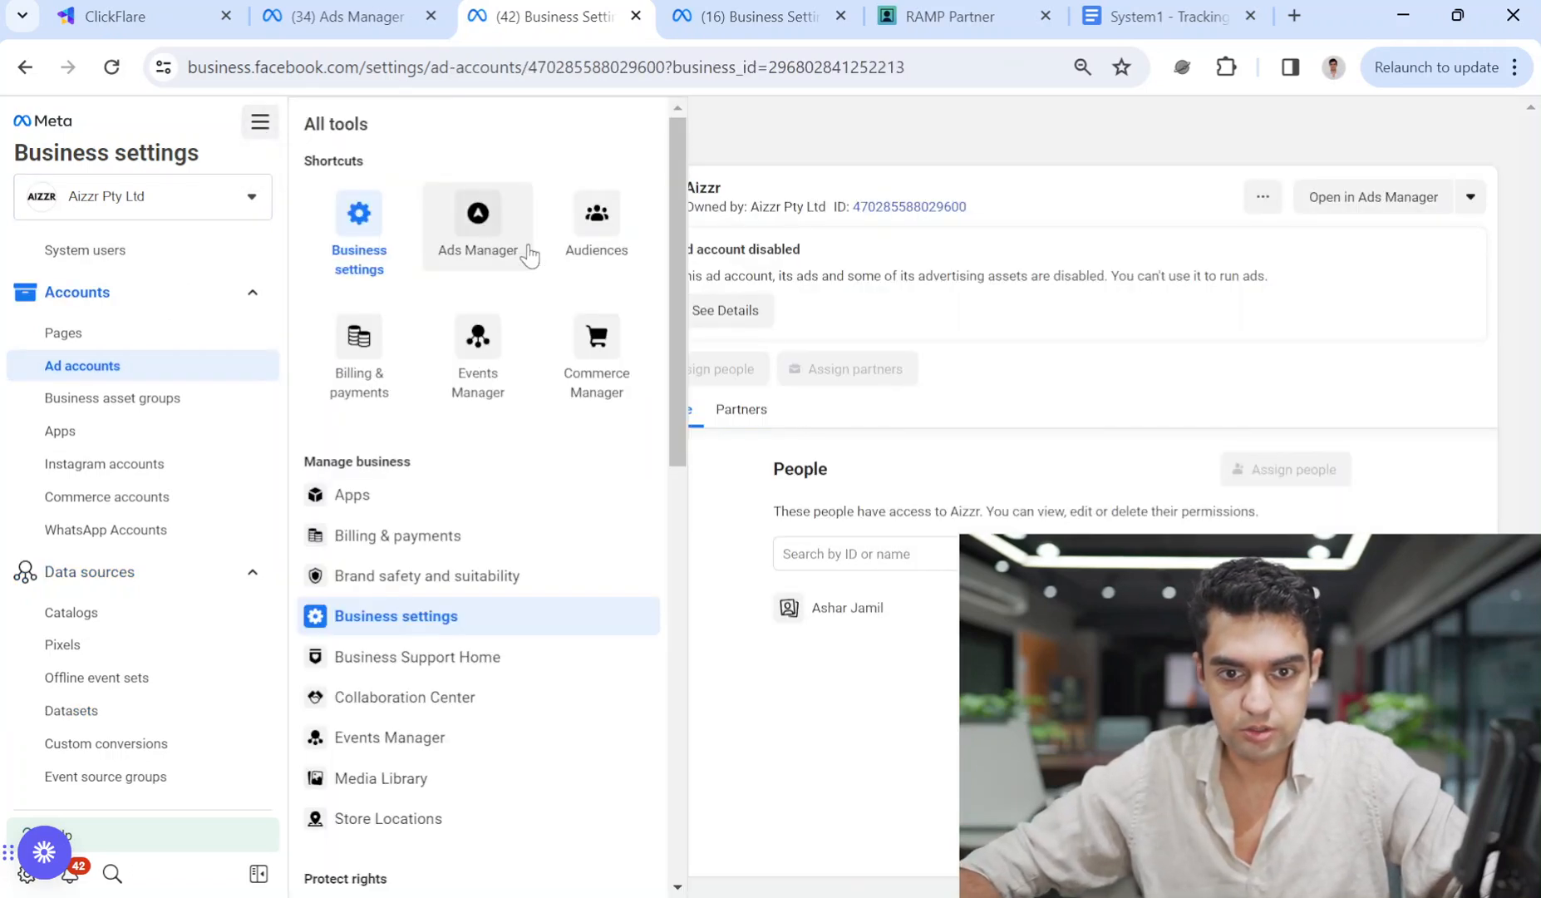
scroll(191, 732, down, 2)
scroll(205, 756, down, 5)
click(203, 741)
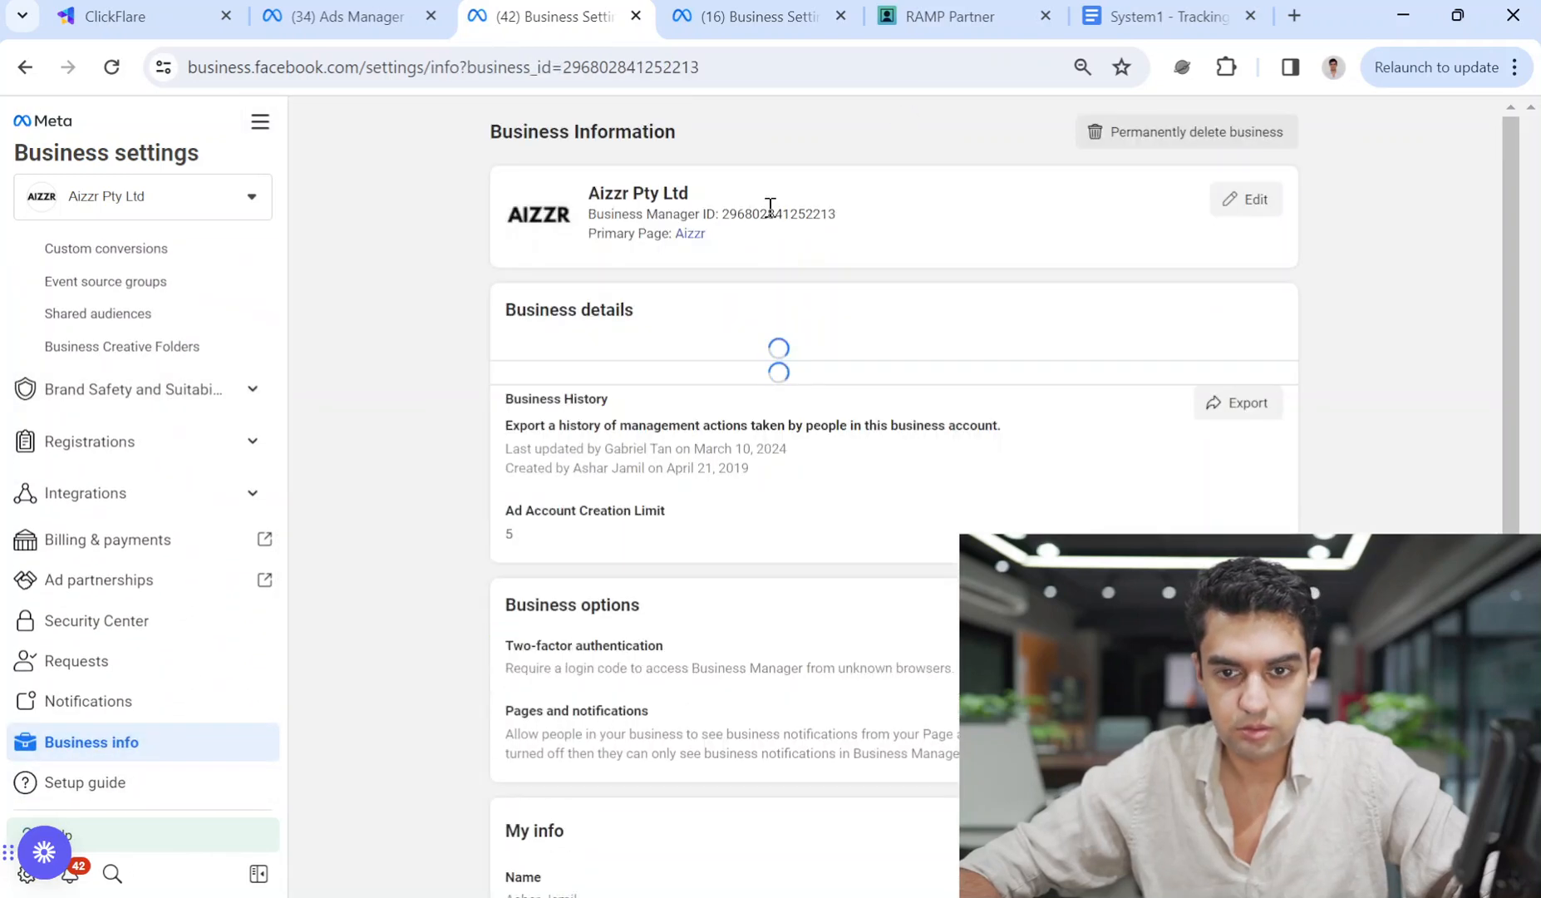
drag(831, 214, 721, 214)
key(ctrl+c)
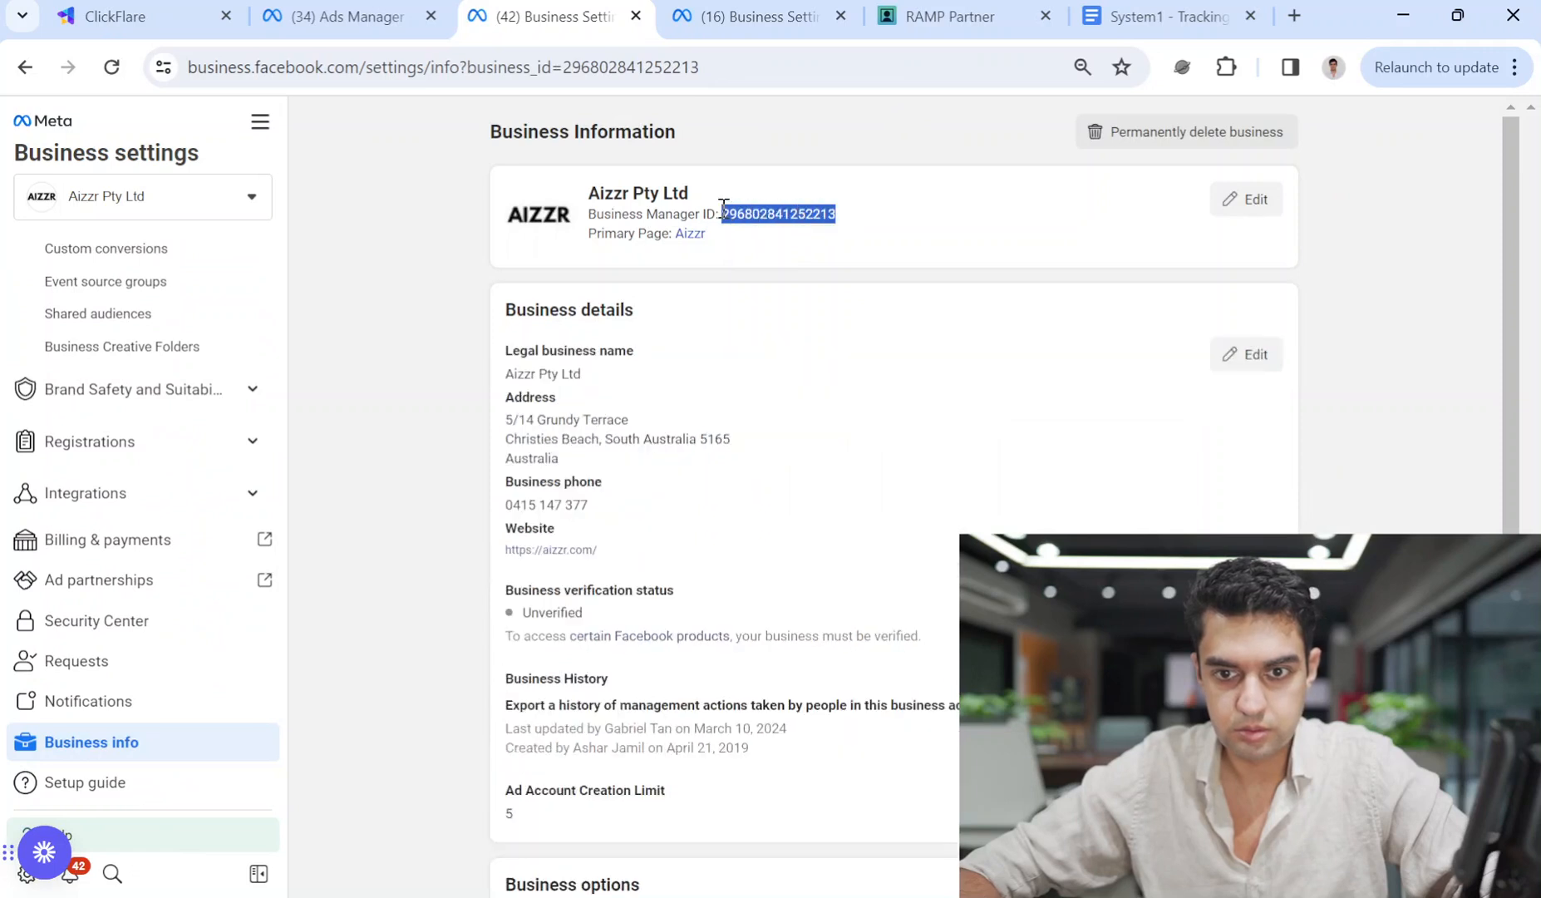
Paste the ID as dataset partner with Manage events dataset full control, and confirm.
click(752, 16)
key(ctrl+v)
click(503, 551)
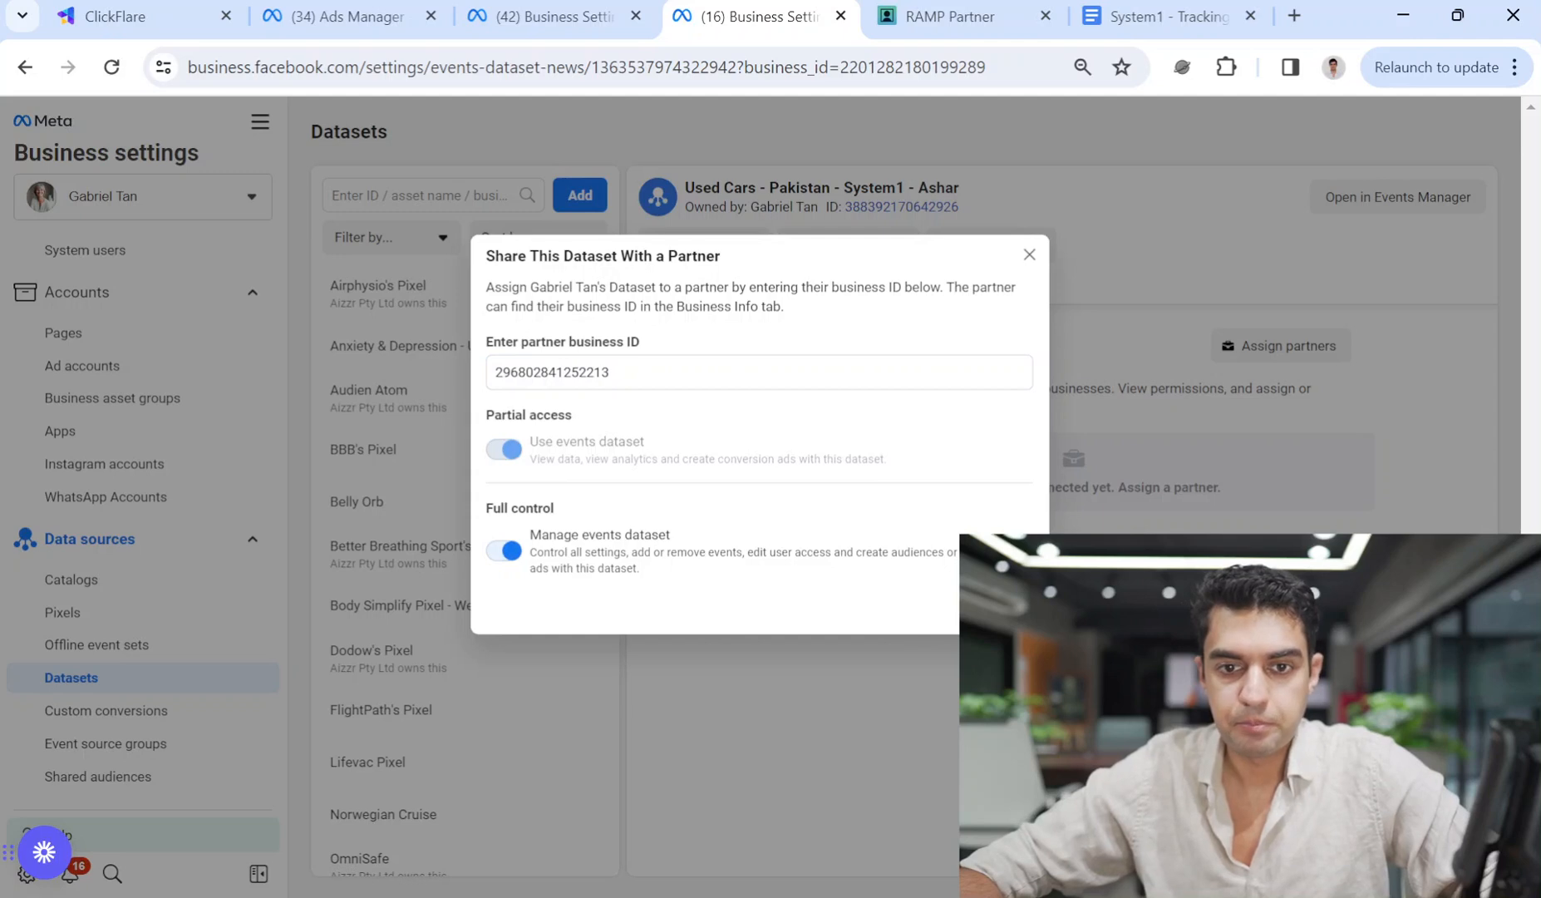
click(1005, 609)
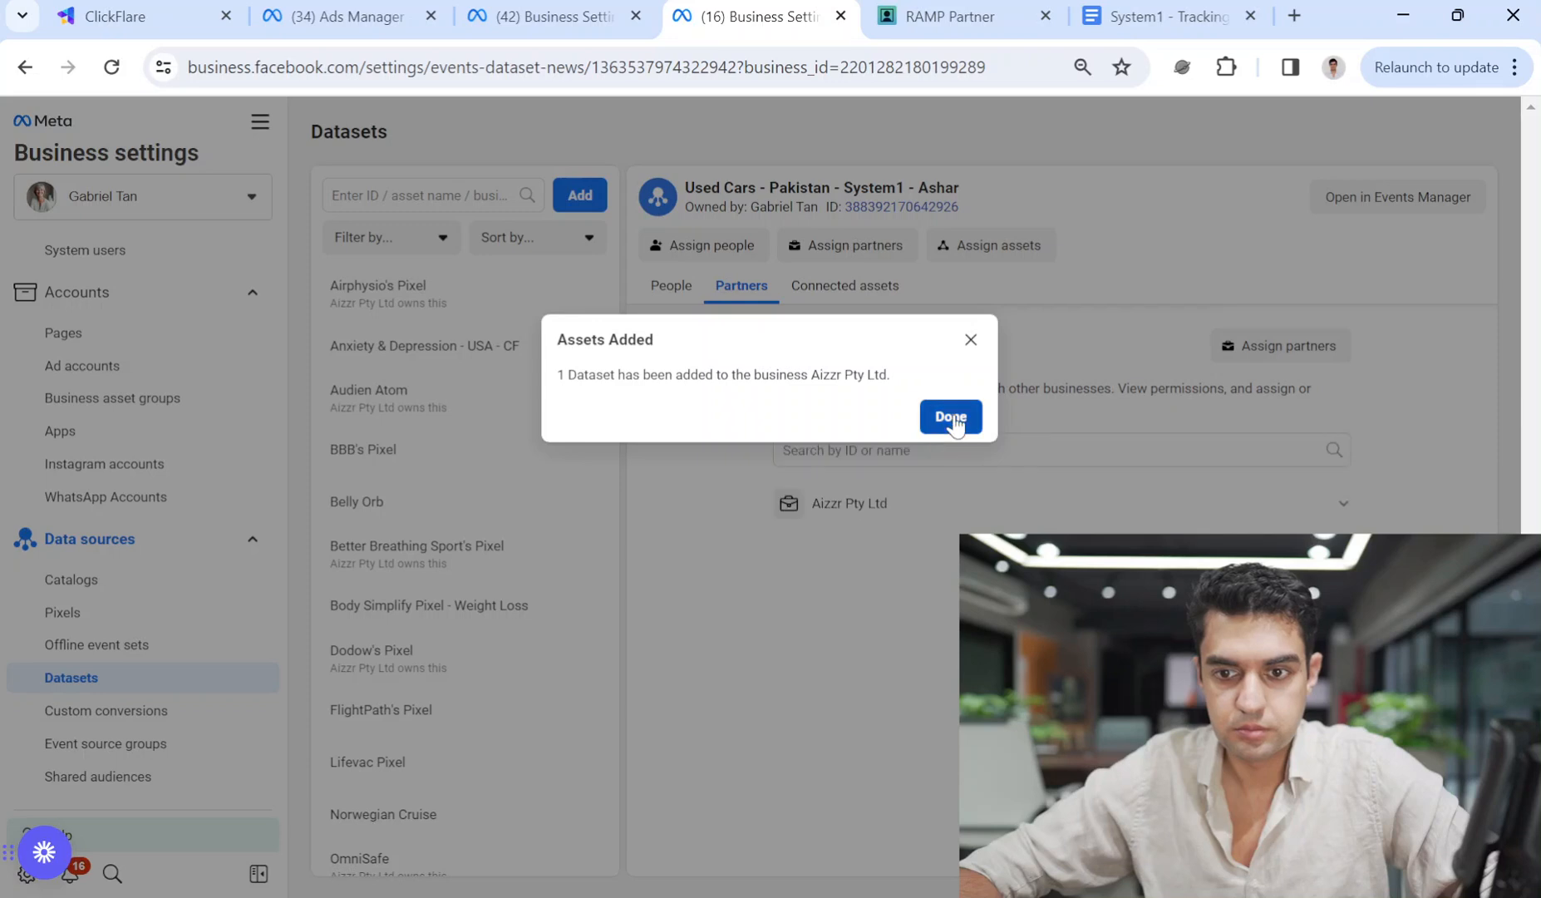
click(951, 417)
Check the dataset's People, Partners and Connected assets tabs for Aizzr Pty Ltd, then return to ClickFlare.
click(673, 286)
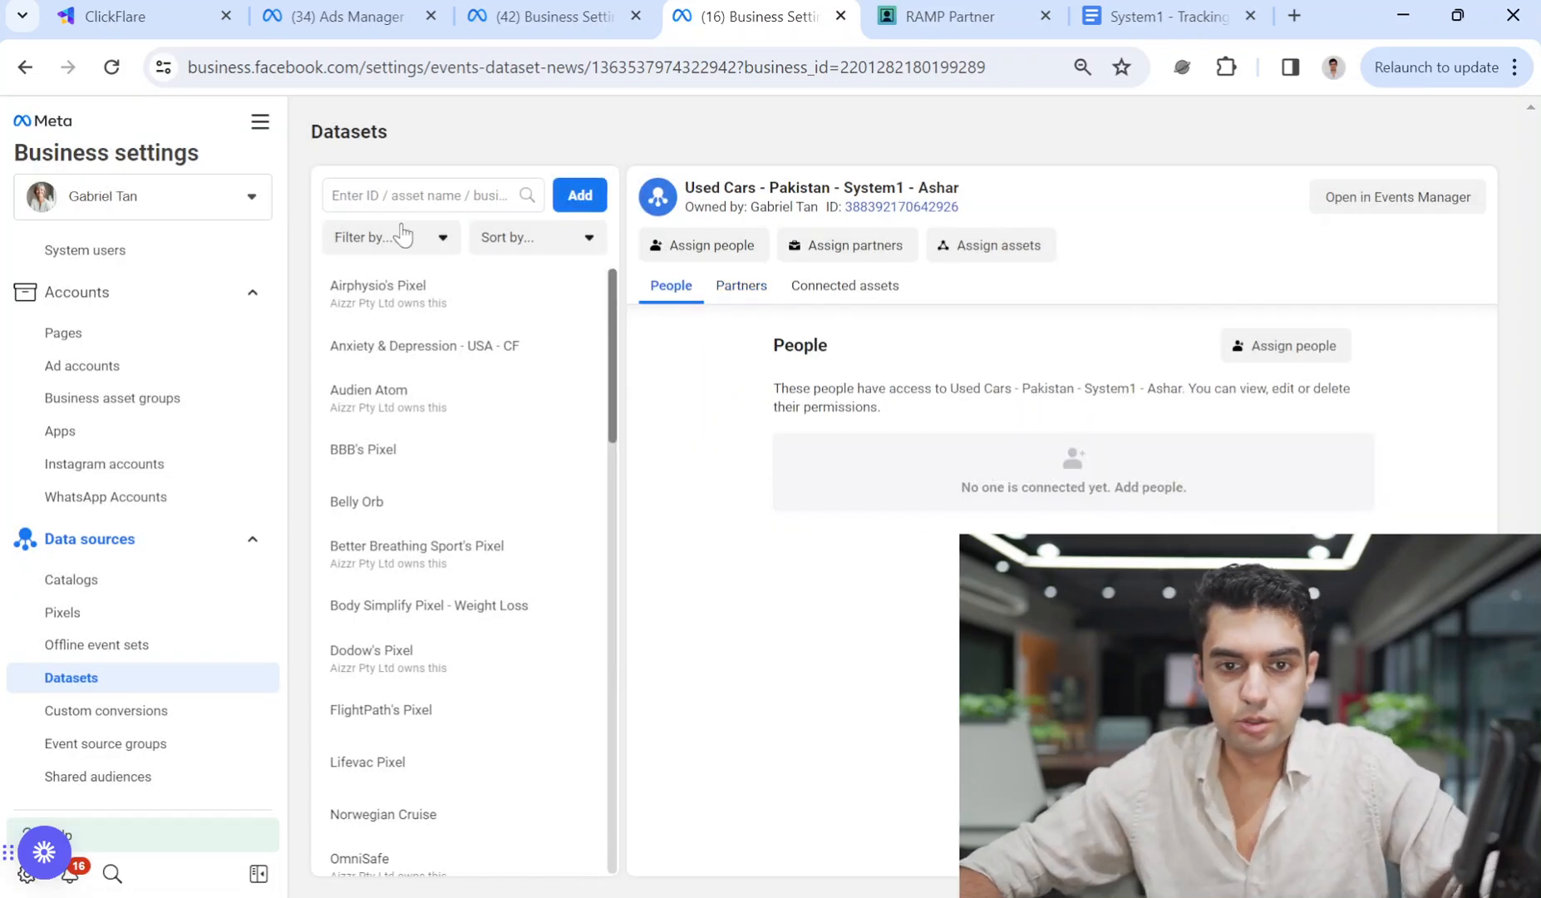
click(761, 289)
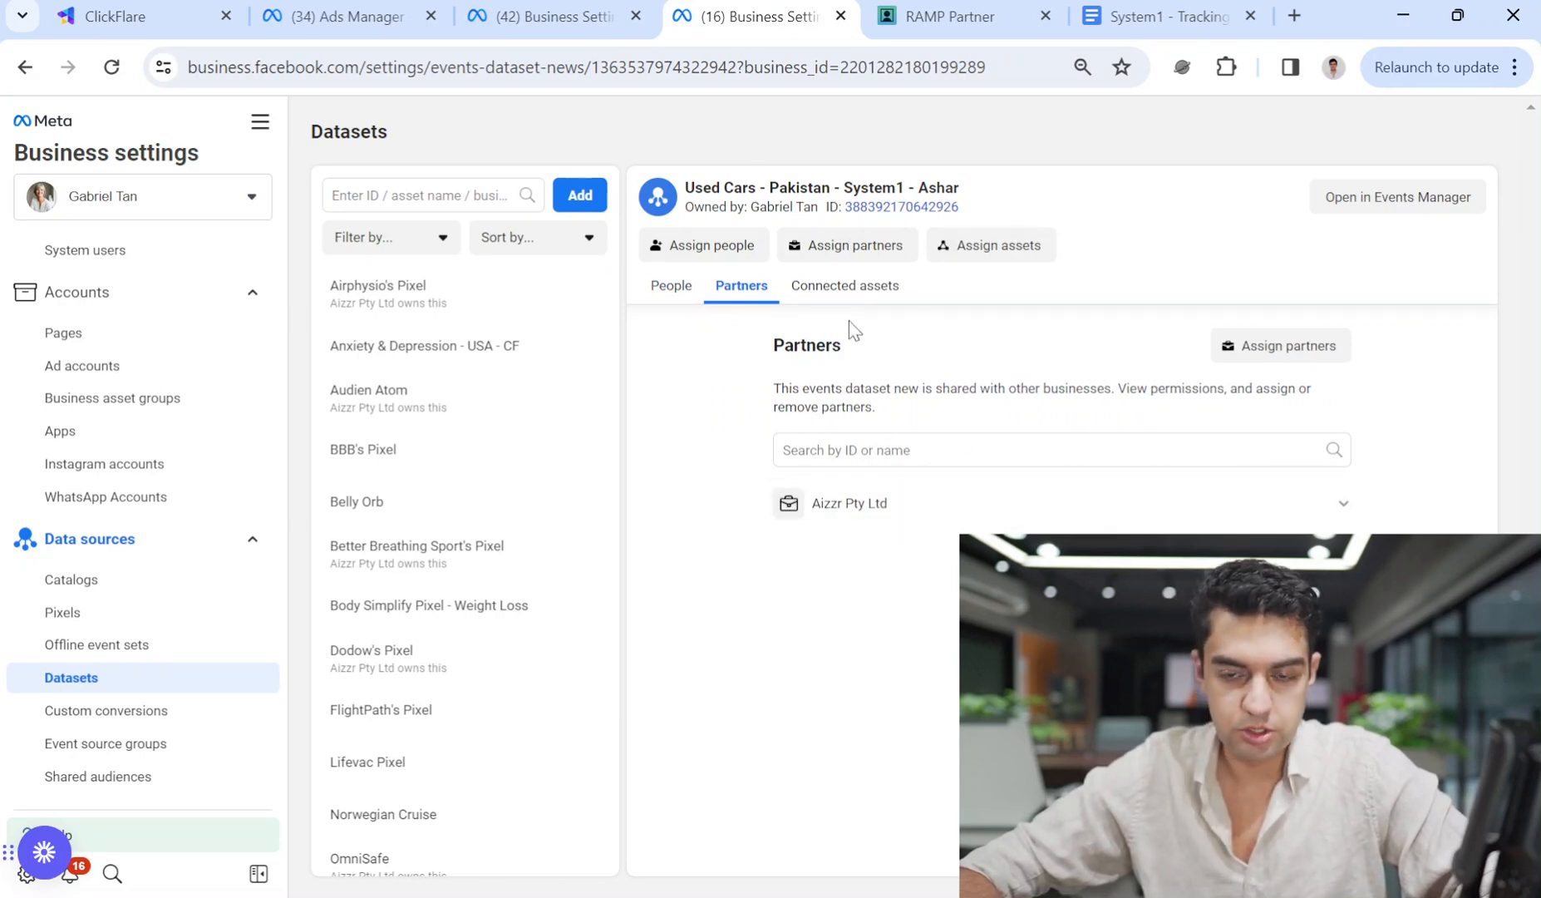
click(848, 286)
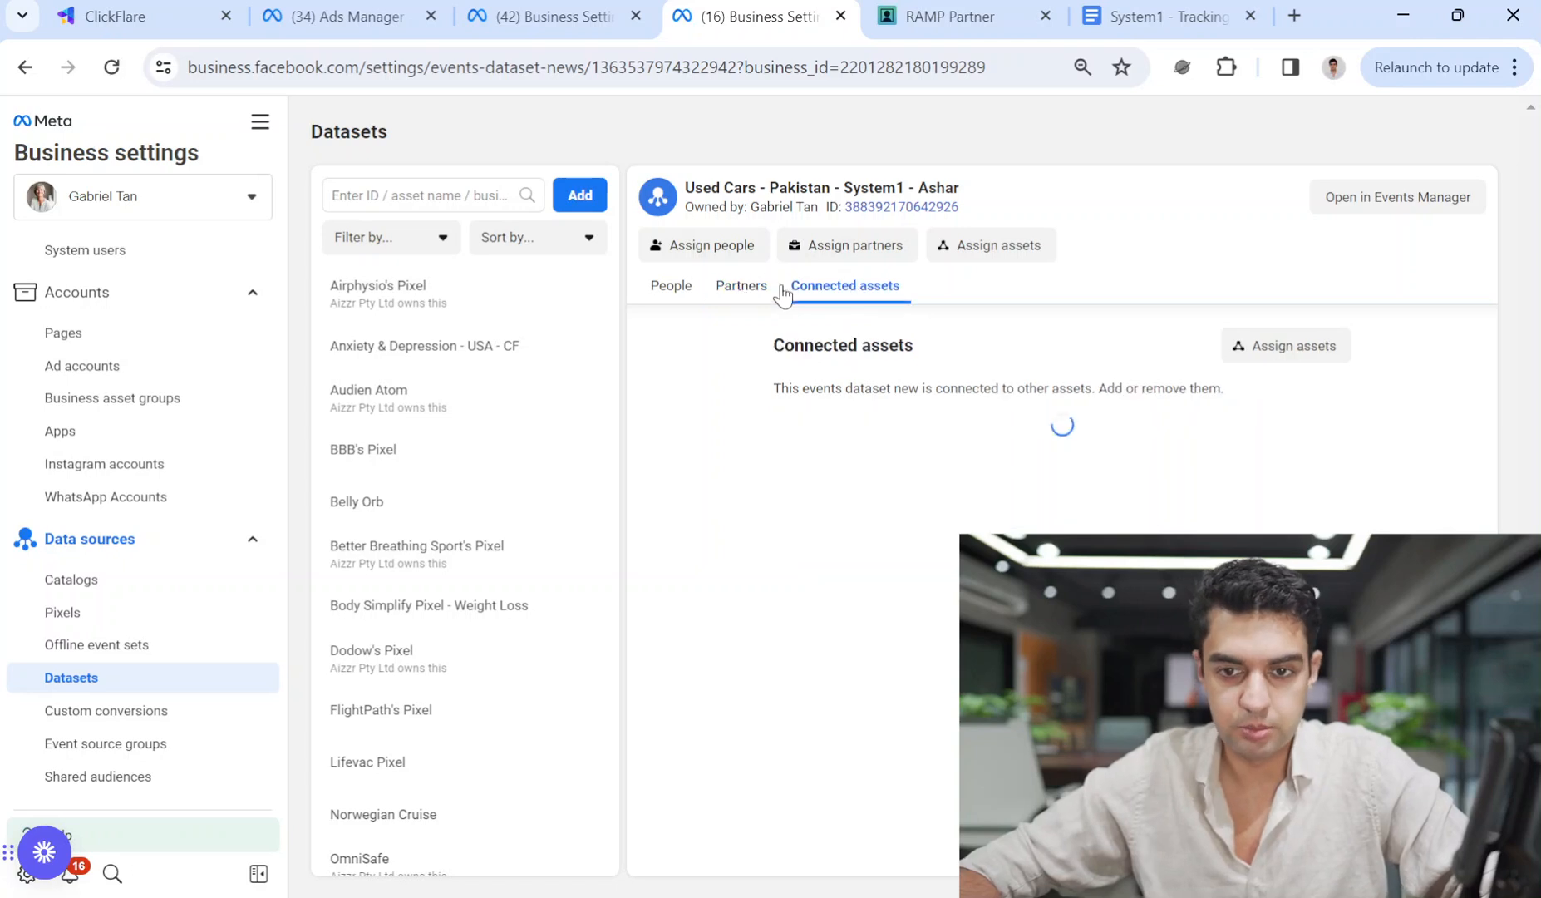
click(665, 287)
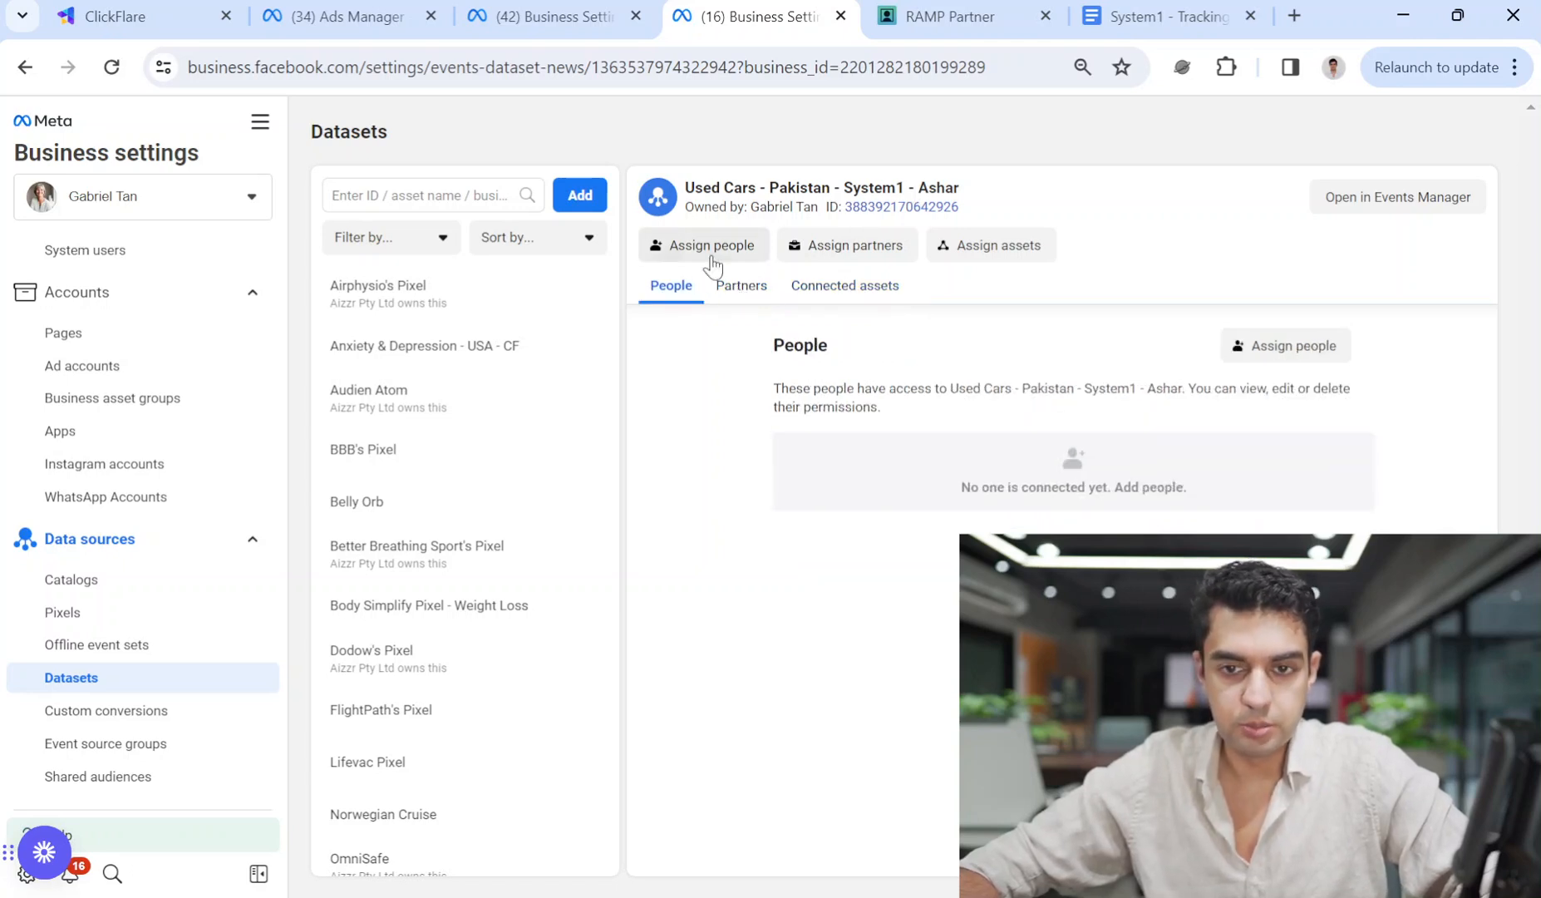
click(603, 4)
click(438, 5)
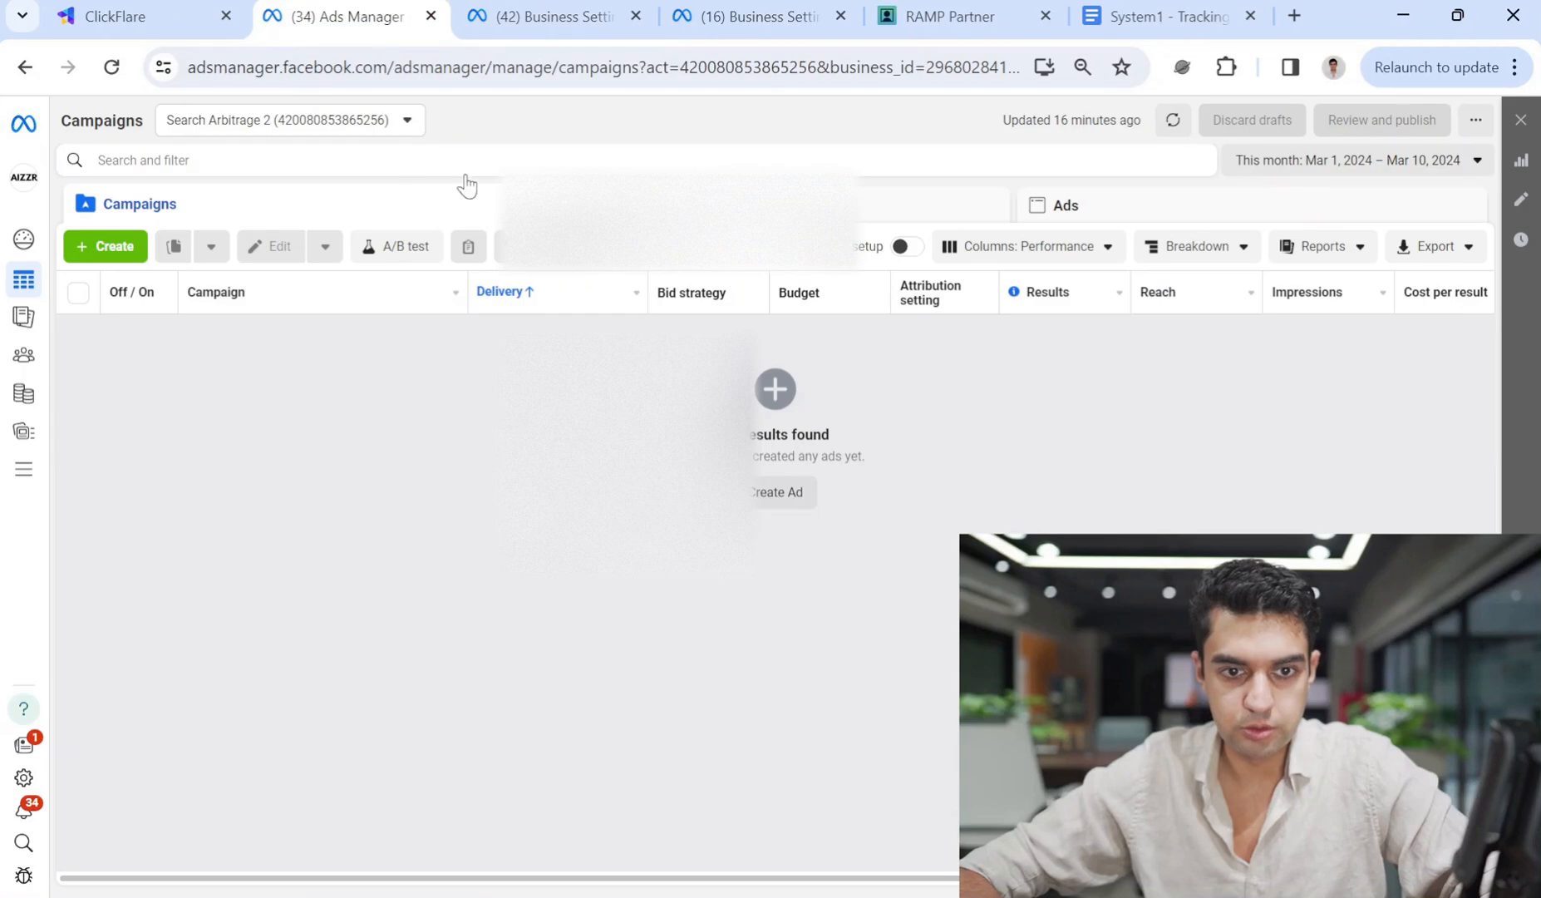
click(565, 16)
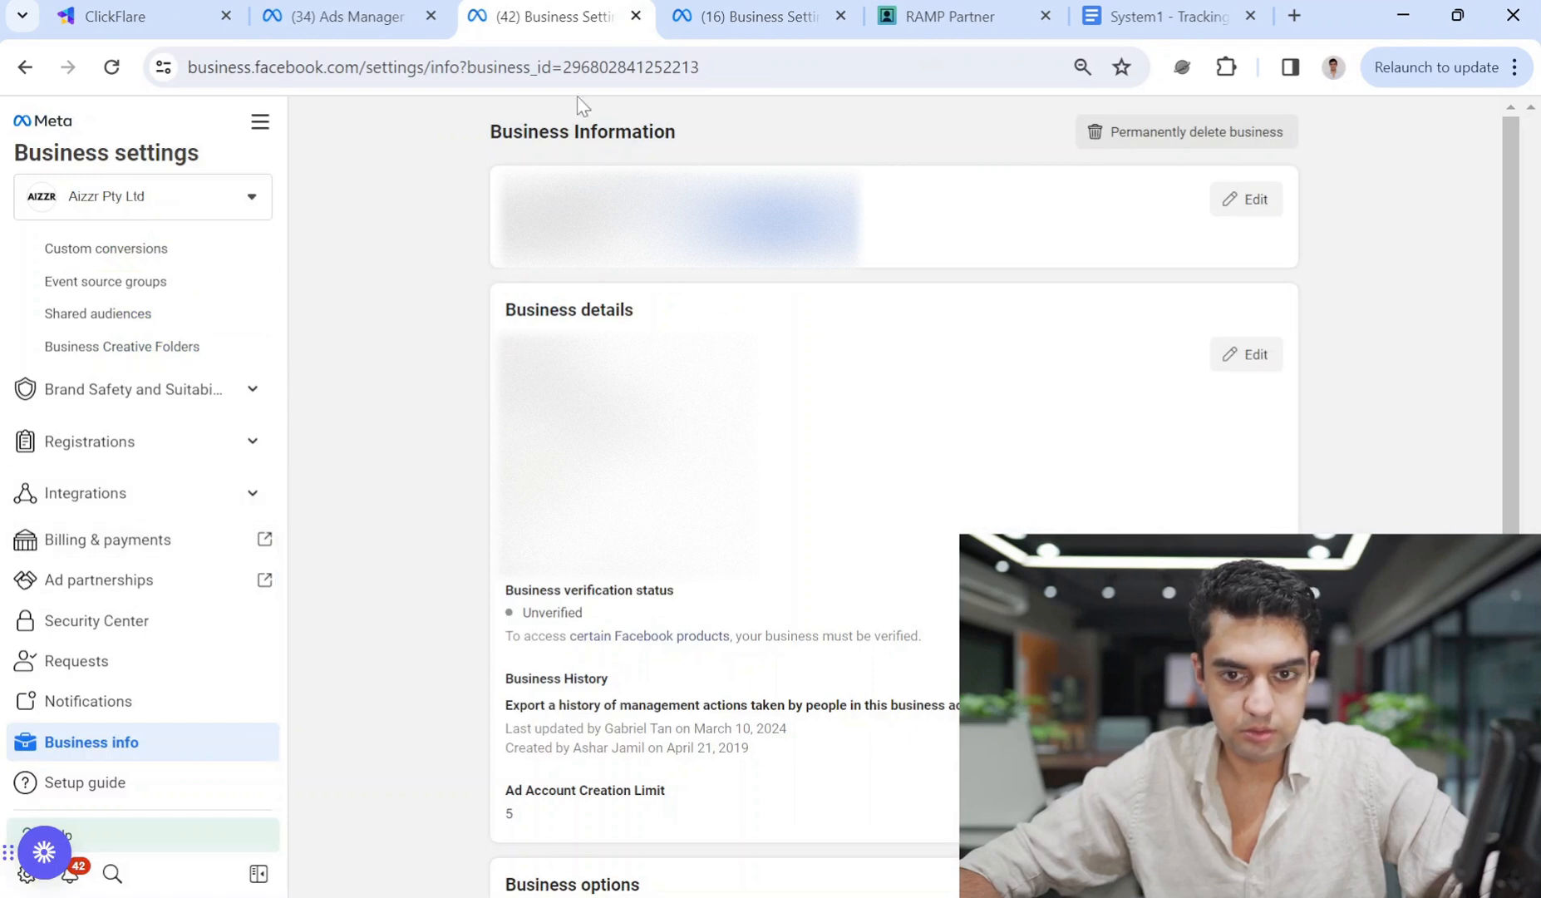
click(186, 10)
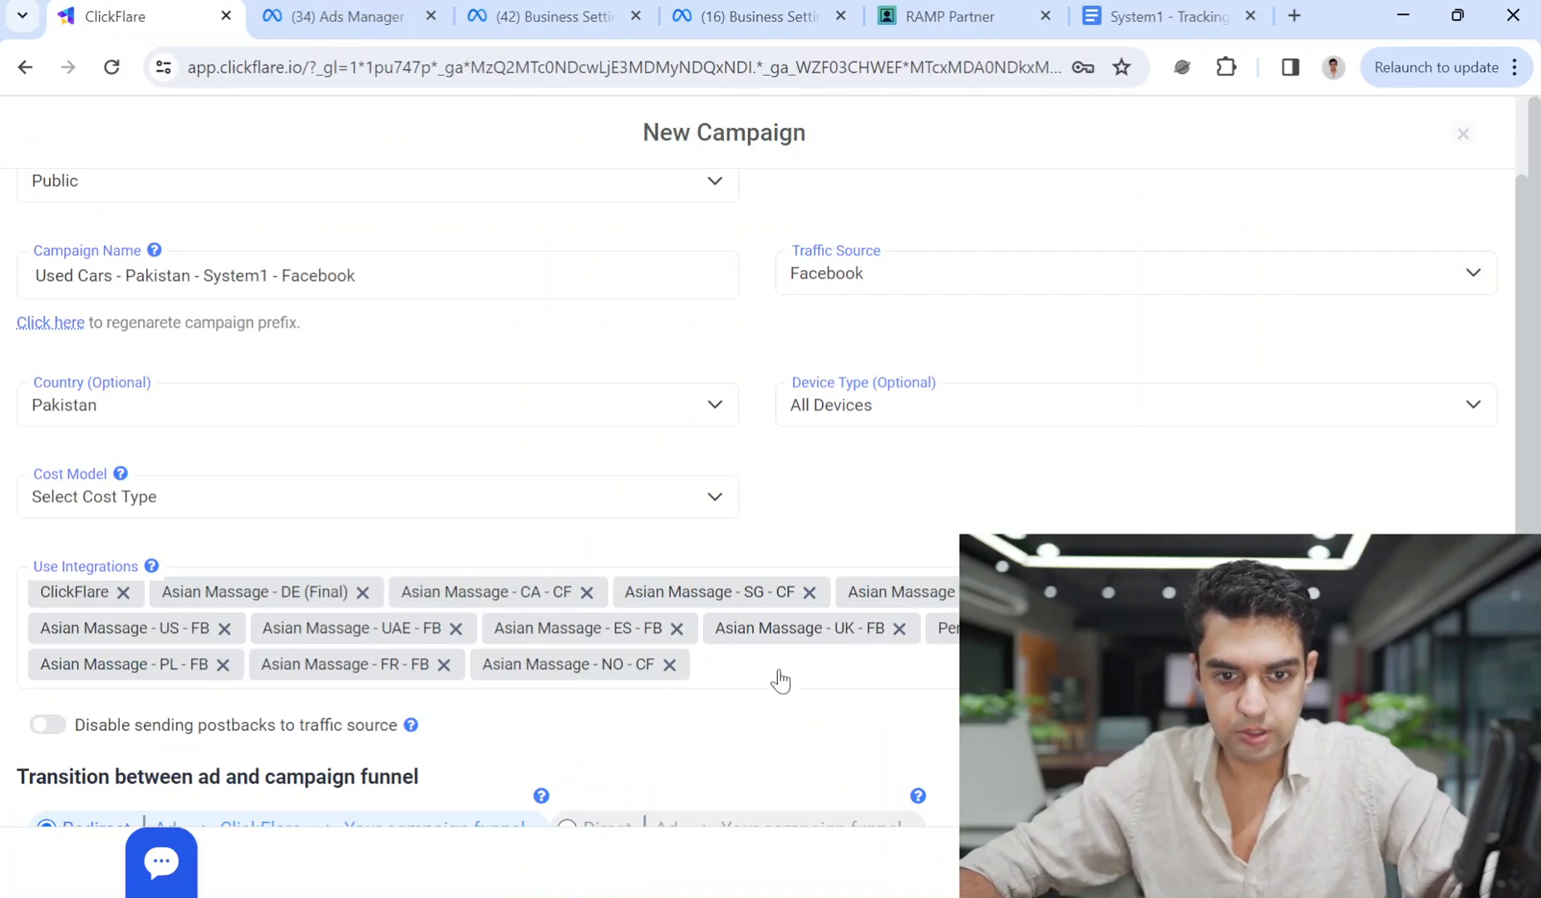
Set cost model No Tracked, destination Offers only, and pick the Used Cars - Pakistan - System1 - Facebook offer.
scroll(780, 680, down, 2)
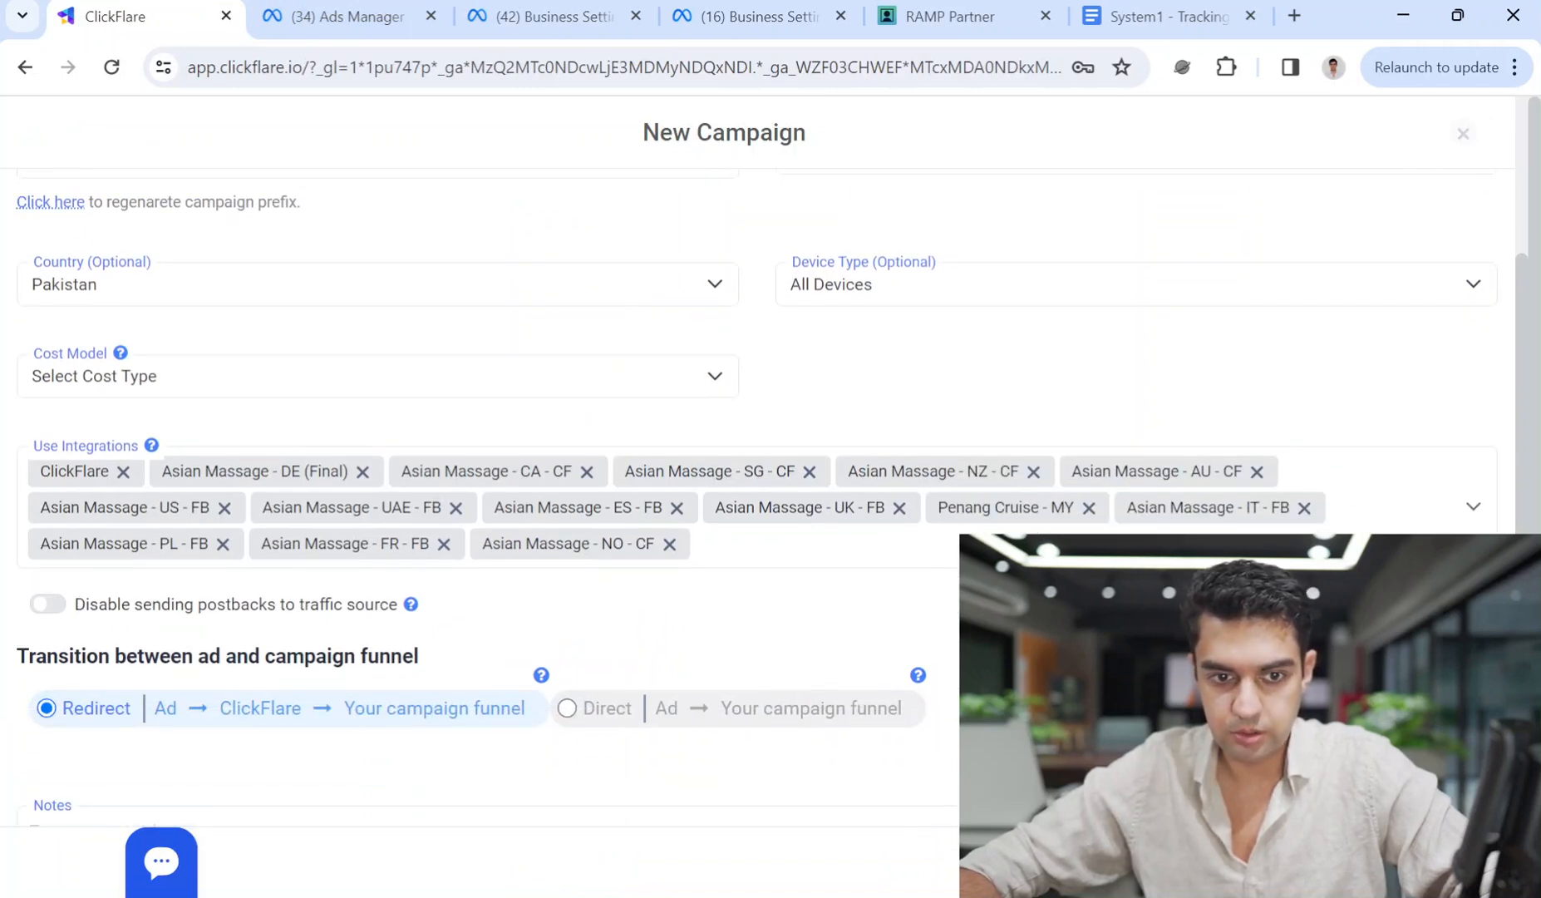
click(751, 548)
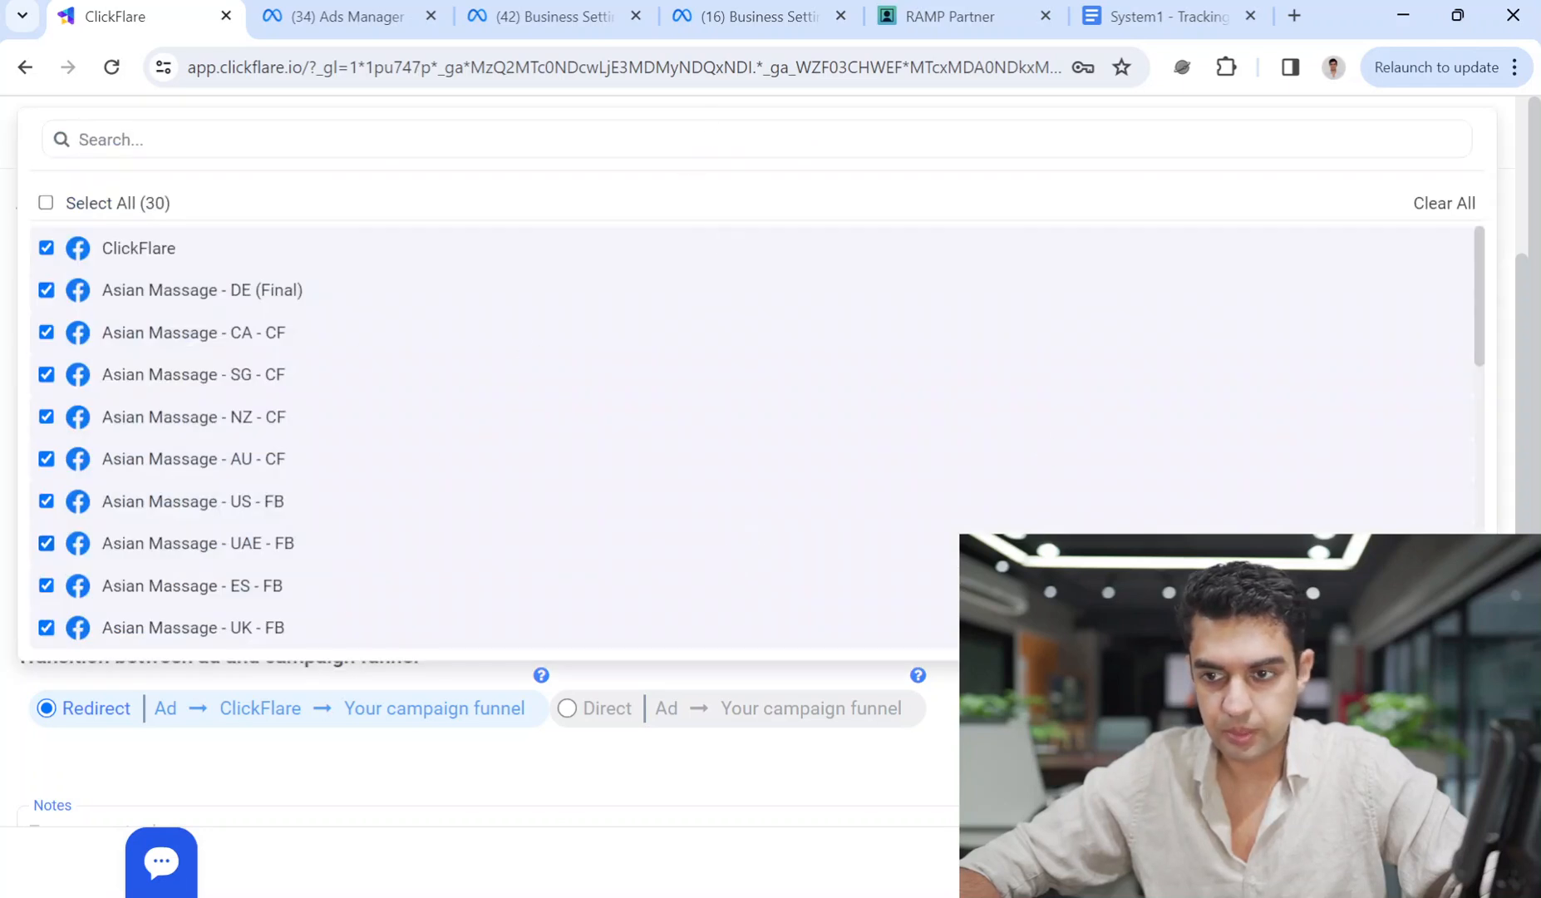
key(Escape)
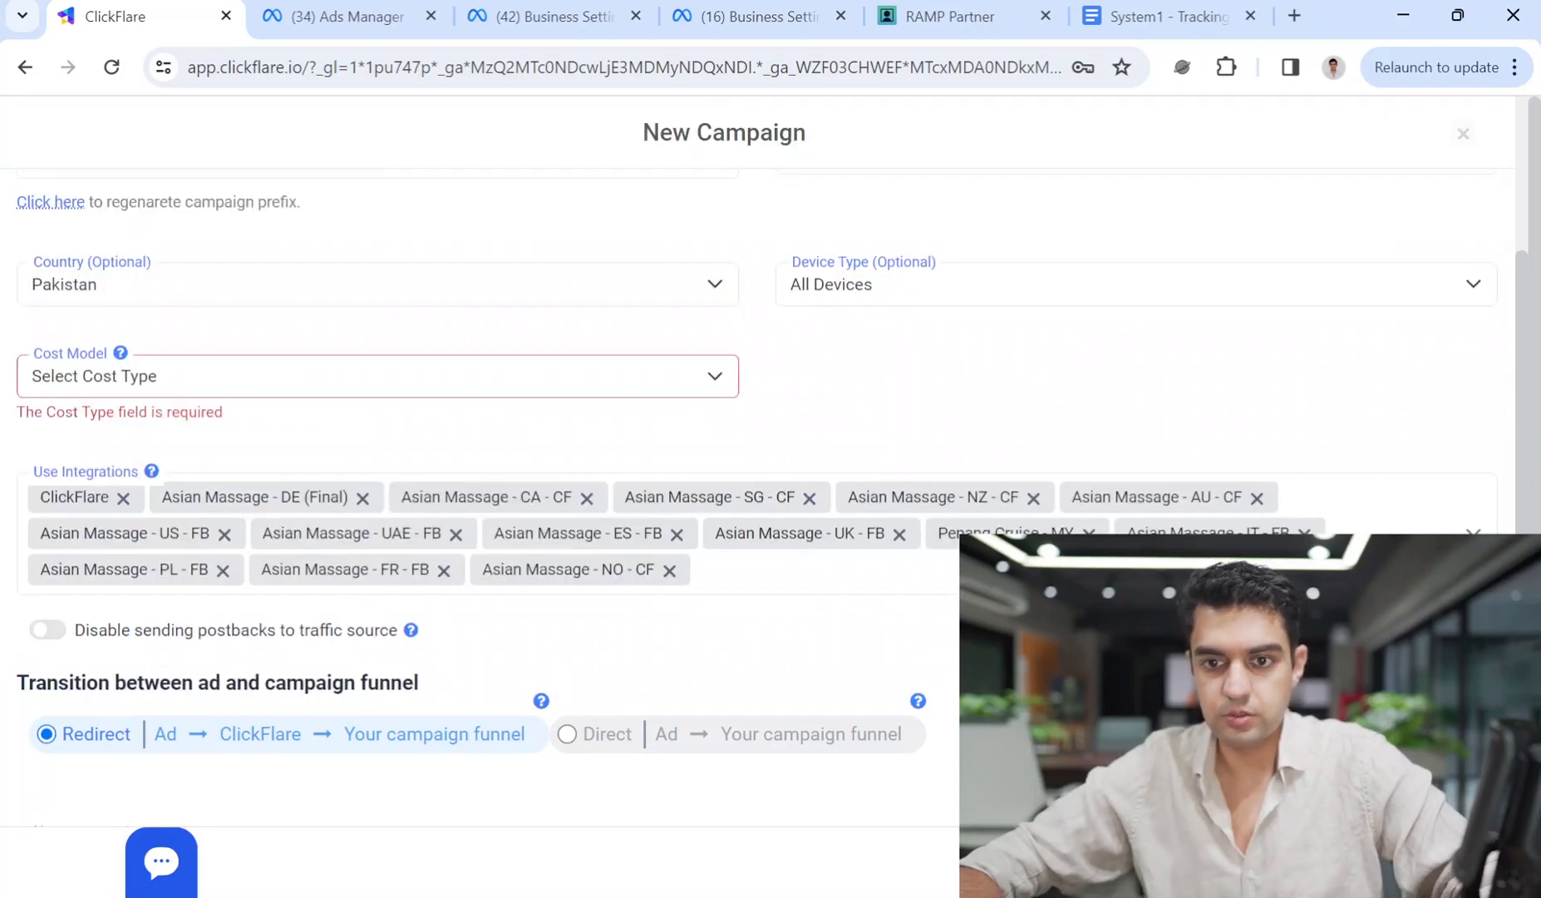
click(416, 379)
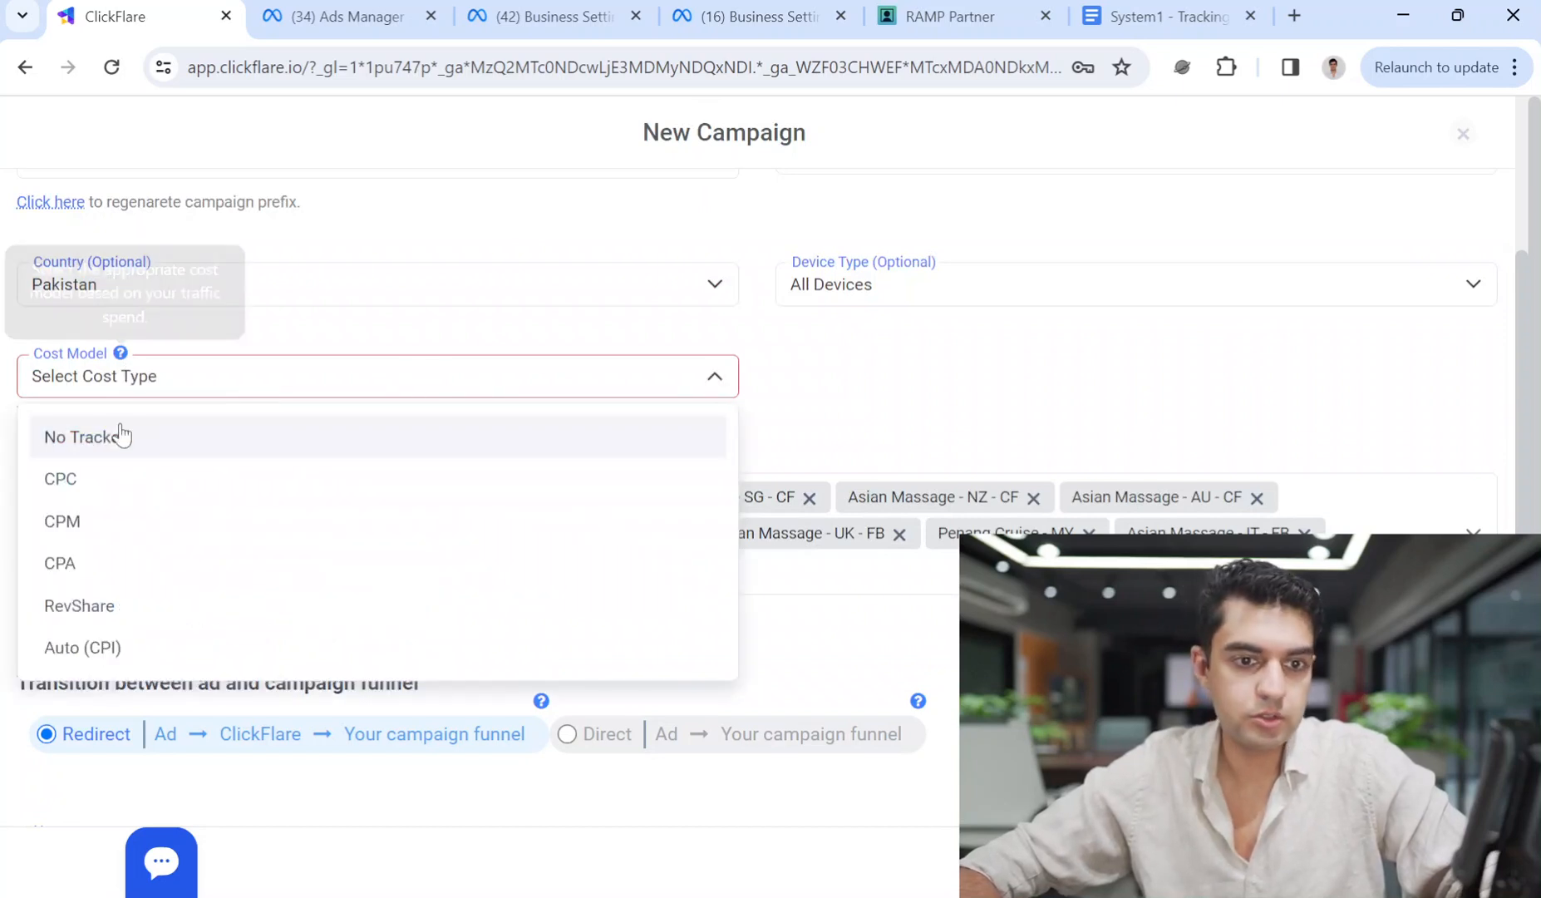
click(122, 436)
scroll(756, 497, down, 10)
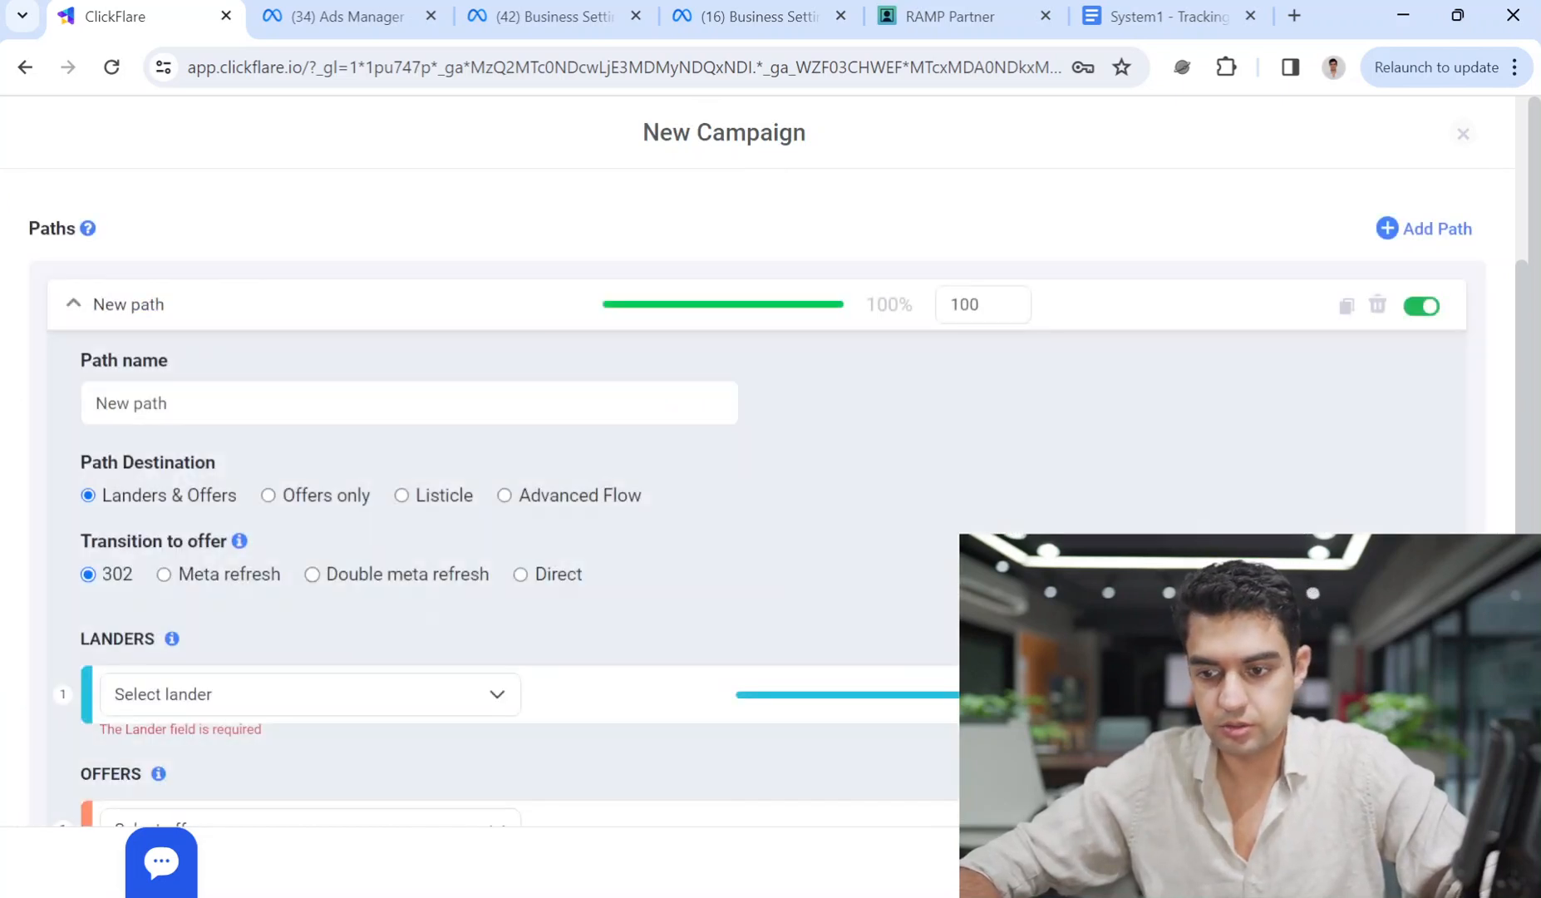
click(269, 495)
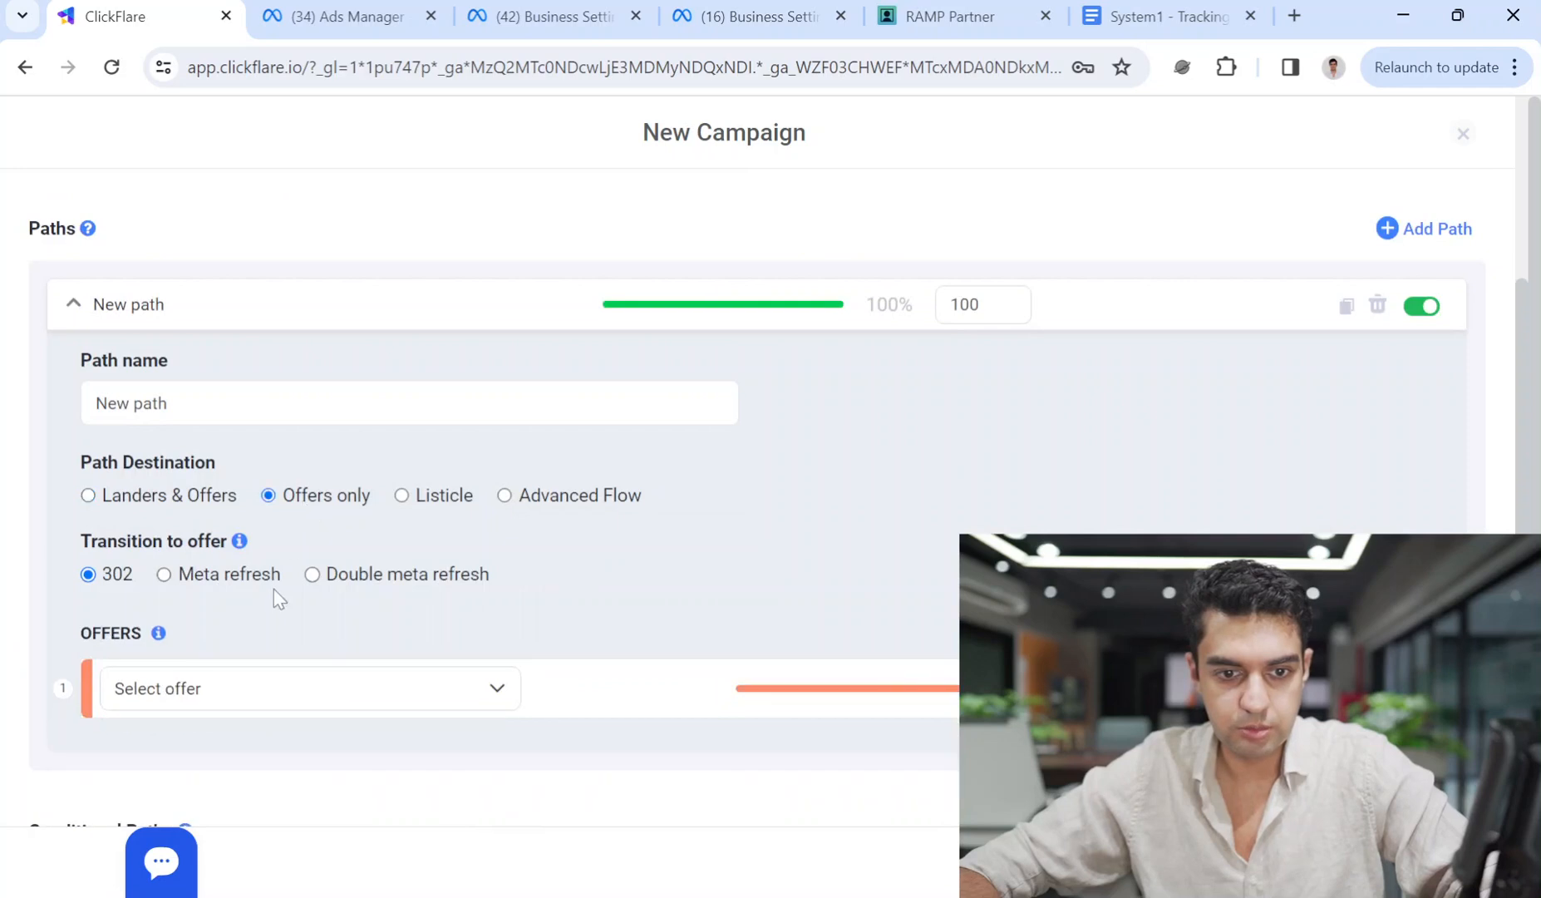
click(275, 688)
text(used cars)
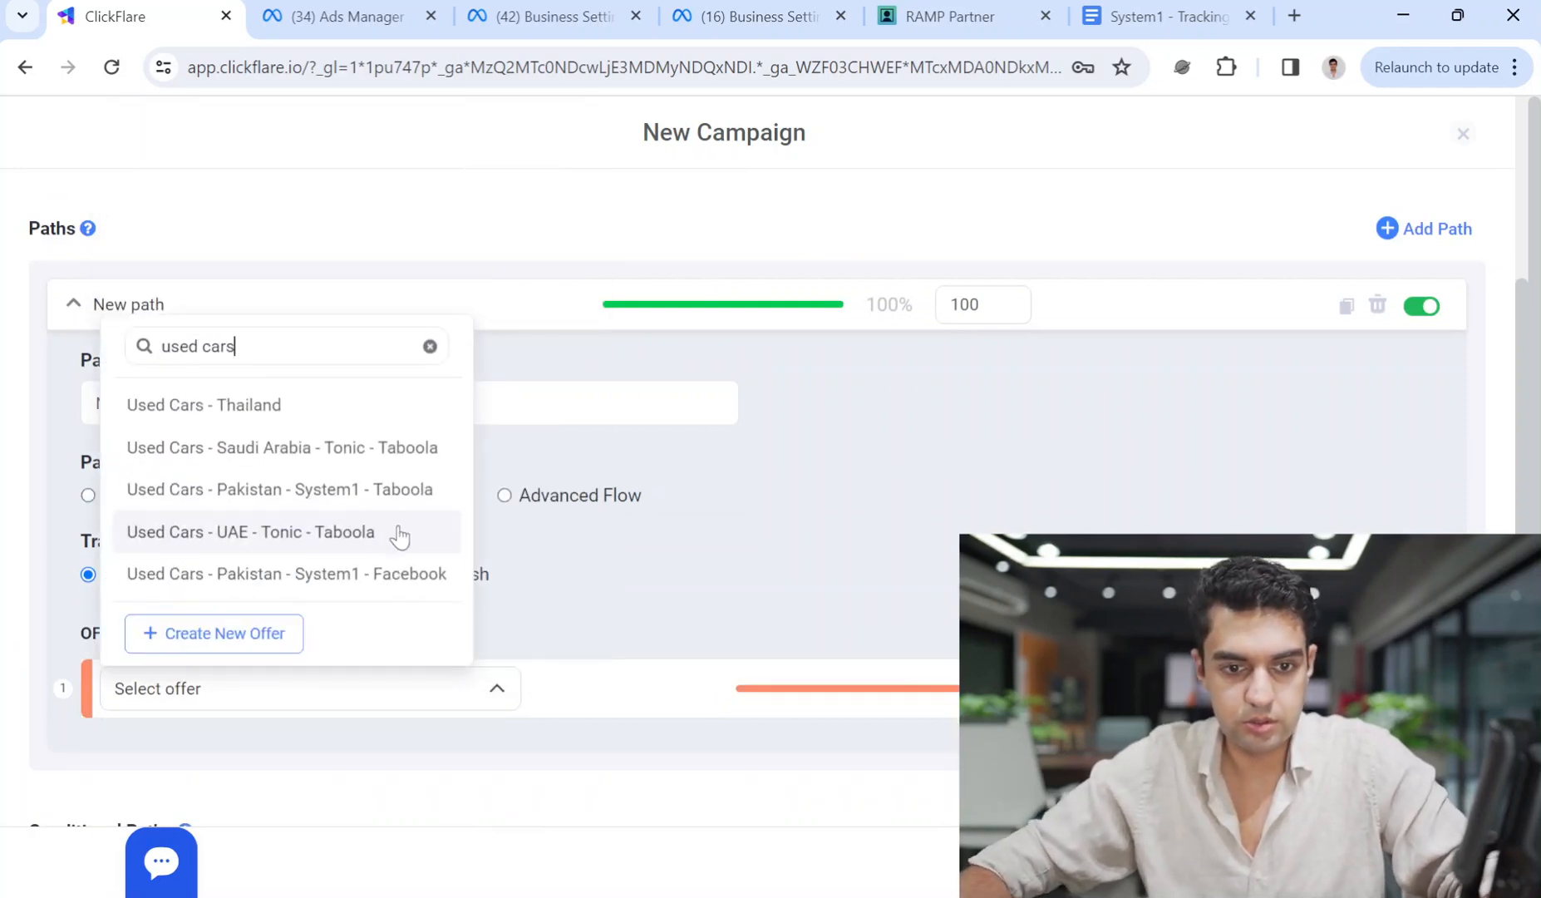
click(386, 577)
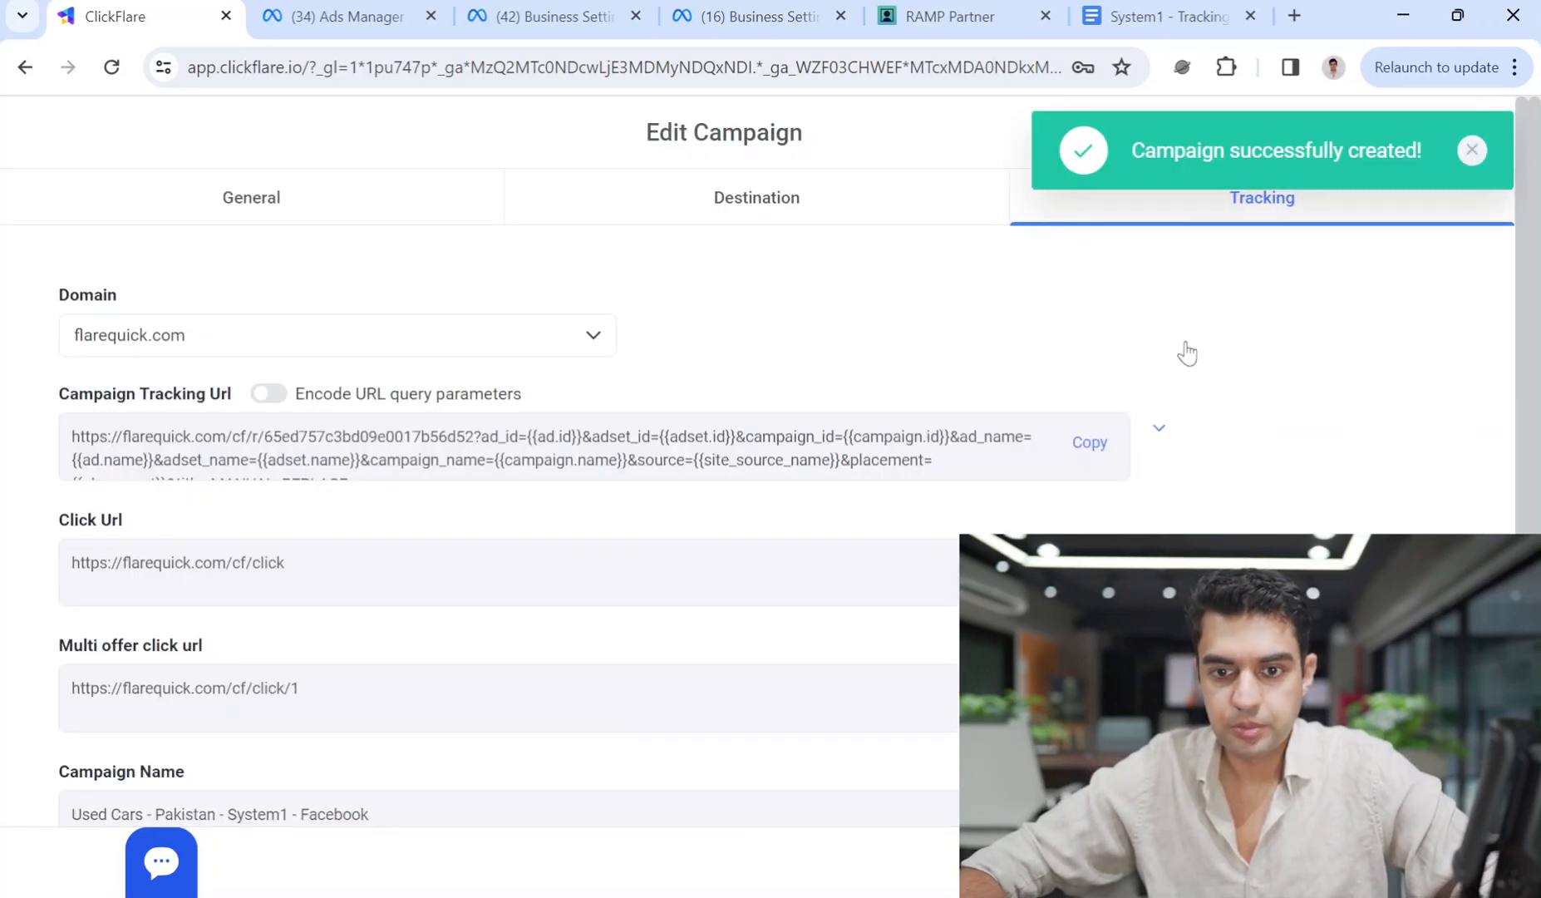
Copy the campaign's tracking URL, close the editor, and go to Integrations in ClickFlare settings.
click(1091, 444)
click(1472, 150)
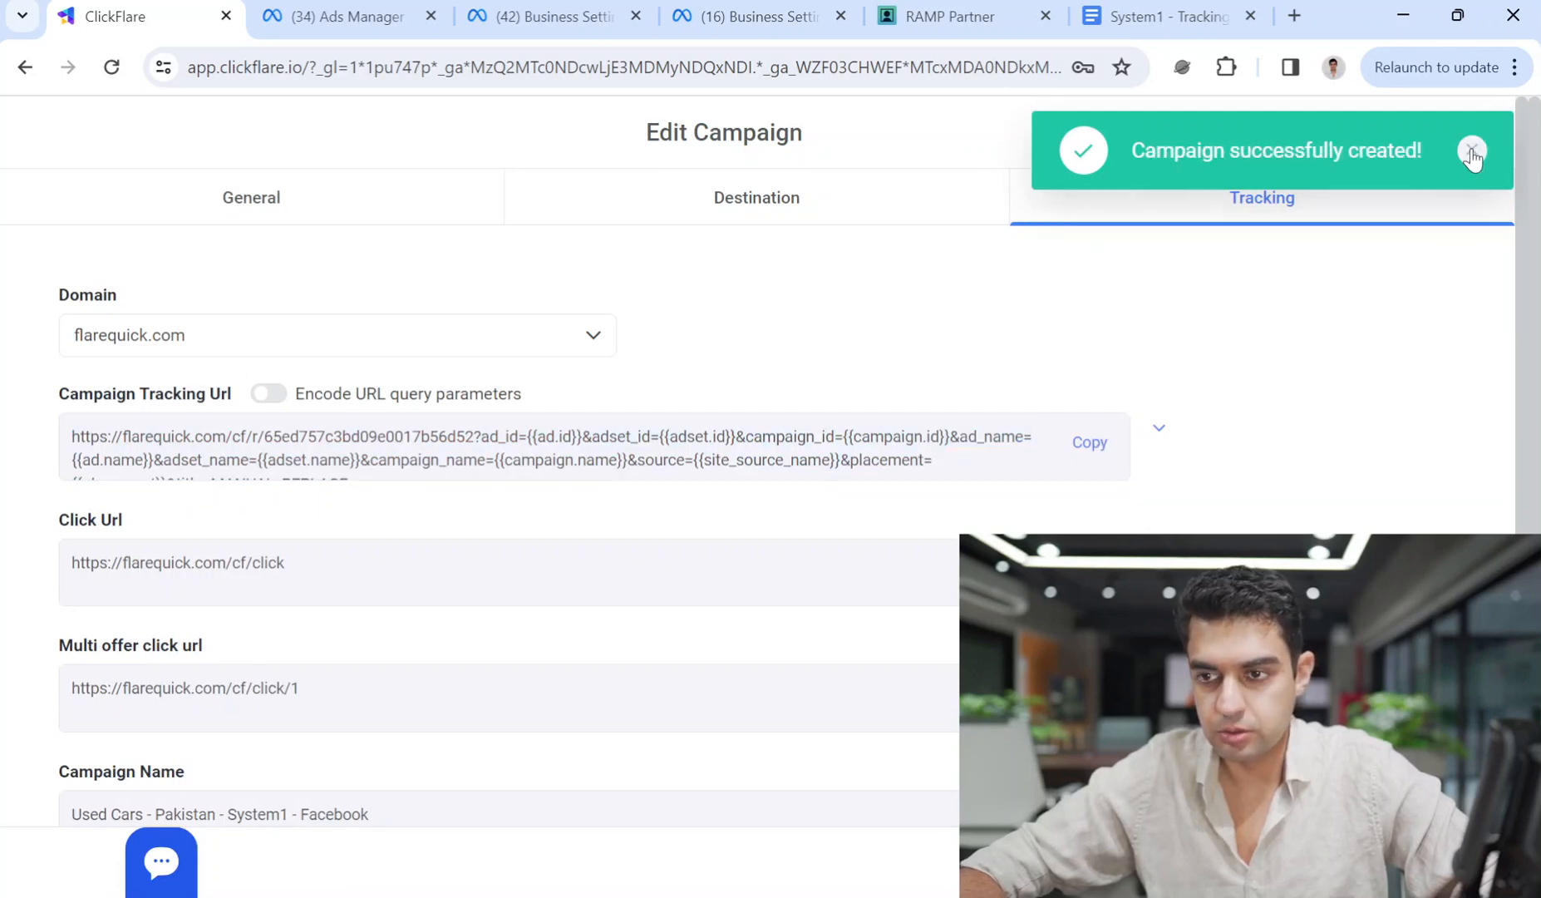
click(1472, 151)
click(1469, 136)
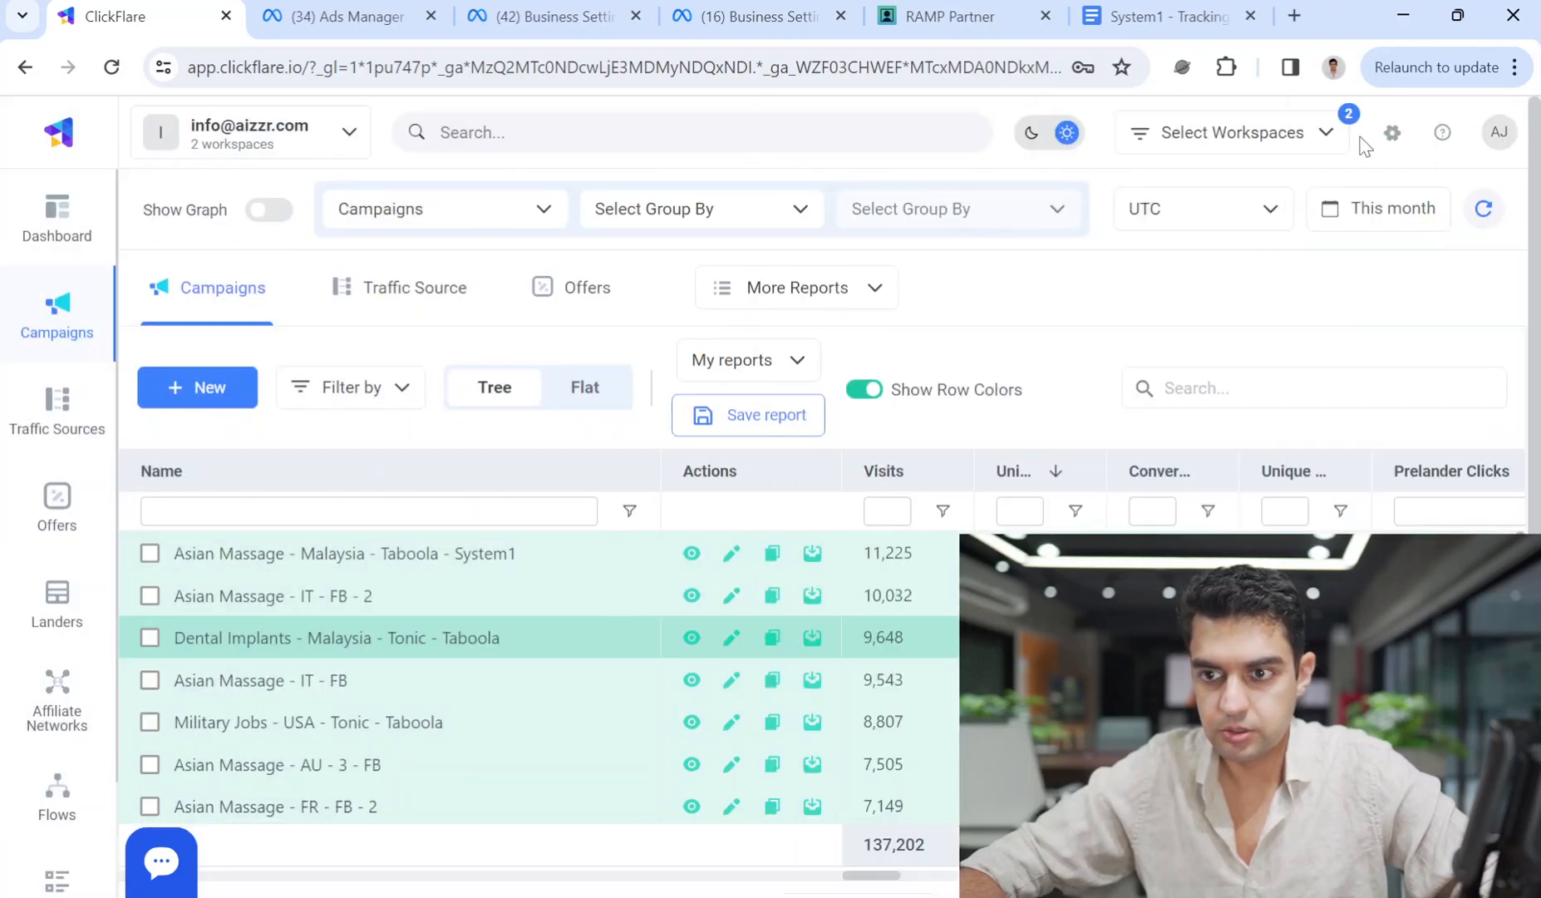
click(1393, 134)
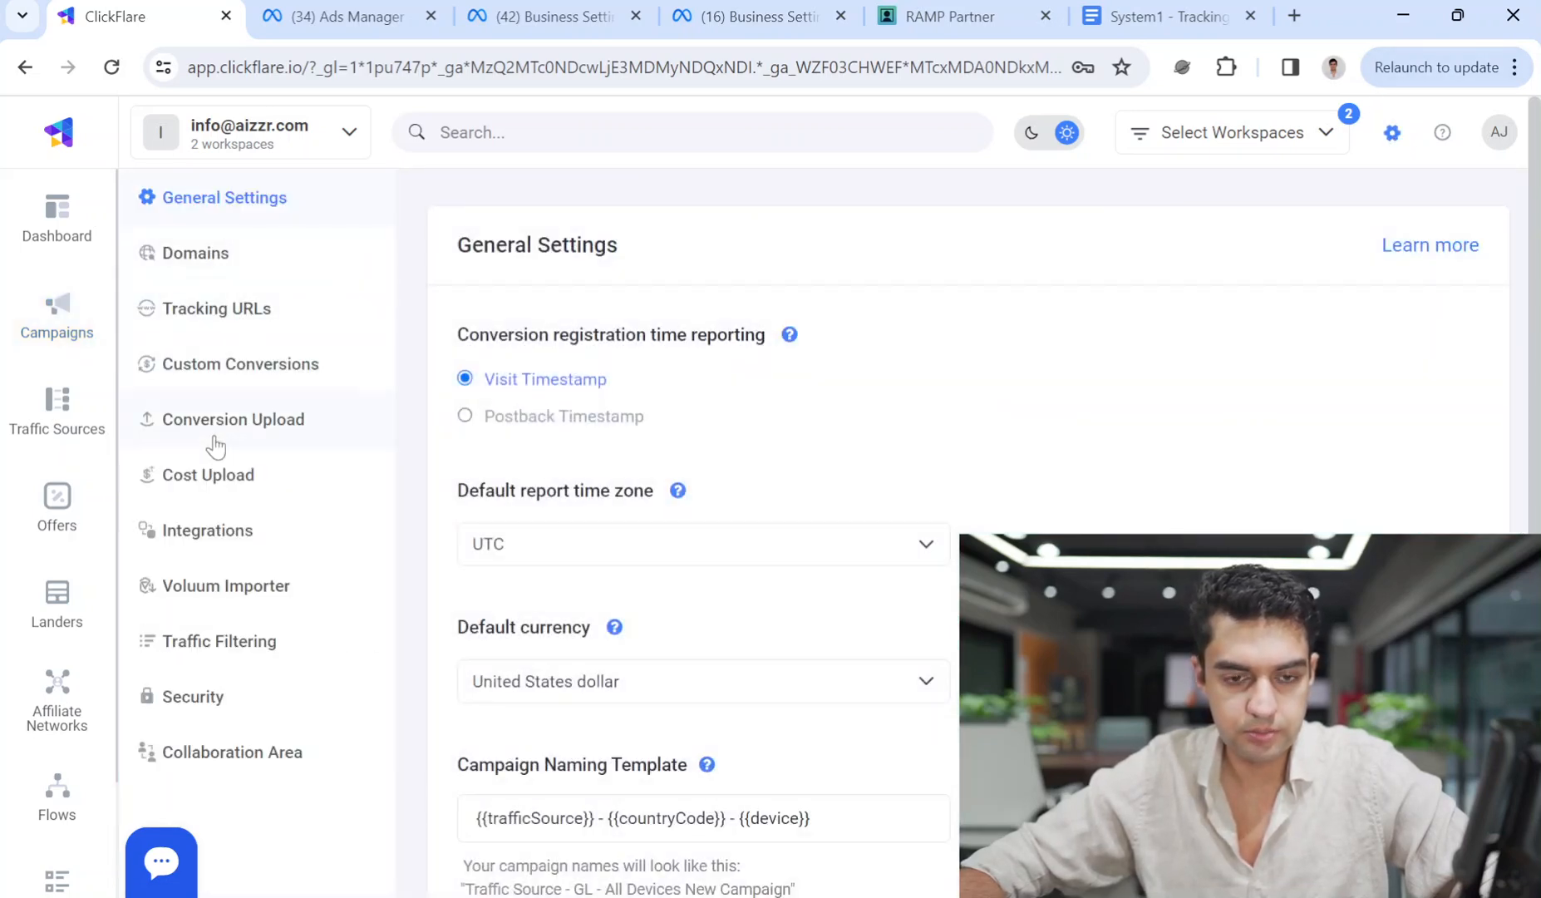
click(220, 548)
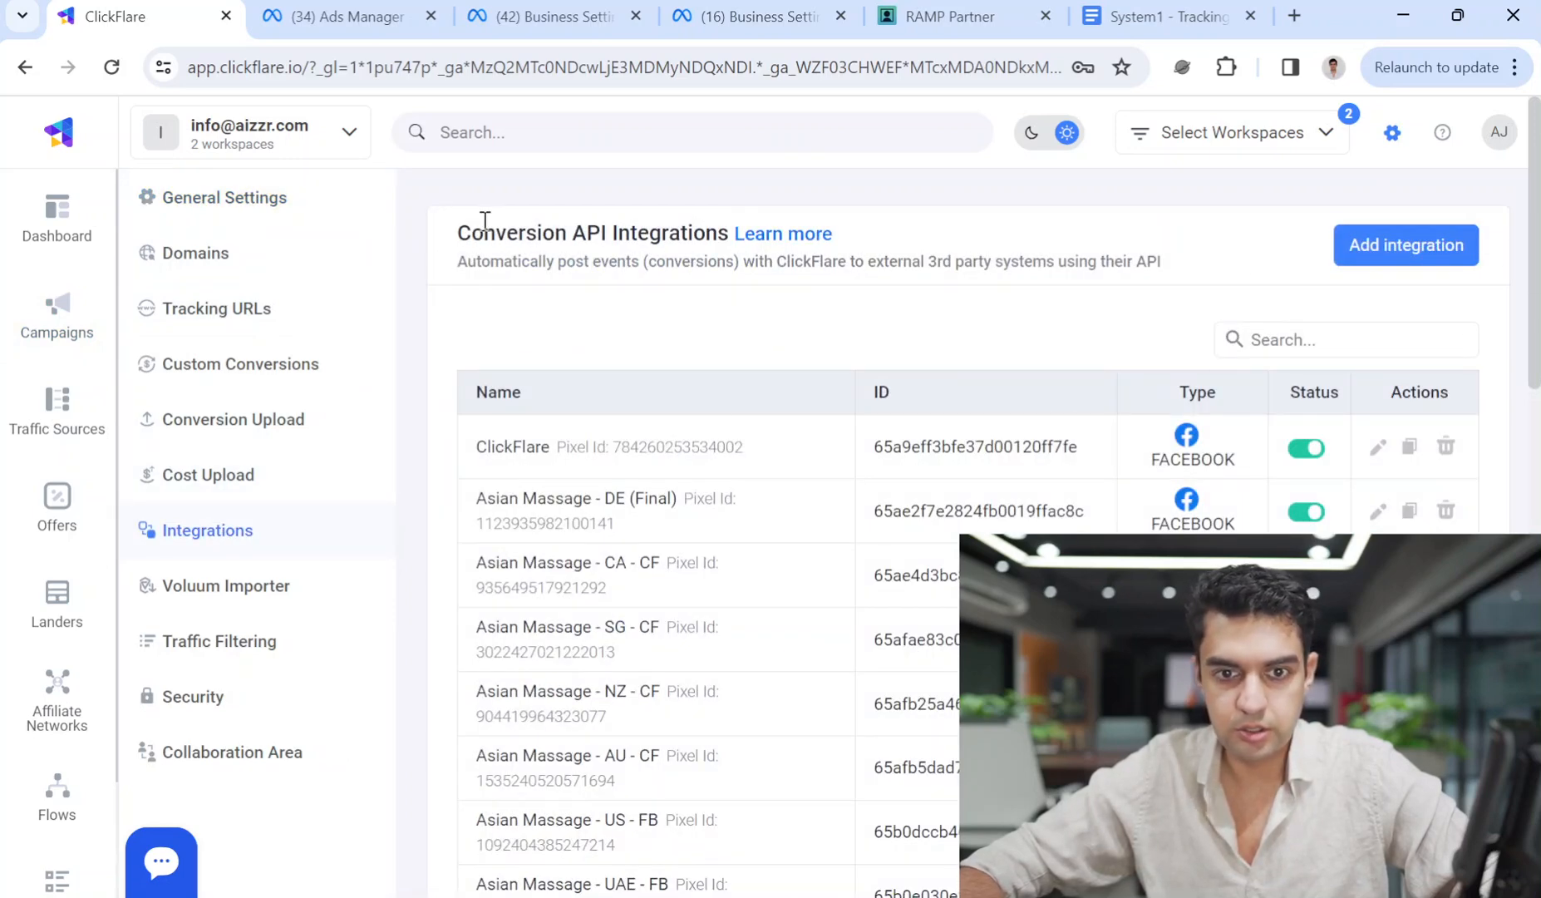
Add a Facebook conversion integration named 'Used Cars - Pakistan - System1…' and browse its Facebook Pixels list.
click(1413, 253)
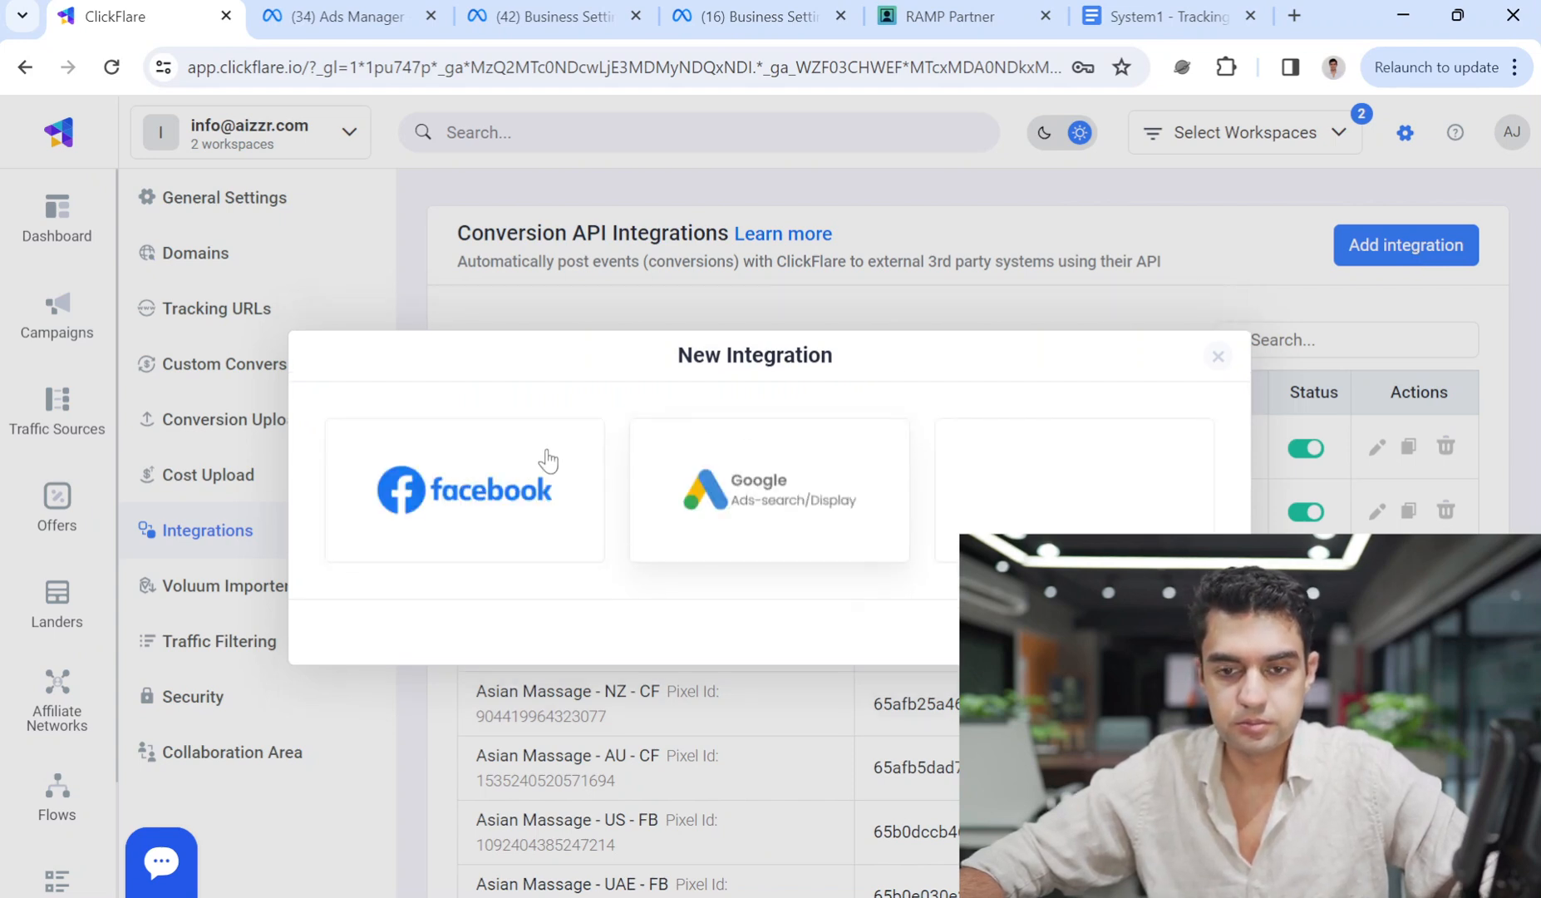
click(474, 479)
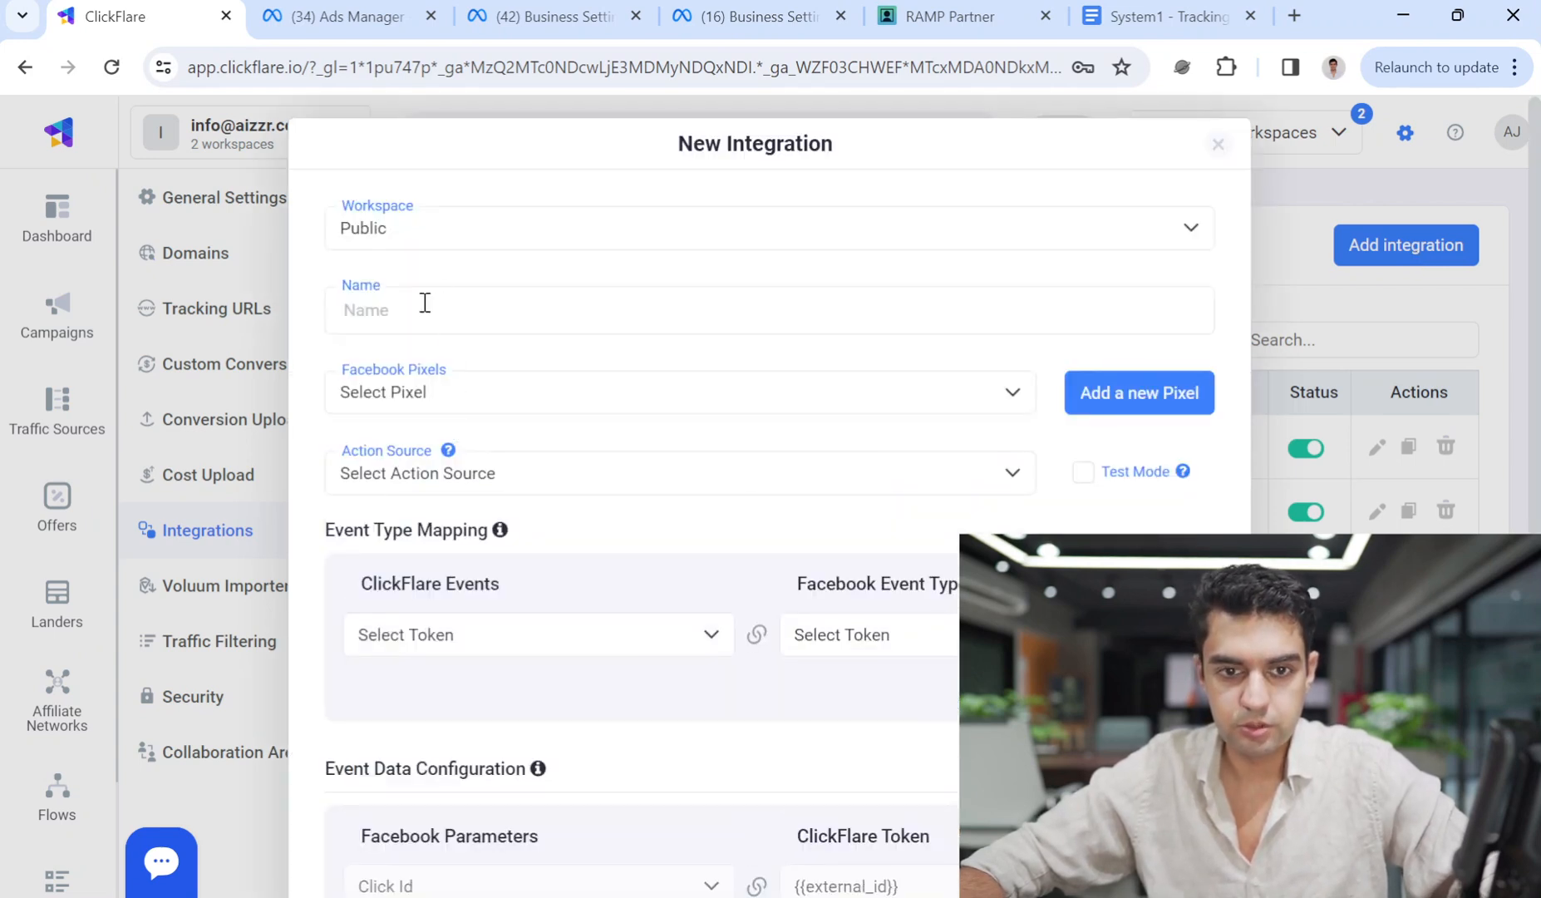
click(425, 302)
text(Used Cars - Pakistan - System1 - Ashar)
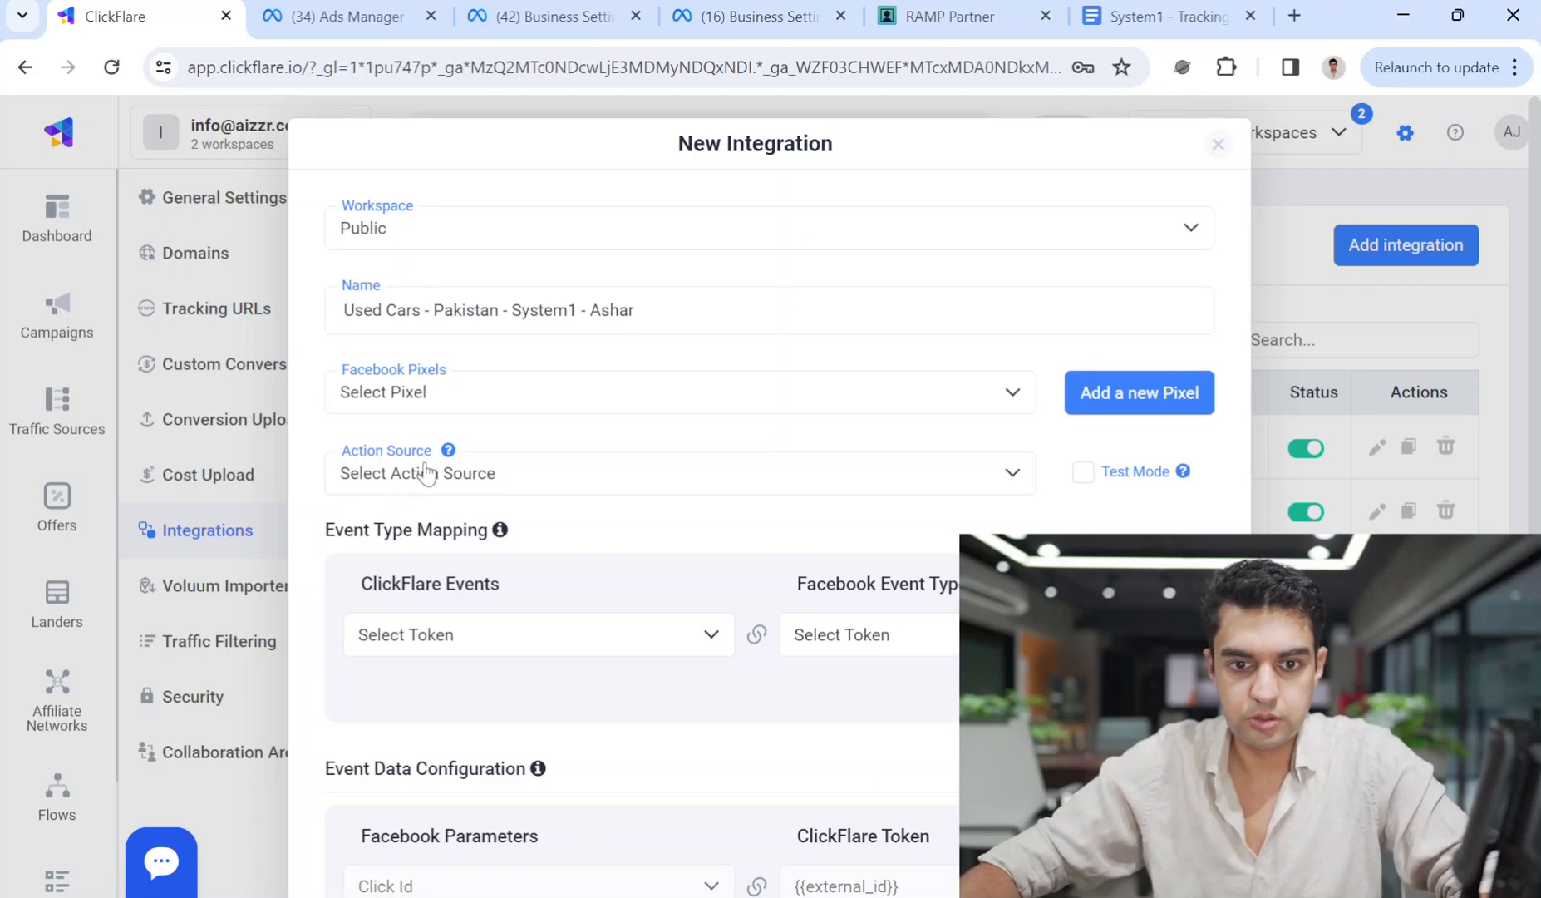
click(520, 421)
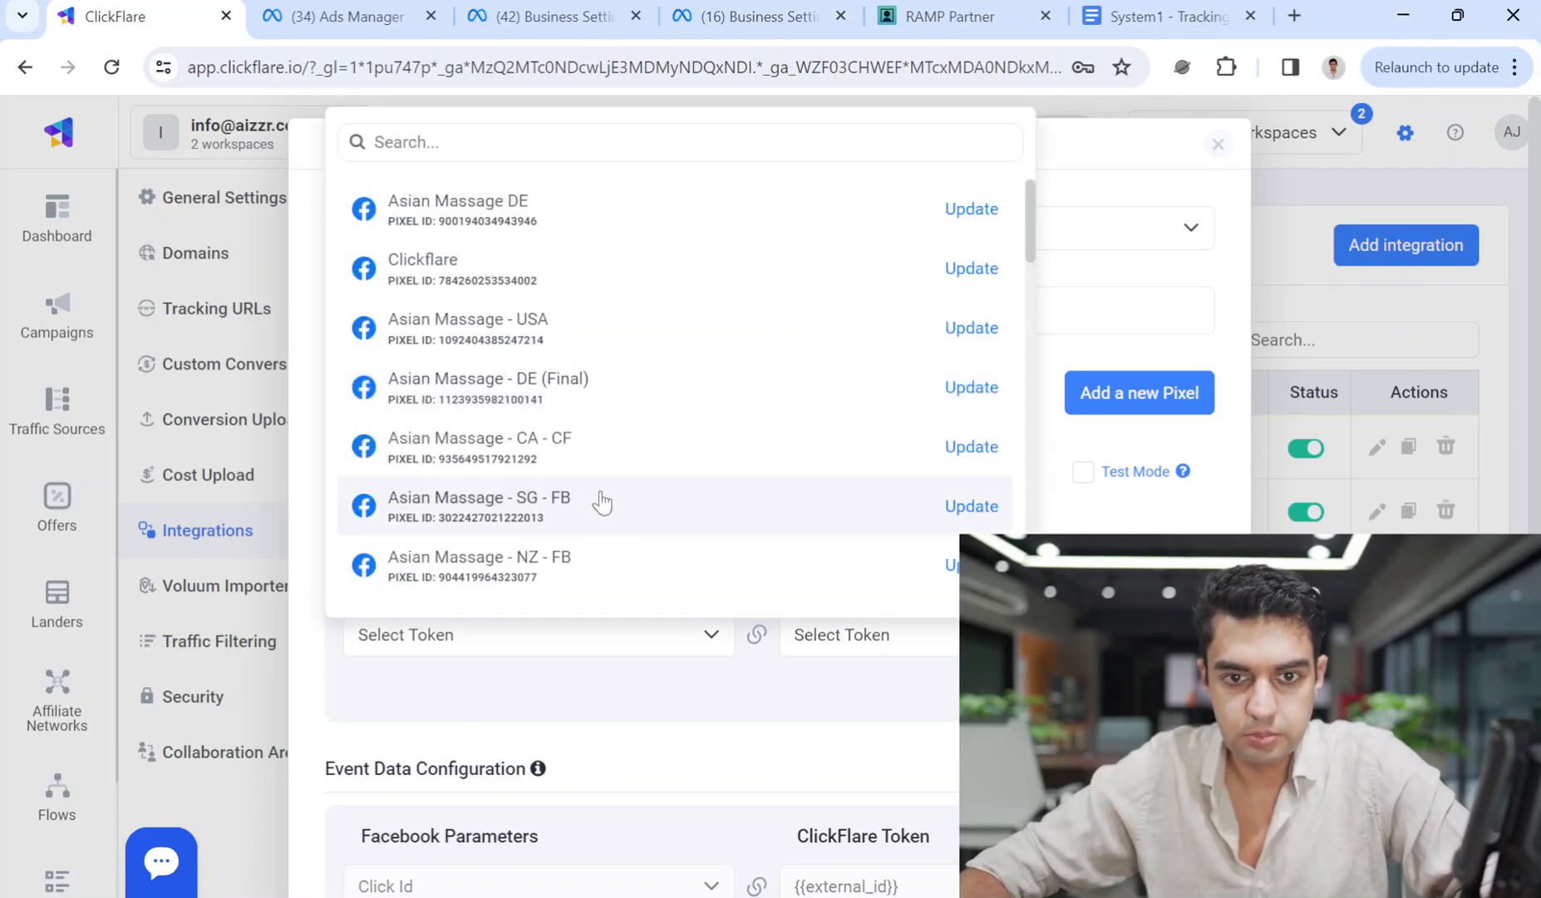
scroll(591, 488, down, 3)
scroll(1039, 261, down, 8)
scroll(1018, 230, up, 12)
Start a new Facebook pixel, pasting the integration name as its pixel name.
click(1084, 365)
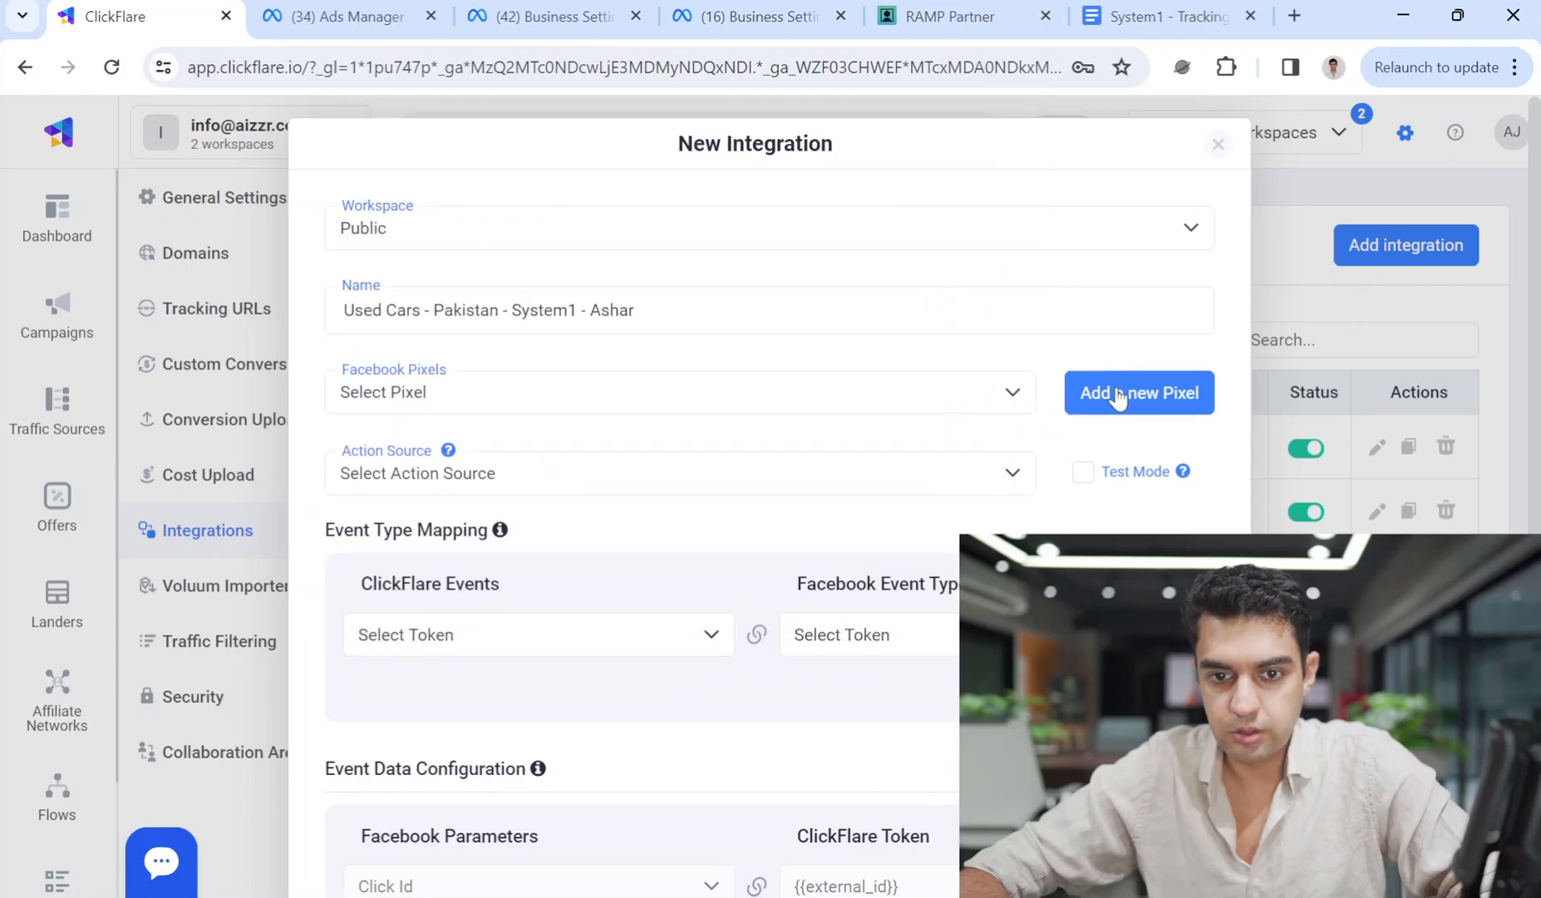
click(1118, 396)
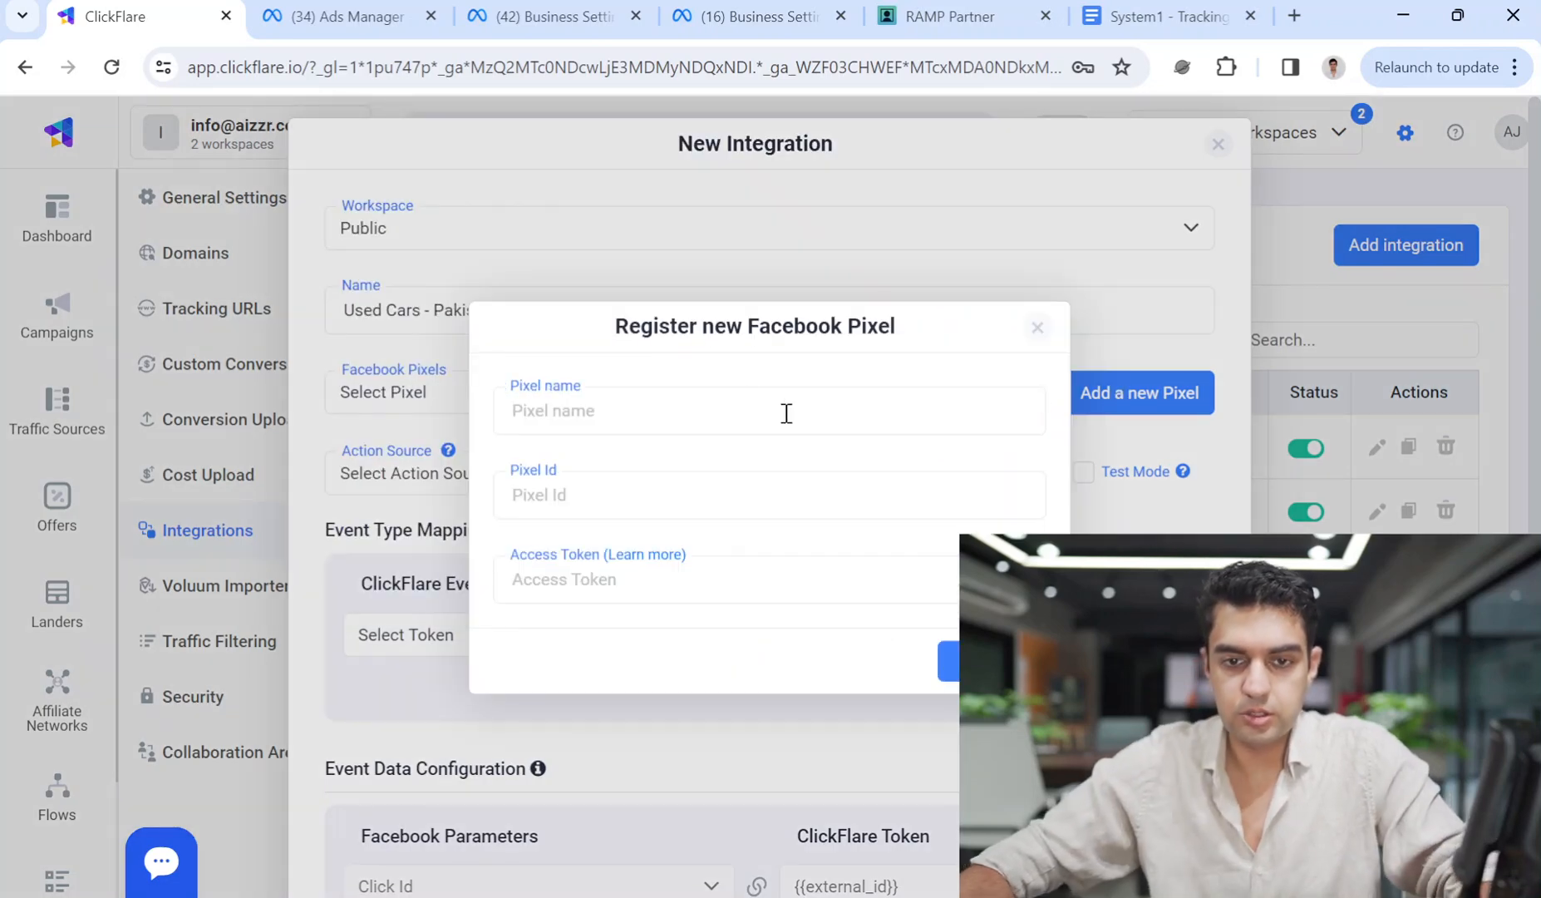
click(1037, 328)
triple_click(700, 313)
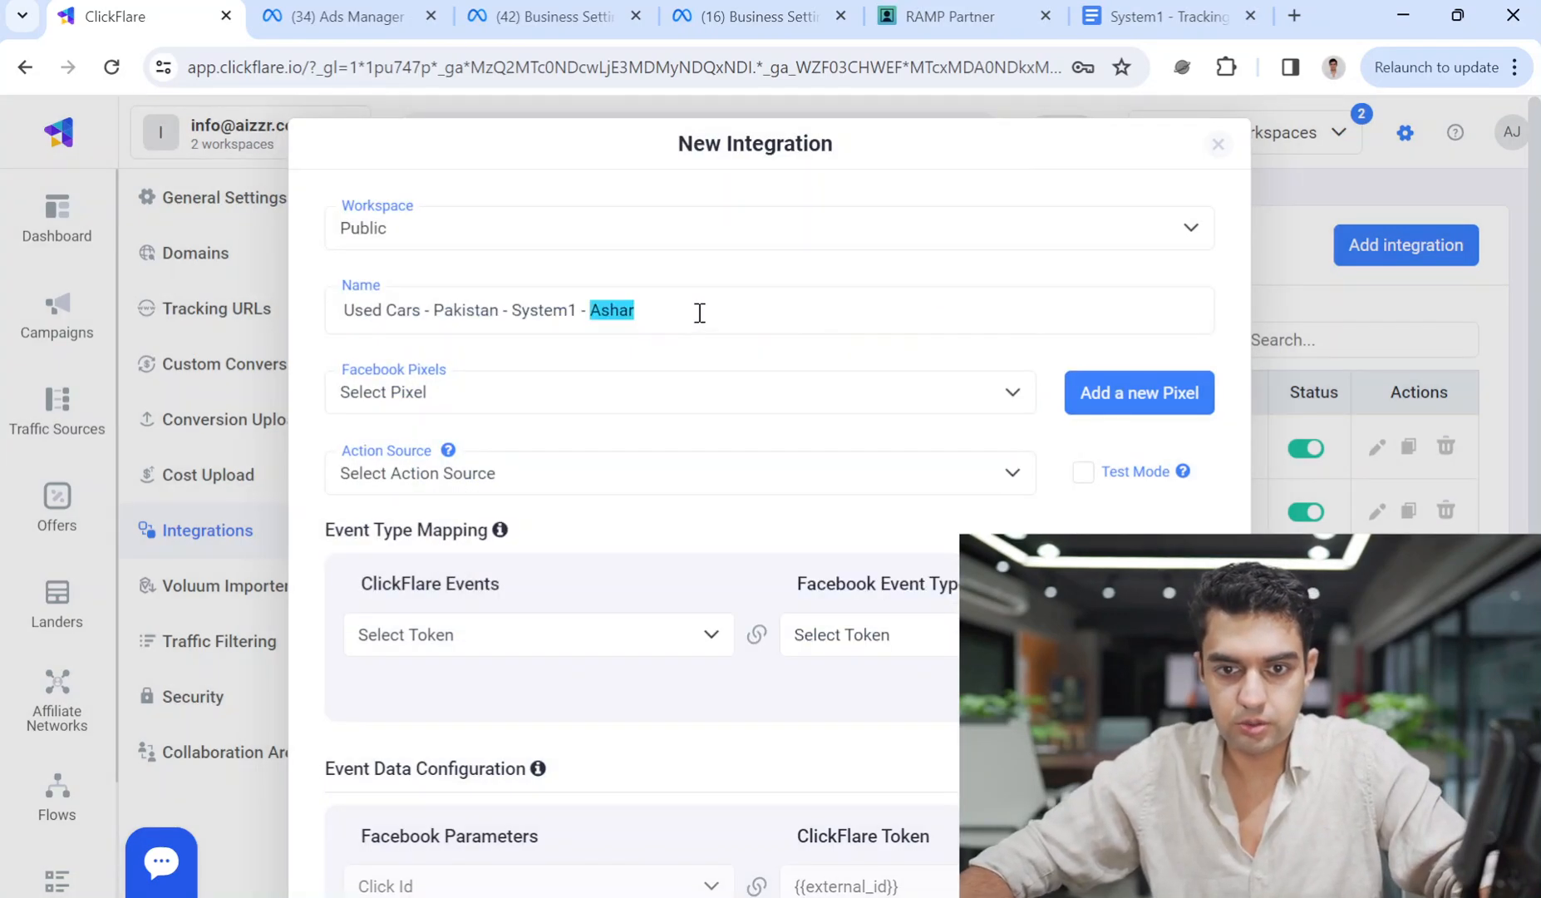
click(1135, 391)
text(Used Cars - Pakistan - System1 - Aahad)
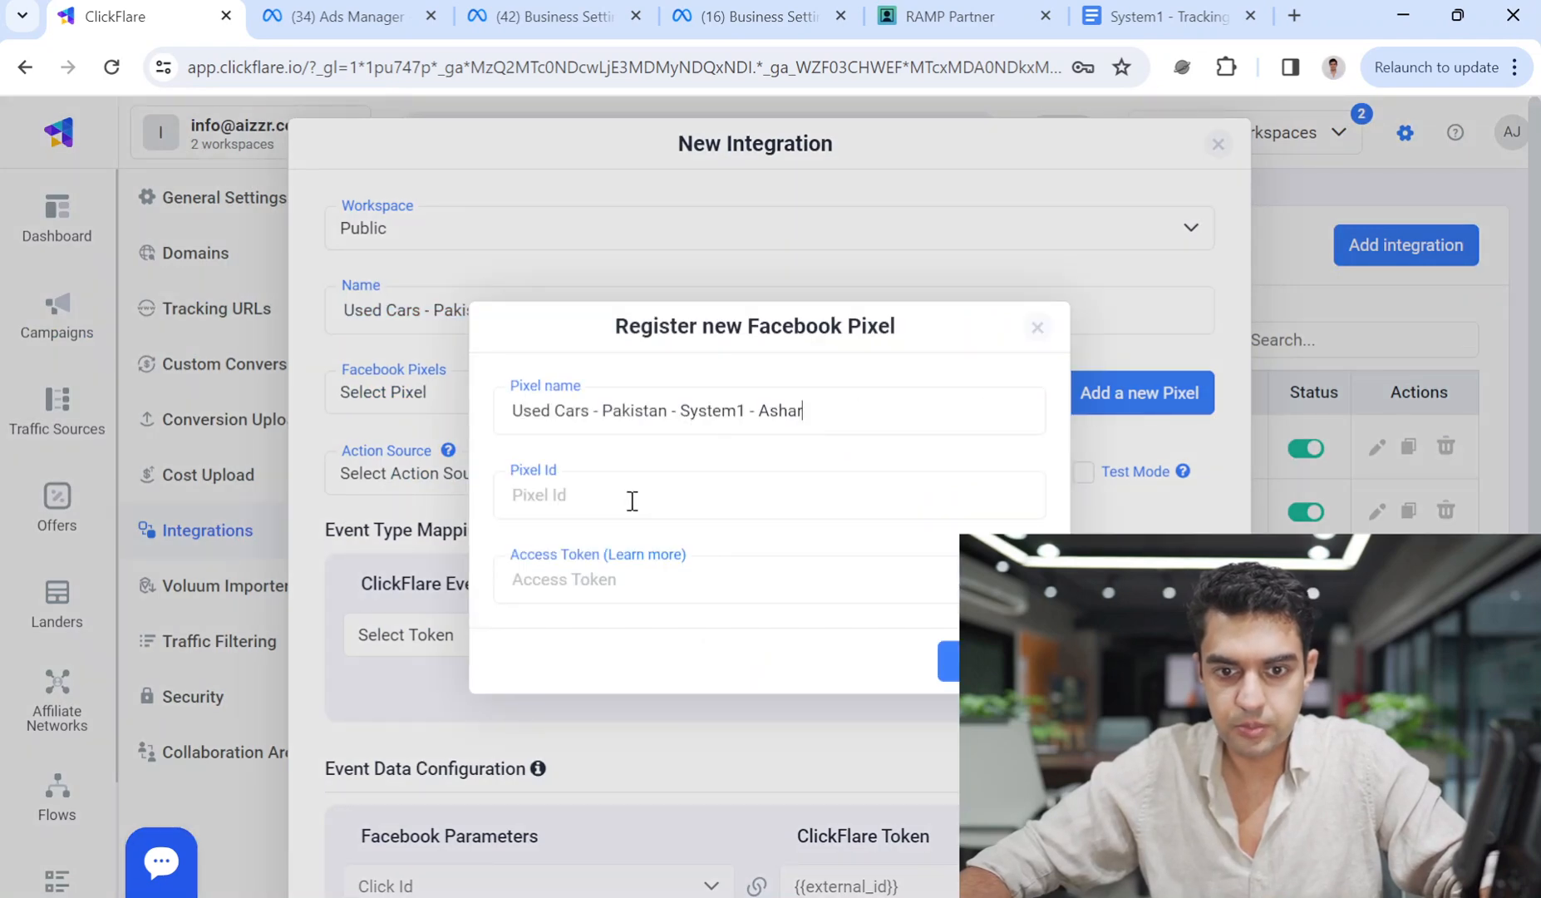
click(347, 16)
Copy the Used Cars dataset ID into ClickFlare's Pixel Id field.
click(513, 5)
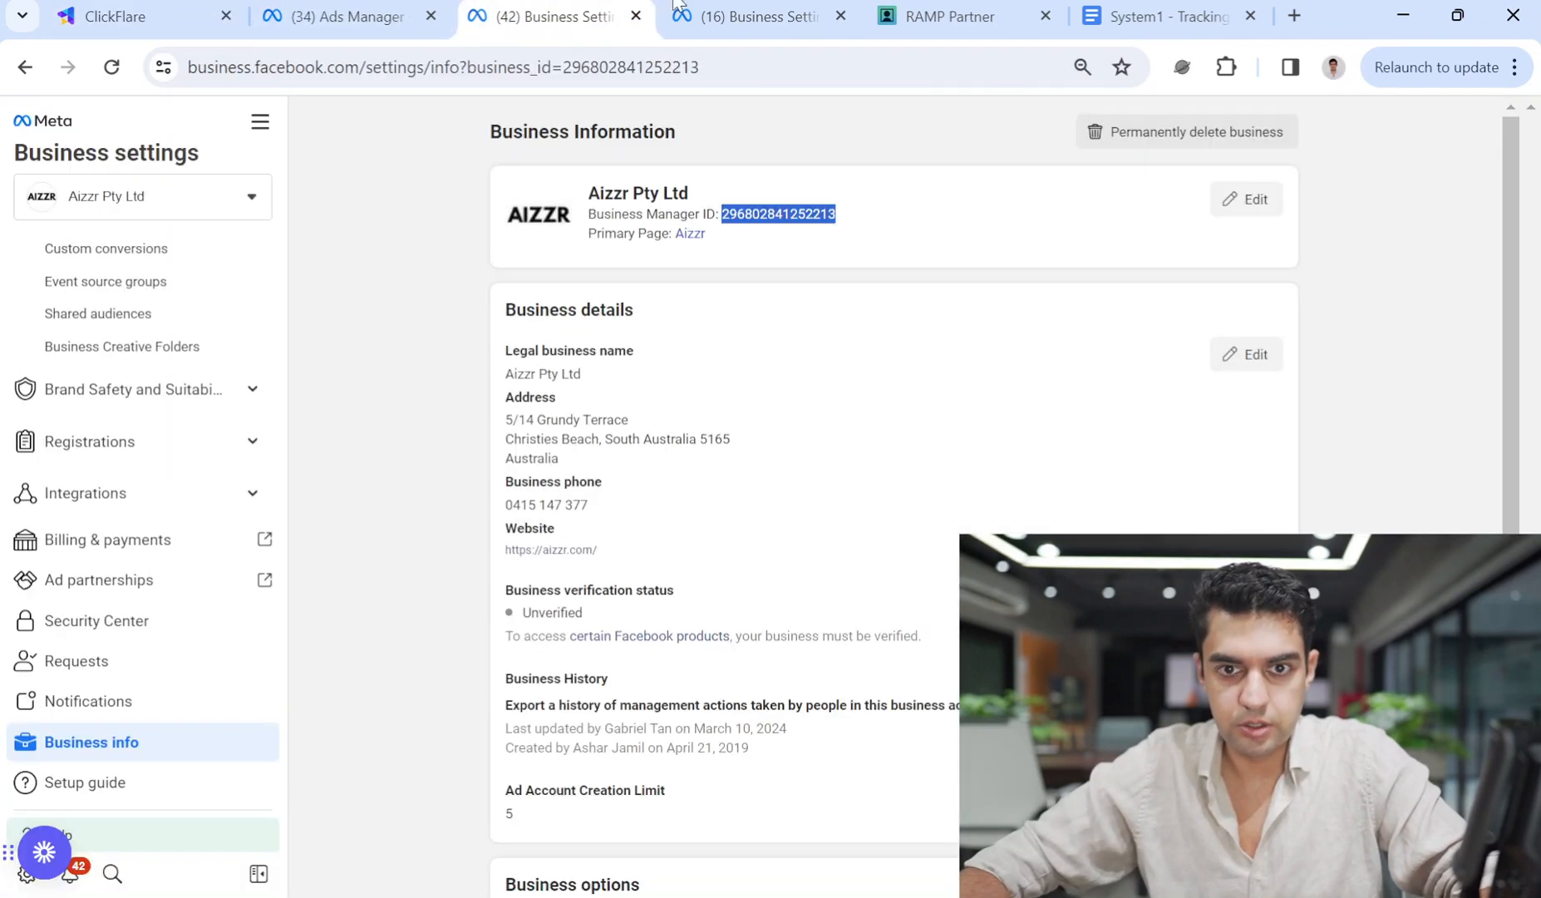
click(738, 5)
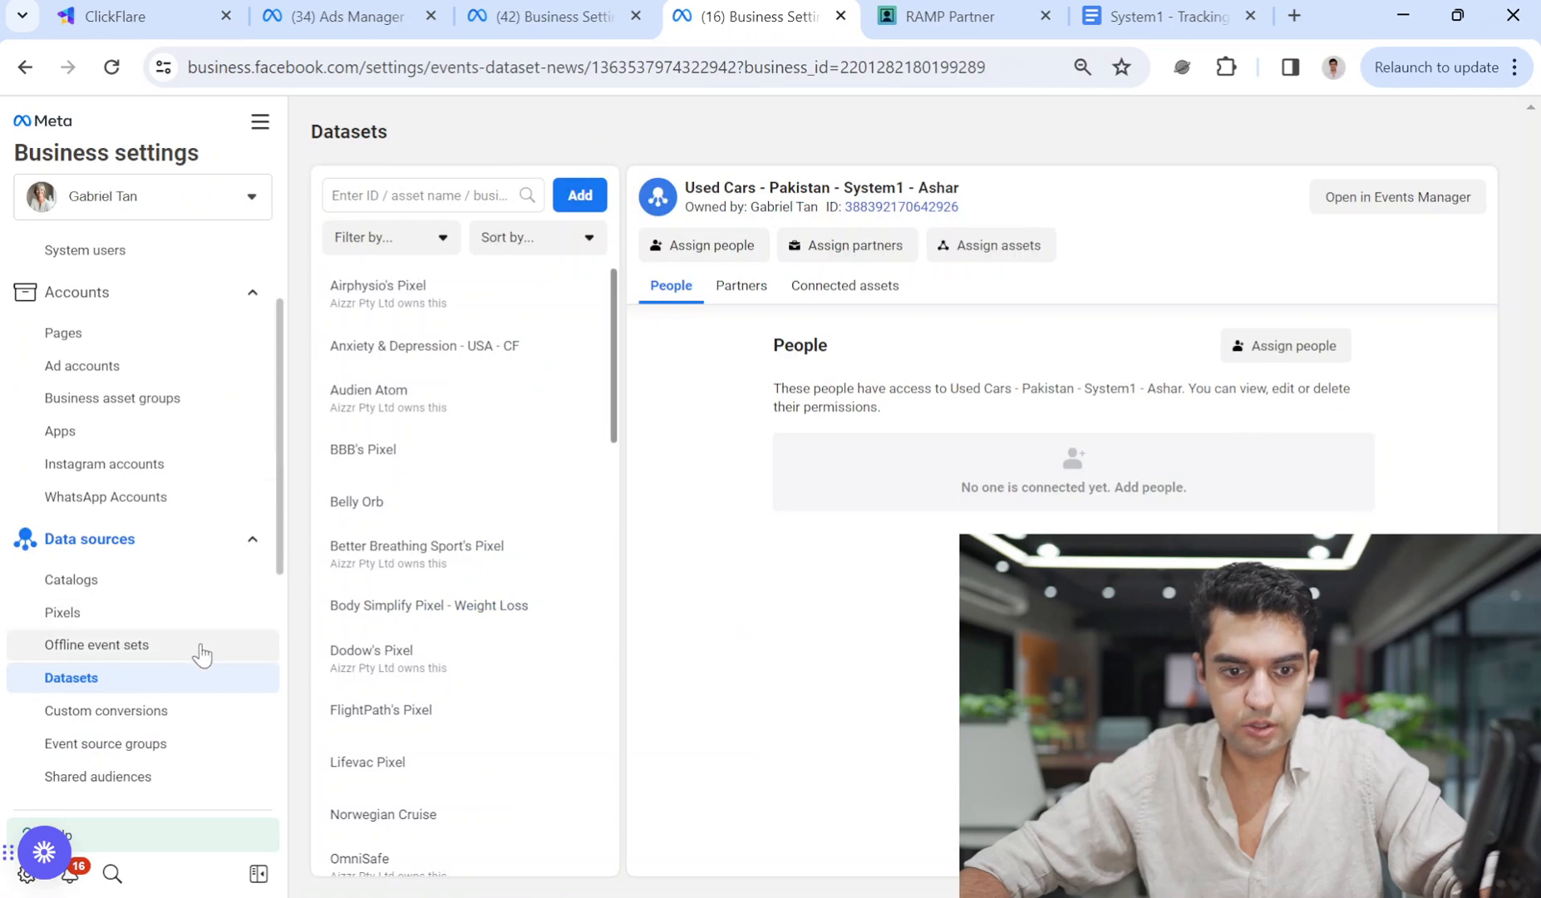
click(407, 196)
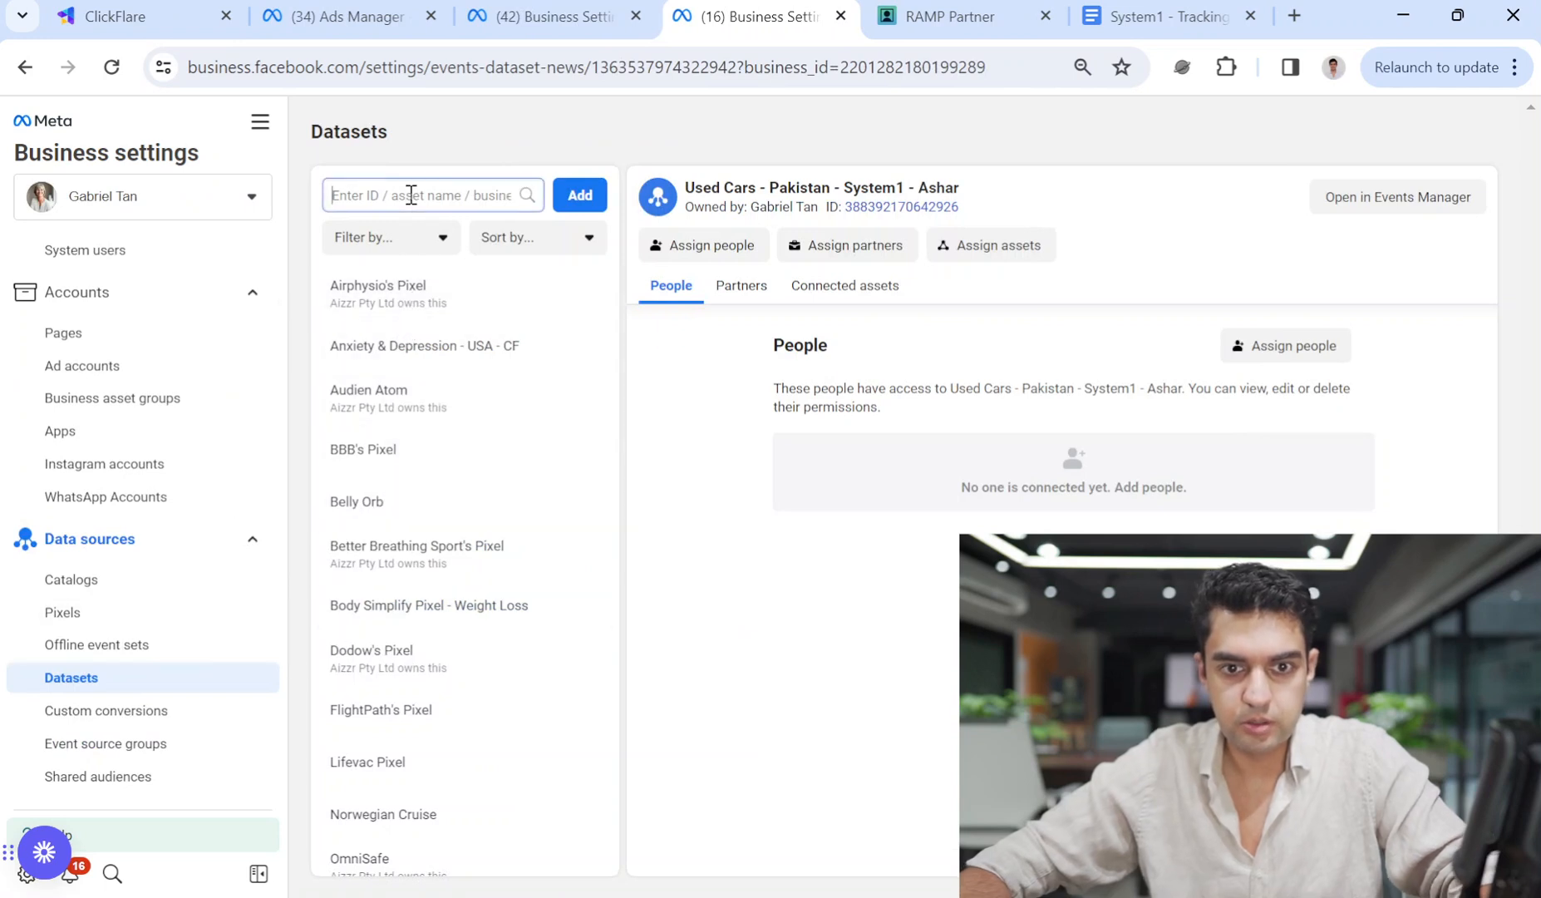
click(887, 210)
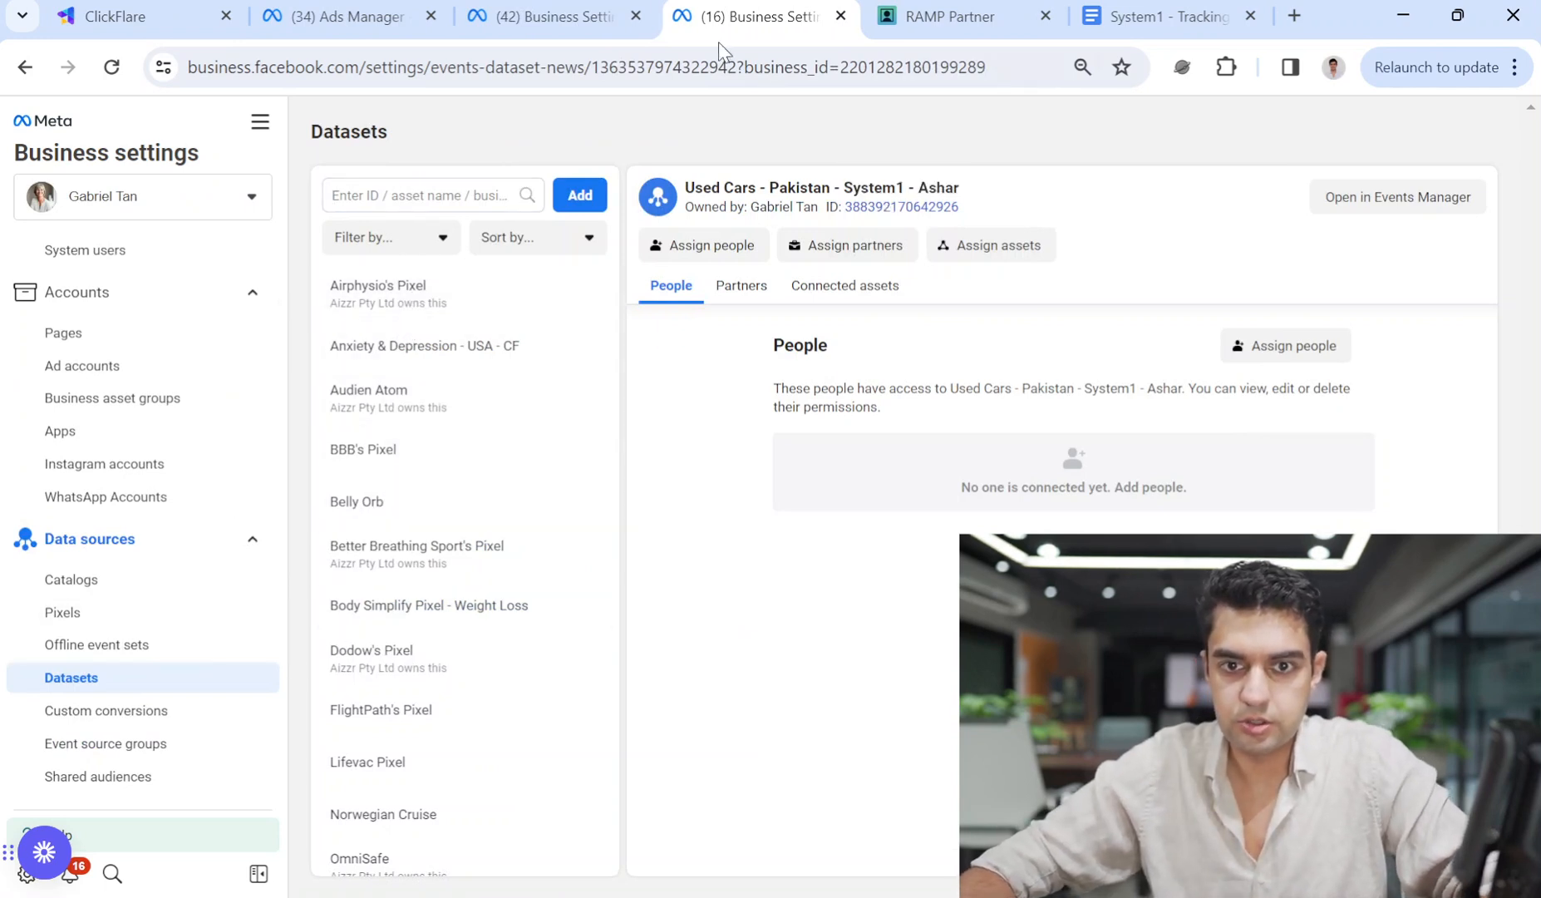
click(617, 4)
click(427, 3)
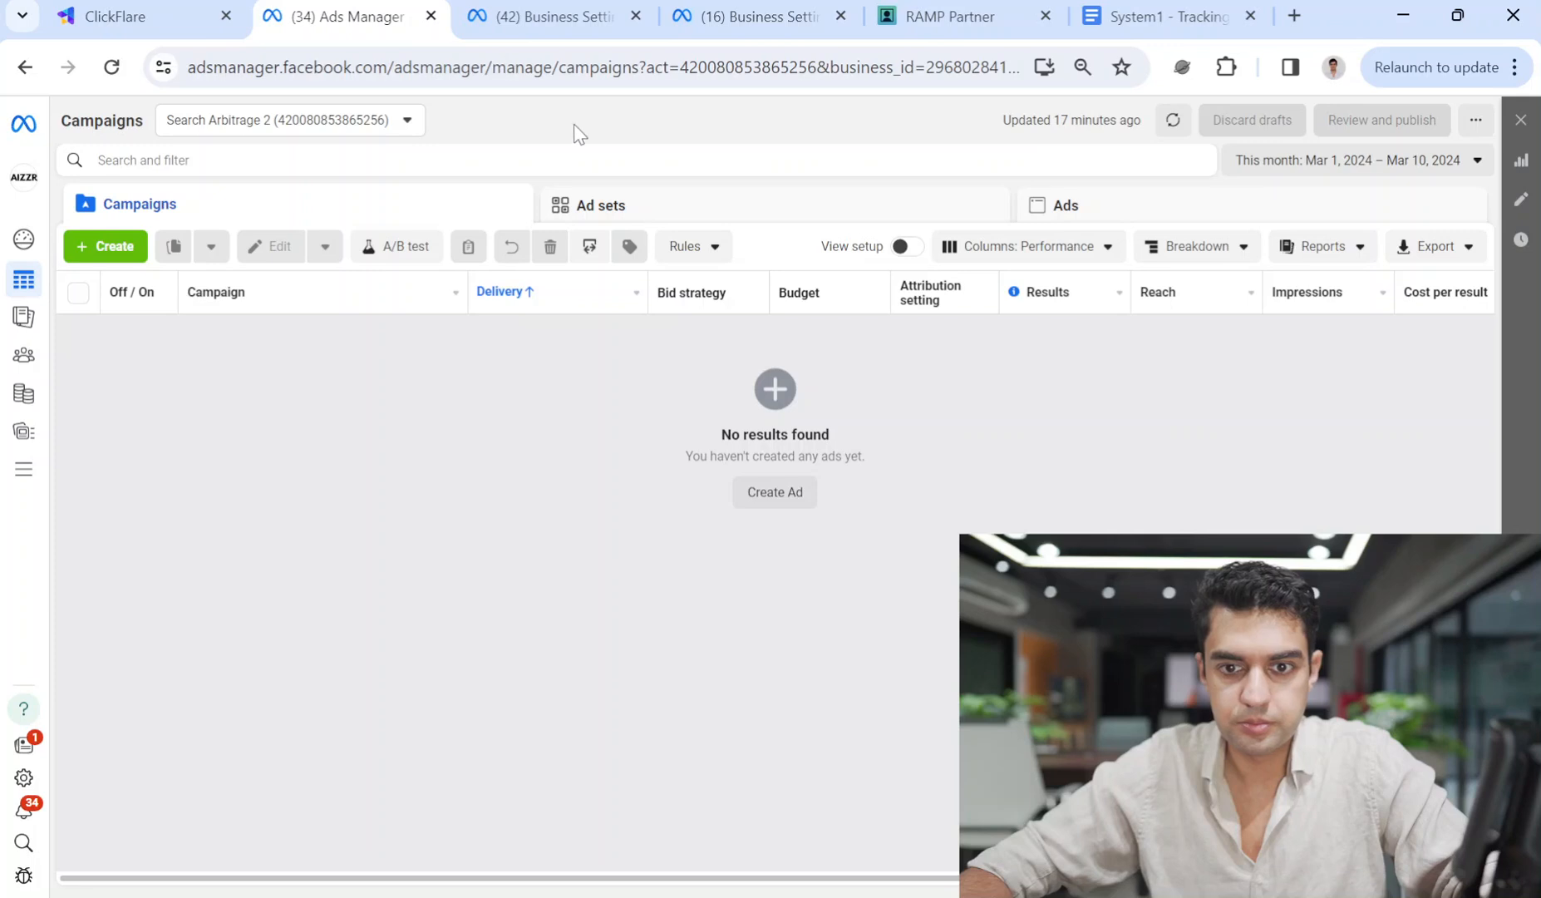
click(782, 12)
click(163, 10)
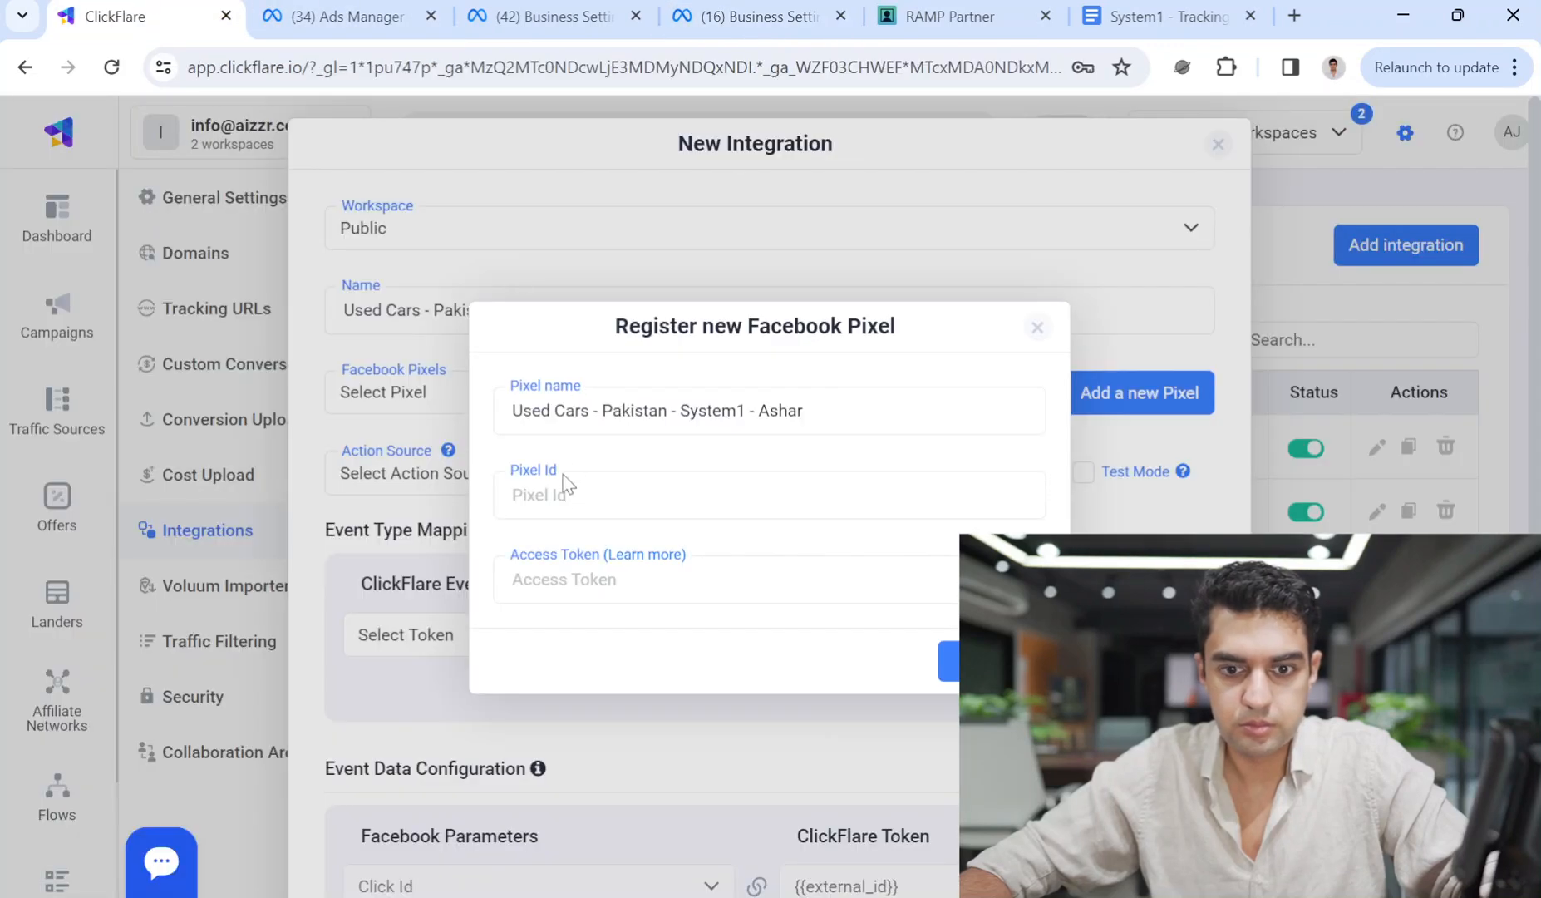
key(ctrl+v)
Open the Used Cars - Pakistan - System1 - Ashar dataset in Events Manager.
click(748, 16)
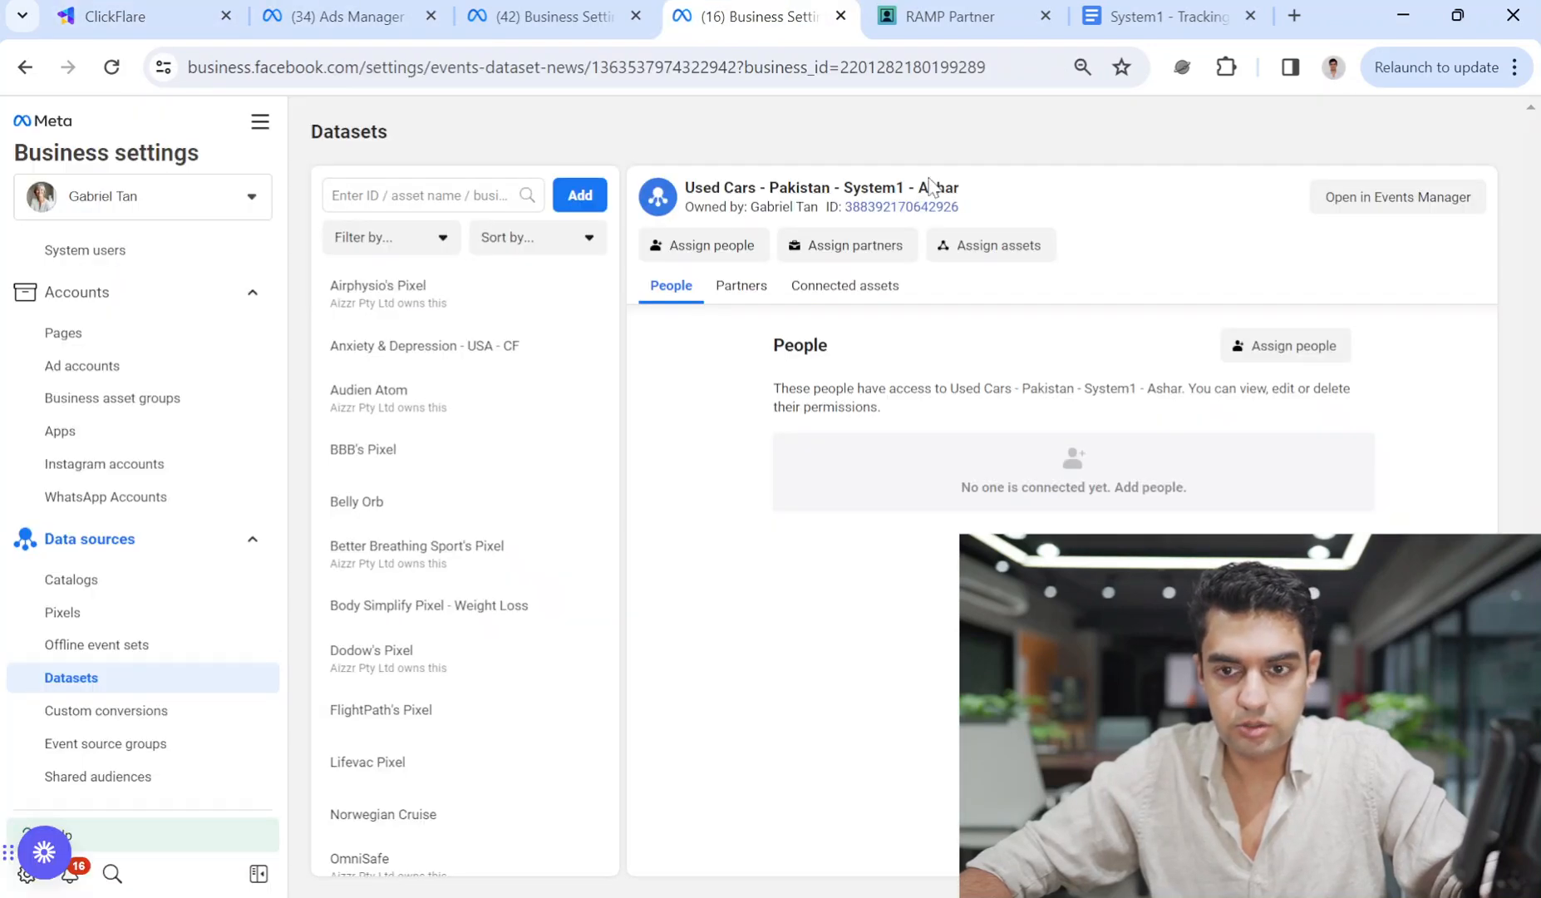
click(1377, 208)
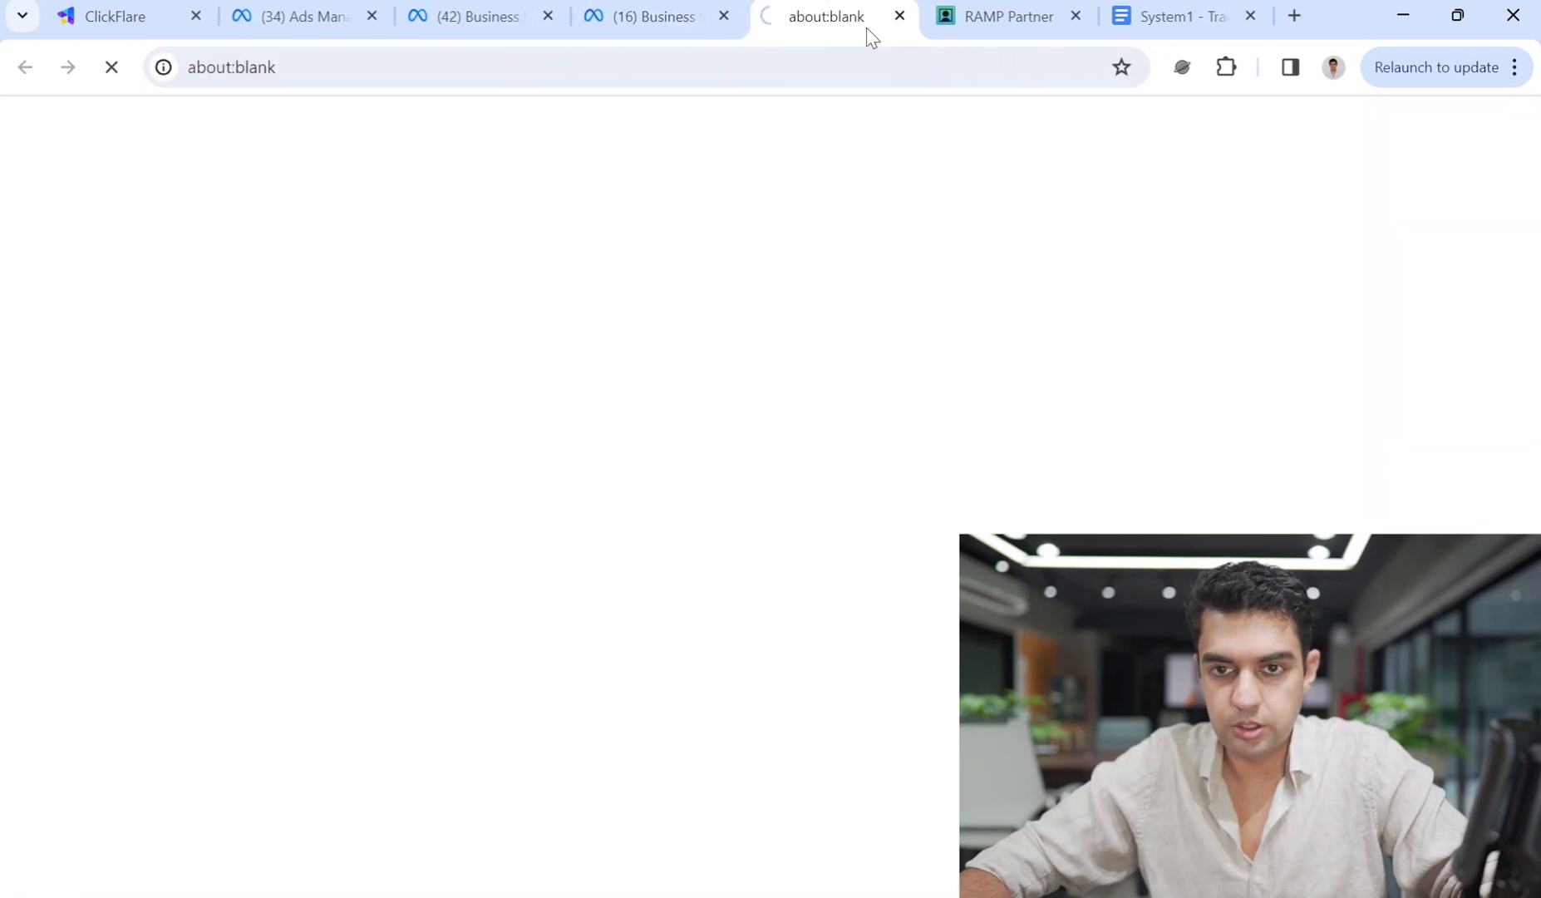
click(731, 16)
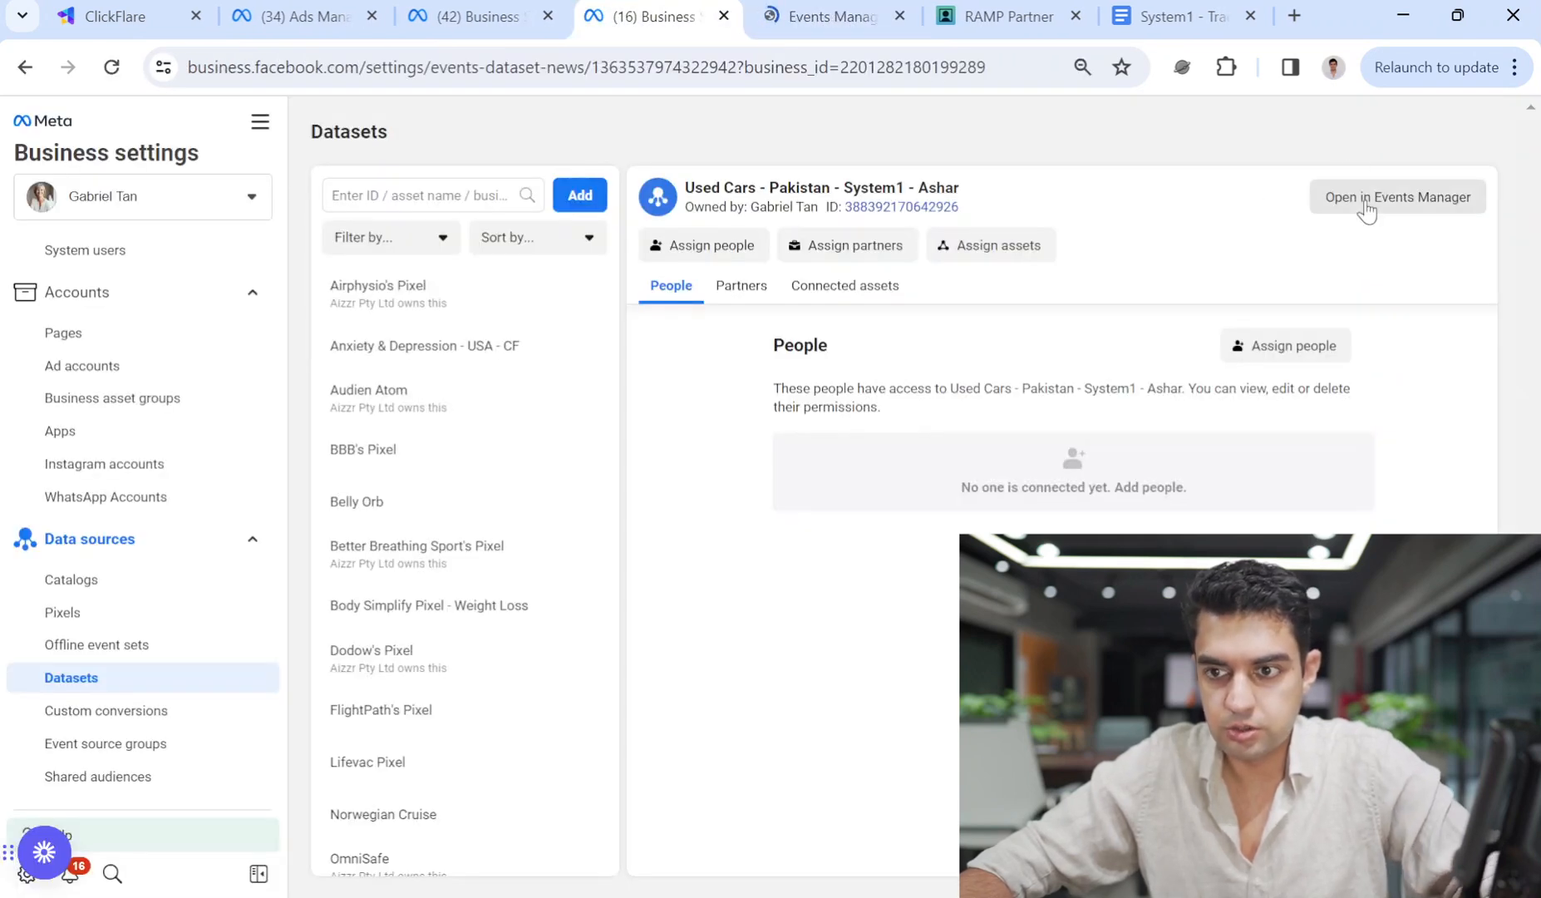
Open the dataset's Settings in Events Manager and scroll to Set up direct integration.
click(789, 15)
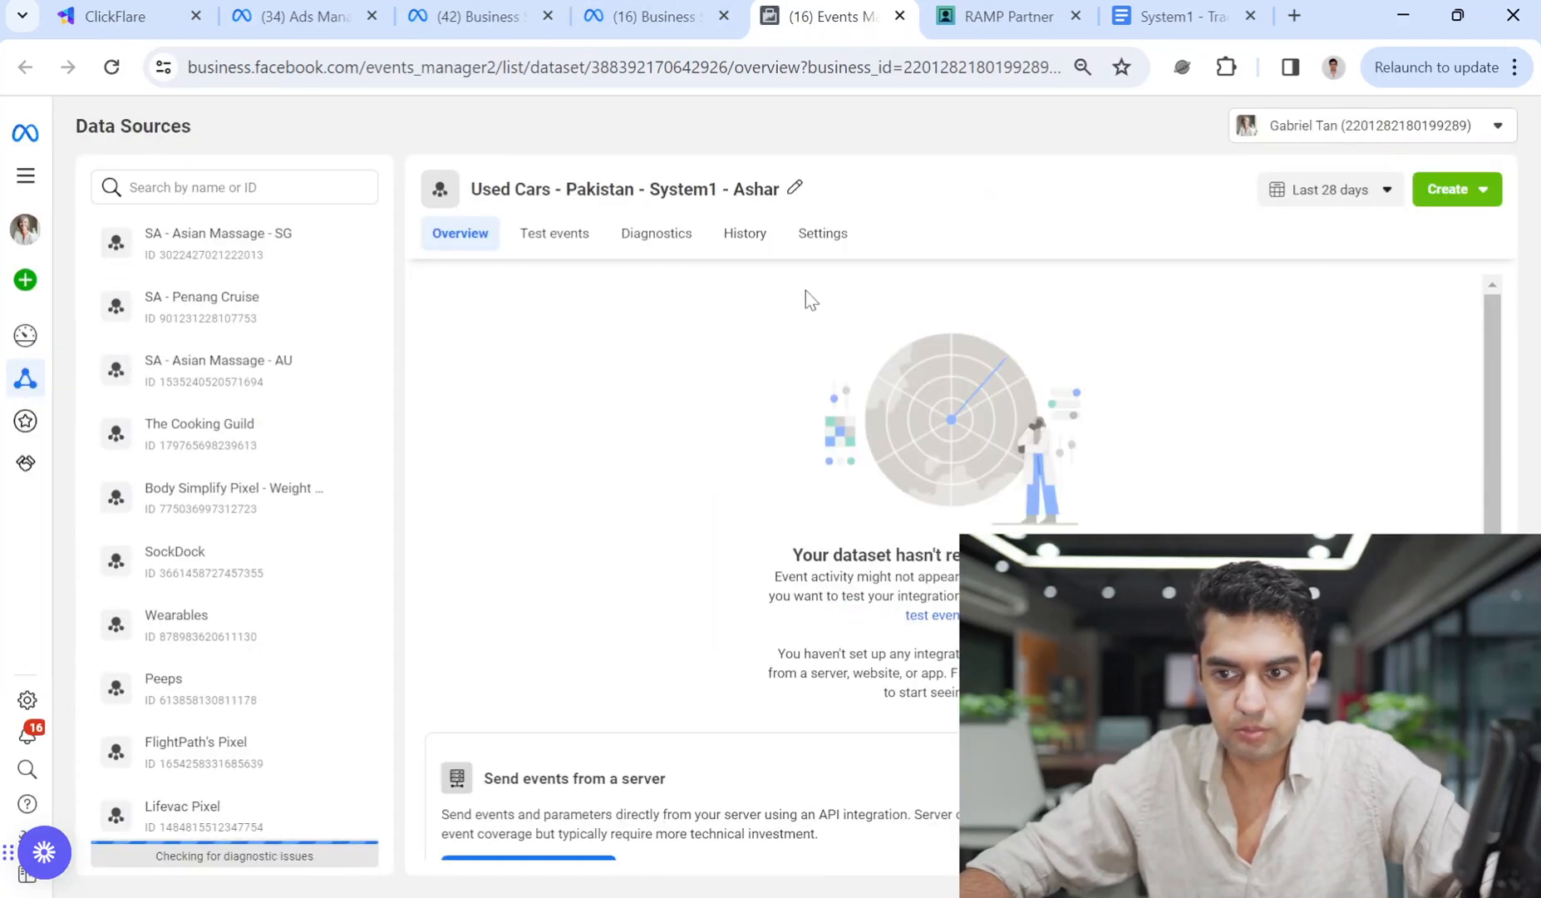
click(553, 237)
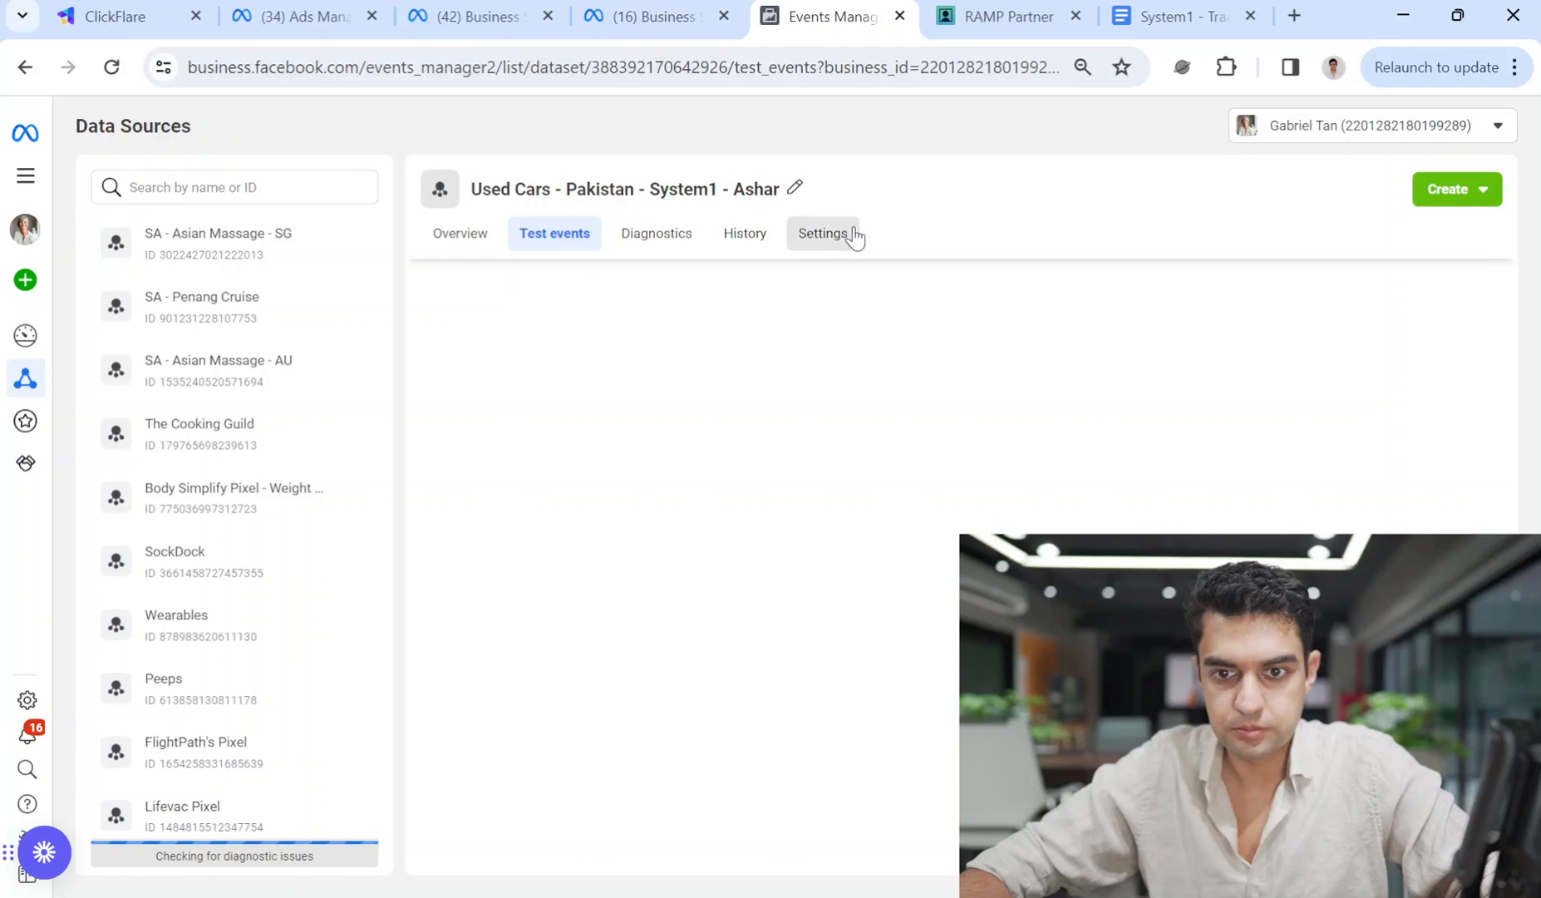
click(836, 237)
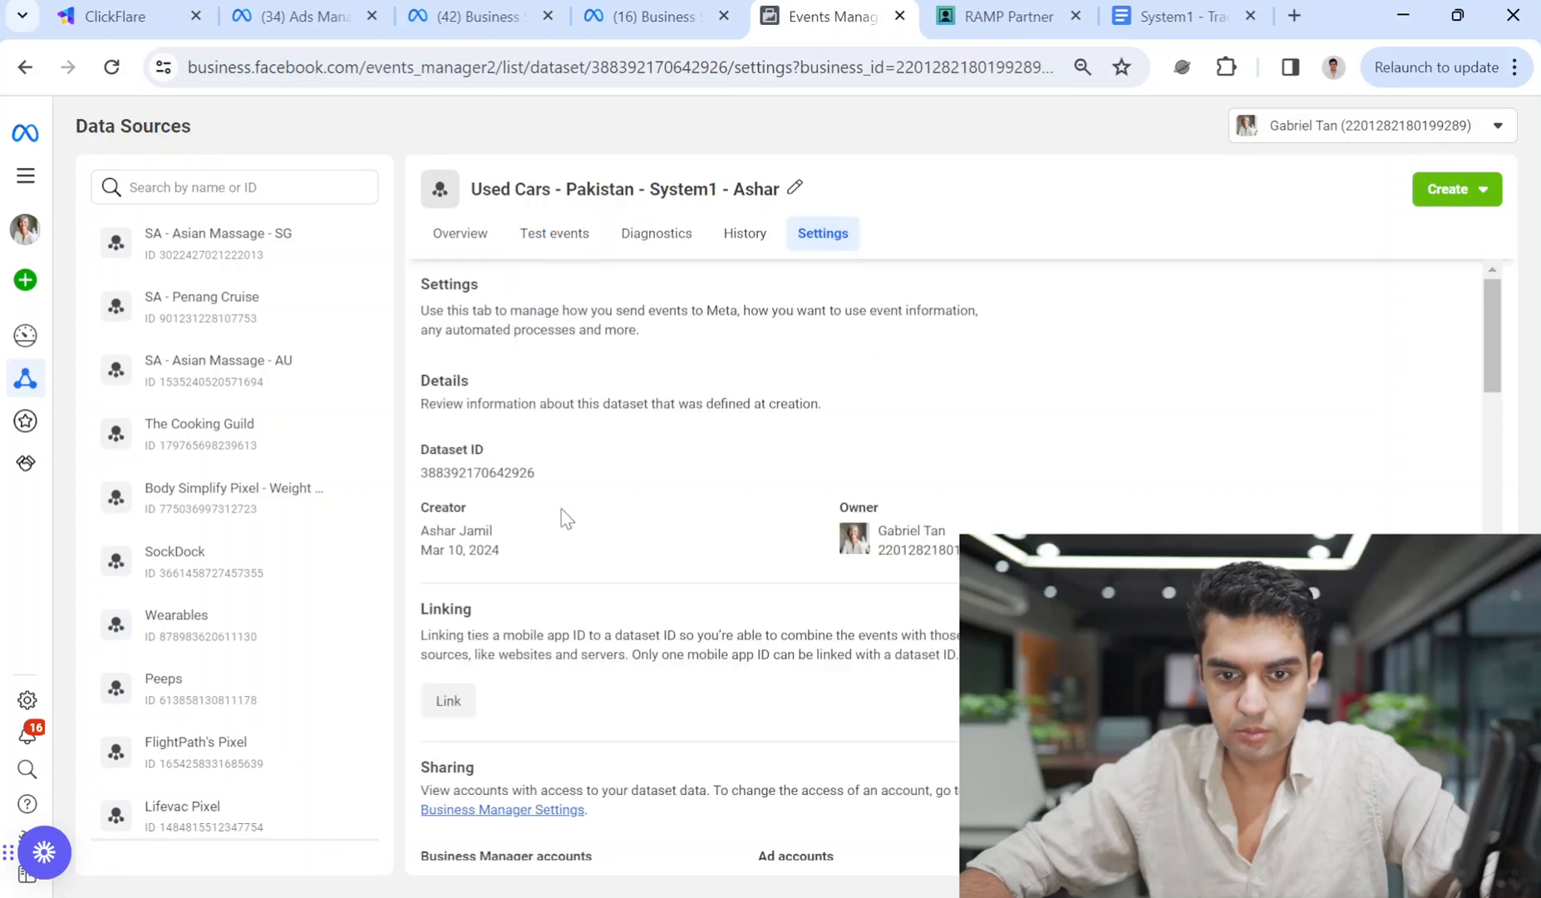
scroll(1531, 299, down, 10)
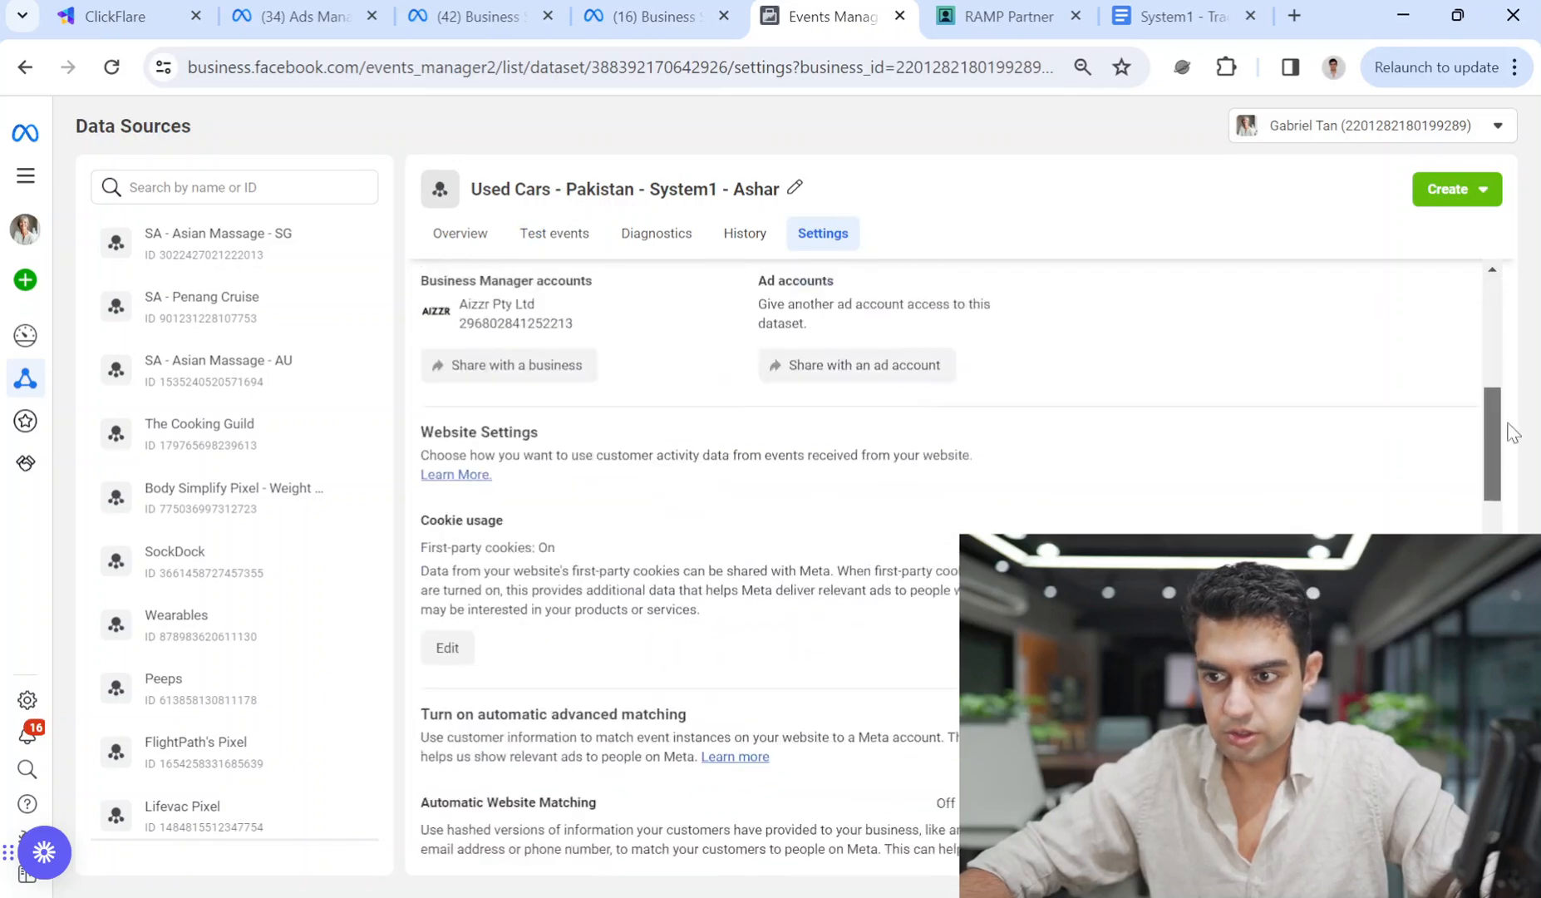
scroll(1522, 484, down, 5)
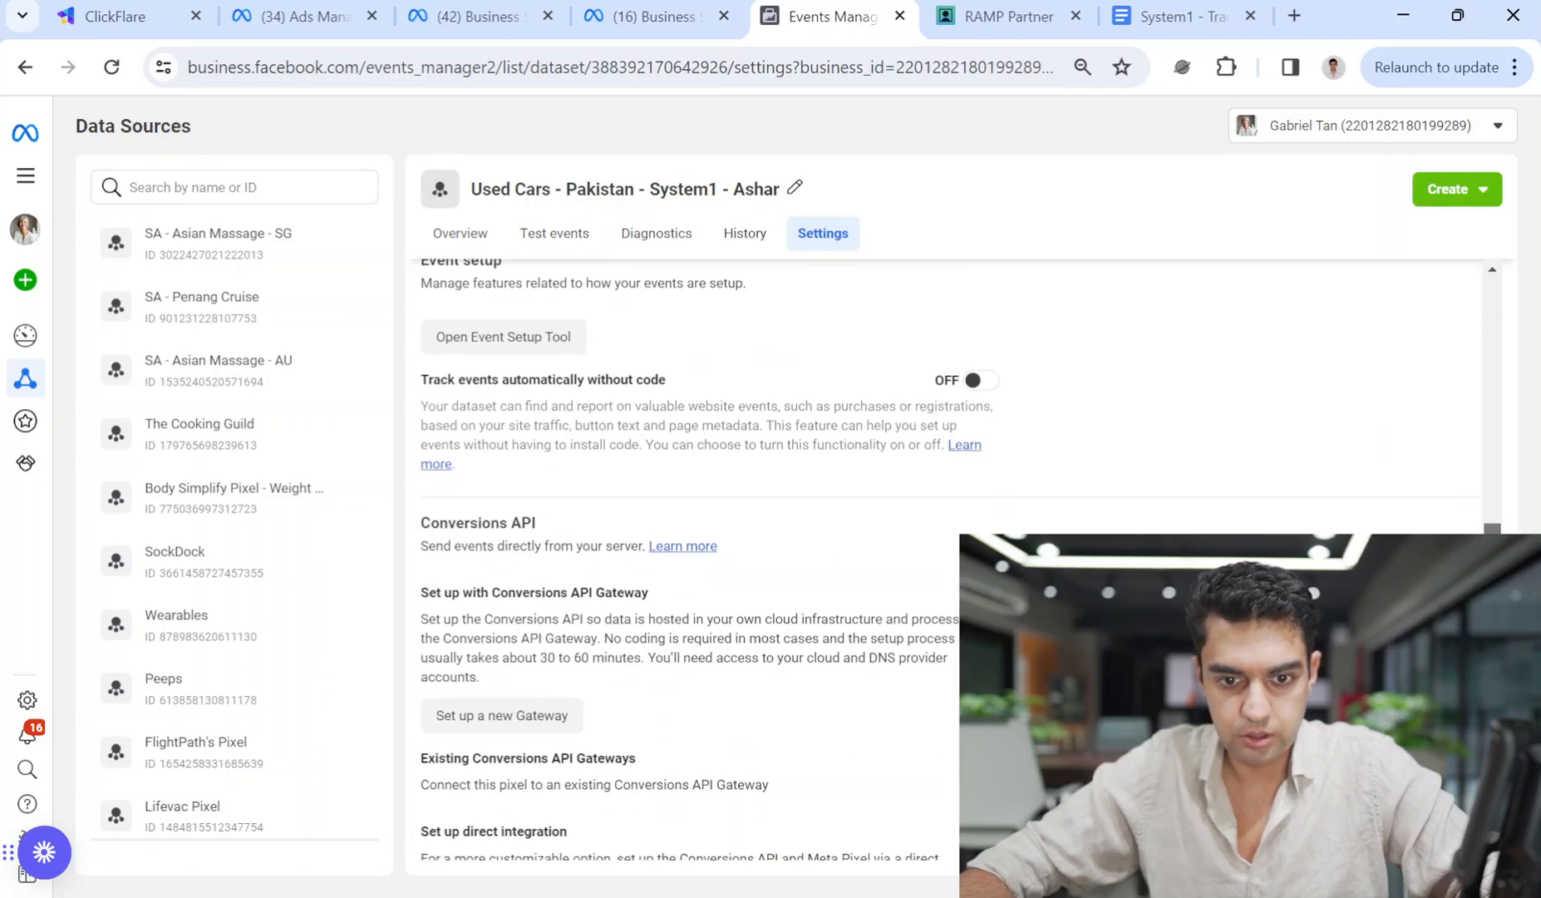
scroll(523, 415, down, 4)
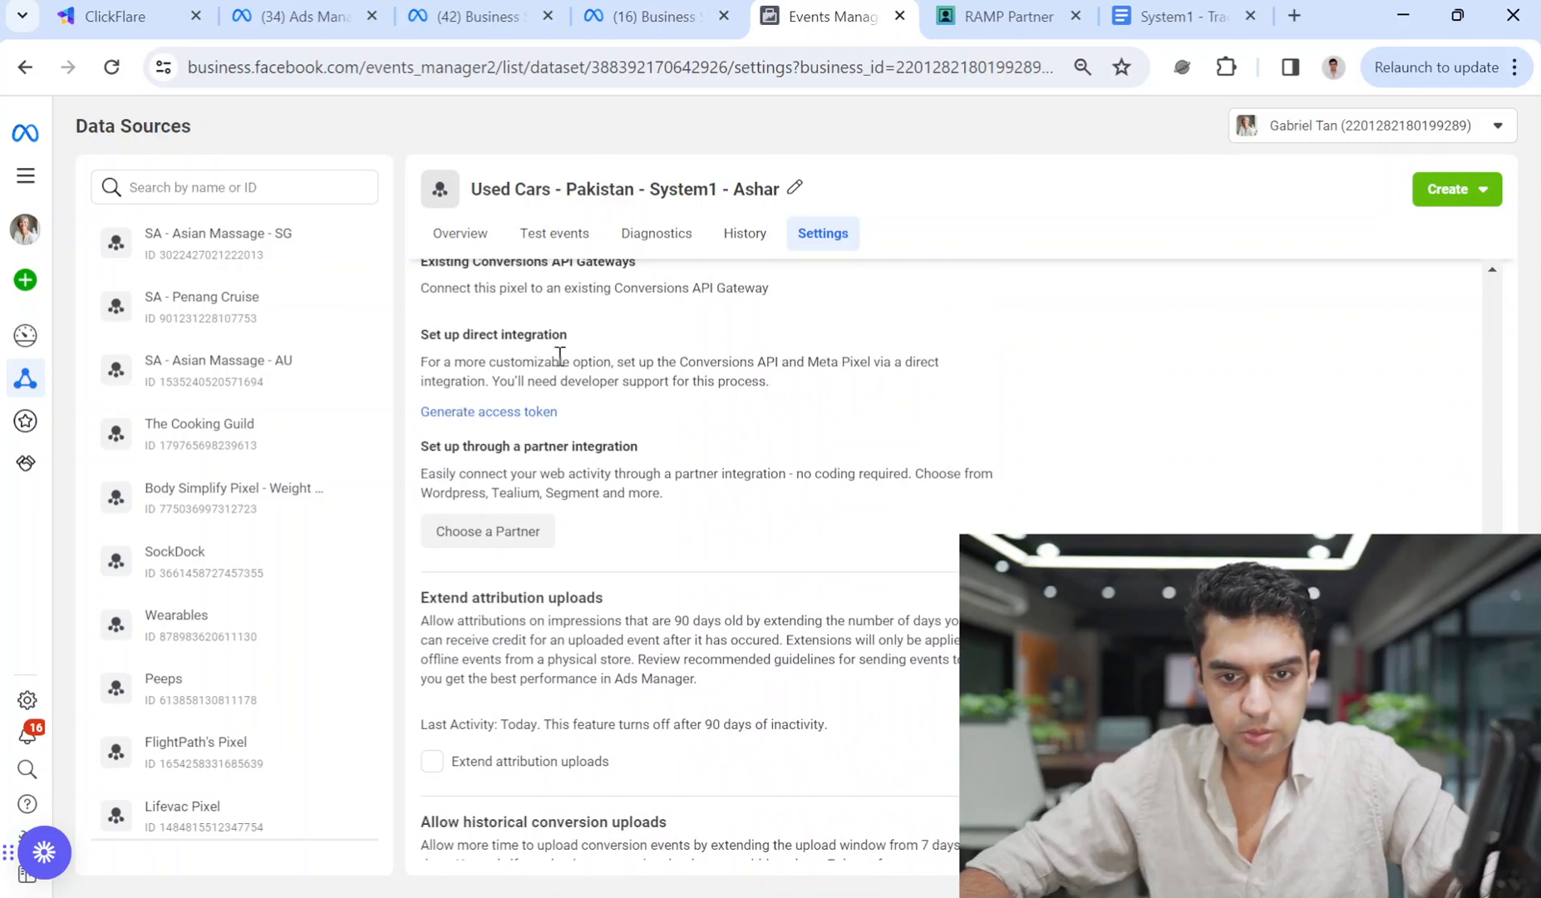
Generate a Conversions API access token and copy it.
click(477, 412)
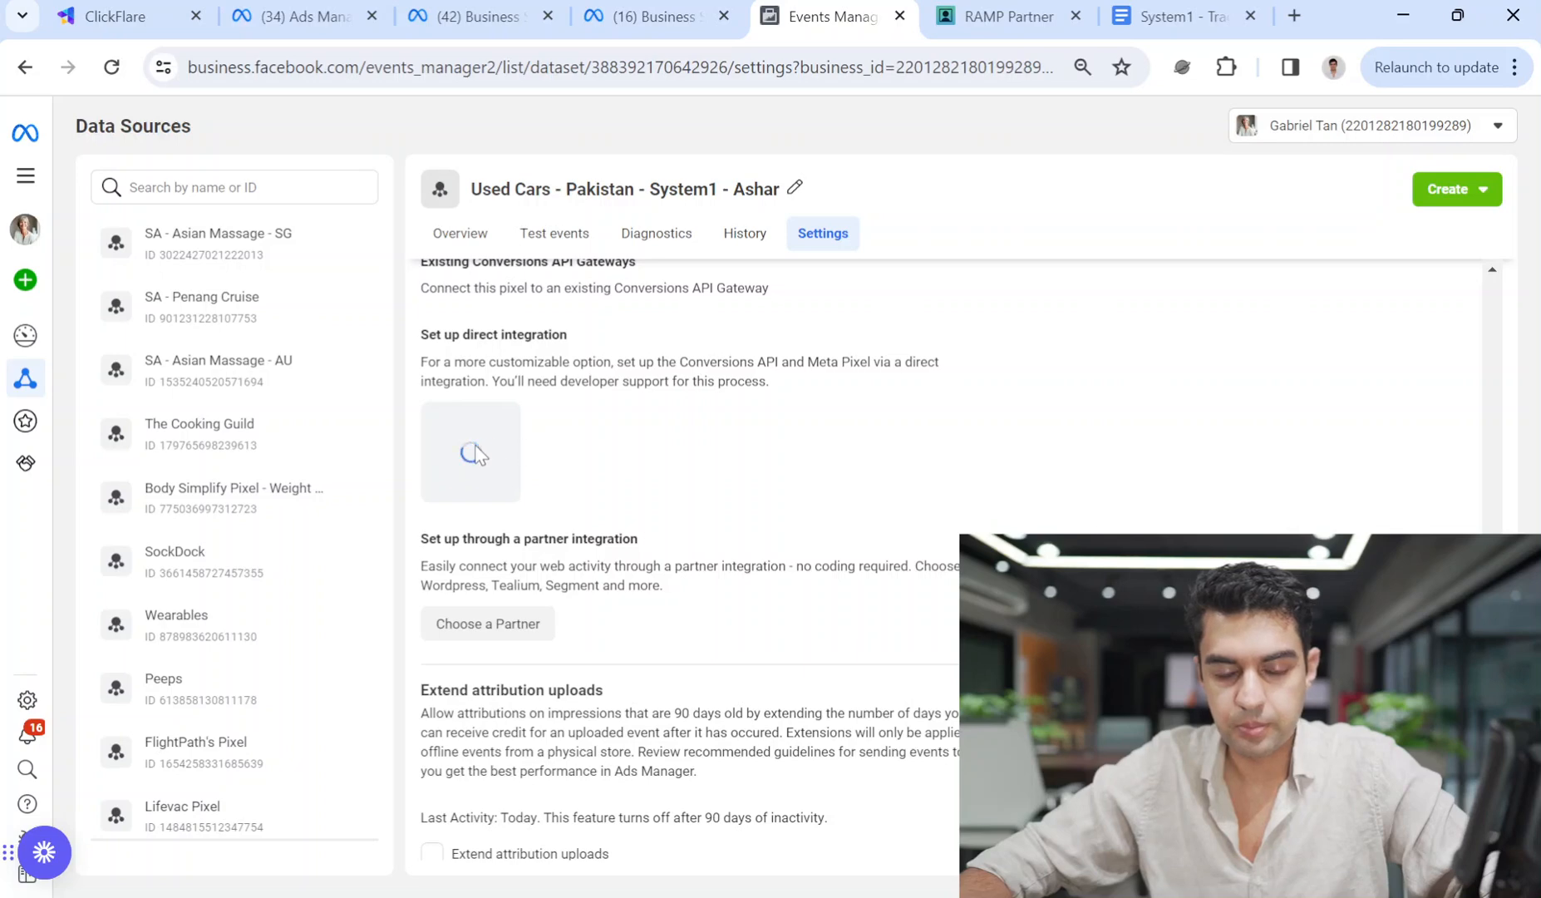
click(544, 515)
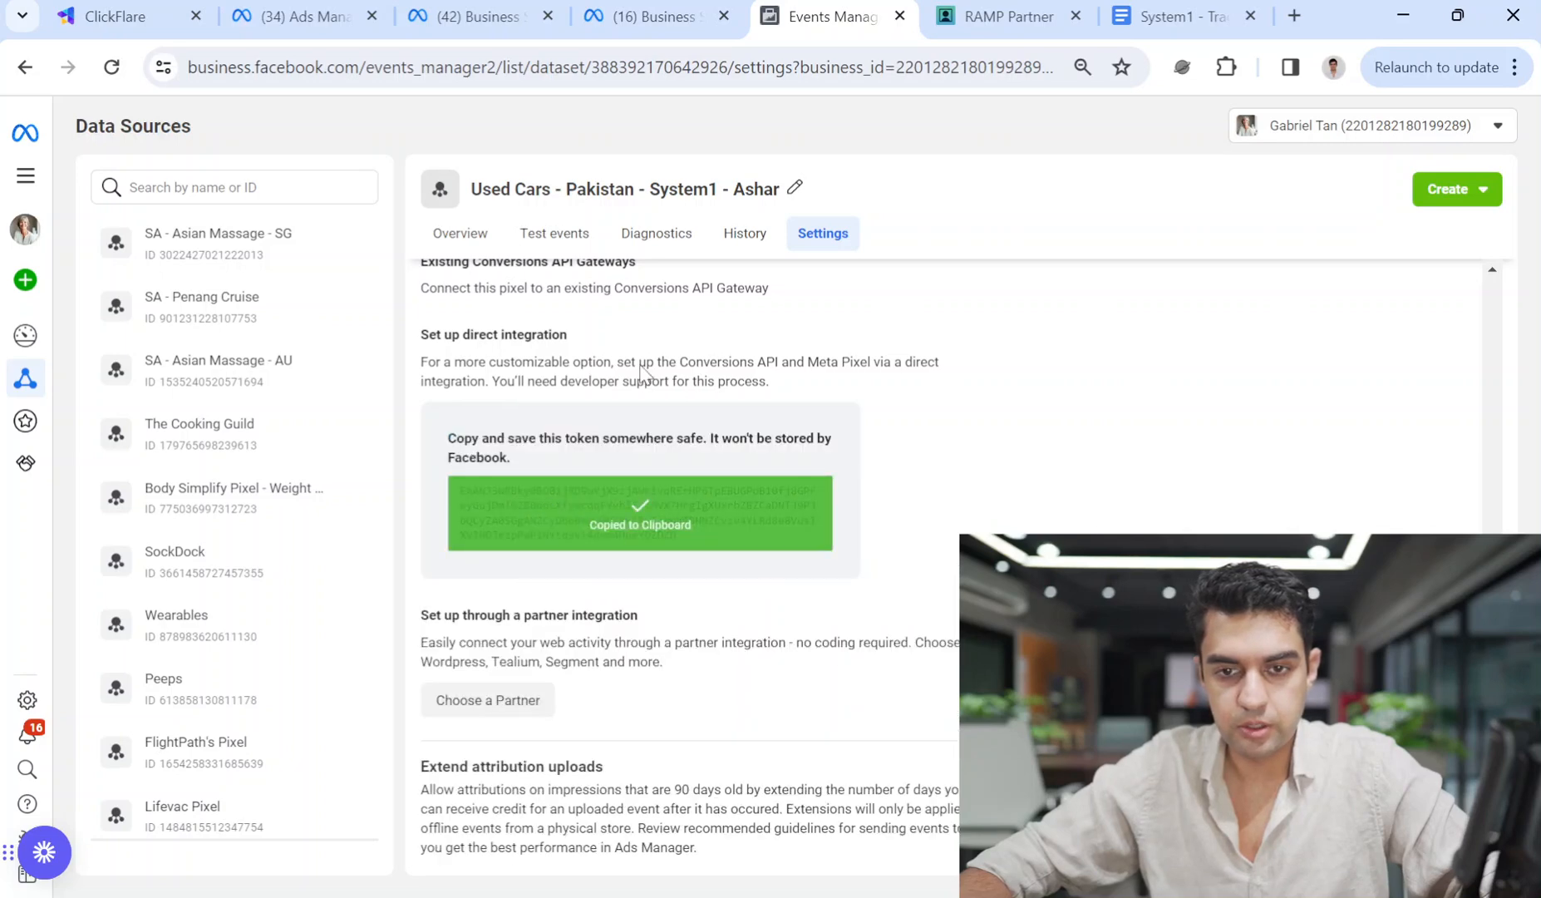
click(486, 9)
click(299, 15)
click(611, 15)
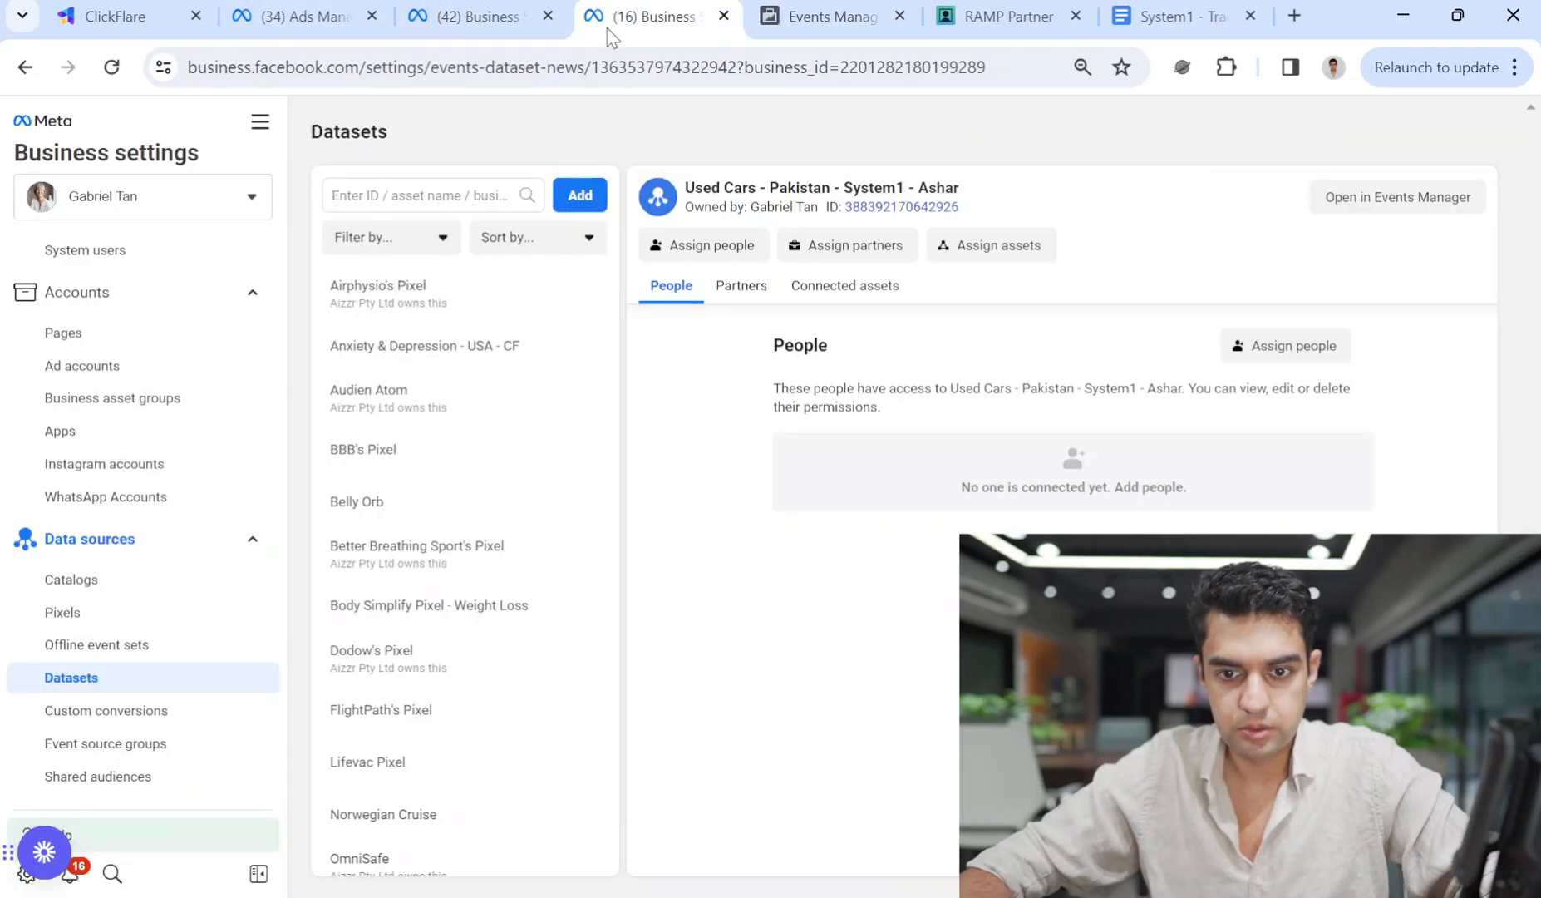
Paste the copied access token into ClickFlare's Register new Facebook Pixel form and save it.
click(116, 16)
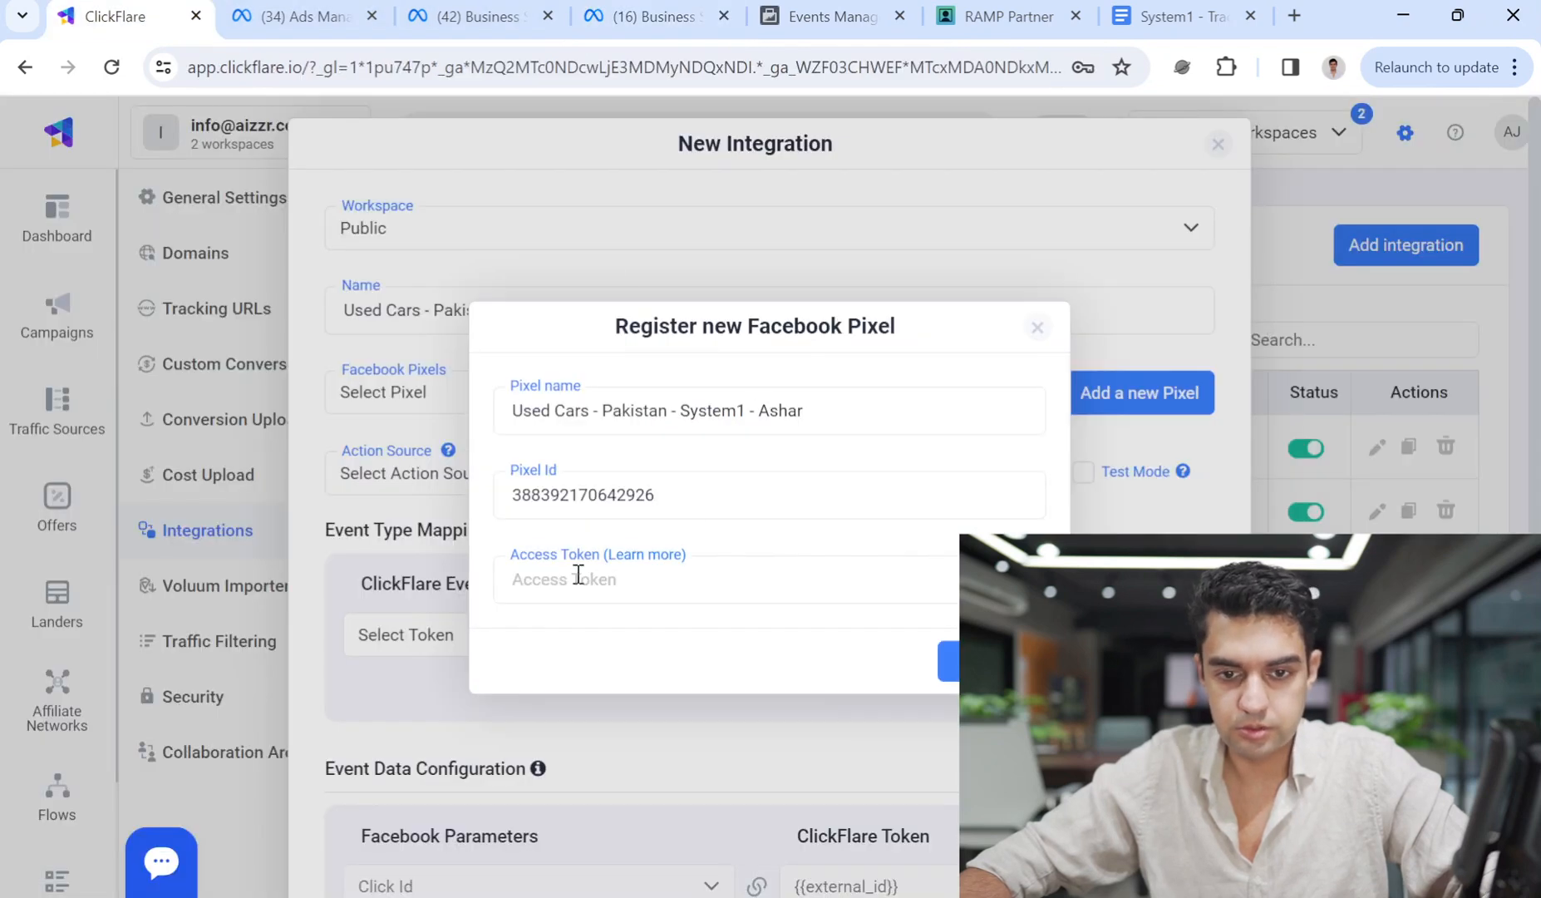
click(578, 574)
key(ctrl+v)
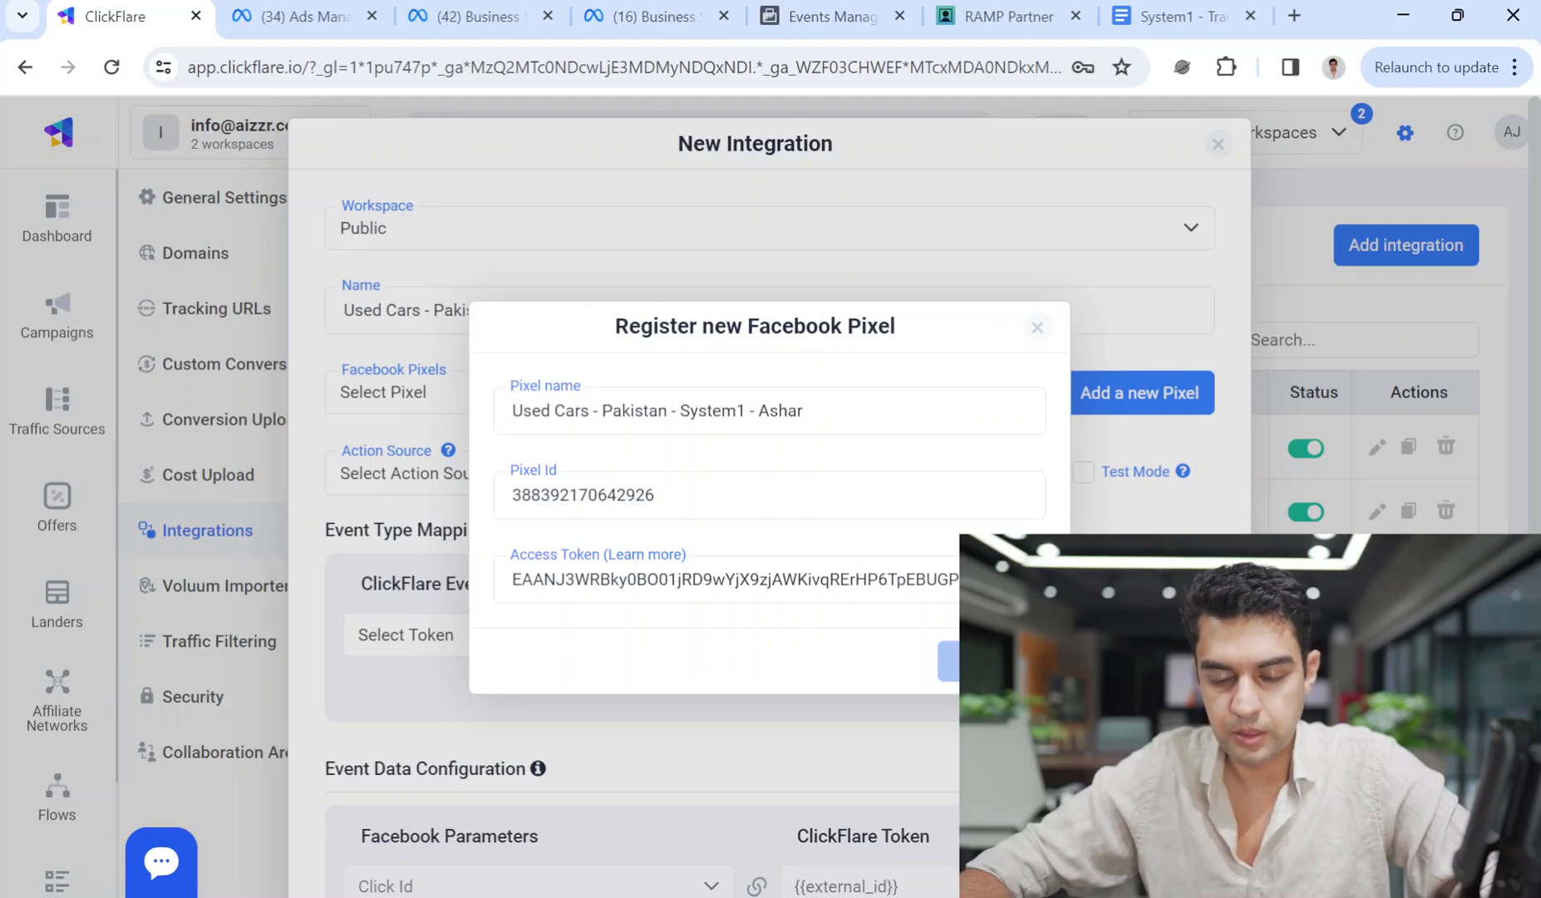
click(947, 661)
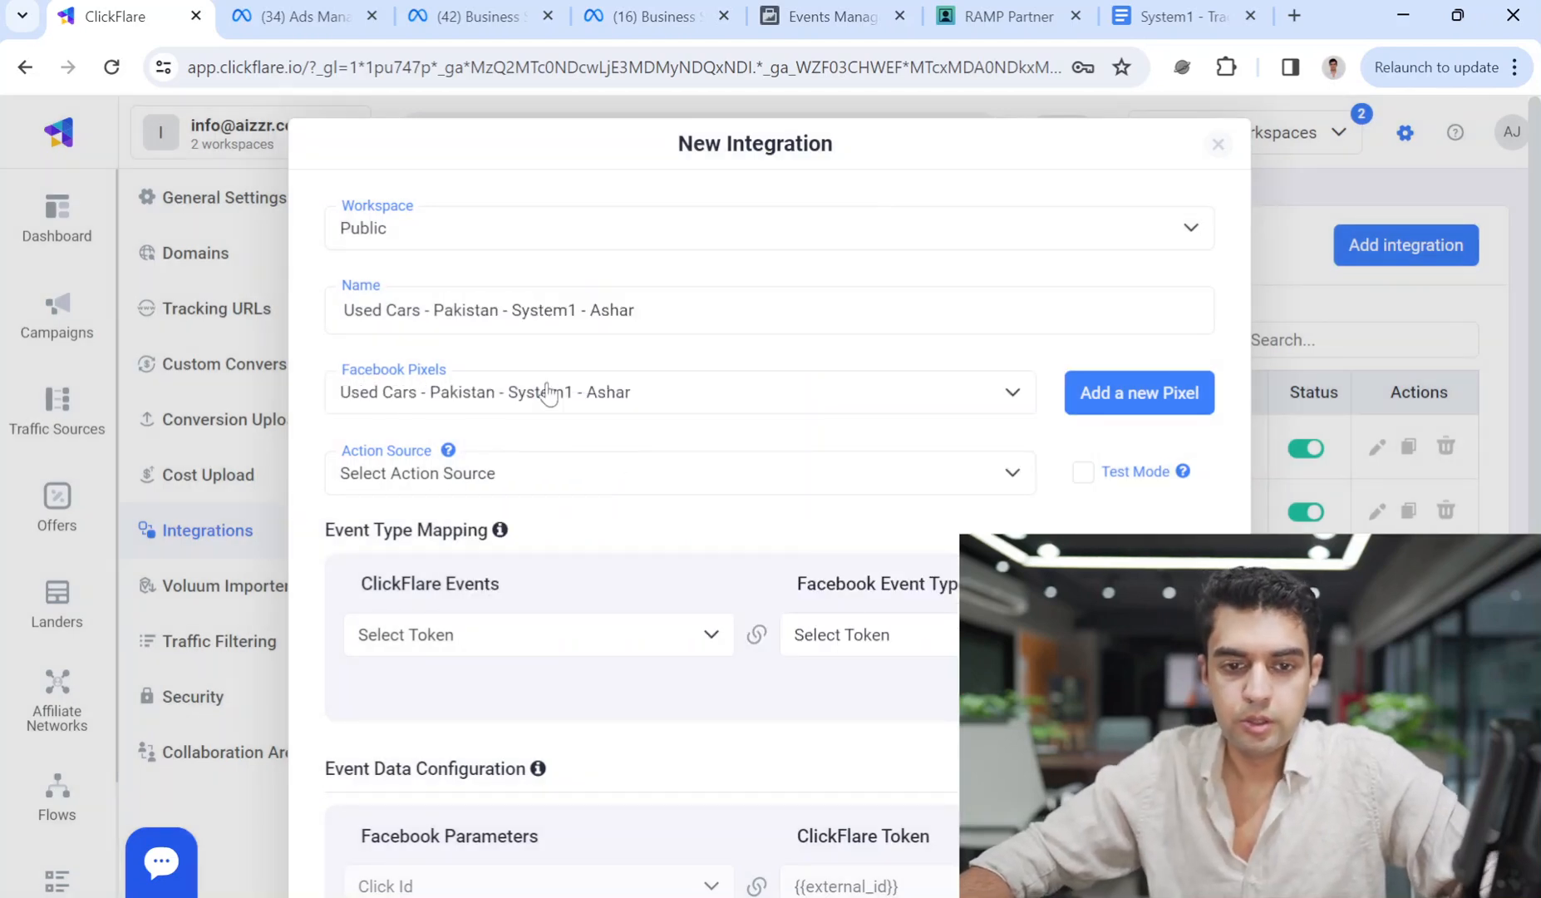
Set Action Source to Website and map Impression to ViewContent.
click(573, 480)
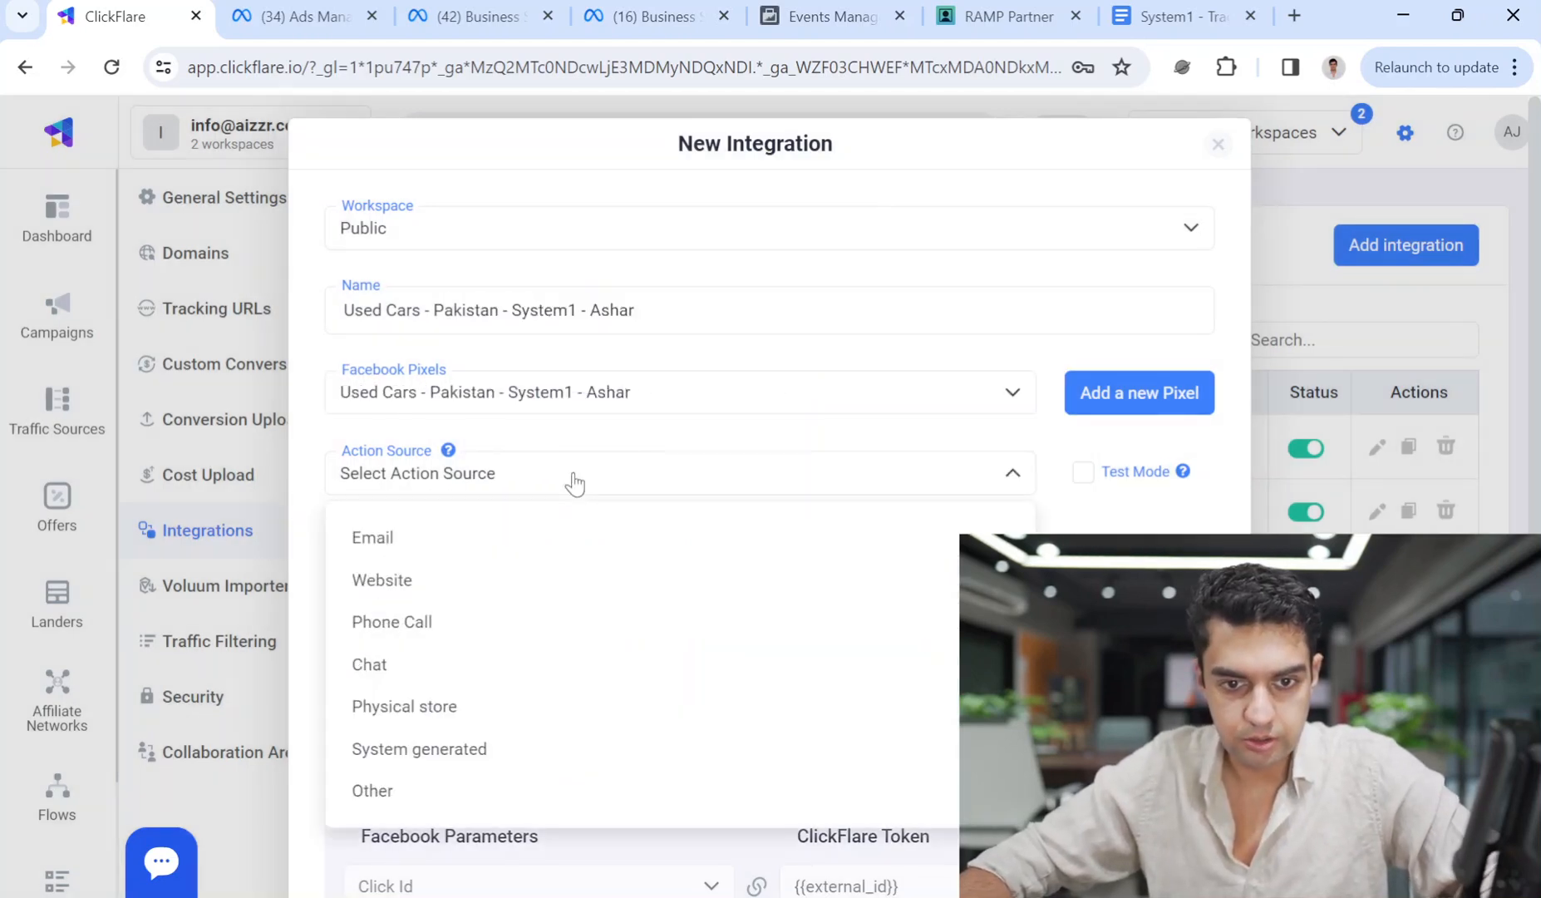
click(472, 592)
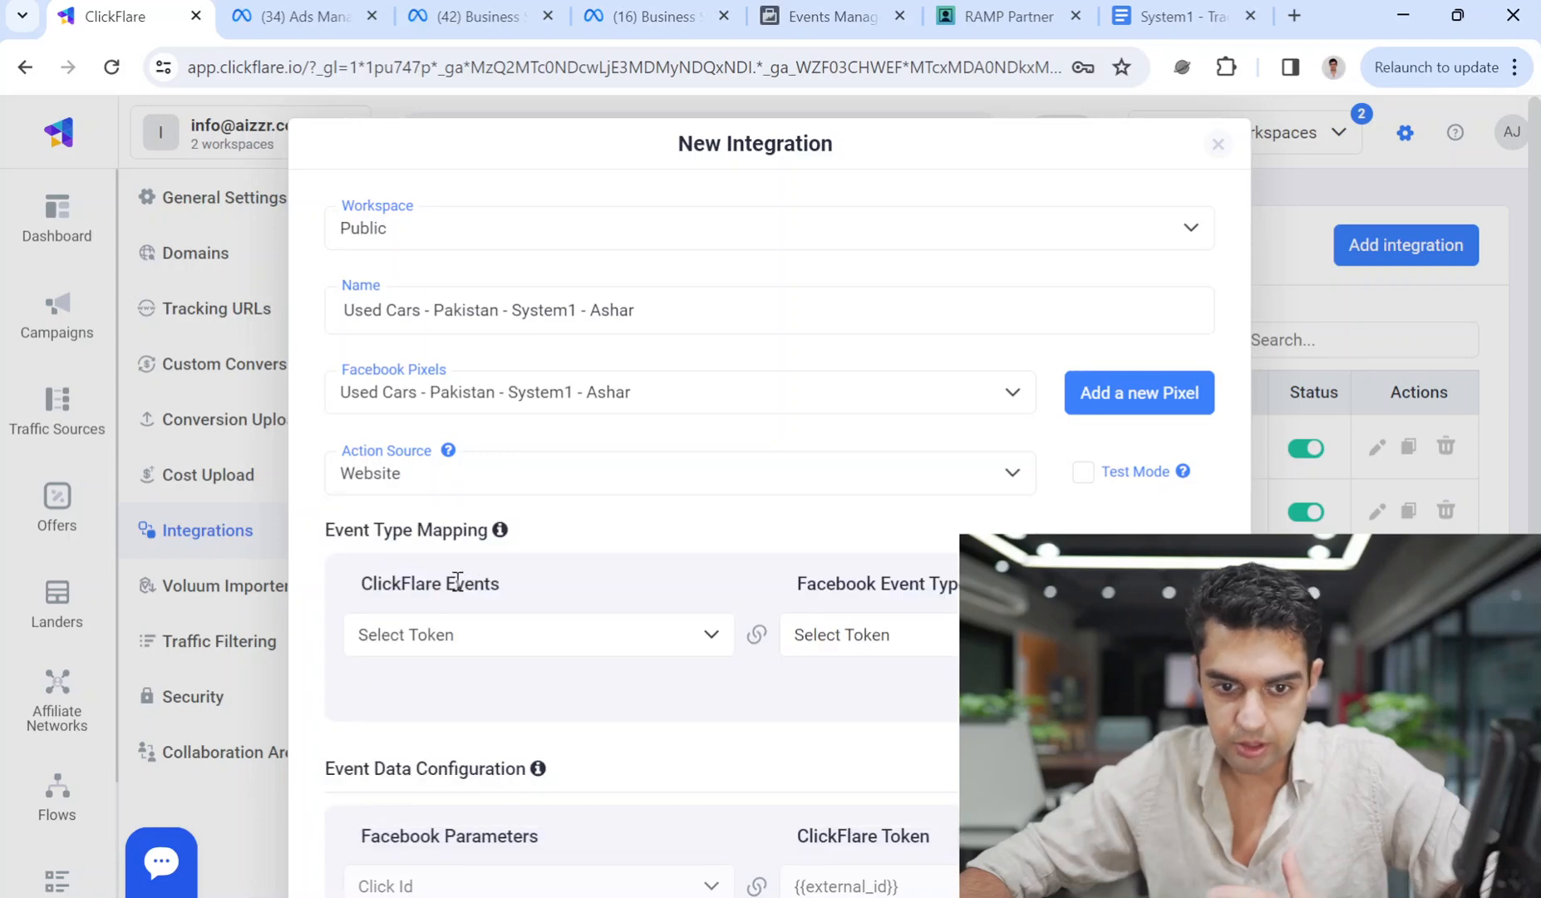
click(537, 647)
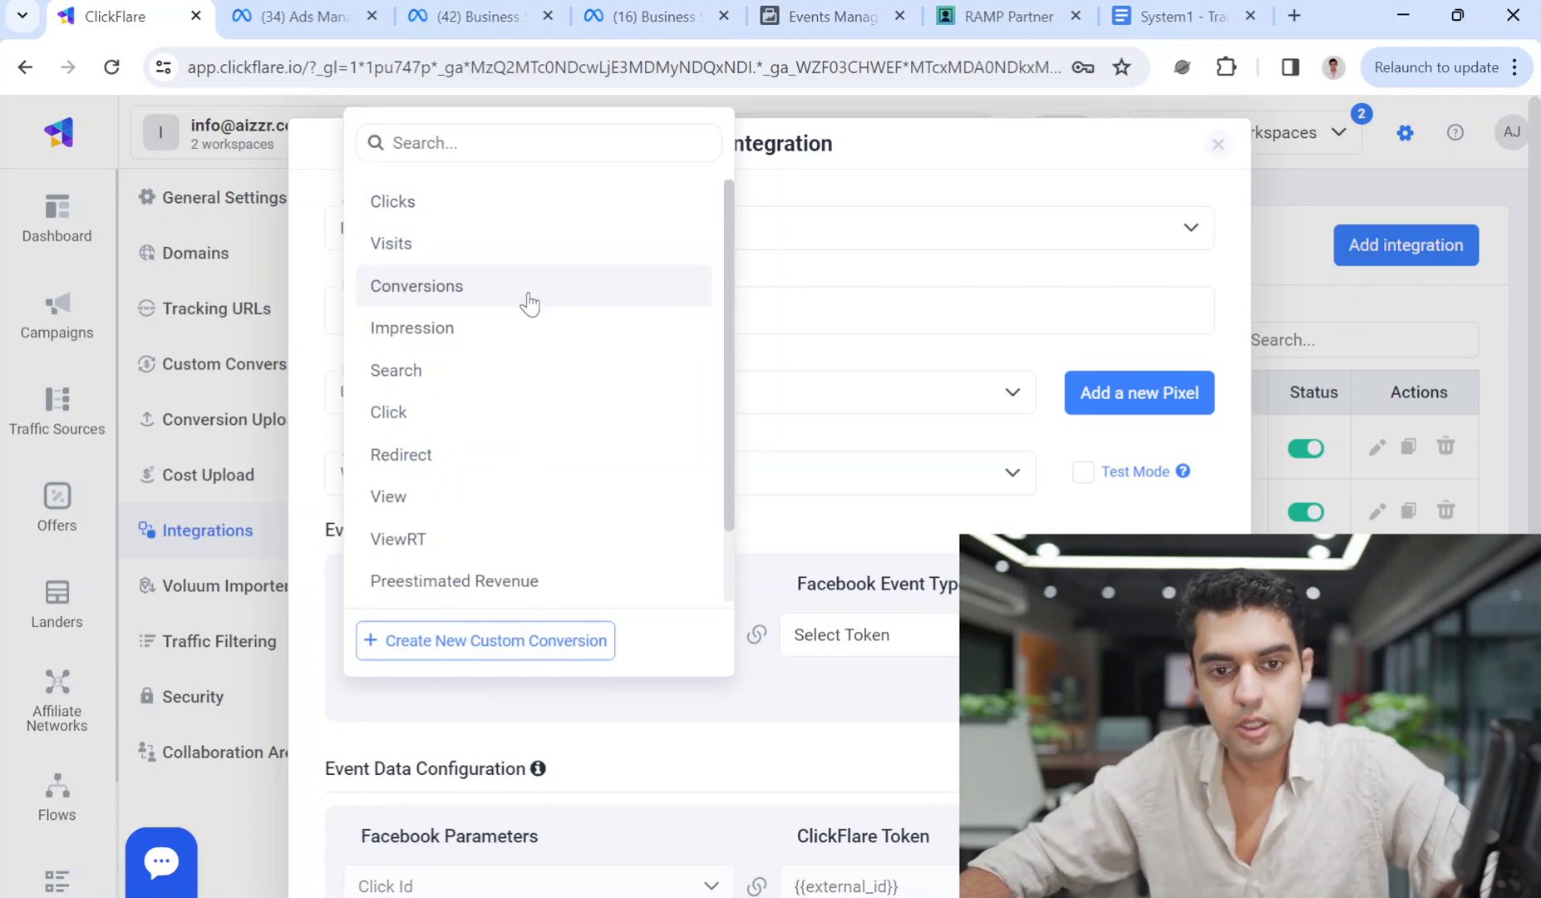
click(482, 330)
click(876, 635)
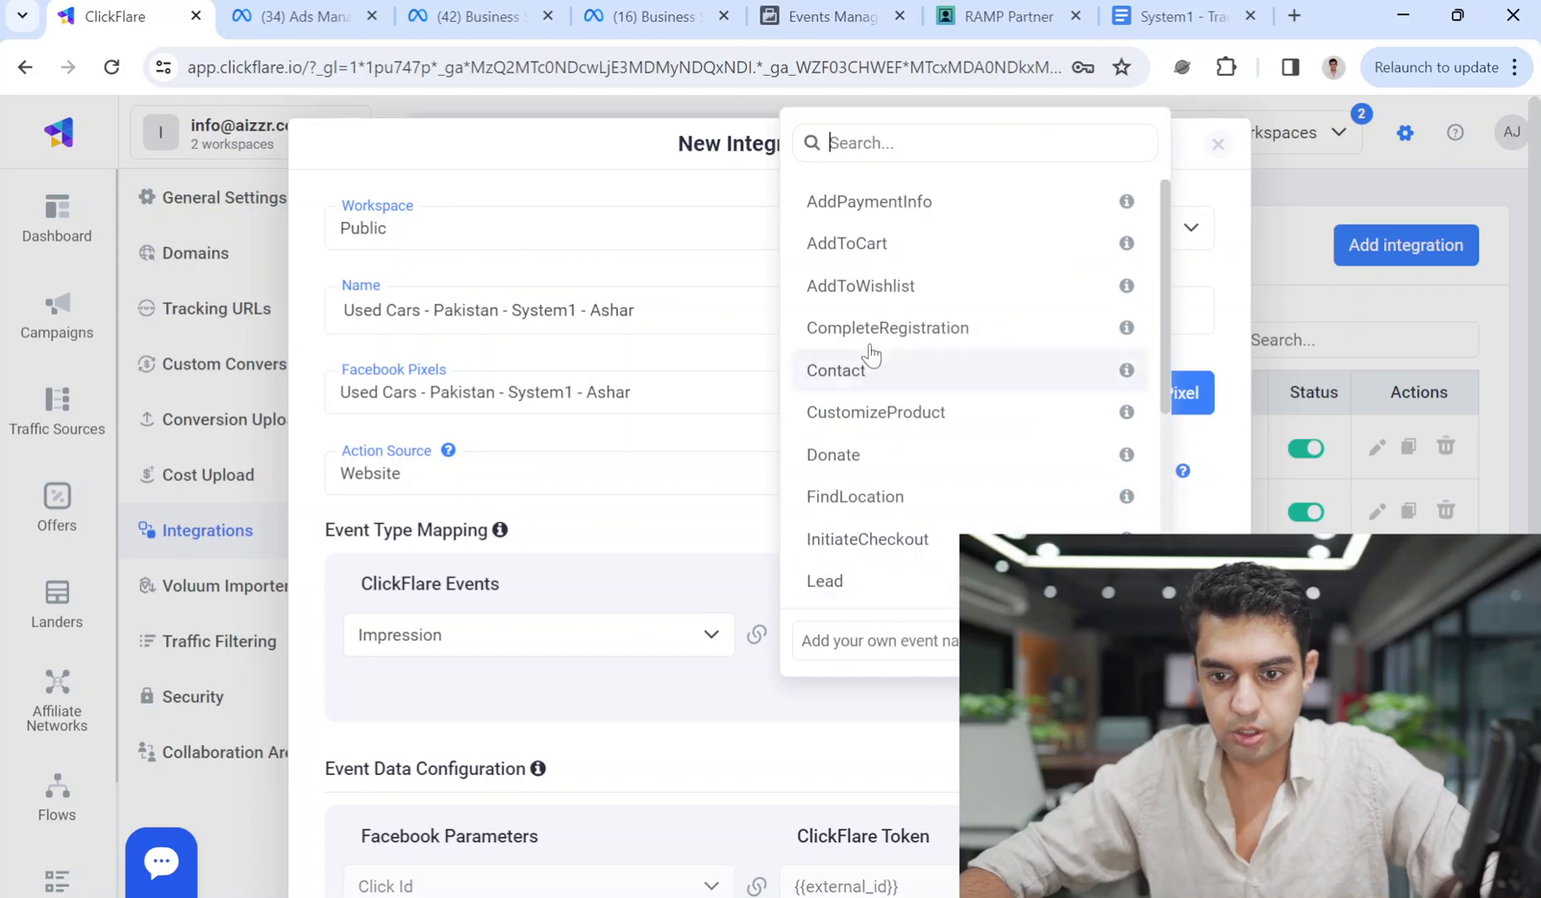
text(page)
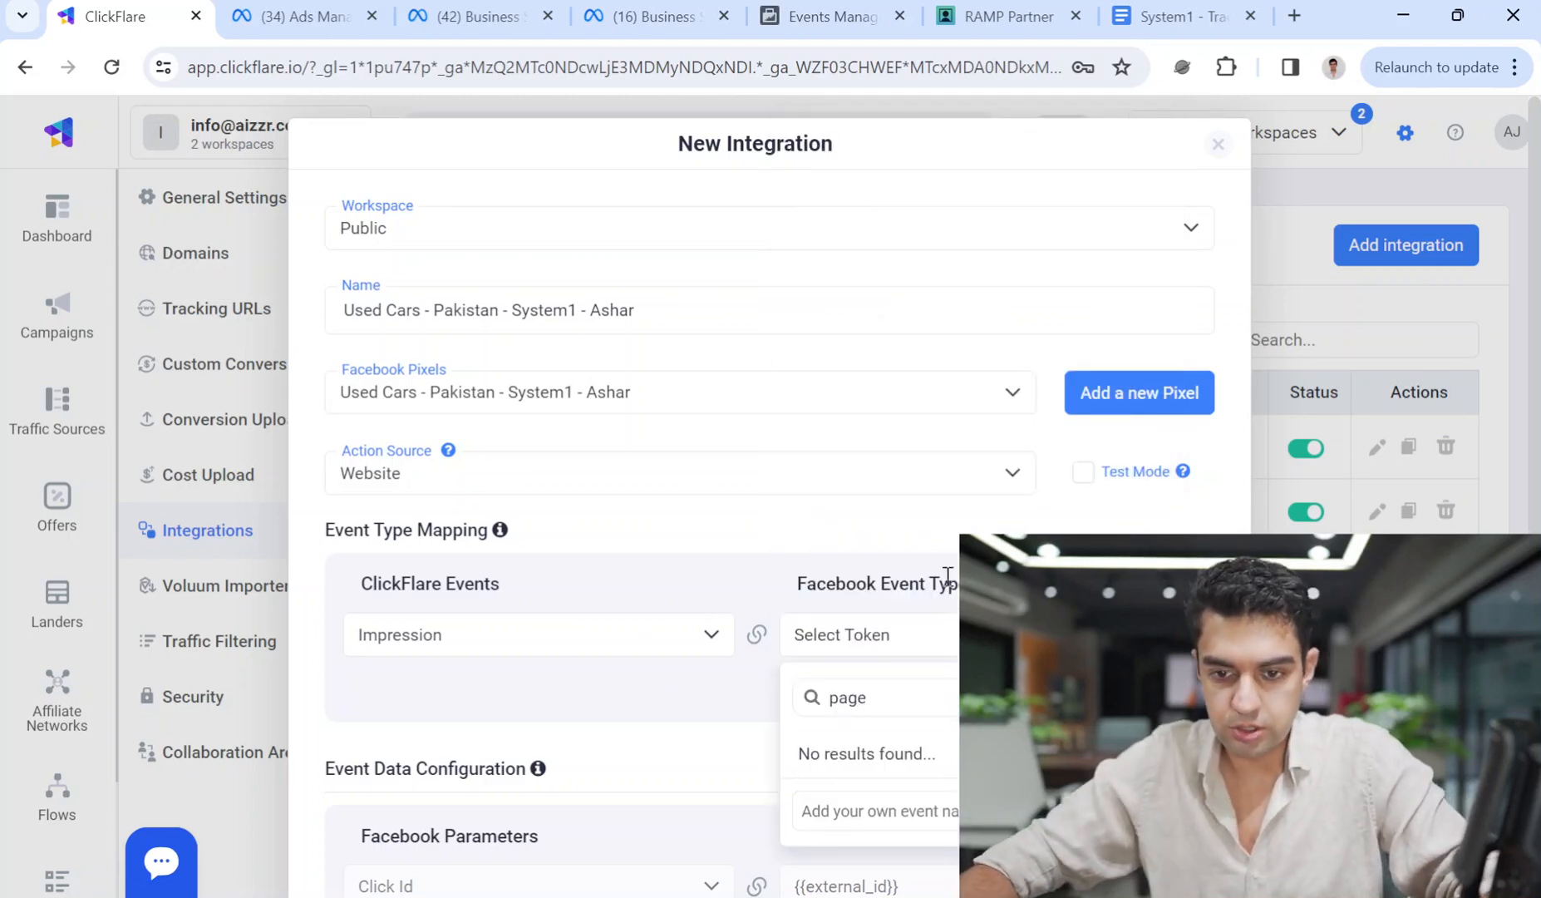
key(BackSpace)
key(BackSpace)
key(BackSpace)
key(BackSpace)
text(view)
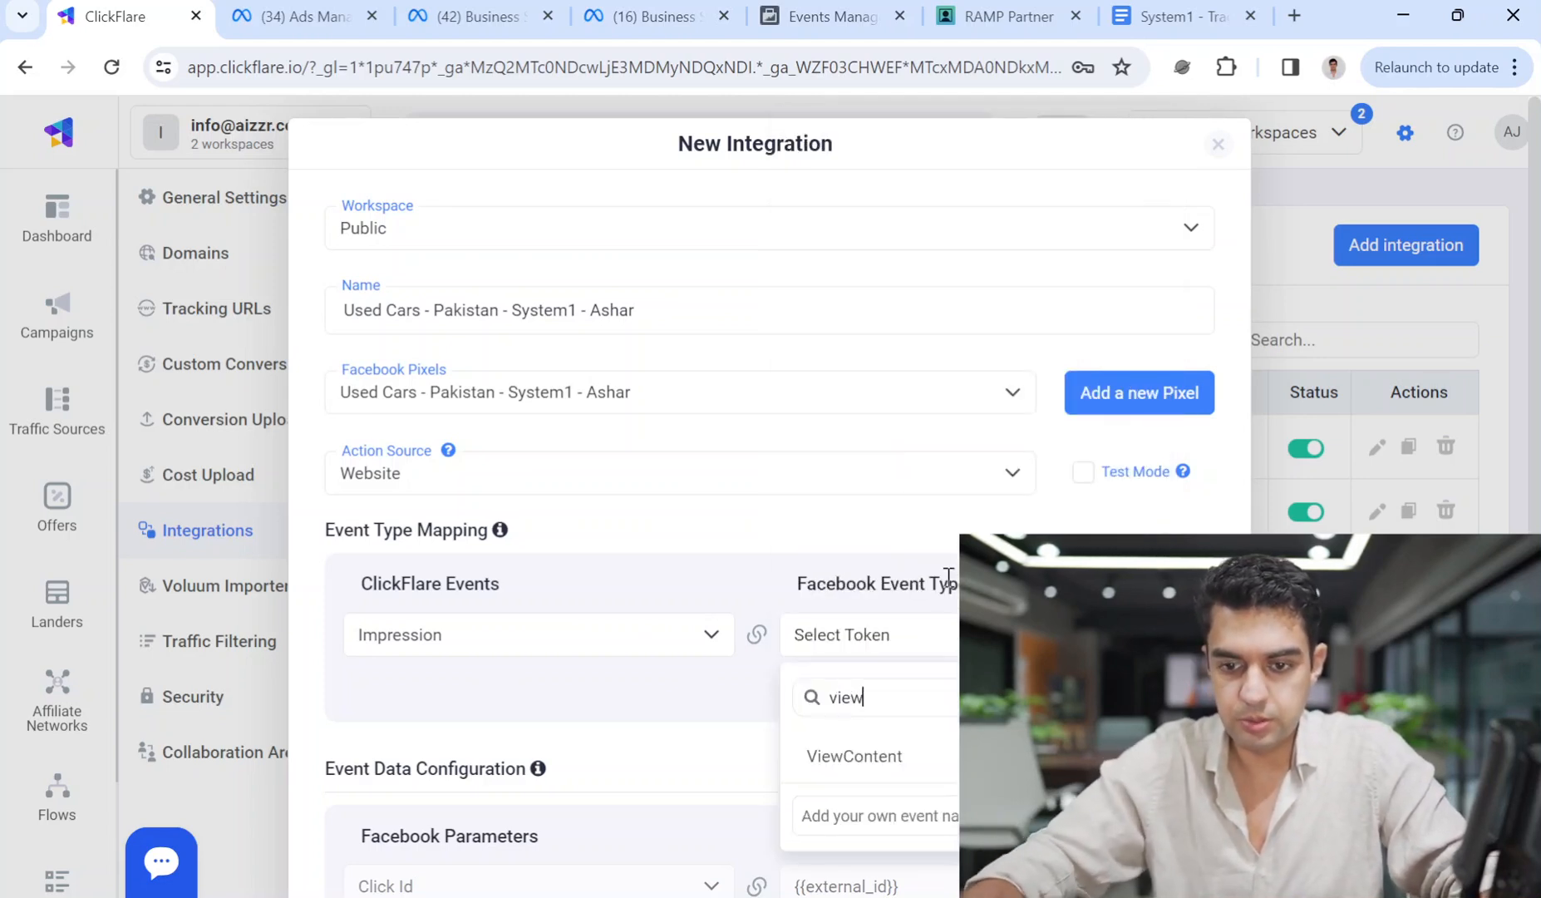
click(868, 758)
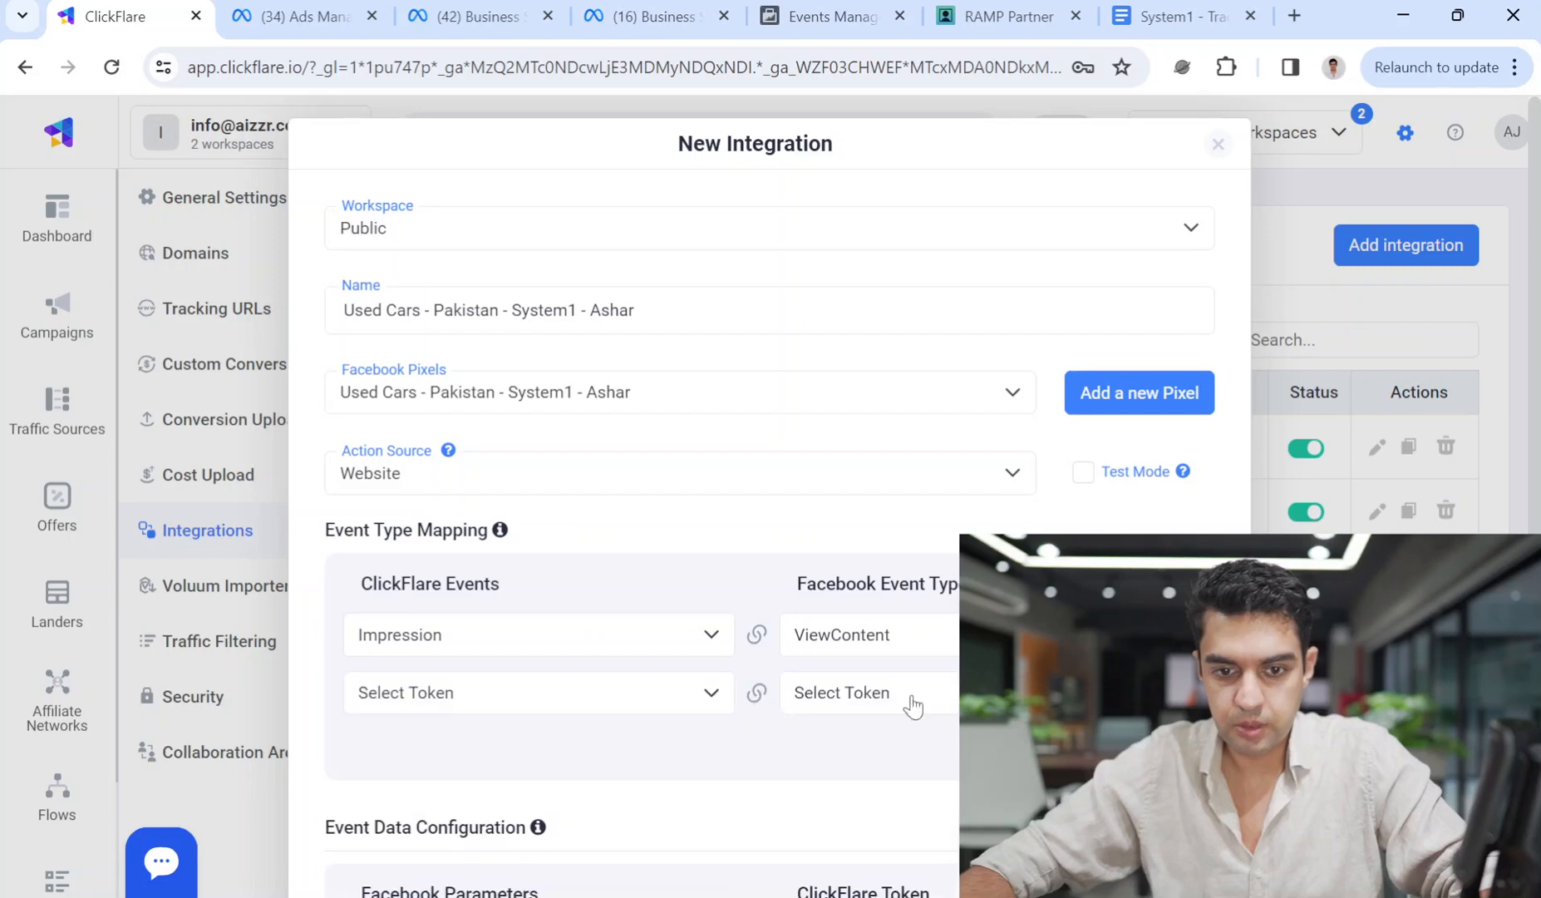
Add a second mapping row: Search to Search.
click(568, 716)
click(508, 344)
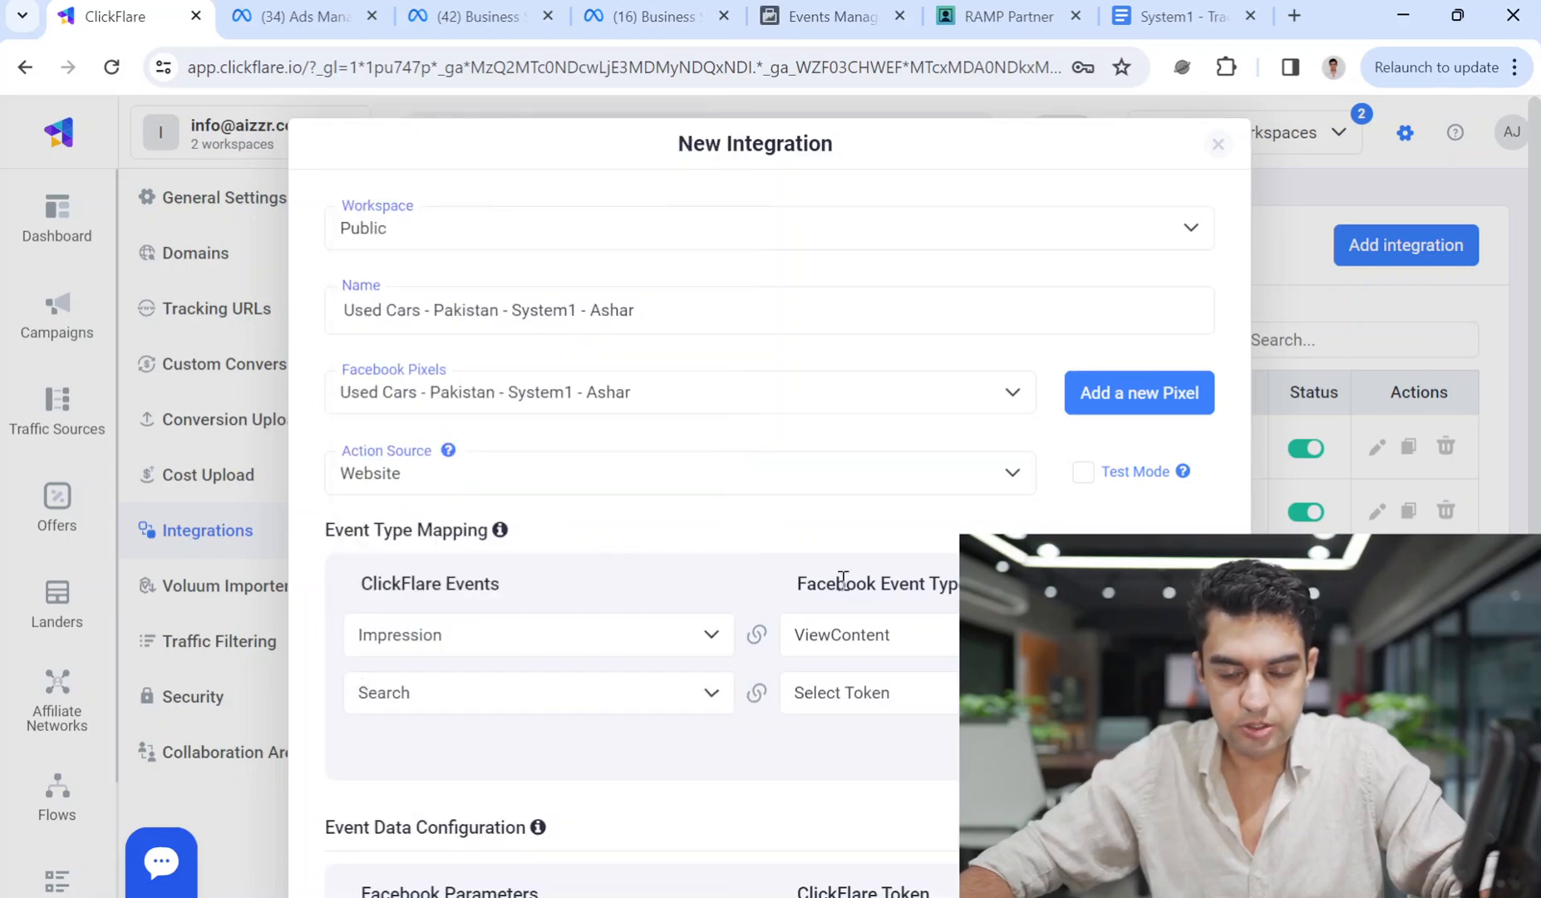
click(888, 683)
text(searc)
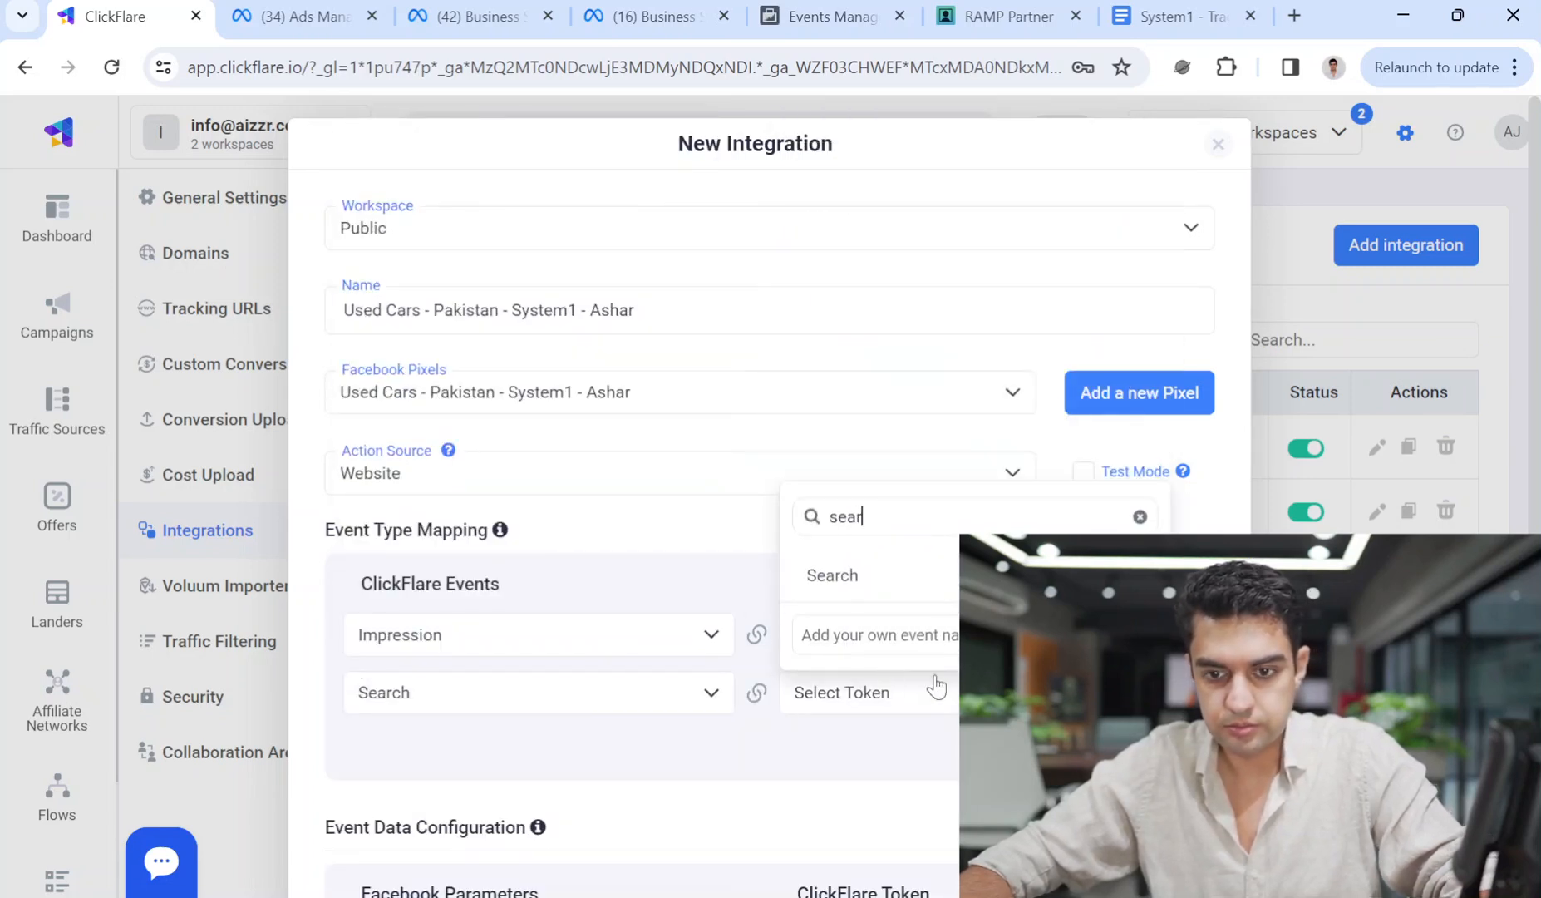
click(932, 586)
Add a third mapping row: Click to Subscribe.
click(945, 752)
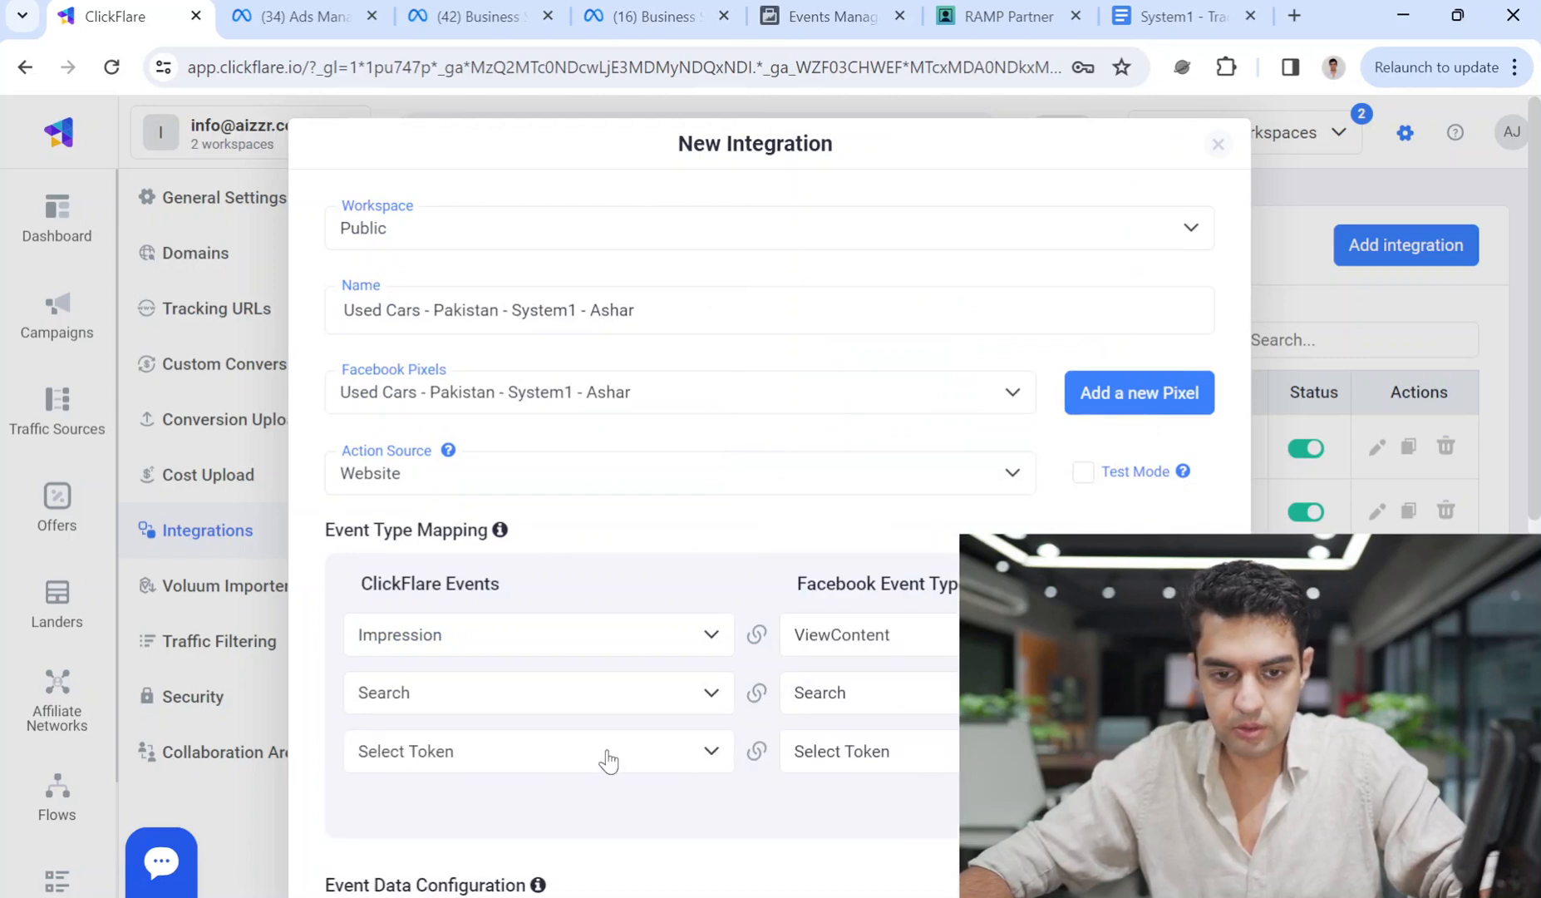
click(608, 757)
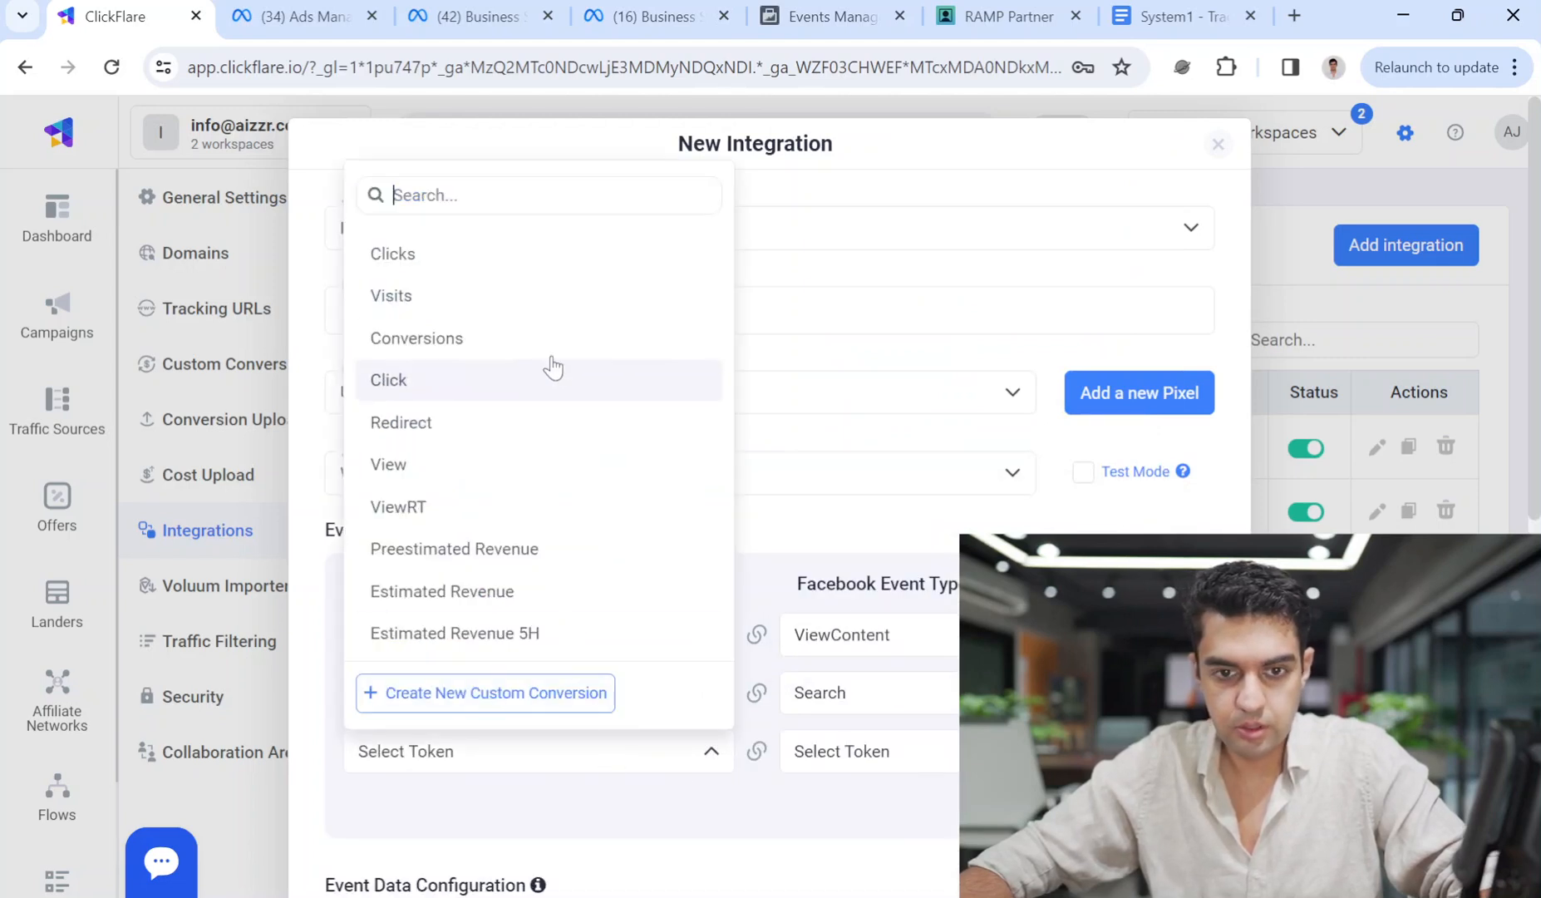
click(467, 380)
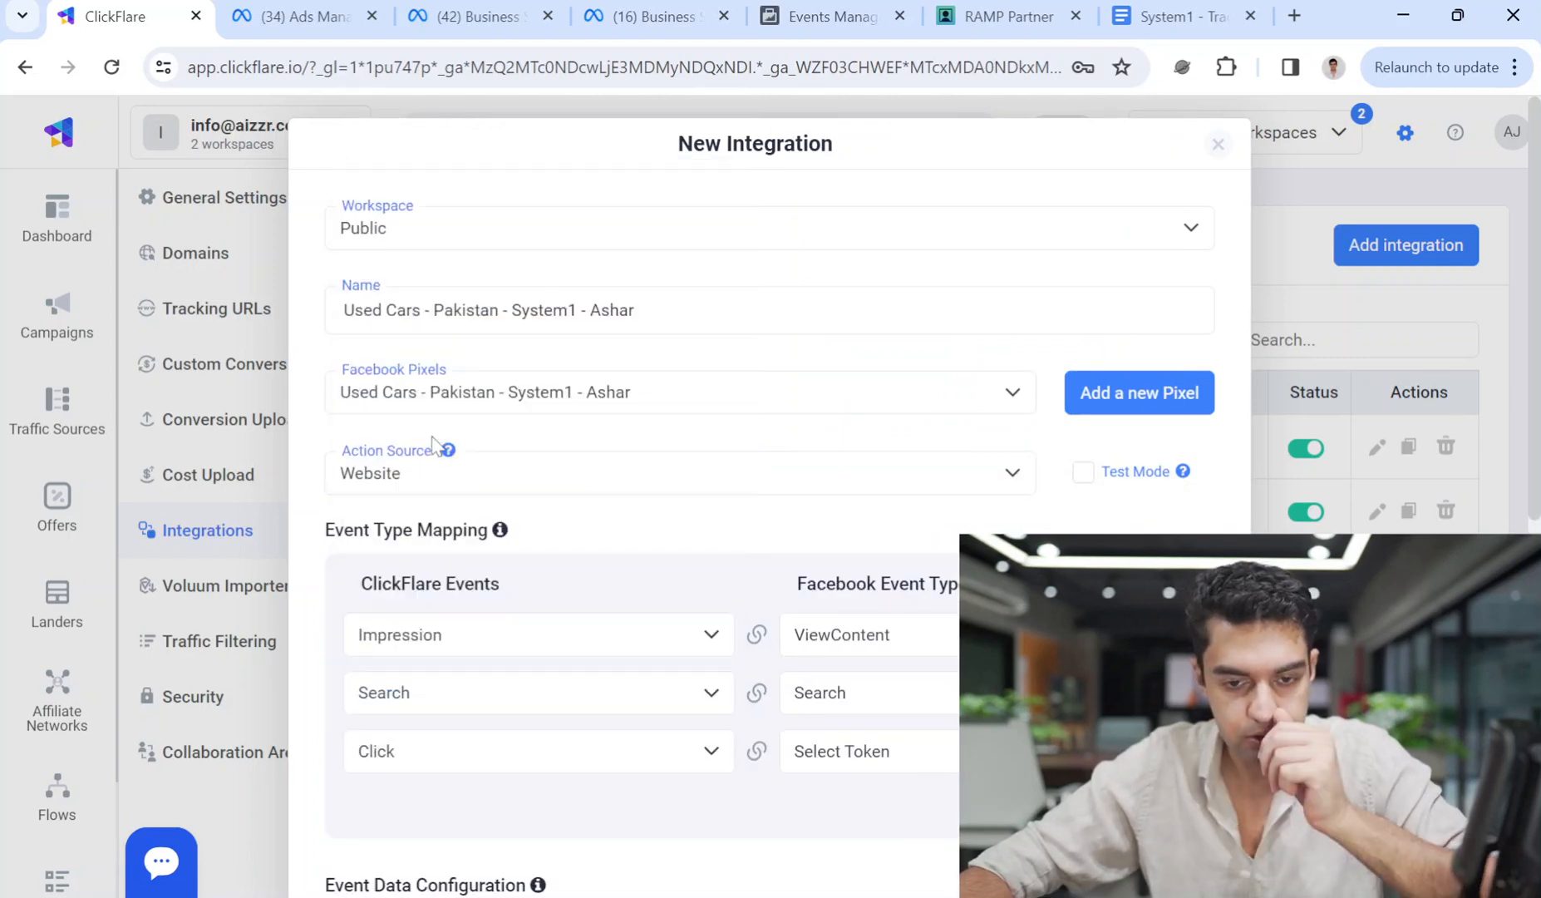
click(884, 752)
text(subs)
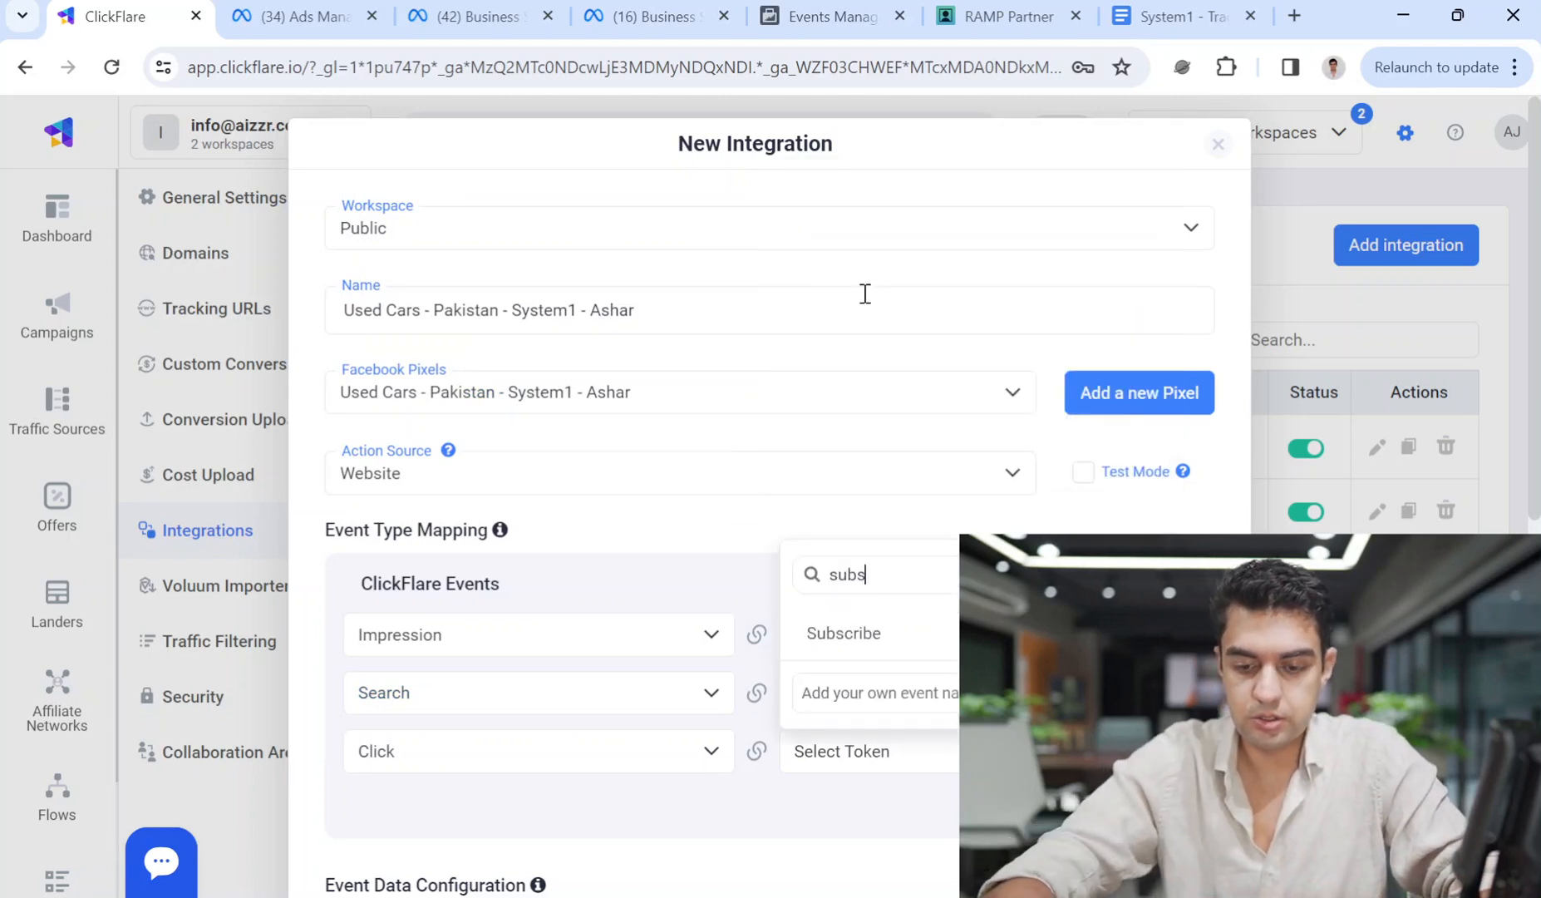
click(869, 632)
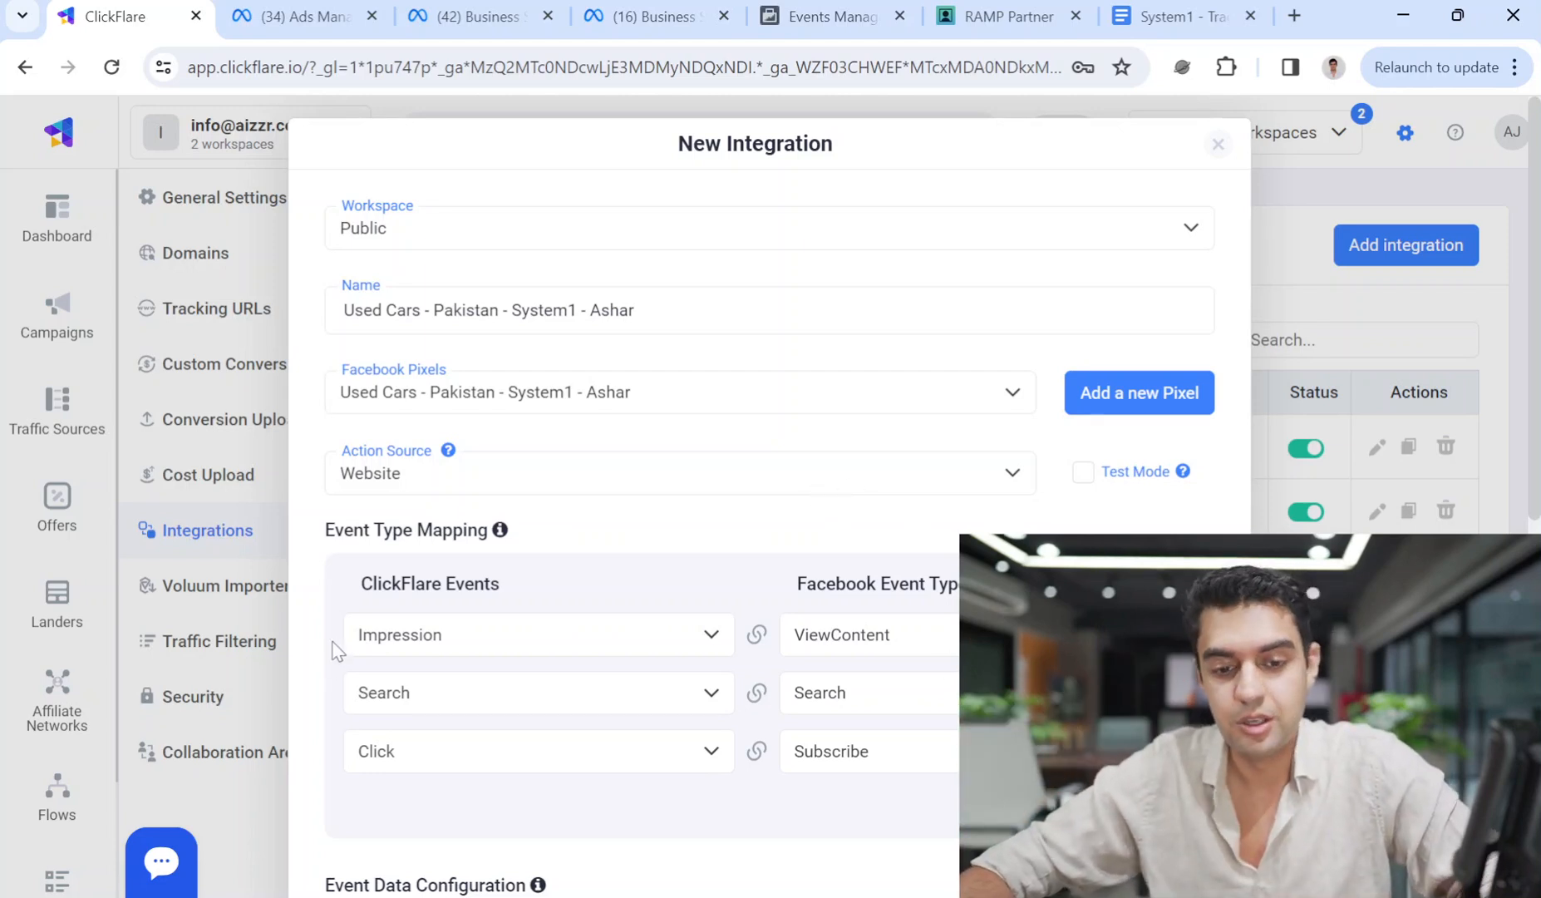
Save the Used Cars - Pakistan - System1 - Ashar integration with no campaigns attached, then open Campaigns.
scroll(950, 683, down, 7)
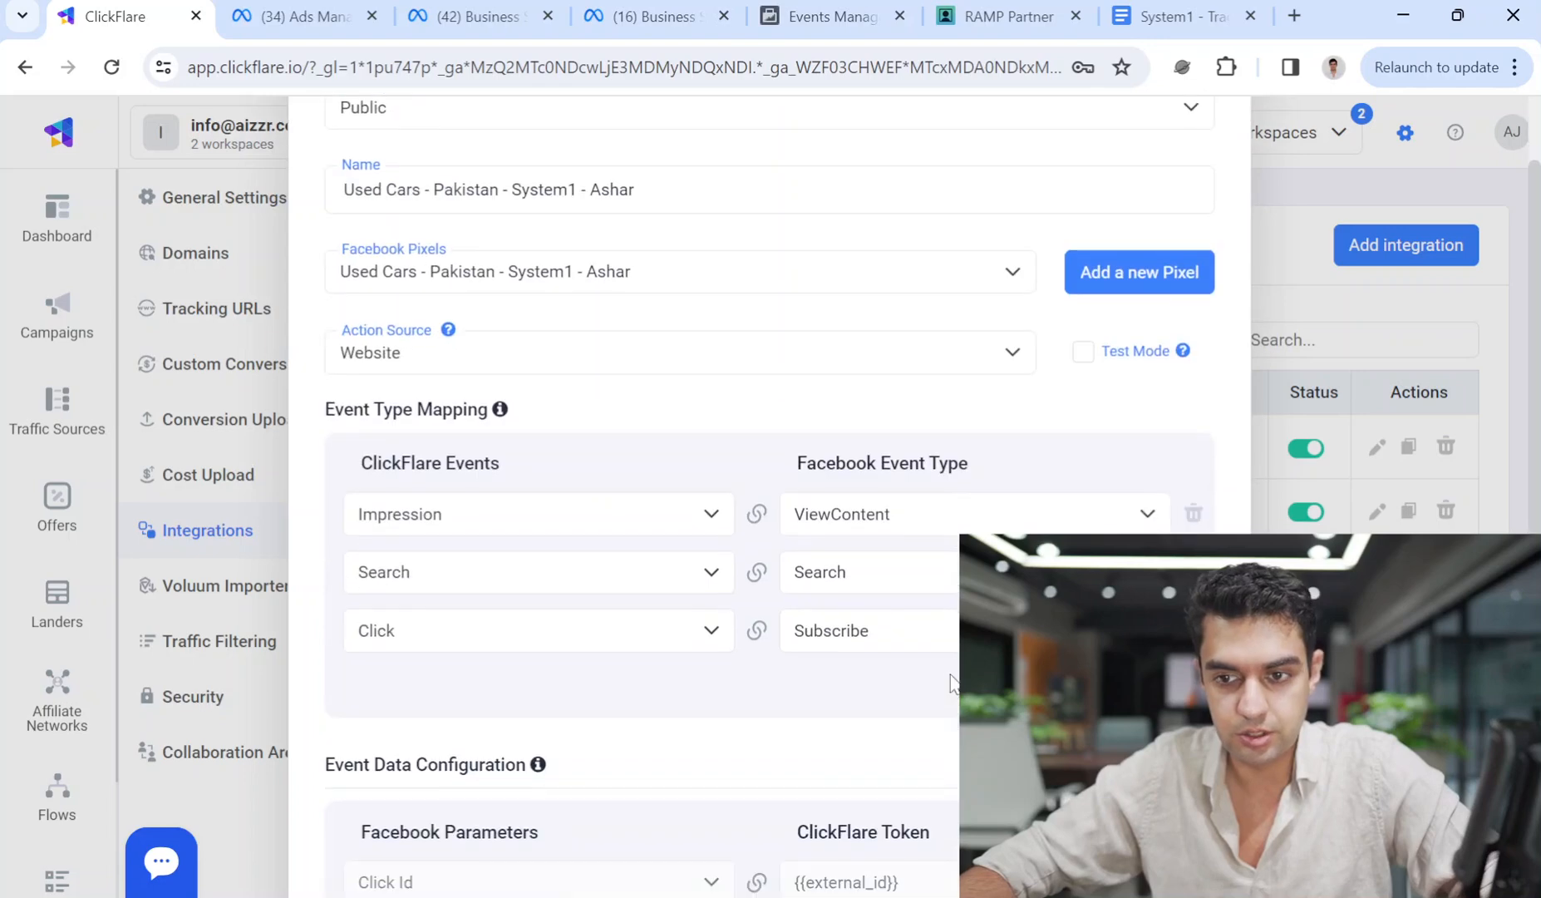
scroll(769, 499, down, 2)
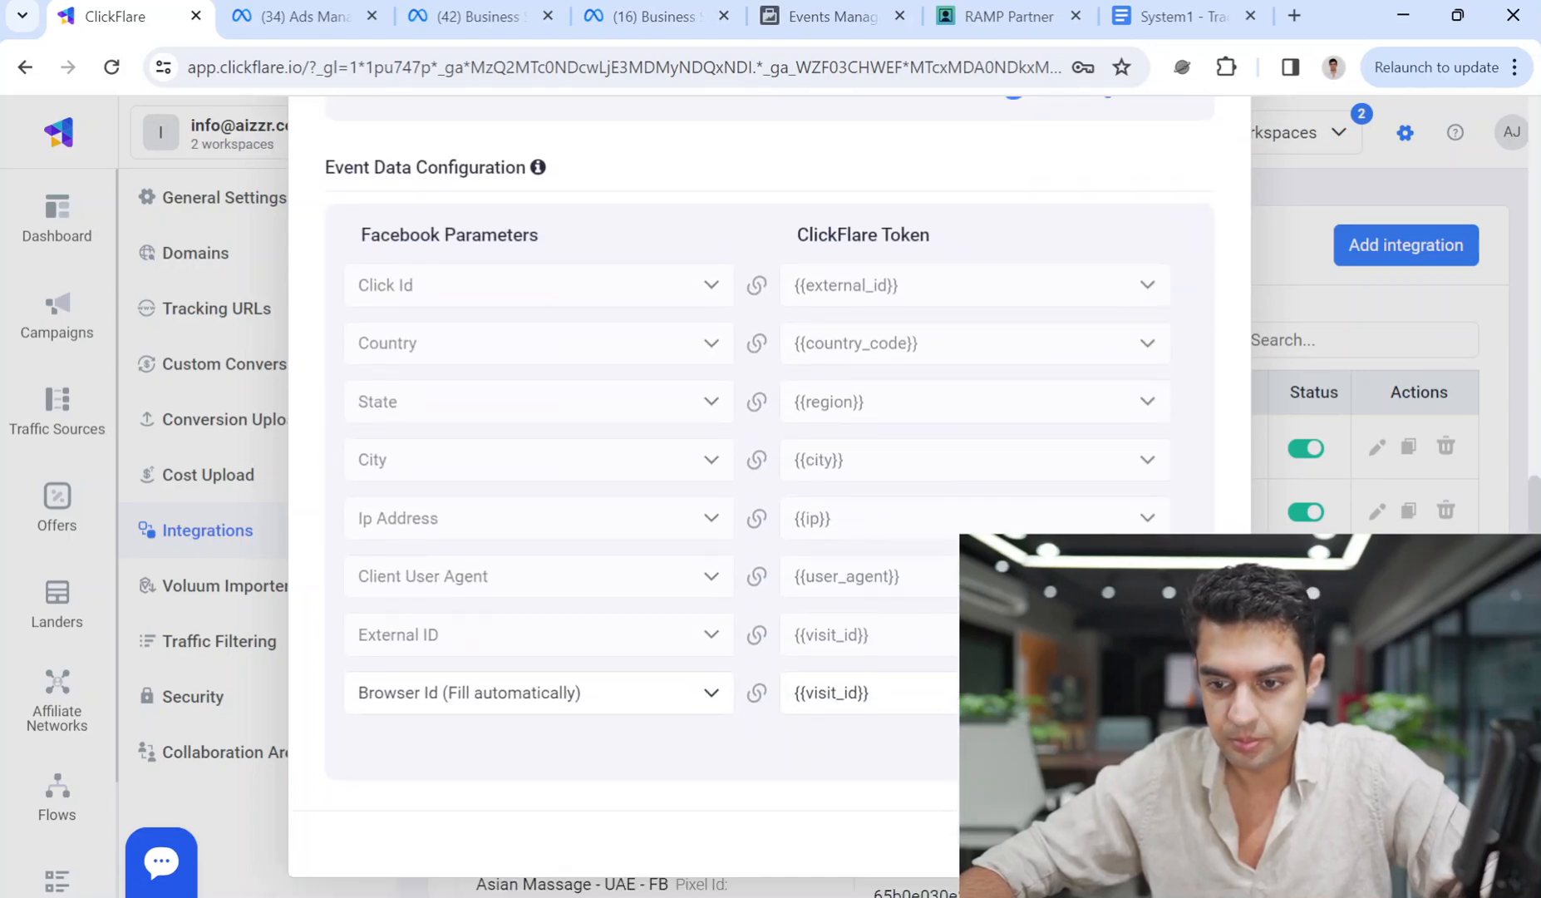
scroll(769, 499, up, 4)
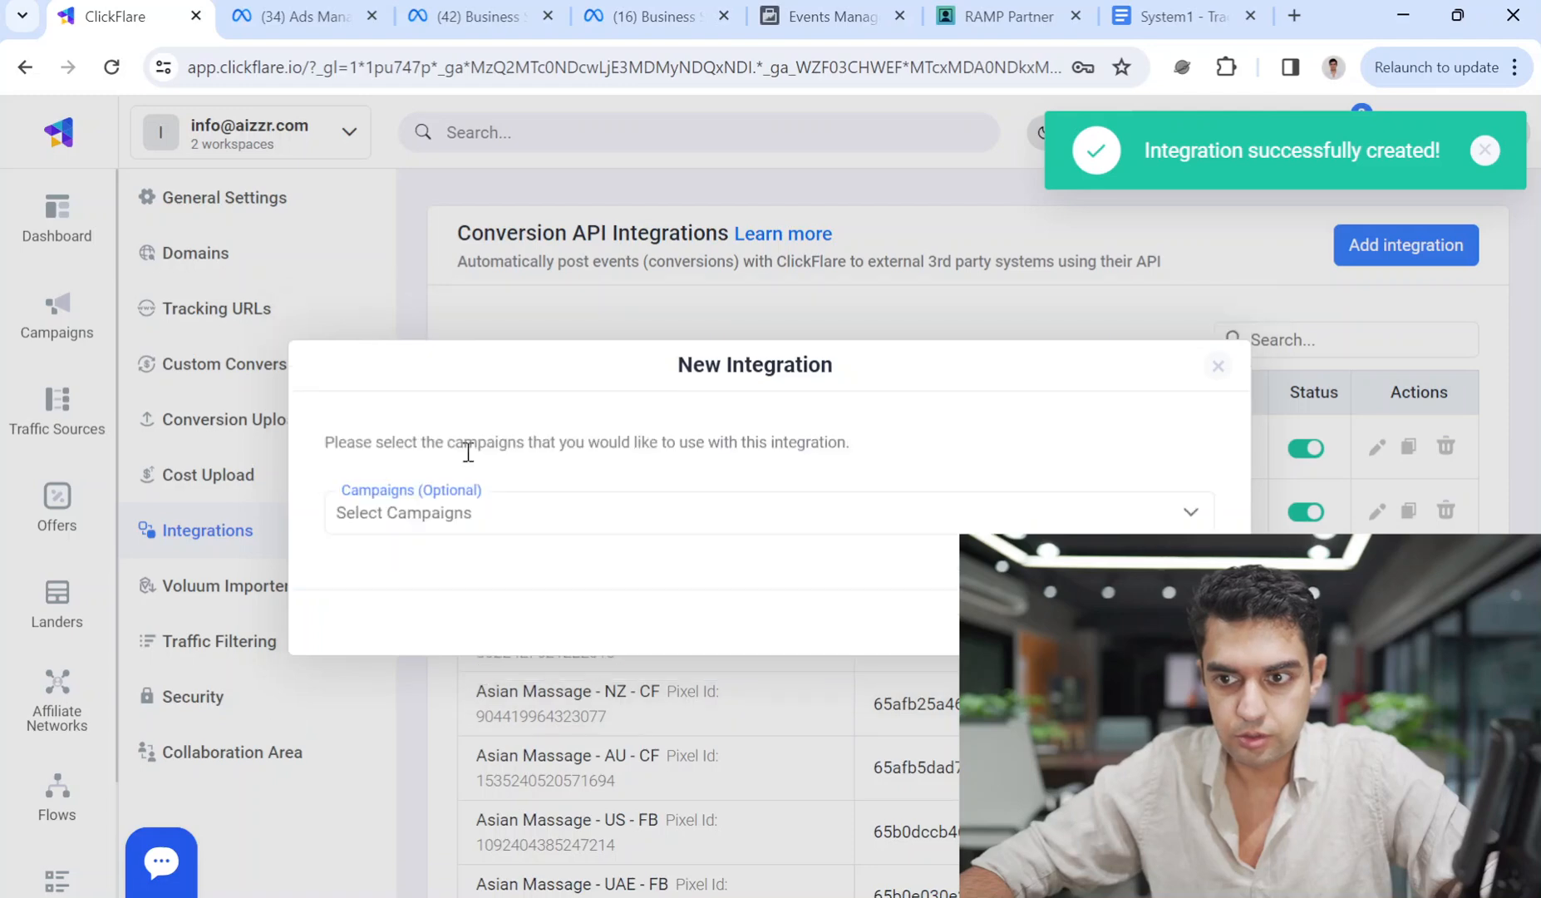
click(475, 515)
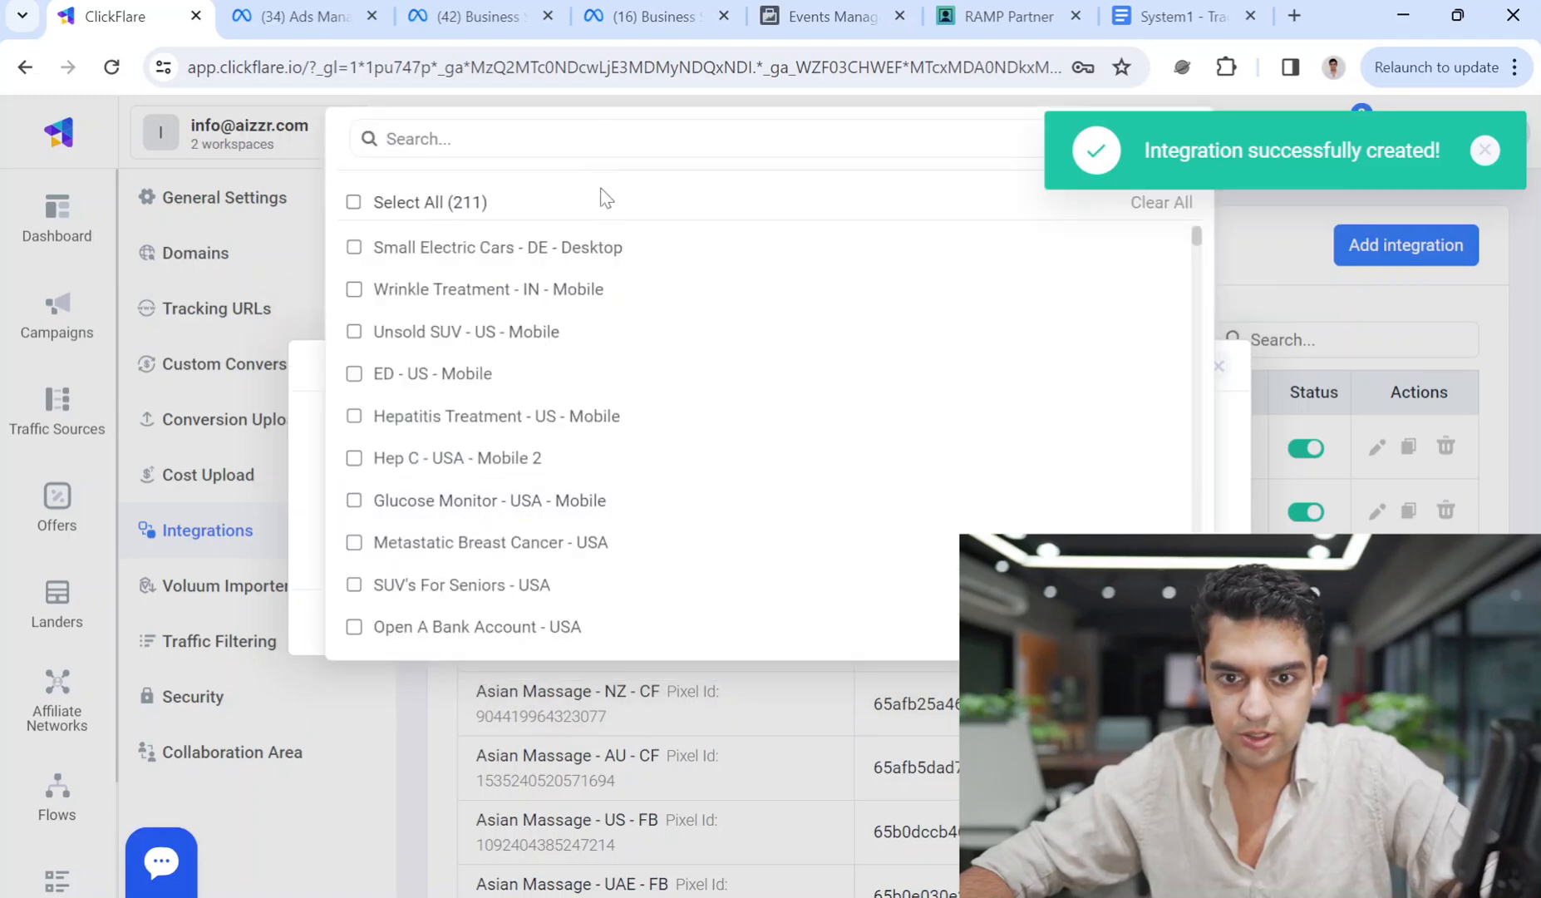
click(1081, 707)
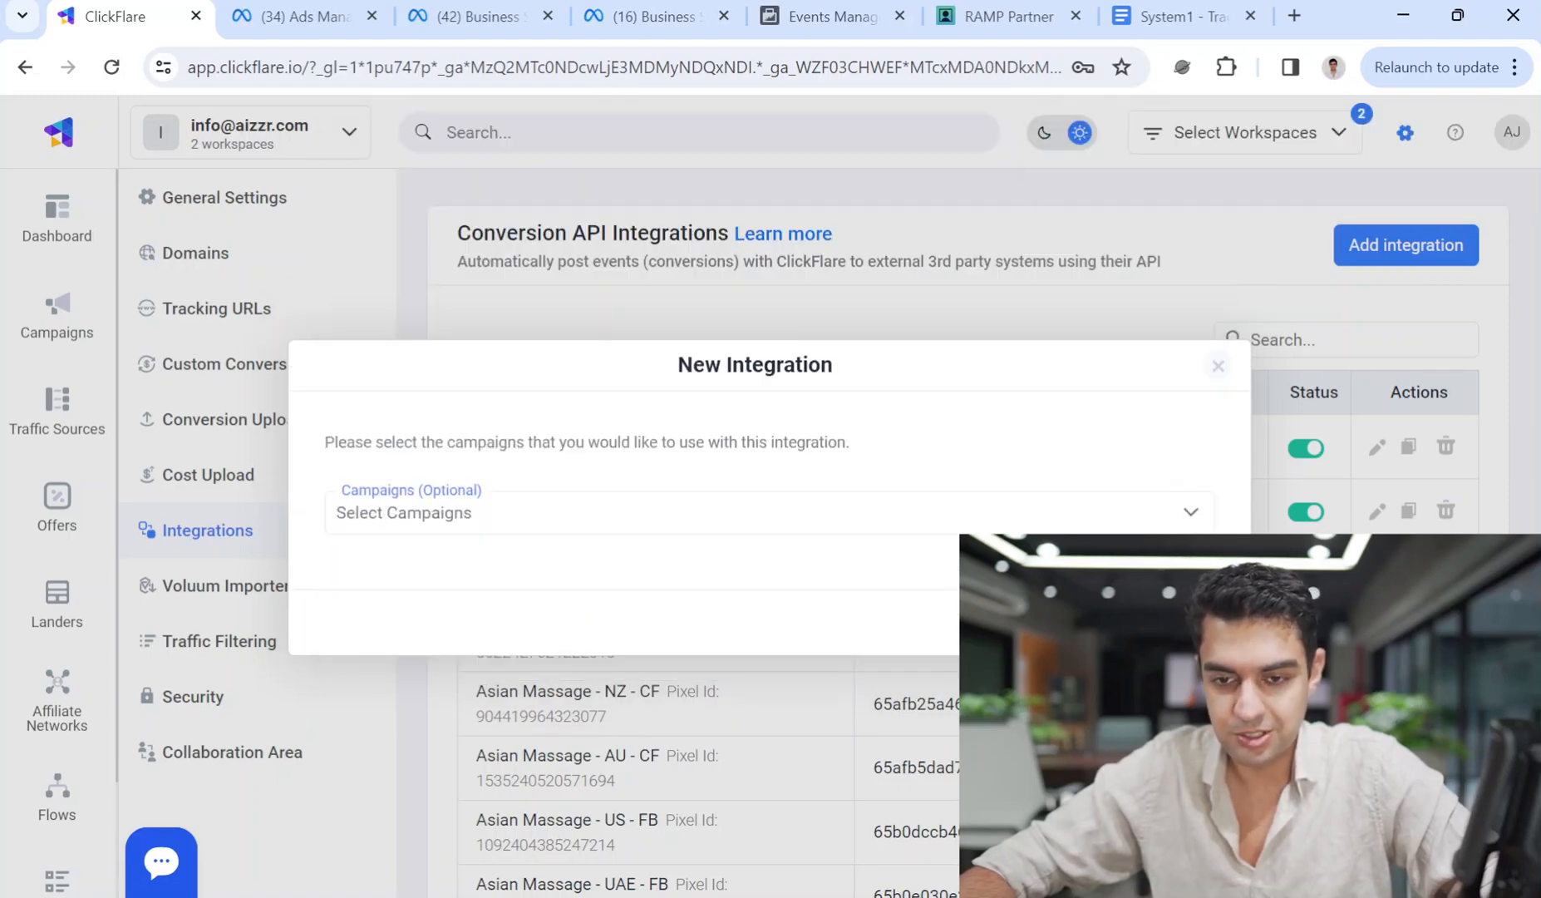
click(1167, 622)
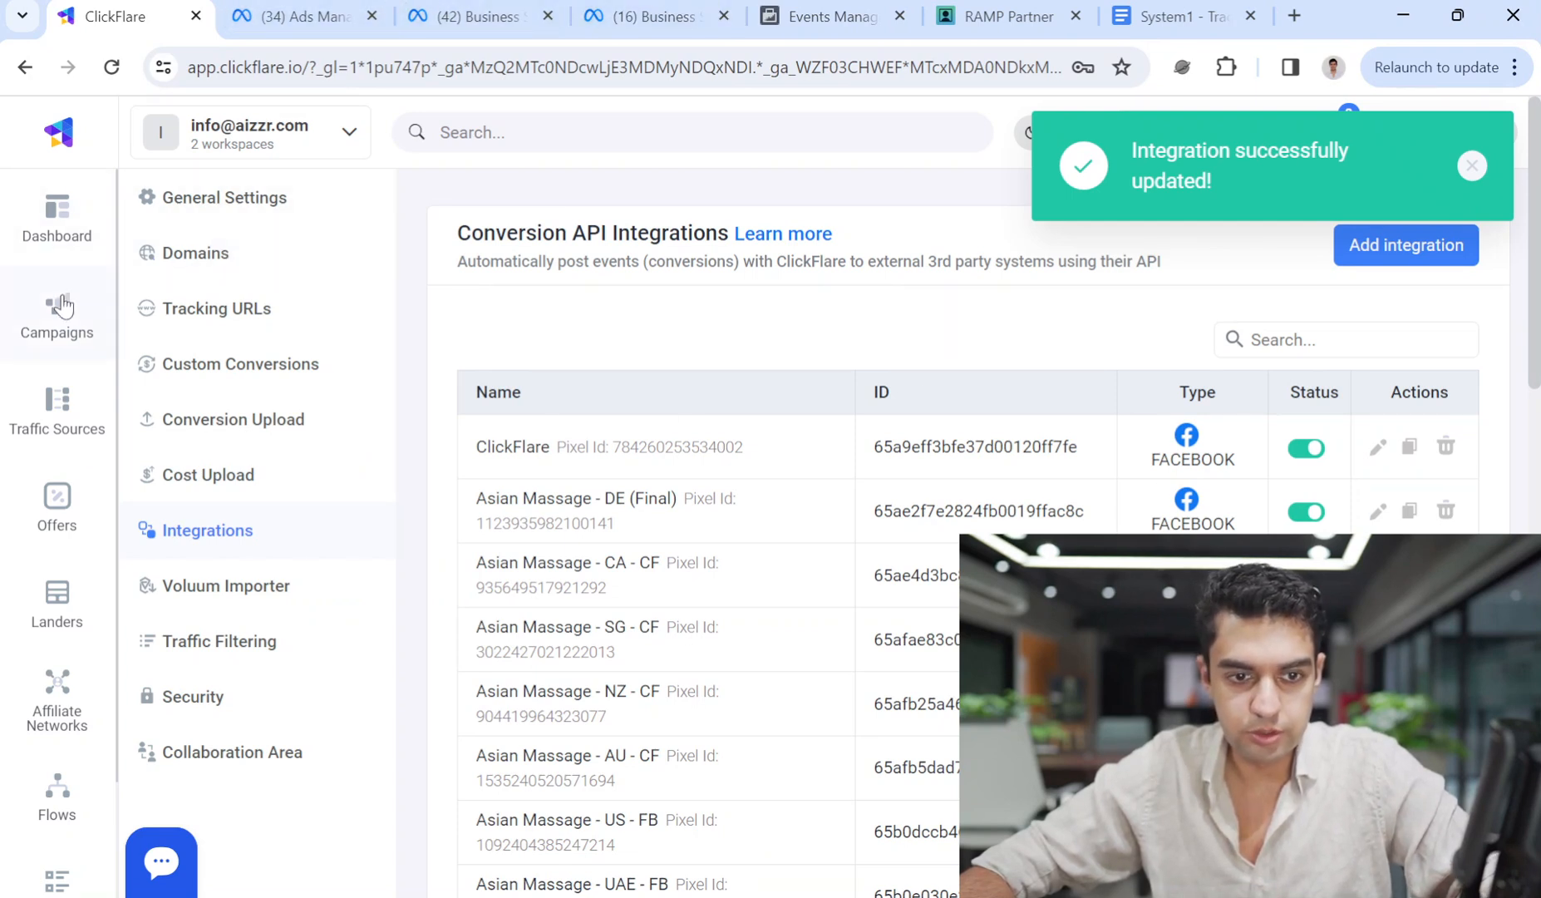
click(60, 308)
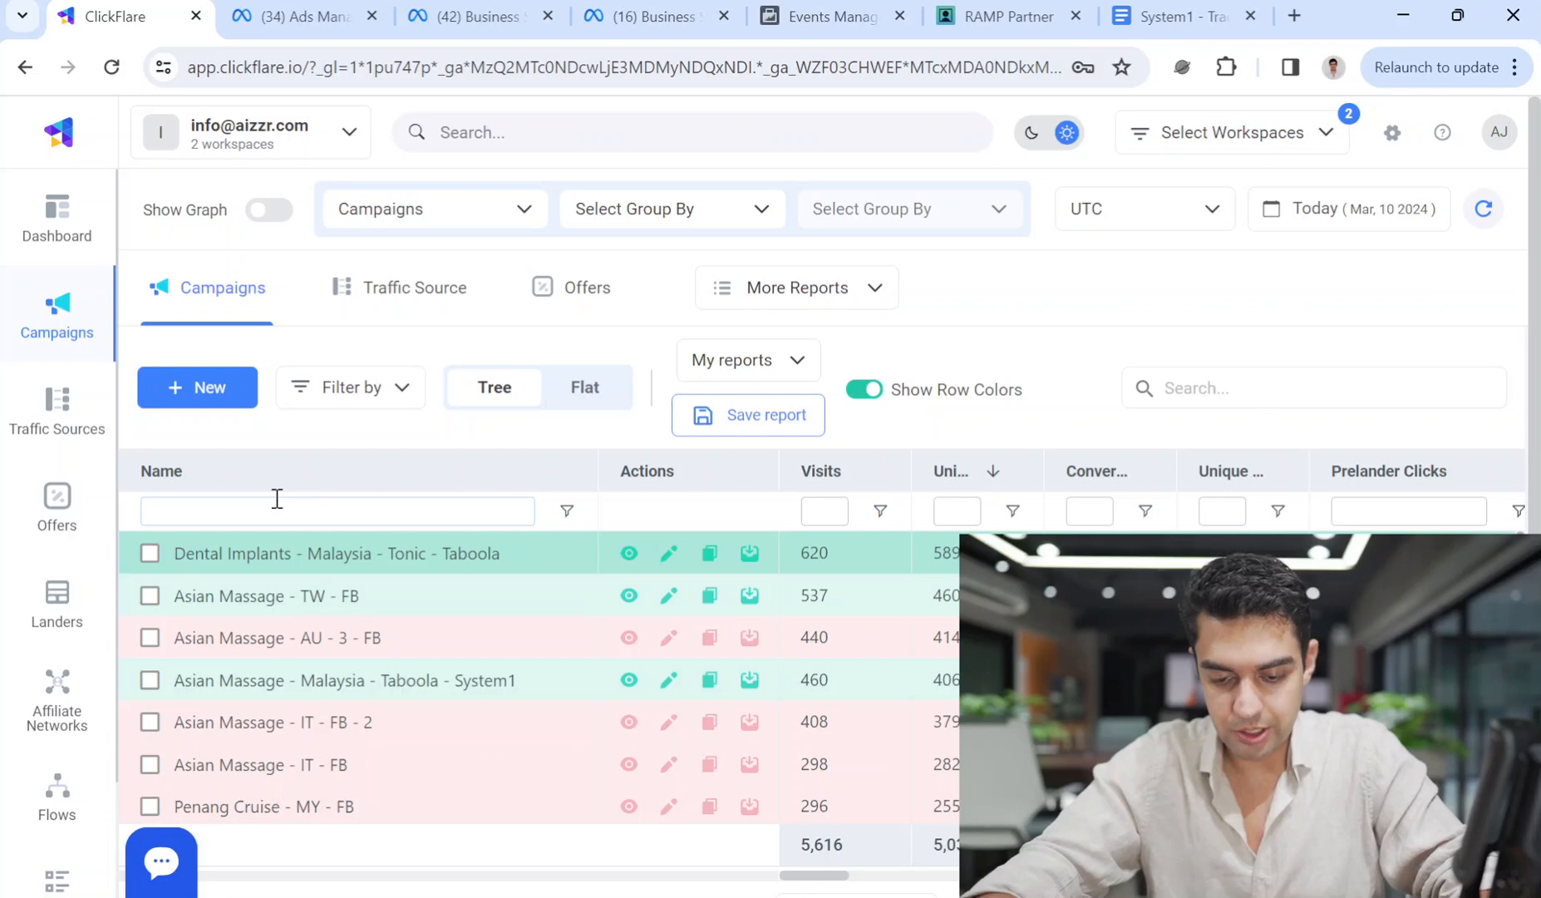
Switch the Used Cars - Pakistan - System1 - Facebook campaign's integration to Used Cars - Pakistan - System1 - Ashar.
text(used cars)
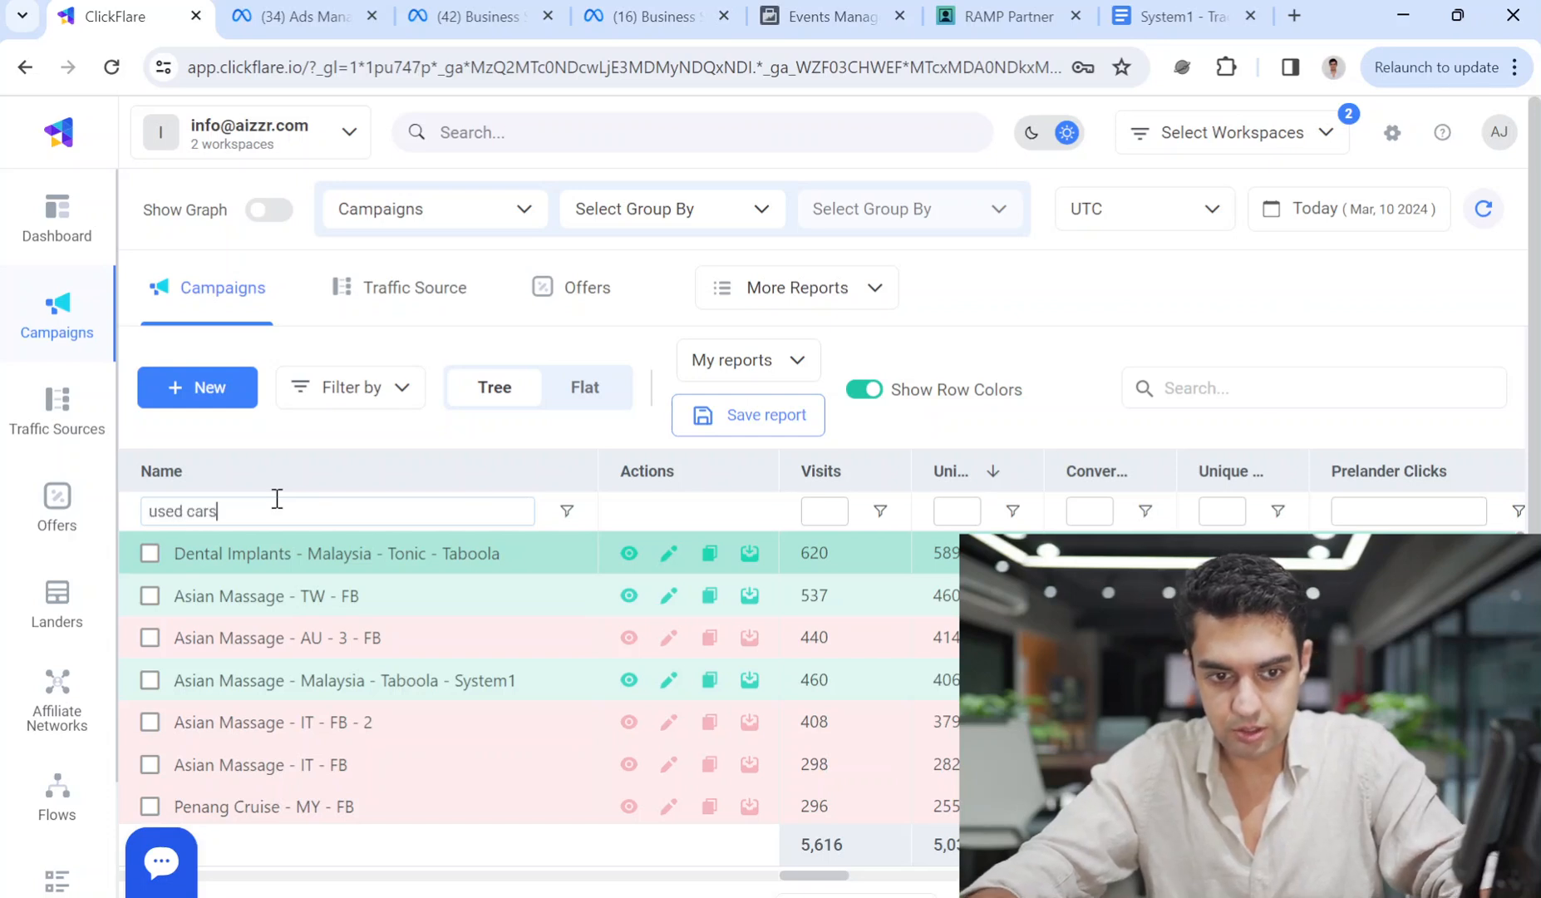
text( - pakistan)
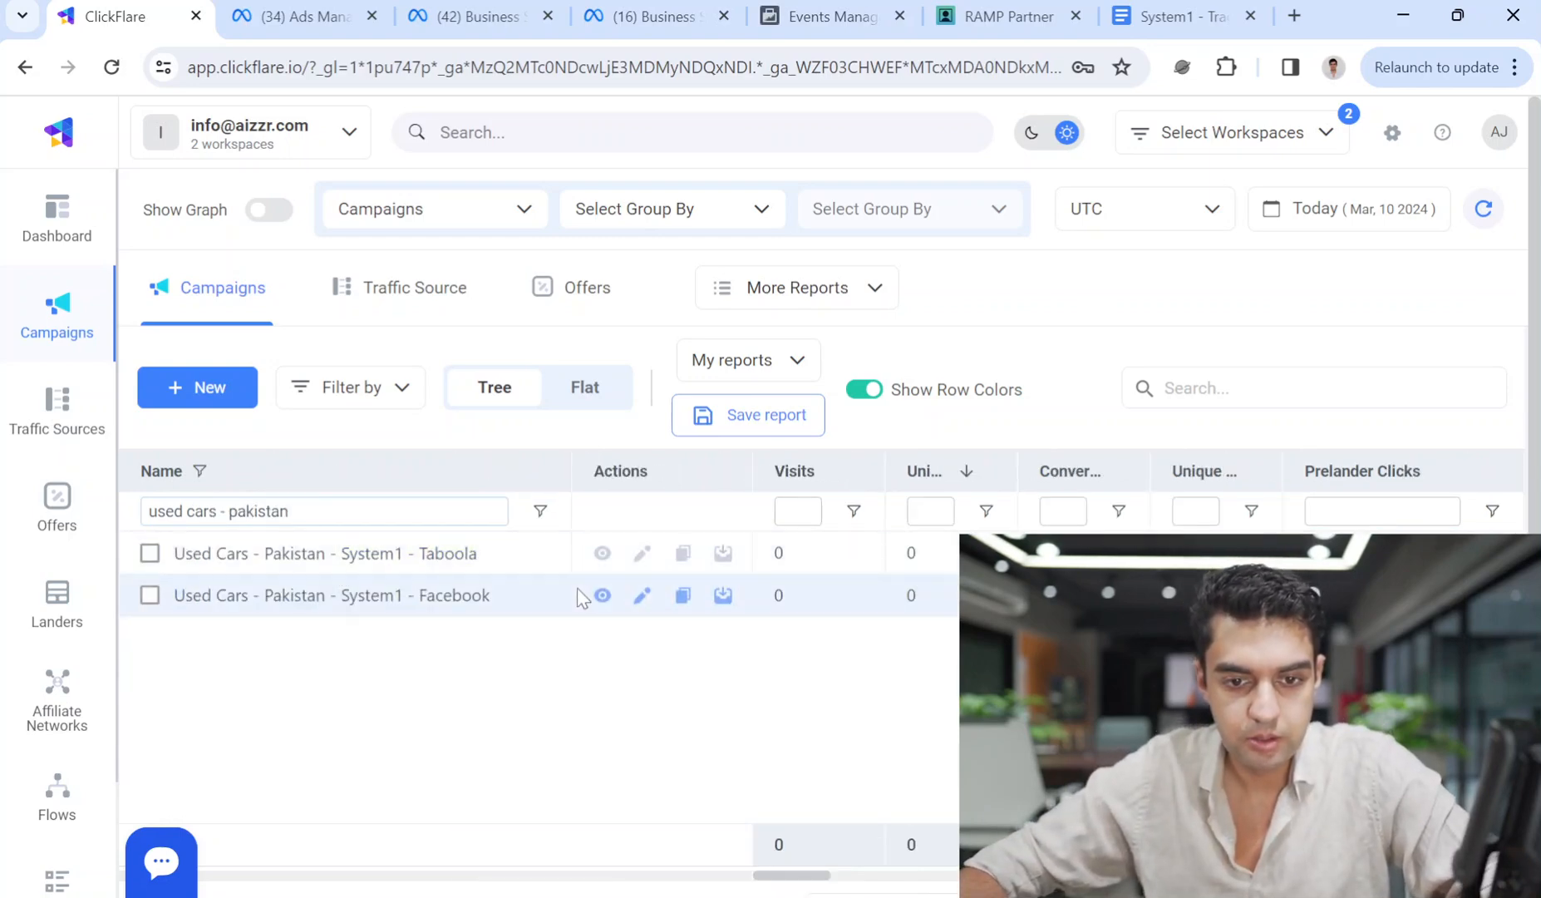
click(642, 595)
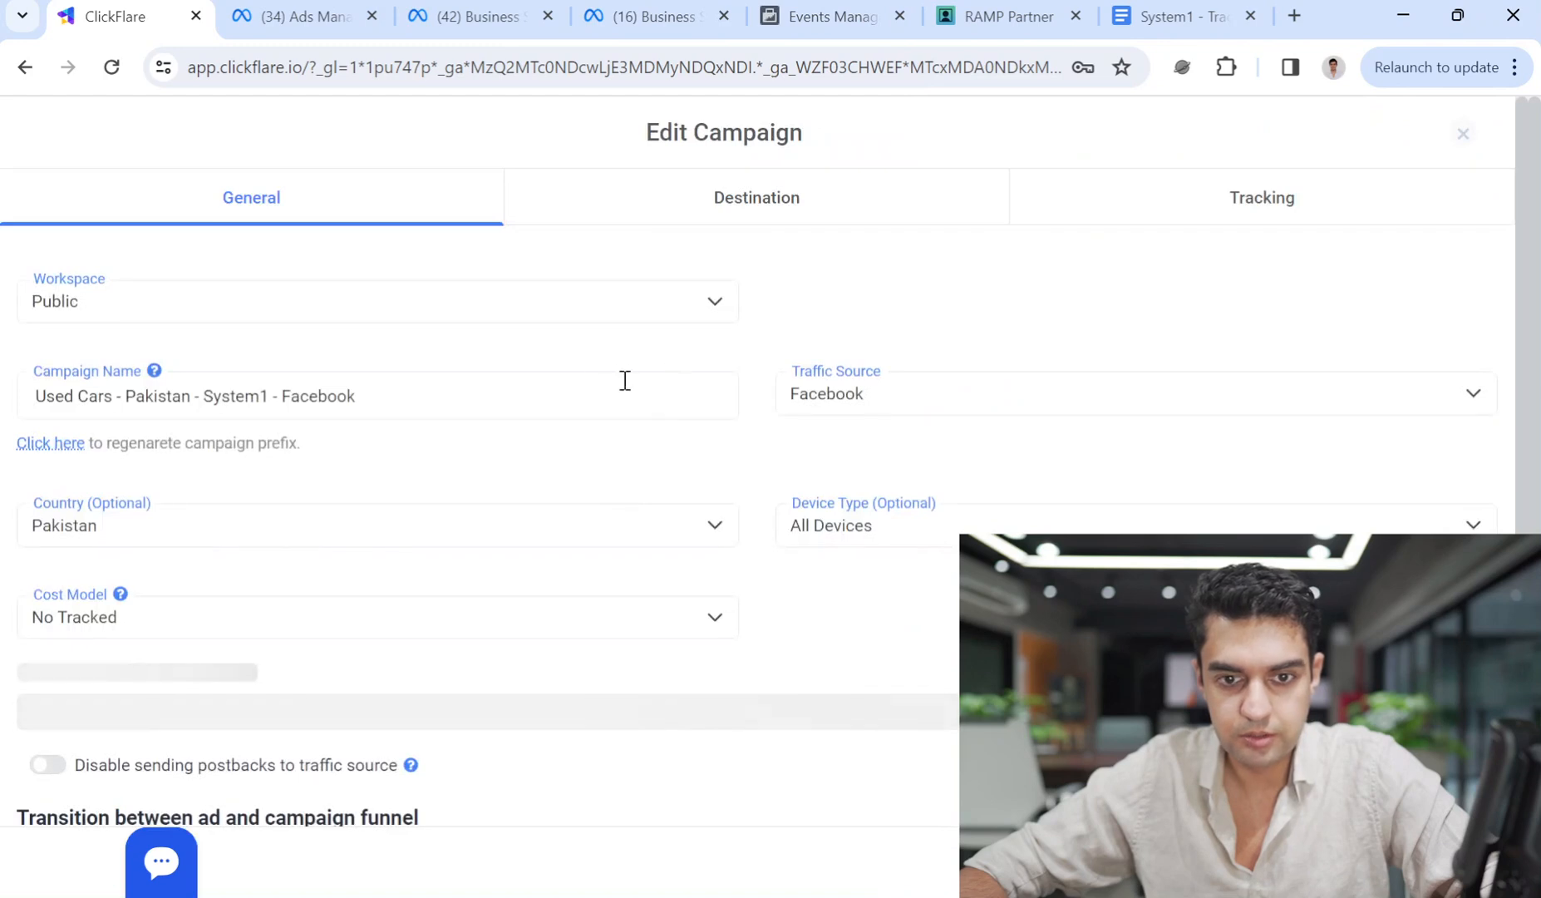
scroll(480, 701, down, 5)
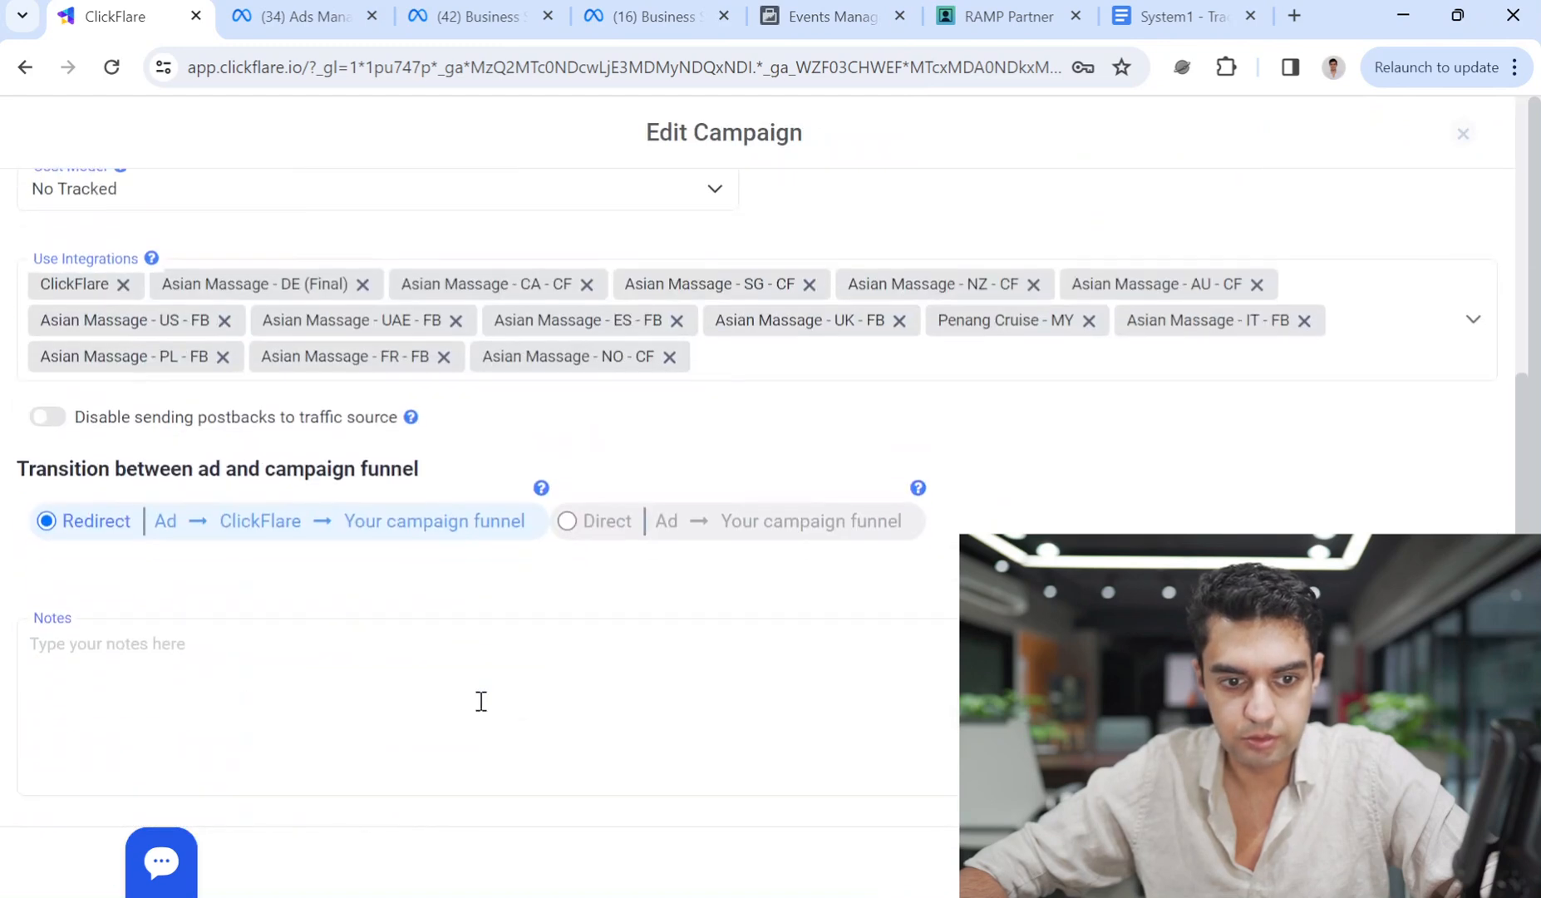
click(802, 375)
drag(1487, 296, 1538, 197)
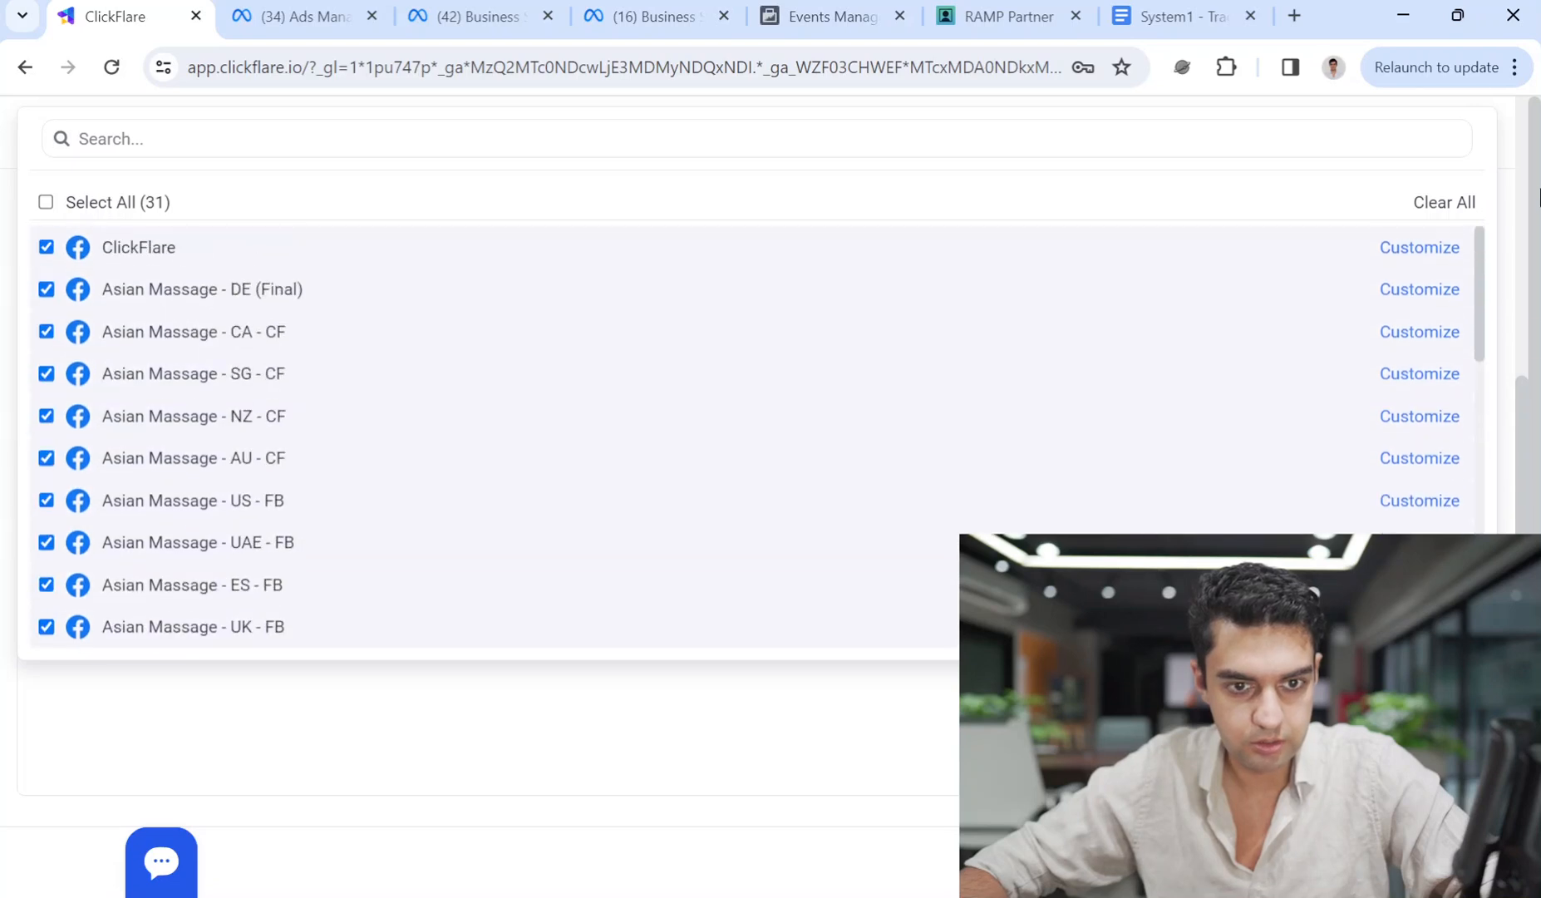
click(45, 202)
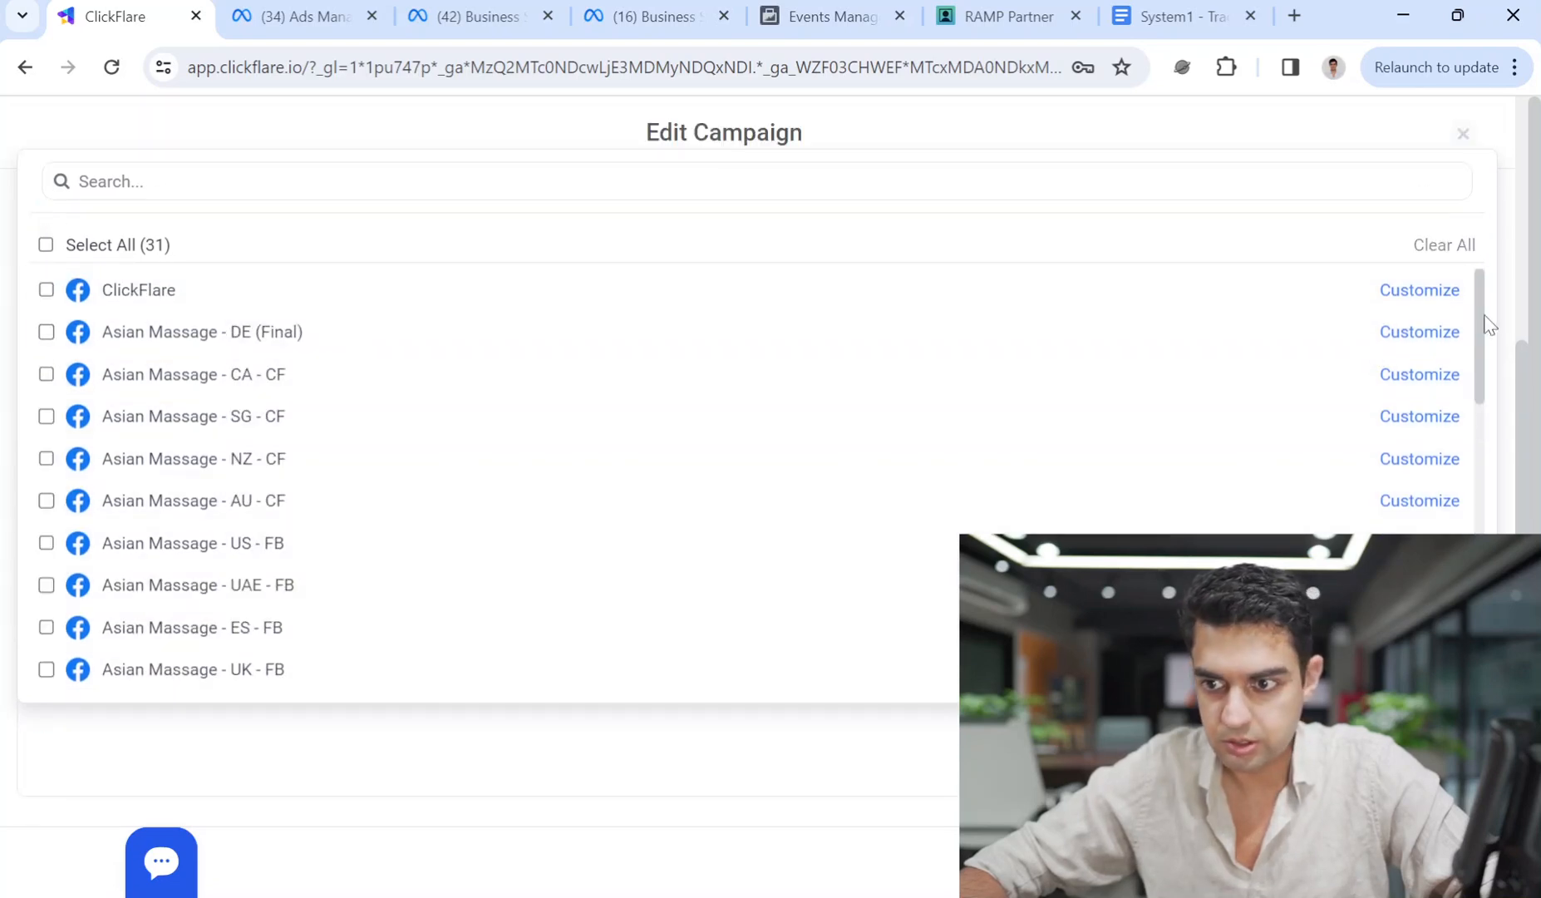
drag(1480, 362, 1480, 656)
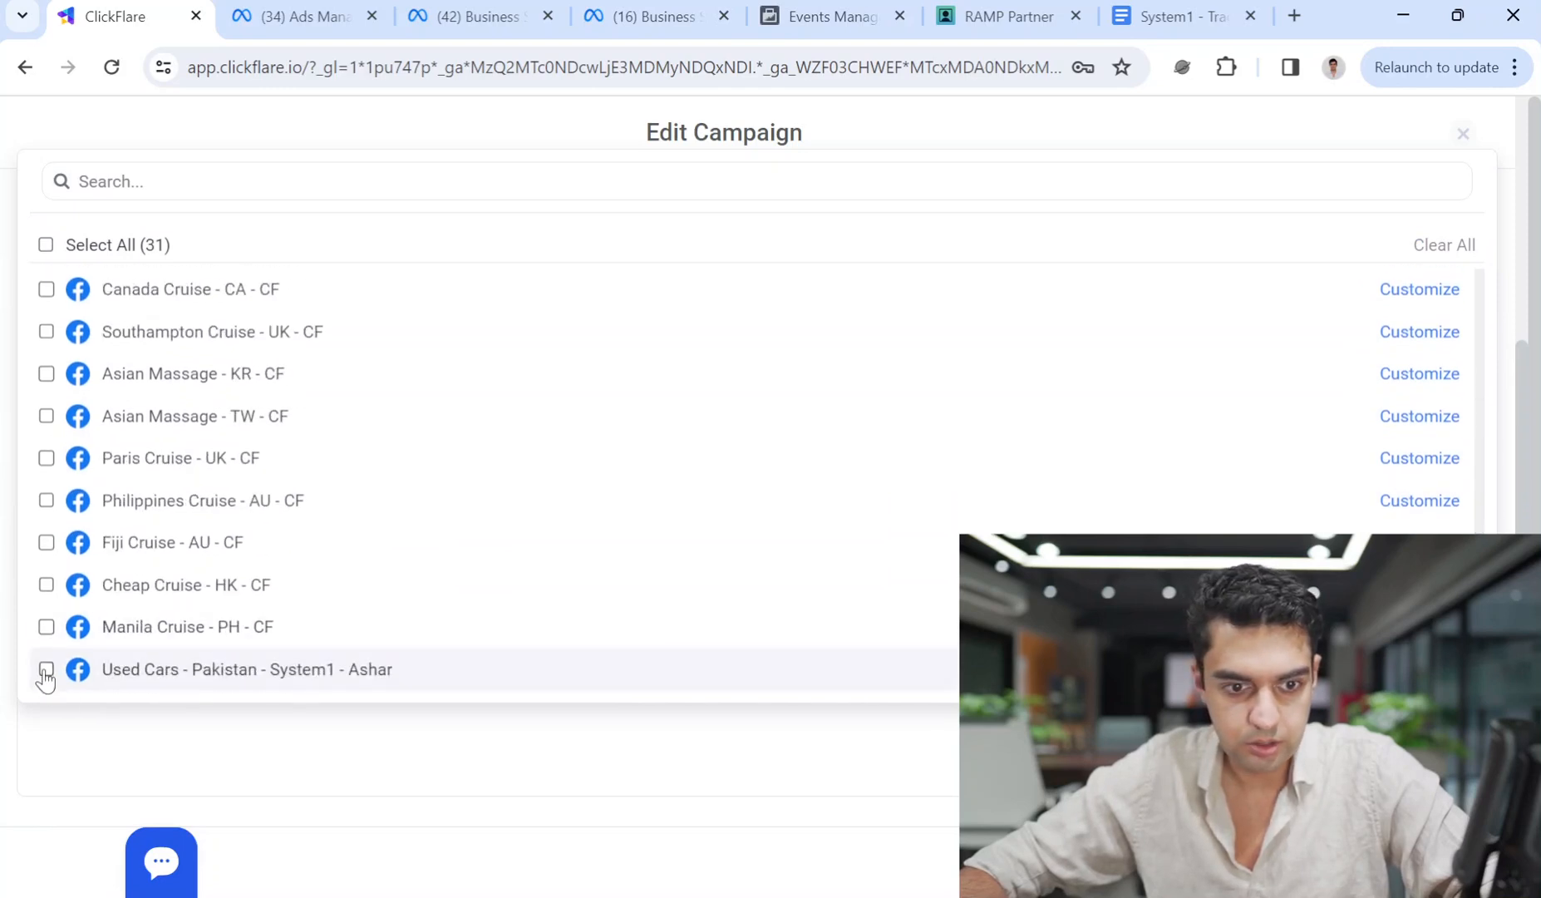
click(405, 765)
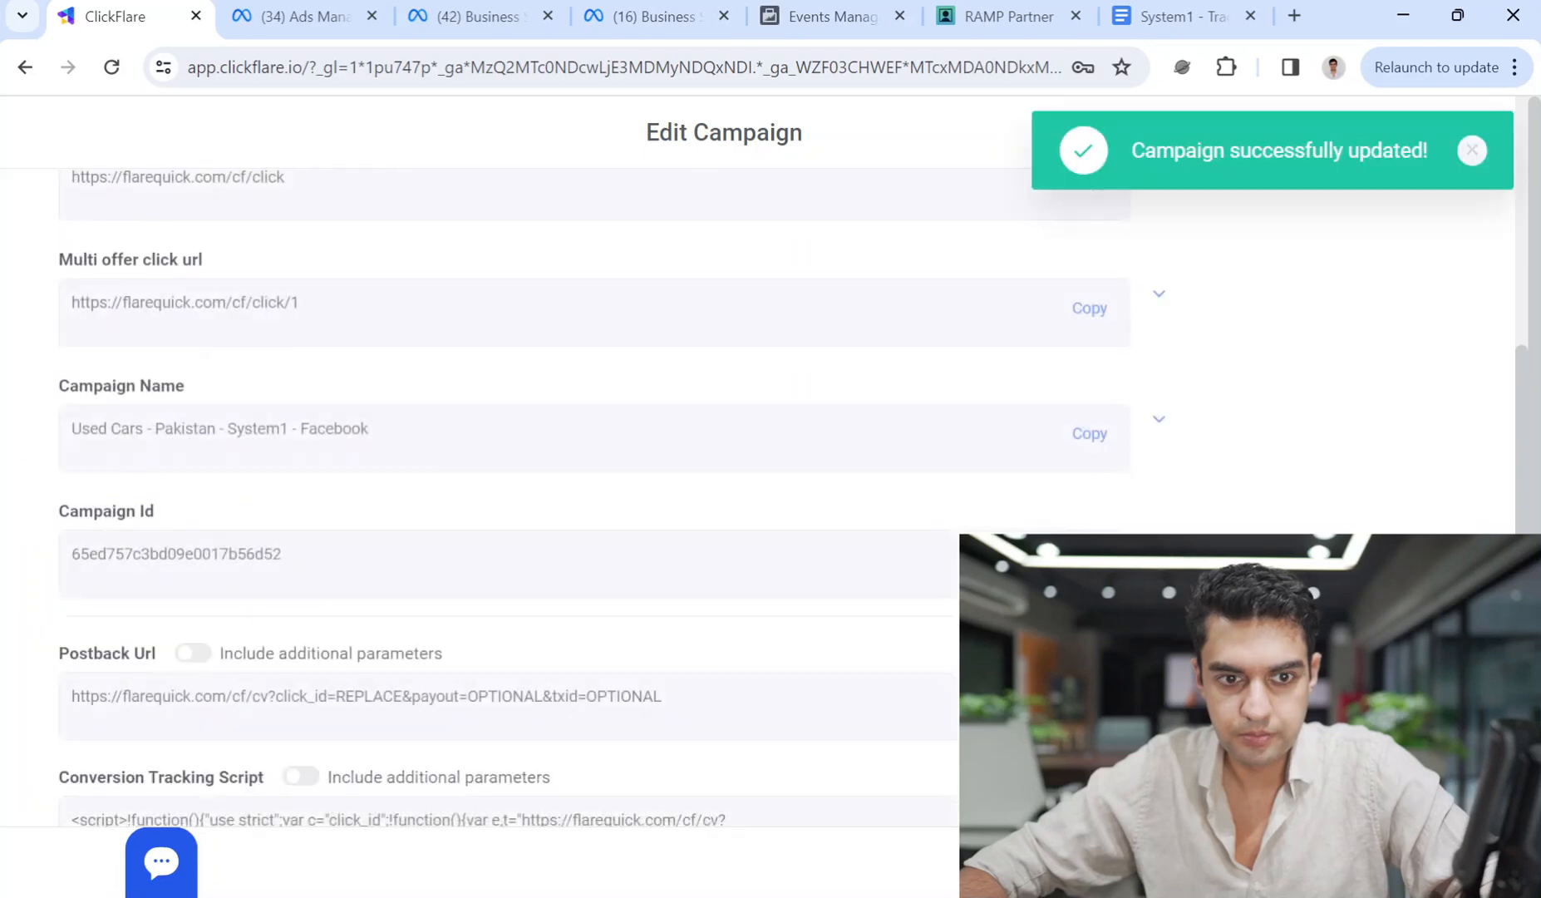
Copy the campaign tracking URL and open it in a new tab.
click(1101, 441)
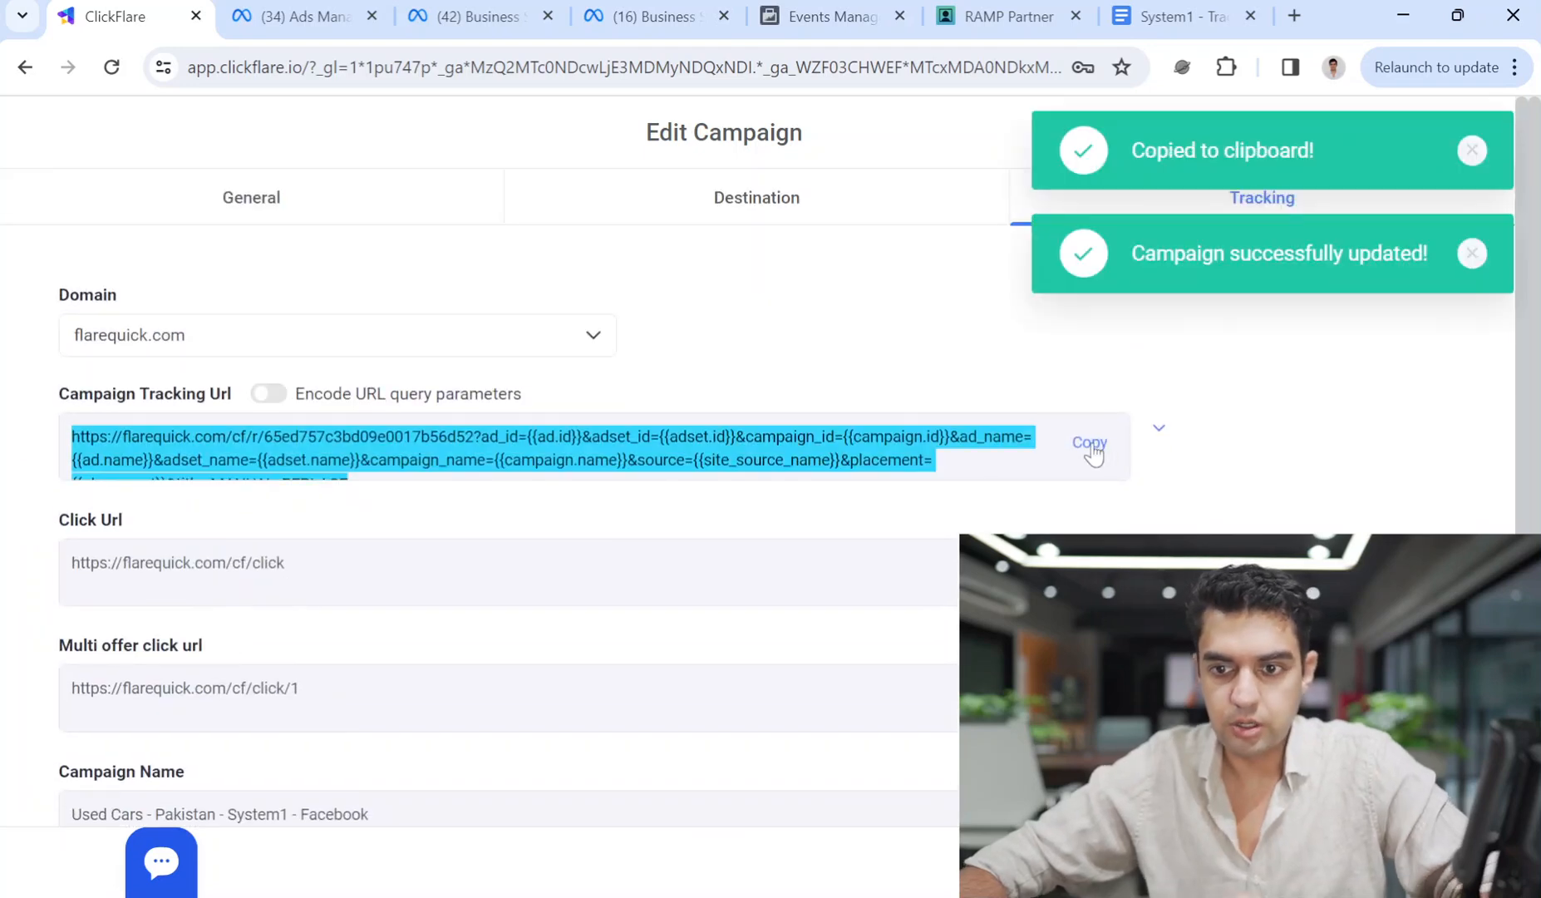
drag(659, 436, 650, 437)
key(ctrl+a)
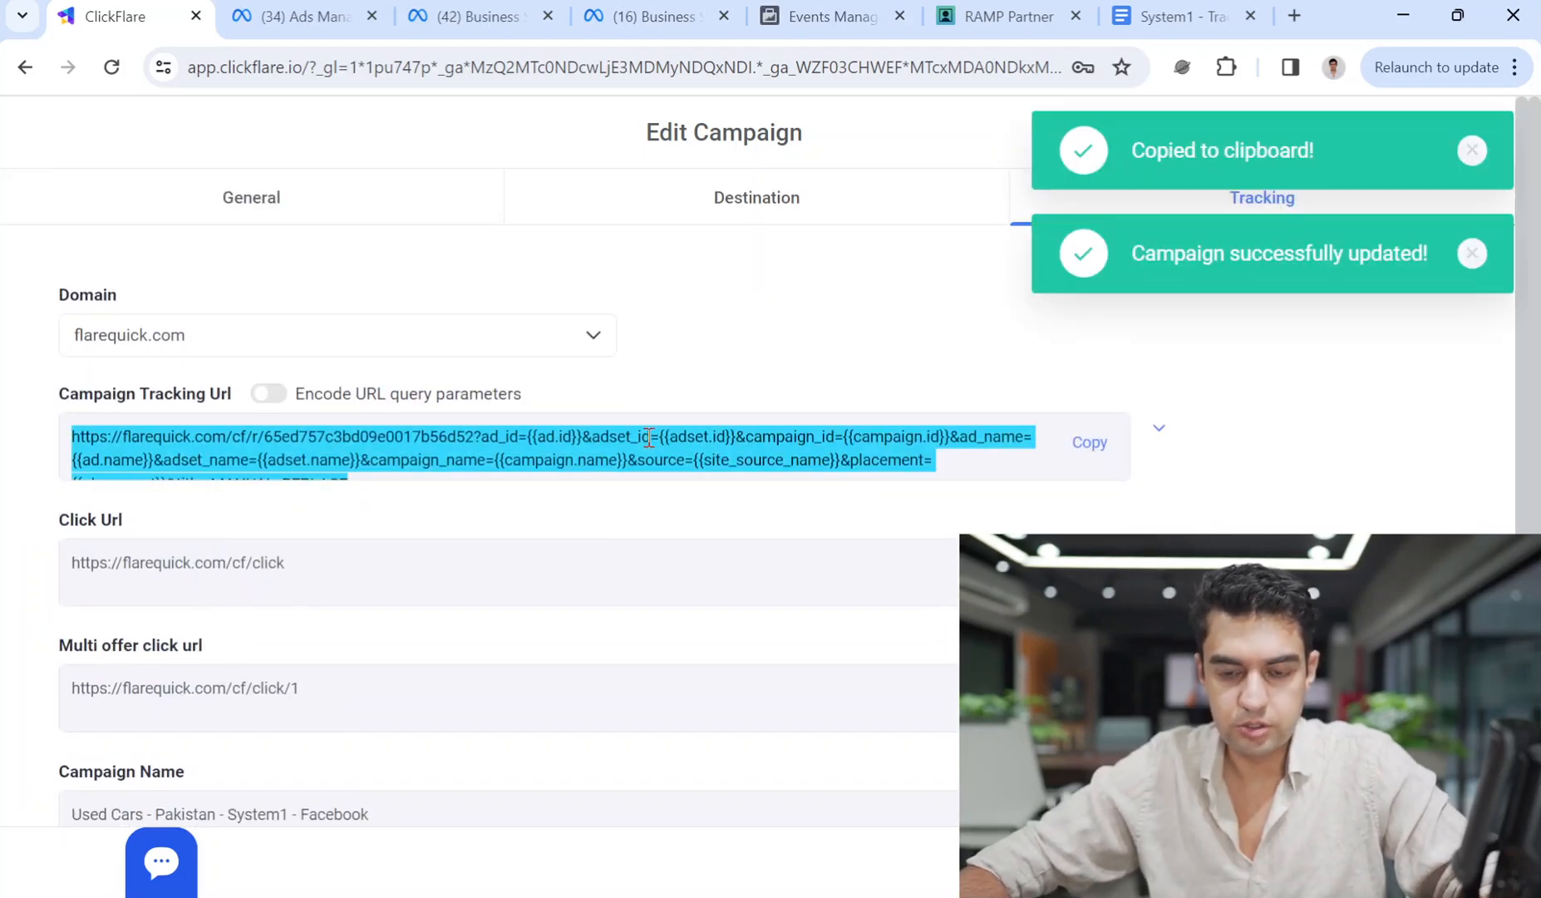
click(861, 542)
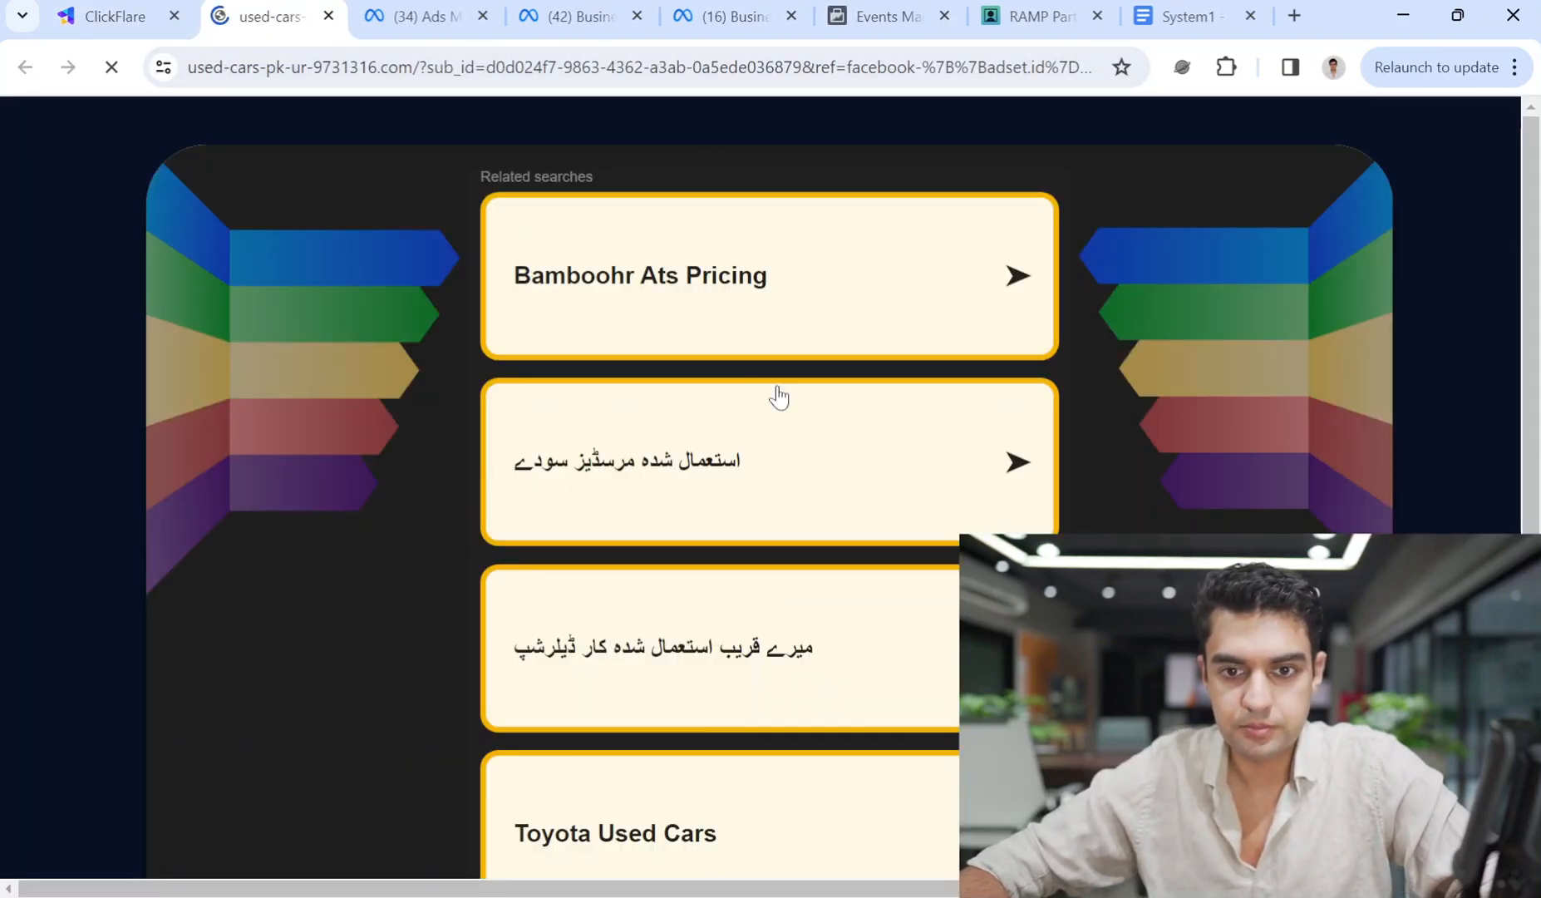
click(1034, 15)
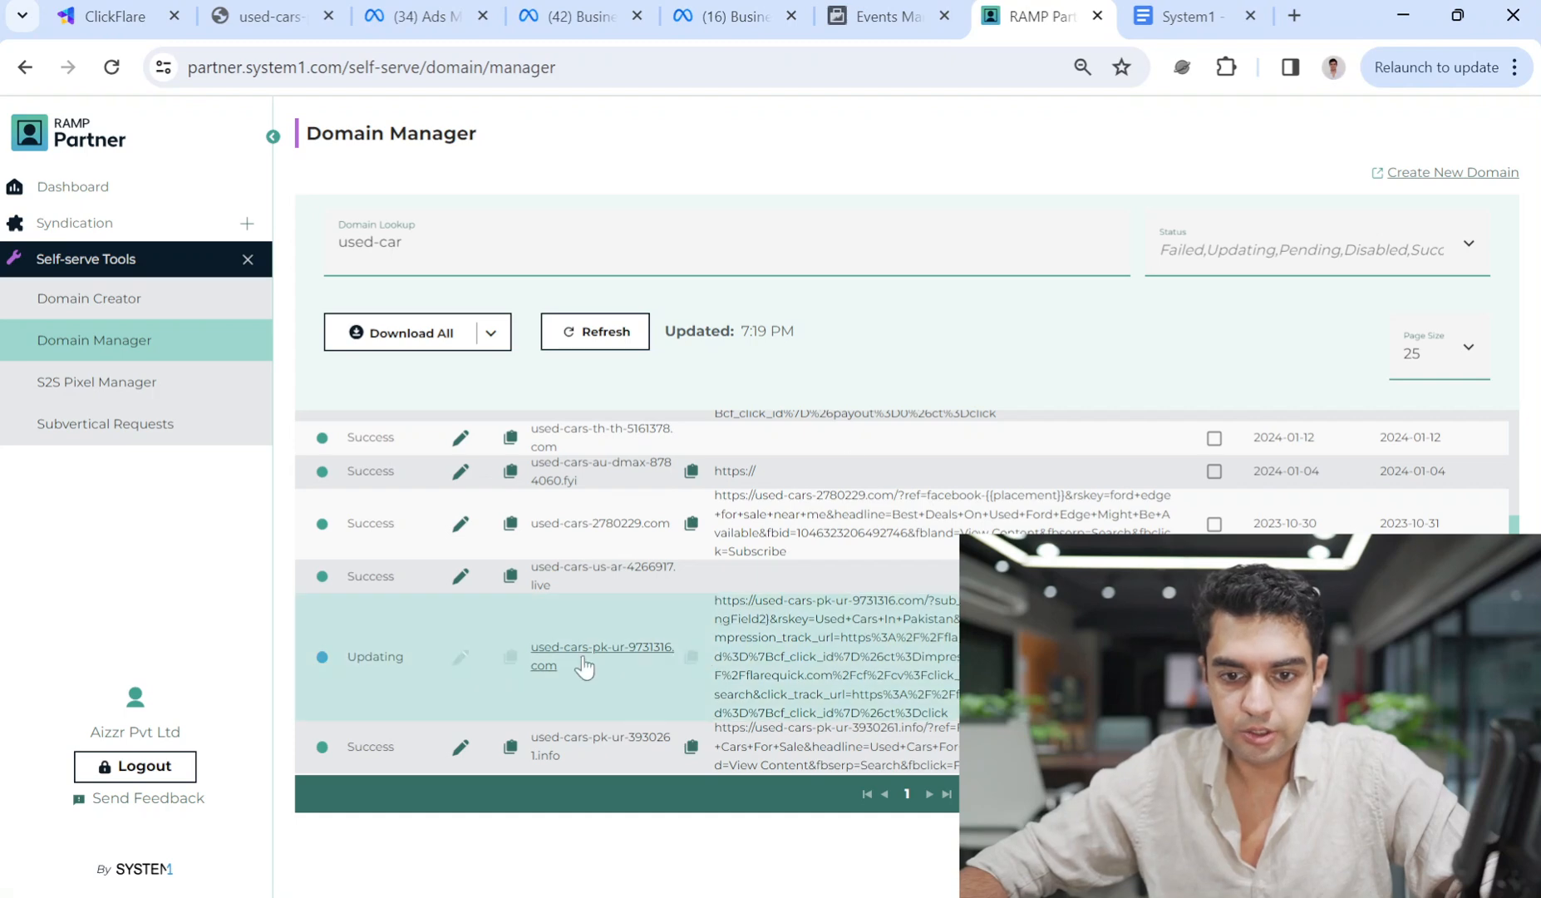
Reload the used-car domain results and scroll to used-cars-pk-ur-9731316.com.
click(499, 241)
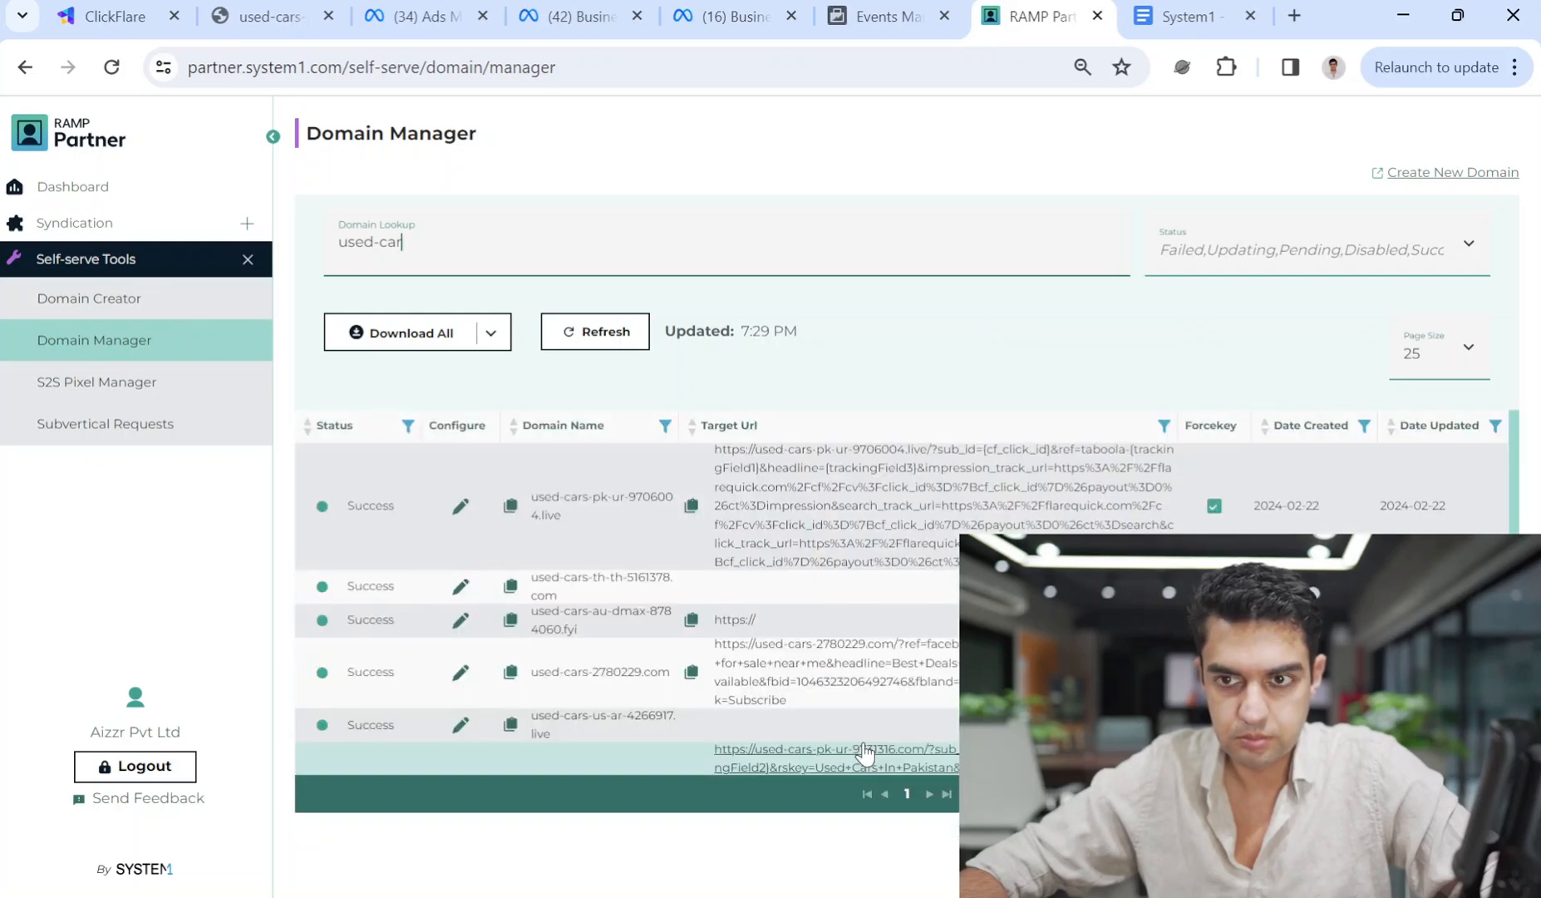
scroll(869, 752, down, 3)
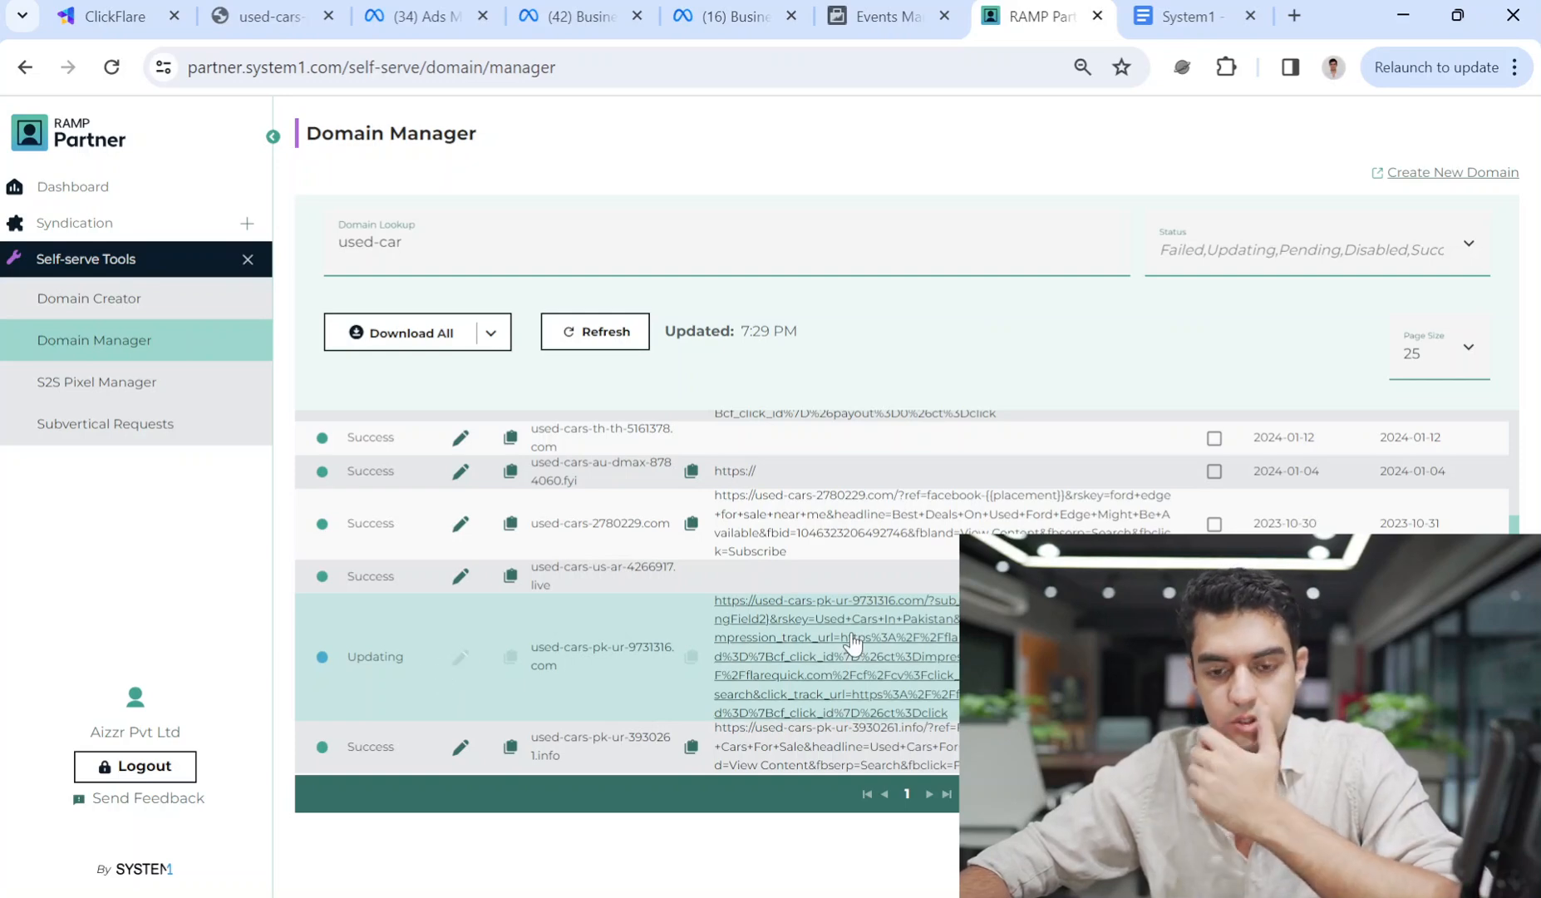
Review the Used Cars dataset, business info and dataset settings in Events Manager.
click(865, 15)
click(773, 14)
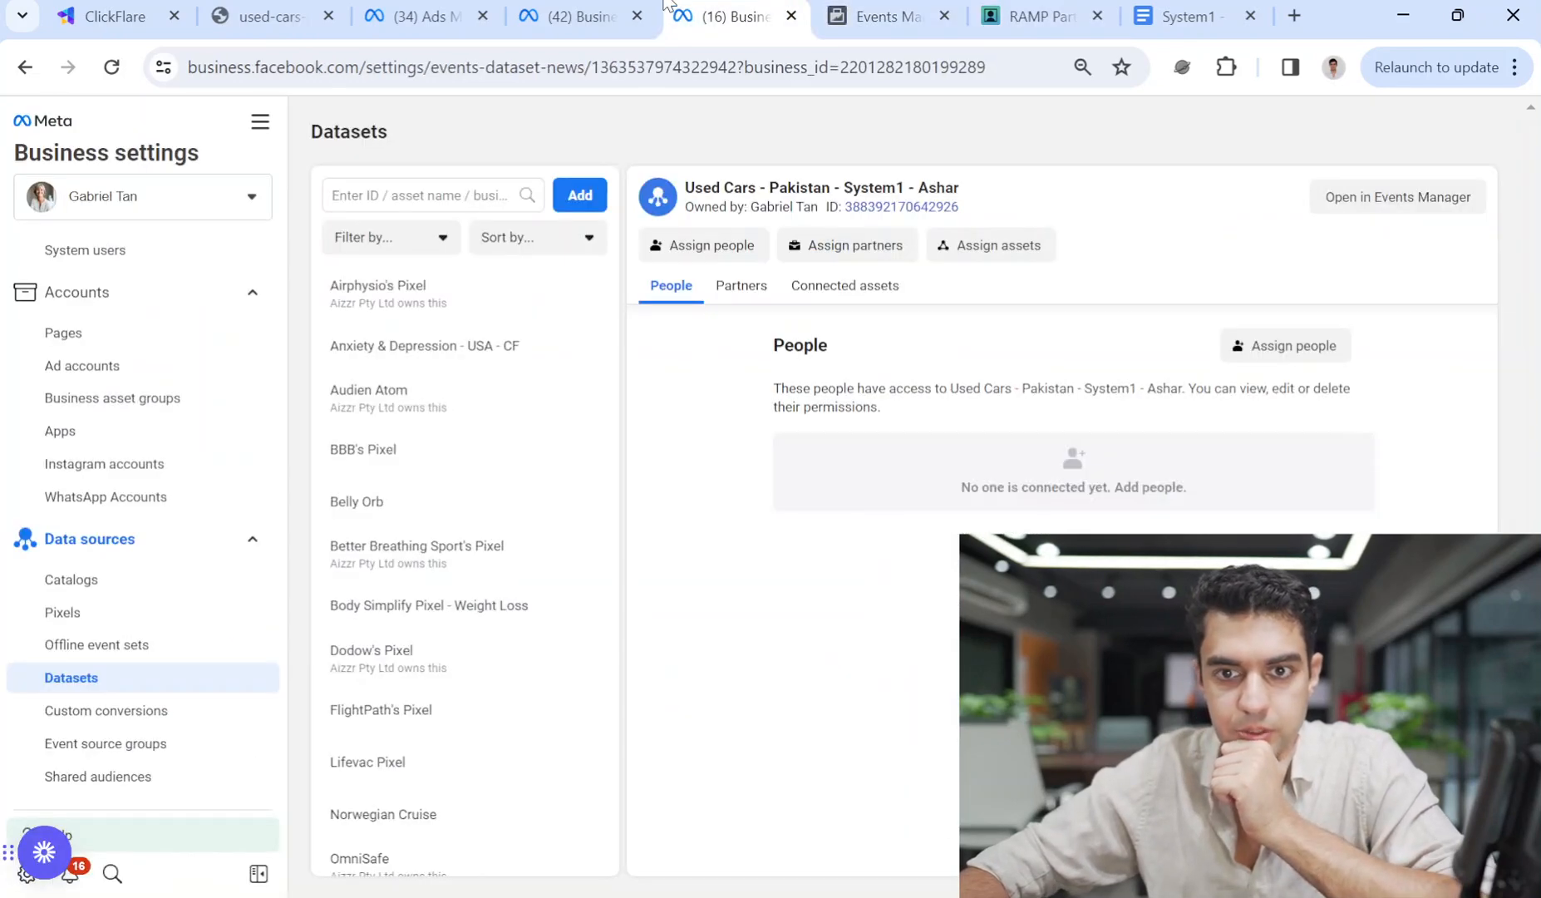
click(584, 10)
click(471, 12)
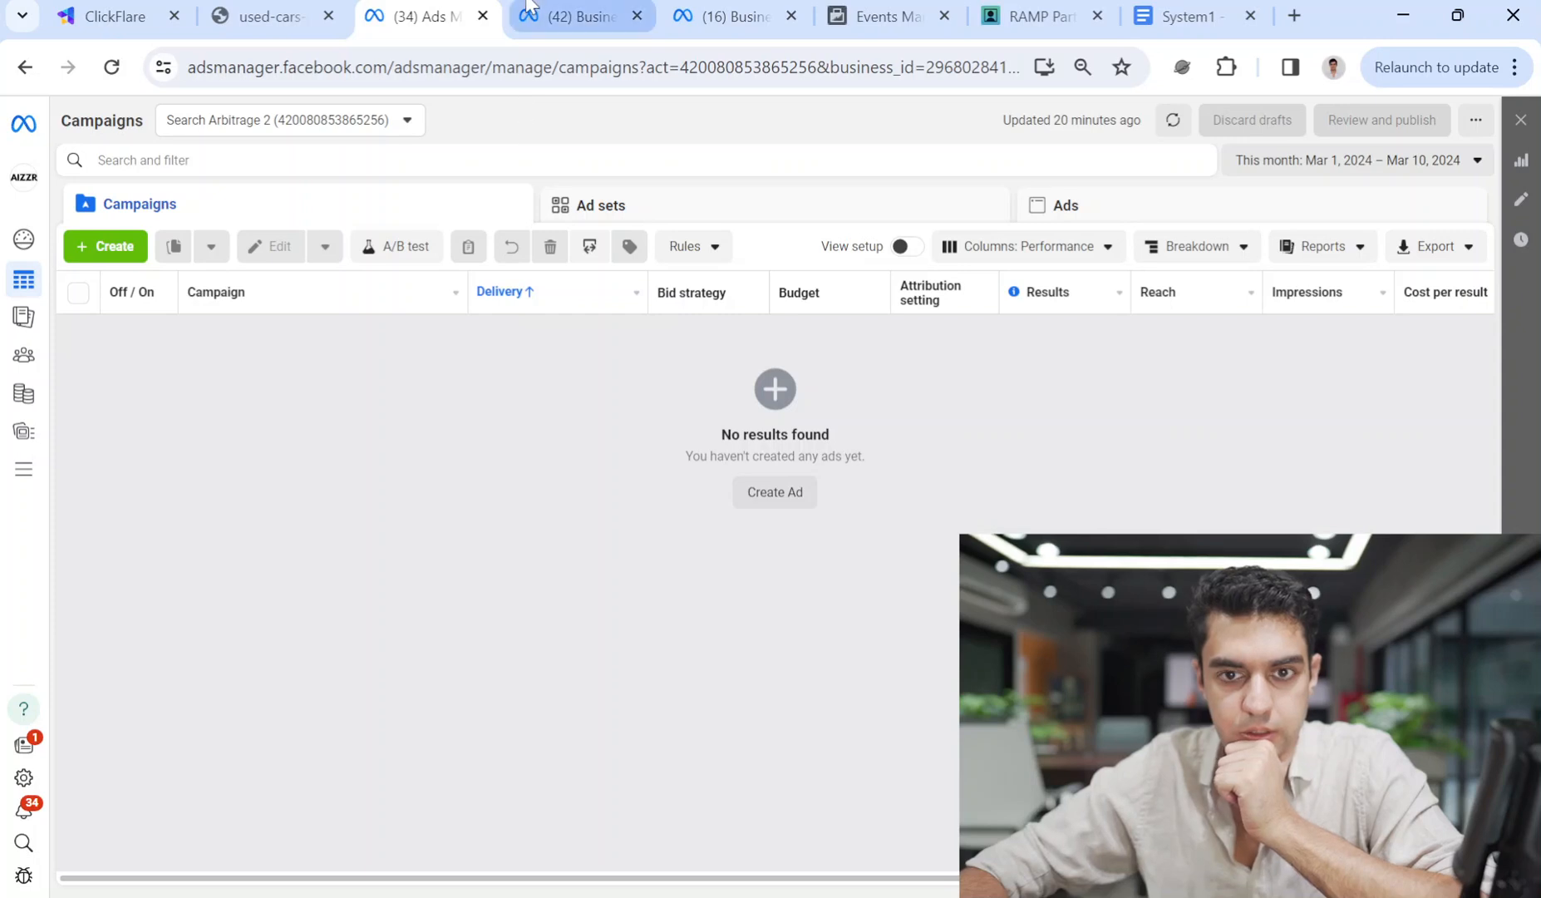
click(529, 10)
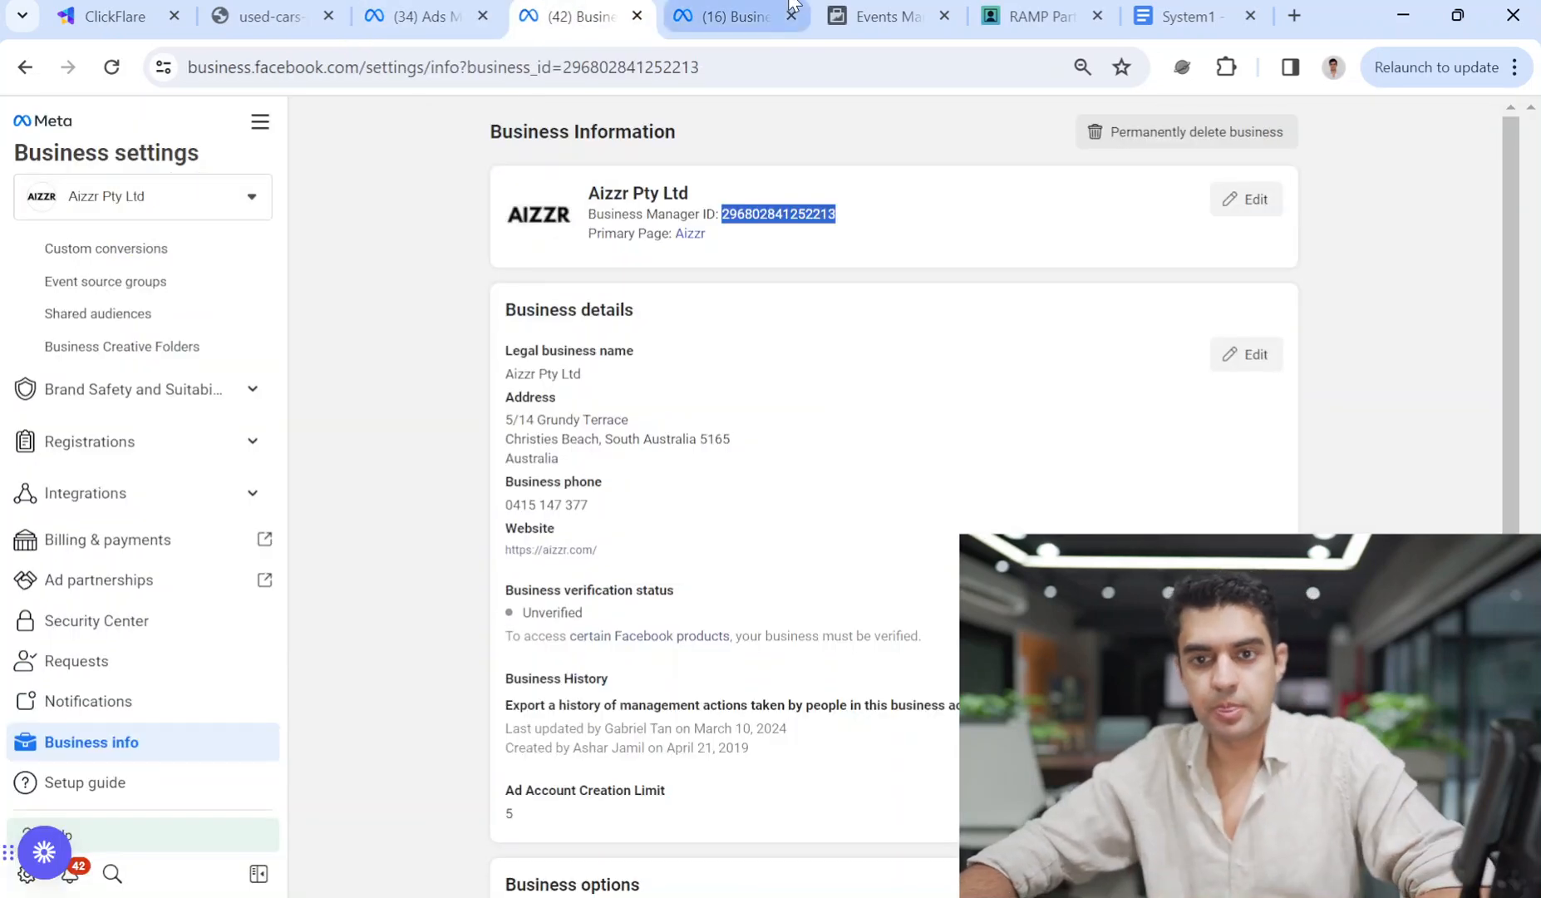
click(788, 3)
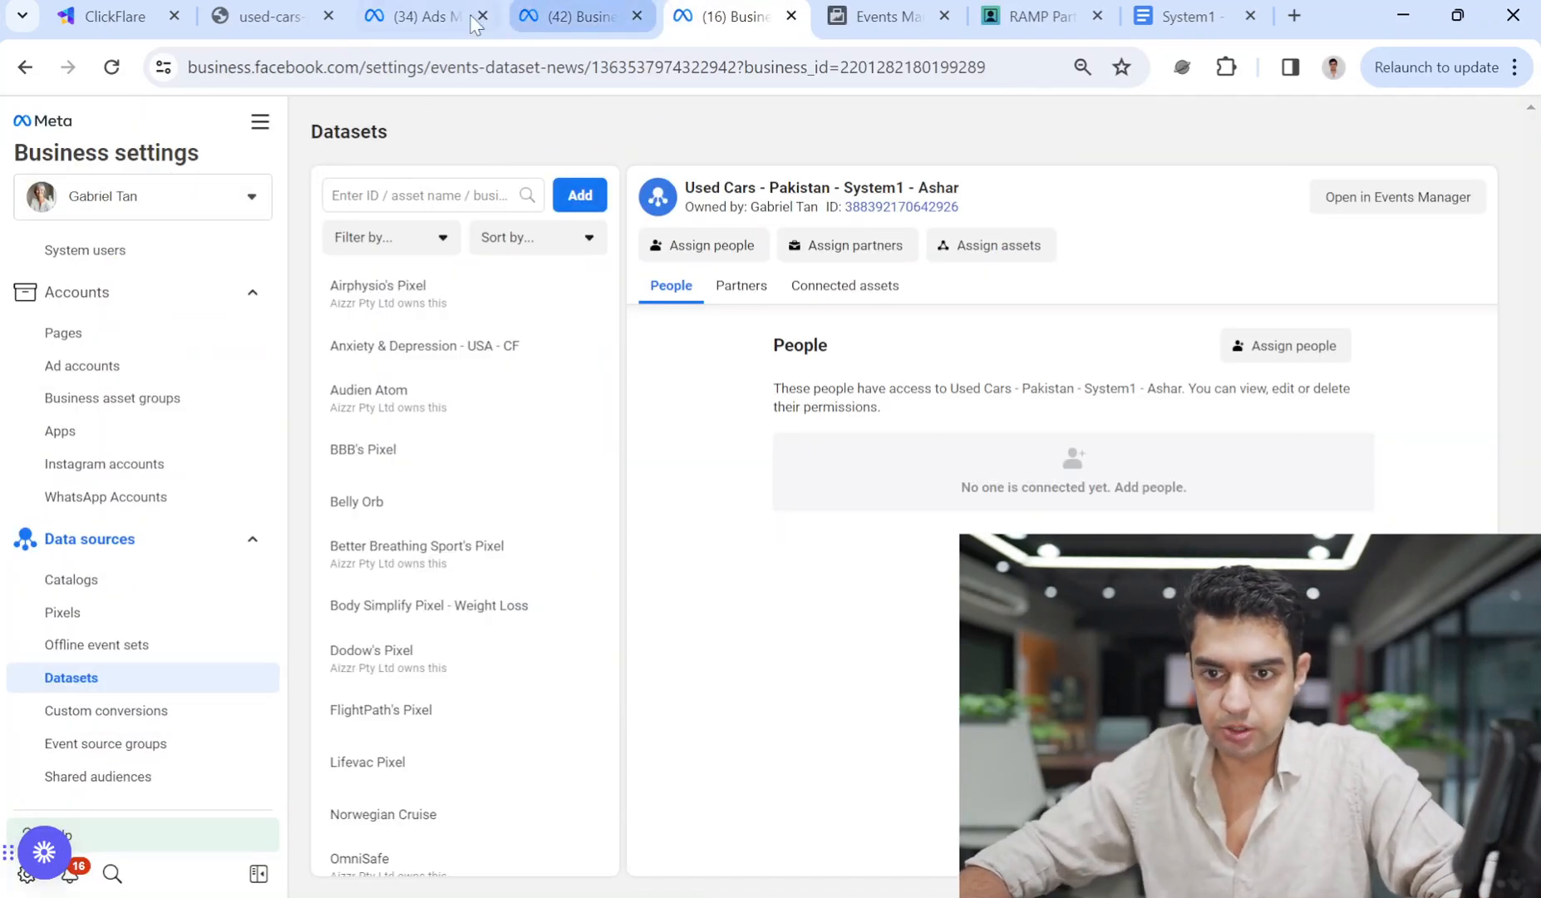
click(887, 10)
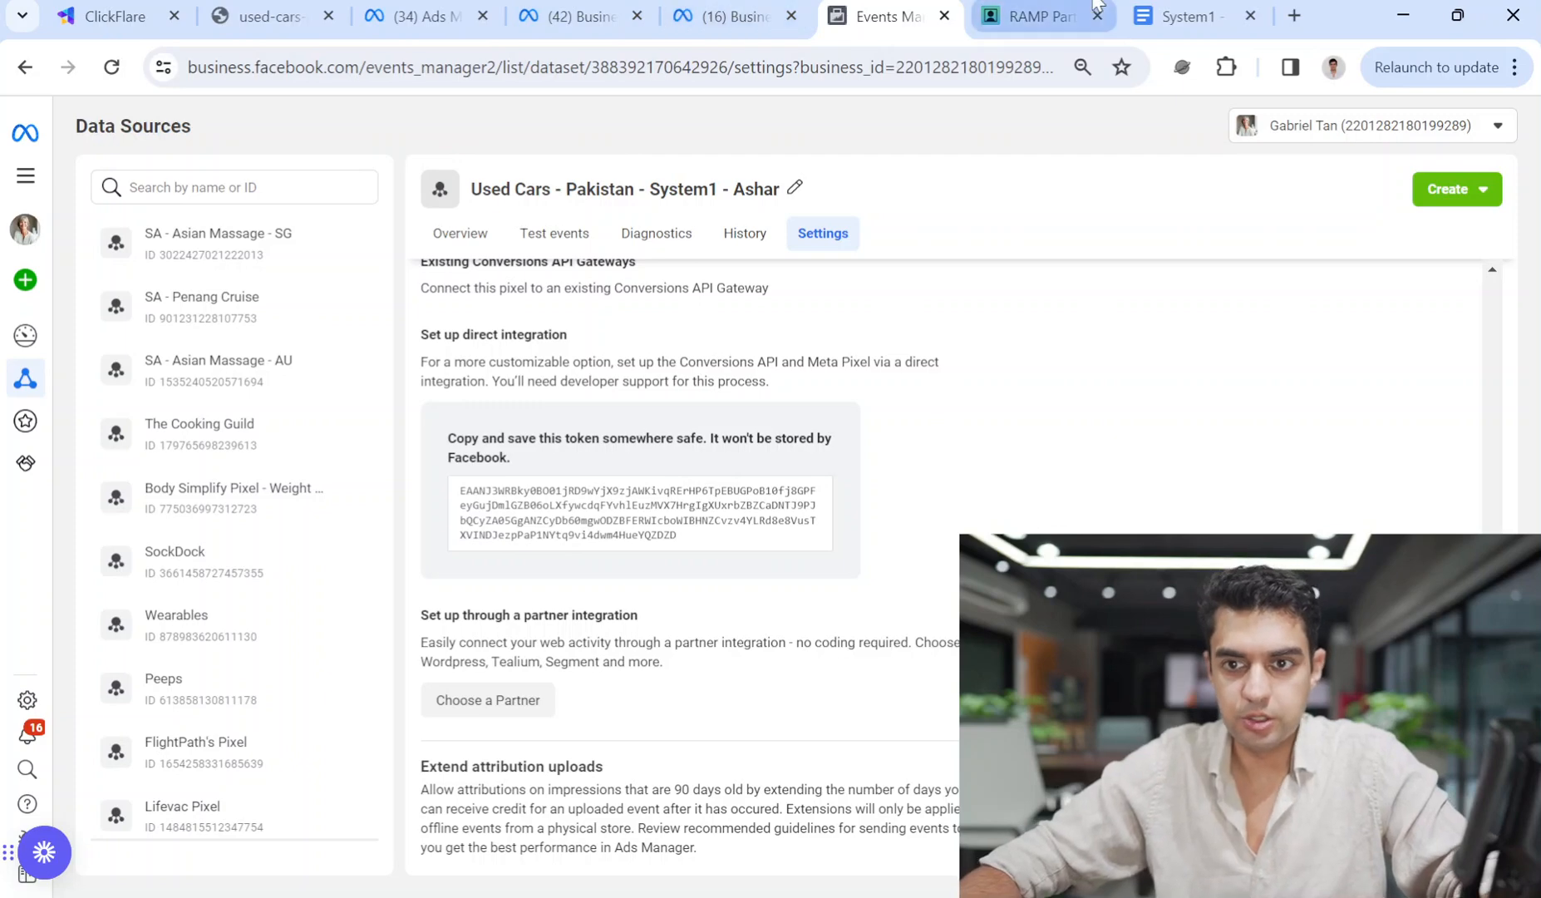
Start a new campaign in Ads Manager for the Search Arbitrage 2 account.
click(1031, 15)
click(428, 15)
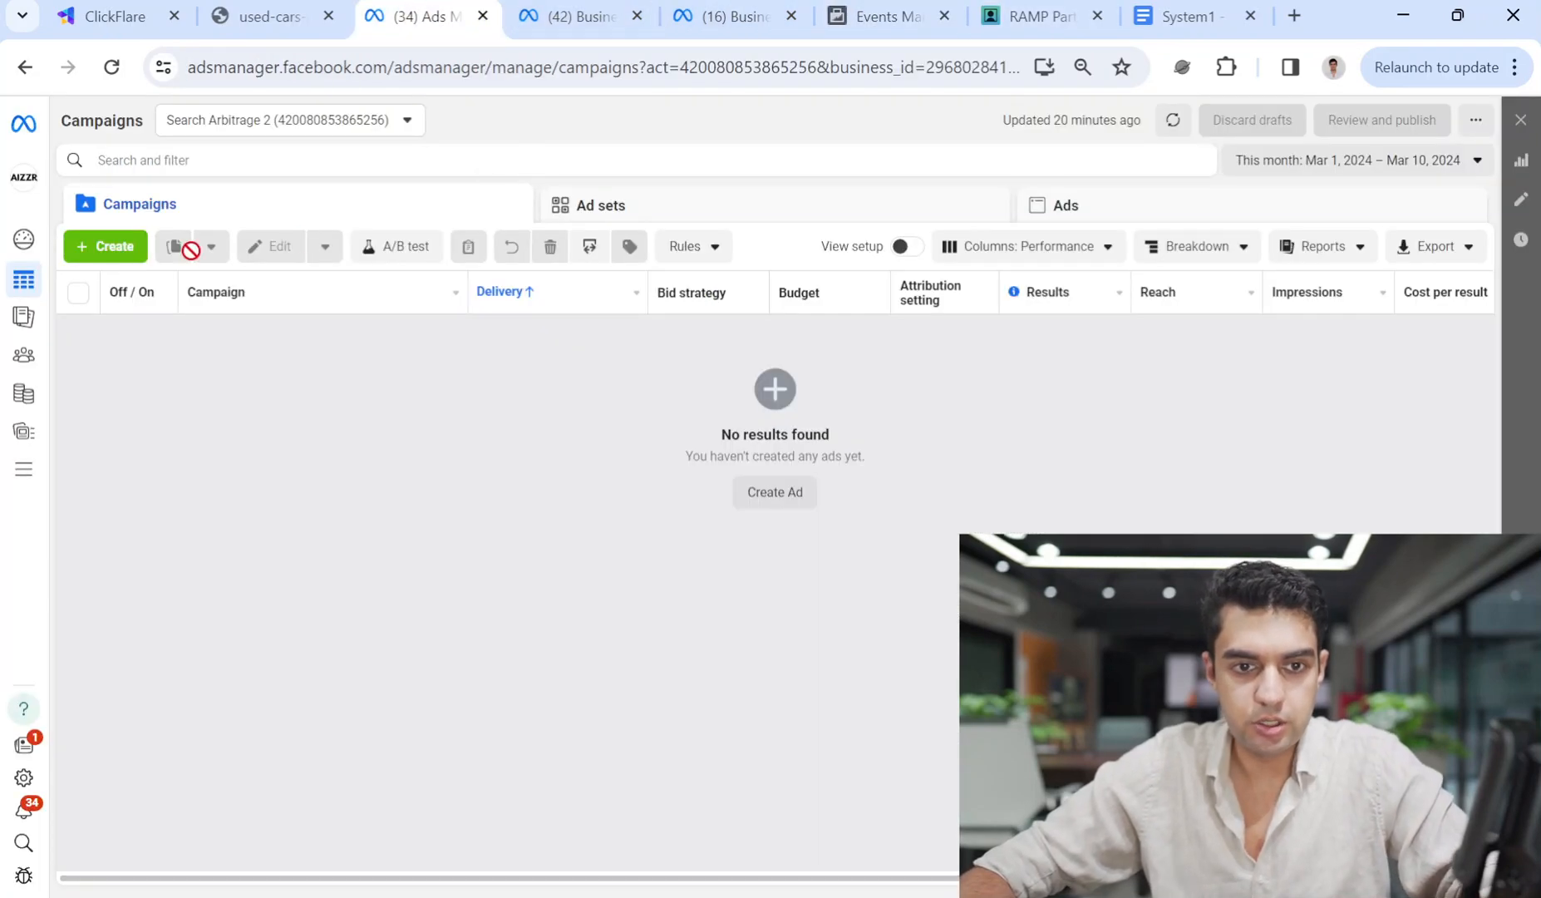
mouse_move(37, 291)
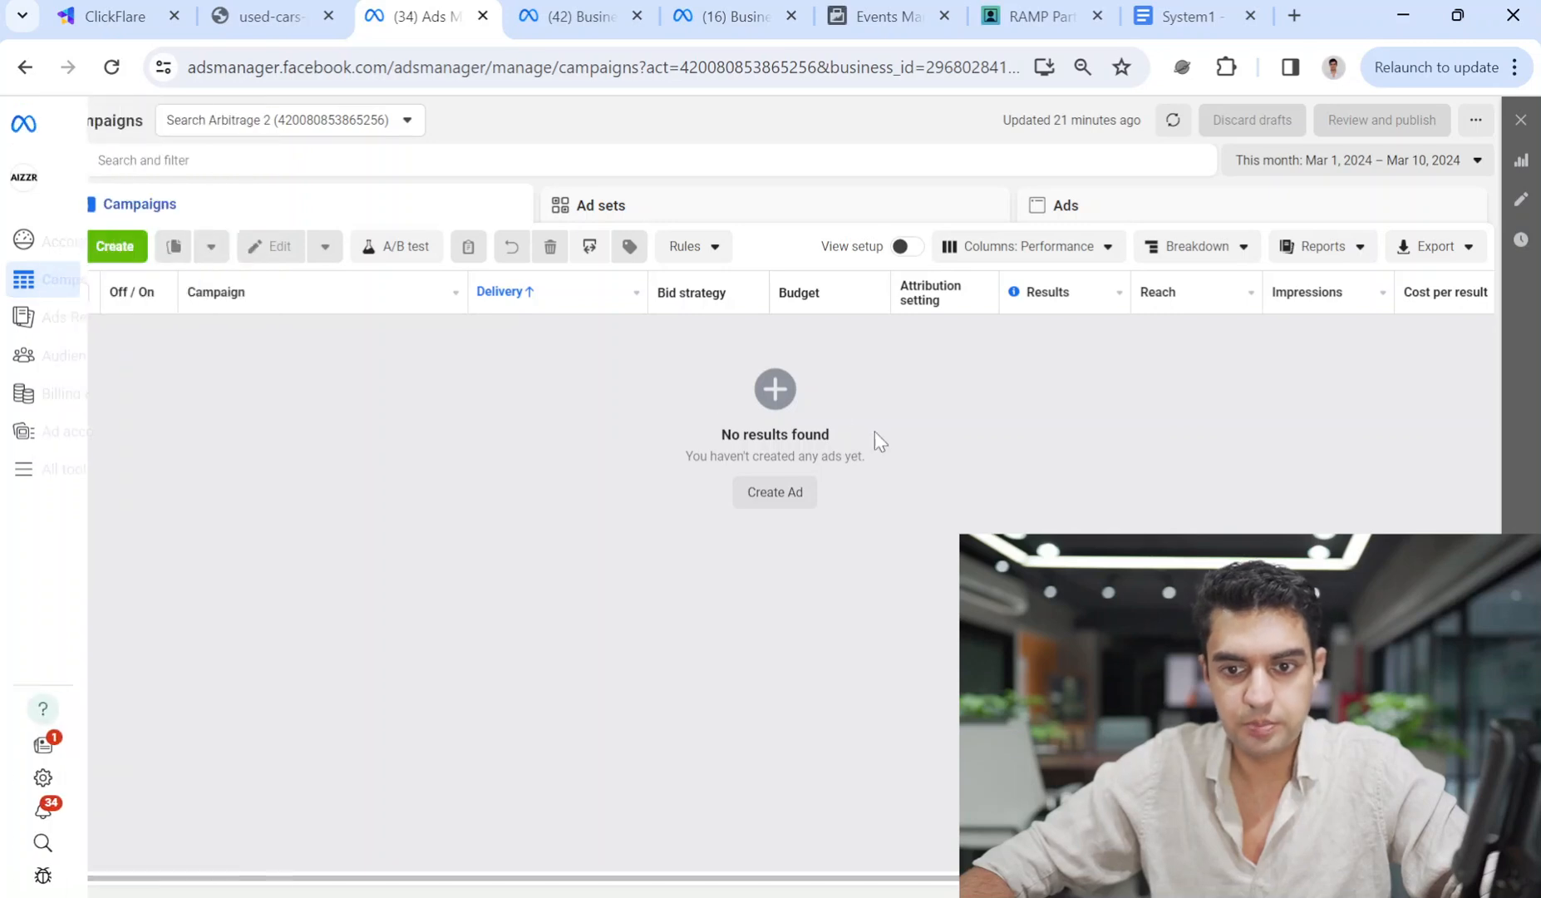
click(773, 492)
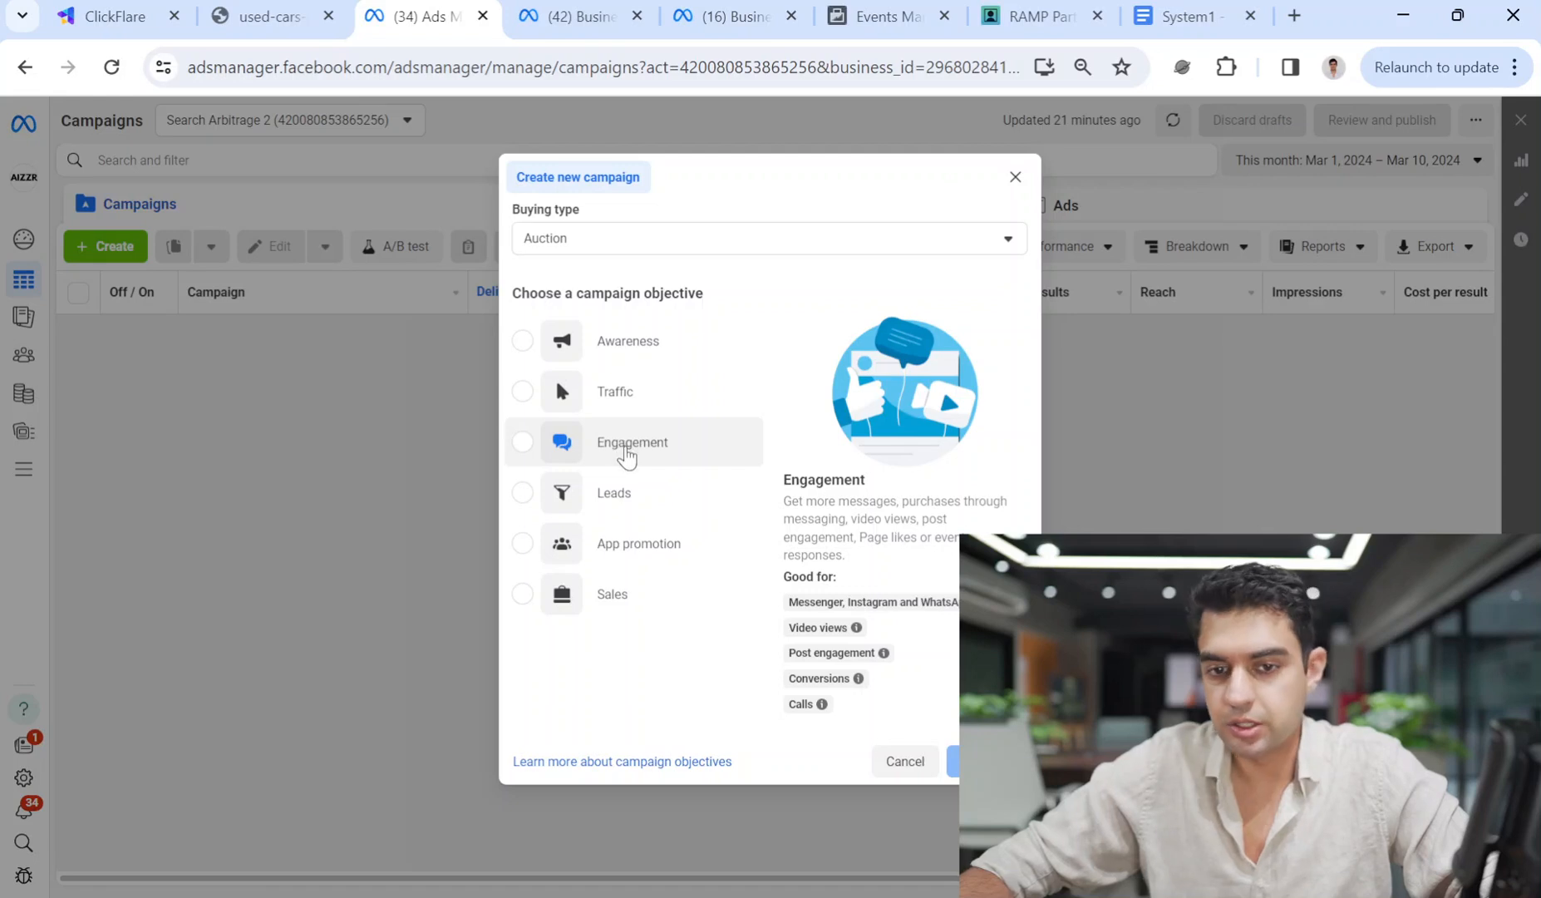
Choose the Leads objective and enter the campaign name Used Cars - Pakistan - System1 - Ashar.
click(632, 492)
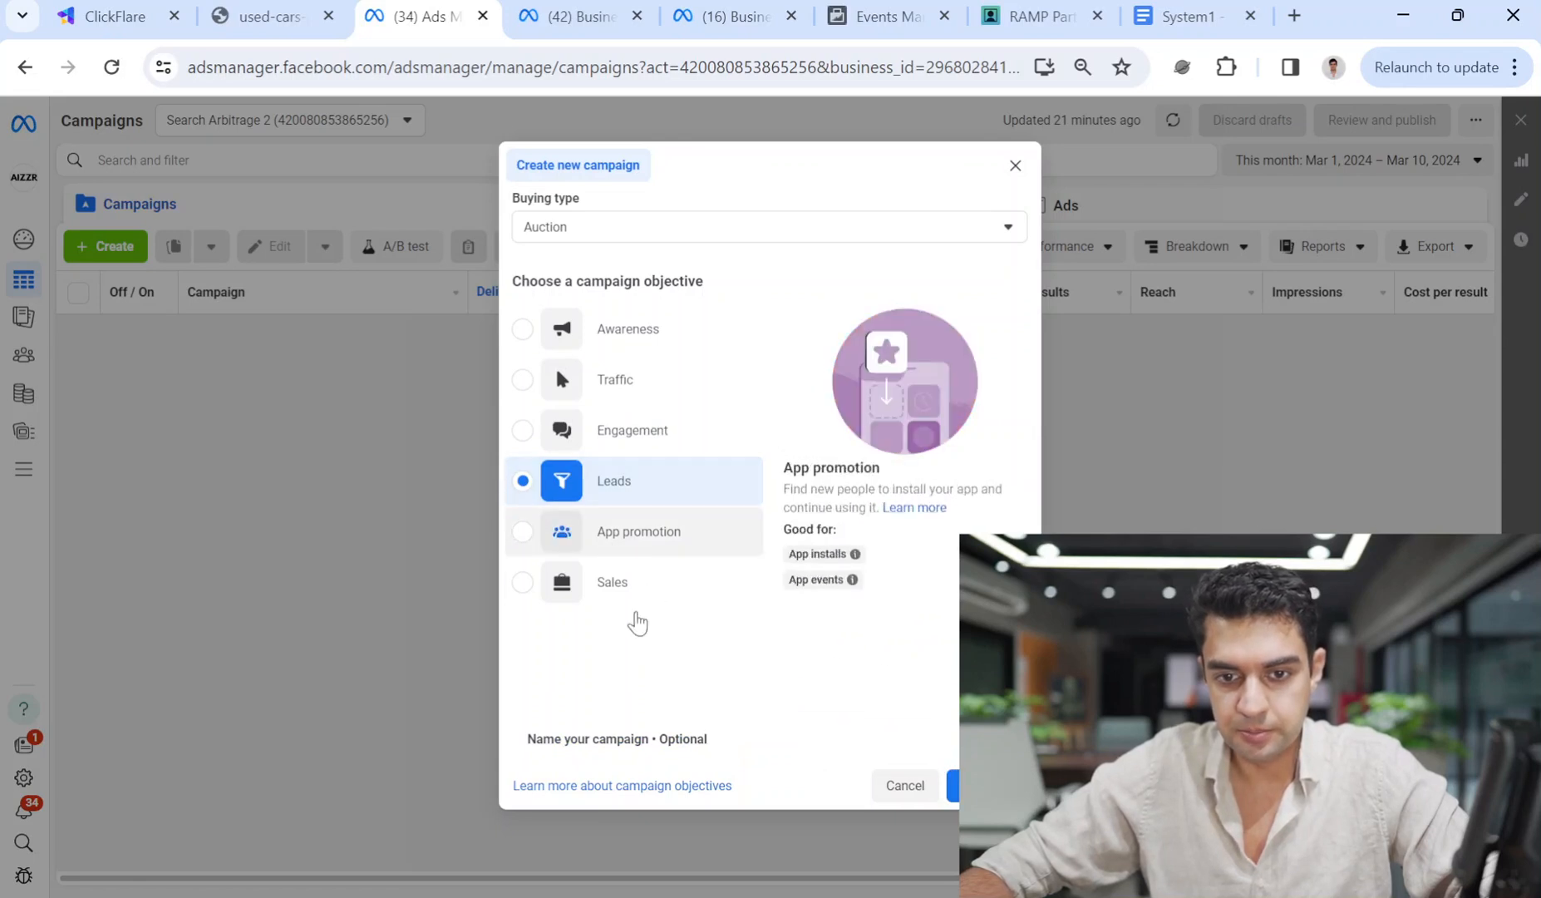
click(674, 744)
scroll(674, 744, down, 3)
click(655, 589)
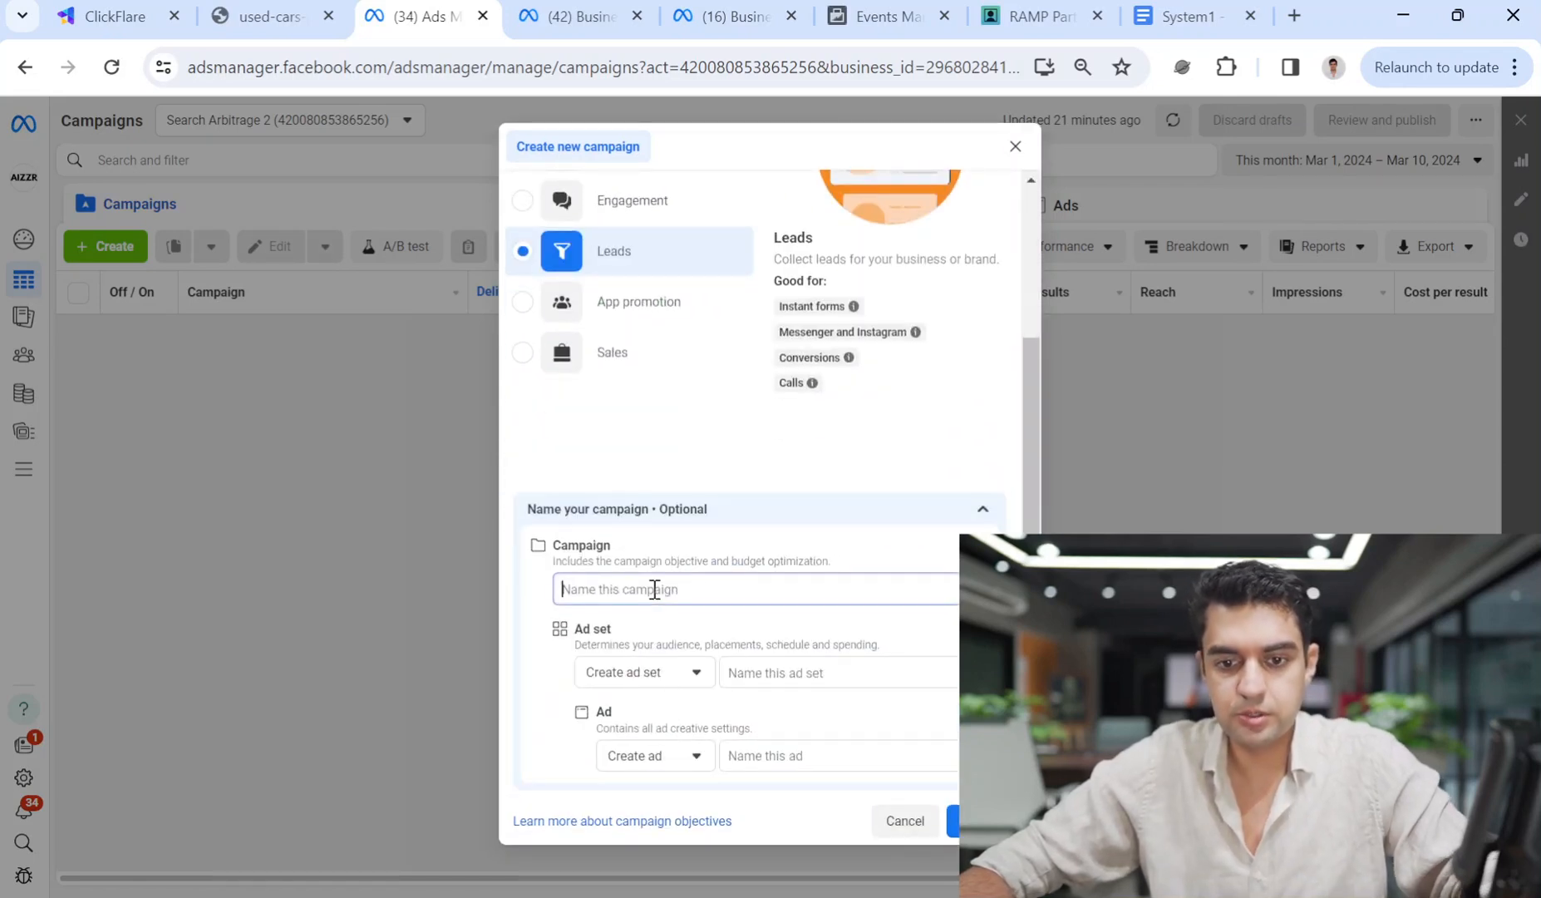
text(Used Cars - Pakistan - System1 - A)
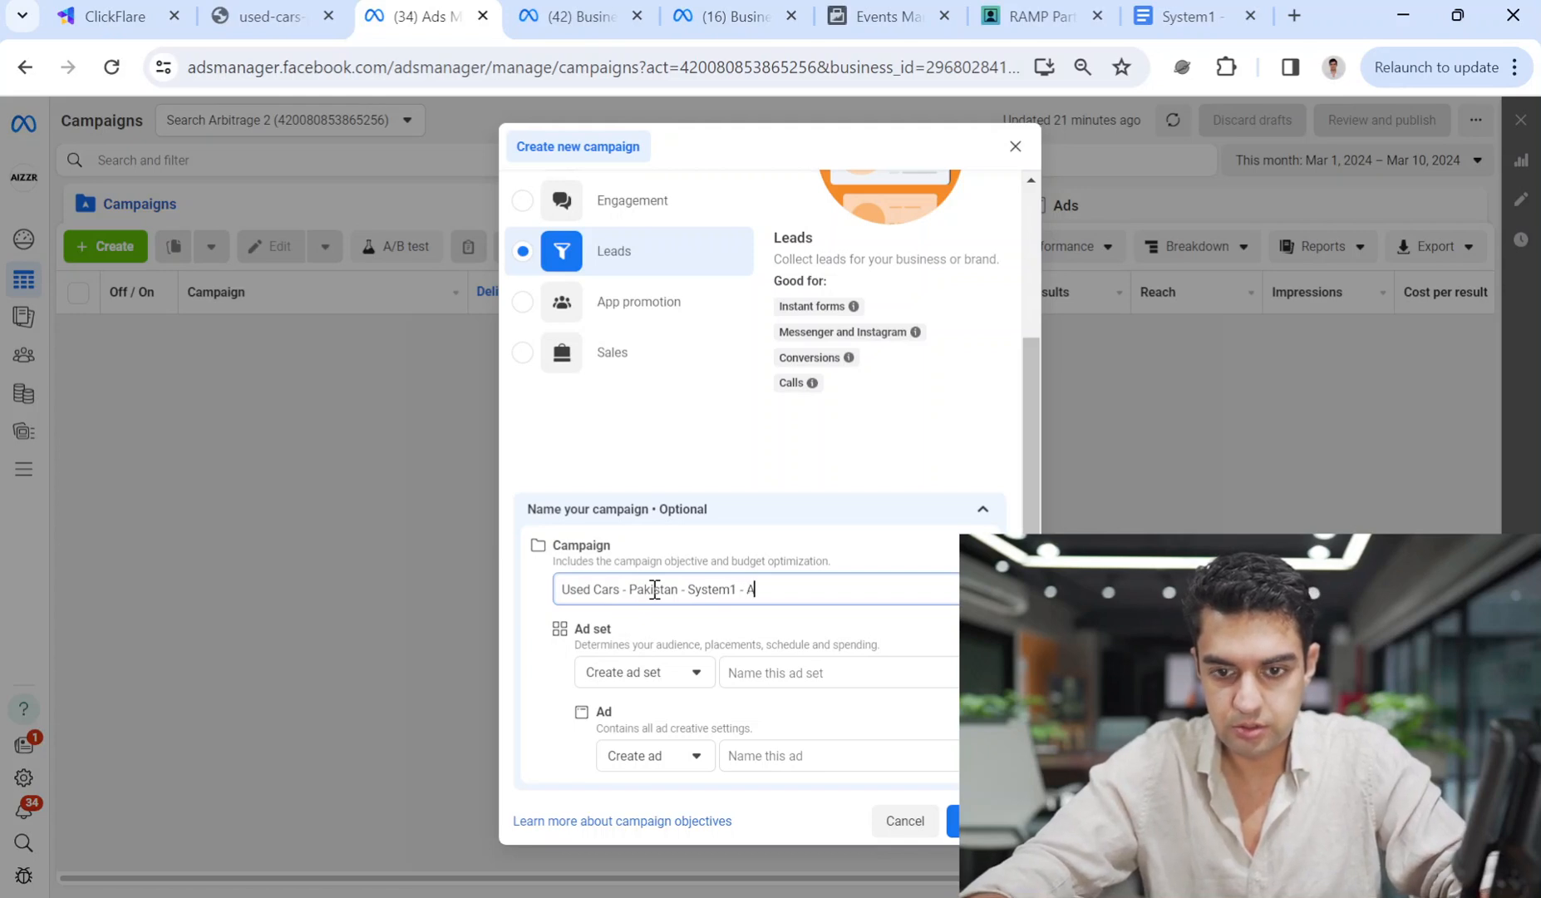
text(r)
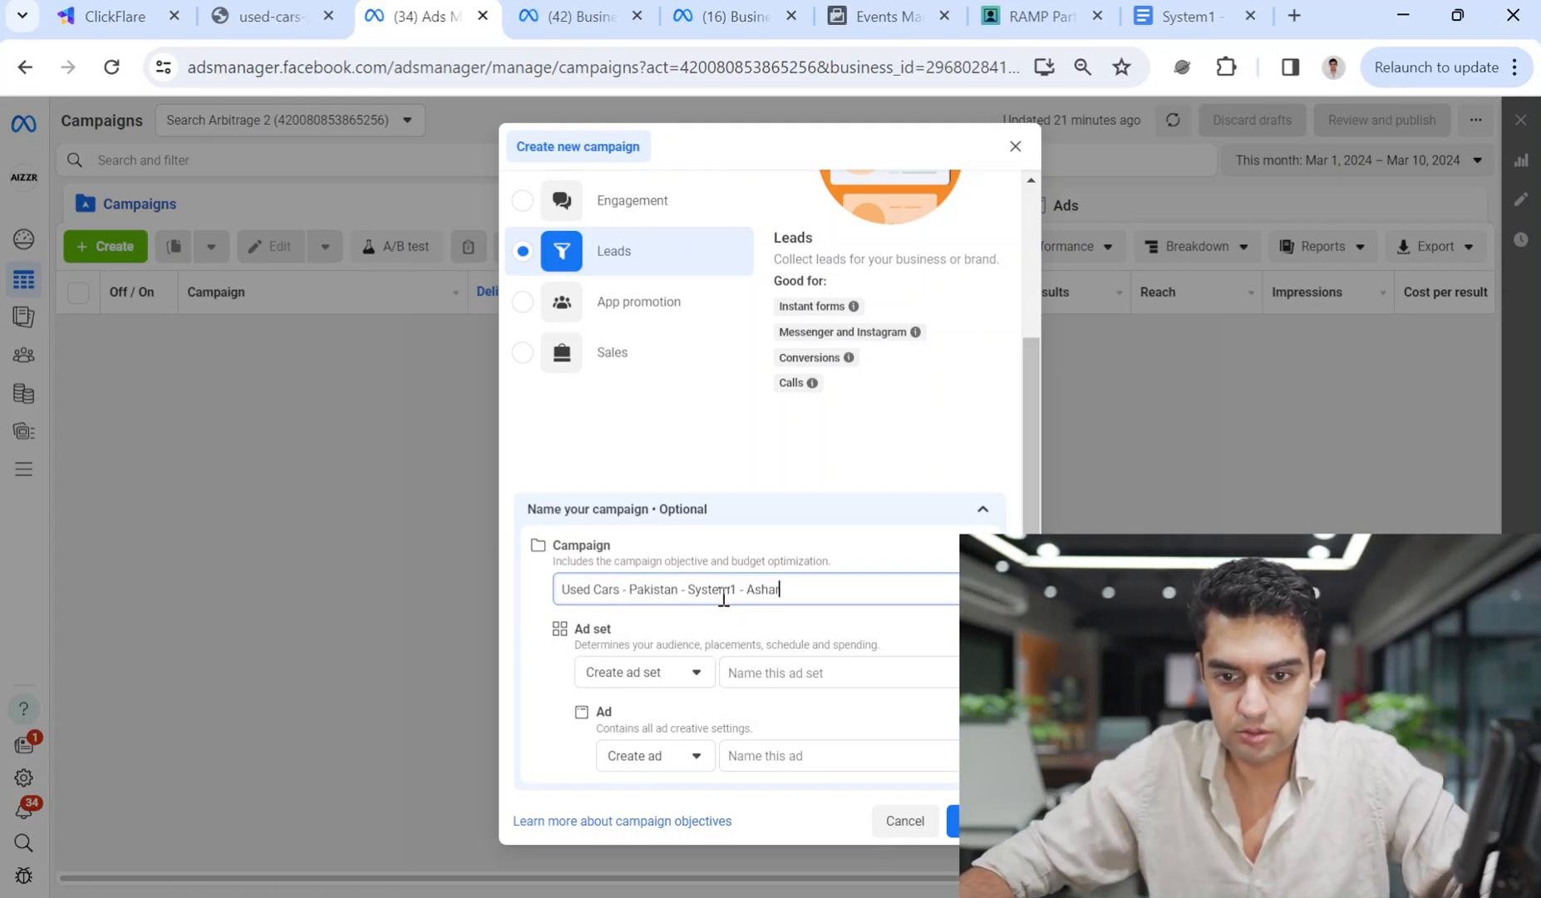
Reuse the campaign name as the ad set and ad names.
key(ctrl+a)
key(ctrl+c)
click(784, 673)
key(ctrl+v)
click(791, 755)
key(ctrl+v)
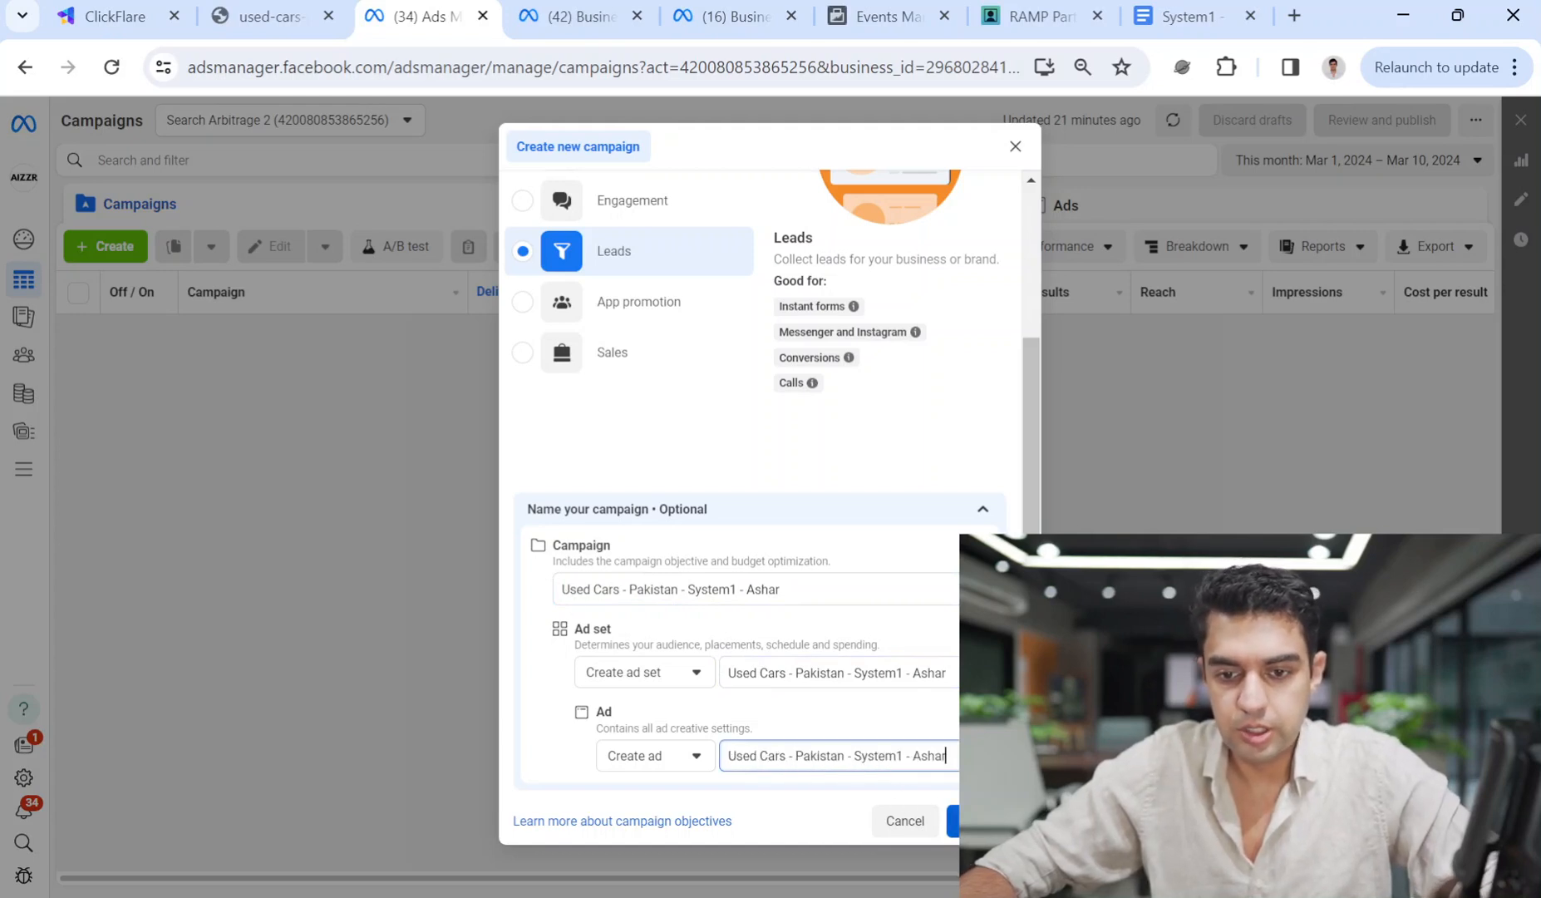
Continue to campaign setup and choose Recommended settings.
click(987, 821)
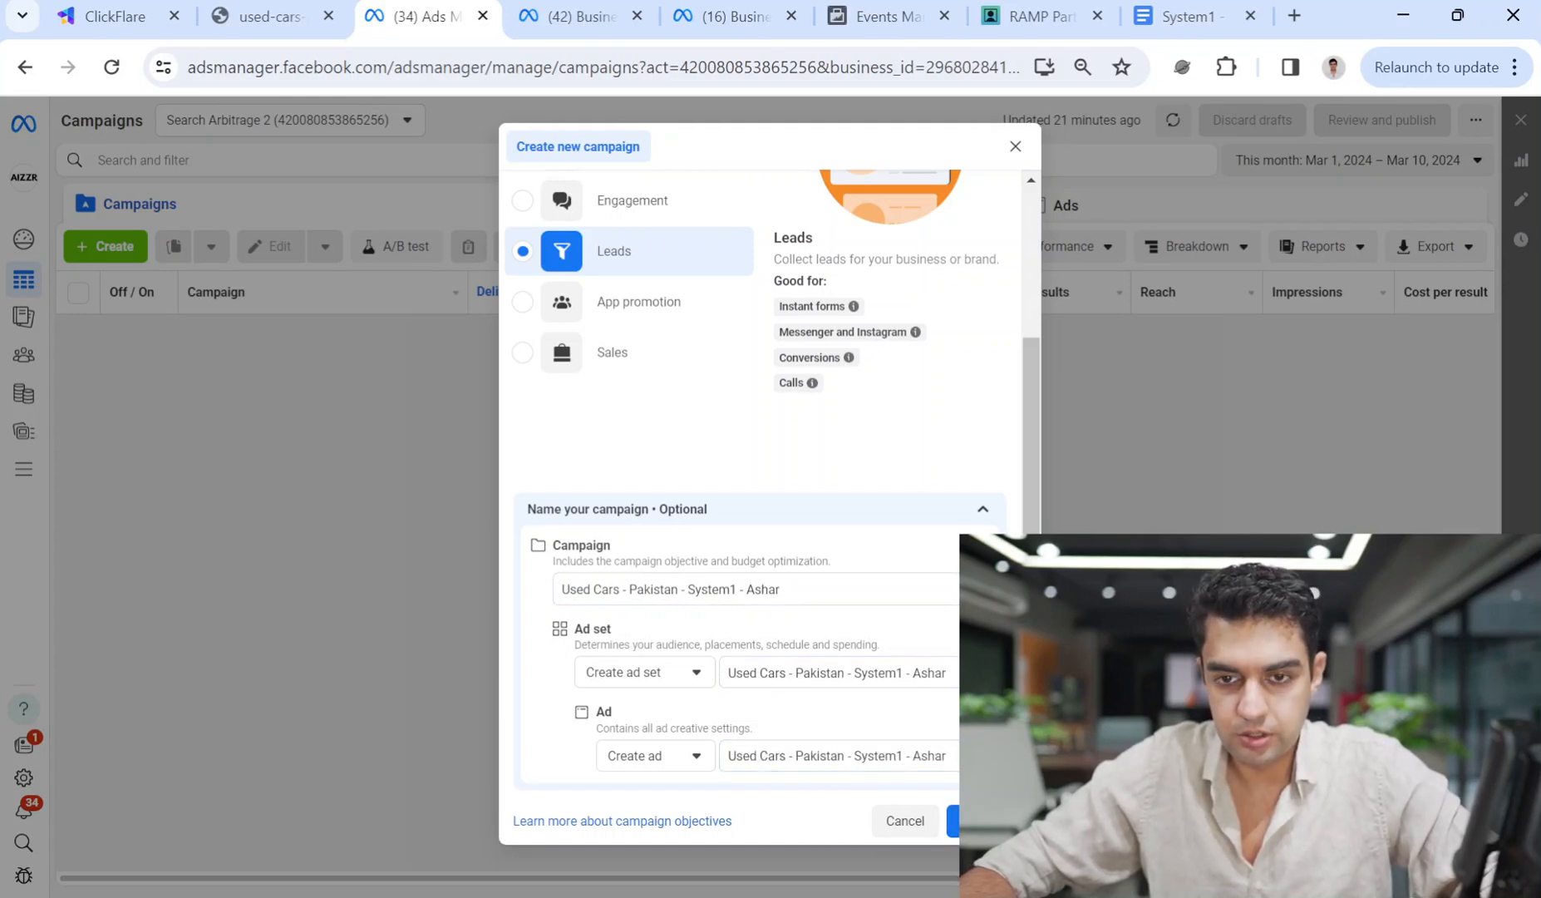
scroll(956, 651, up, 3)
scroll(954, 661, down, 3)
click(954, 821)
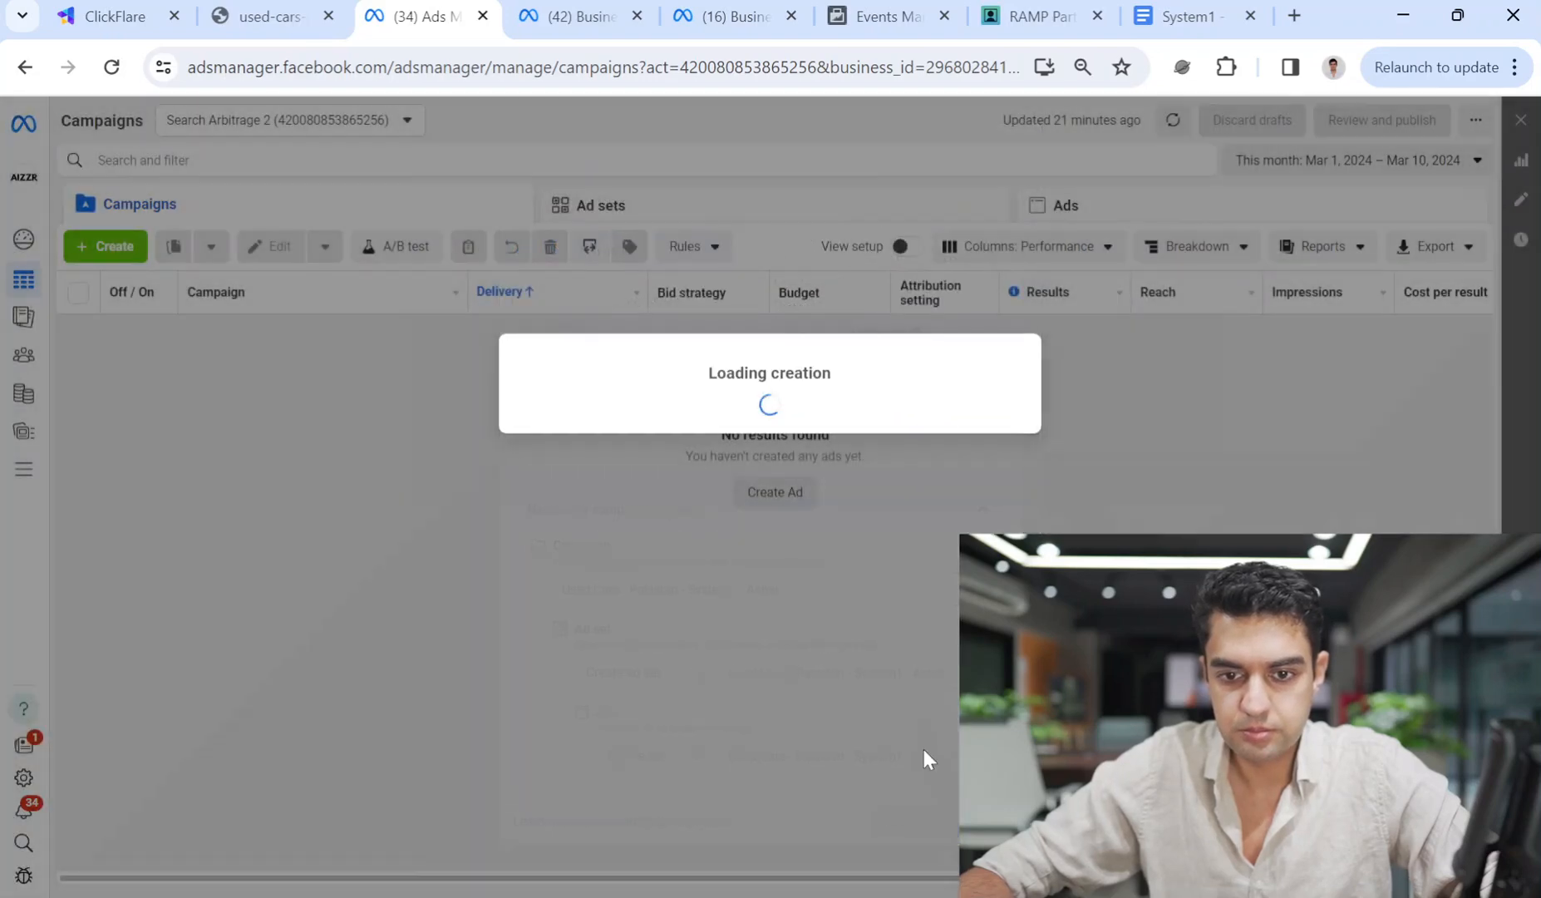
click(634, 542)
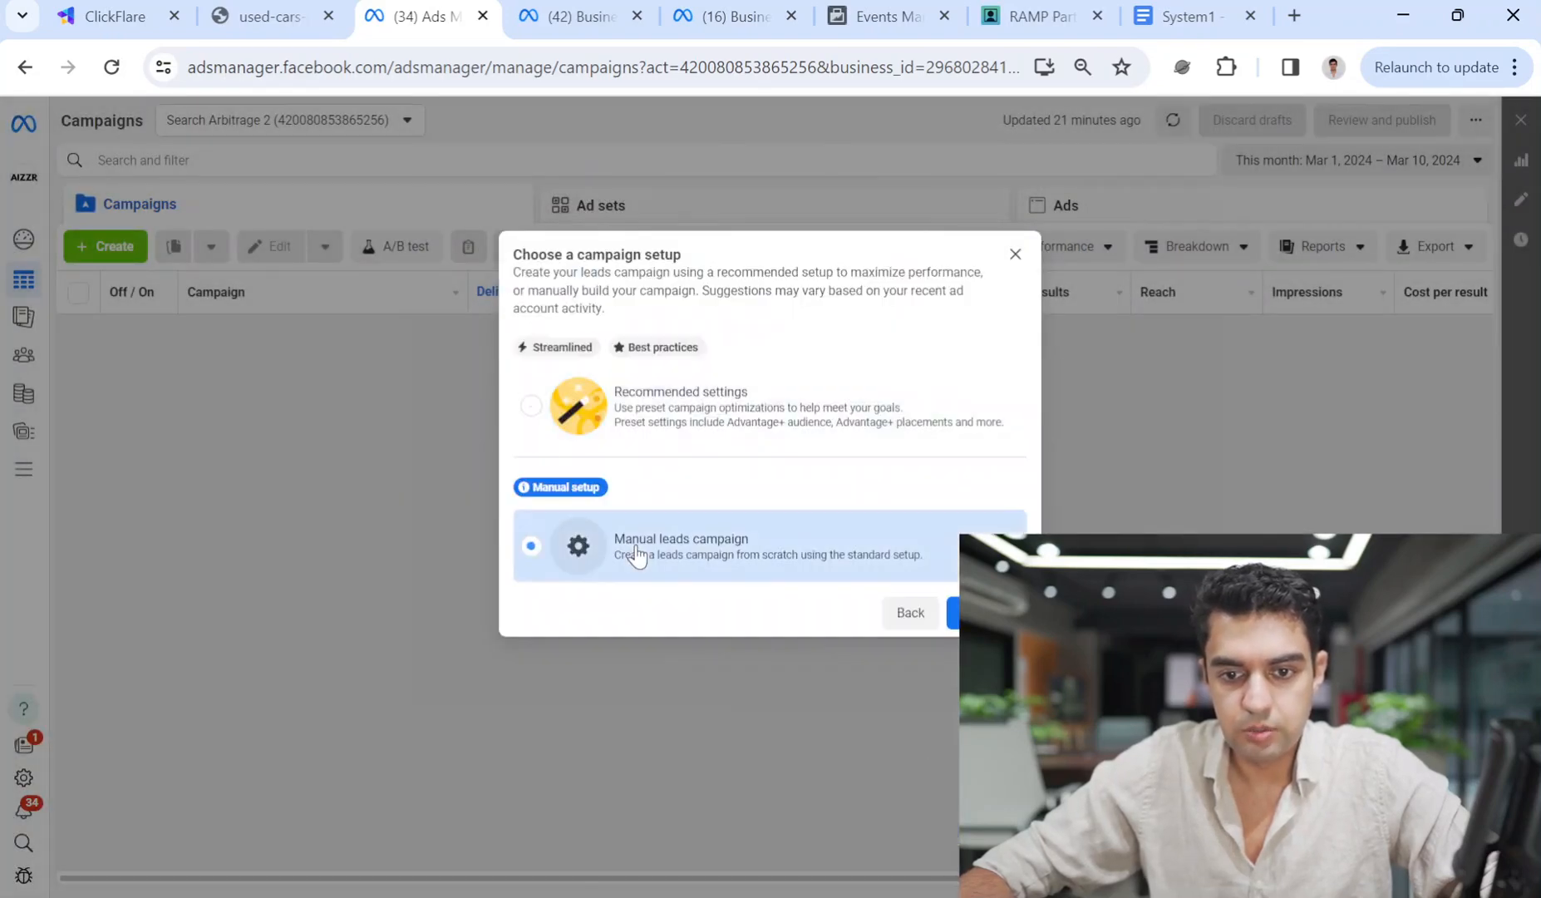
click(772, 407)
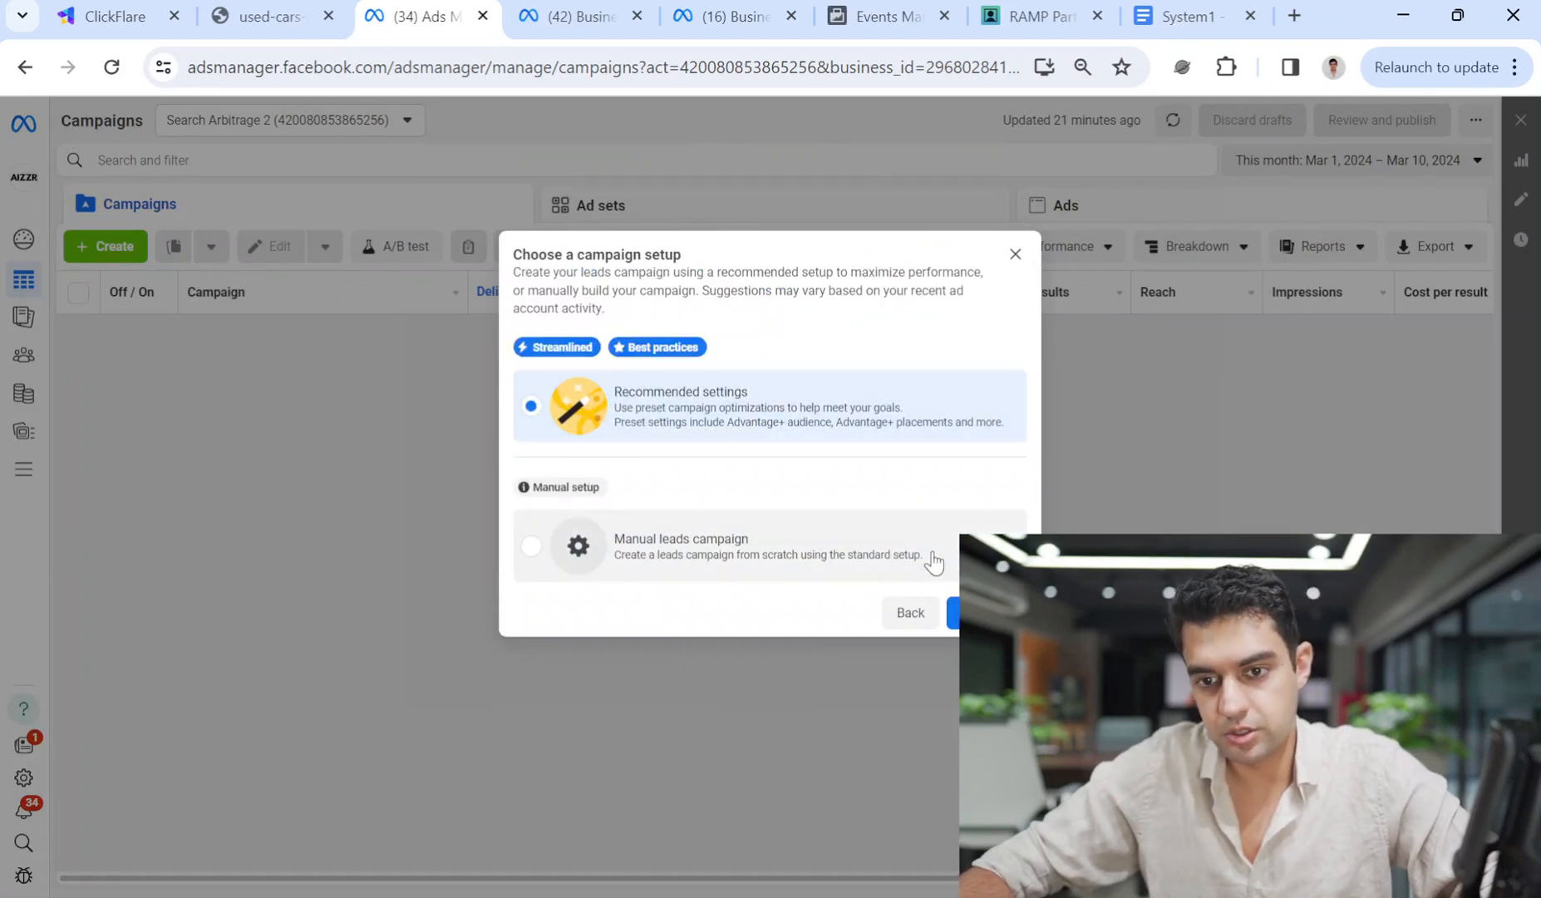
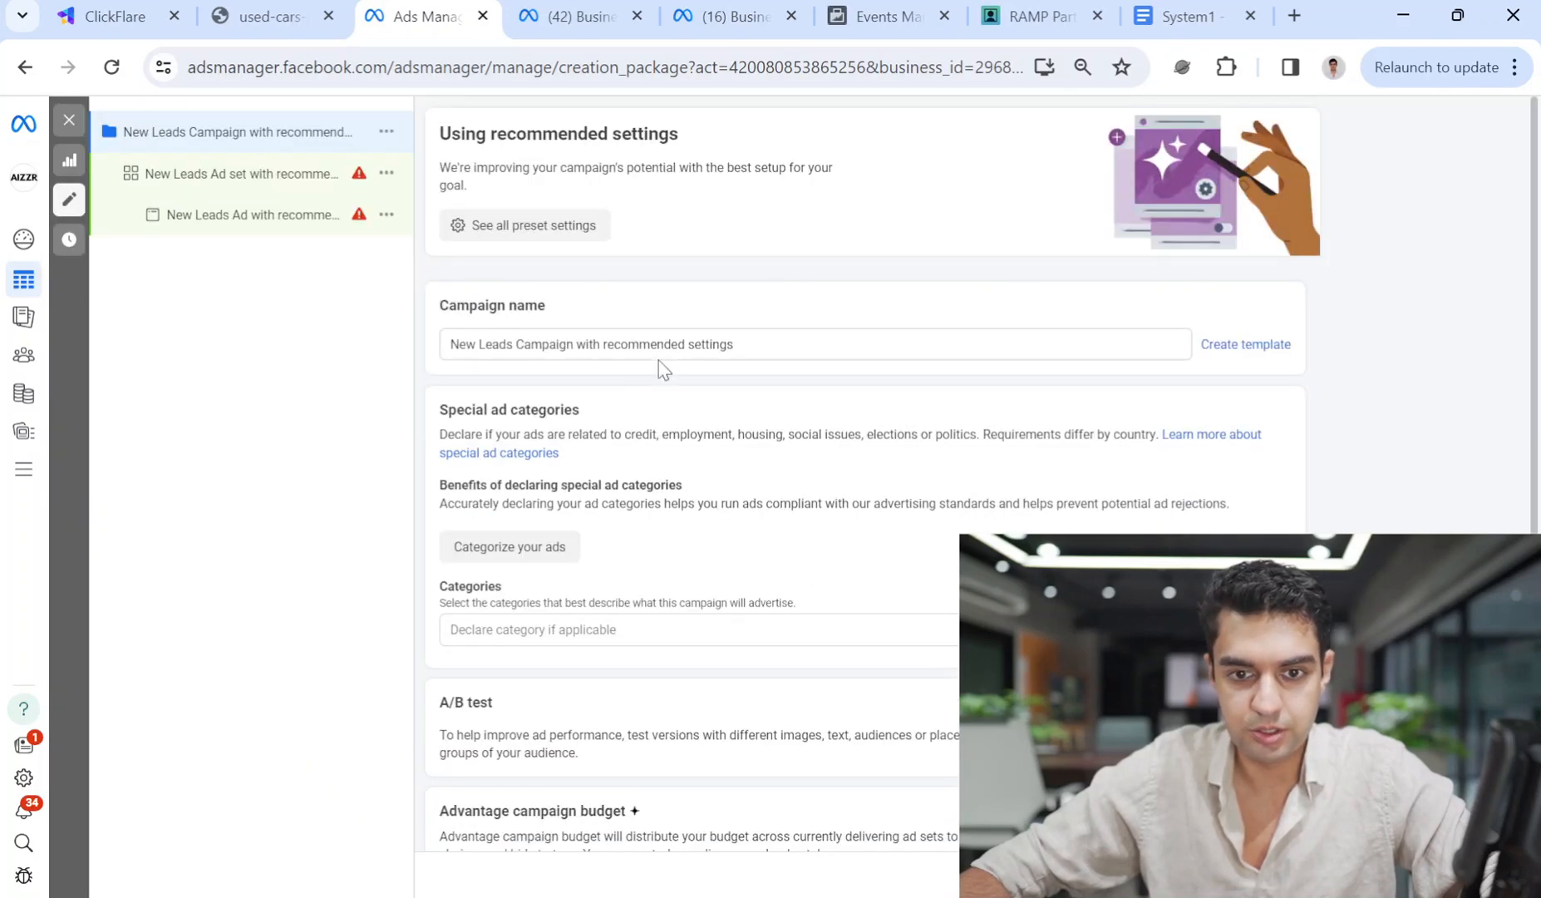
Paste the new Used Cars - Pakistan - System1 campaign name and leave special ad categories unset.
triple_click(631, 344)
text(Used Cars - Pakistan - System1 - Ashar)
click(743, 301)
scroll(683, 591, down, 1)
click(684, 587)
click(890, 526)
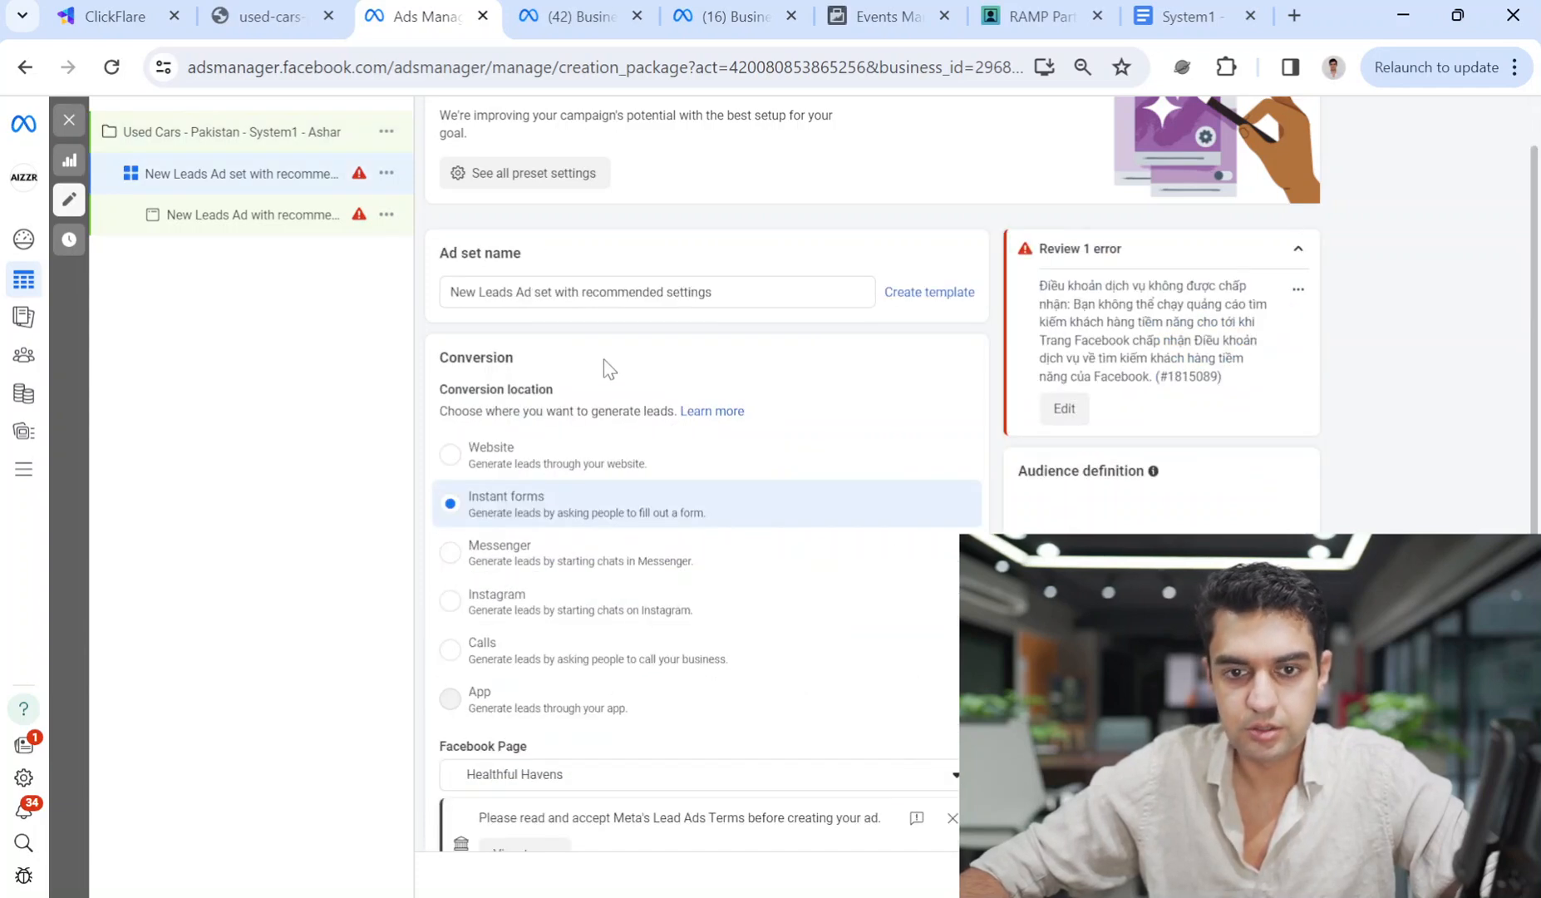
Give the ad set the same pasted Used Cars - Pakistan - System1 name.
double_click(573, 291)
key(ctrl+a)
text(Used Cars - Pakistan - System1 - Ashar)
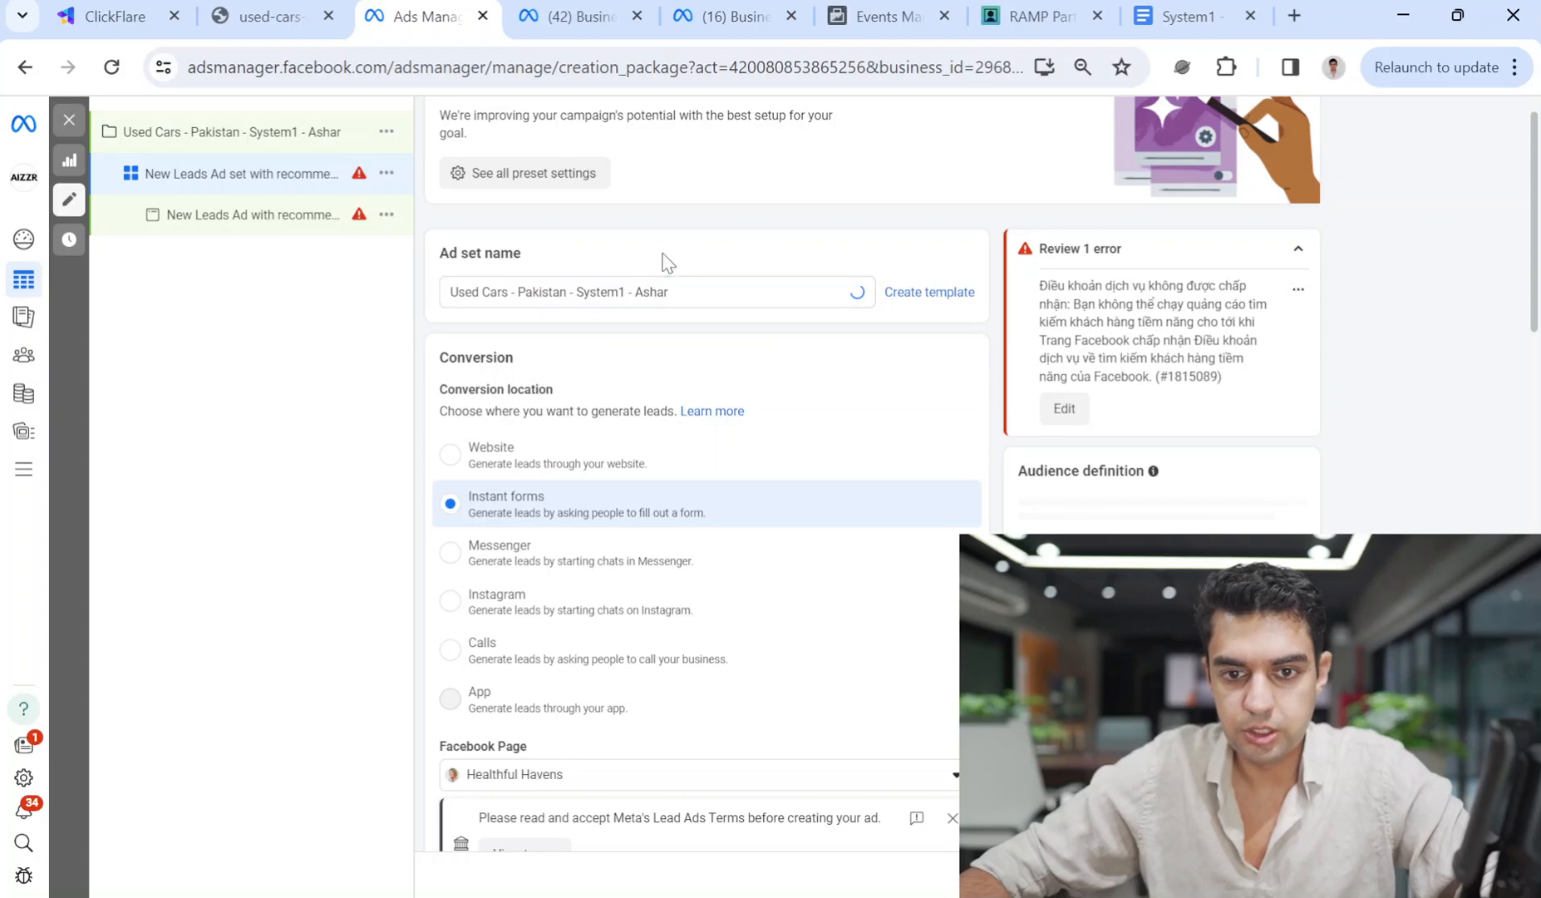
scroll(856, 550, down, 2)
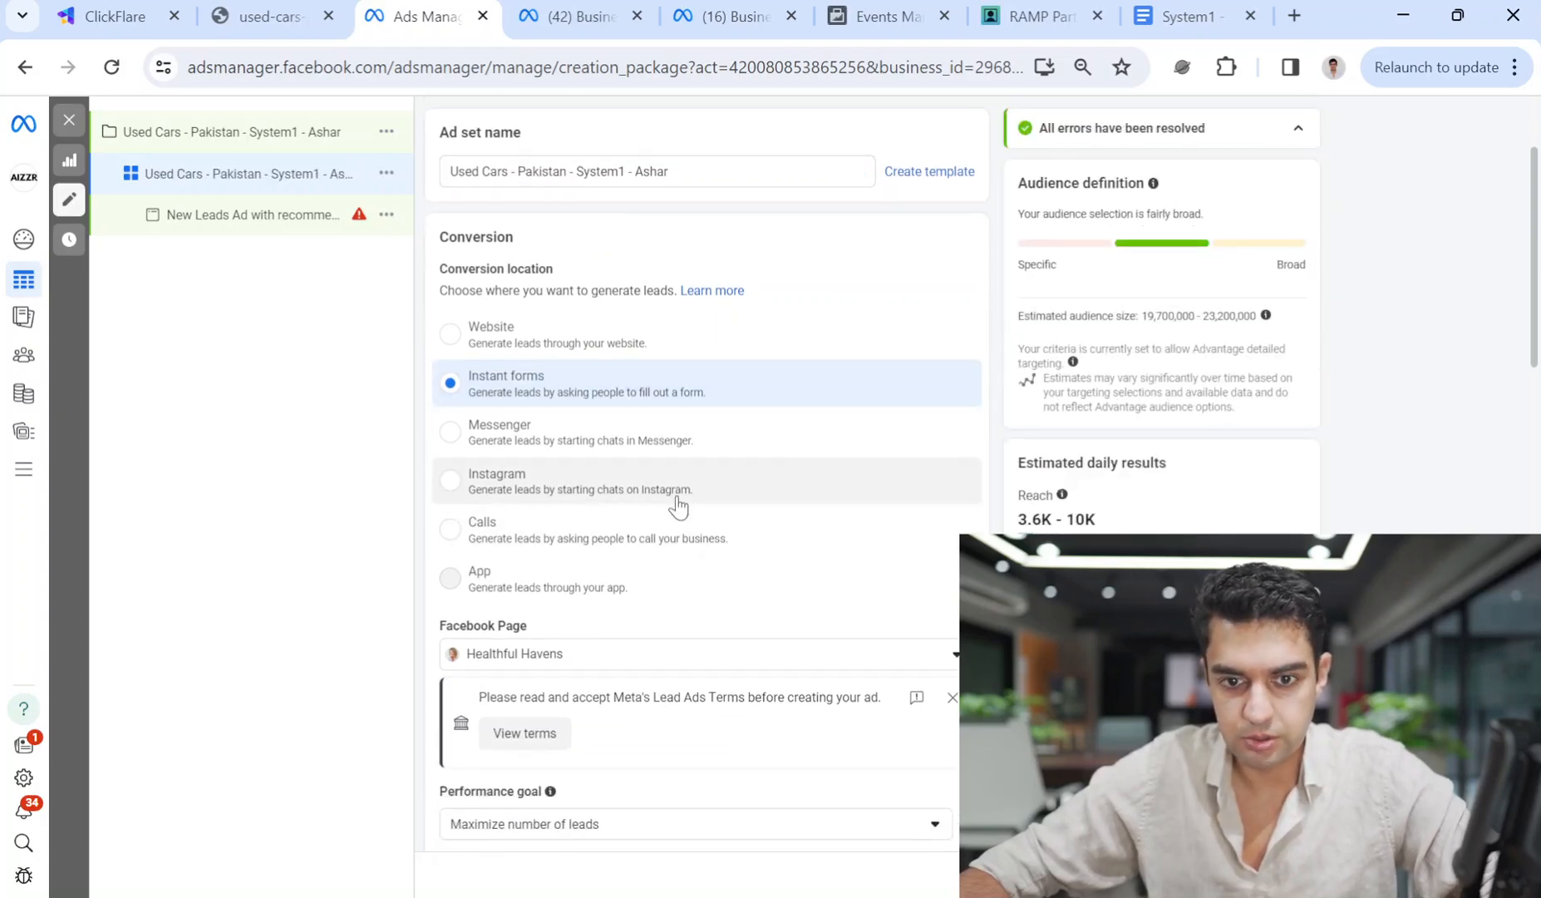
scroll(678, 504, down, 4)
scroll(541, 251, up, 5)
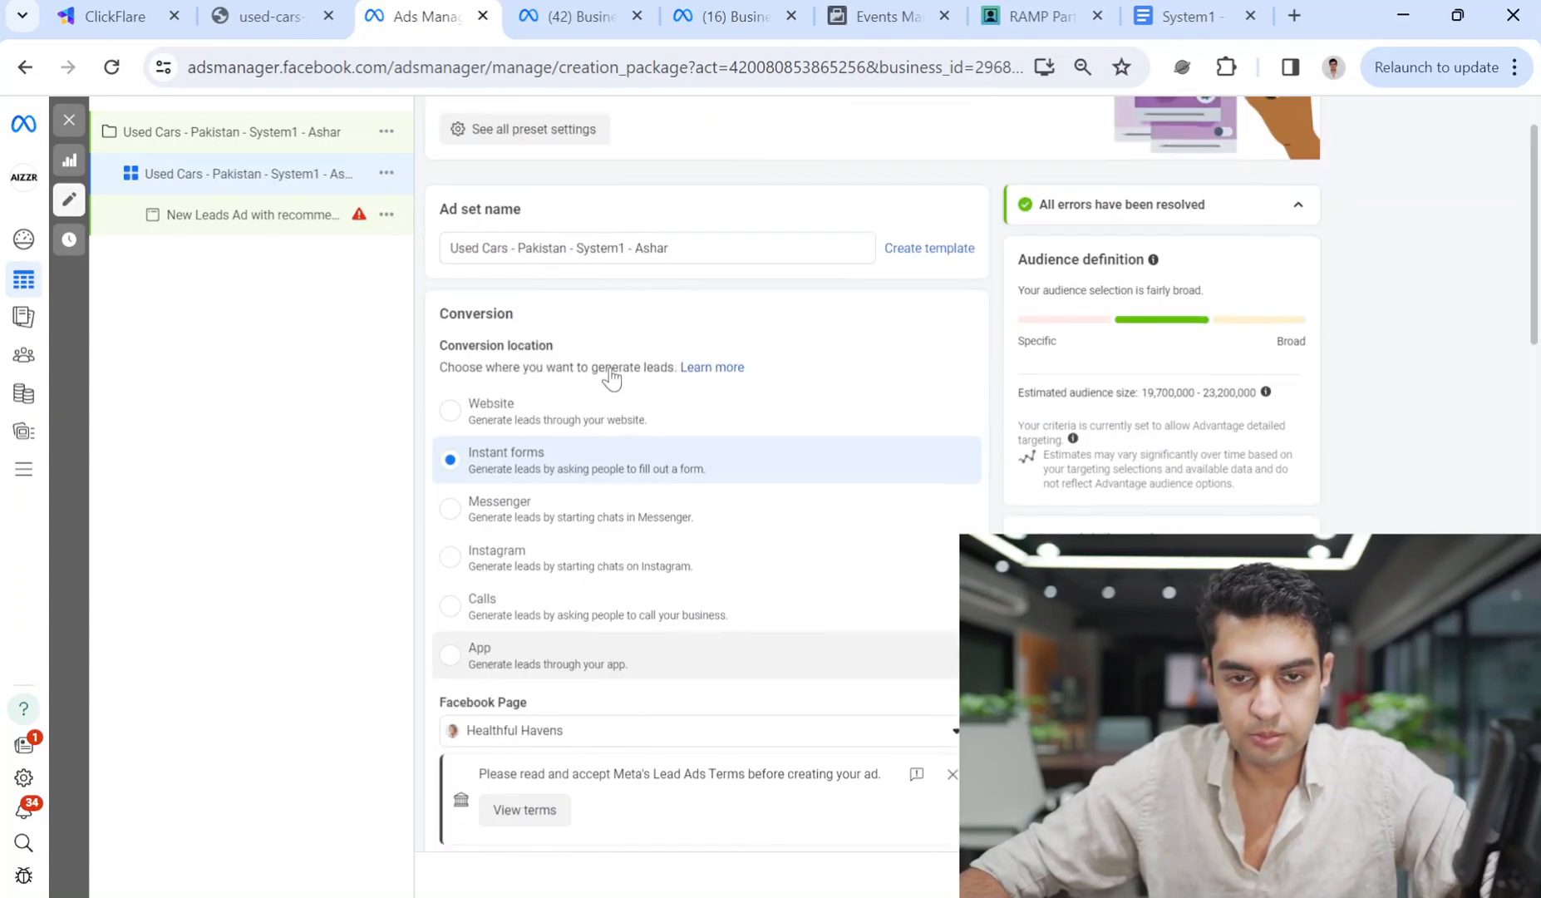
Set the conversion location to Website and review the performance goal options unchanged.
click(489, 471)
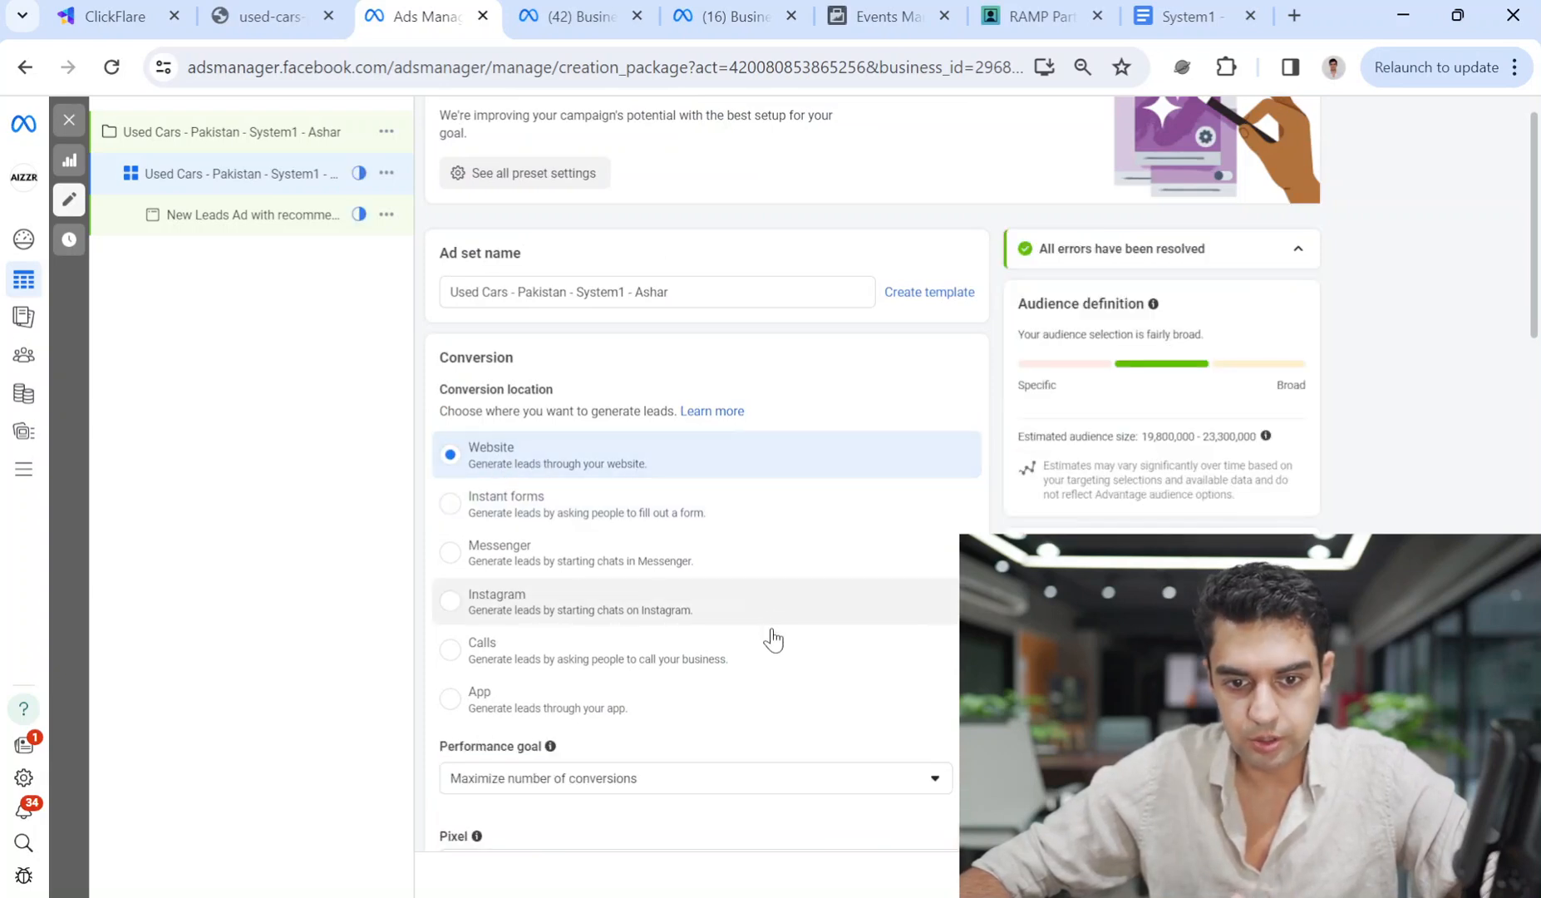
scroll(770, 637, down, 4)
click(613, 419)
click(613, 420)
Search the pixels for 'used cars', abandon creating a new pixel, and reopen the pixel list.
click(579, 508)
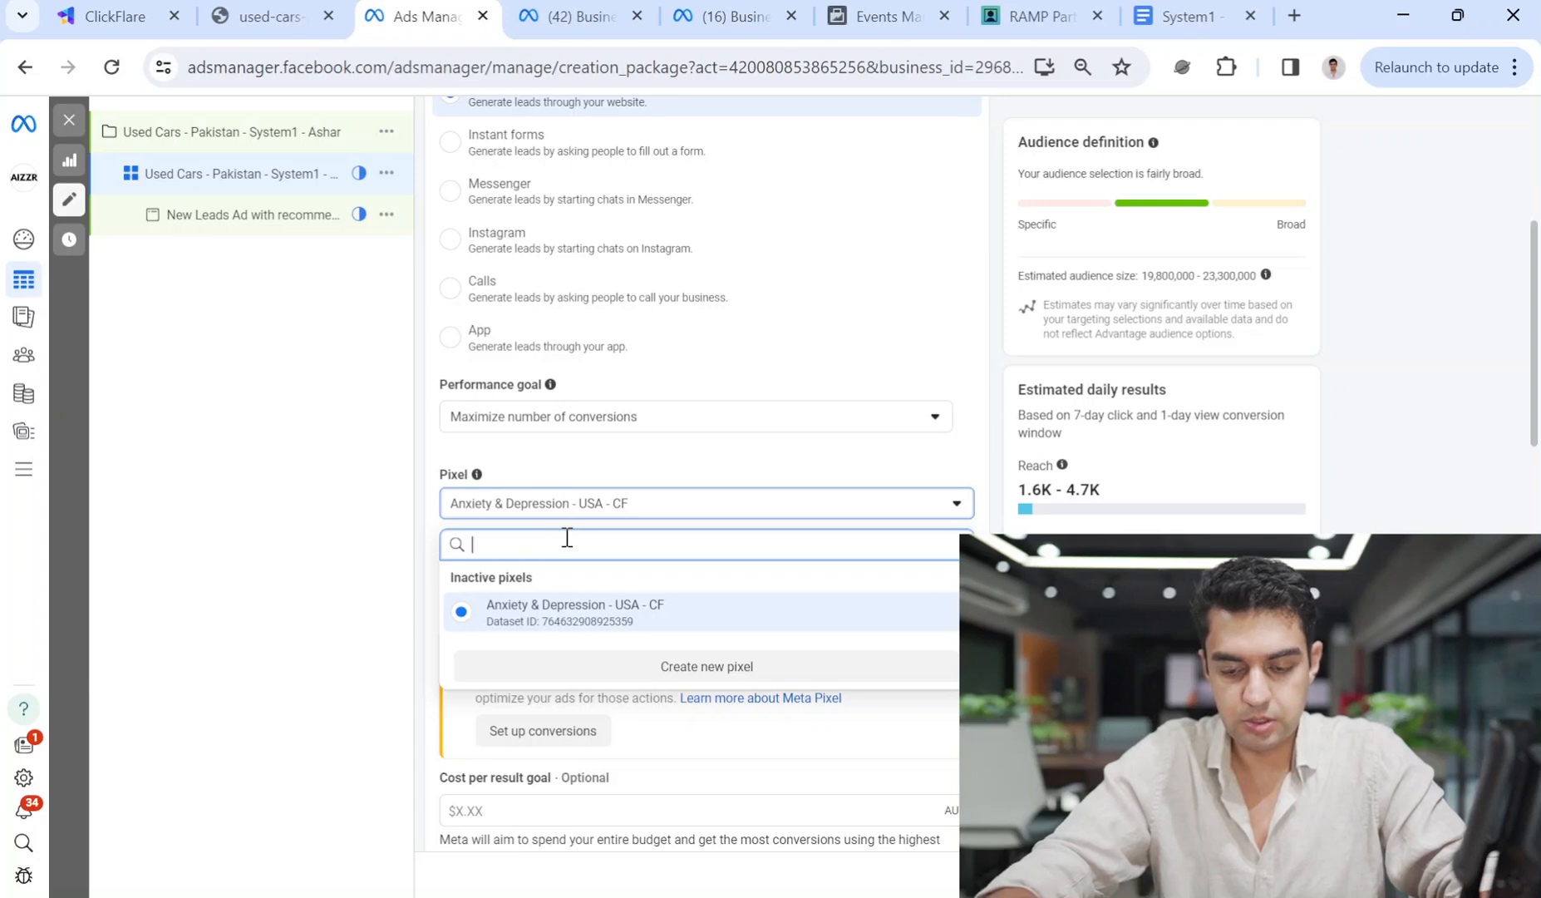
text(used cars)
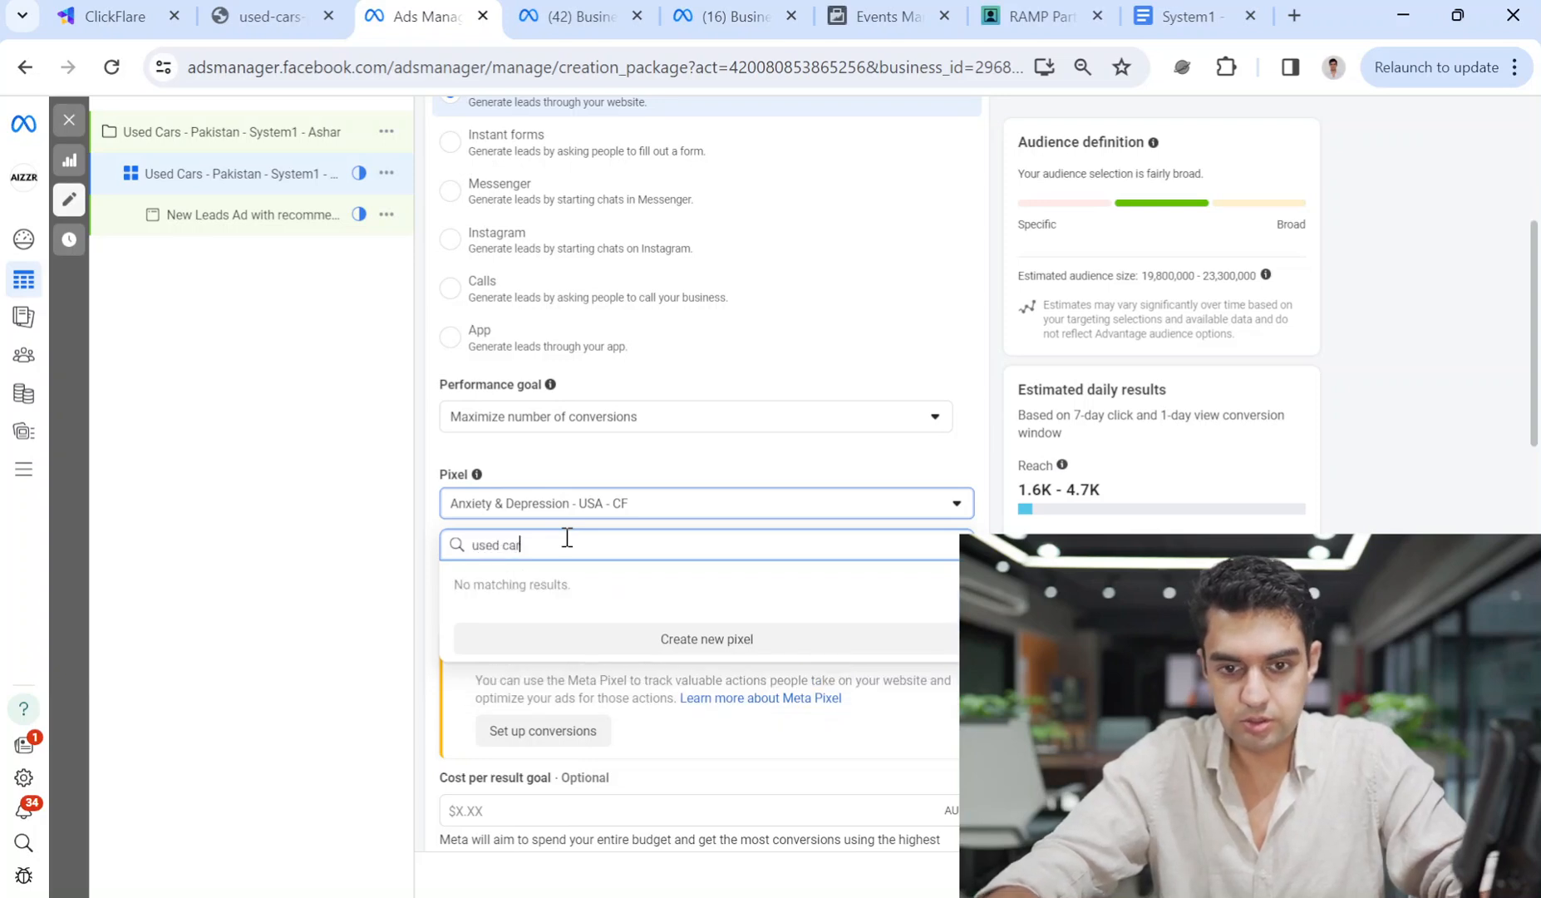
click(649, 641)
click(663, 402)
click(879, 547)
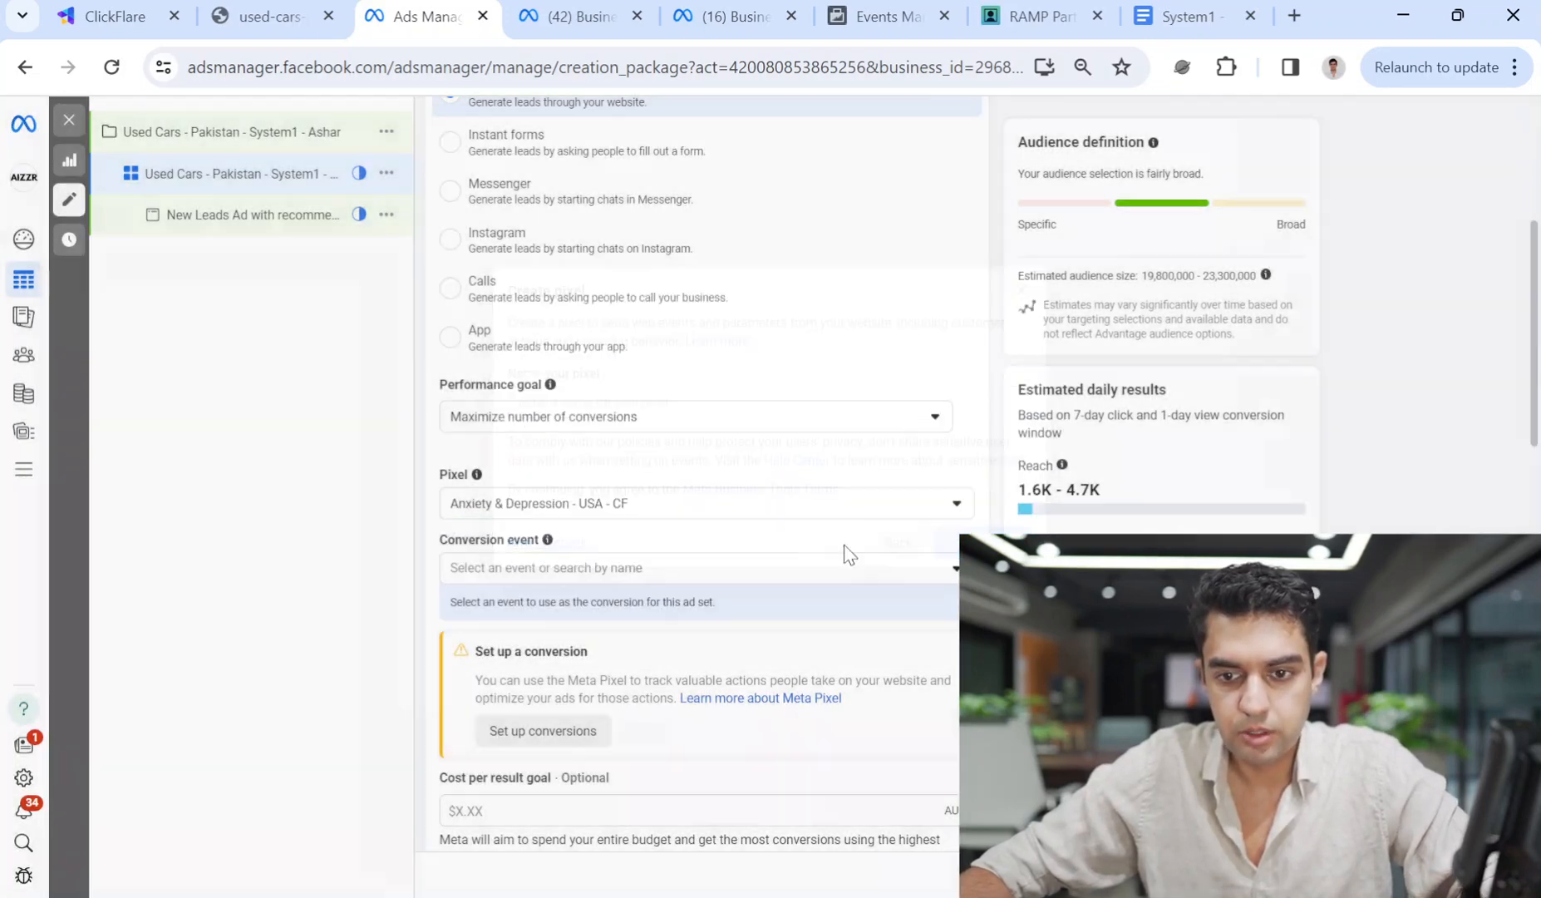
click(544, 574)
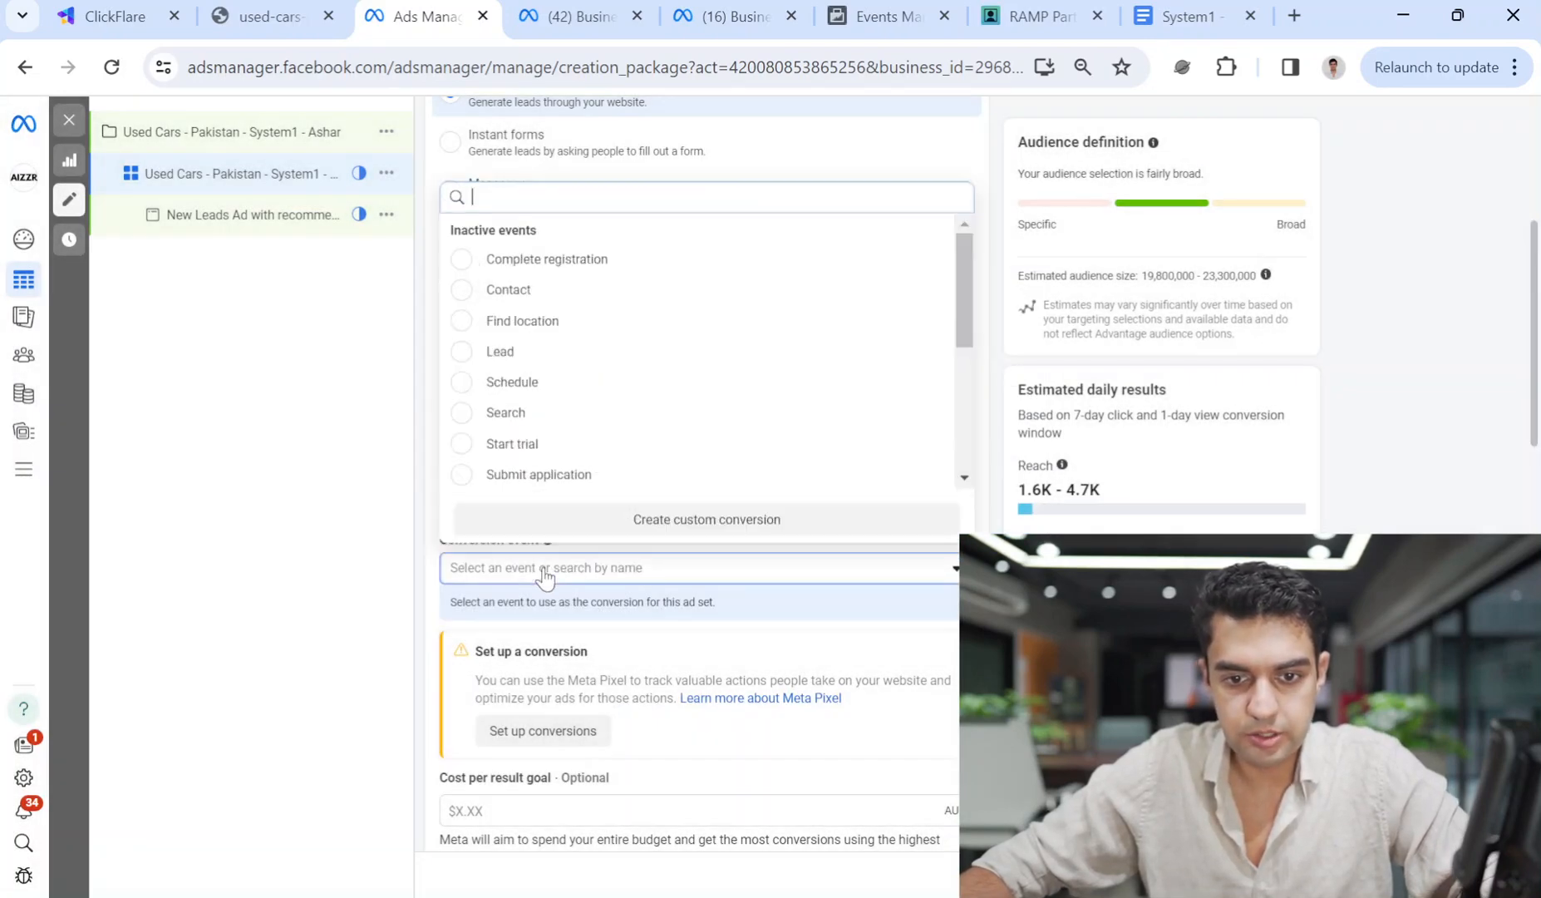
click(373, 562)
click(555, 505)
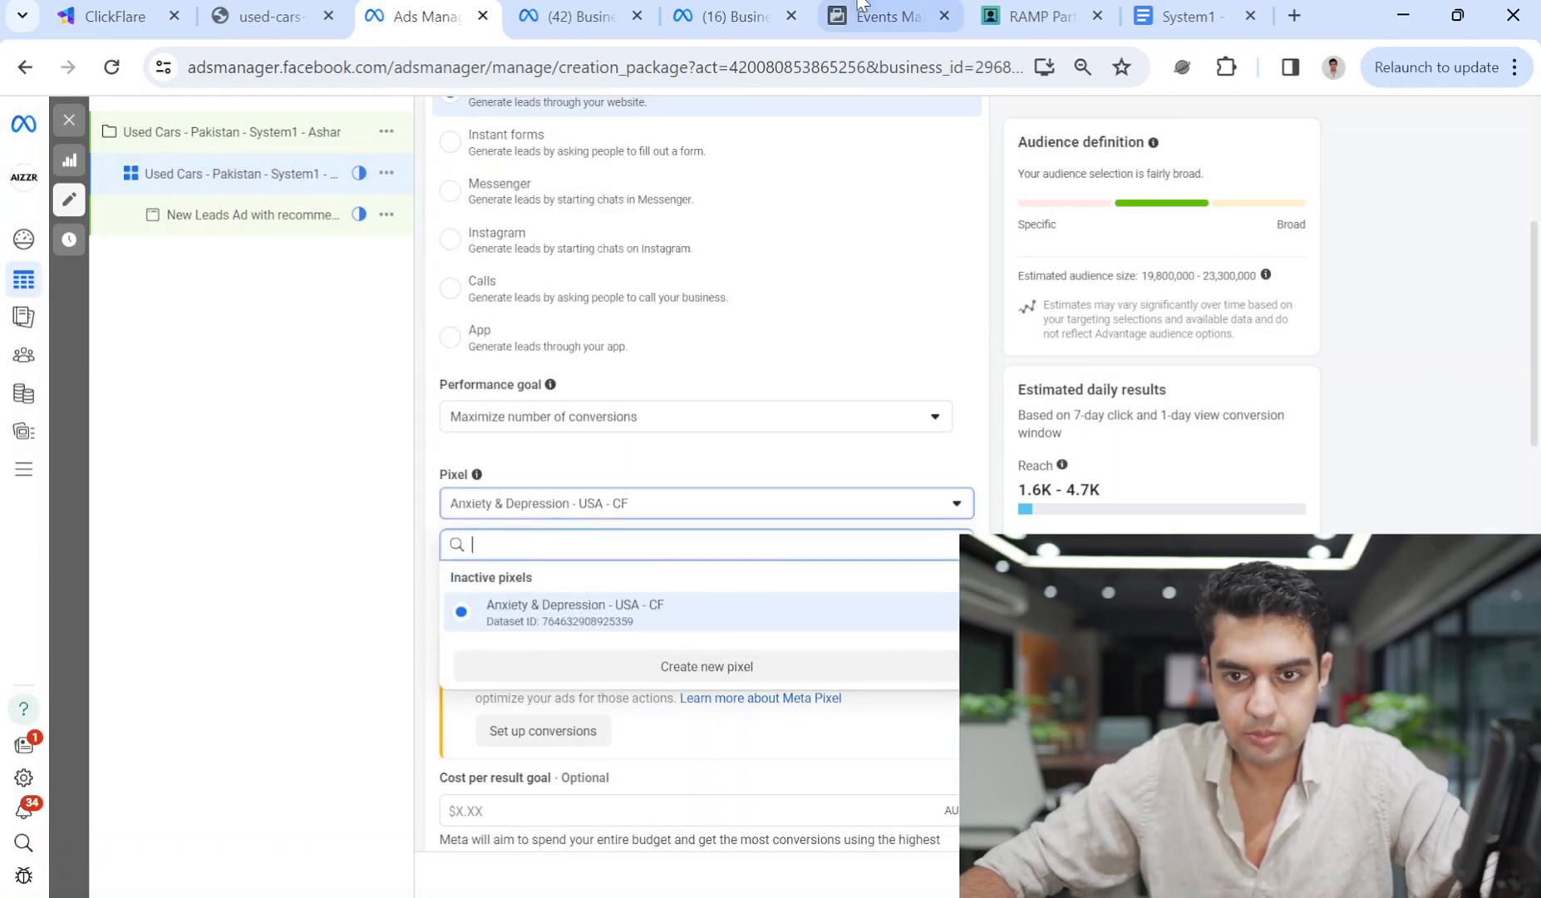
On the used-cars landing page, try the Urdu used Mercedes deals search and come back.
click(330, 4)
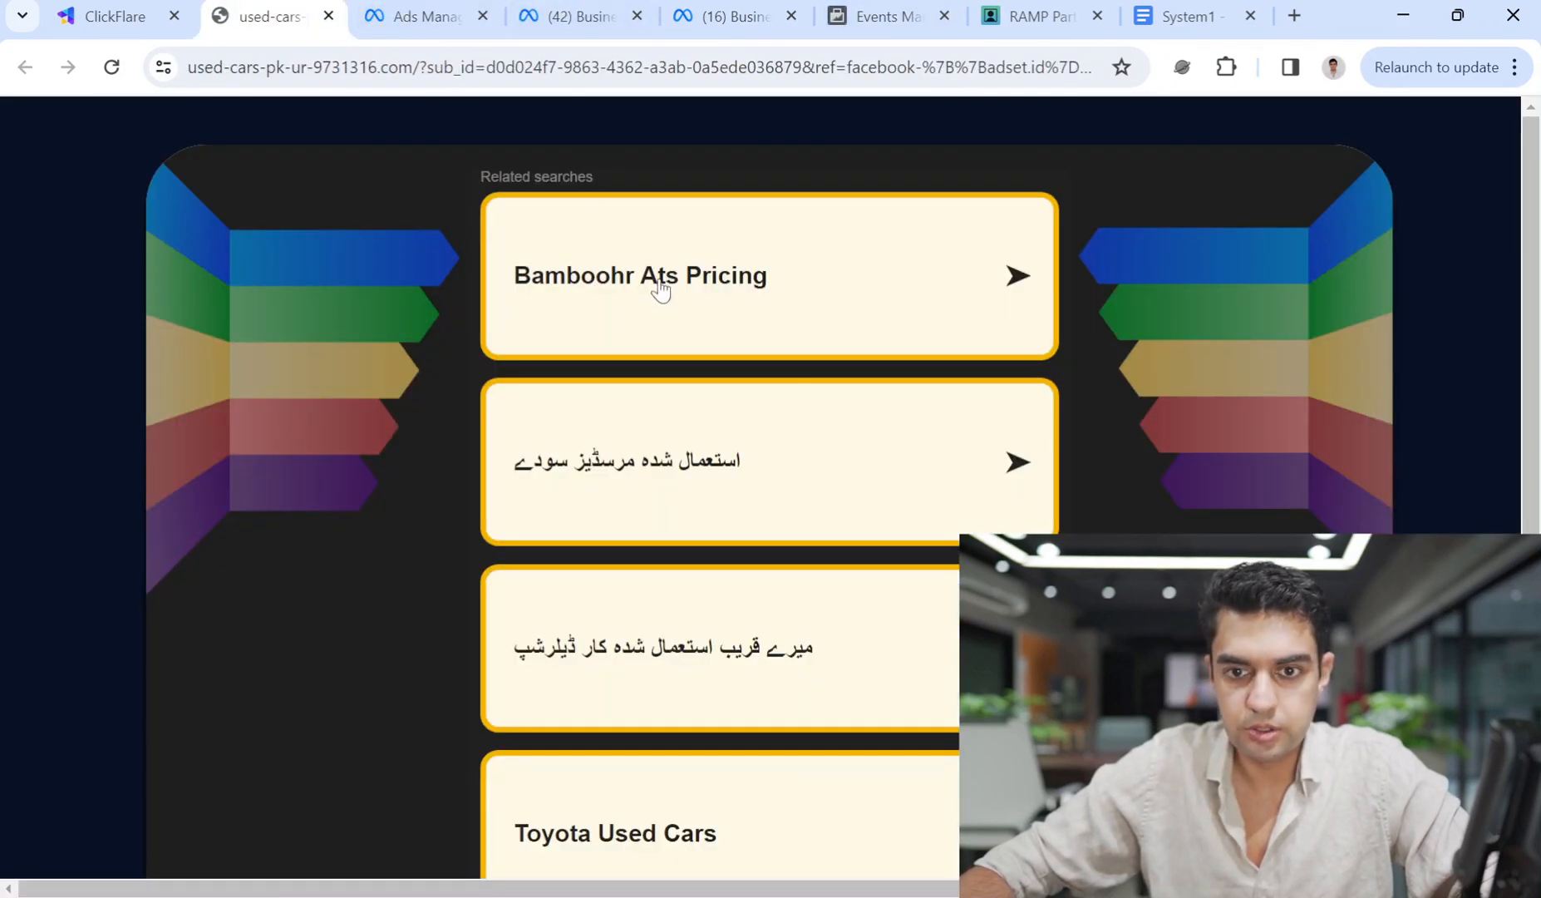
click(771, 425)
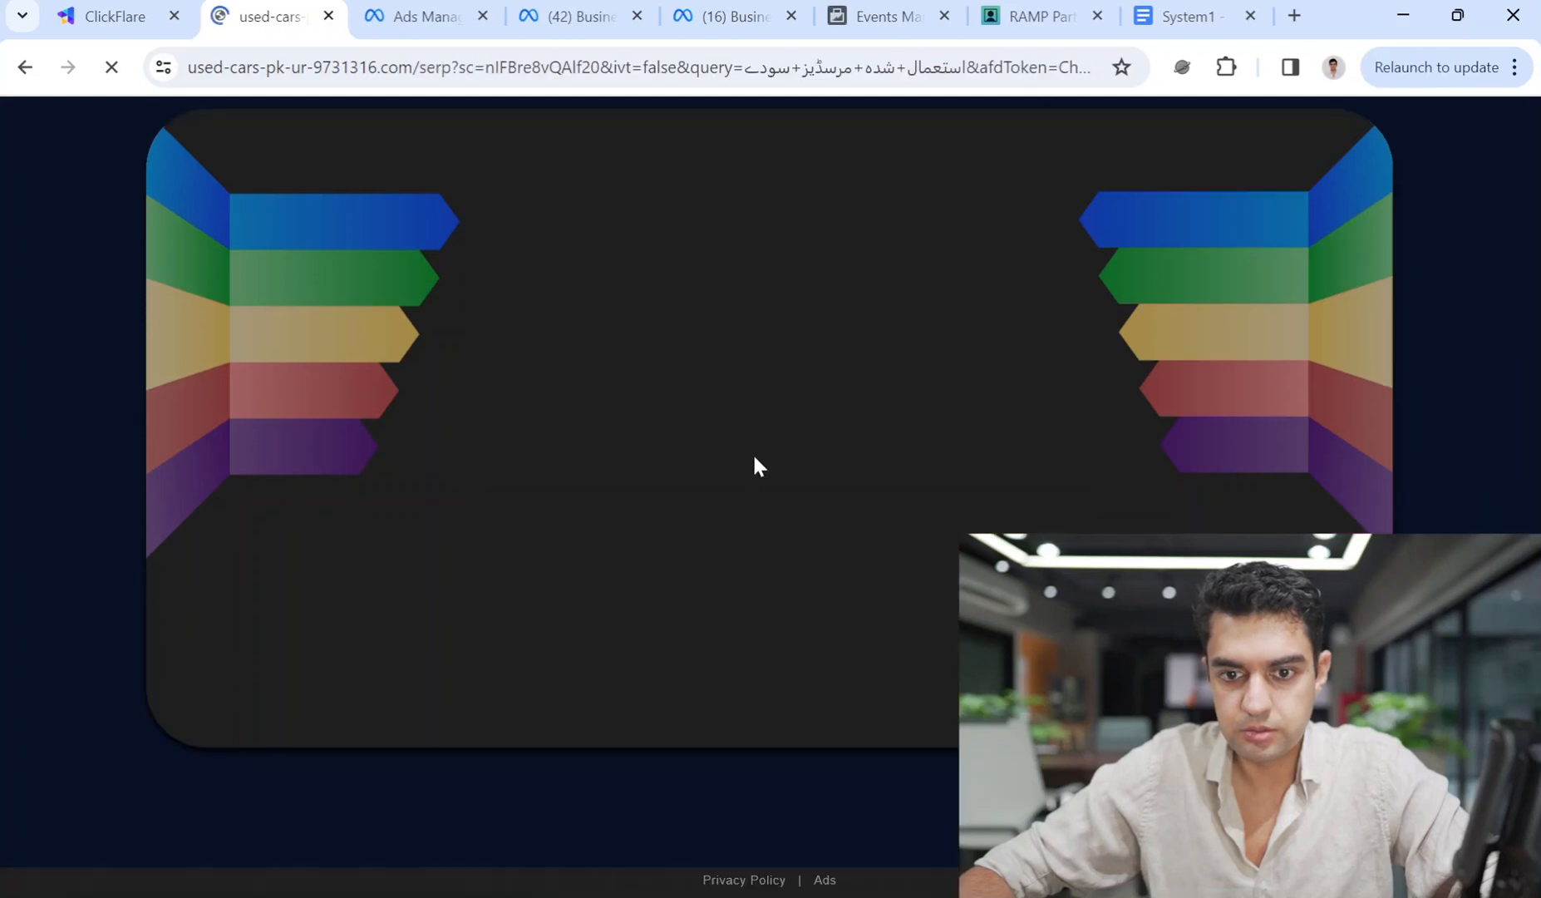
click(25, 67)
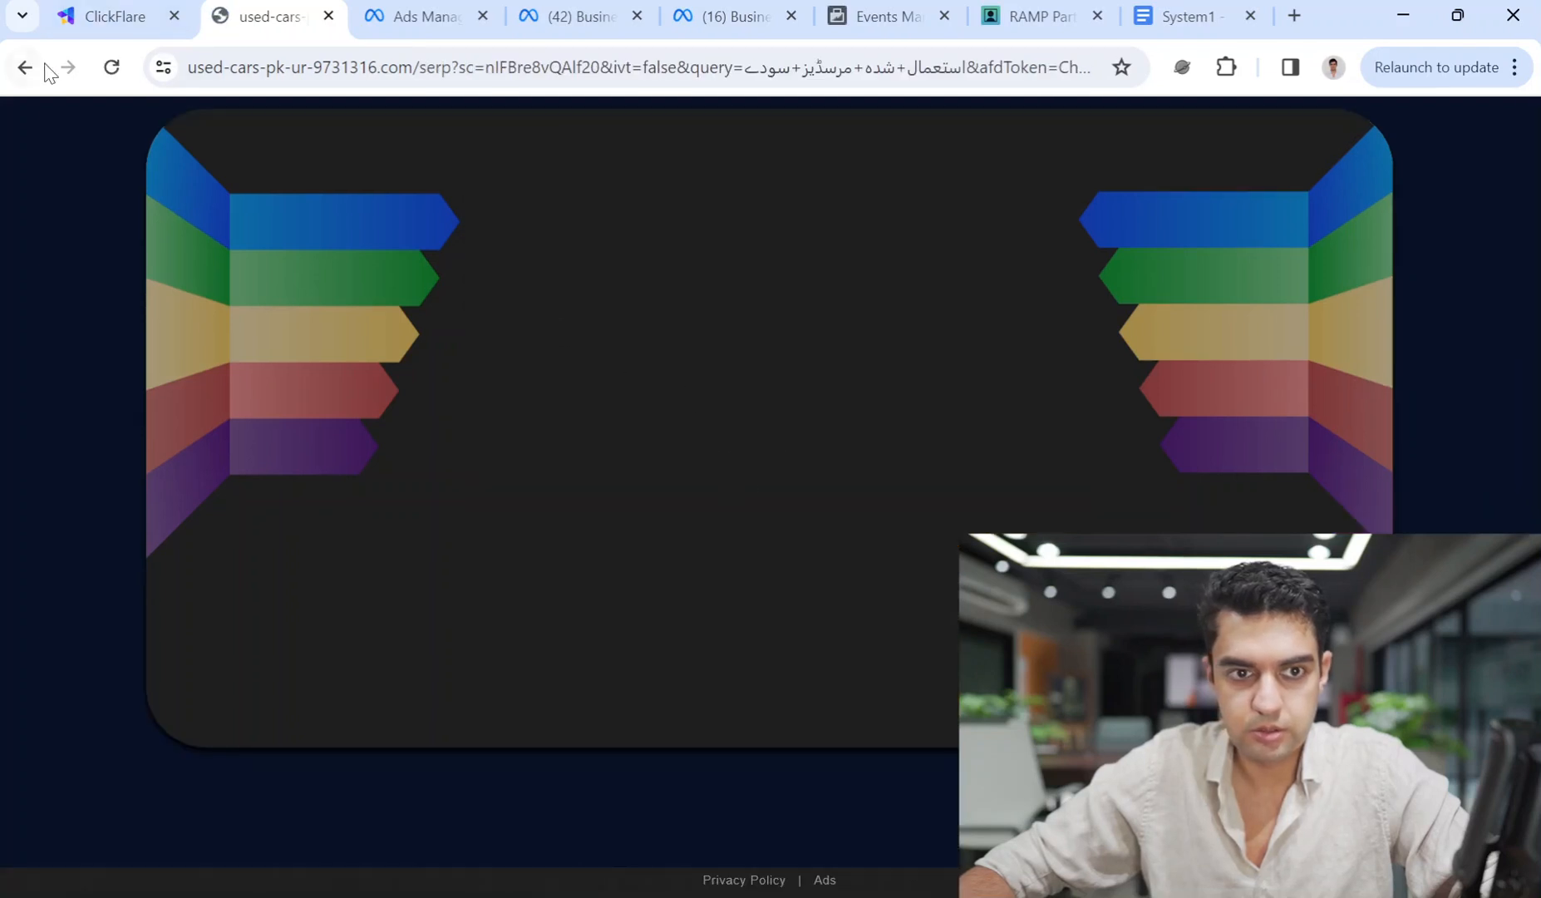
scroll(802, 540, down, 1)
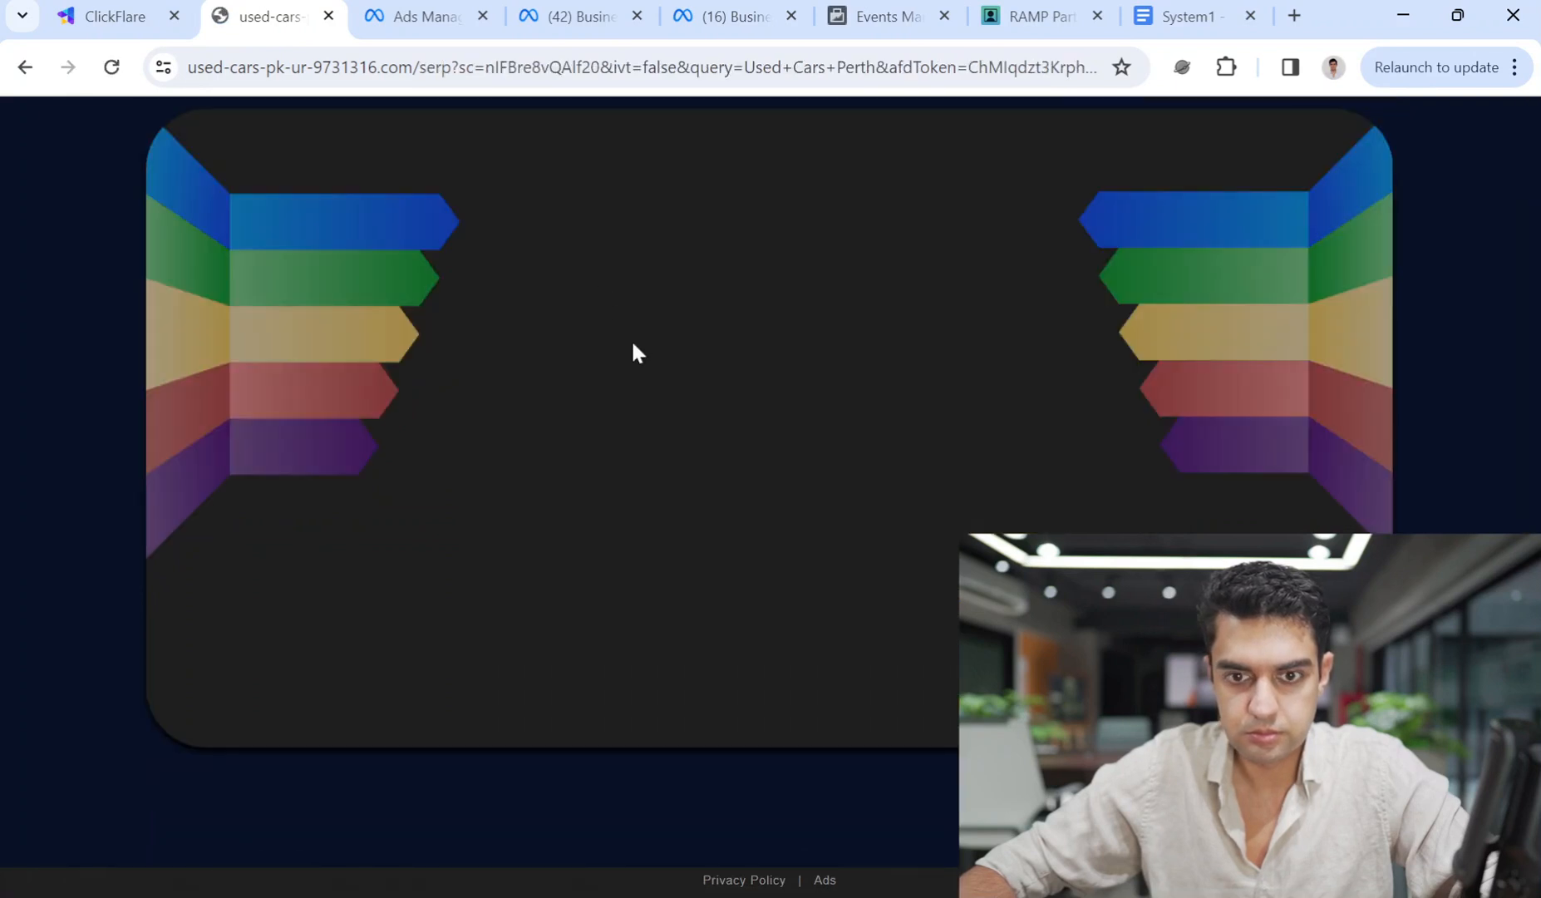
click(25, 67)
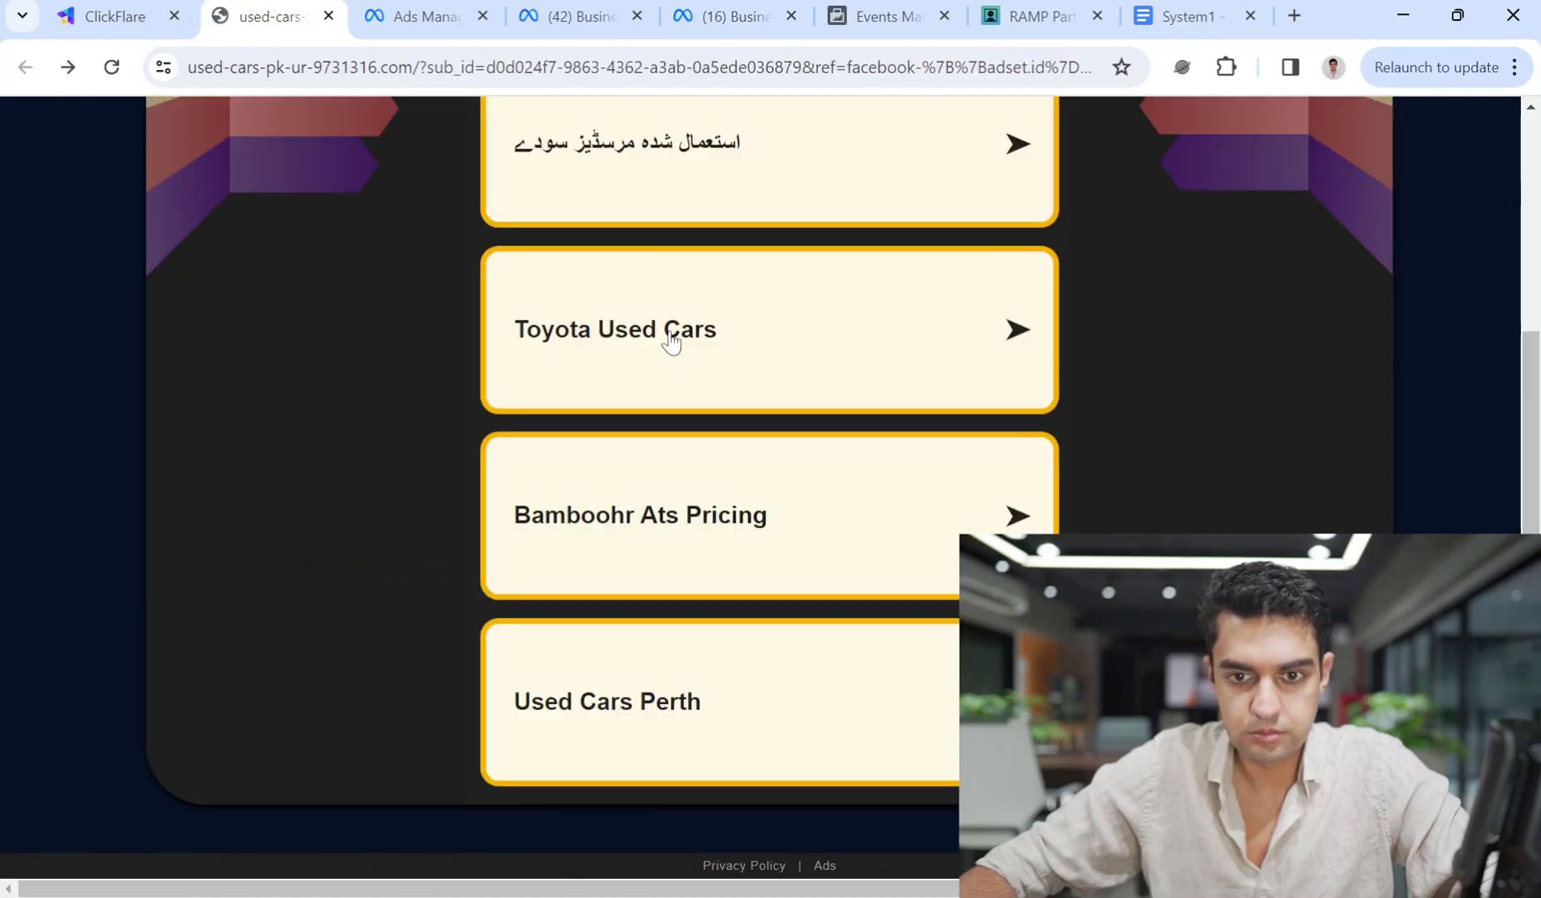
Open the Toyota Used Cars search and visit its sponsored advertiser sites, closing the Alibaba page.
click(666, 388)
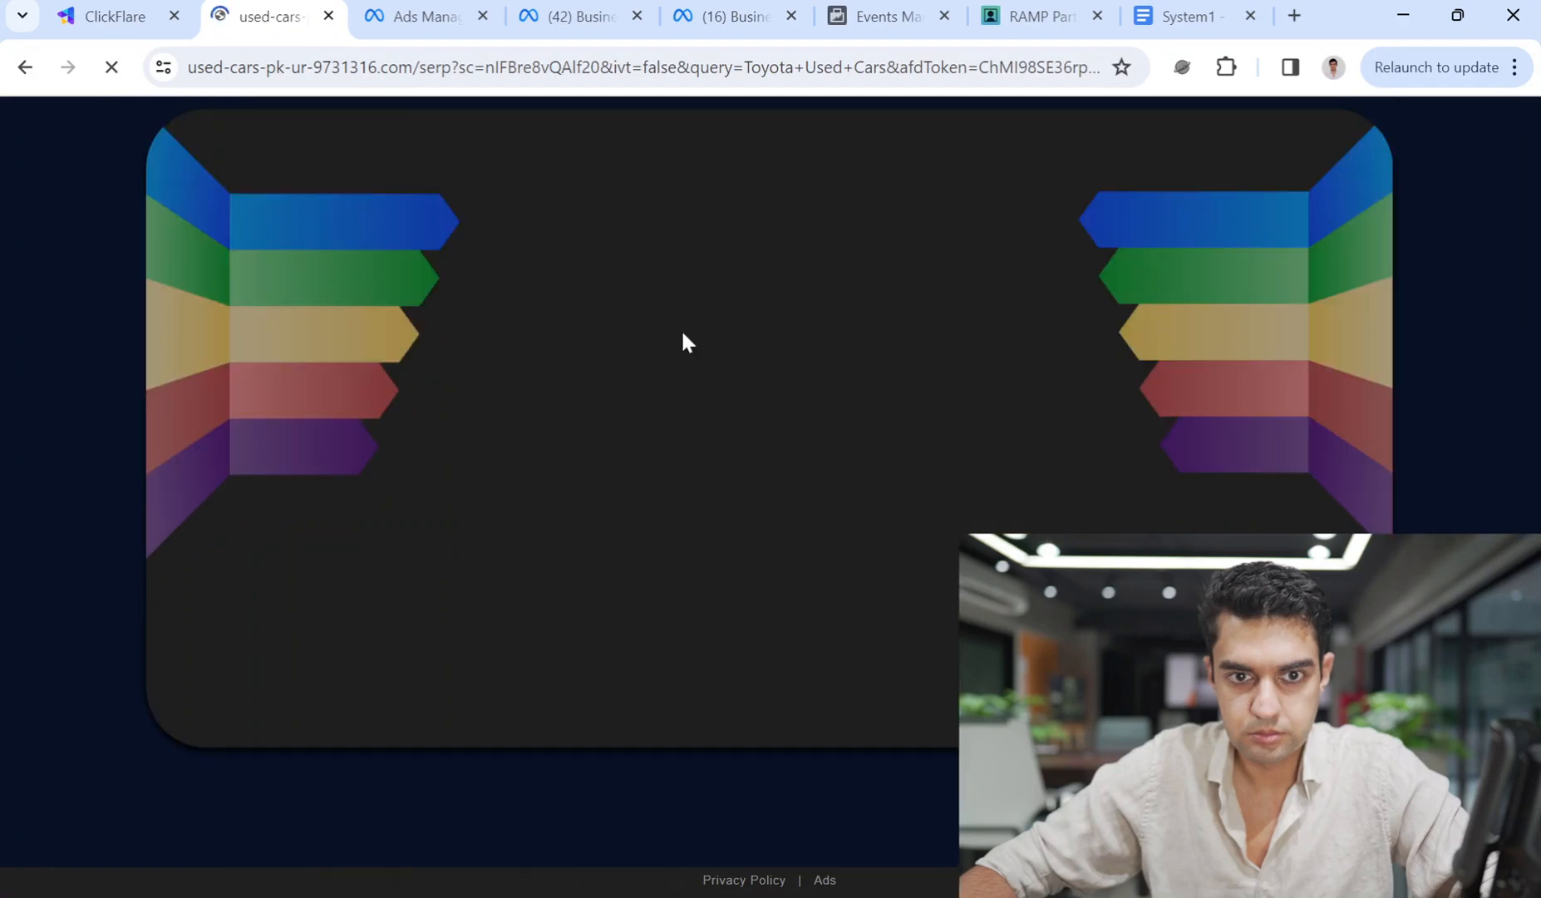
click(640, 500)
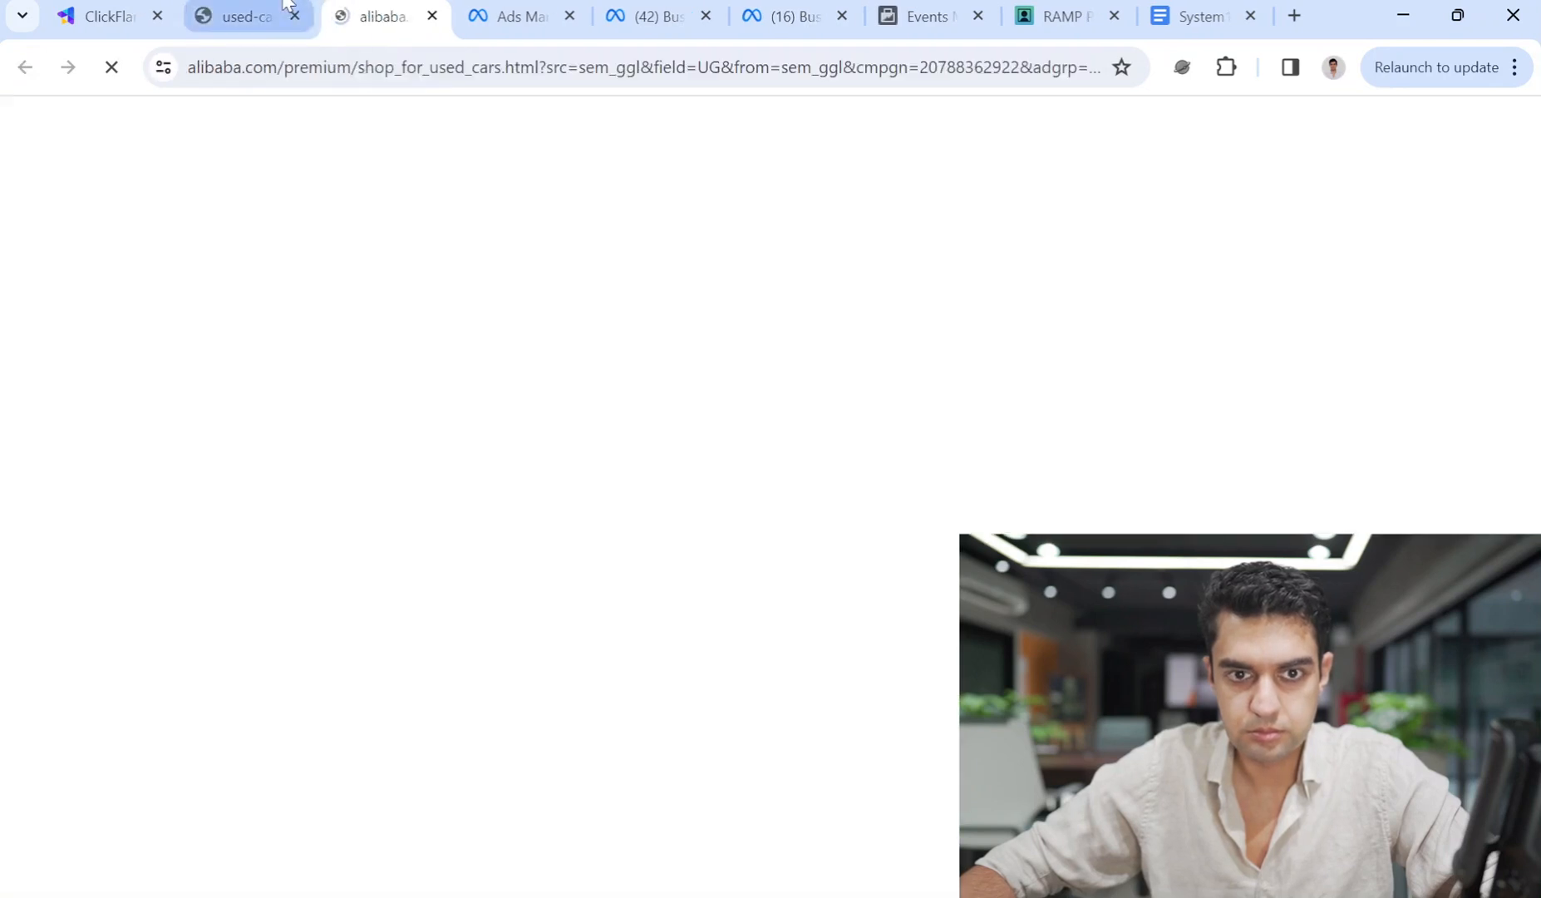
click(282, 3)
scroll(664, 685, down, 2)
click(646, 766)
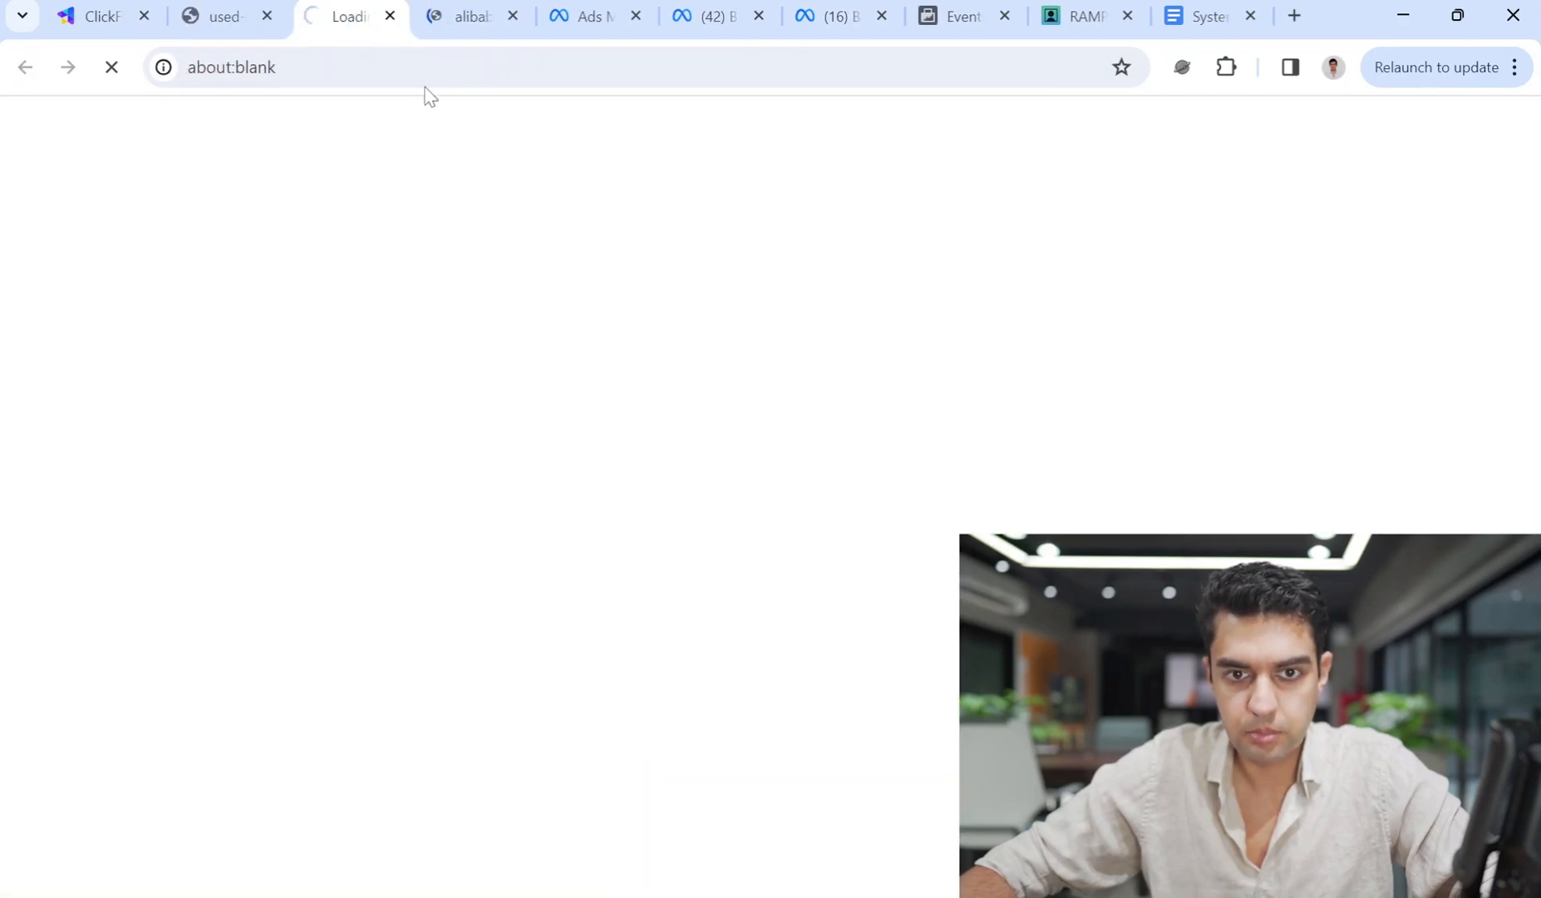
click(489, 18)
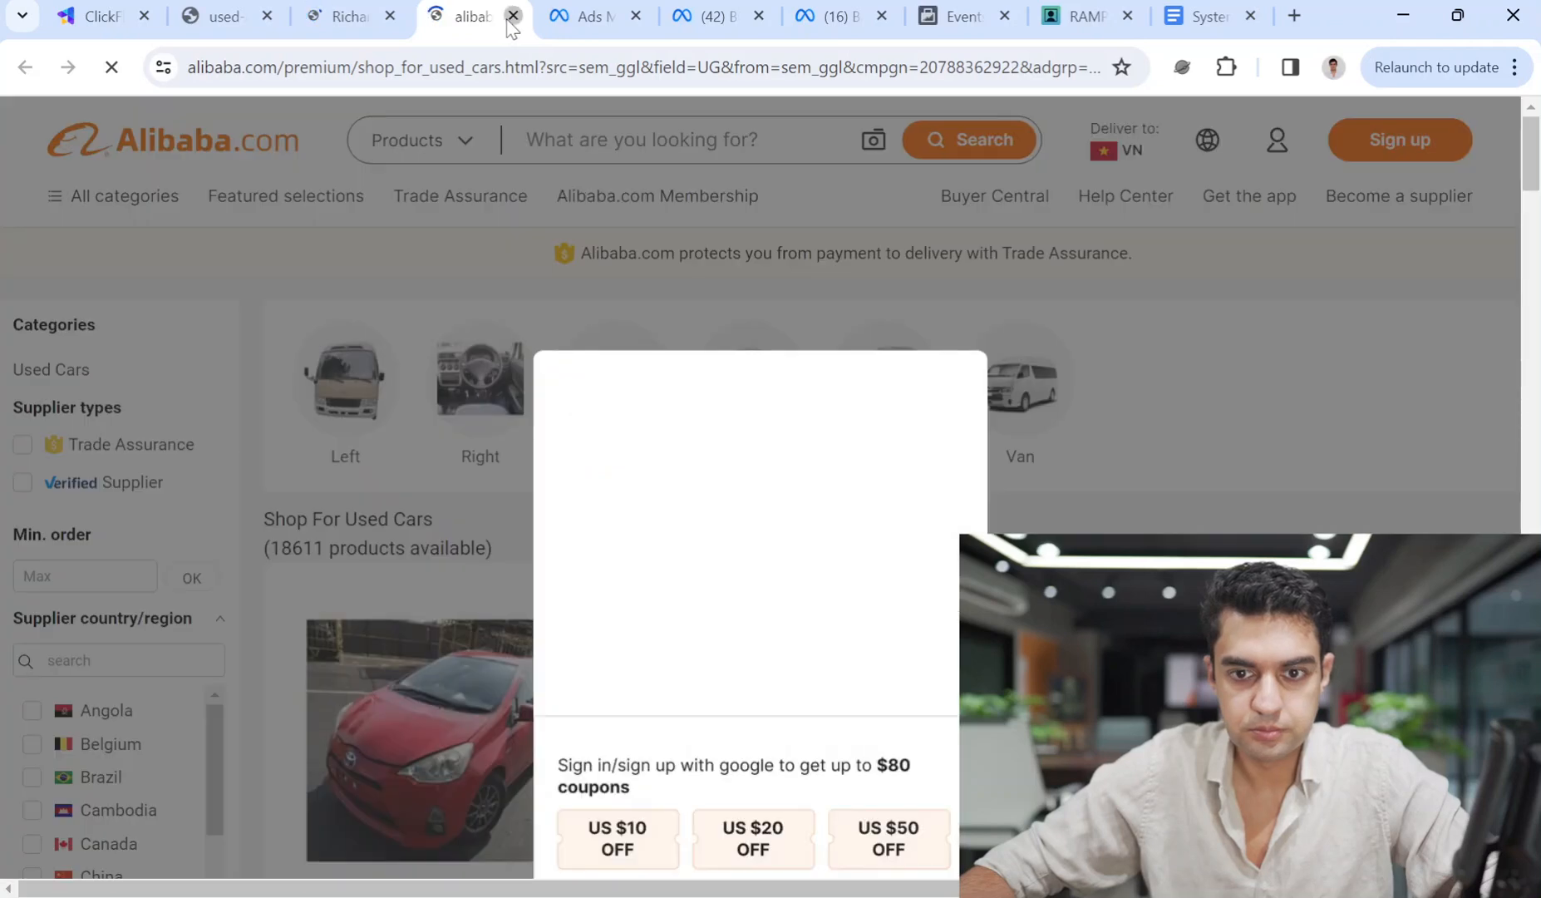
click(512, 16)
click(387, 7)
Close the used-cars results tab and move over to Business Settings.
click(231, 5)
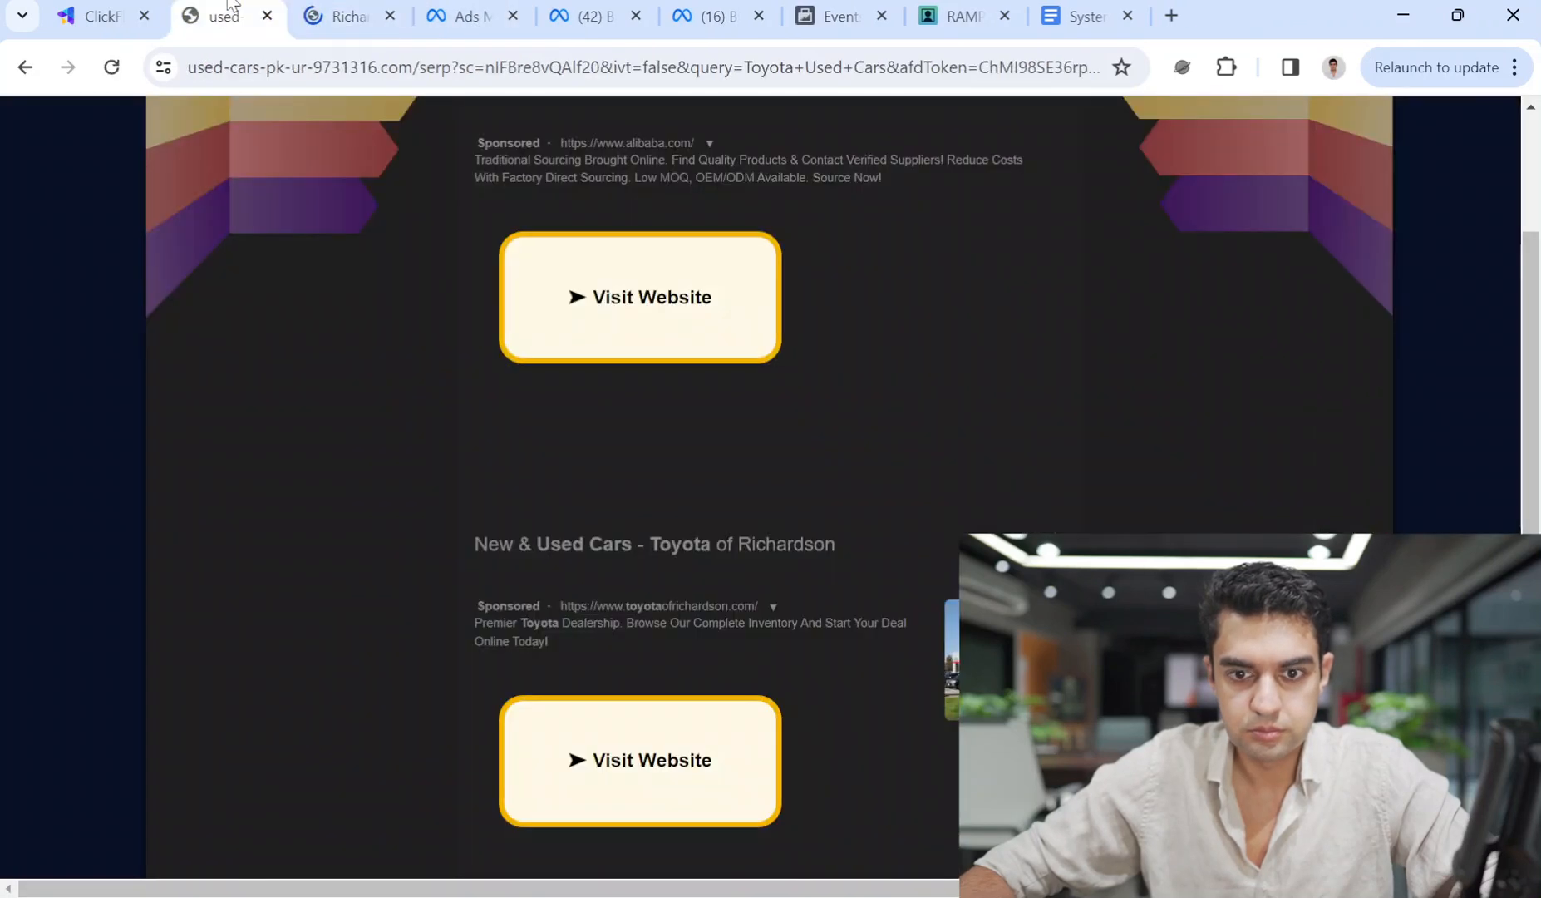
click(267, 16)
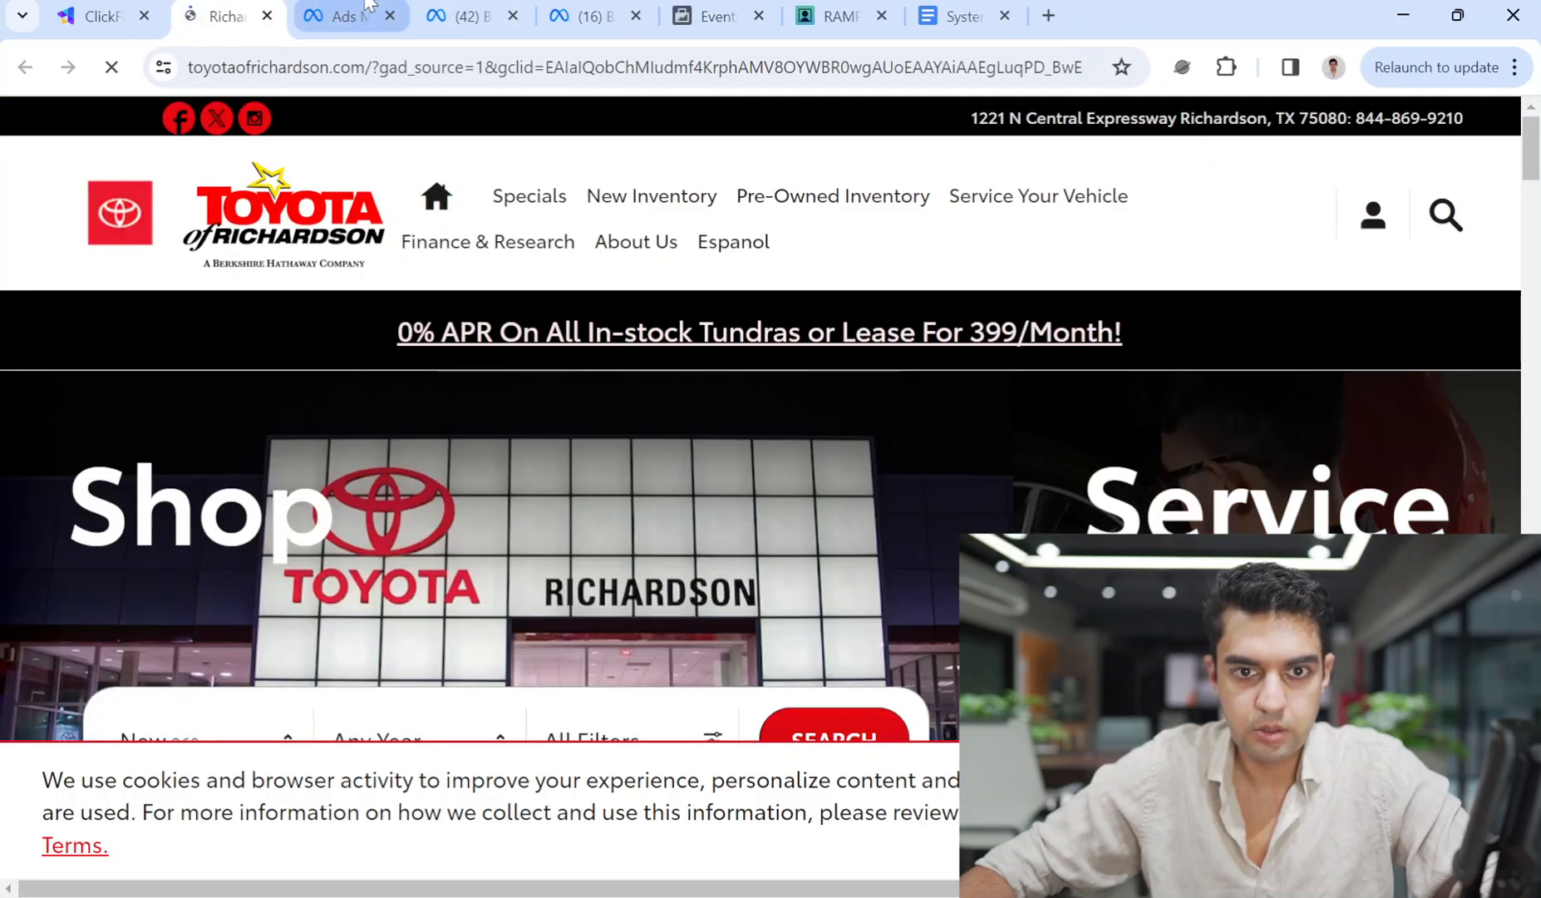
click(345, 13)
click(471, 5)
Open the Used Cars dataset from Business Settings in Events Manager and view its Overview.
click(586, 14)
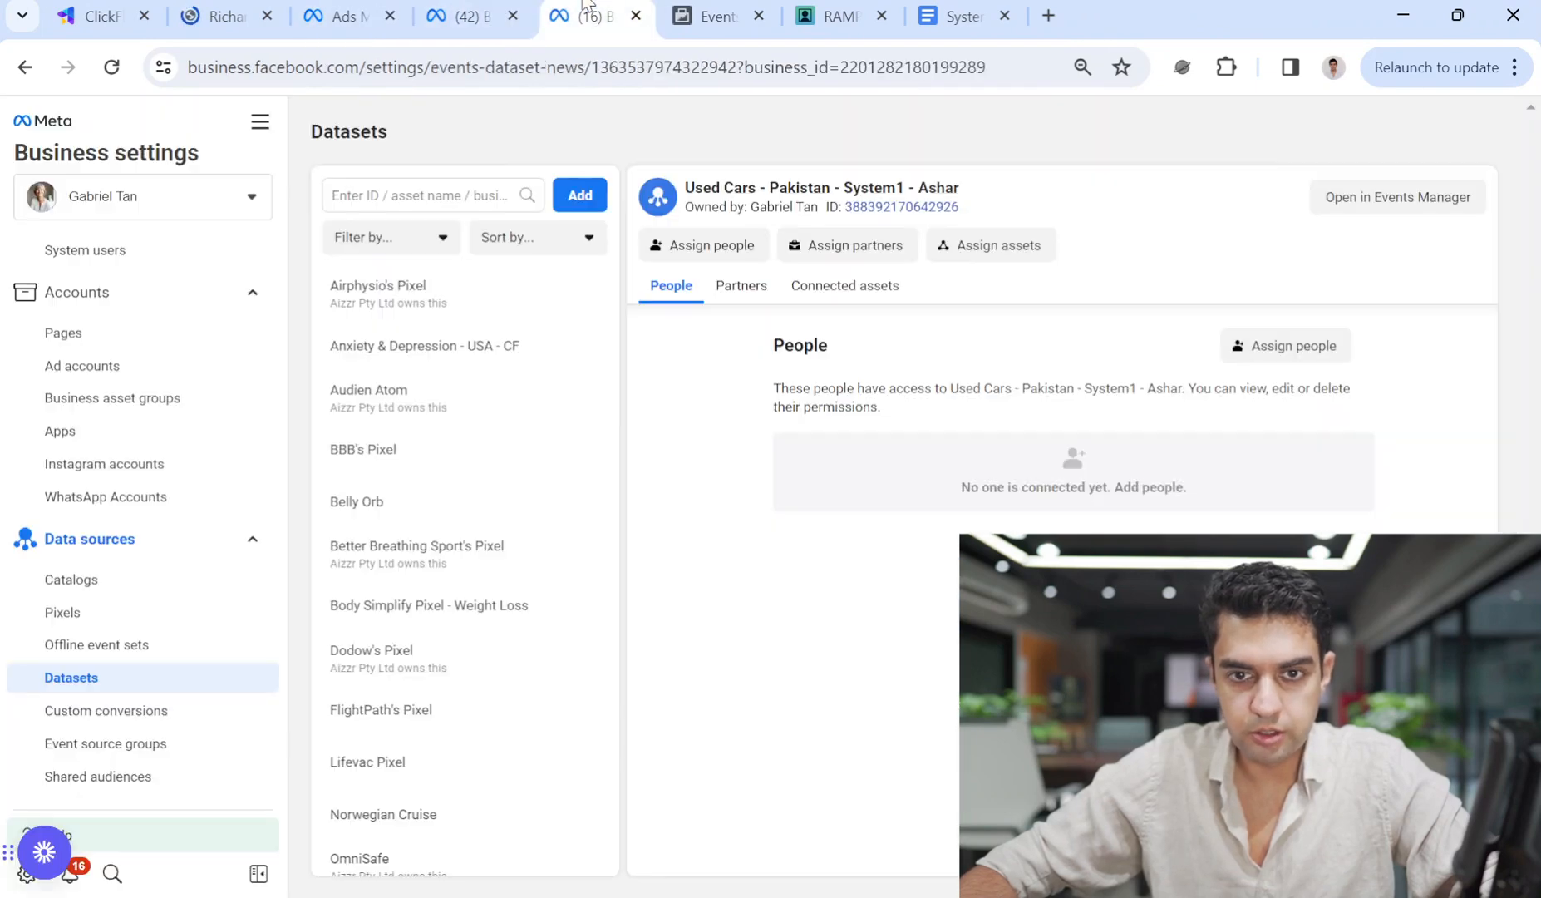
click(1367, 197)
scroll(541, 336, up, 6)
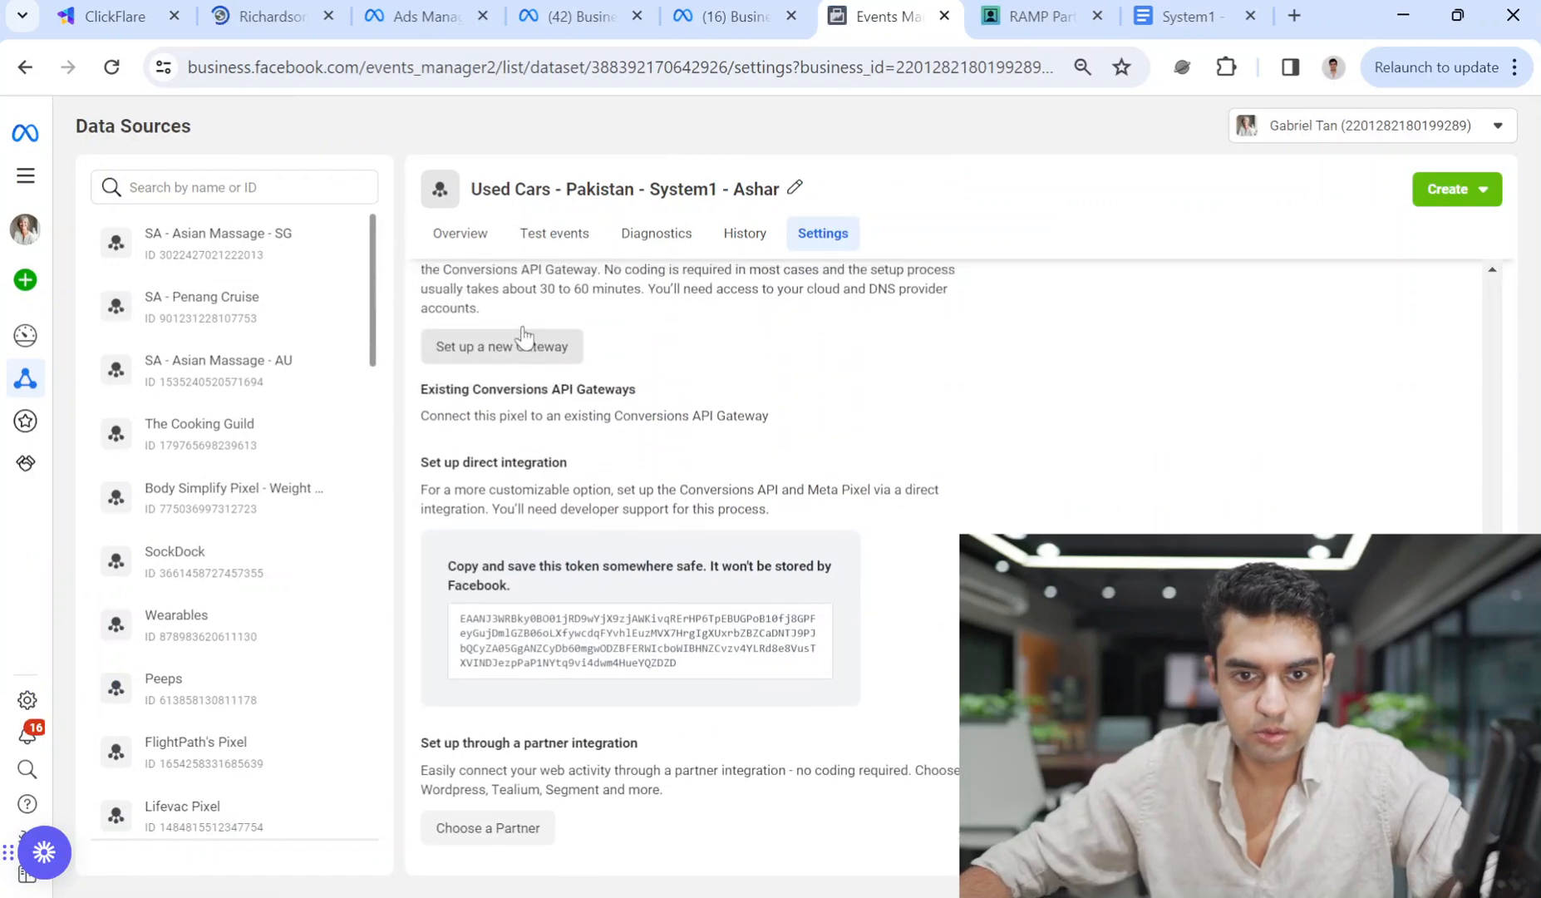
click(472, 233)
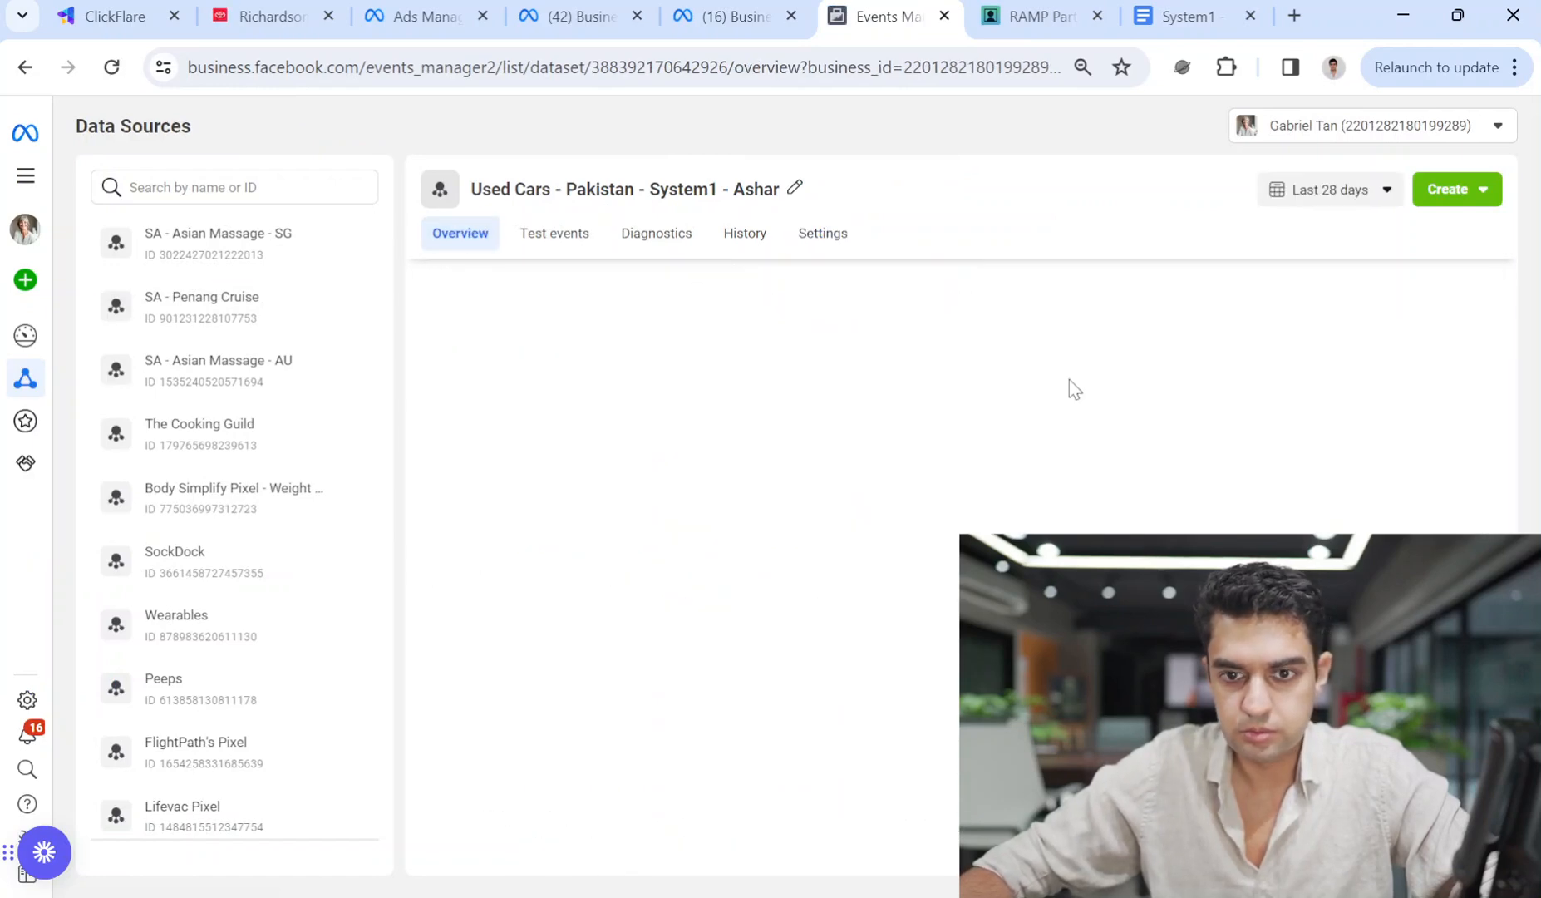
scroll(802, 496, down, 8)
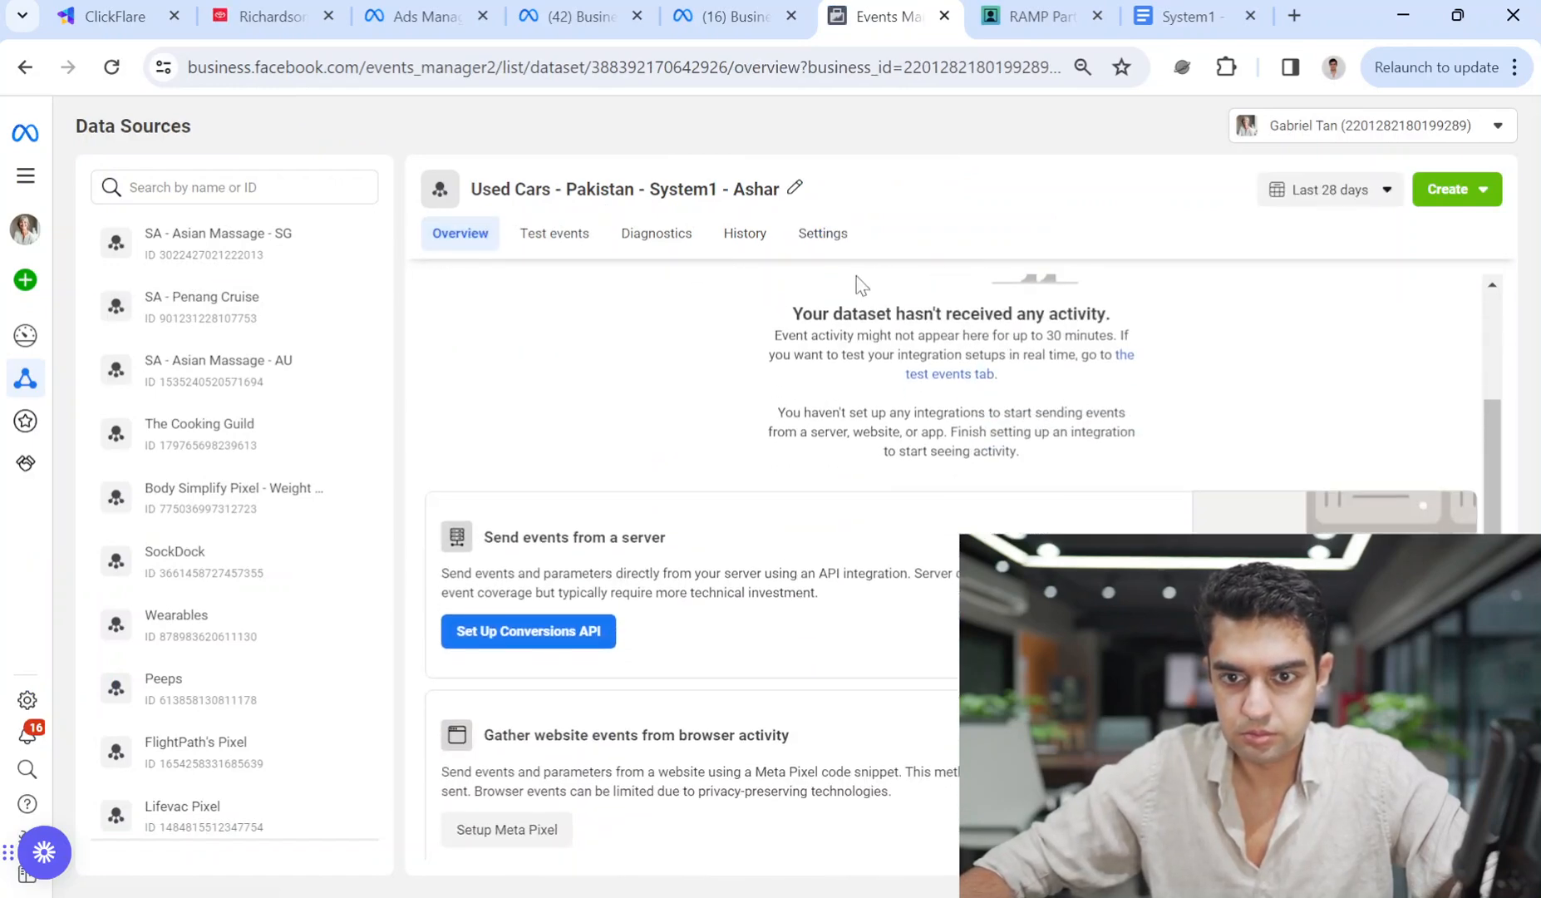
Browse the dataset's Settings, Test events and History tabs, ending back on Overview.
click(822, 237)
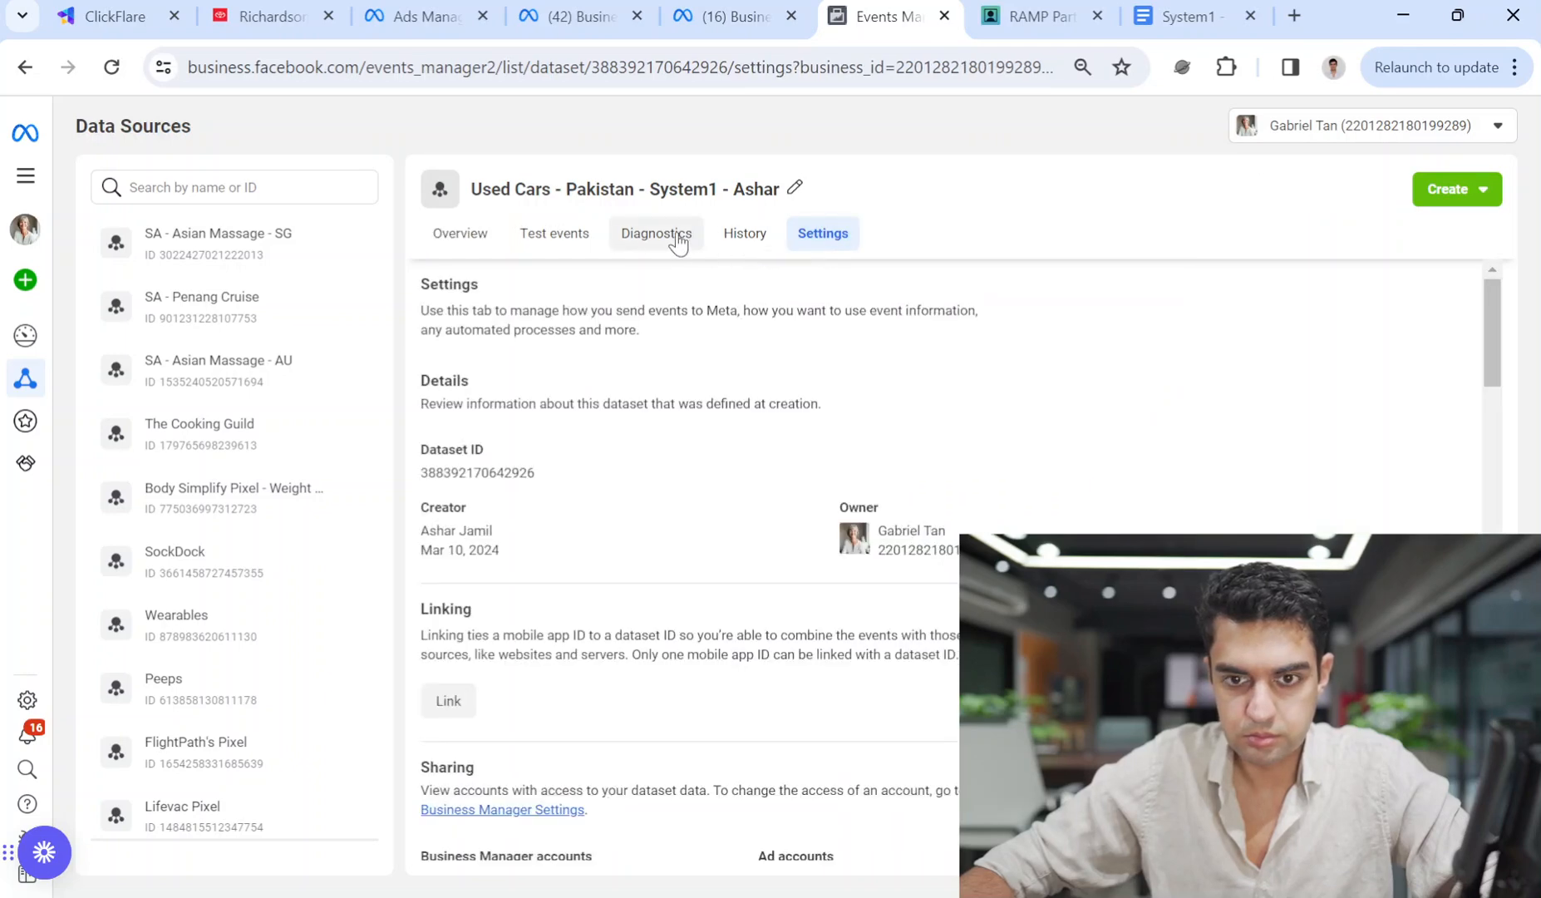
click(557, 237)
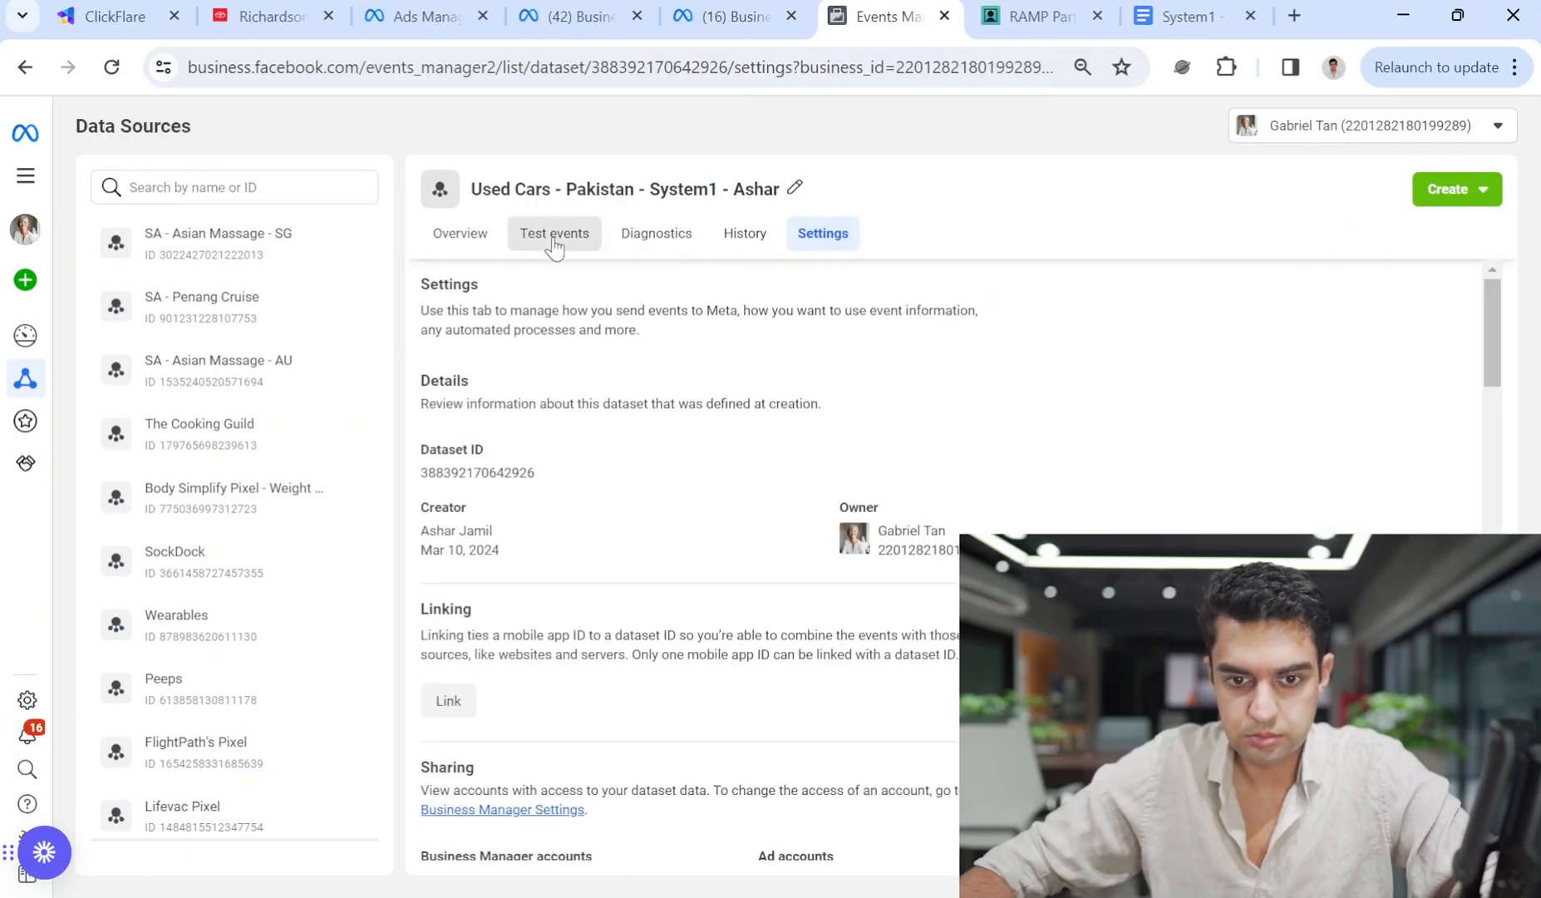
click(451, 235)
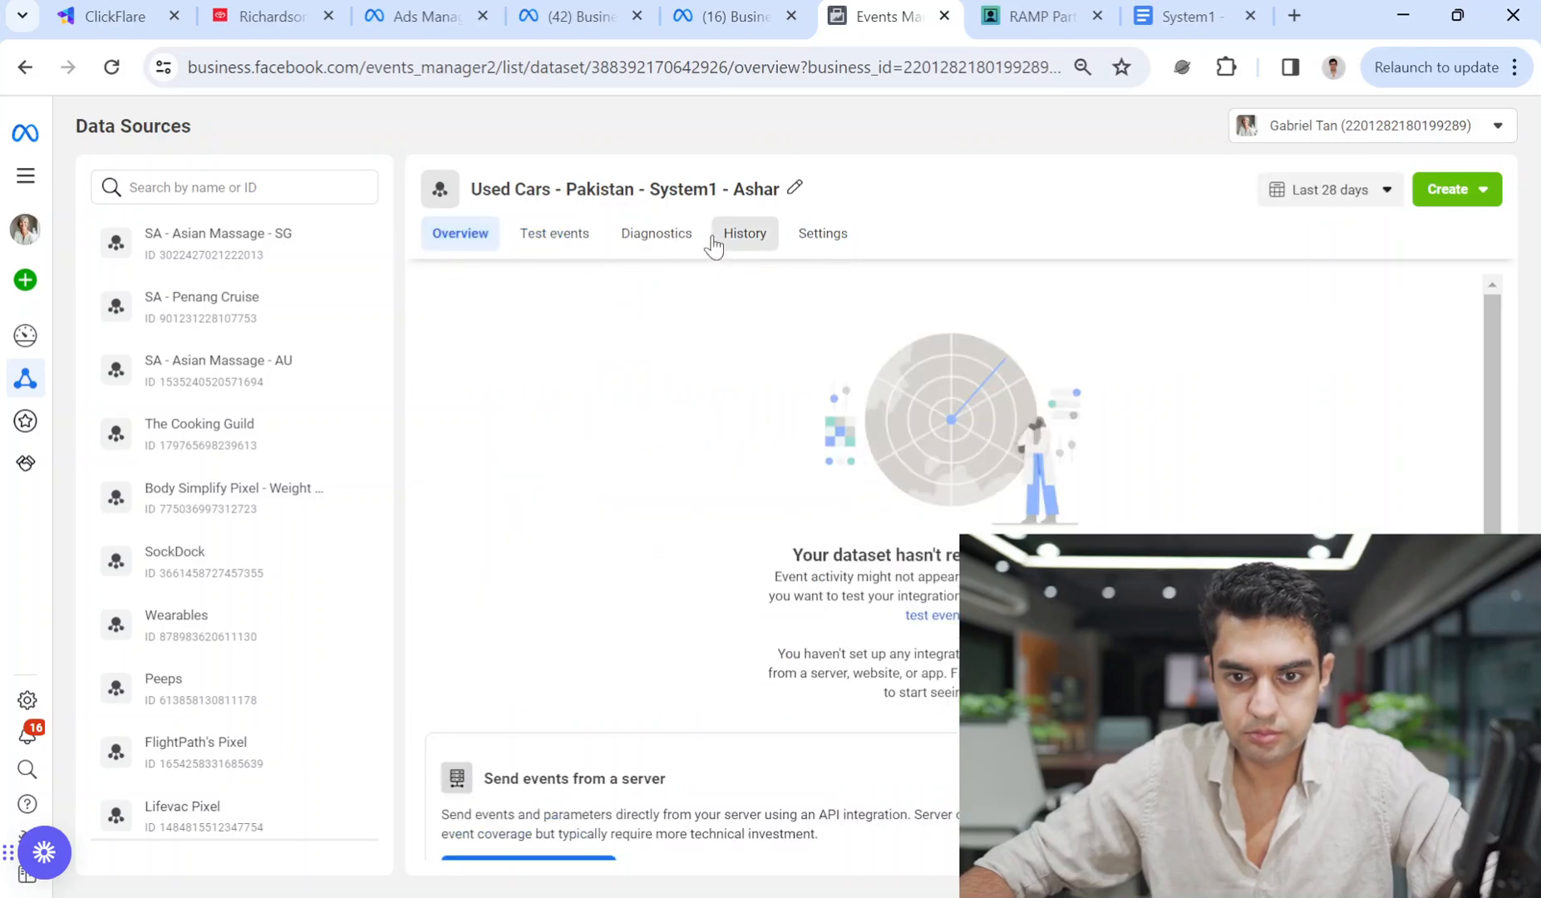
click(723, 239)
click(827, 237)
click(474, 238)
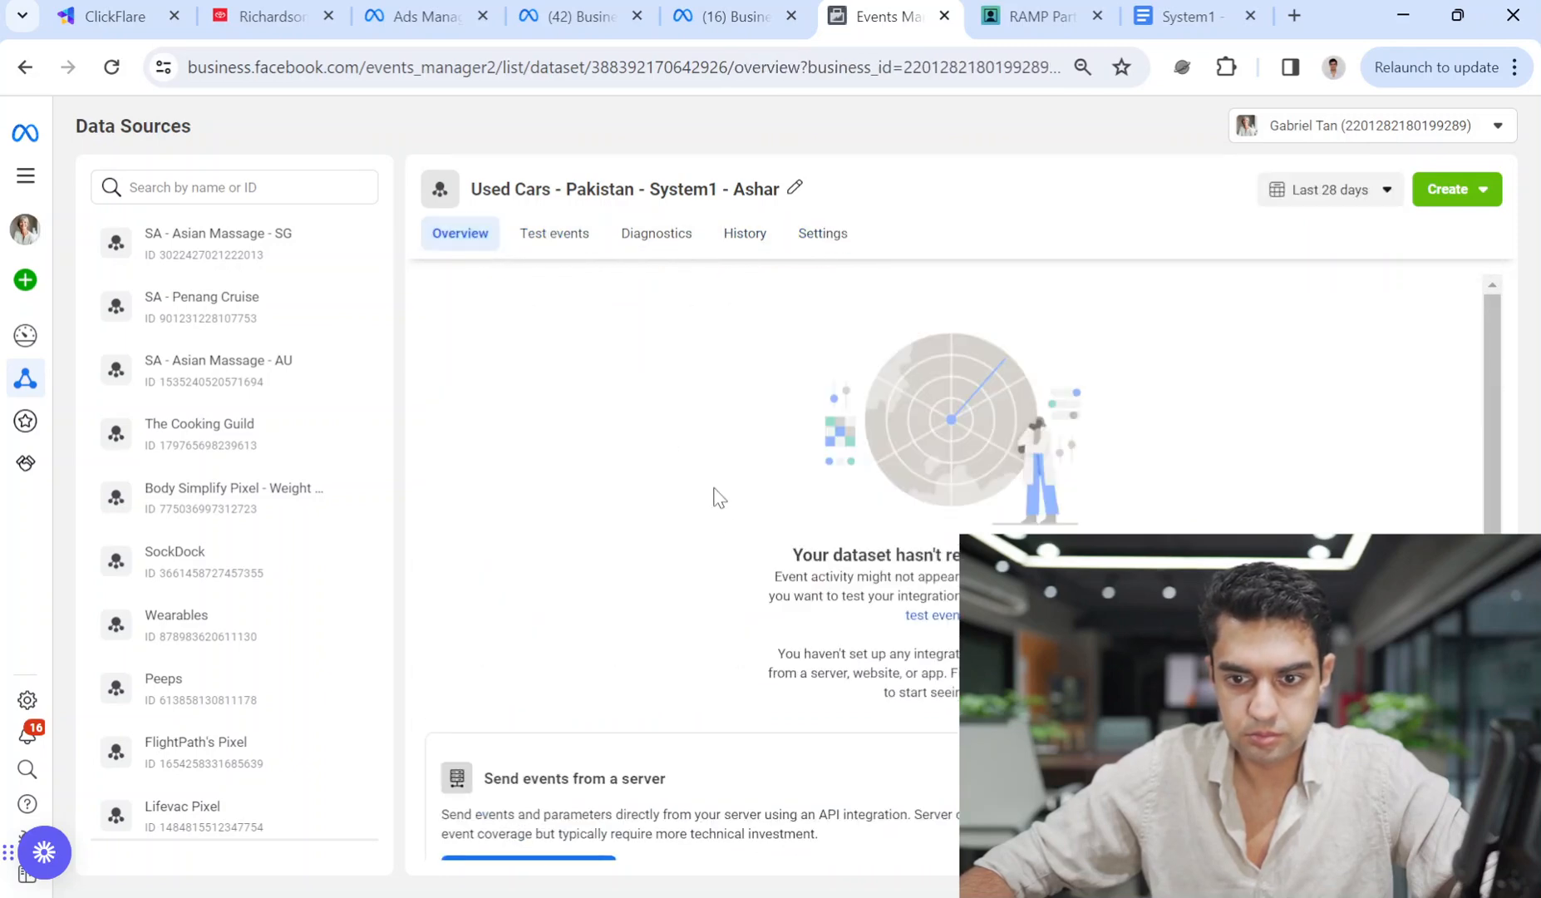
scroll(820, 608, down, 3)
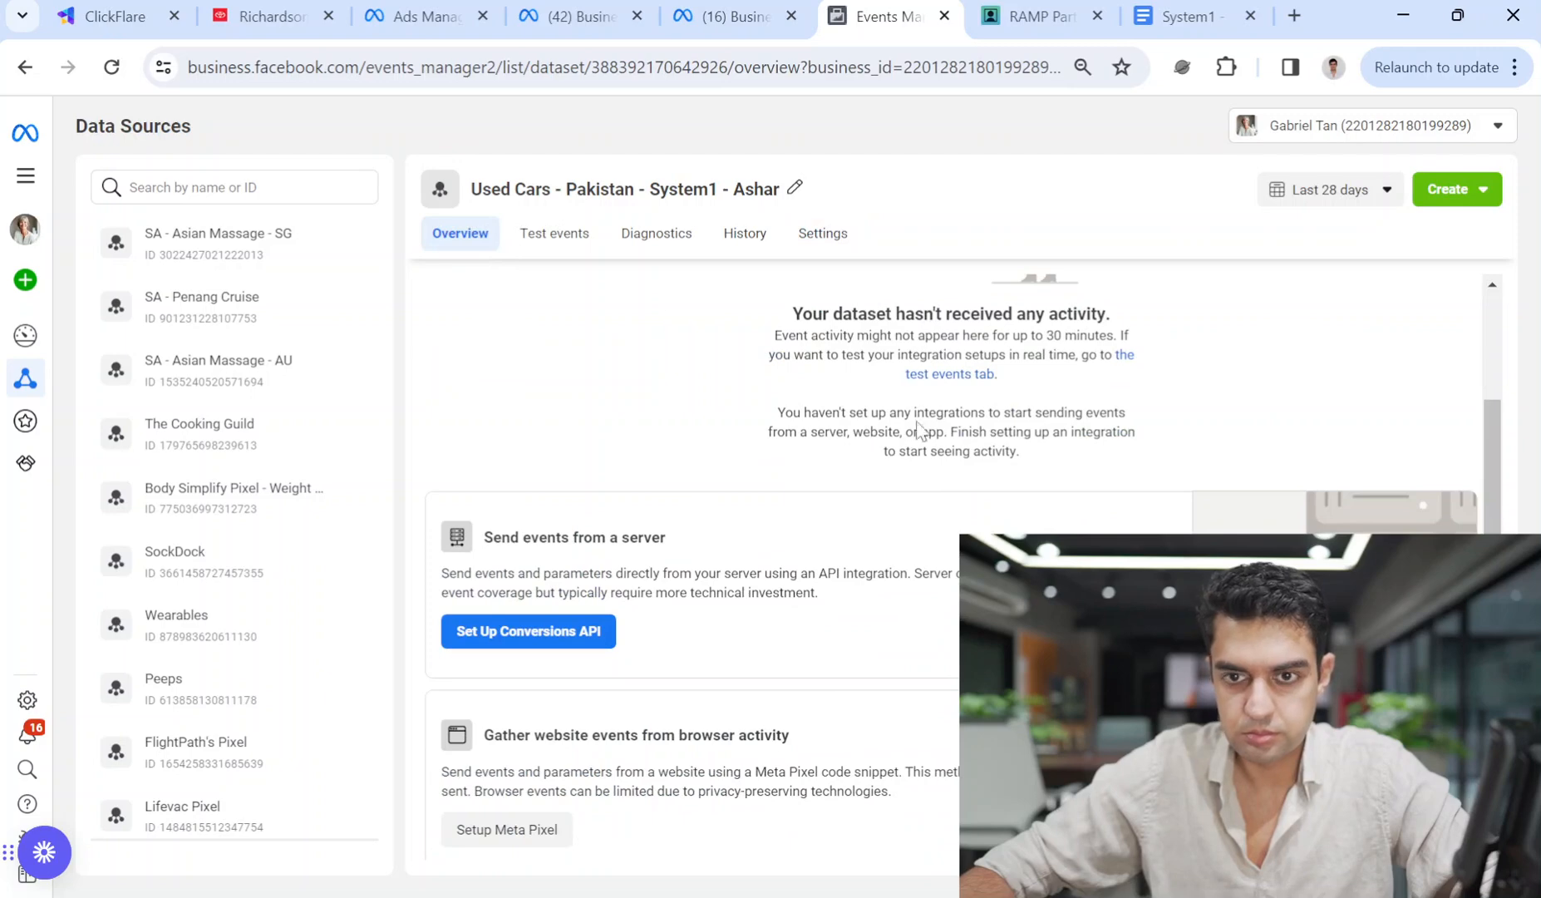
Search the ad set's pixel list for the Used Cars dataset name, clear it, and return to Business Settings.
click(418, 16)
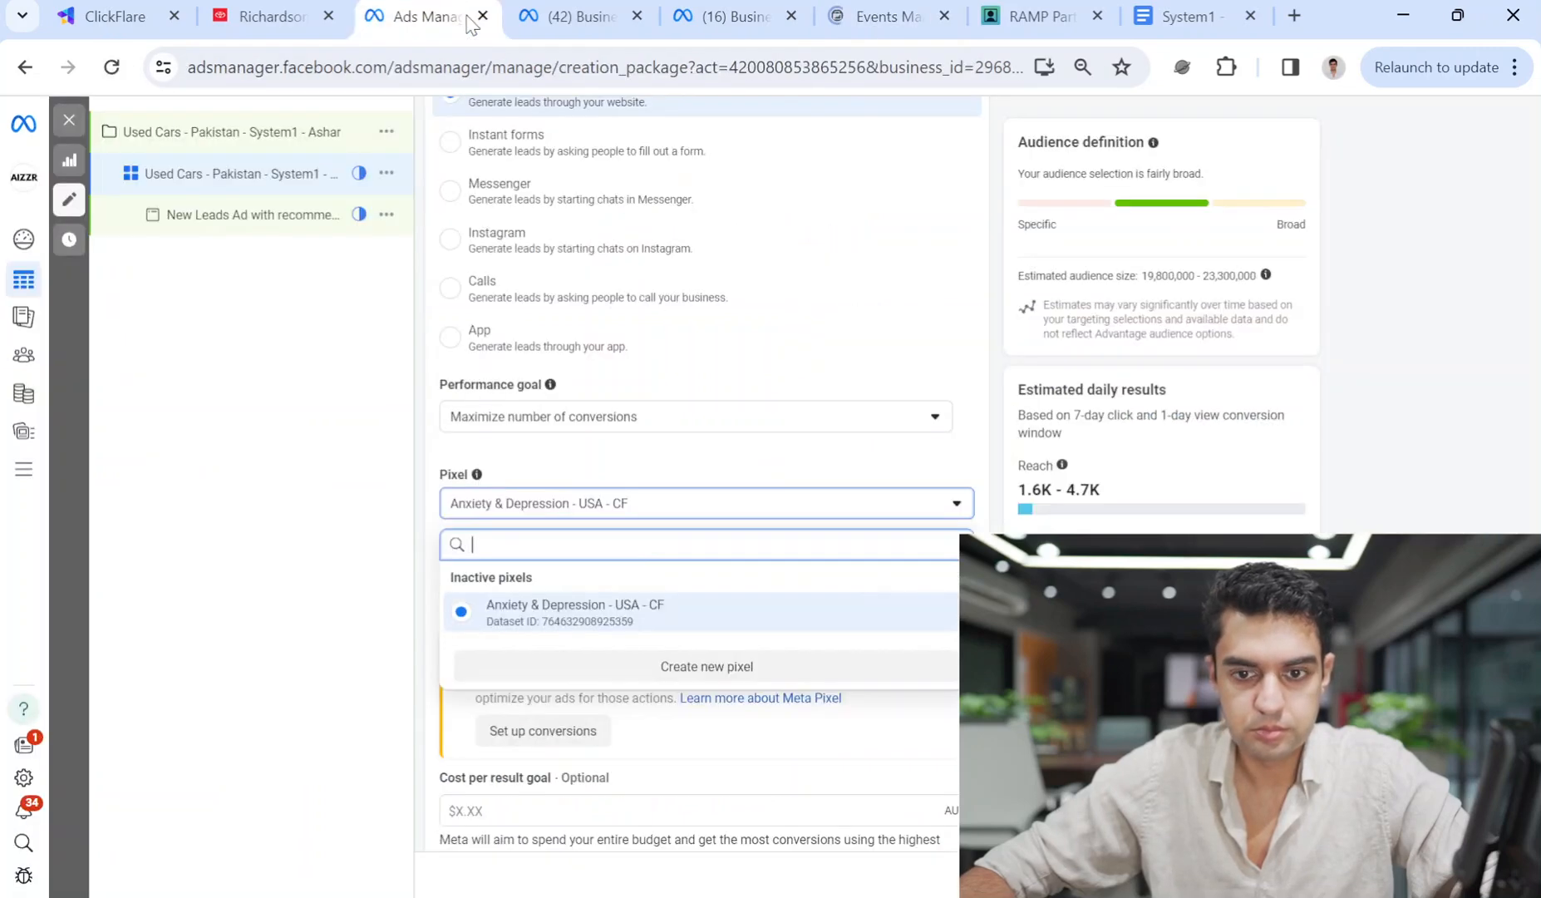
click(684, 504)
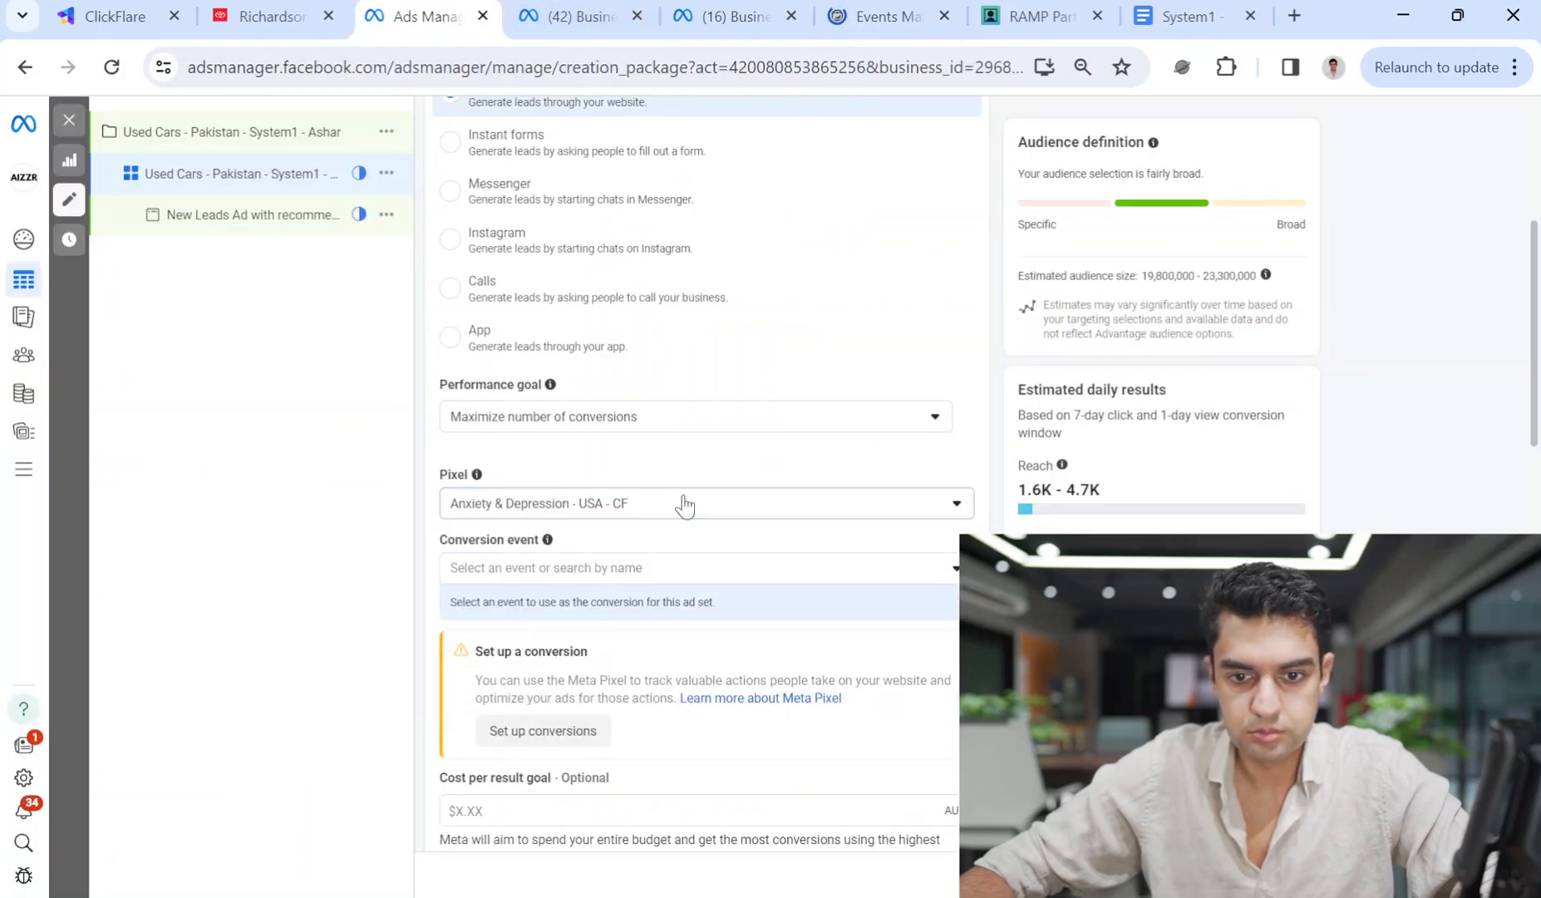
click(613, 522)
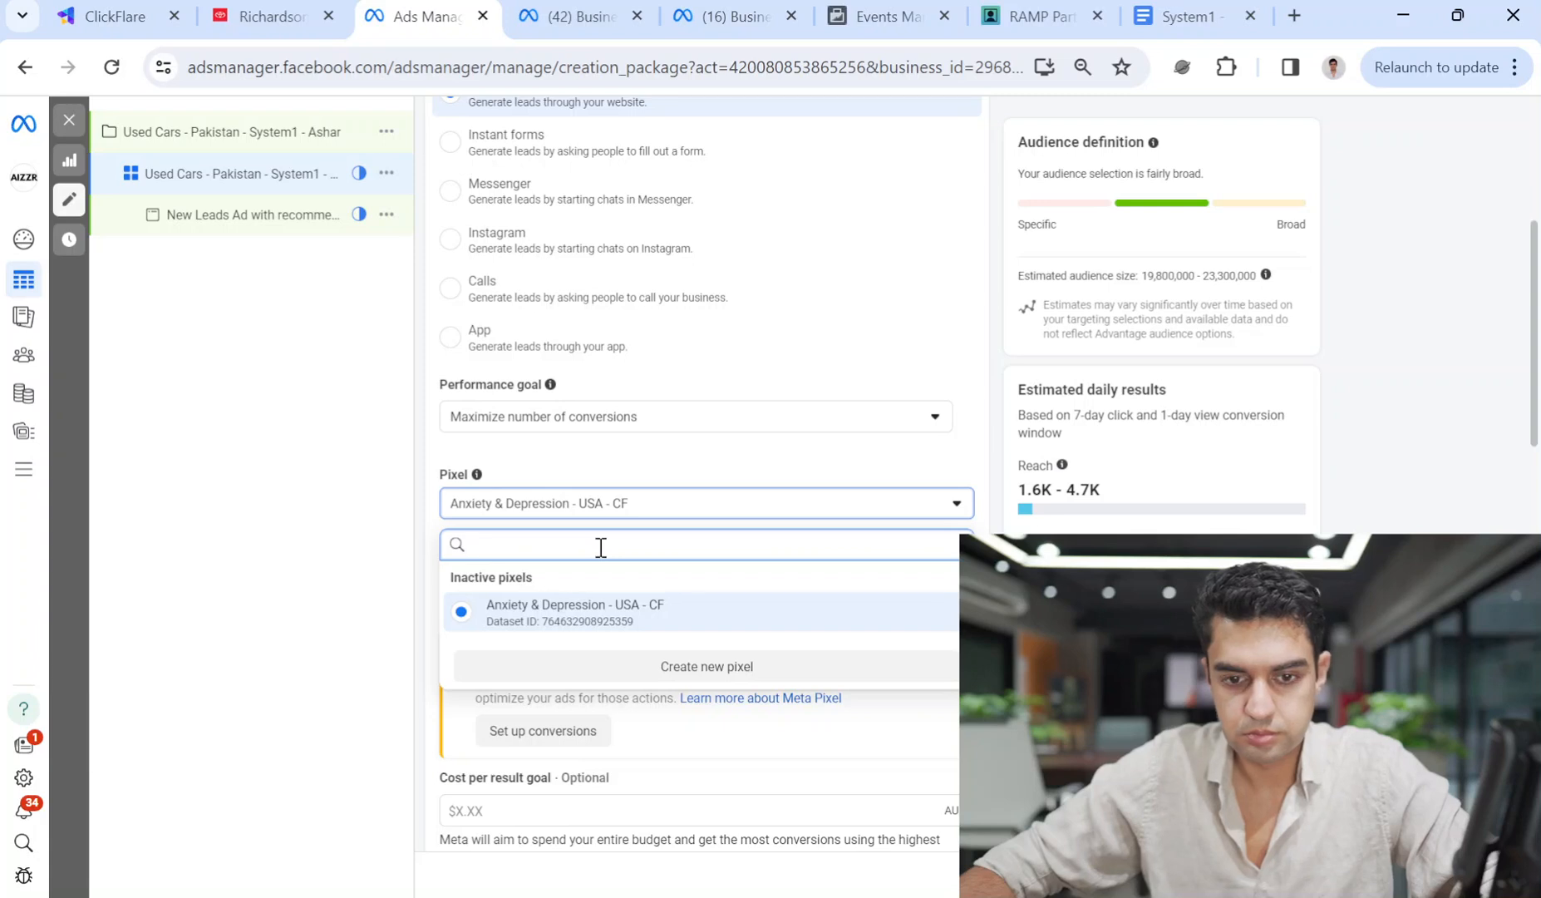
text(Used Cars - Pakistan - System1 - Ashar)
key(ctrl+a)
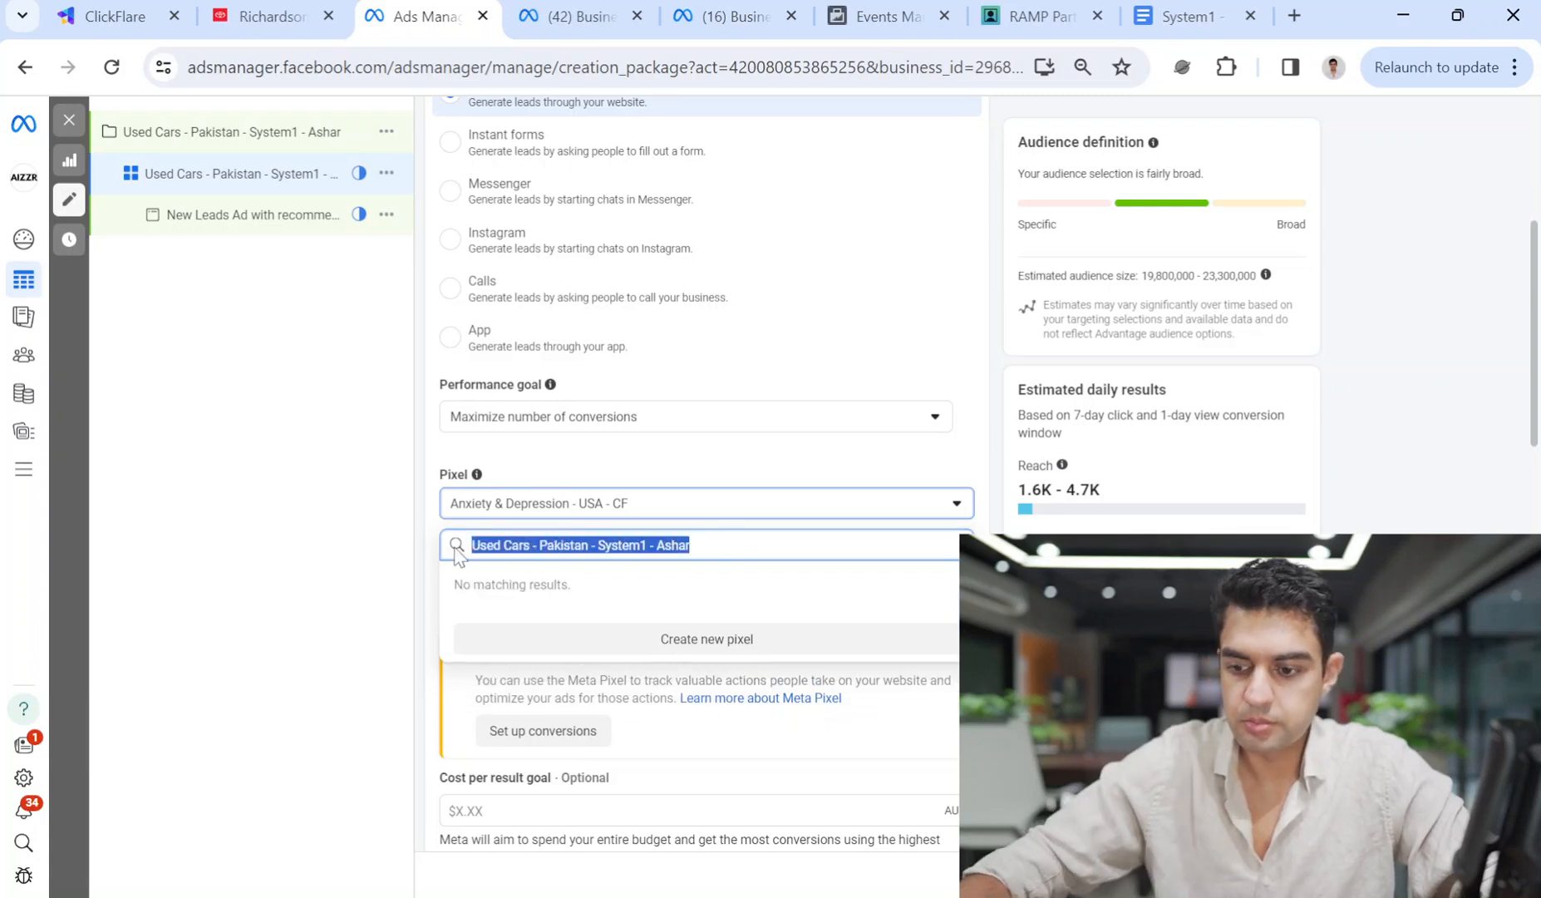
key(BackSpace)
scroll(582, 349, up, 3)
click(579, 16)
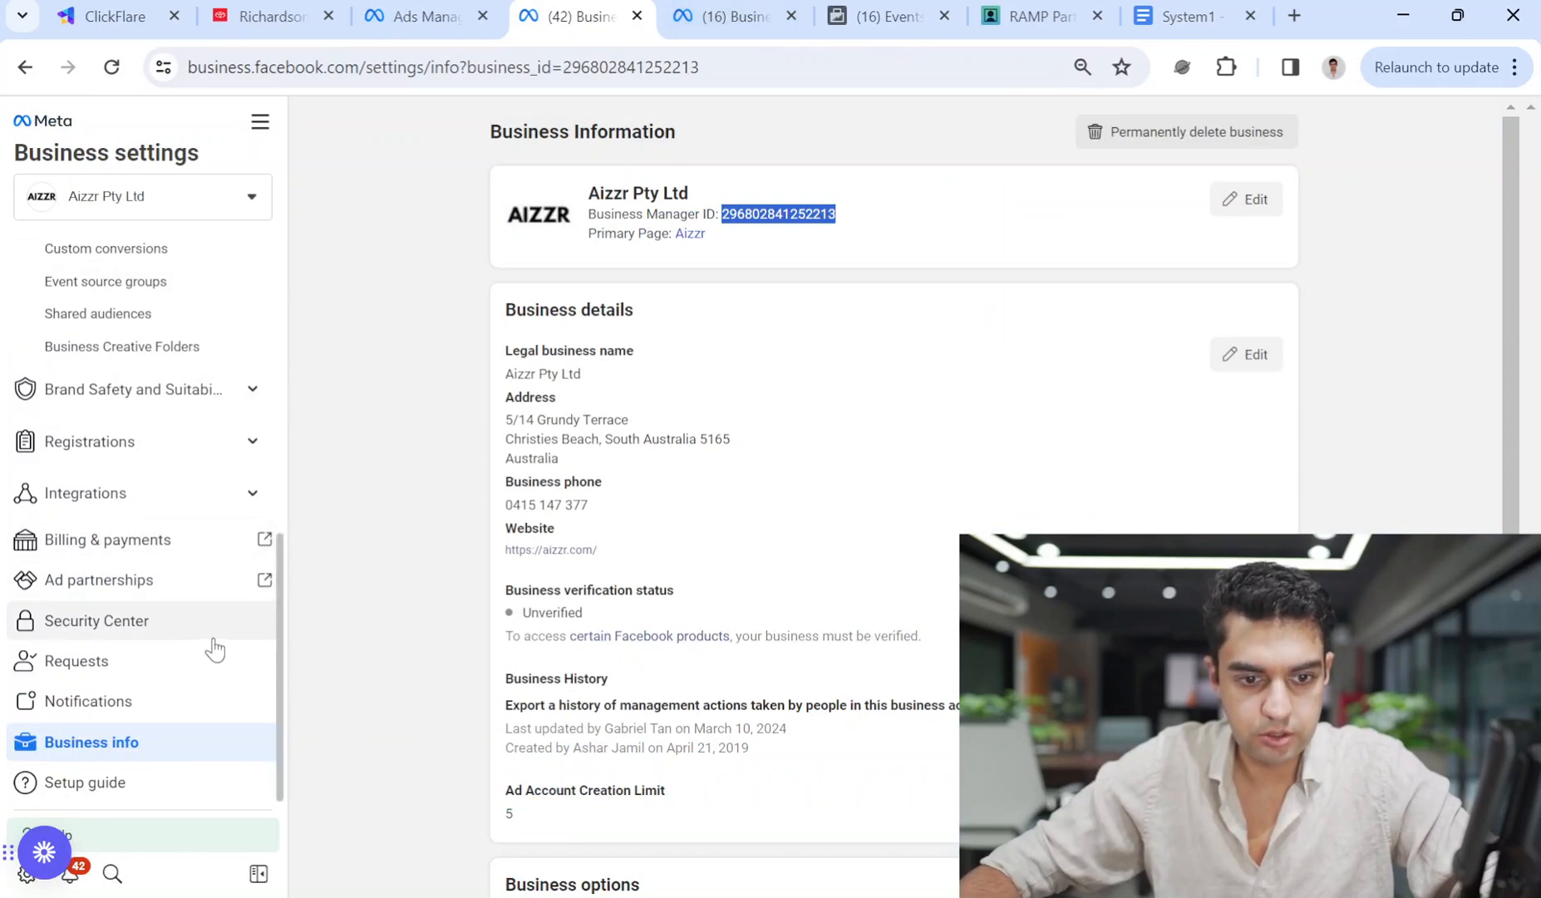
Search the datasets for 'used cars' and open the Used Cars - Pakistan - System1 - Ashar dataset.
scroll(179, 682, up, 3)
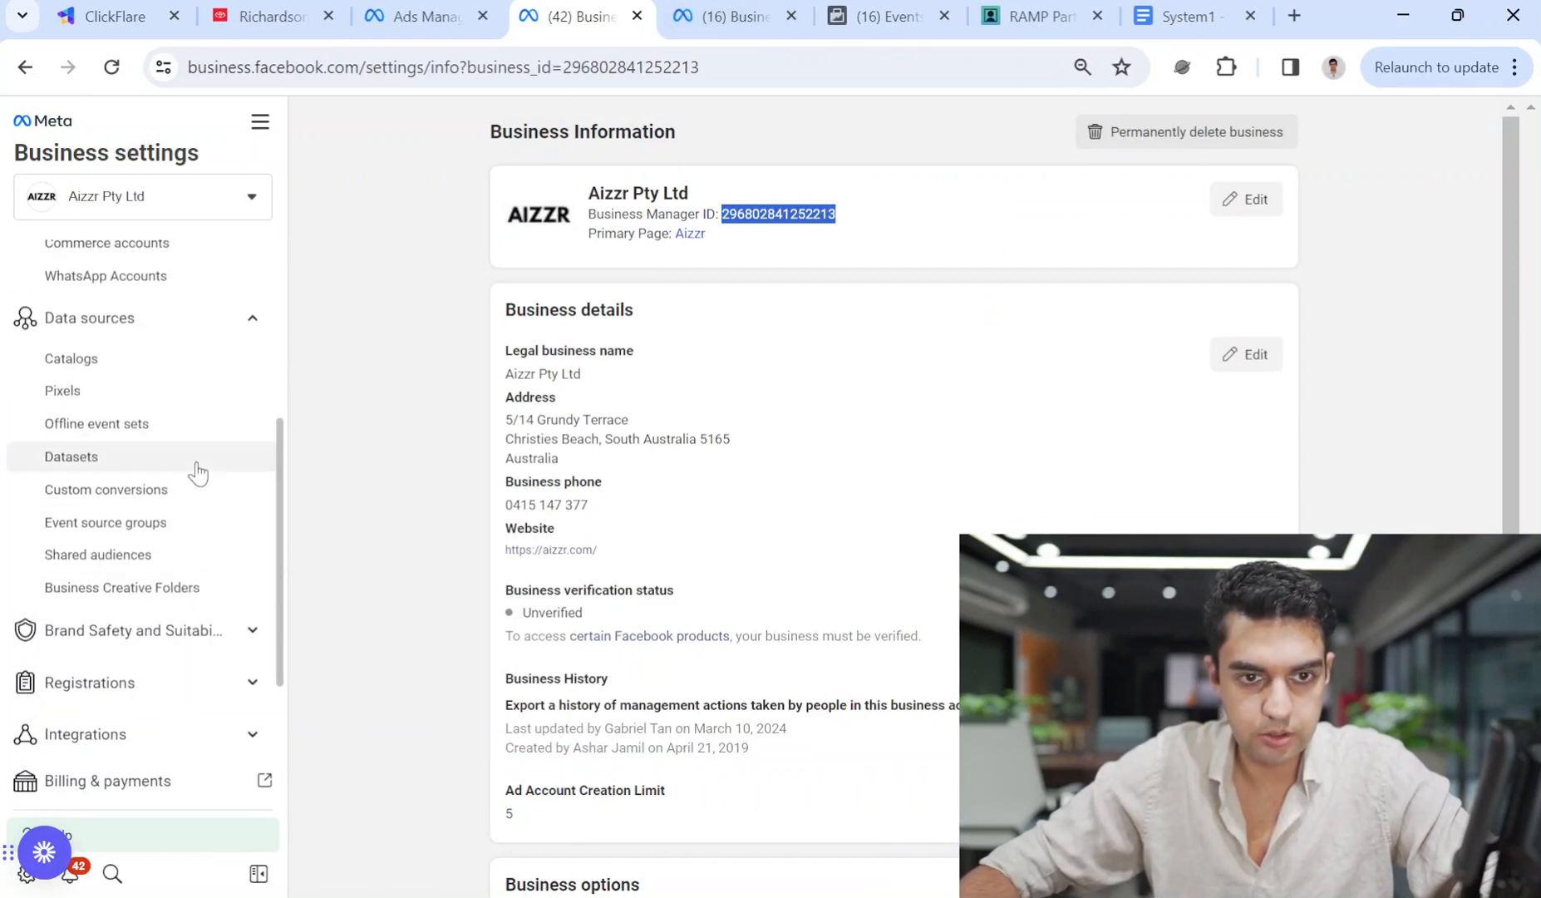
click(117, 459)
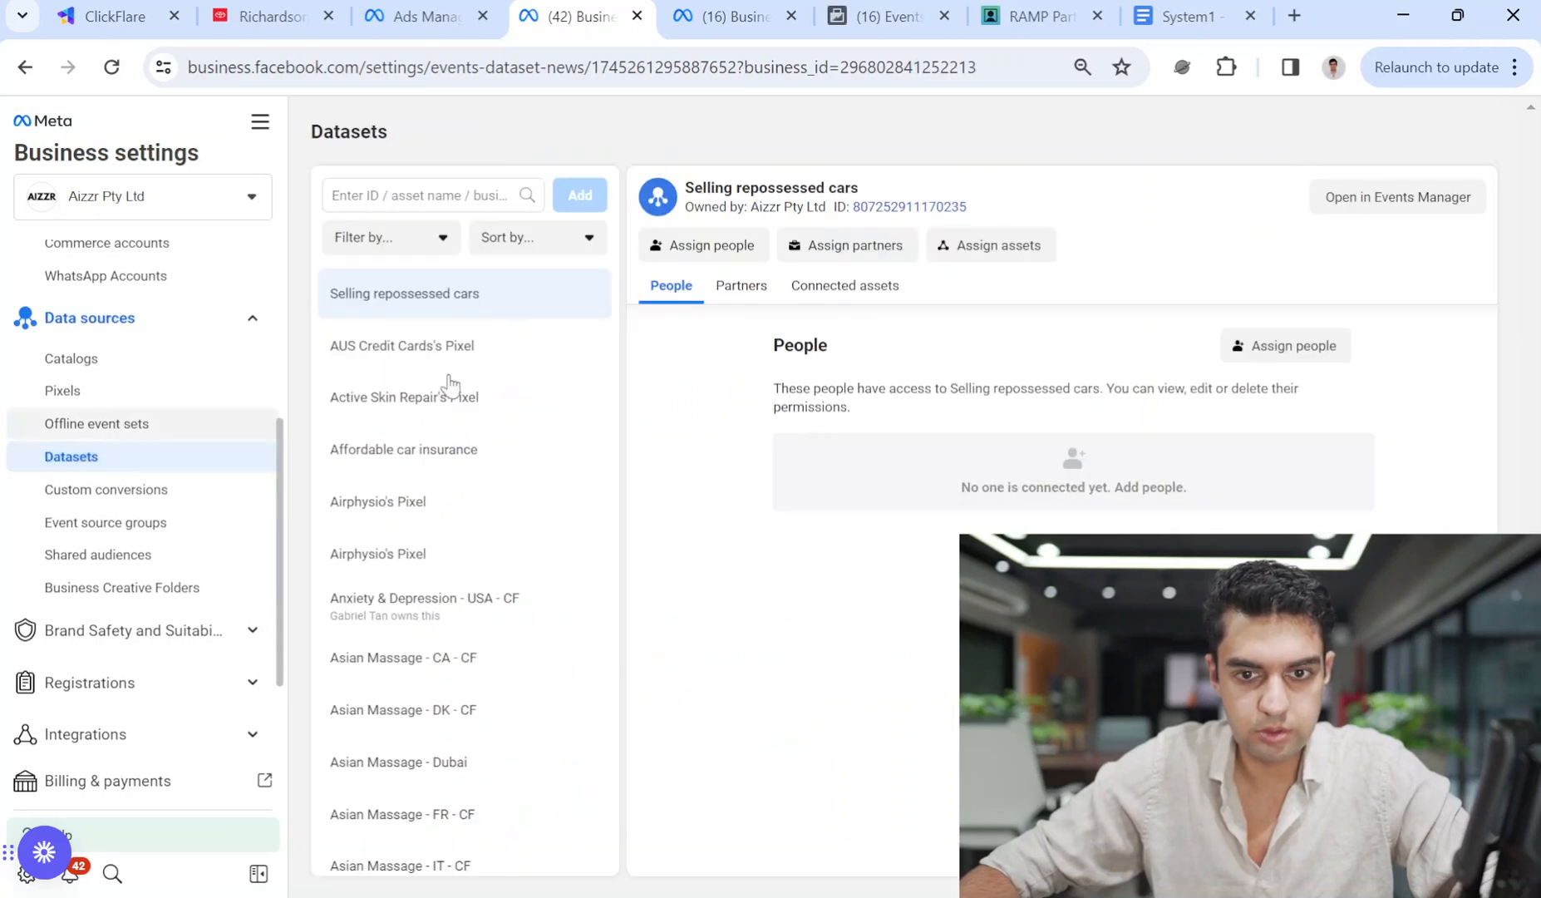
click(423, 199)
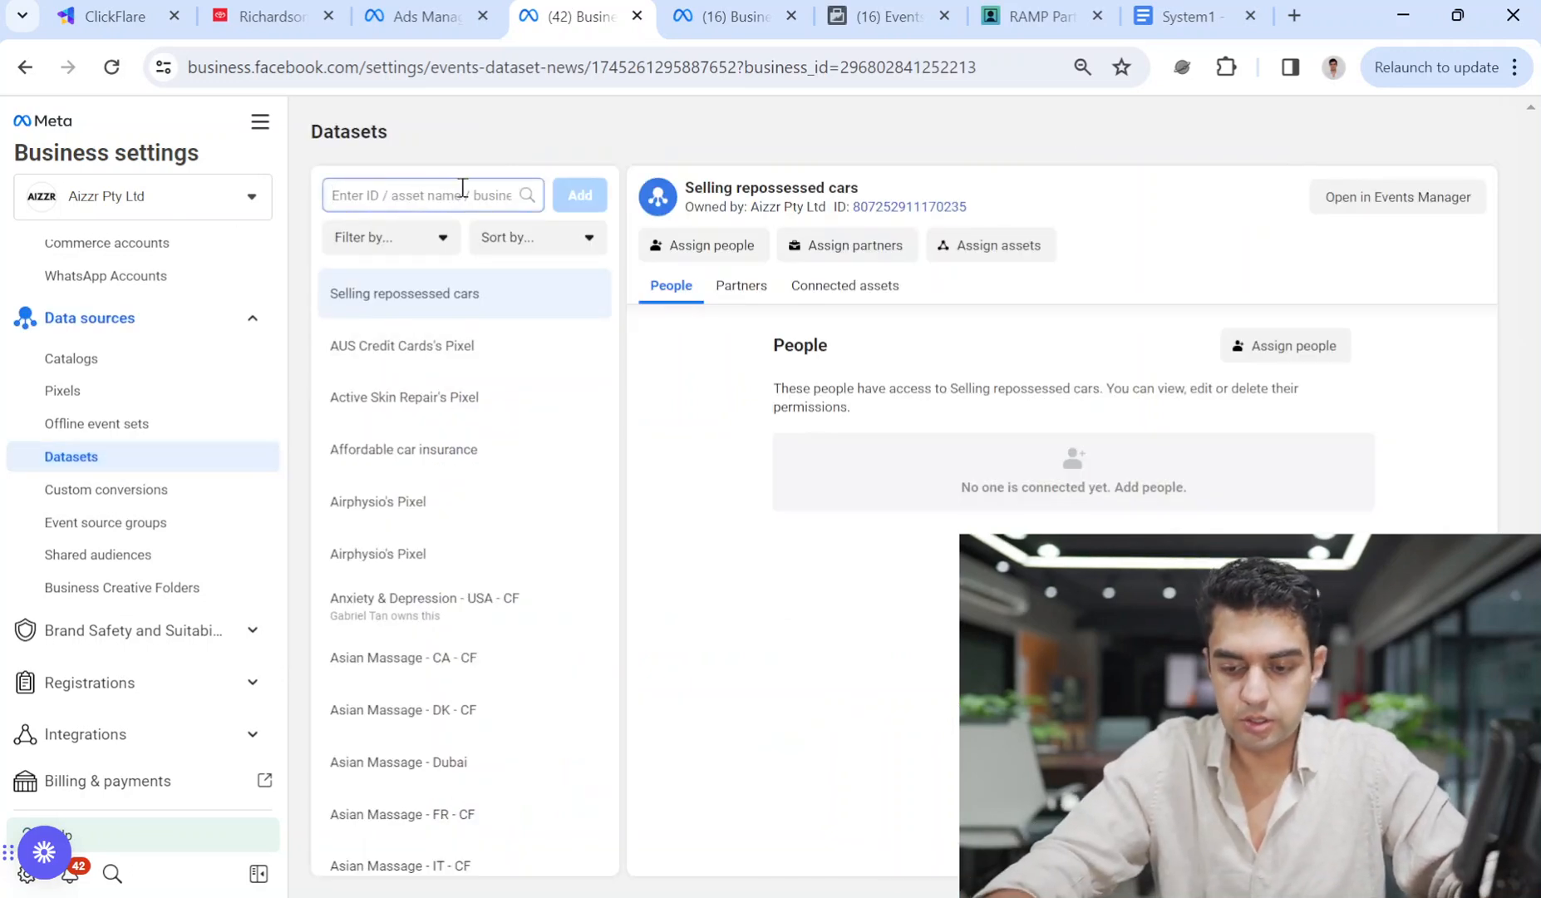
text(pi)
key(BackSpace)
key(BackSpace)
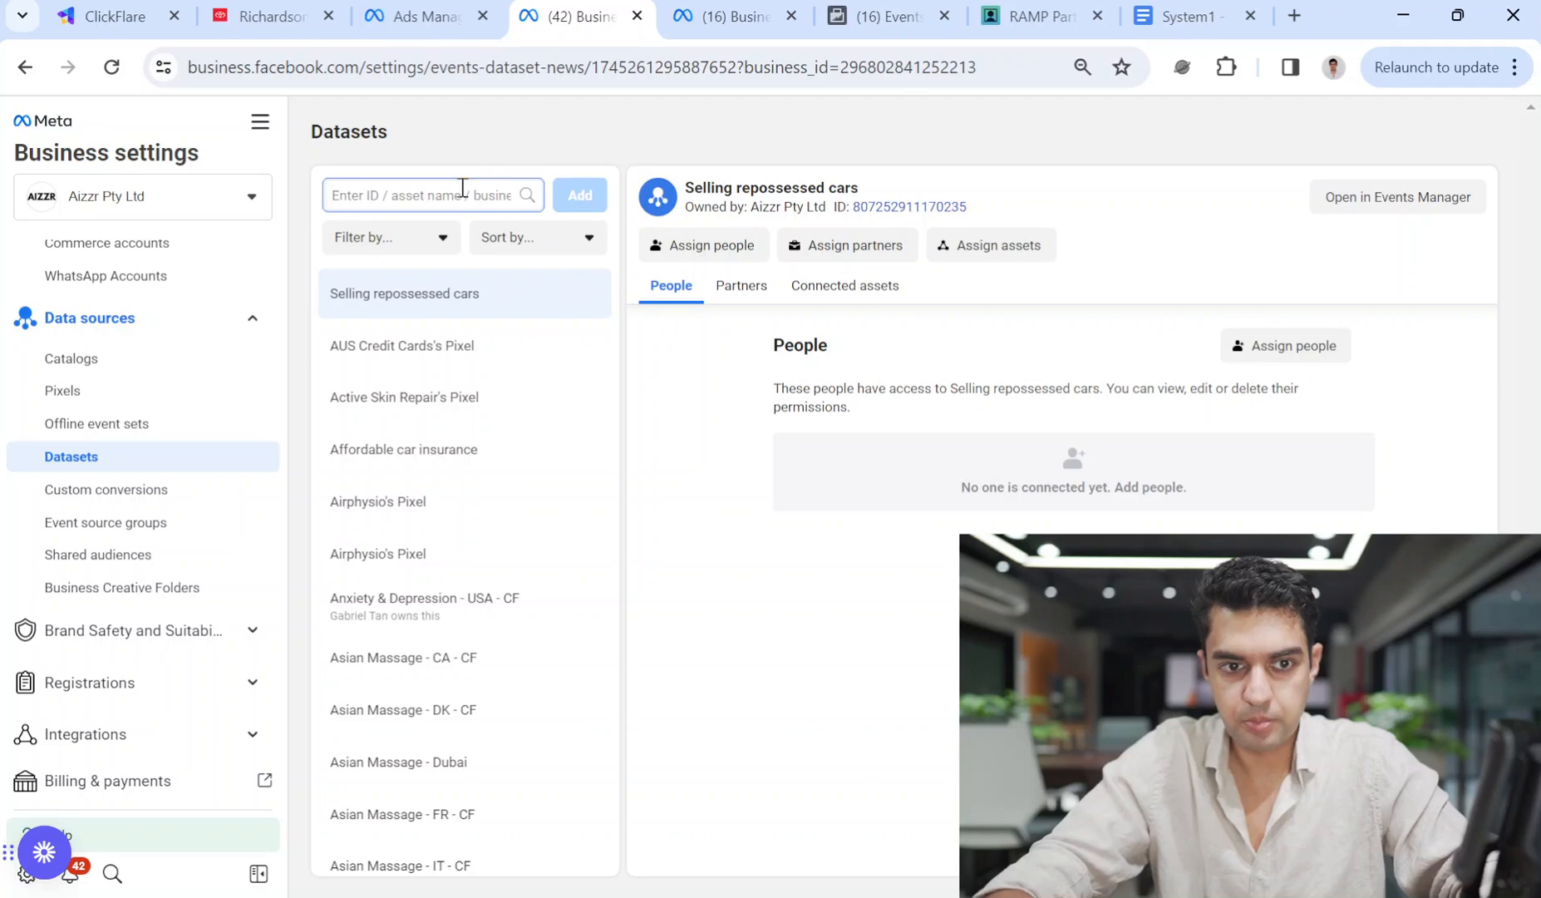
text(used caars)
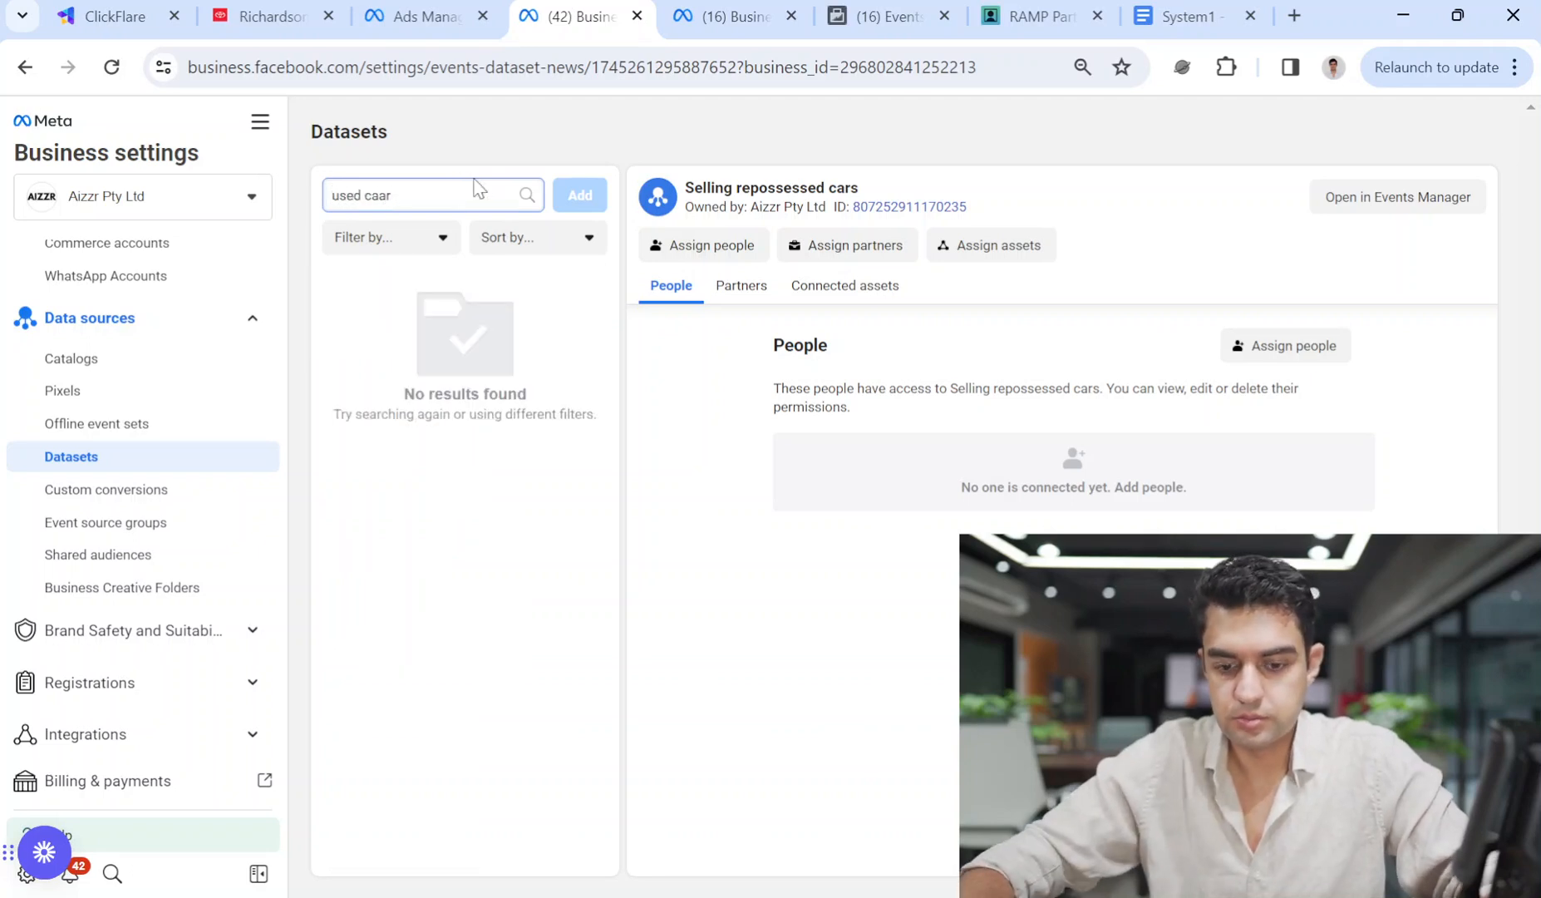
key(BackSpace)
key(BackSpace)
key(BackSpace)
text(rs)
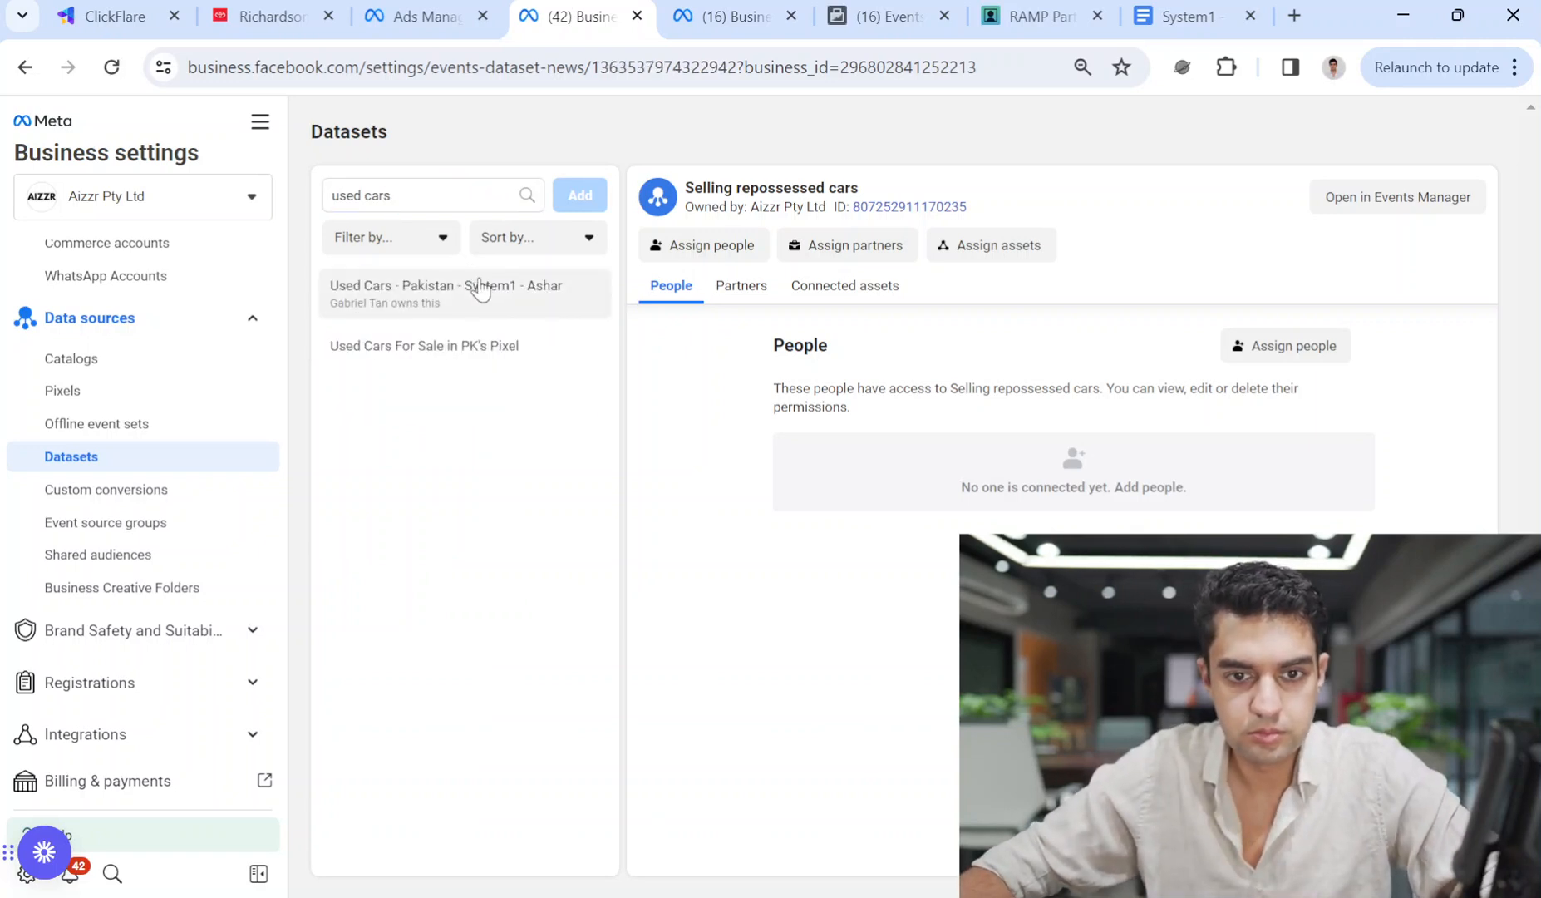
click(482, 287)
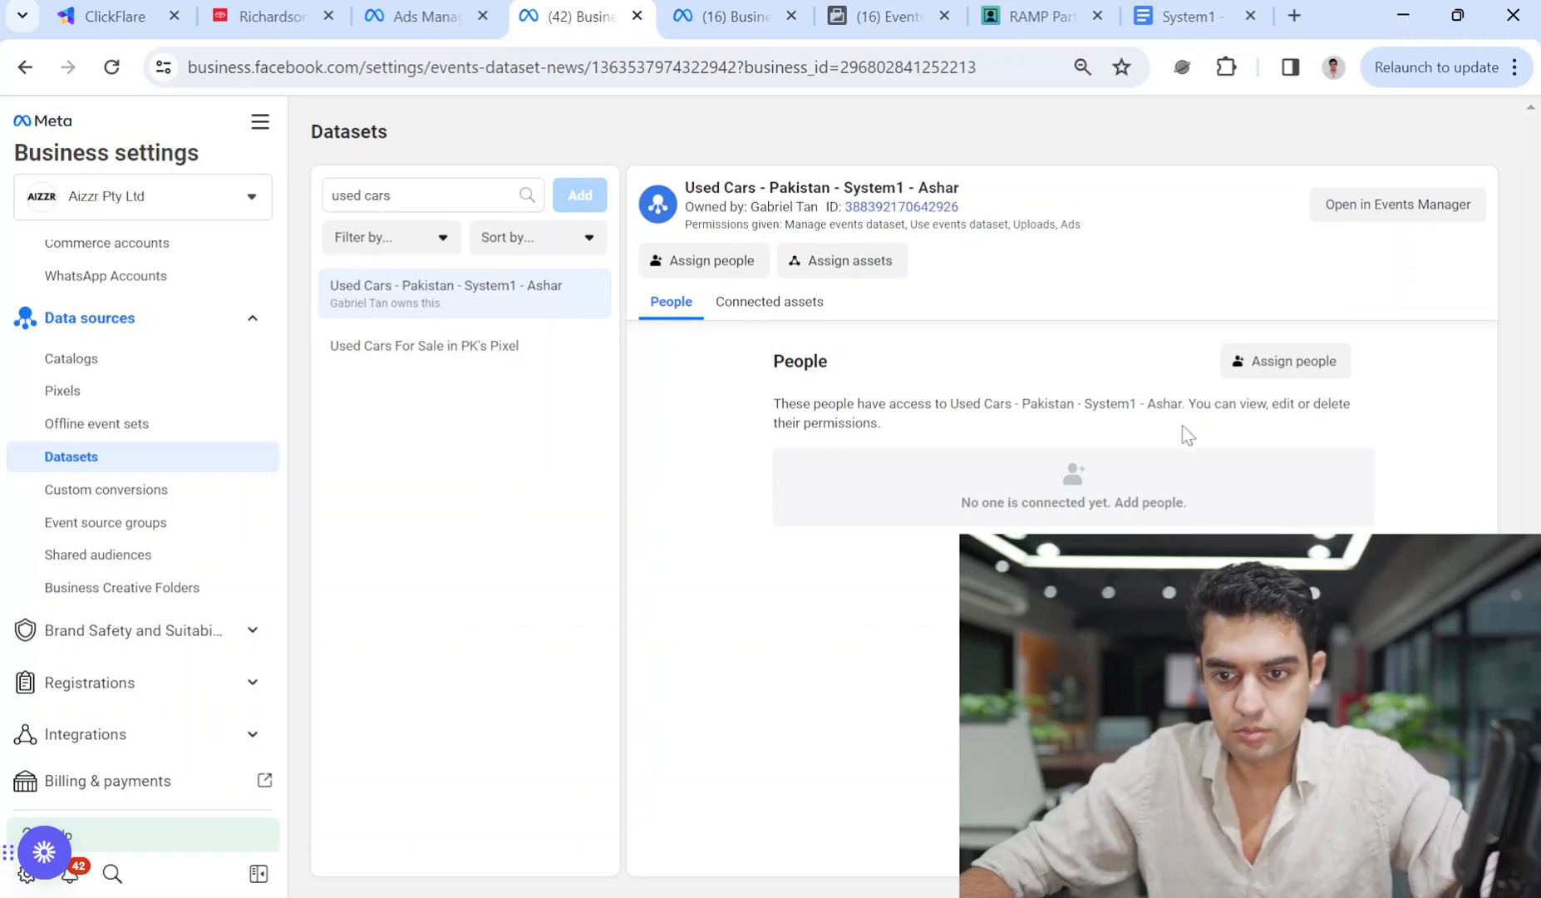
Assign the Search Arbitrage and Search Arbitrage 2 ad accounts as the dataset's connected assets.
click(773, 316)
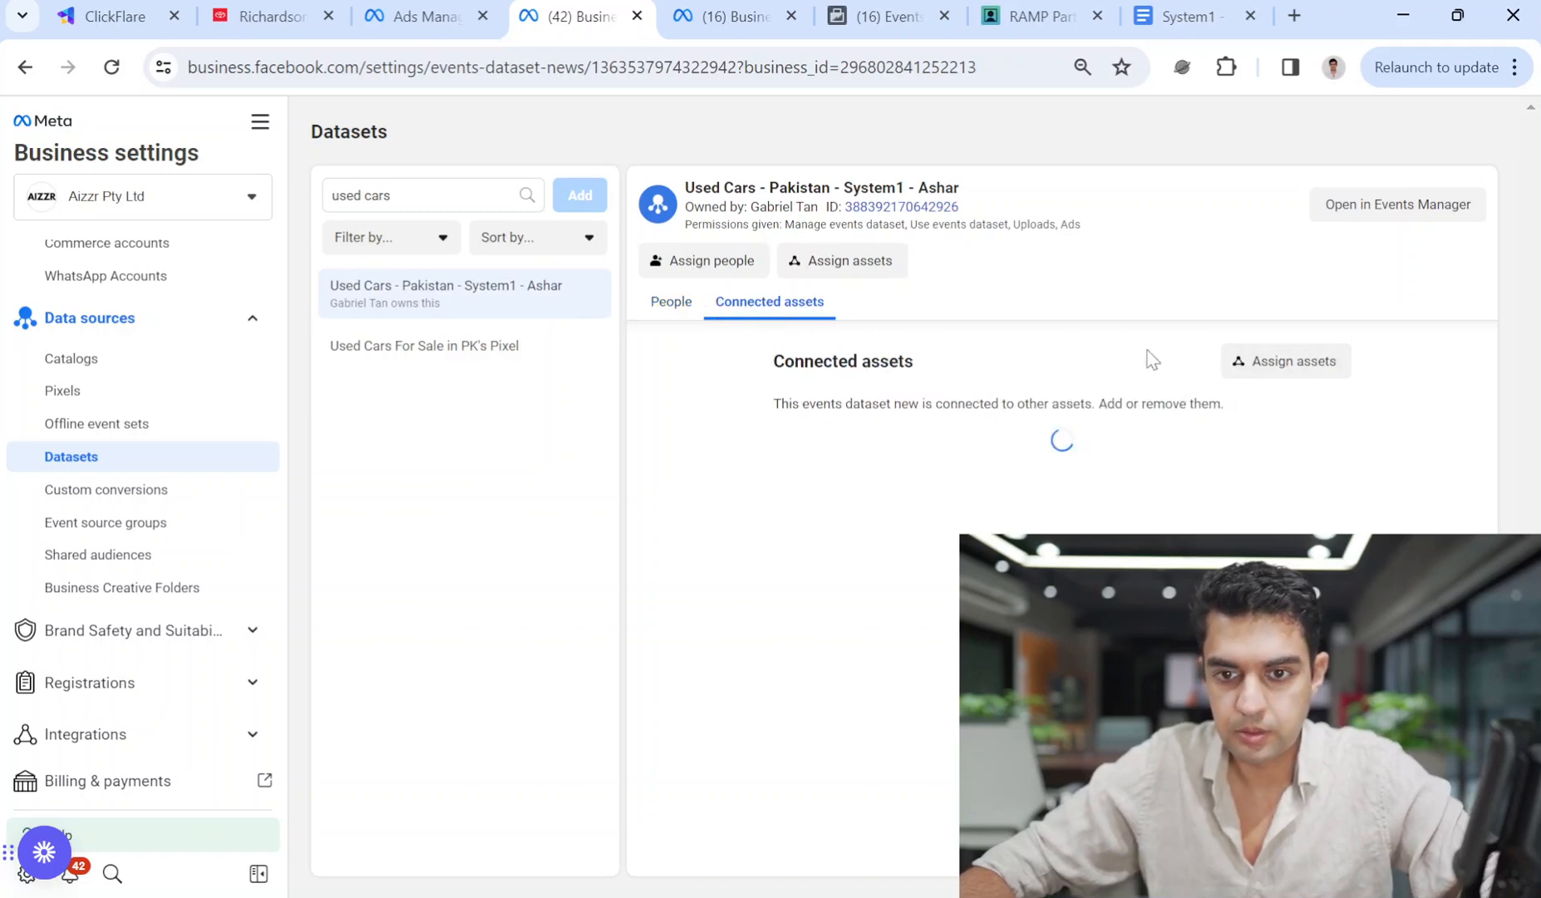
click(1298, 374)
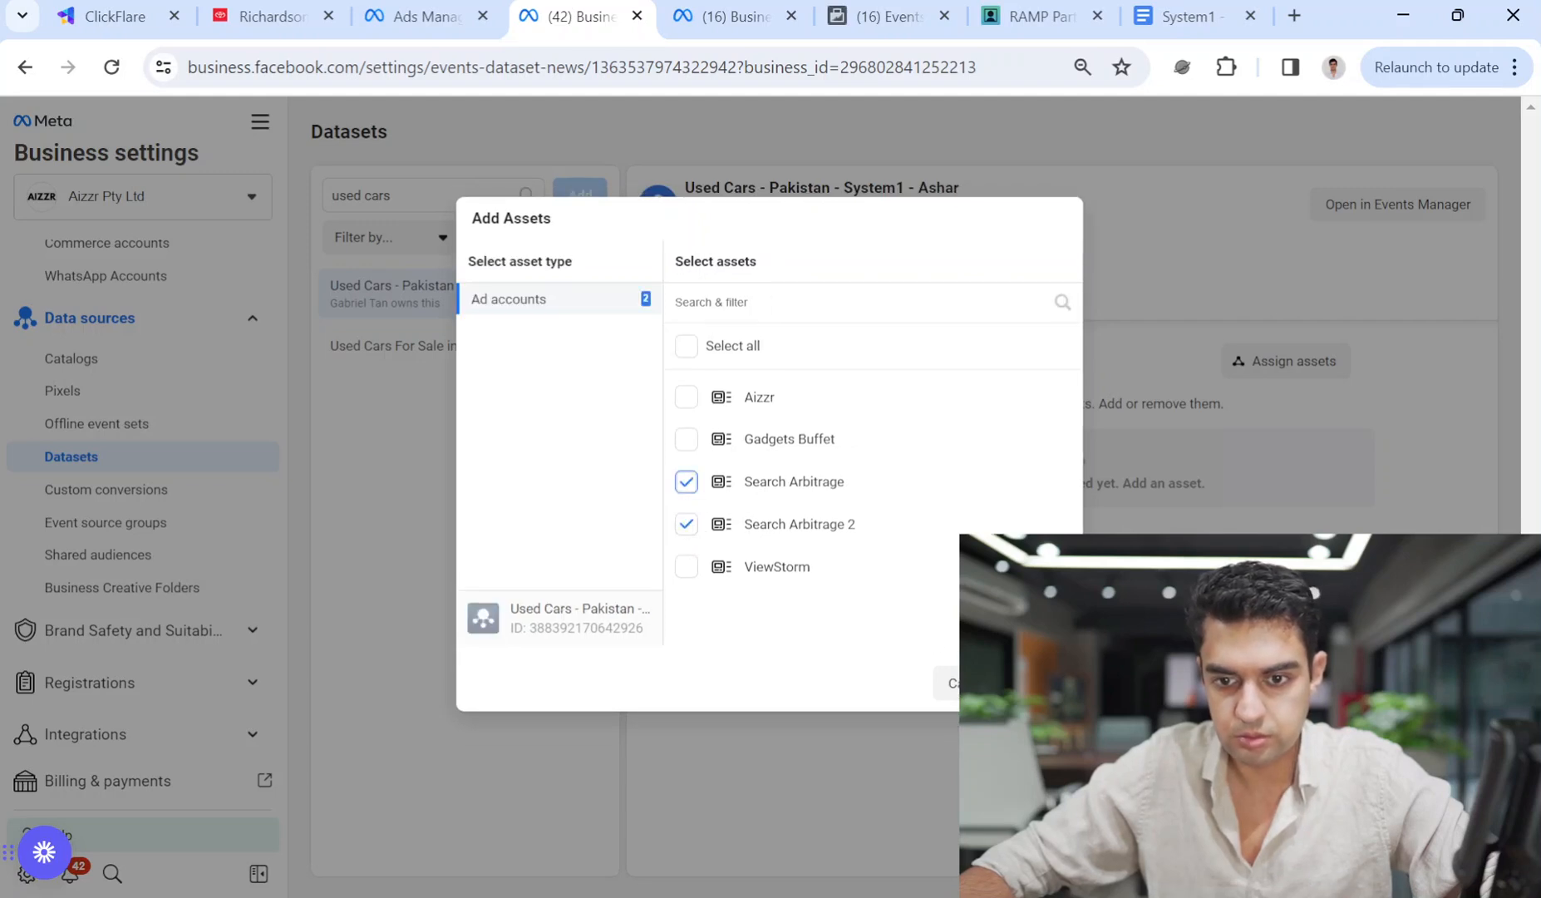
click(1039, 683)
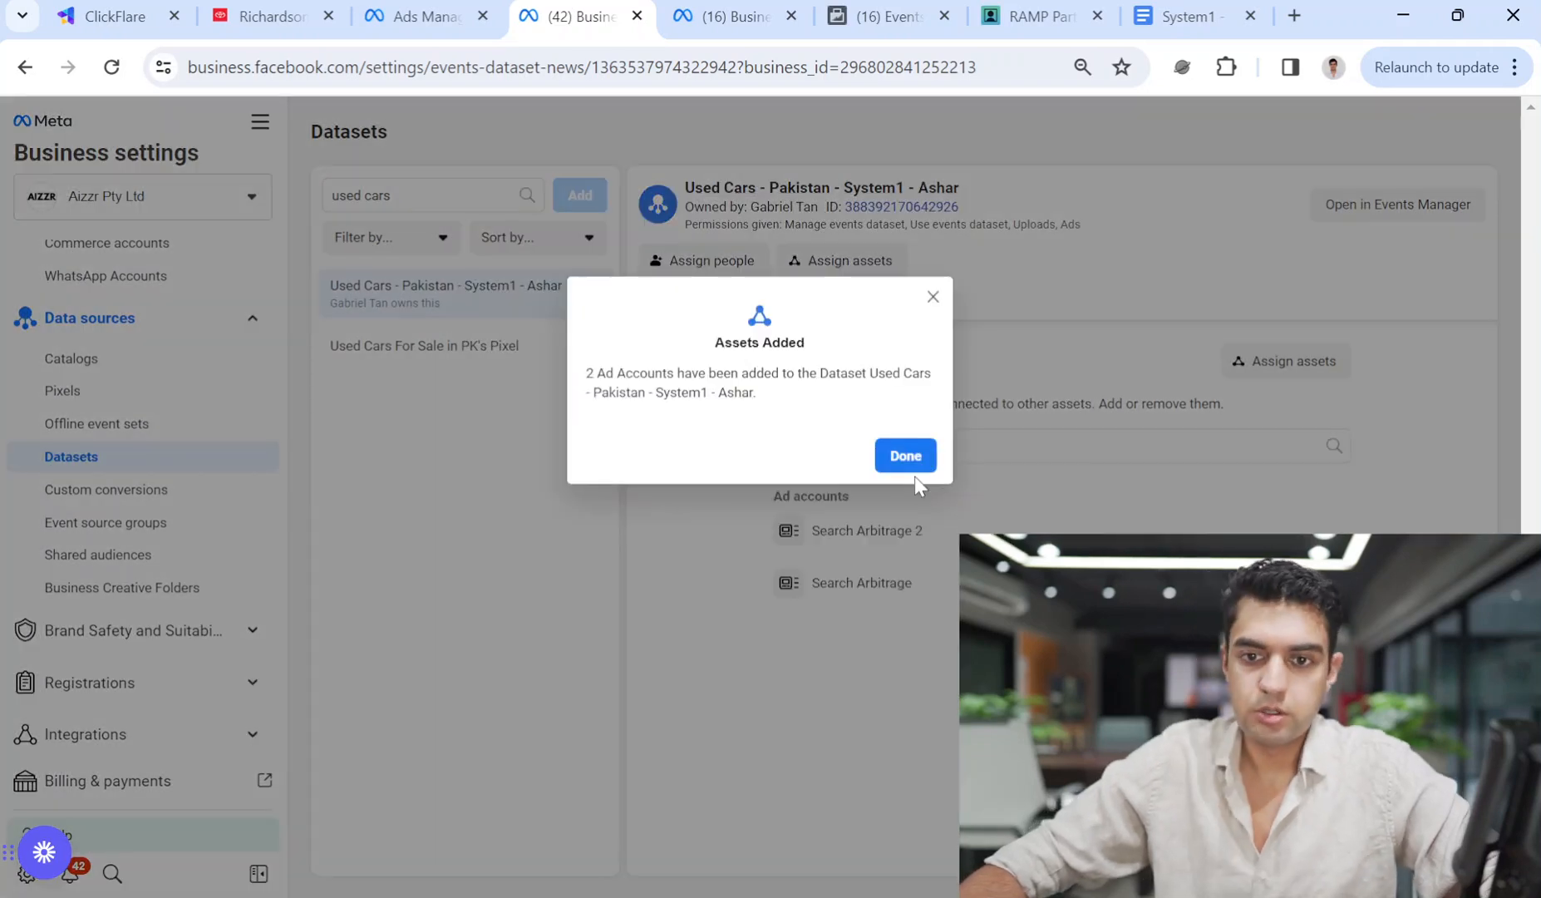
click(913, 475)
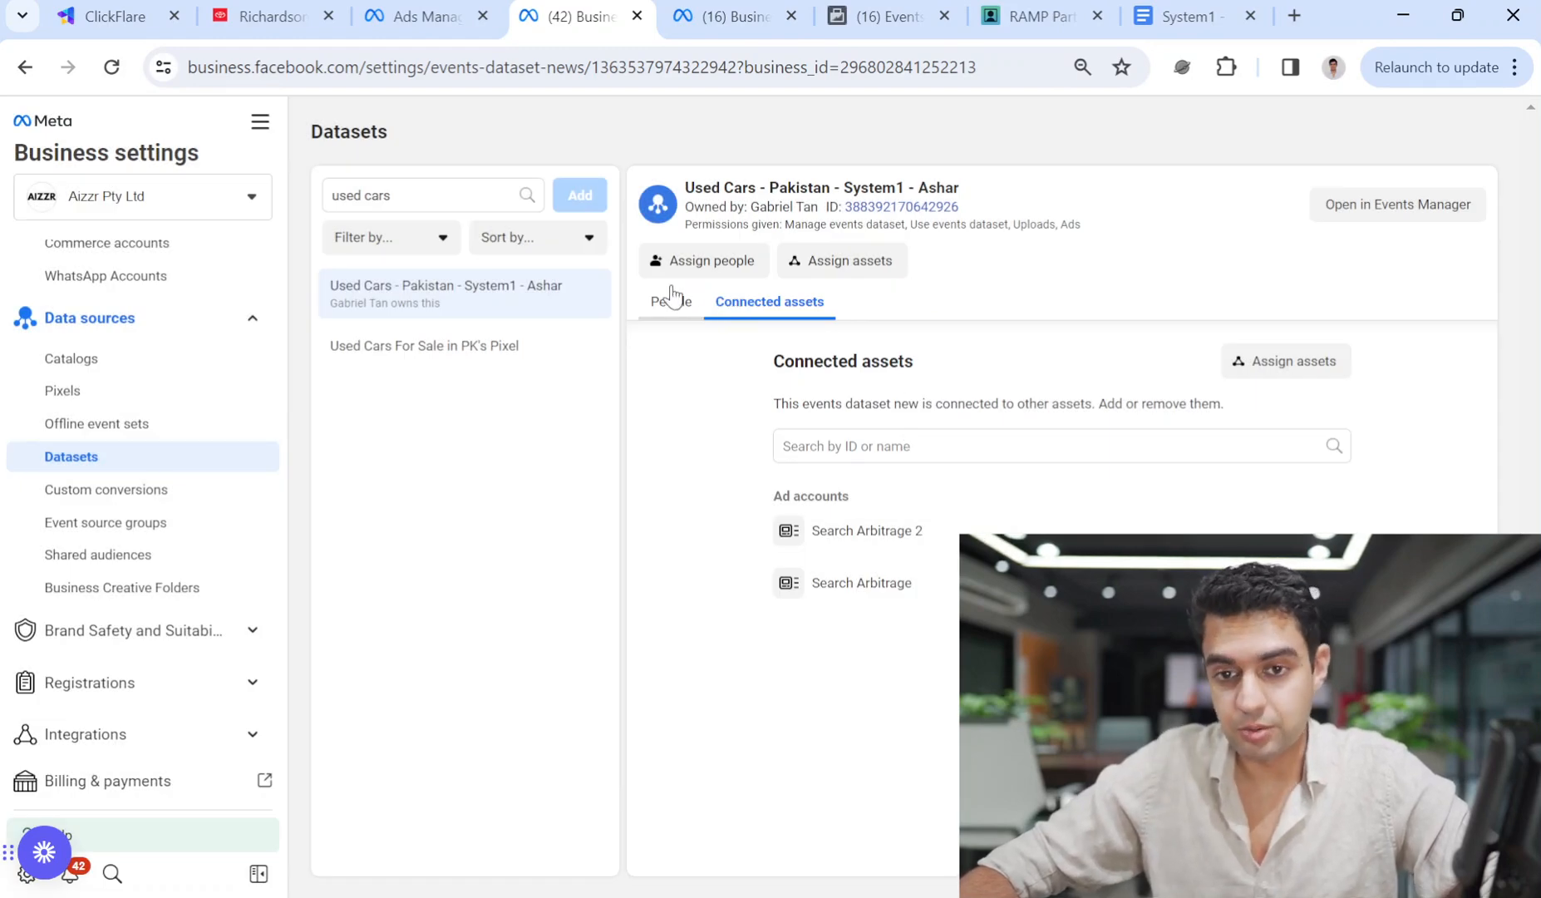
click(732, 15)
click(887, 14)
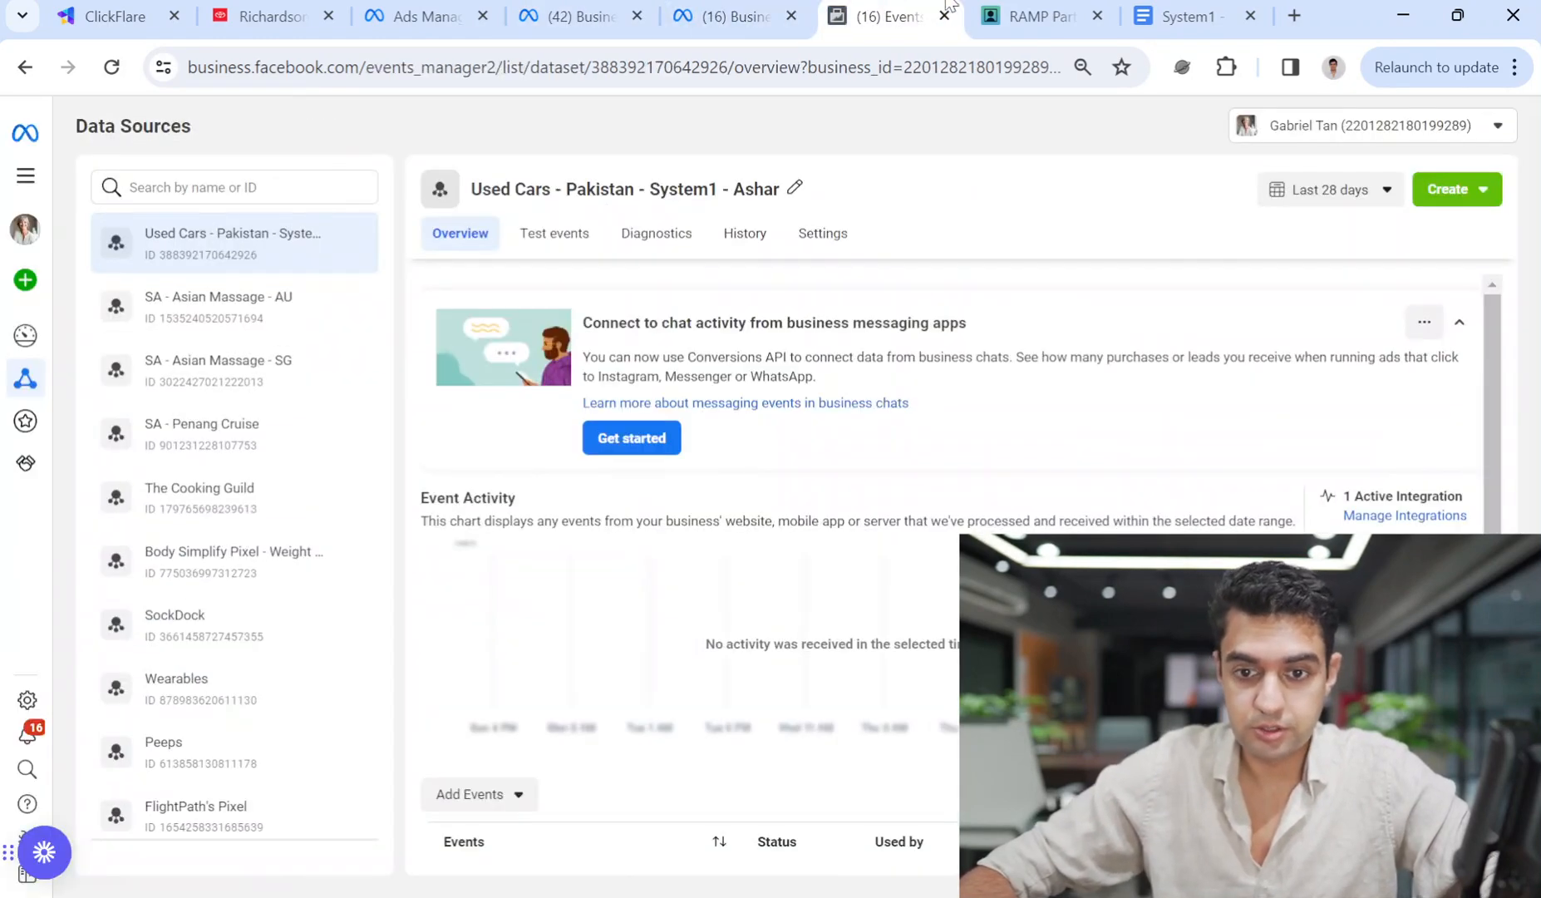
Search the ad set's pixel list for 'used car' again, then exit the campaign editor.
click(420, 16)
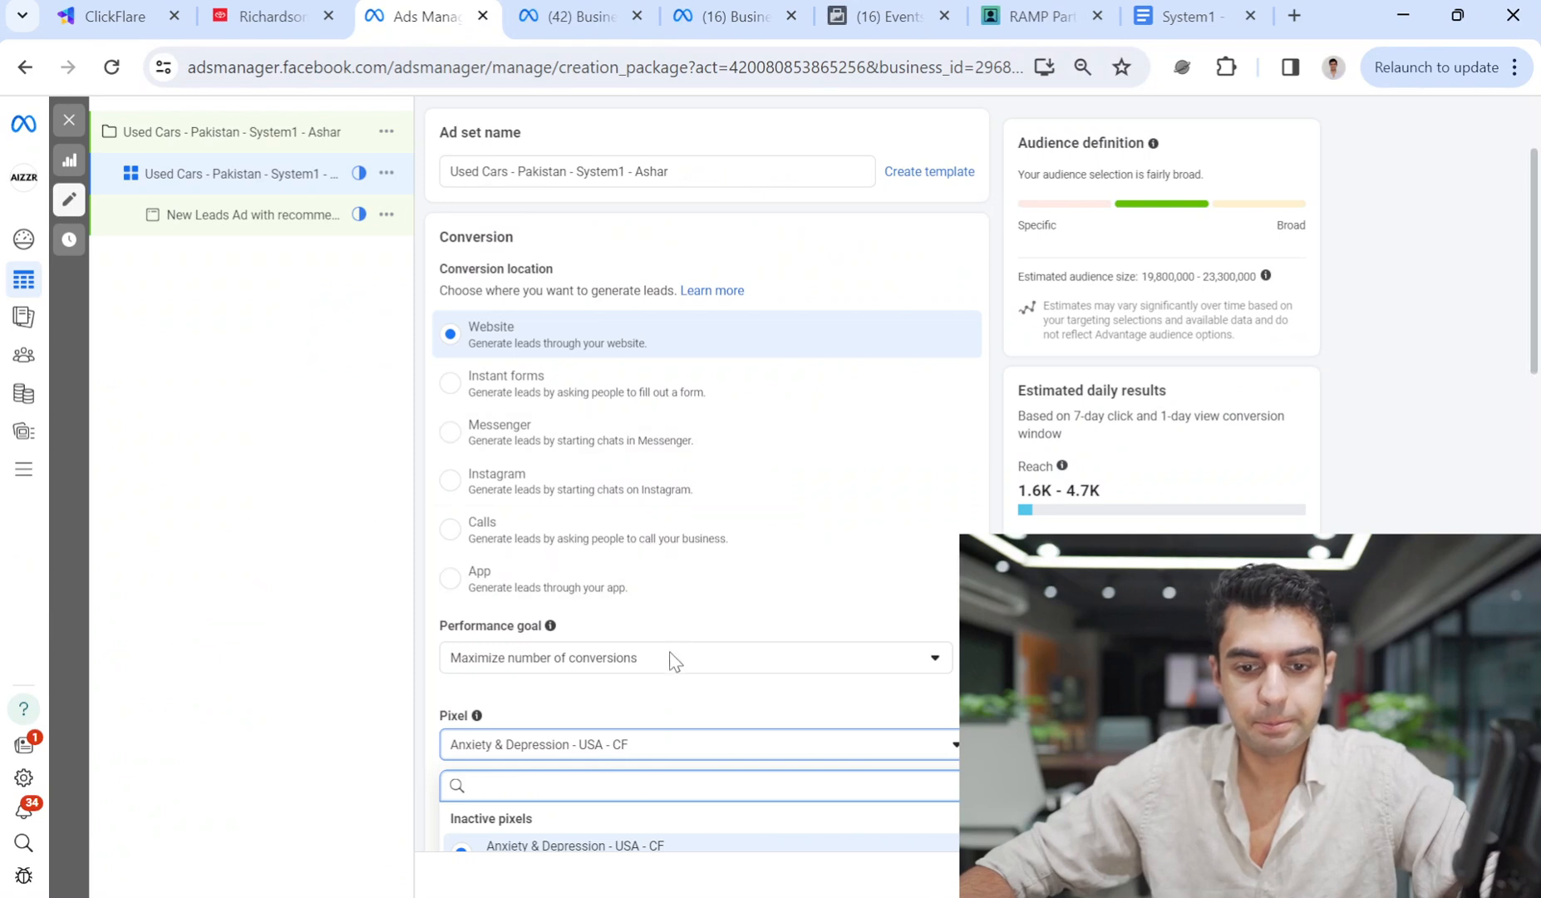
click(664, 753)
scroll(717, 720, down, 3)
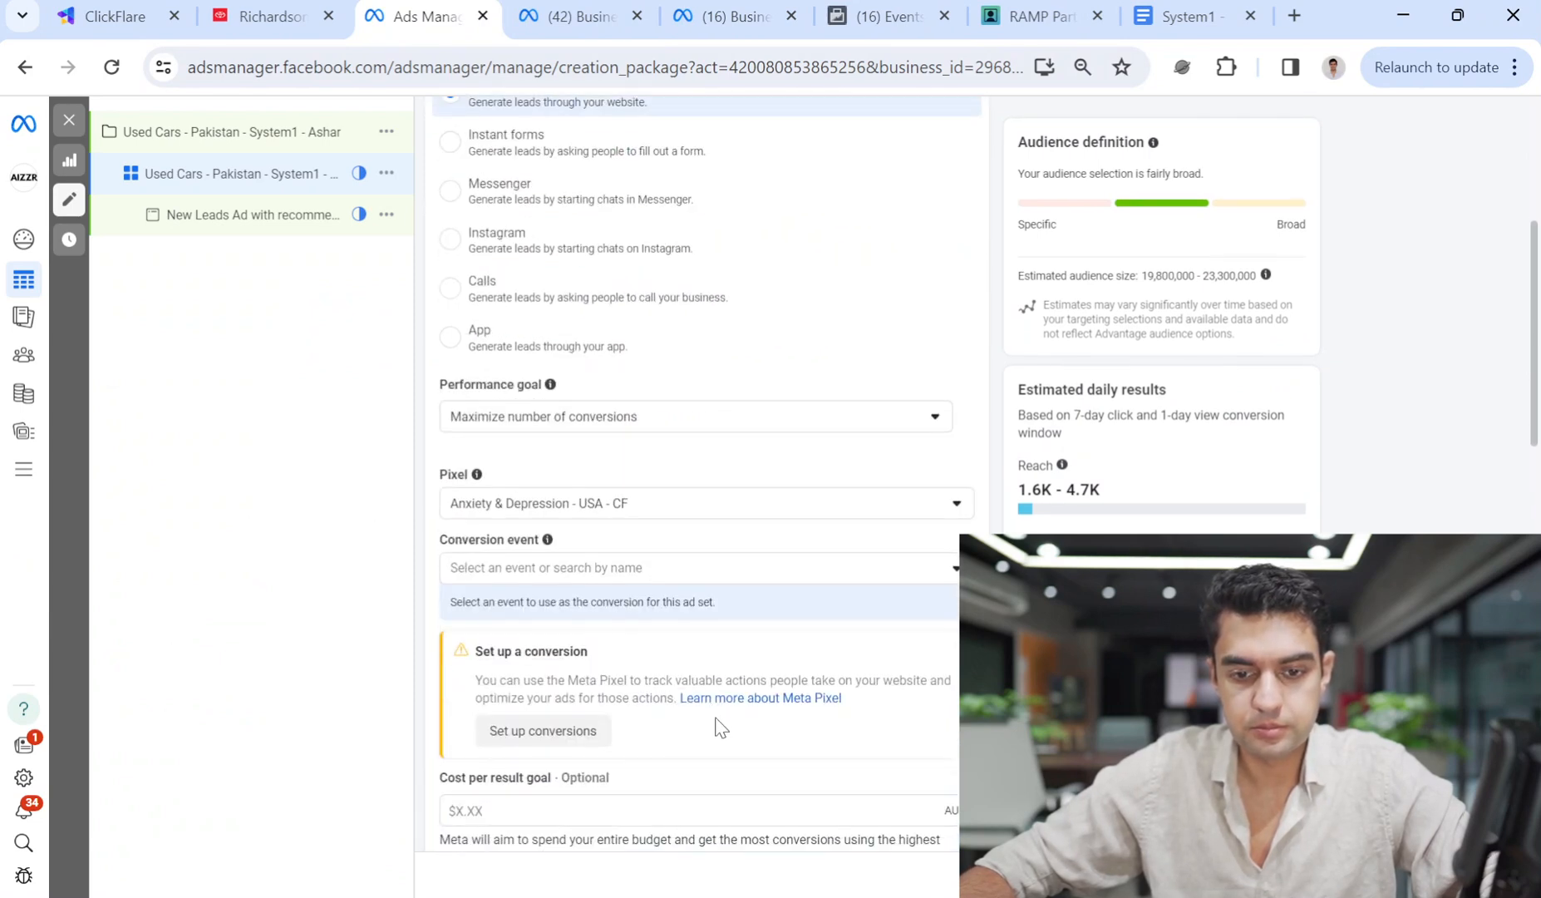
click(591, 513)
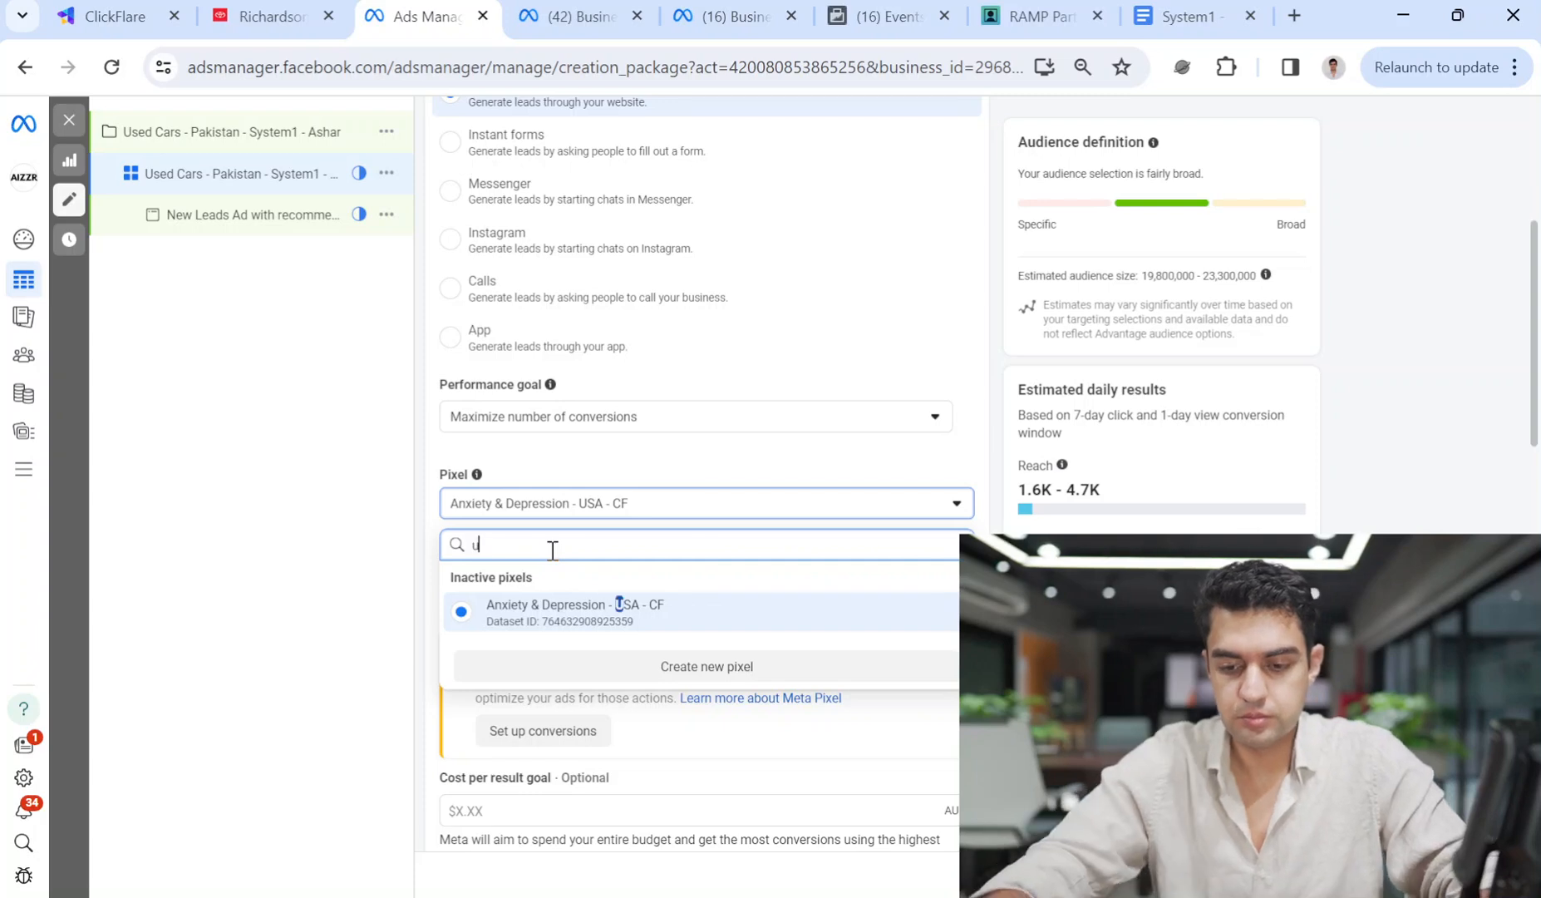
text(used cars)
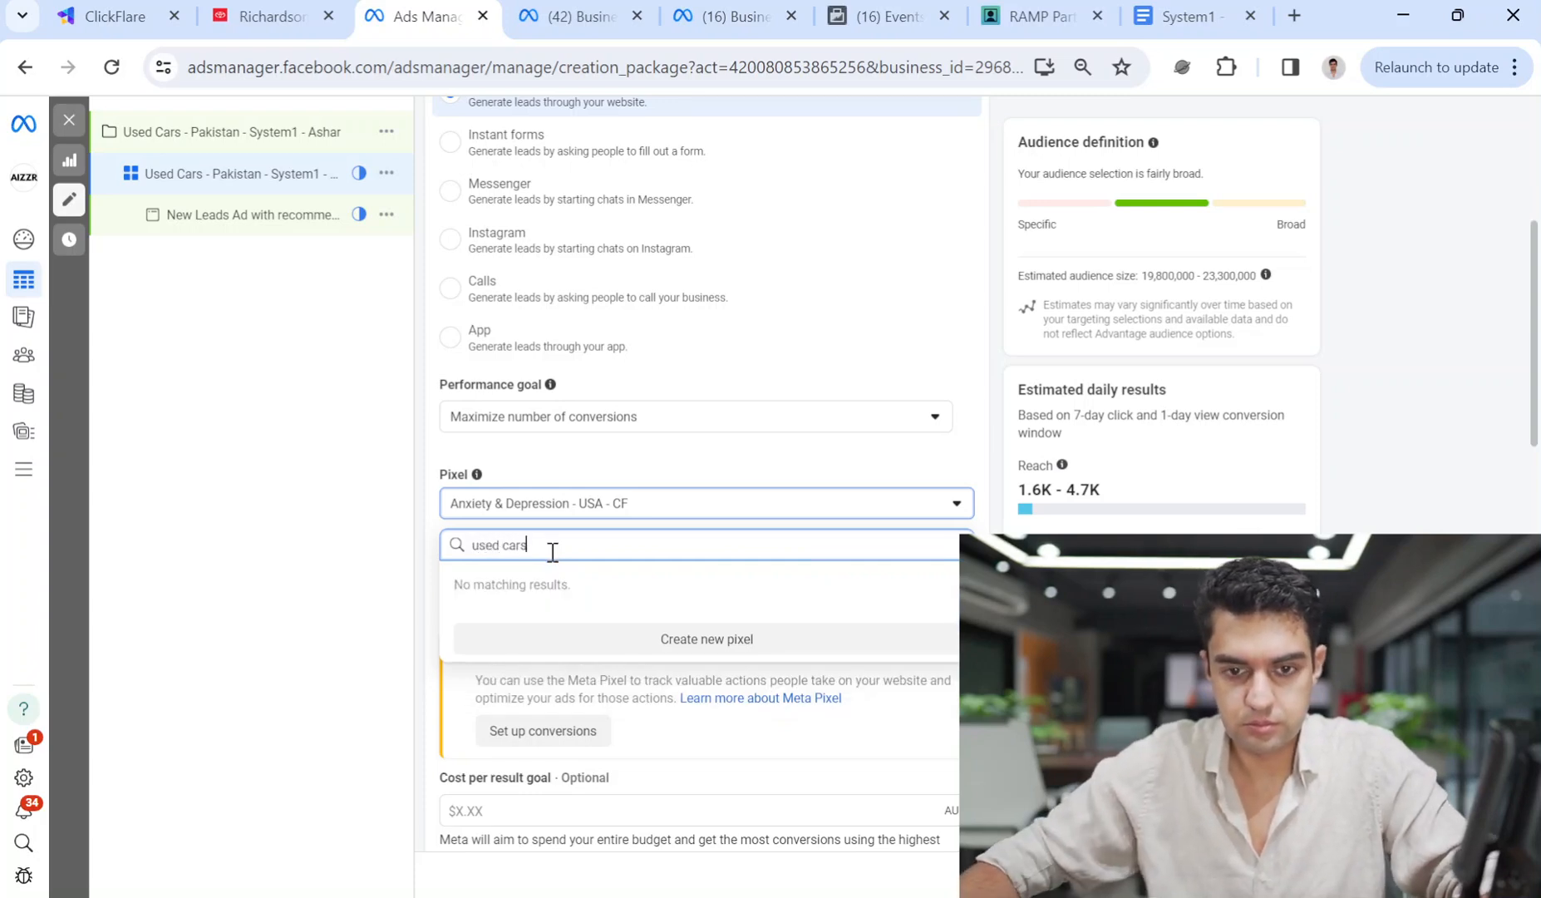
click(232, 132)
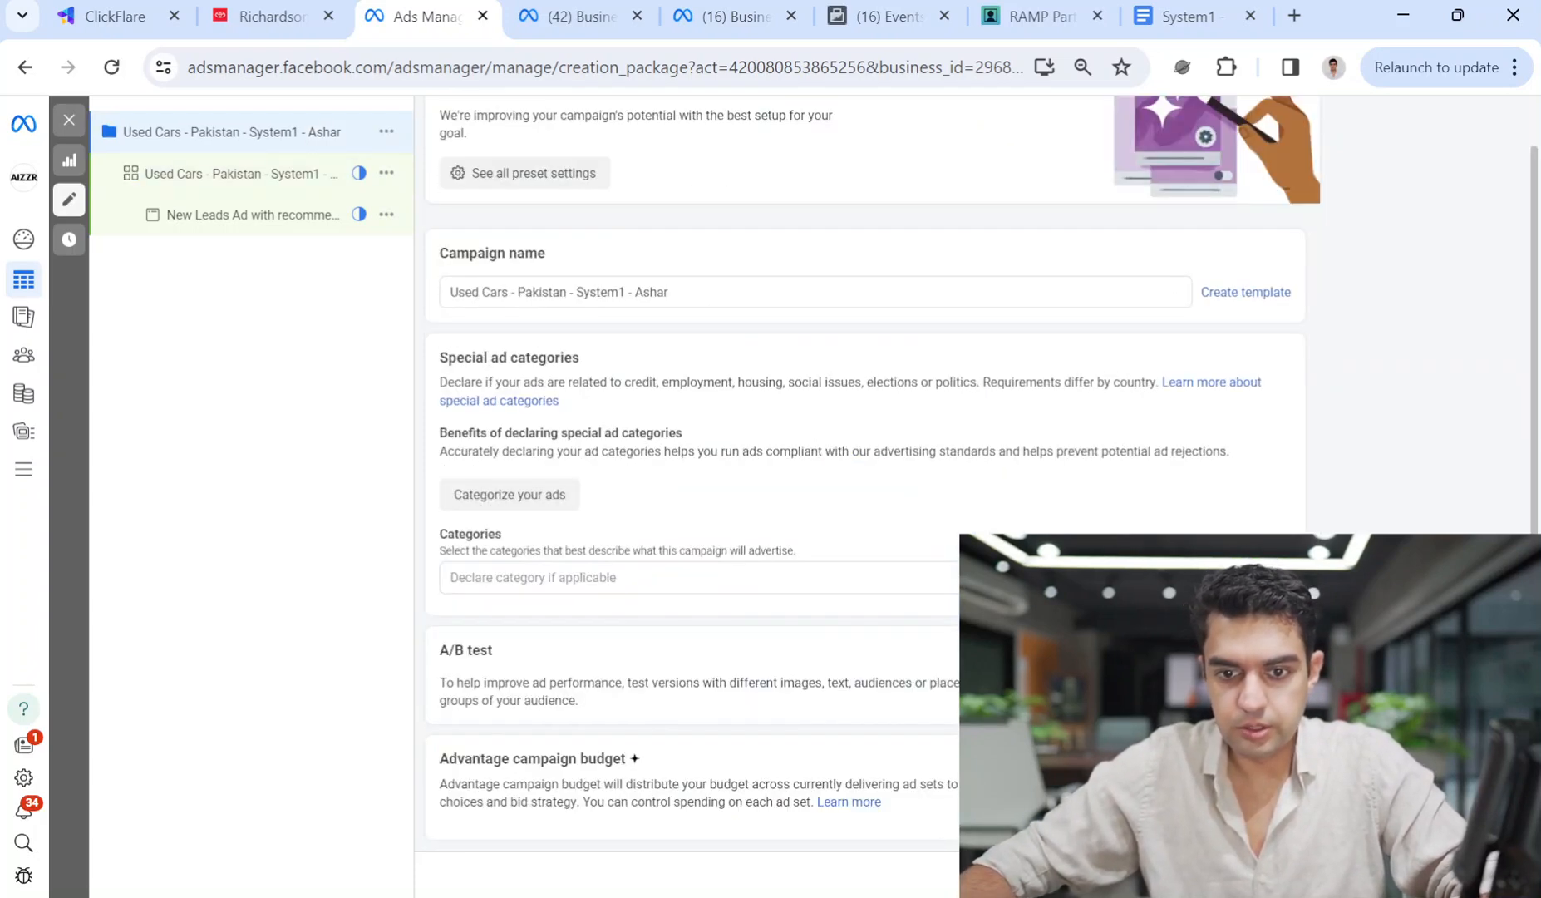
click(71, 125)
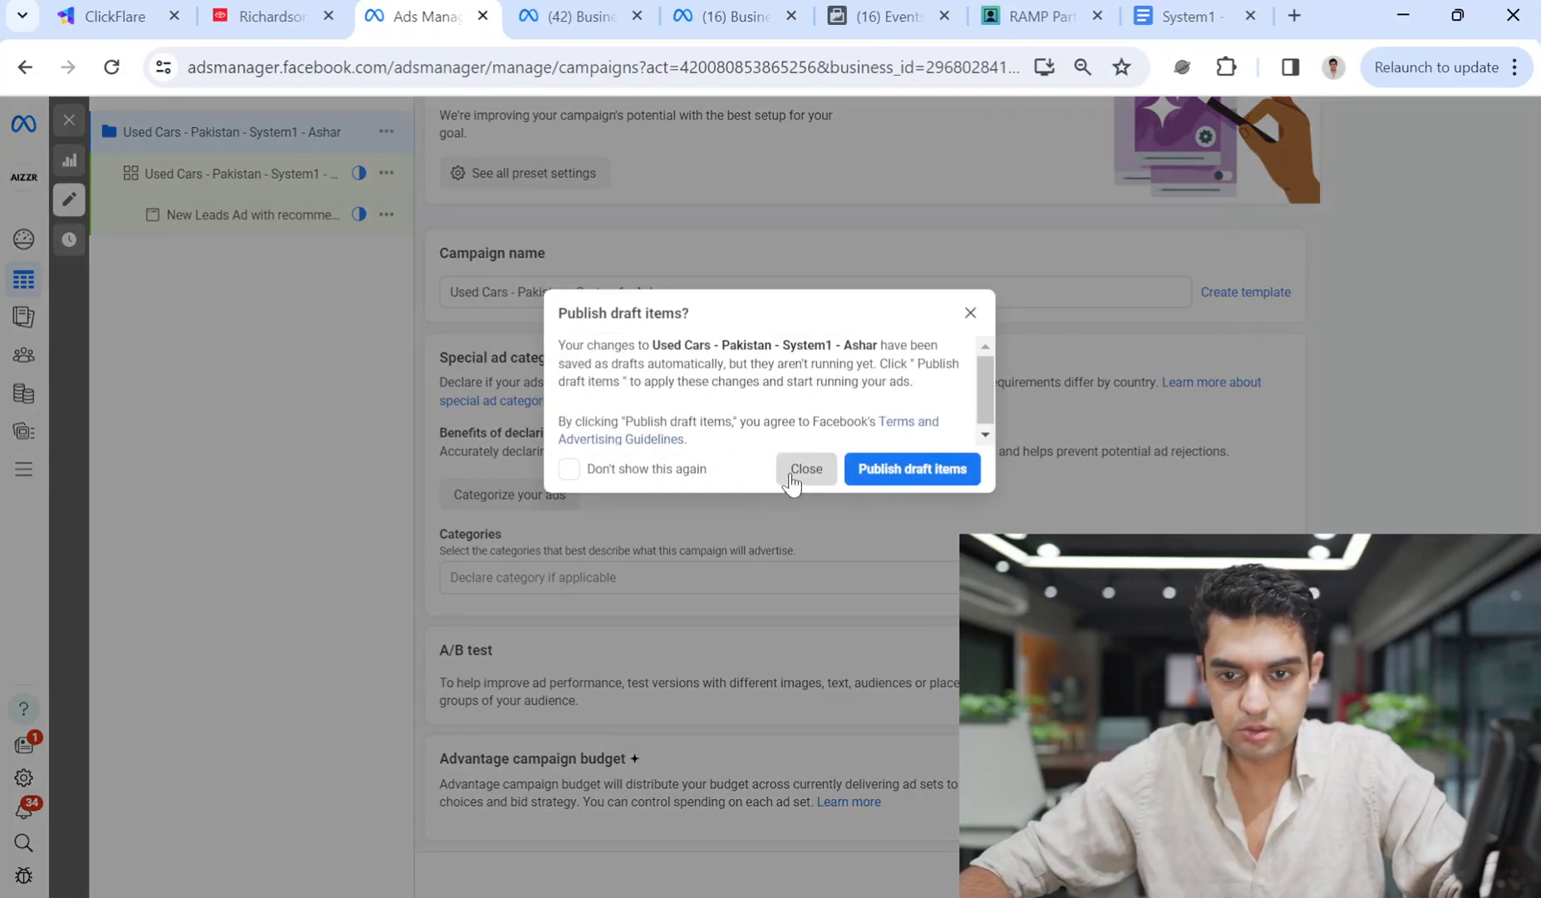
Decline publishing, discard the Used Cars campaign drafts, and reload the campaigns page.
click(791, 478)
click(1243, 130)
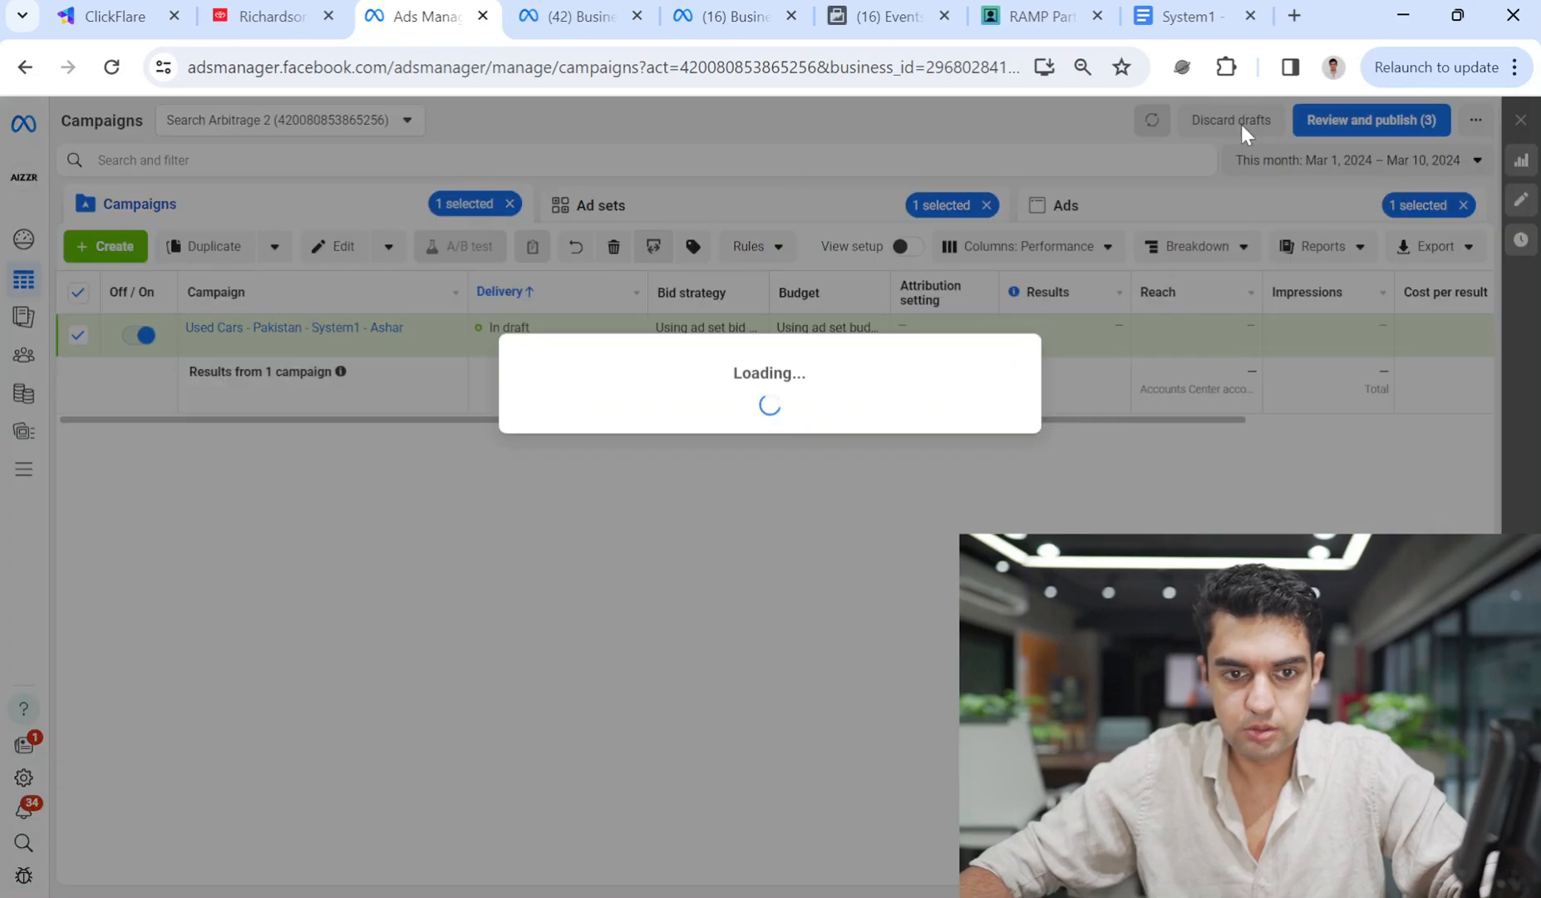
click(899, 434)
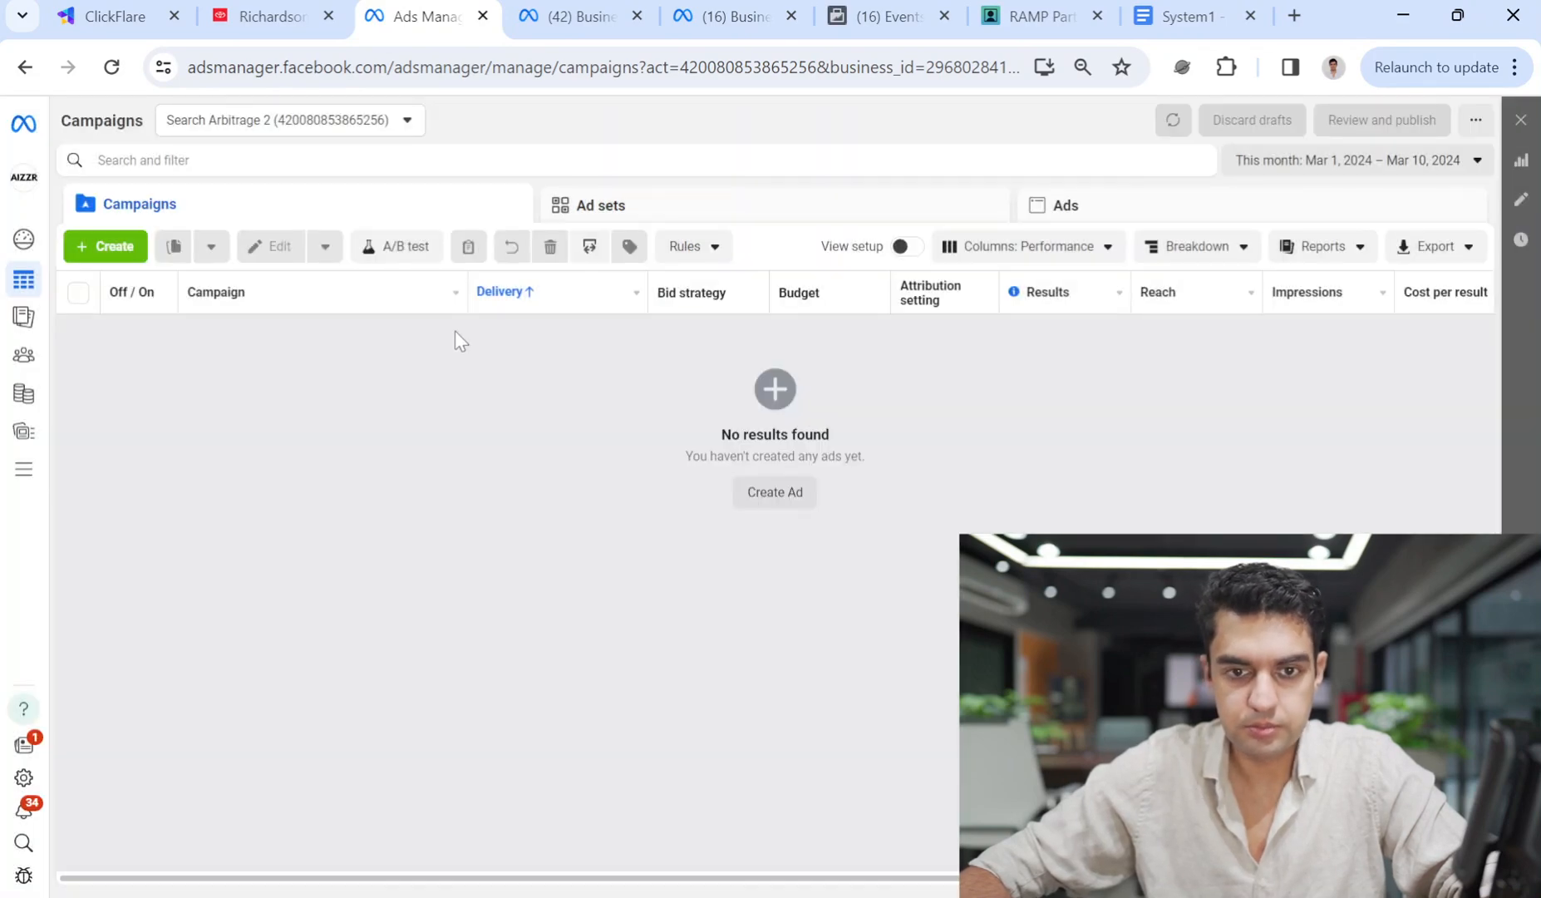
click(112, 66)
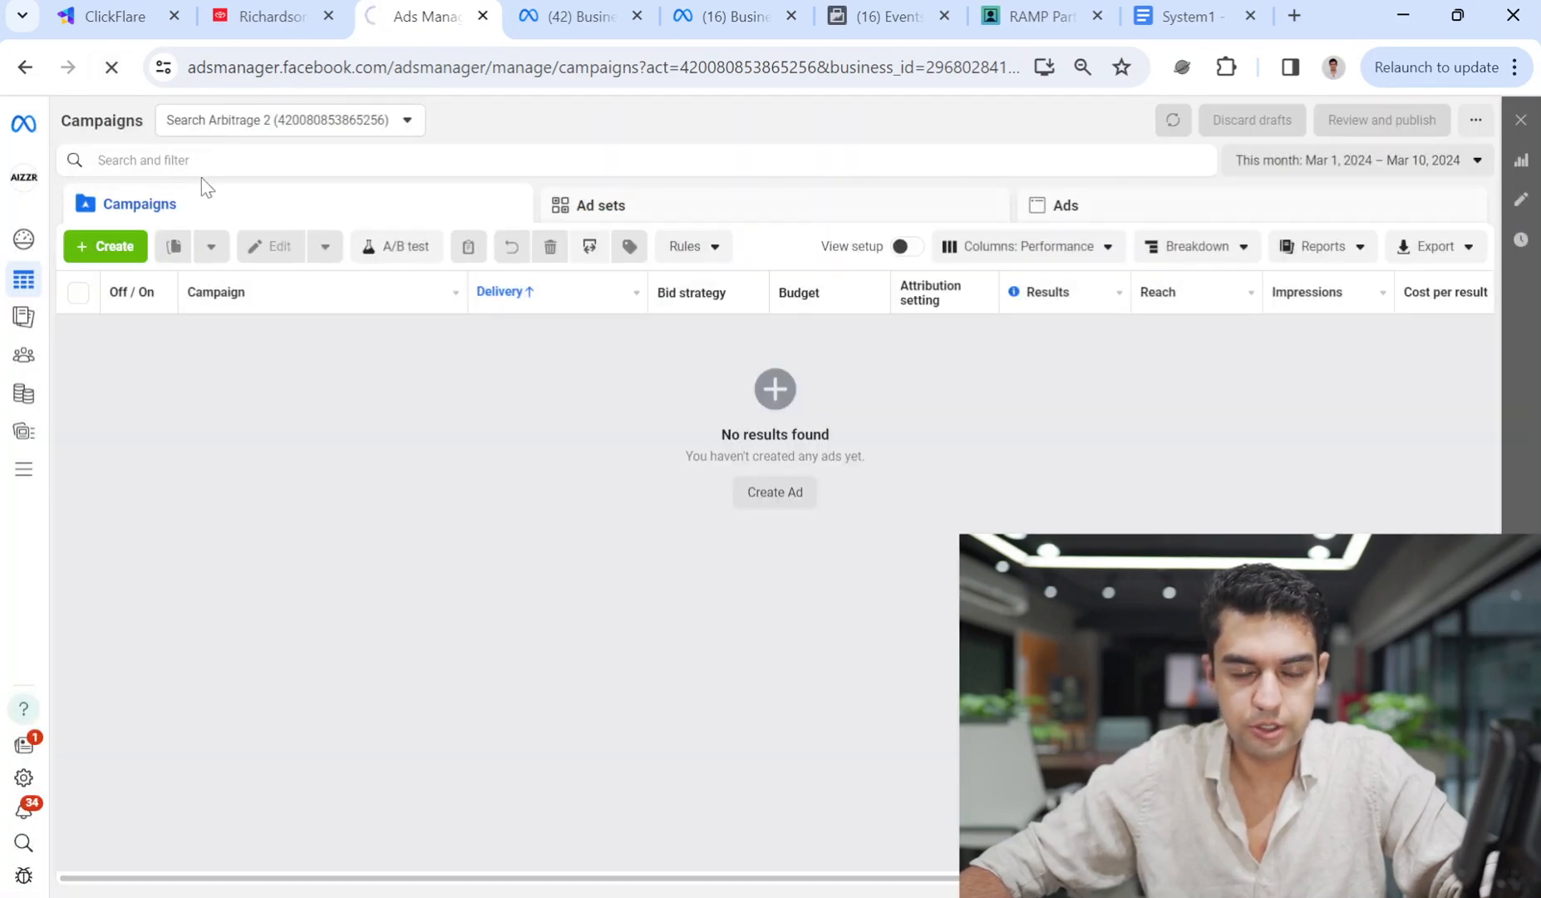
Close the dealership website tab and start creating a new campaign.
click(315, 16)
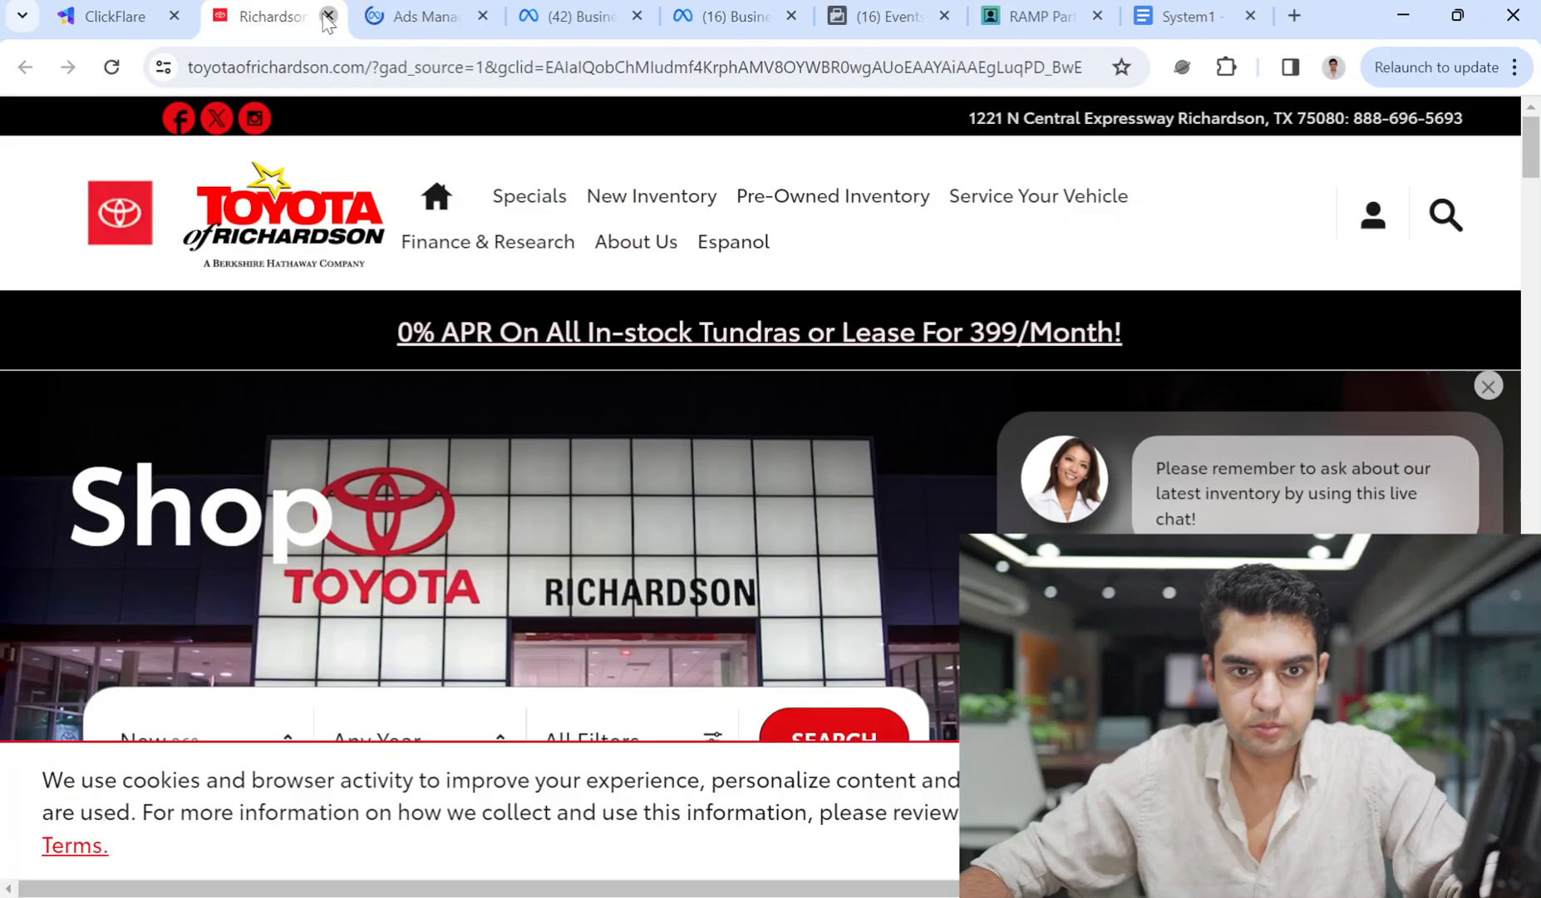
click(328, 16)
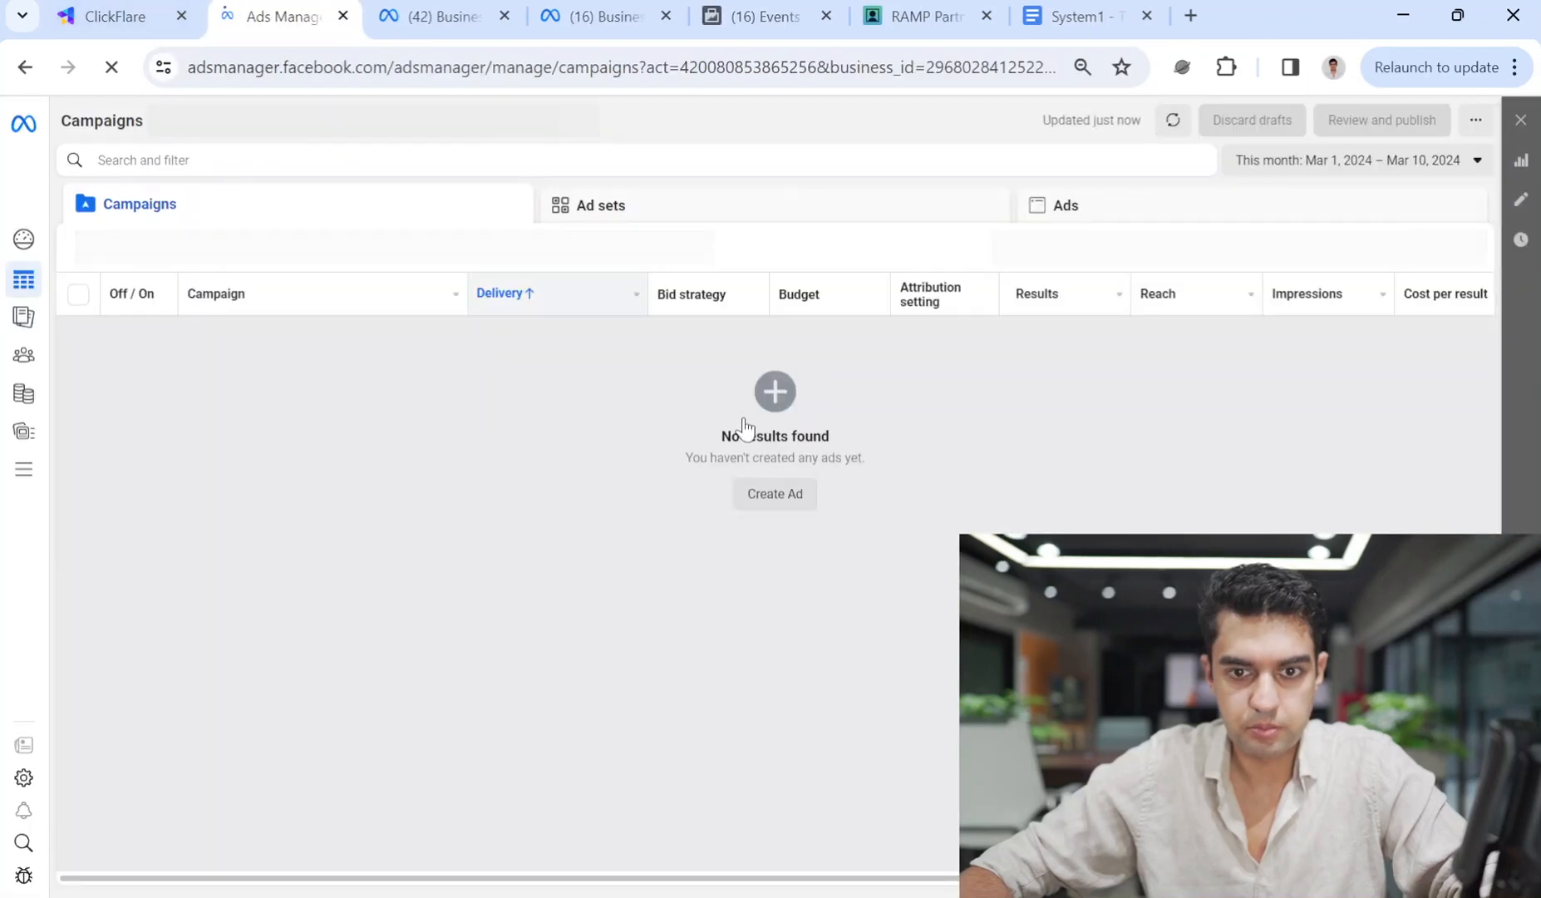
click(800, 496)
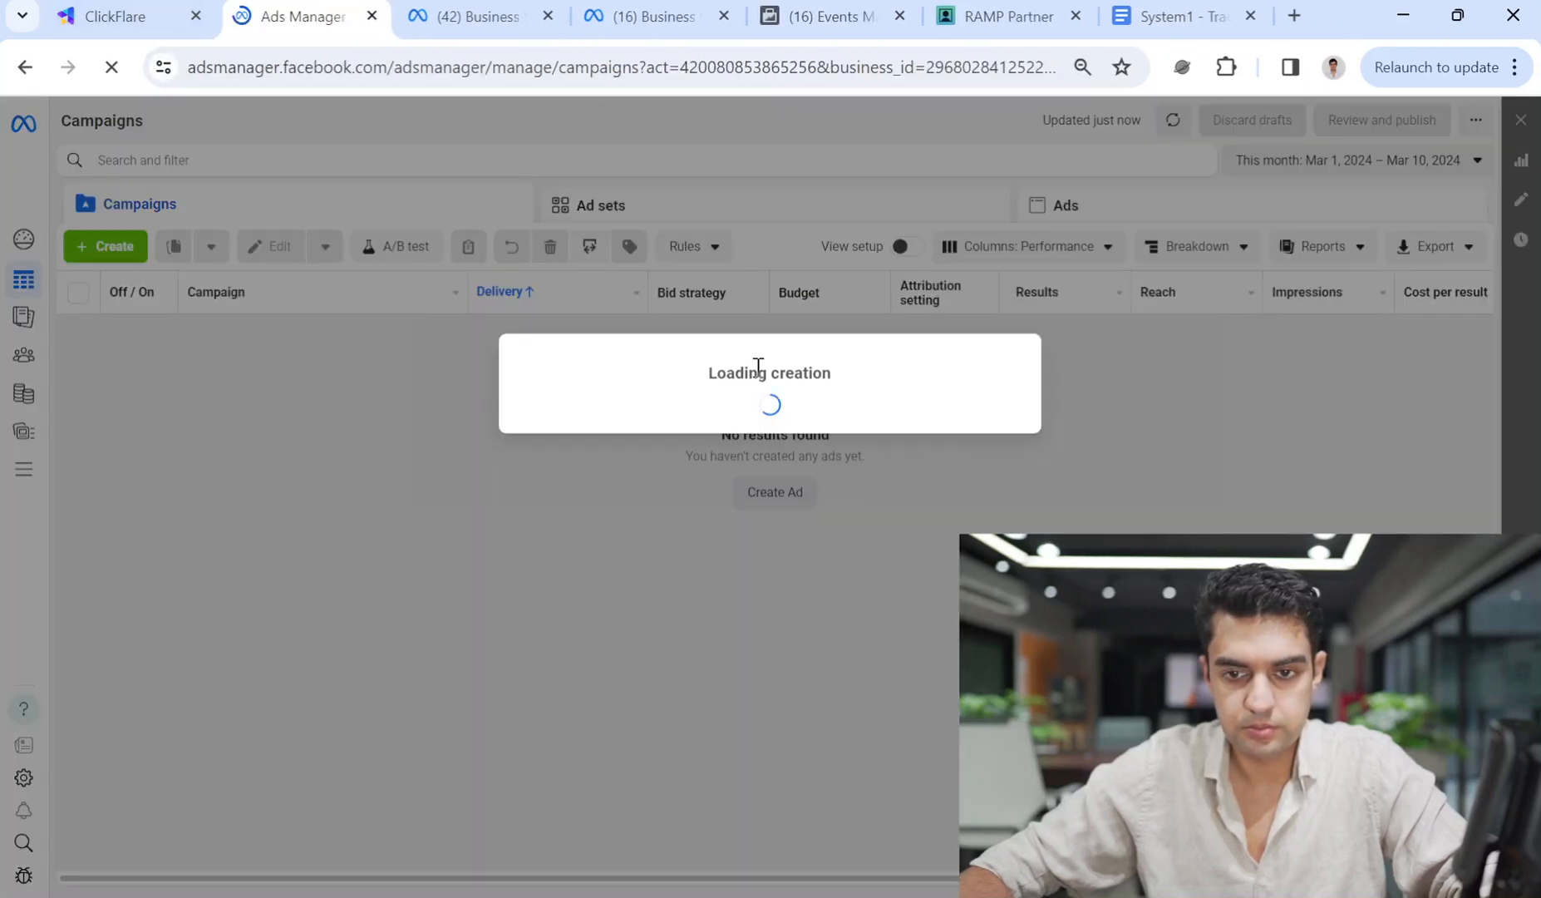
Start a Leads campaign and paste Used Cars - Pakistan - System1 as the campaign name.
click(615, 492)
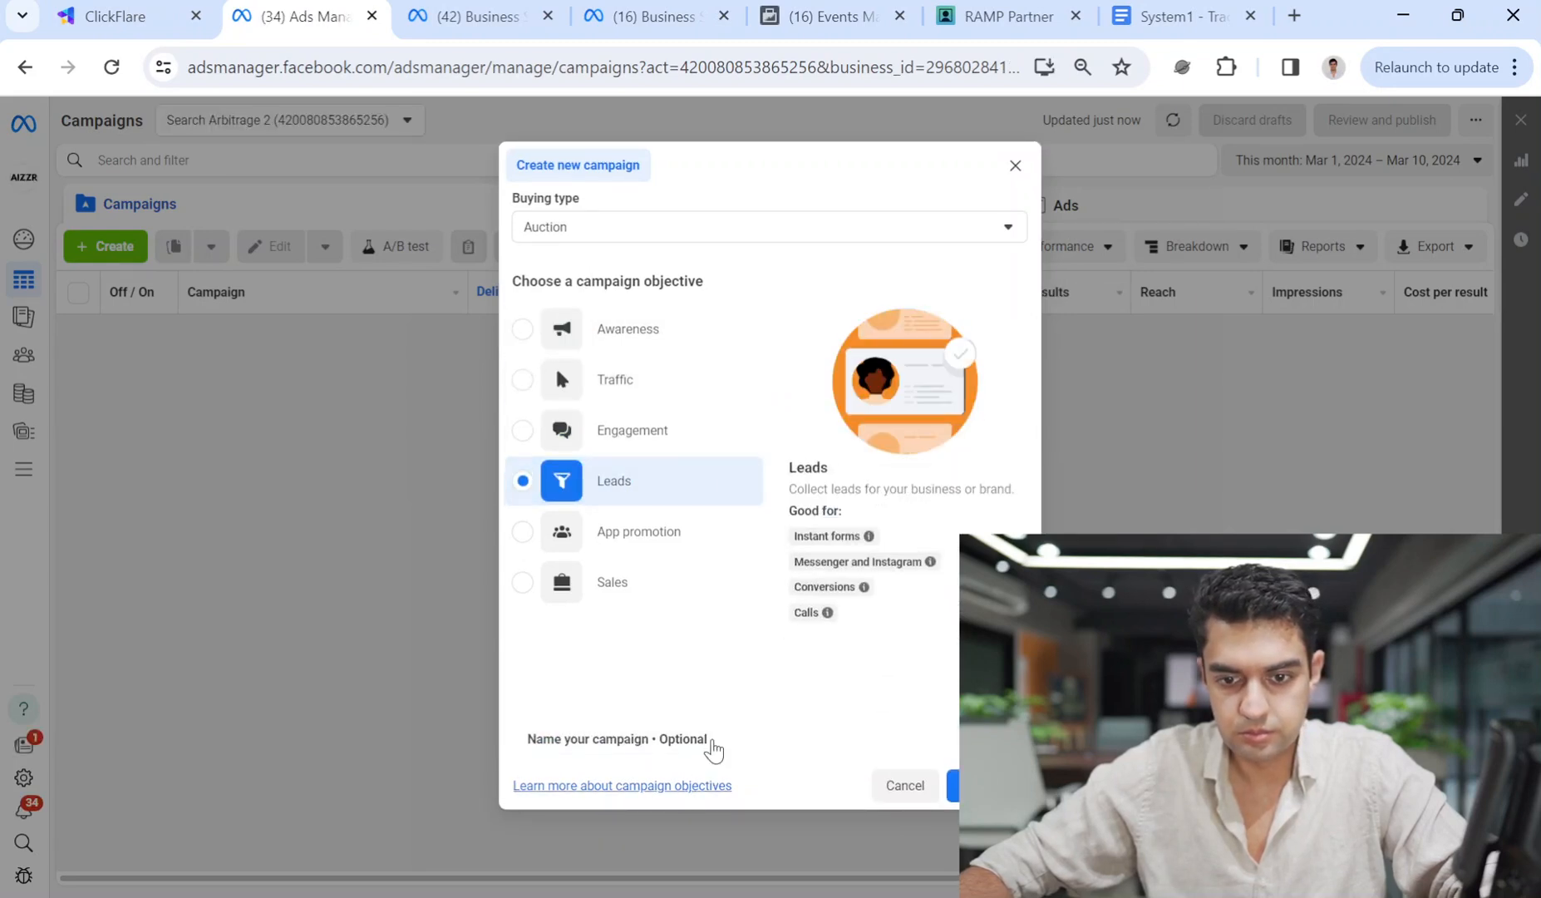
click(981, 784)
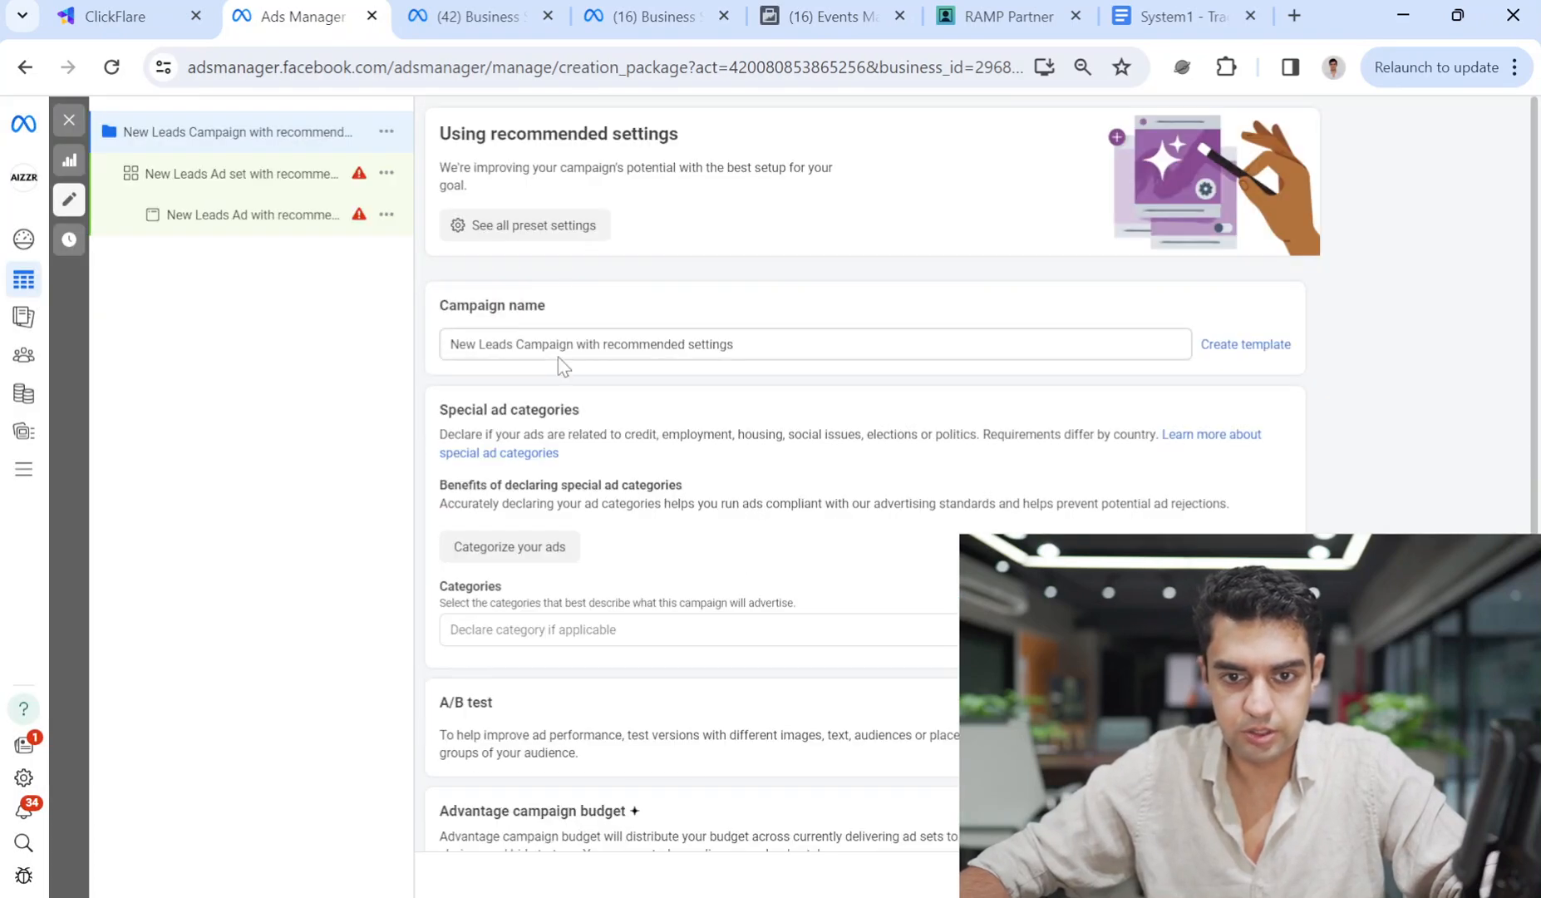
triple_click(558, 343)
text(Used Cars - Pakistan - System1 - Ashar)
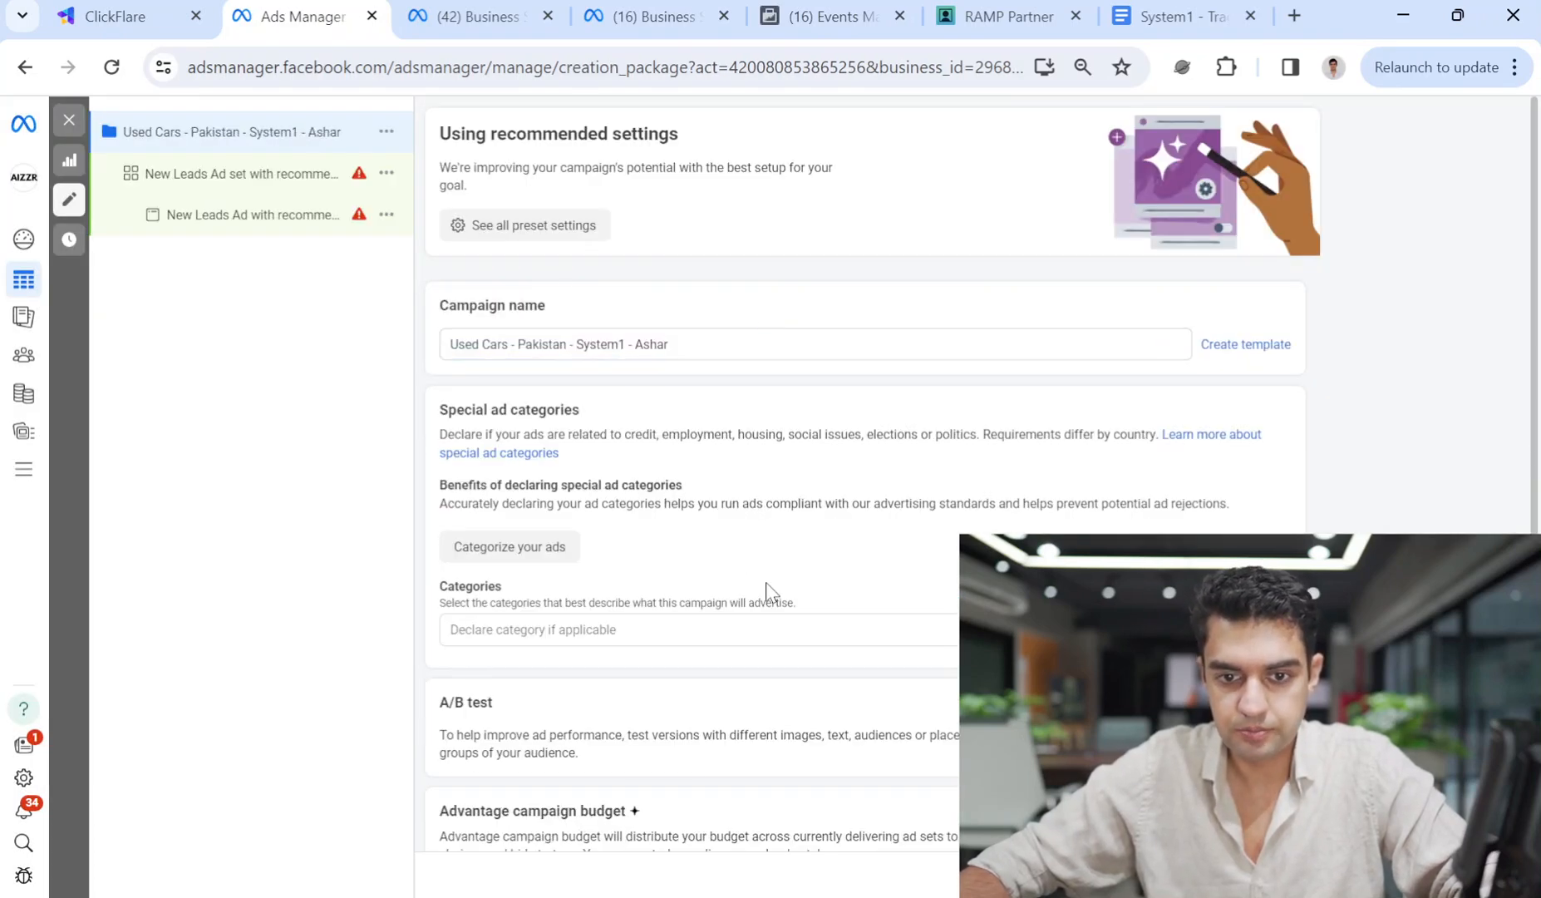
scroll(778, 557, down, 1)
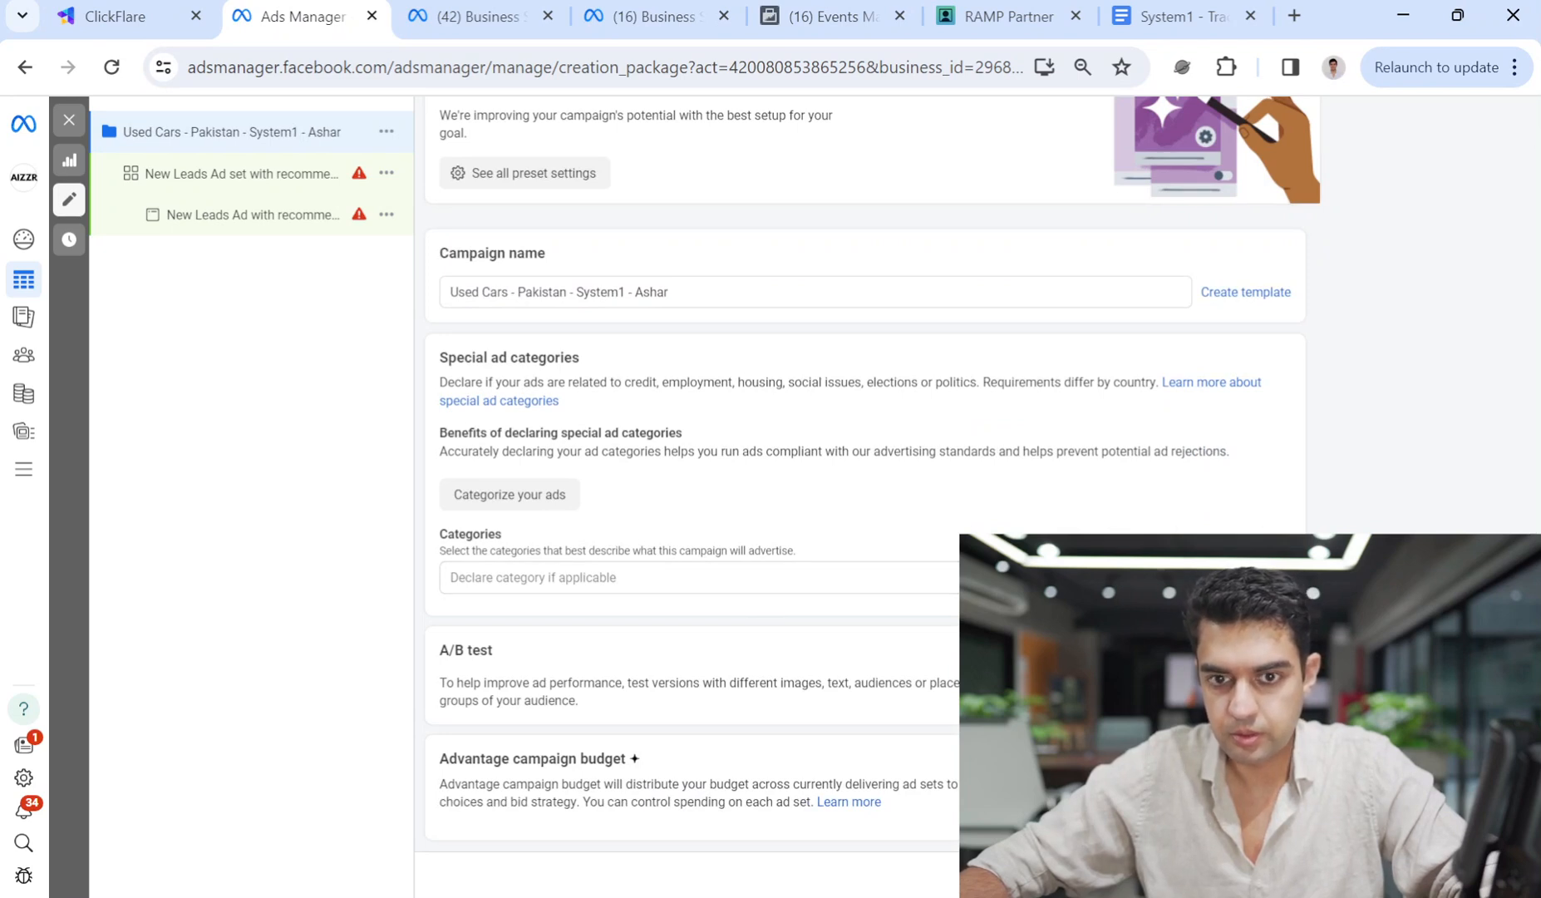
Paste the same Used Cars - Pakistan - System1 name as the ad set name.
click(588, 289)
key(ctrl+a)
text(Used Cars - Pakistan - System1 - Ashar)
Track website conversions with the Used Cars - Pakistan - System1 pixel and the Subscribe event.
click(549, 471)
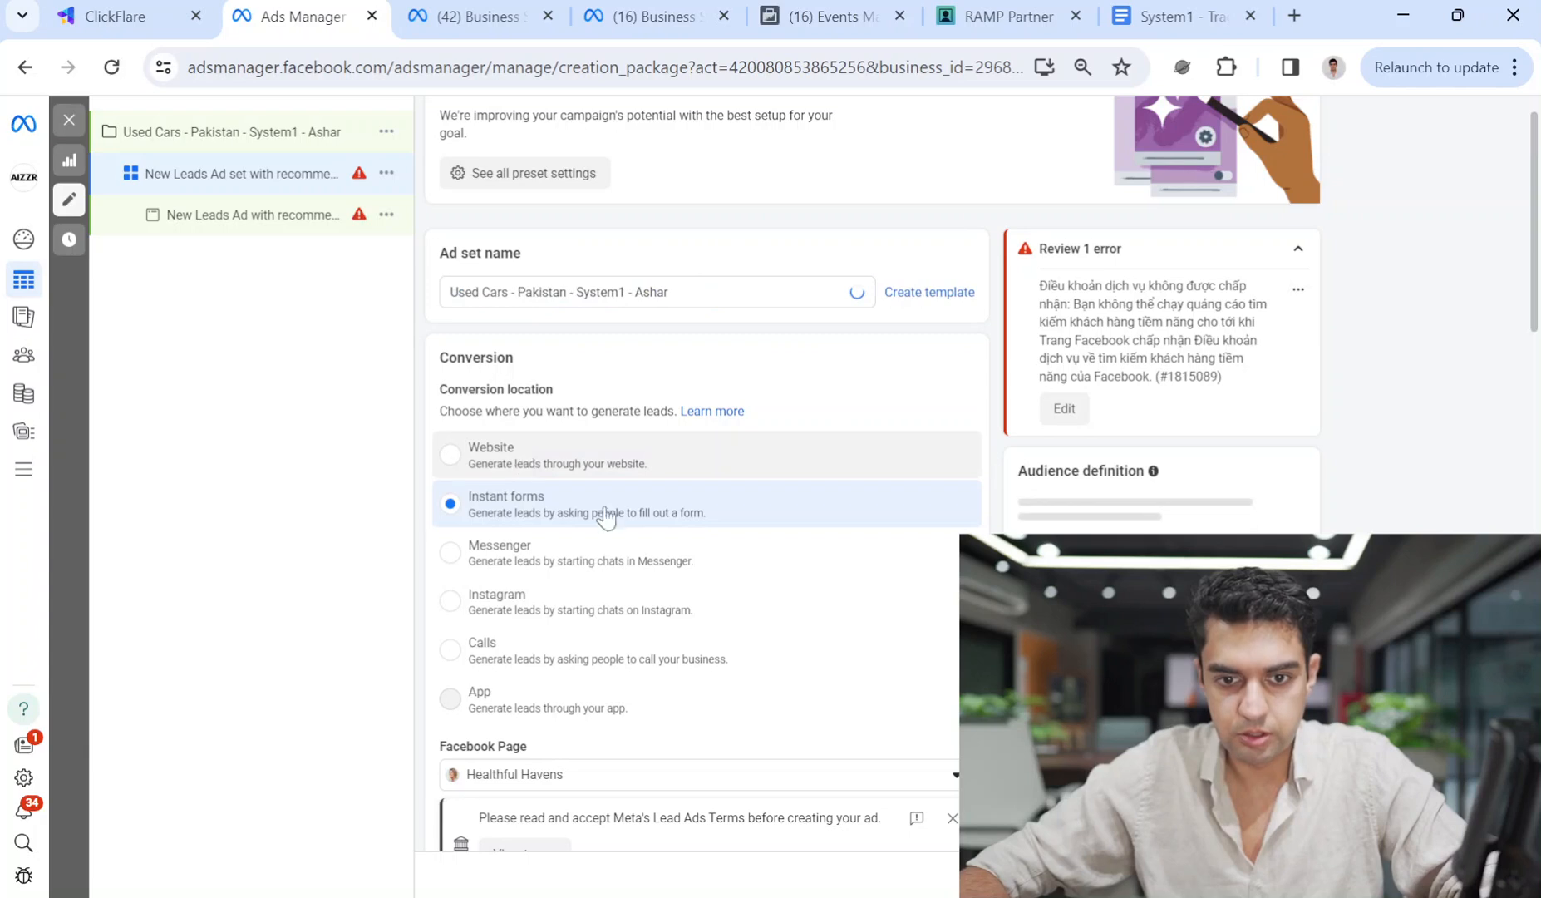
scroll(654, 571, down, 1)
scroll(659, 580, down, 3)
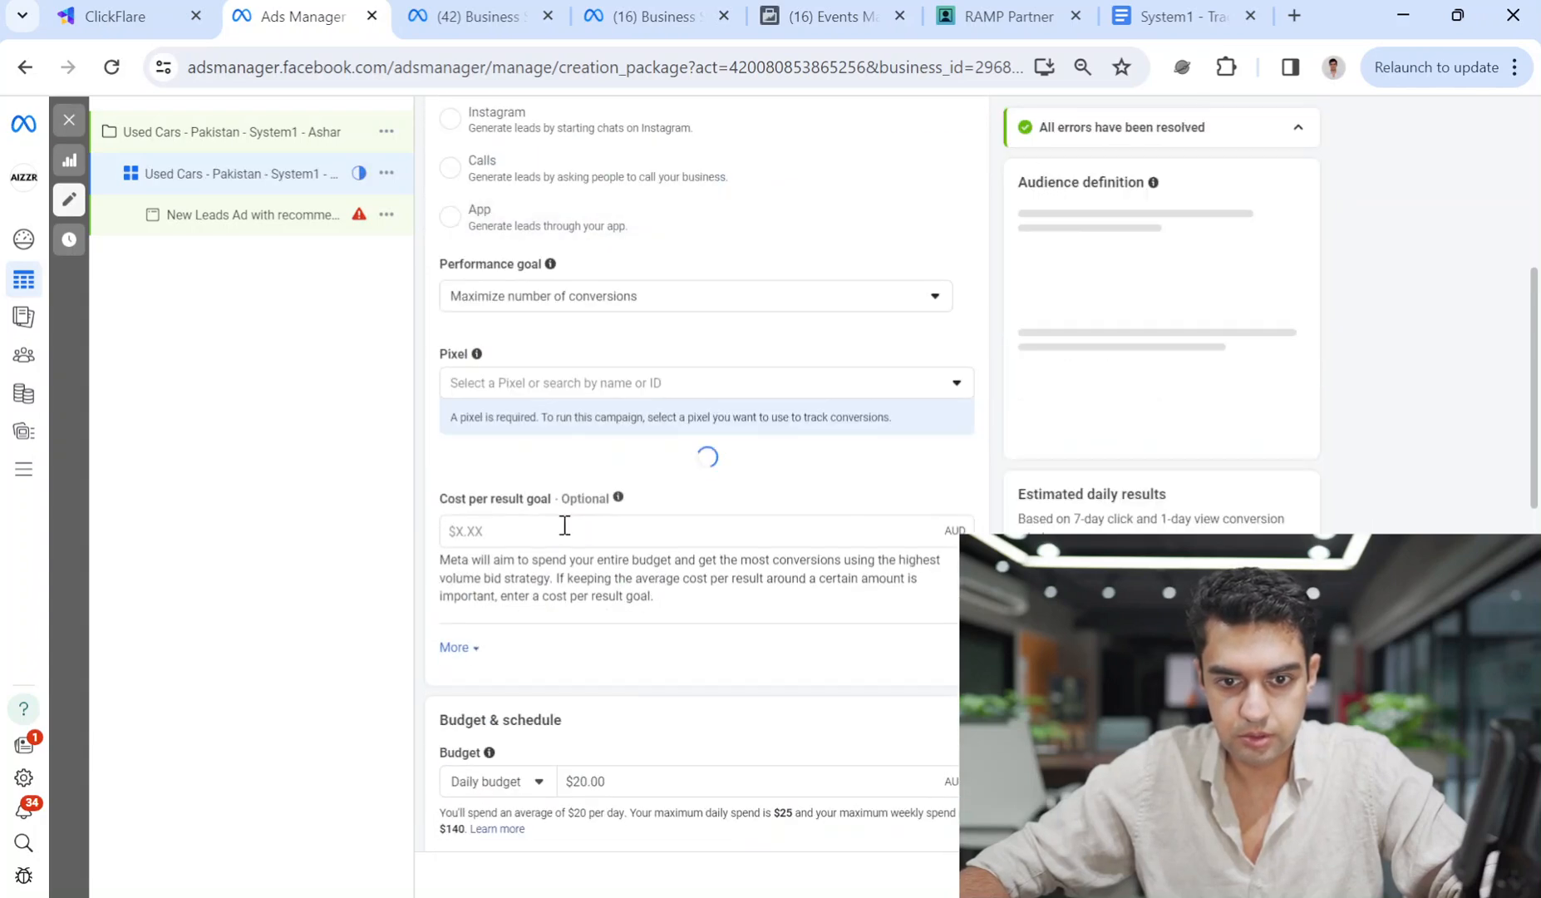
click(550, 385)
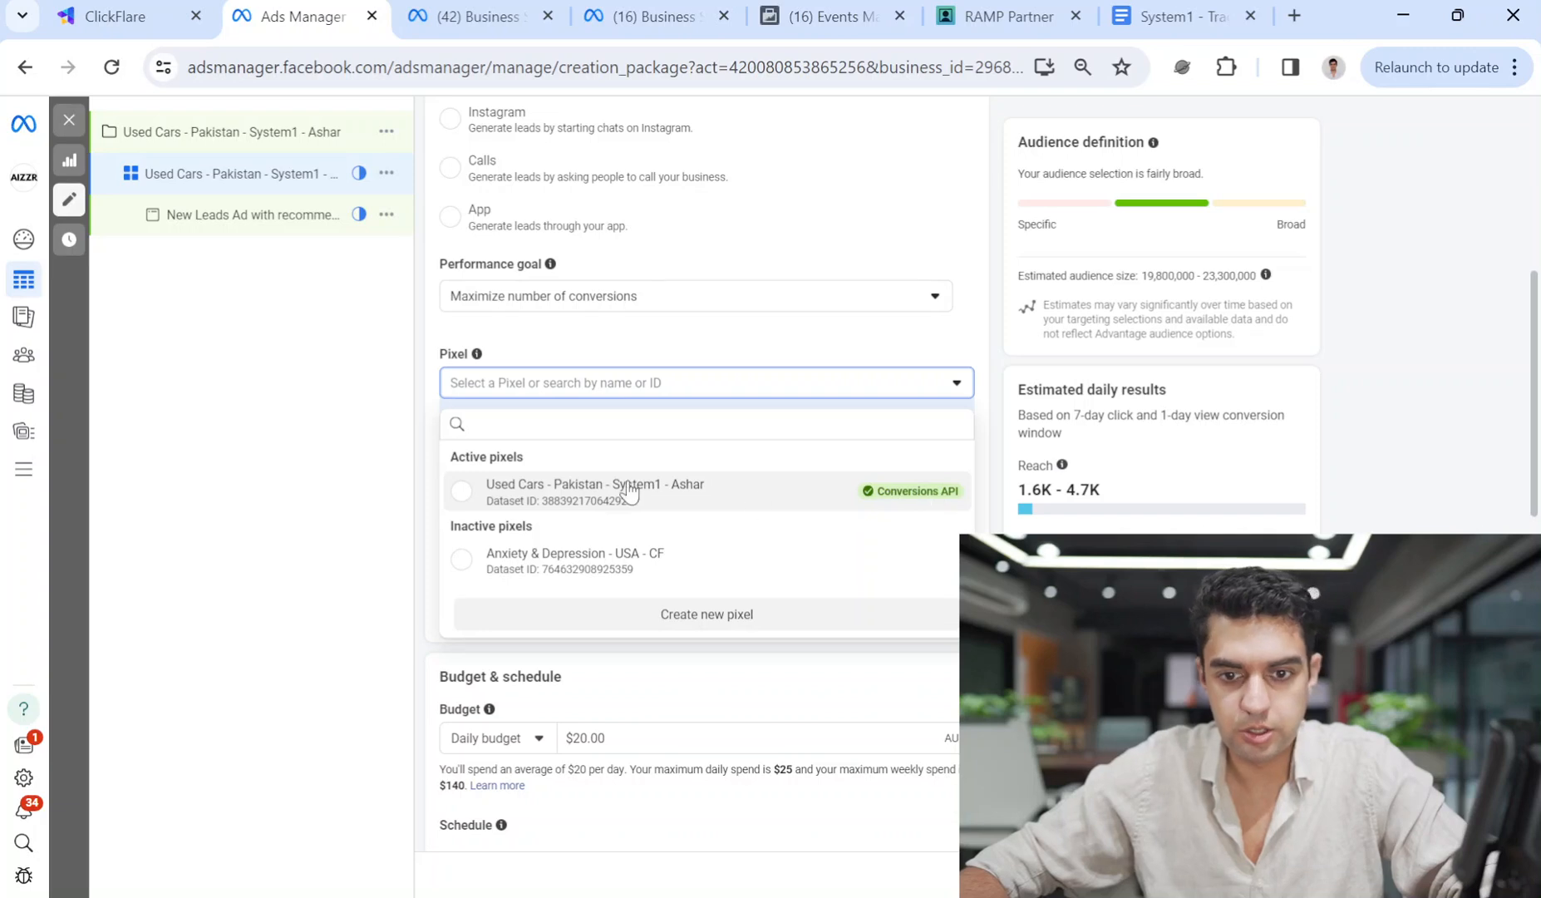
click(629, 491)
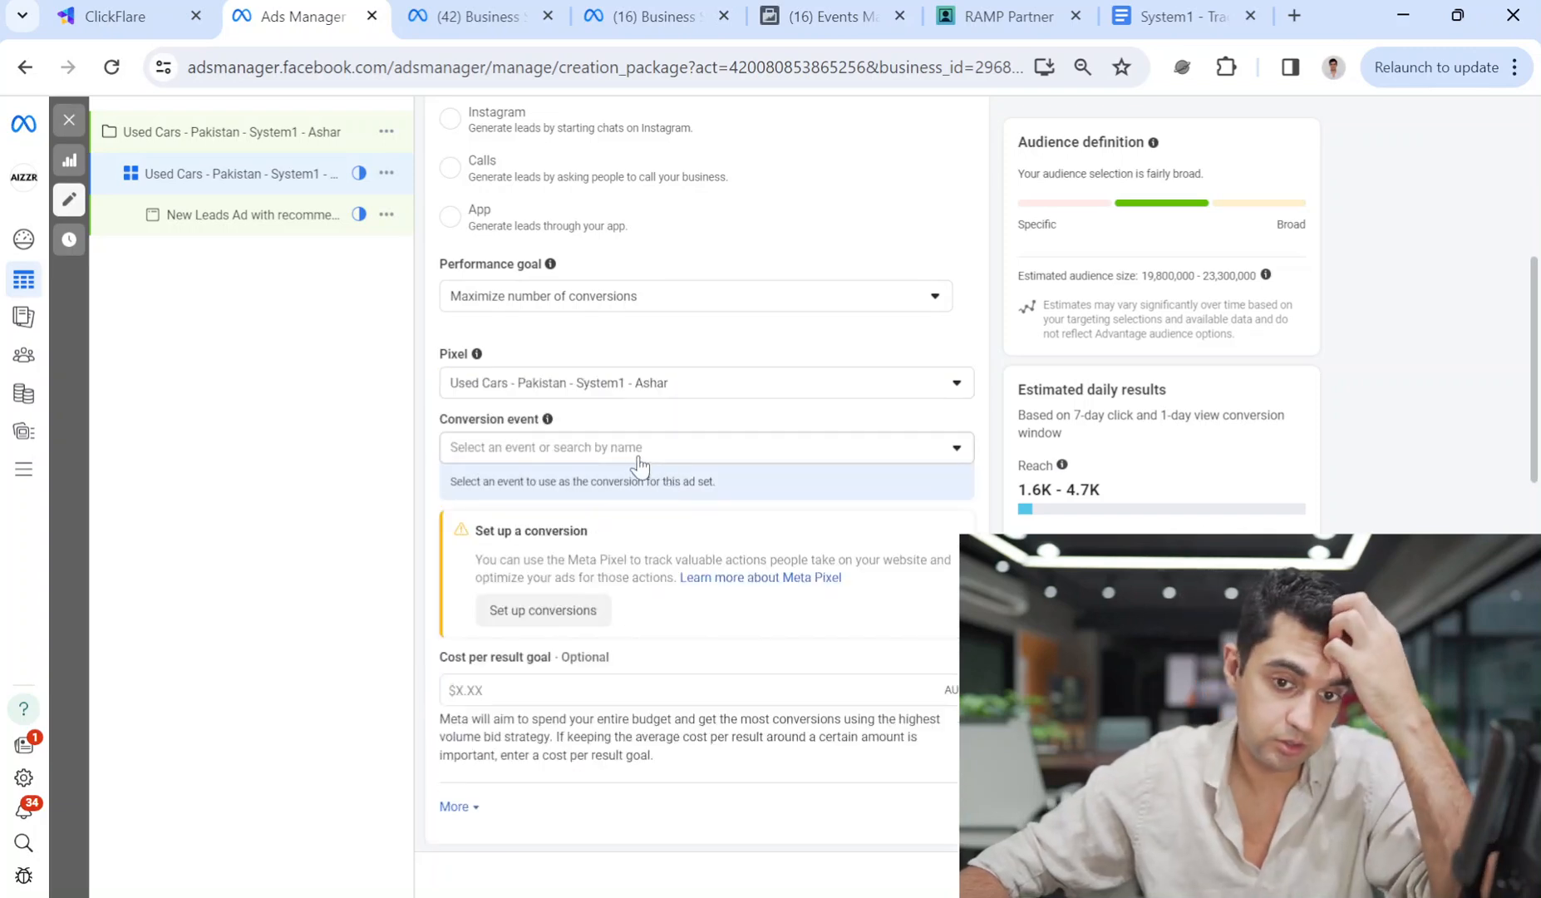
click(626, 459)
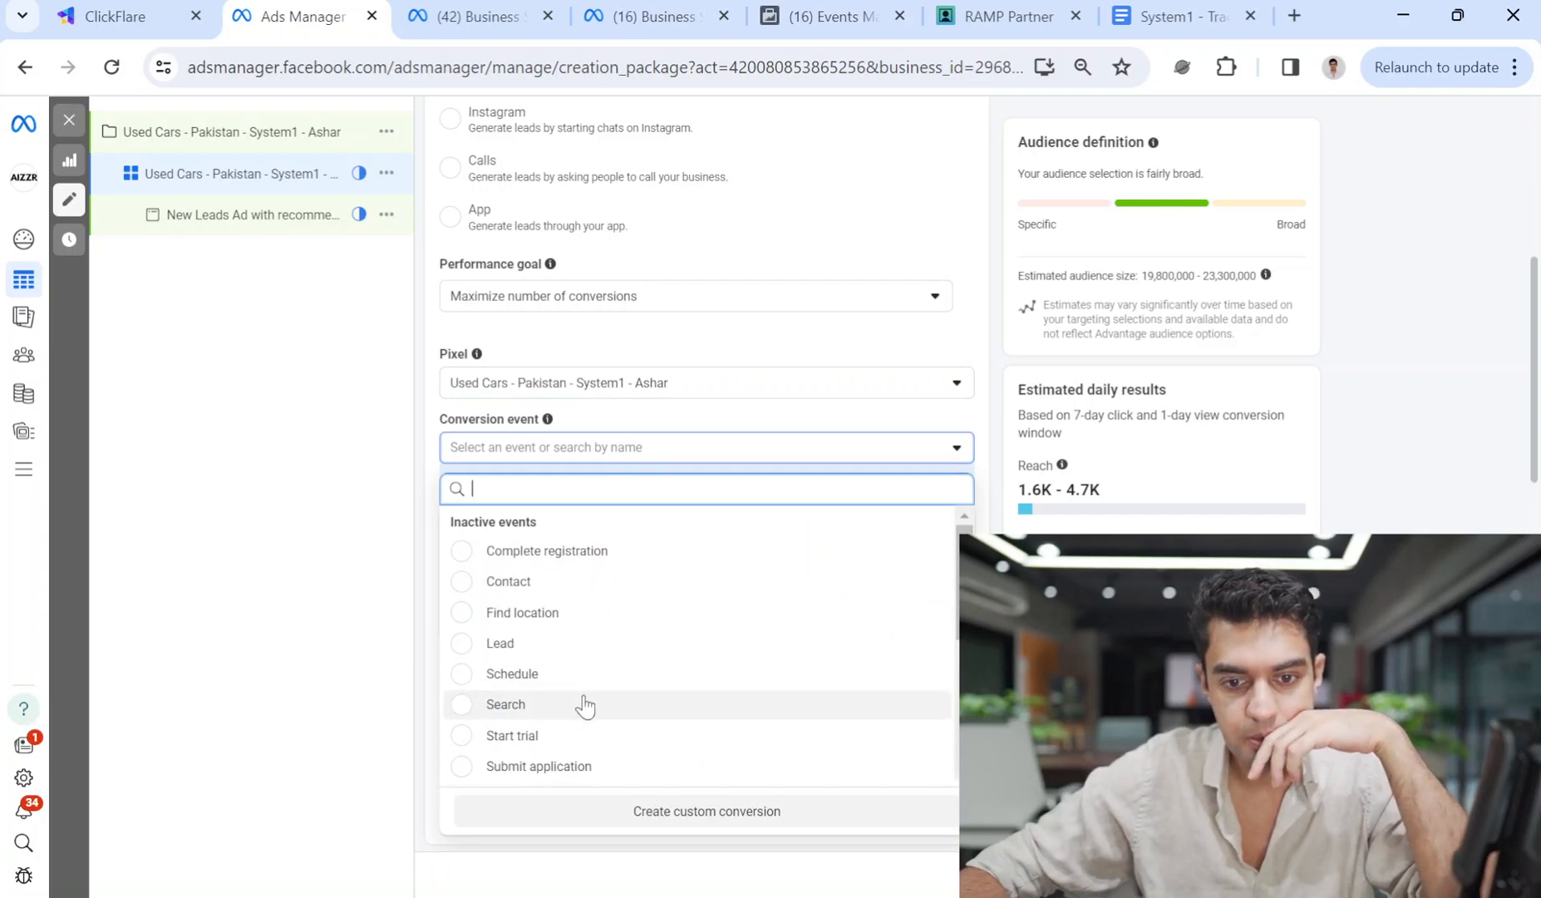
scroll(668, 596, down, 3)
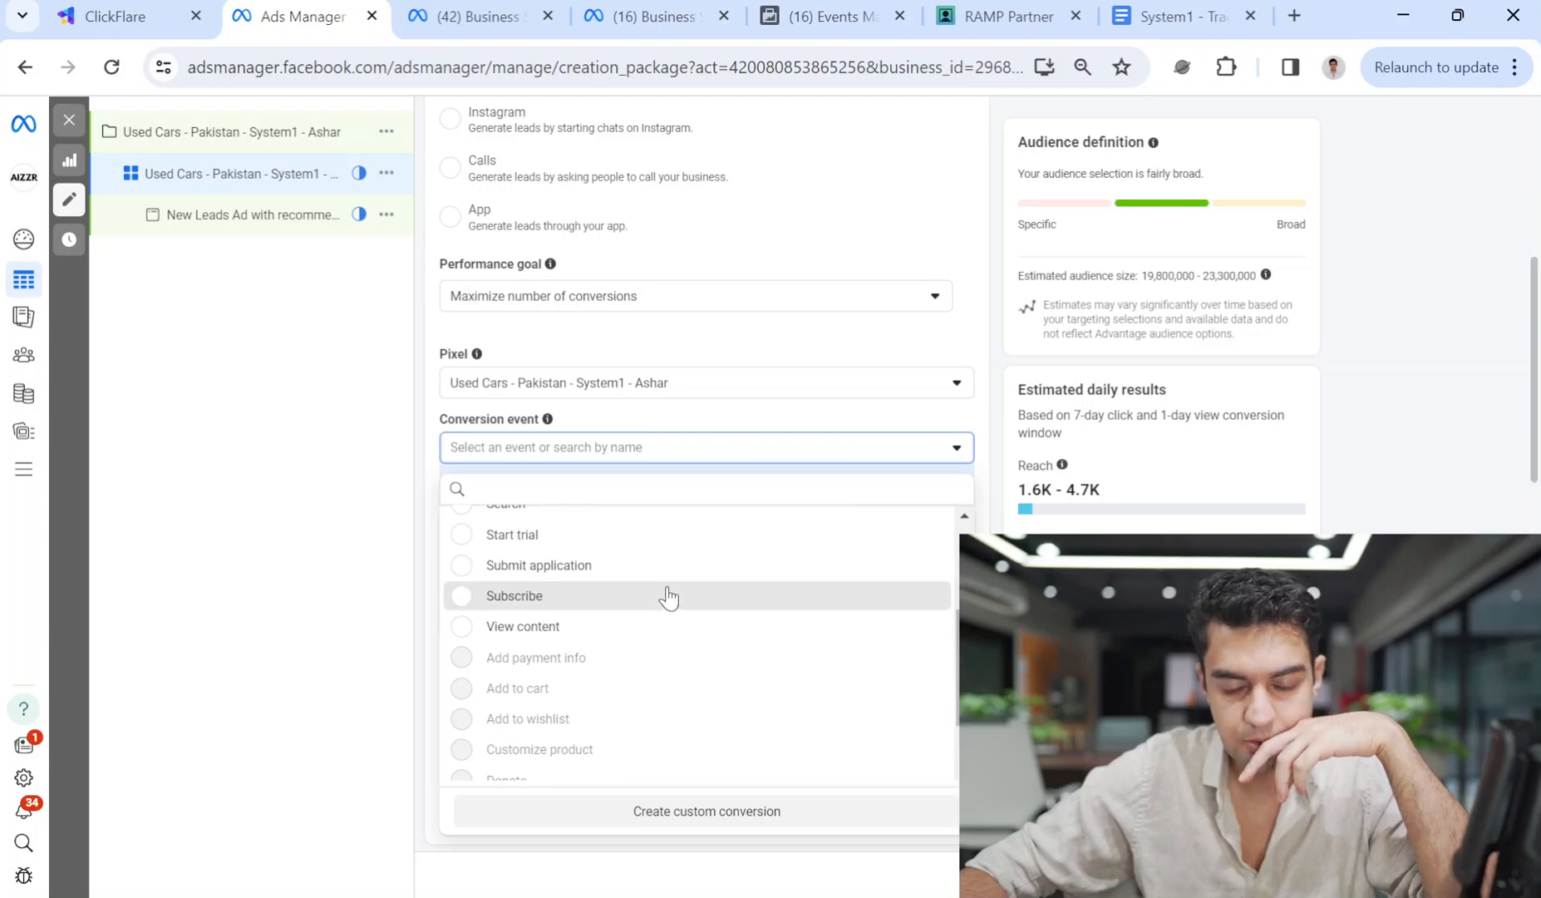
click(669, 596)
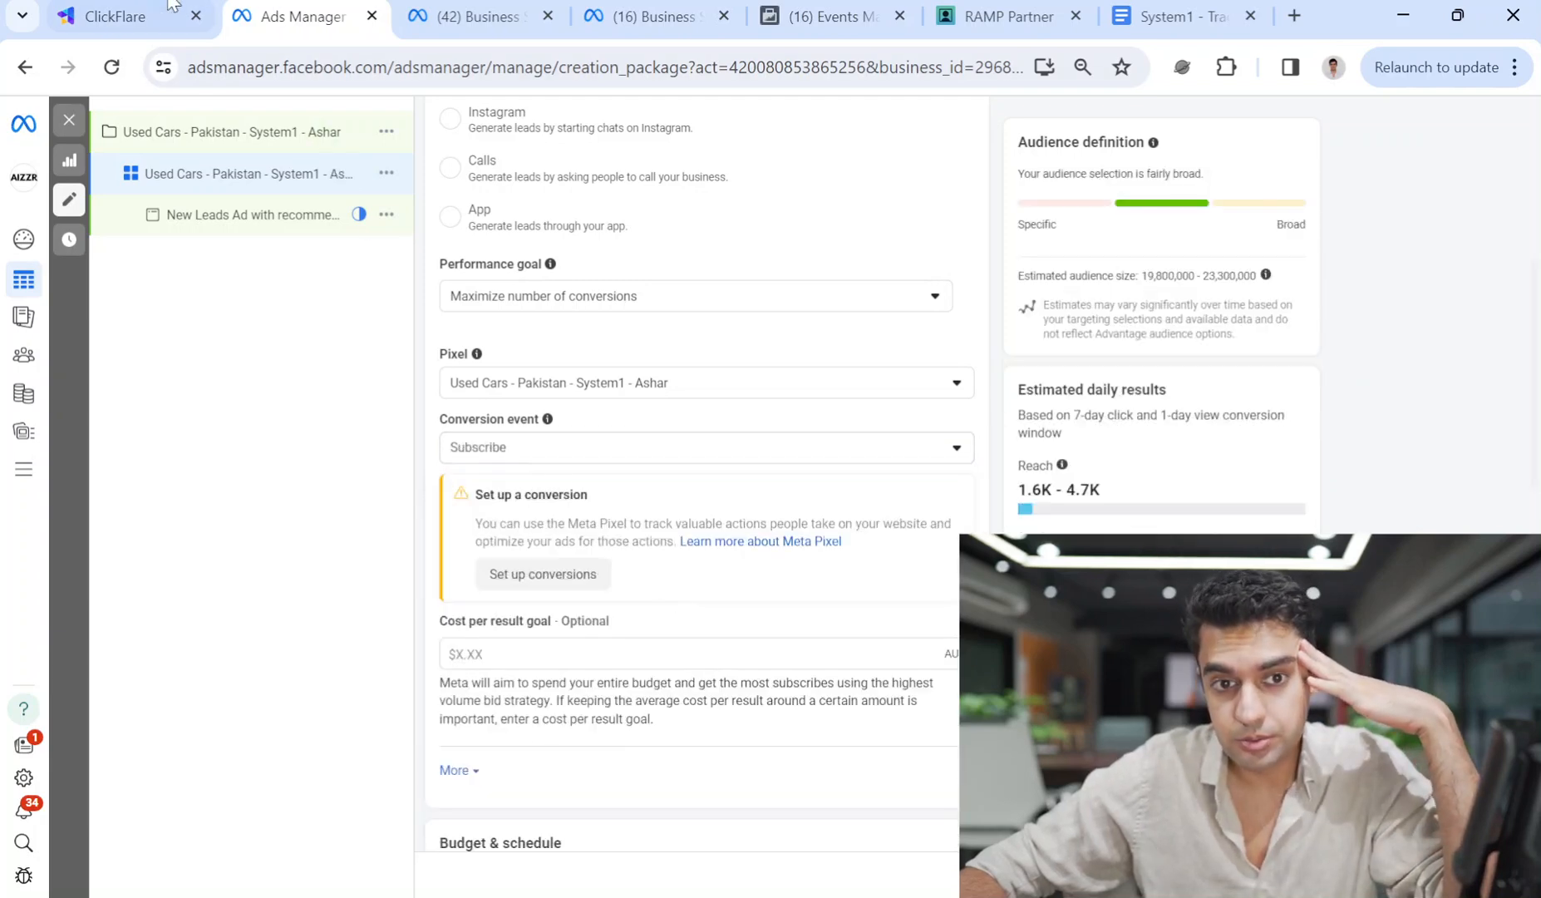
Check the ClickFlare tracking and Business Settings pages, then return to the campaign editor.
click(116, 16)
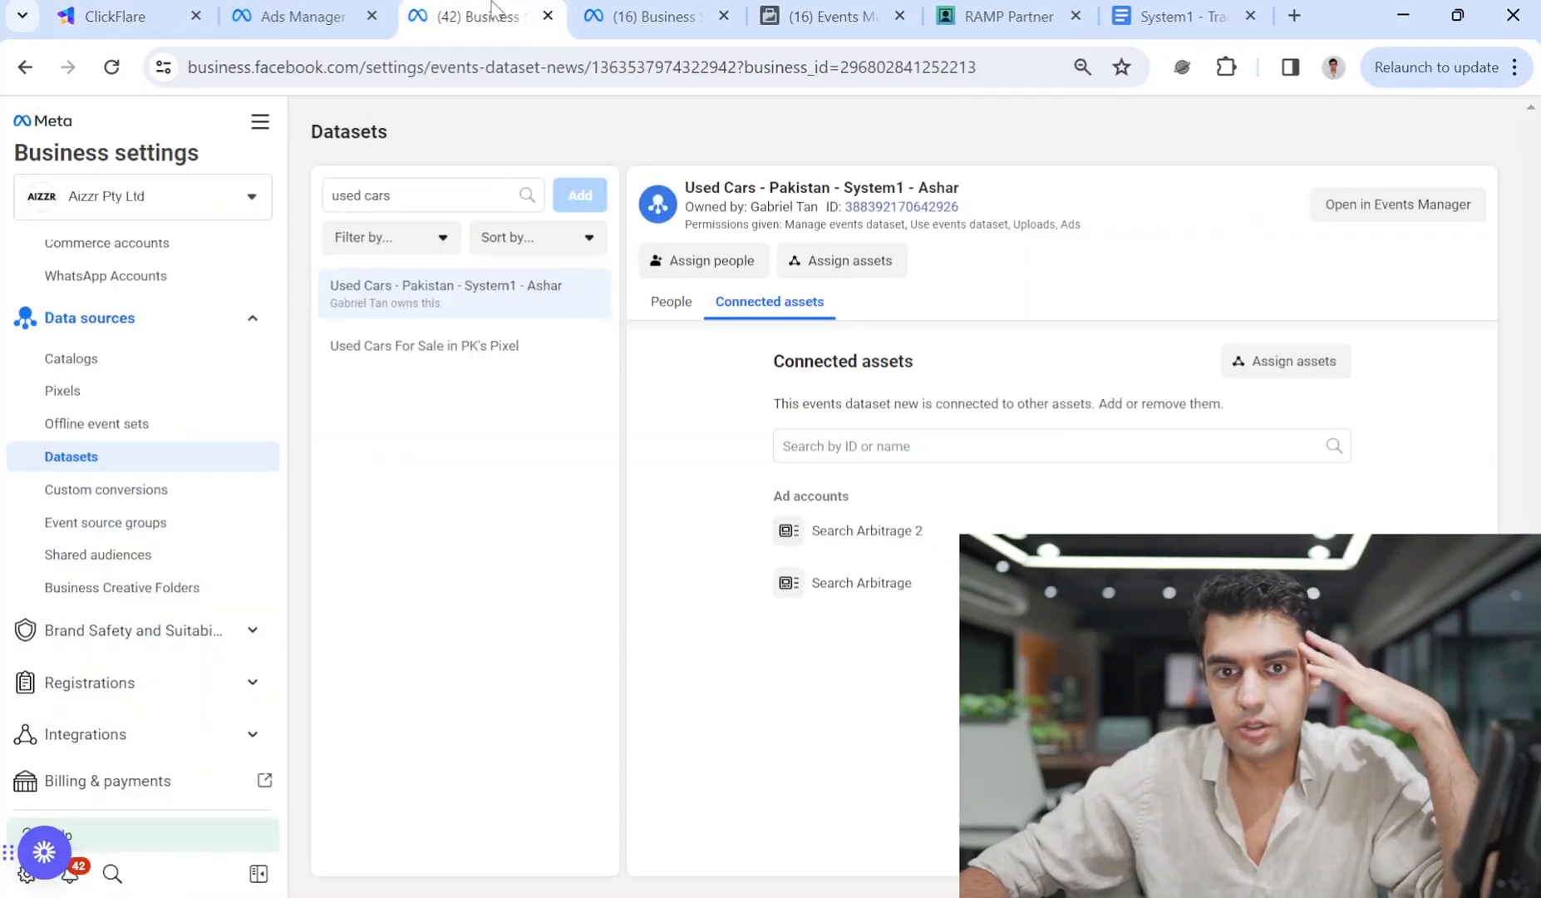
click(476, 16)
click(694, 15)
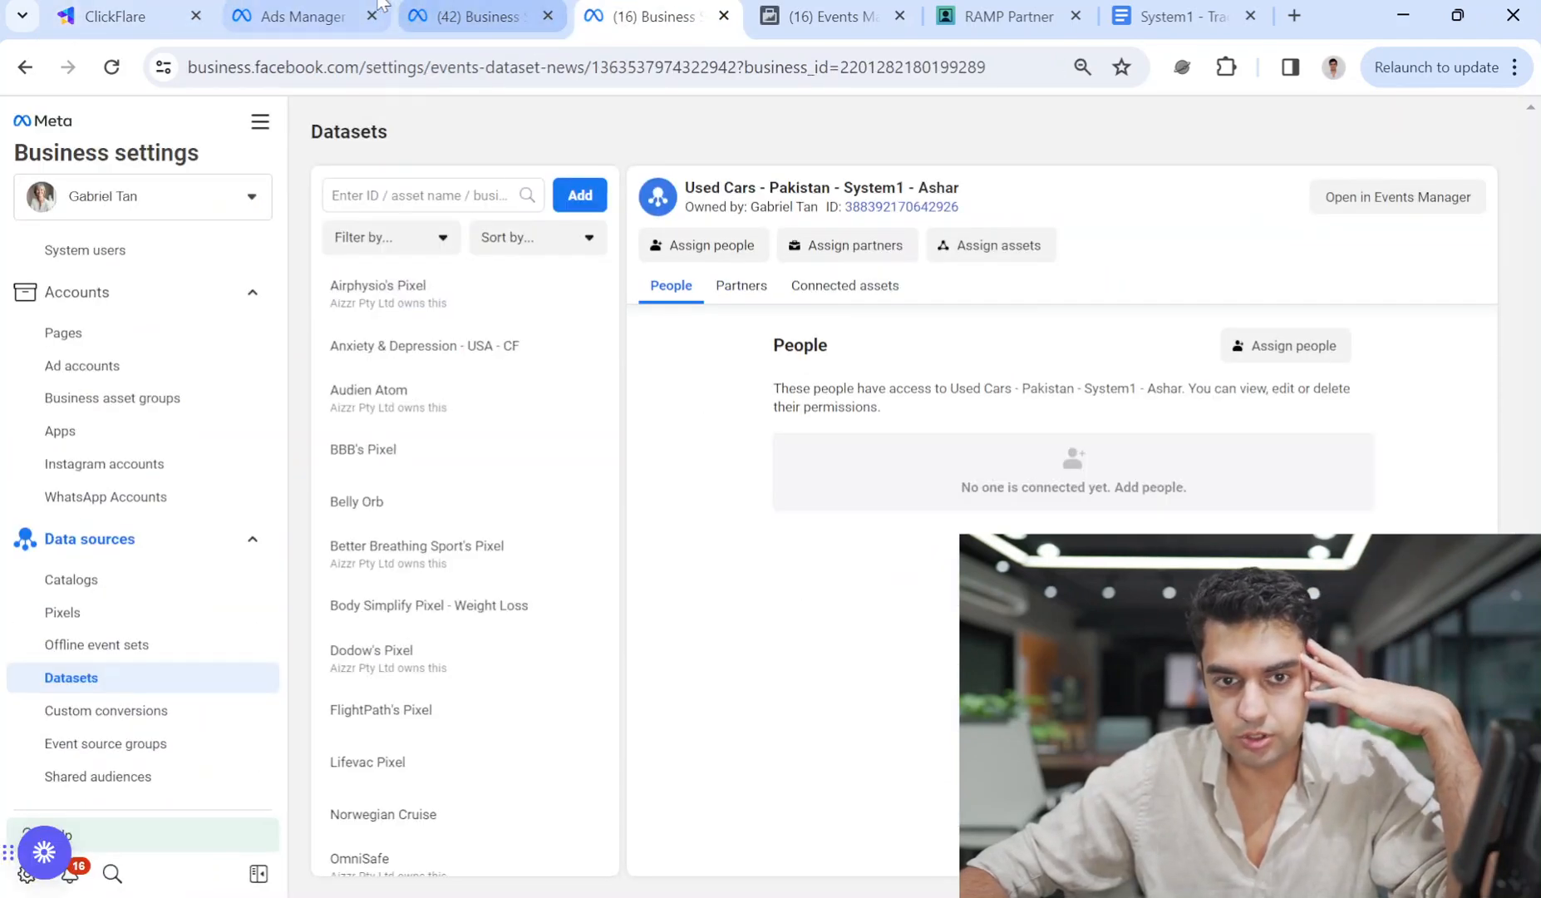
click(268, 11)
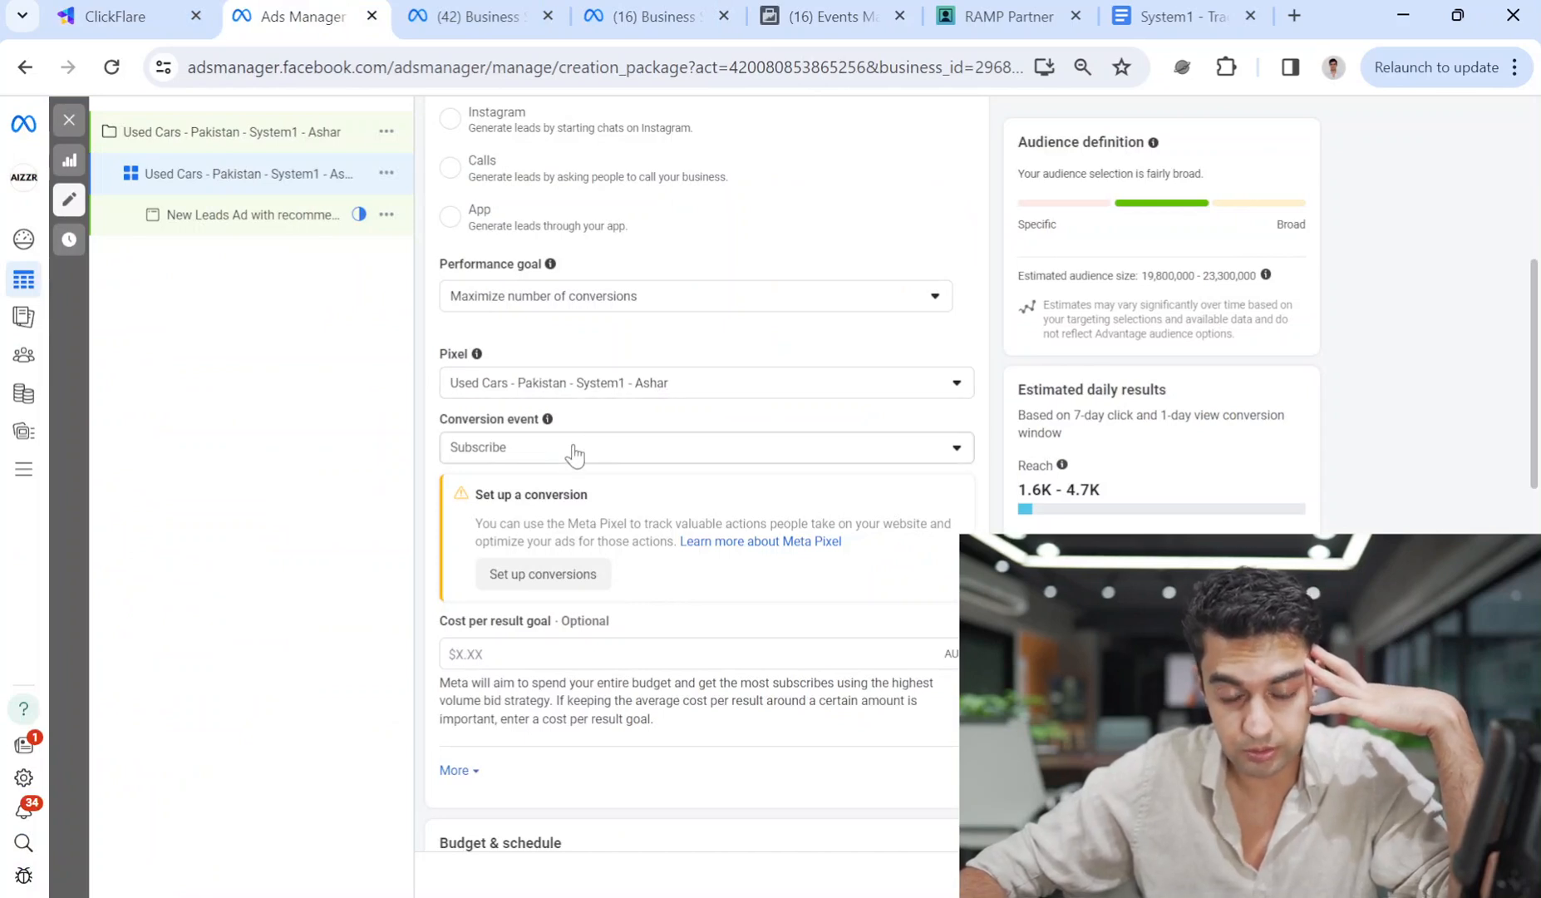
Lower the ad set's daily budget from $20 to $10.00.
scroll(520, 555, down, 3)
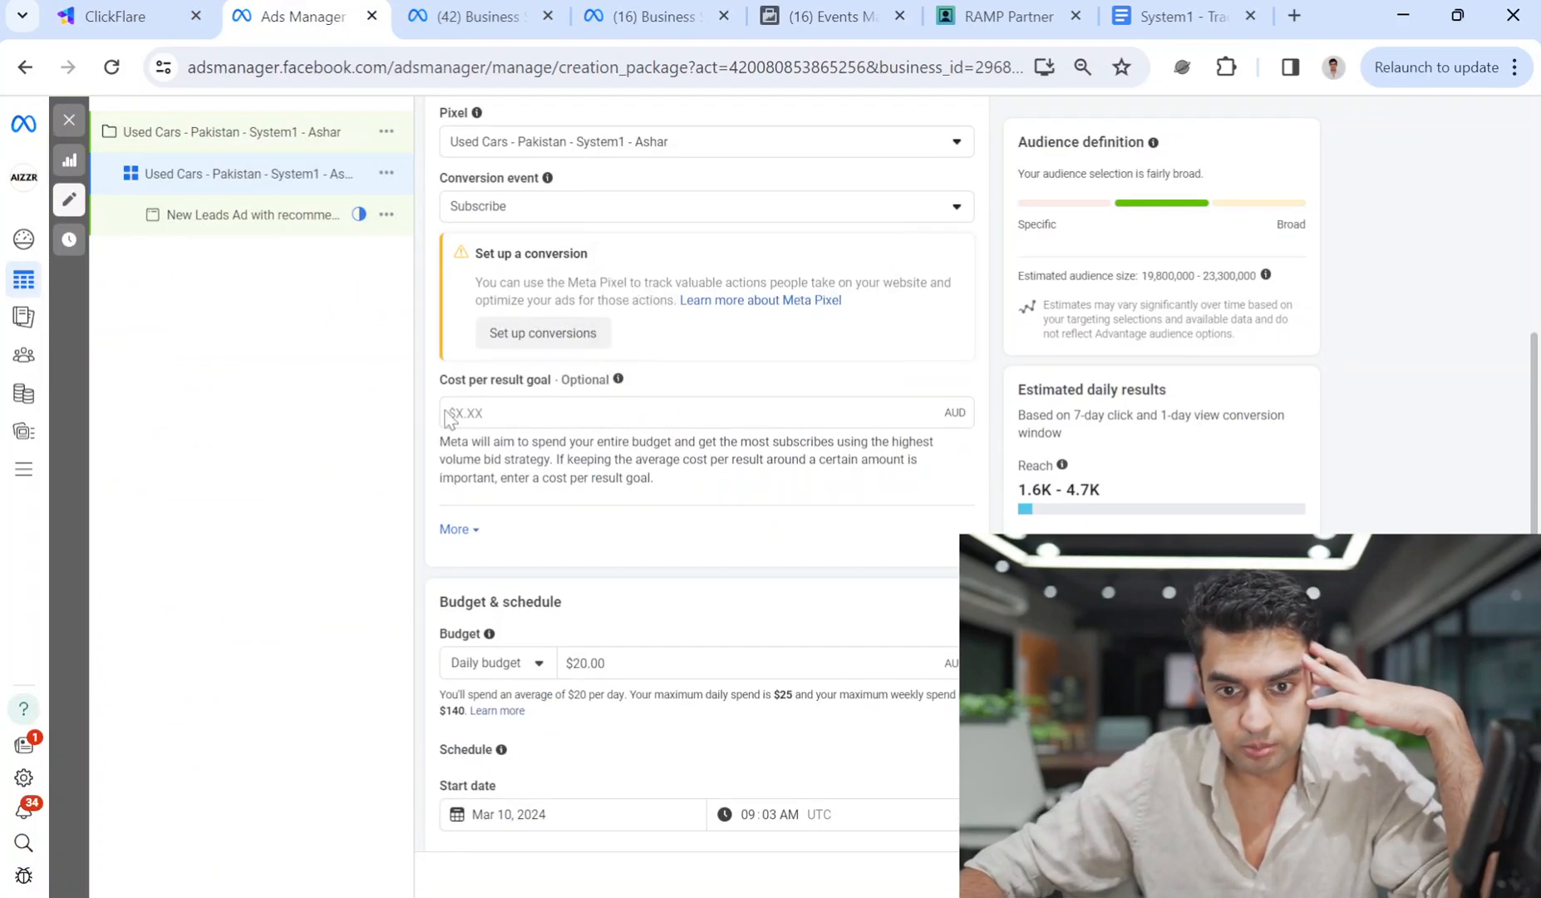
scroll(561, 647, down, 3)
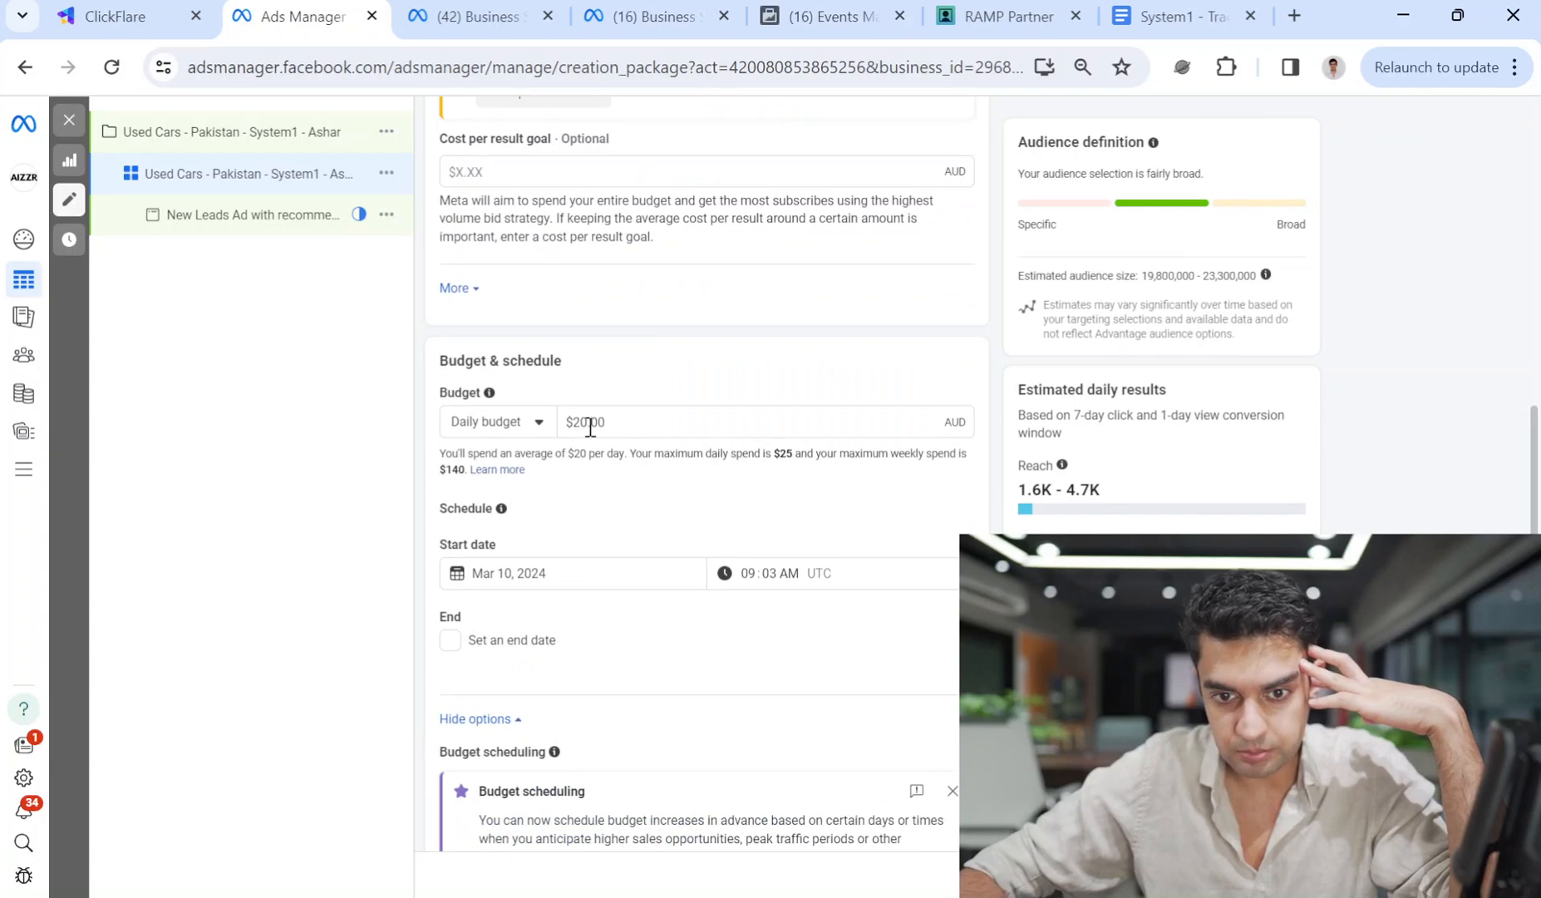
click(584, 422)
key(BackSpace)
text(1)
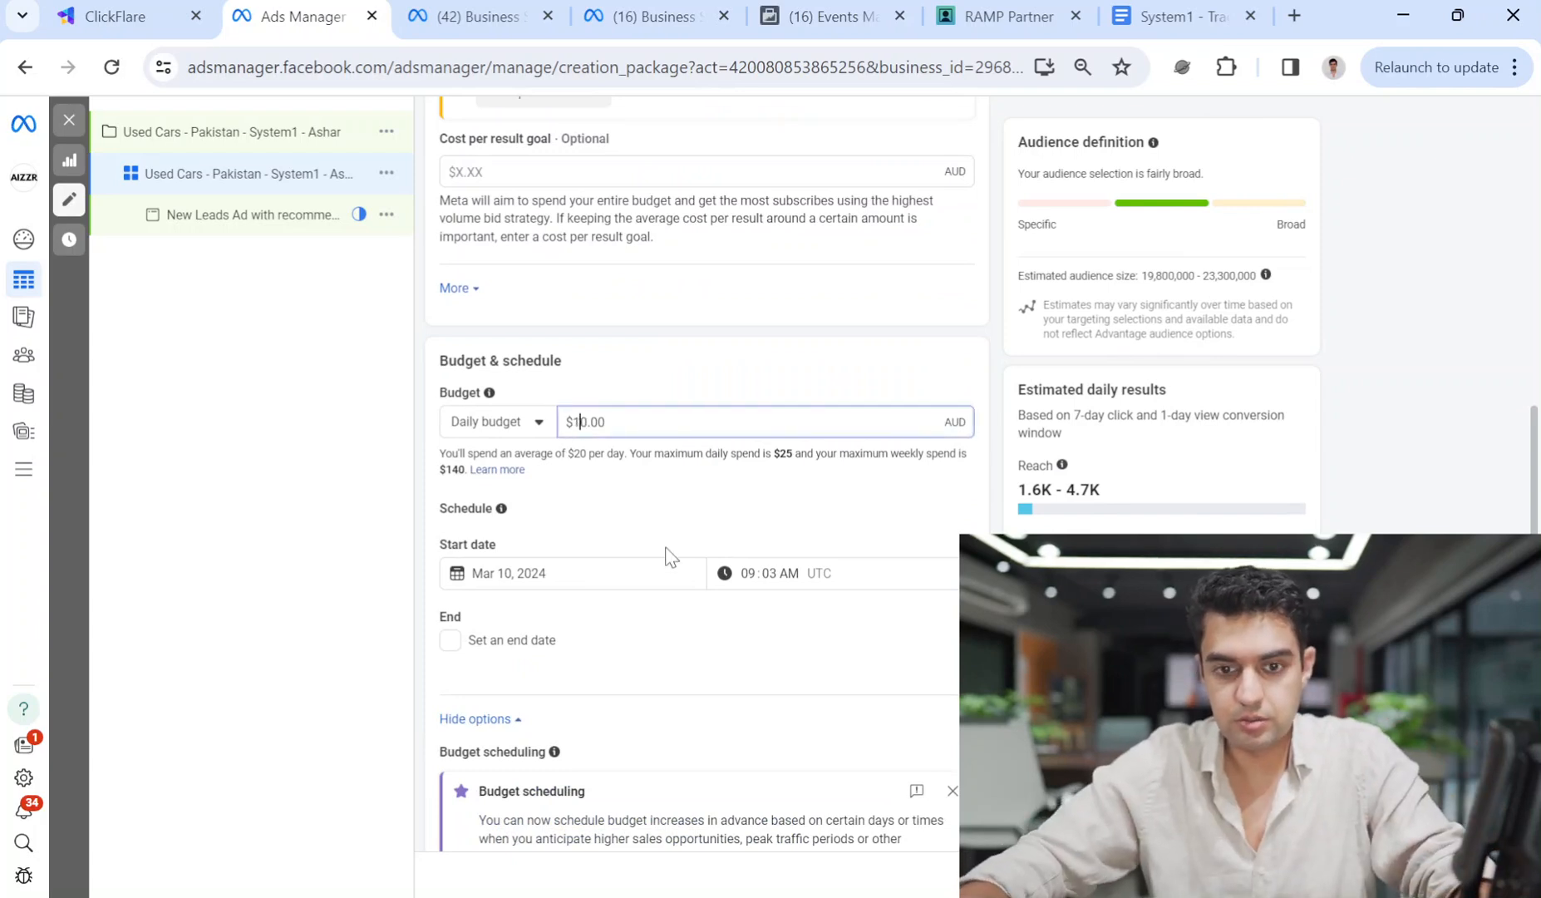
click(703, 475)
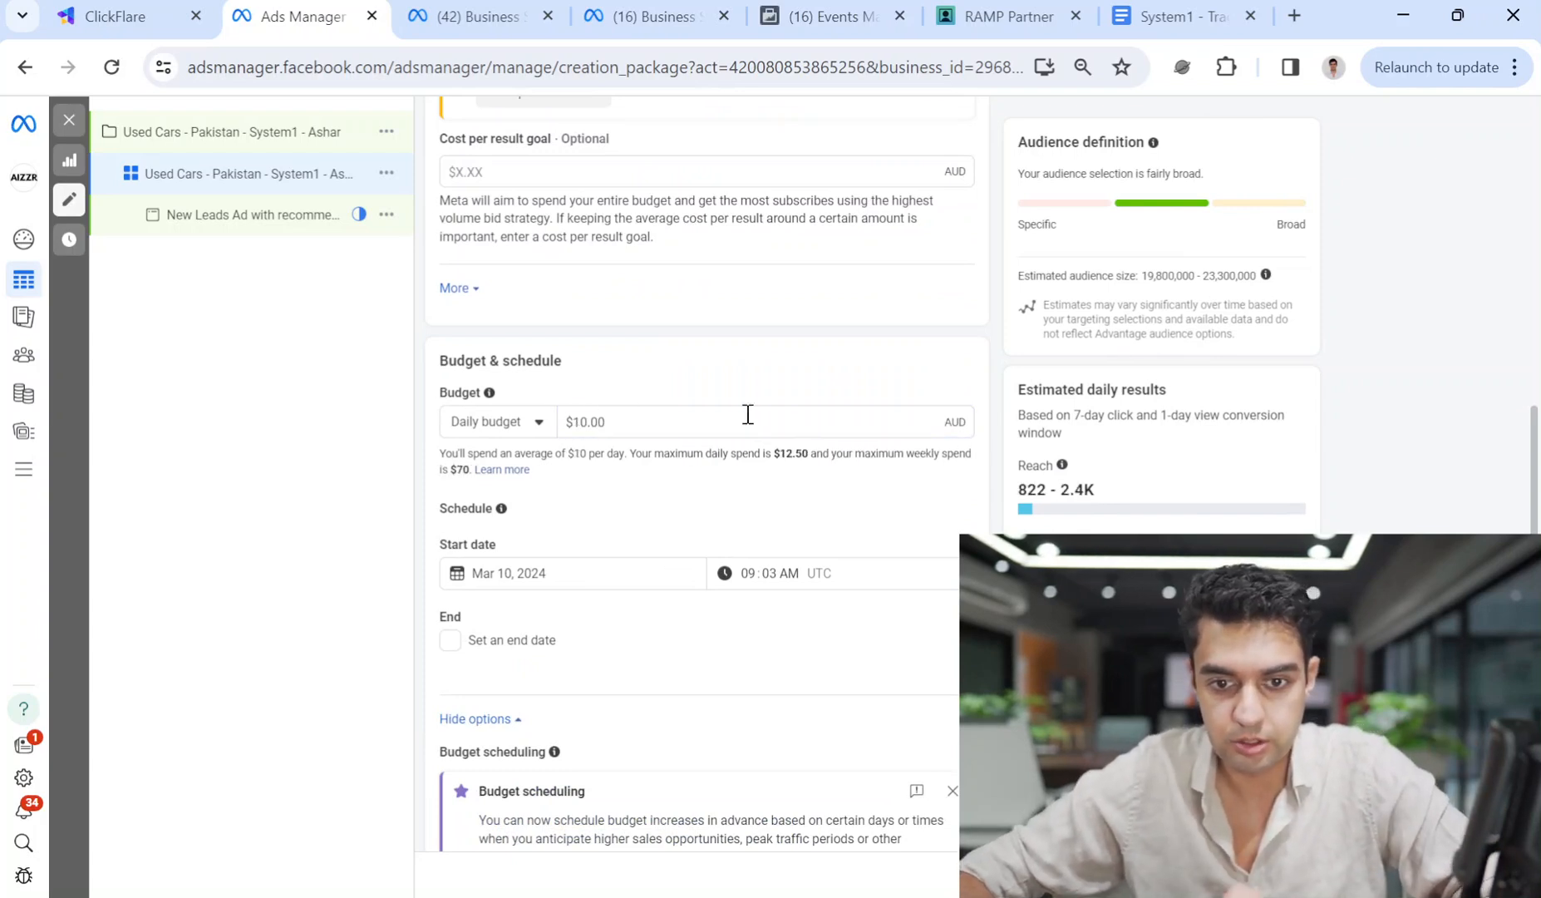
Replace Australia with Pakistan as the targeted location, then open the ad for editing.
scroll(874, 590, down, 1)
scroll(874, 588, down, 4)
scroll(668, 478, up, 3)
scroll(791, 544, down, 3)
scroll(920, 625, down, 2)
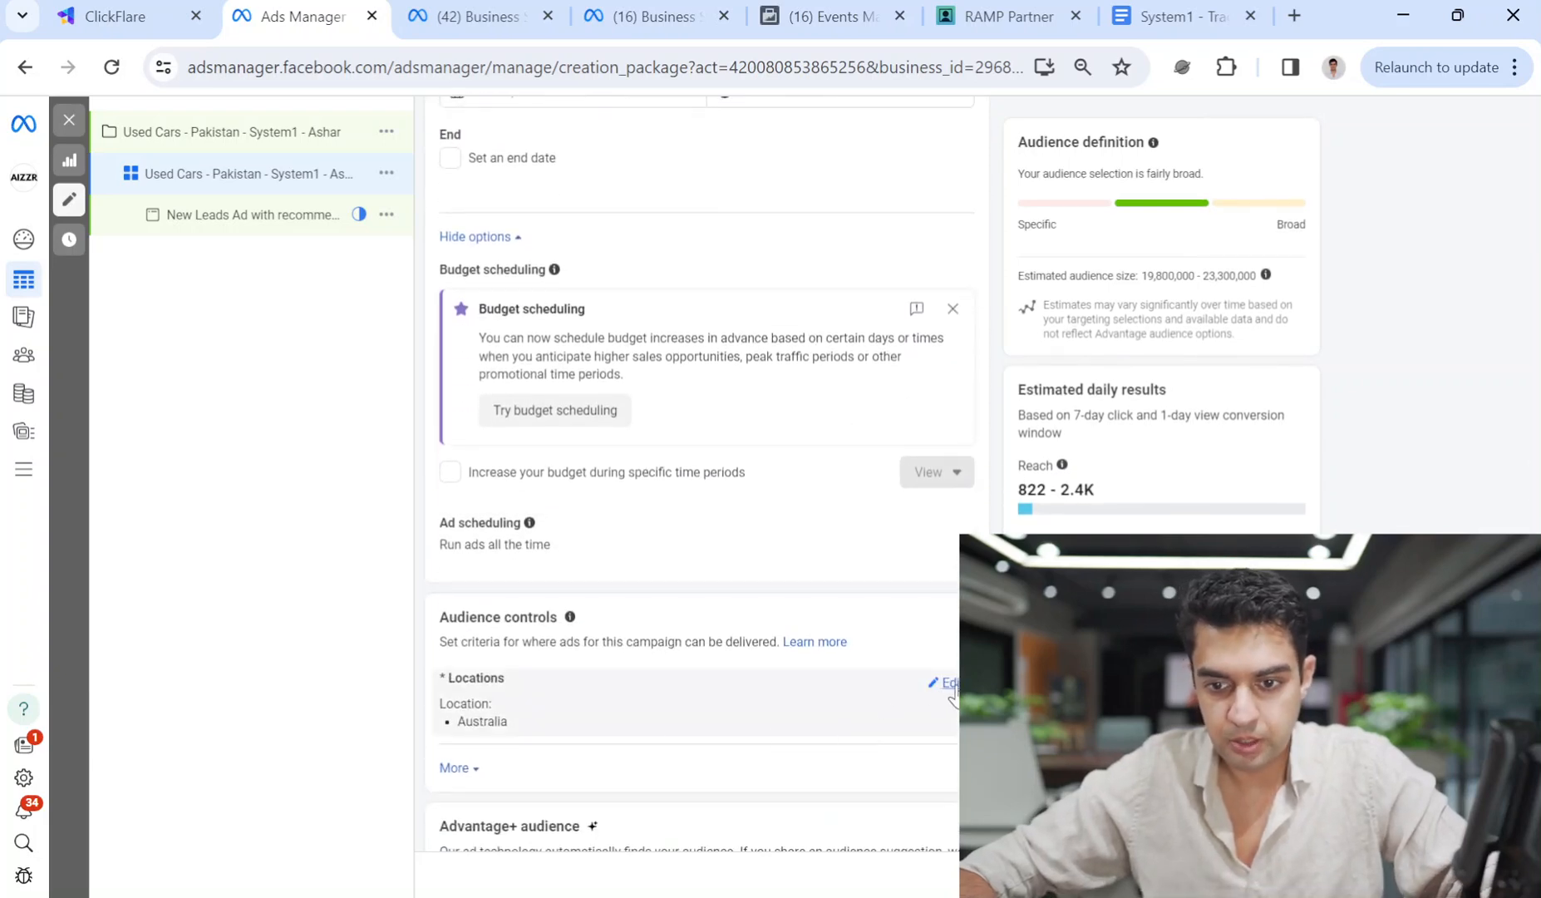
click(946, 685)
click(629, 816)
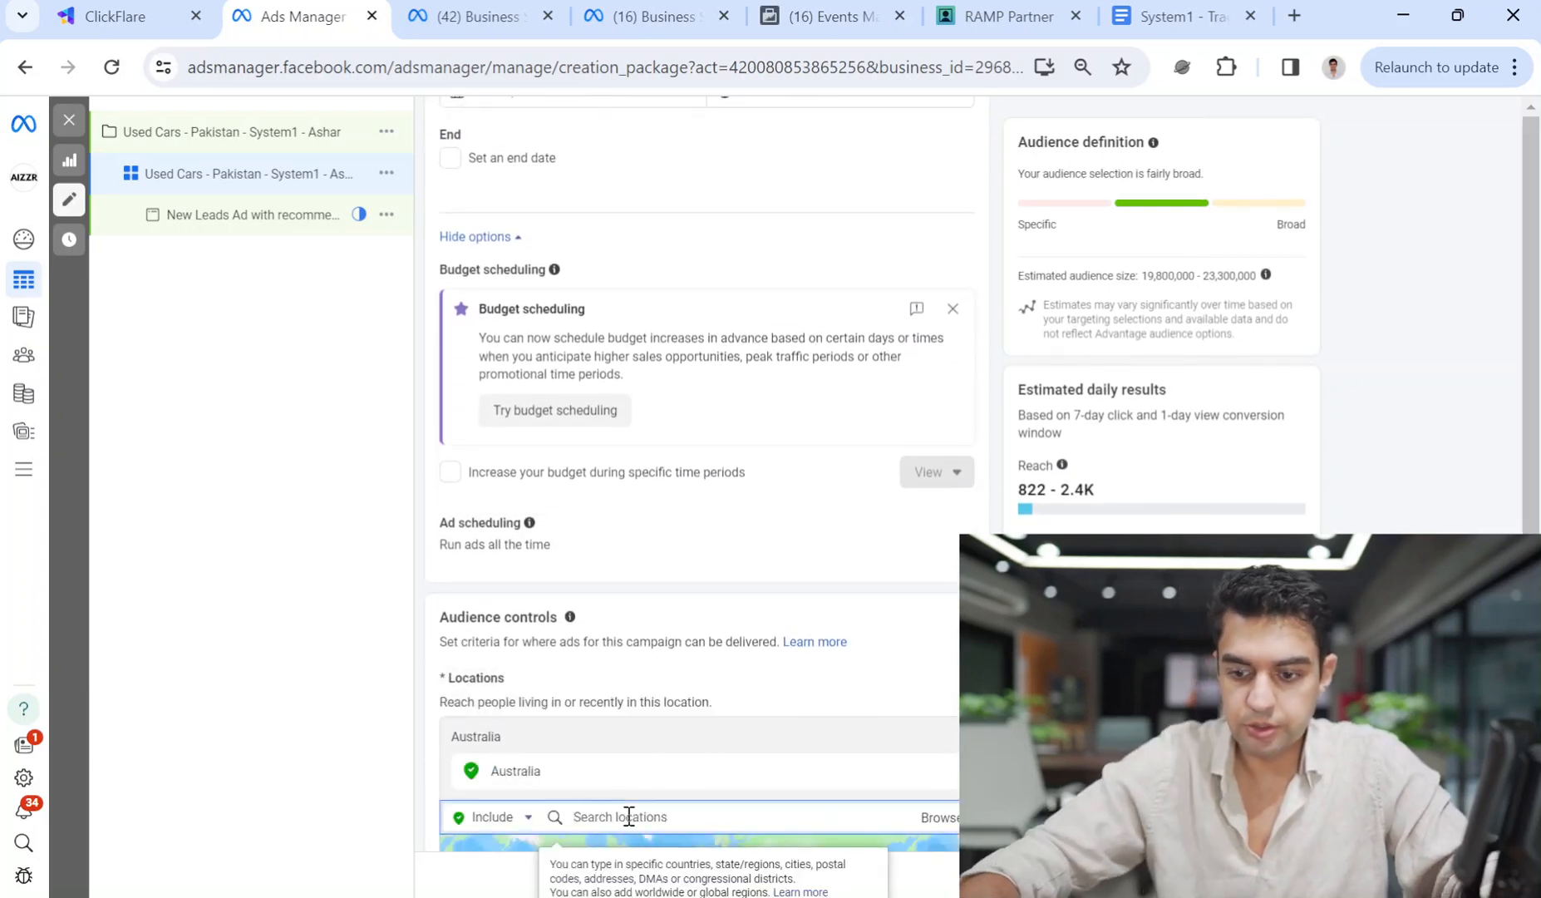
text(pakistan)
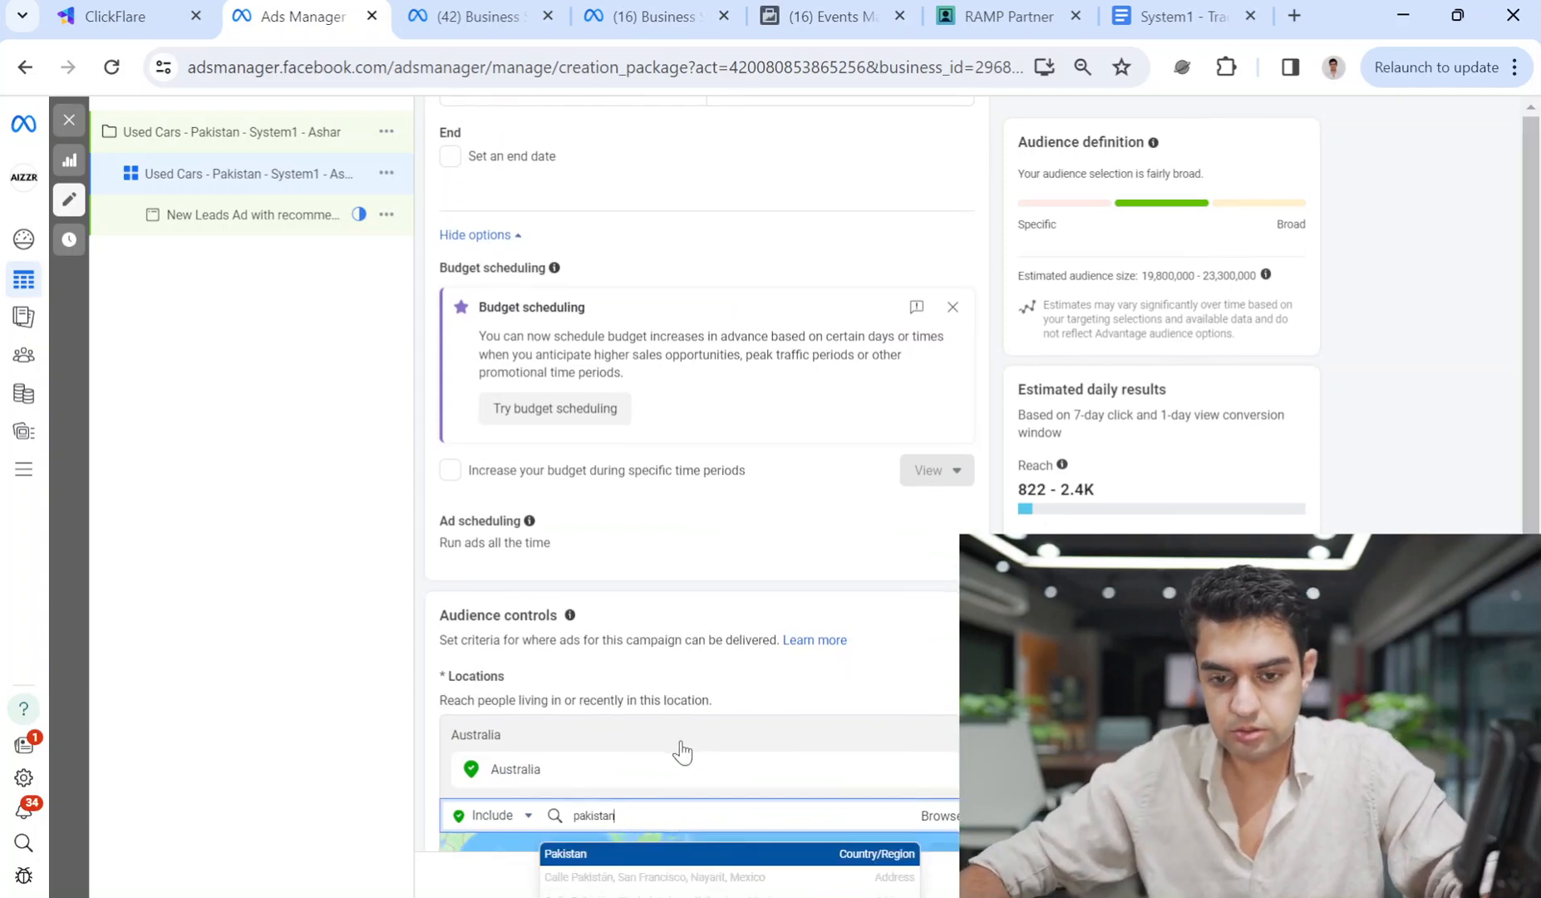
scroll(679, 748, down, 4)
click(644, 614)
double_click(681, 584)
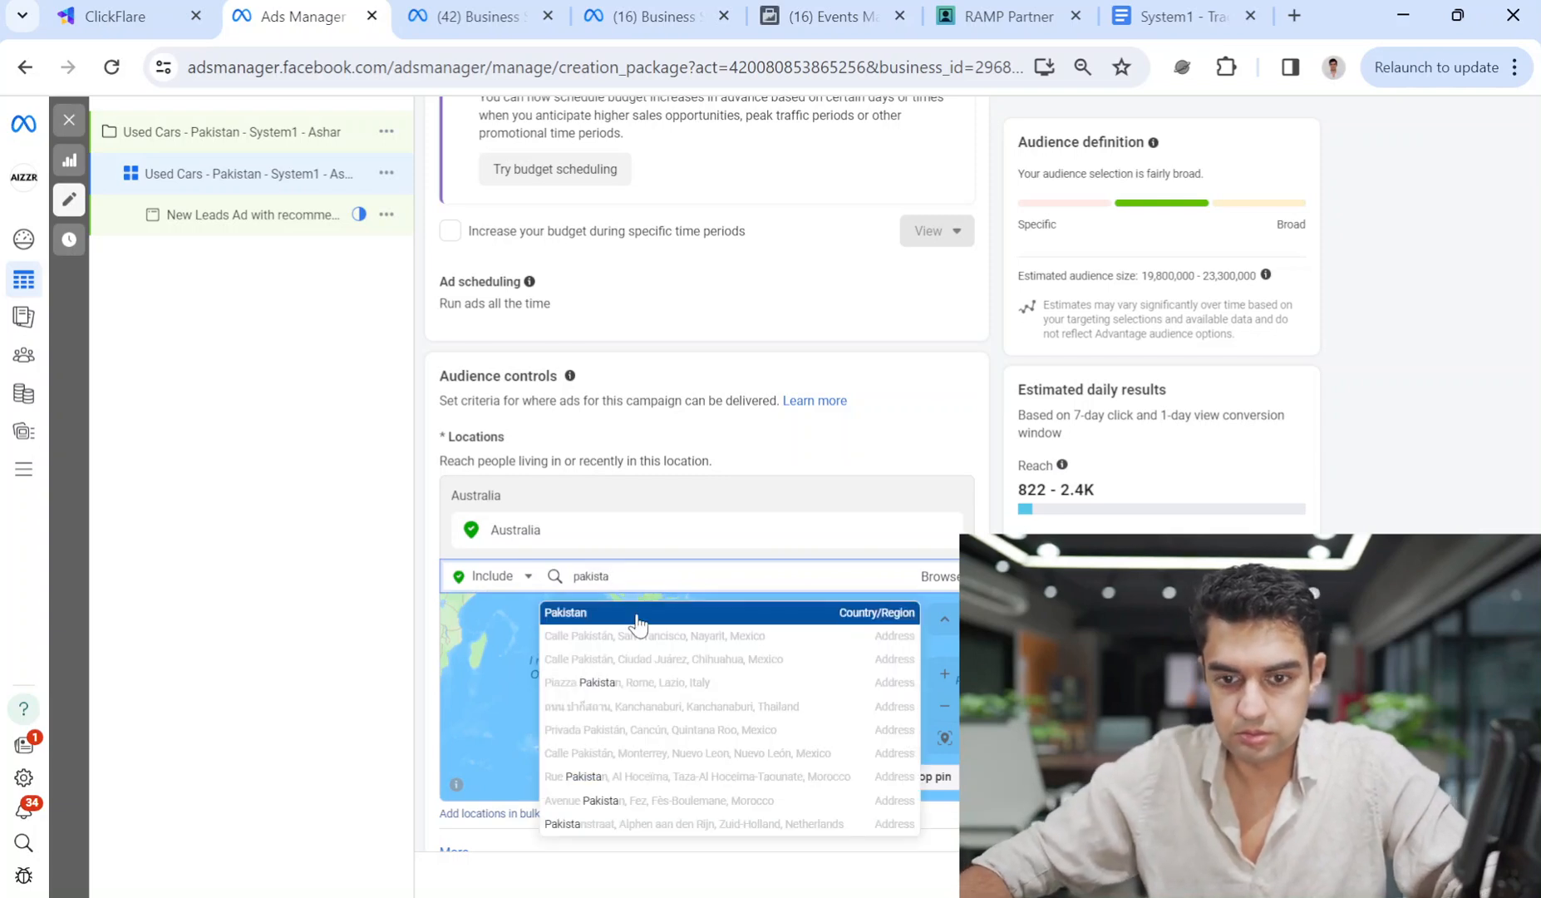
click(637, 619)
click(942, 532)
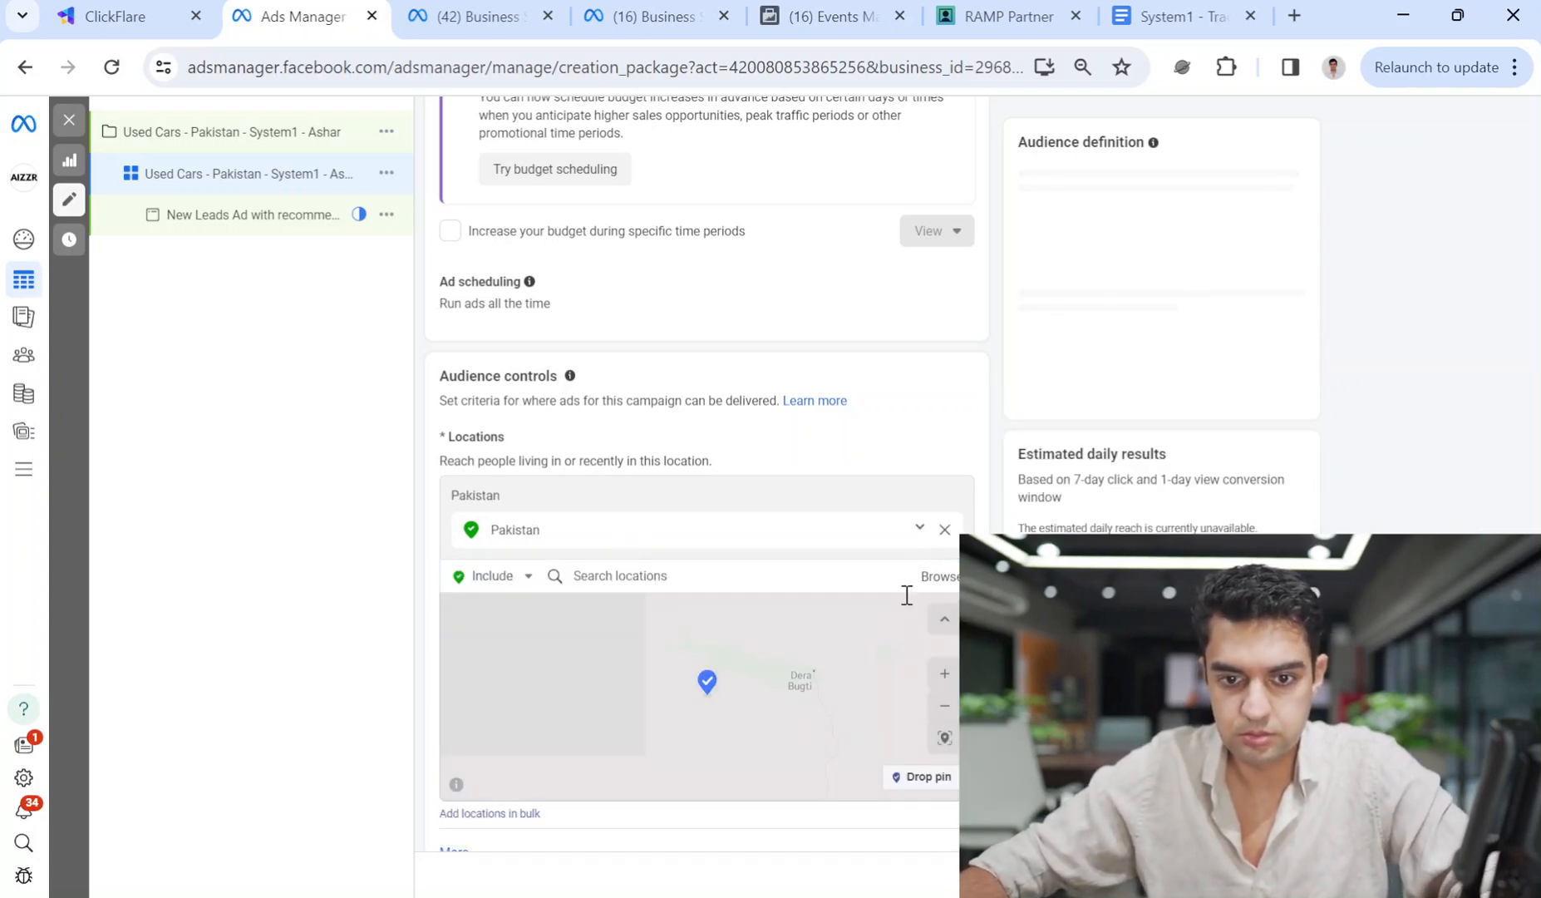
scroll(831, 532, down, 3)
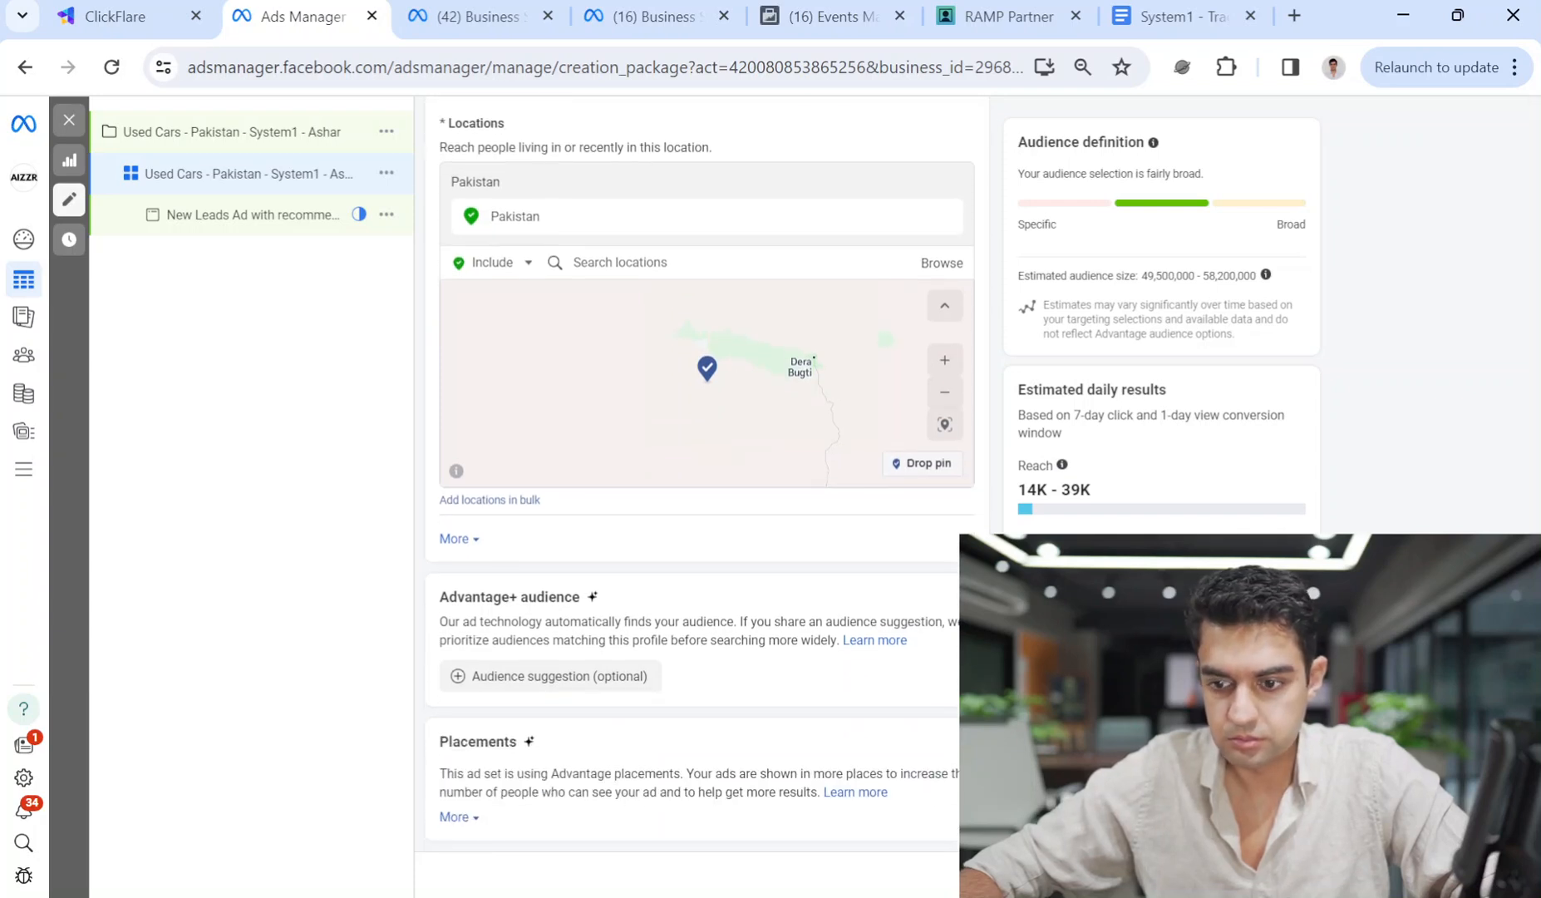
click(1287, 875)
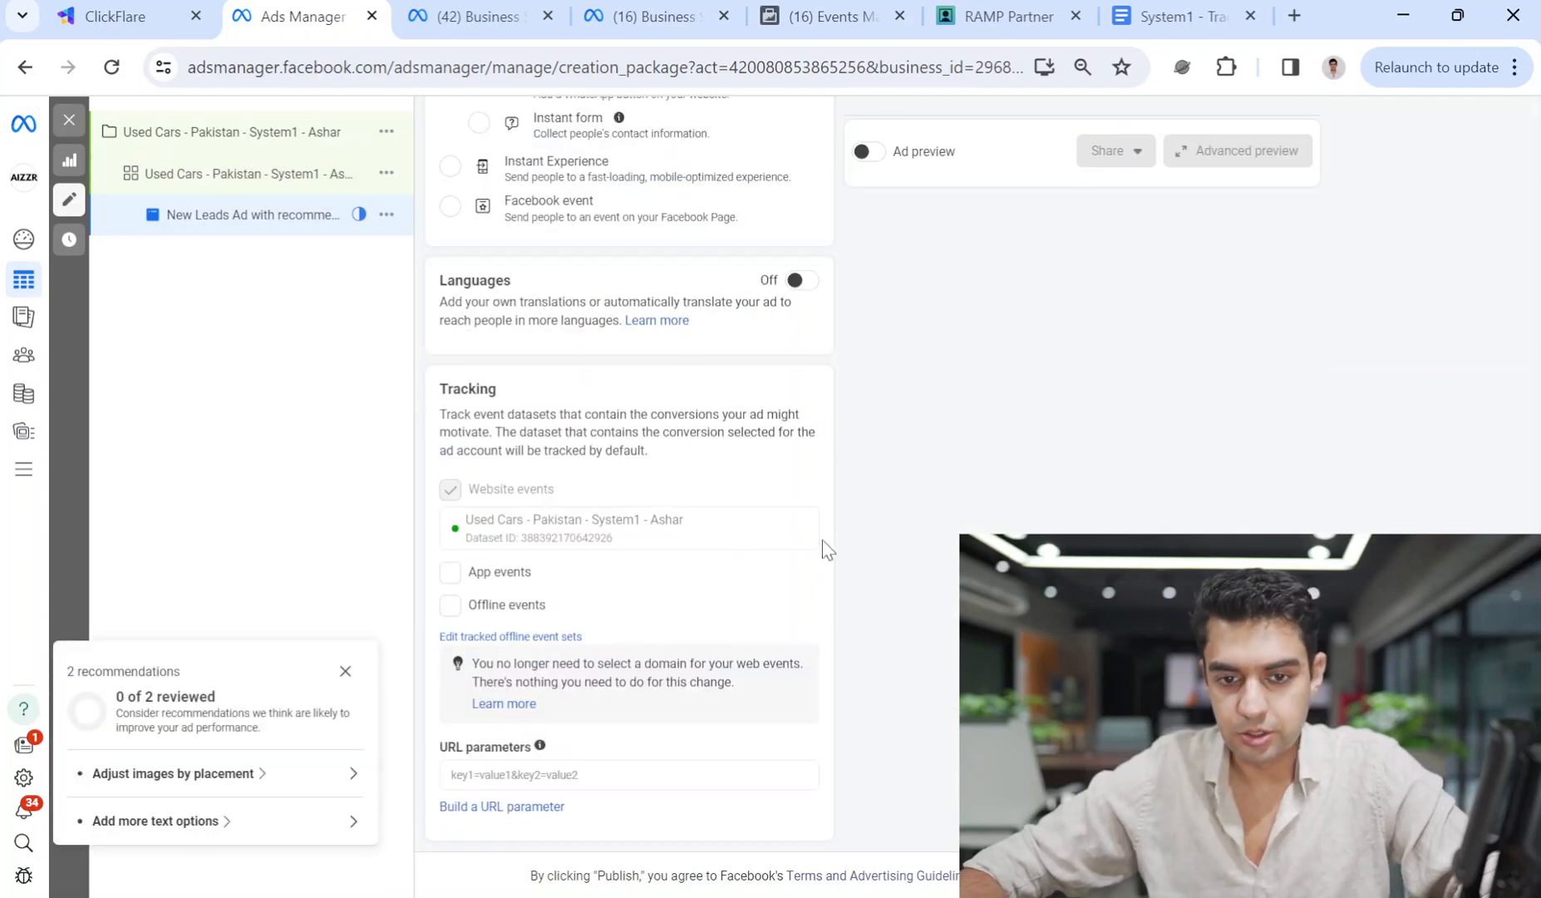
Copy the campaign tracking URL from the ClickFlare tracking page.
scroll(793, 502, up, 7)
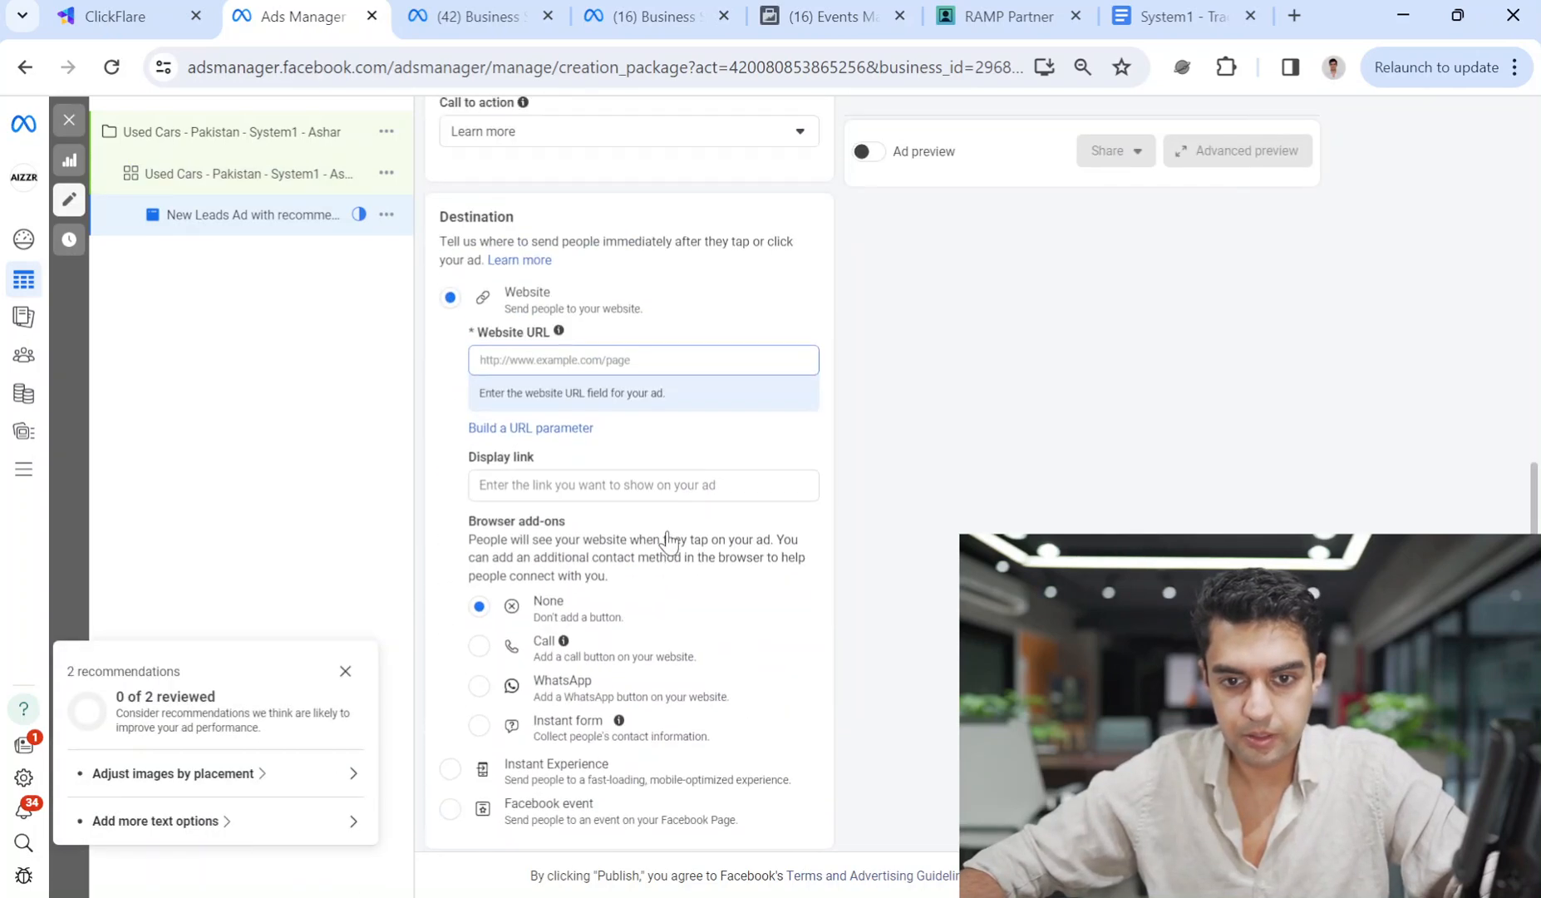
scroll(669, 542, up, 3)
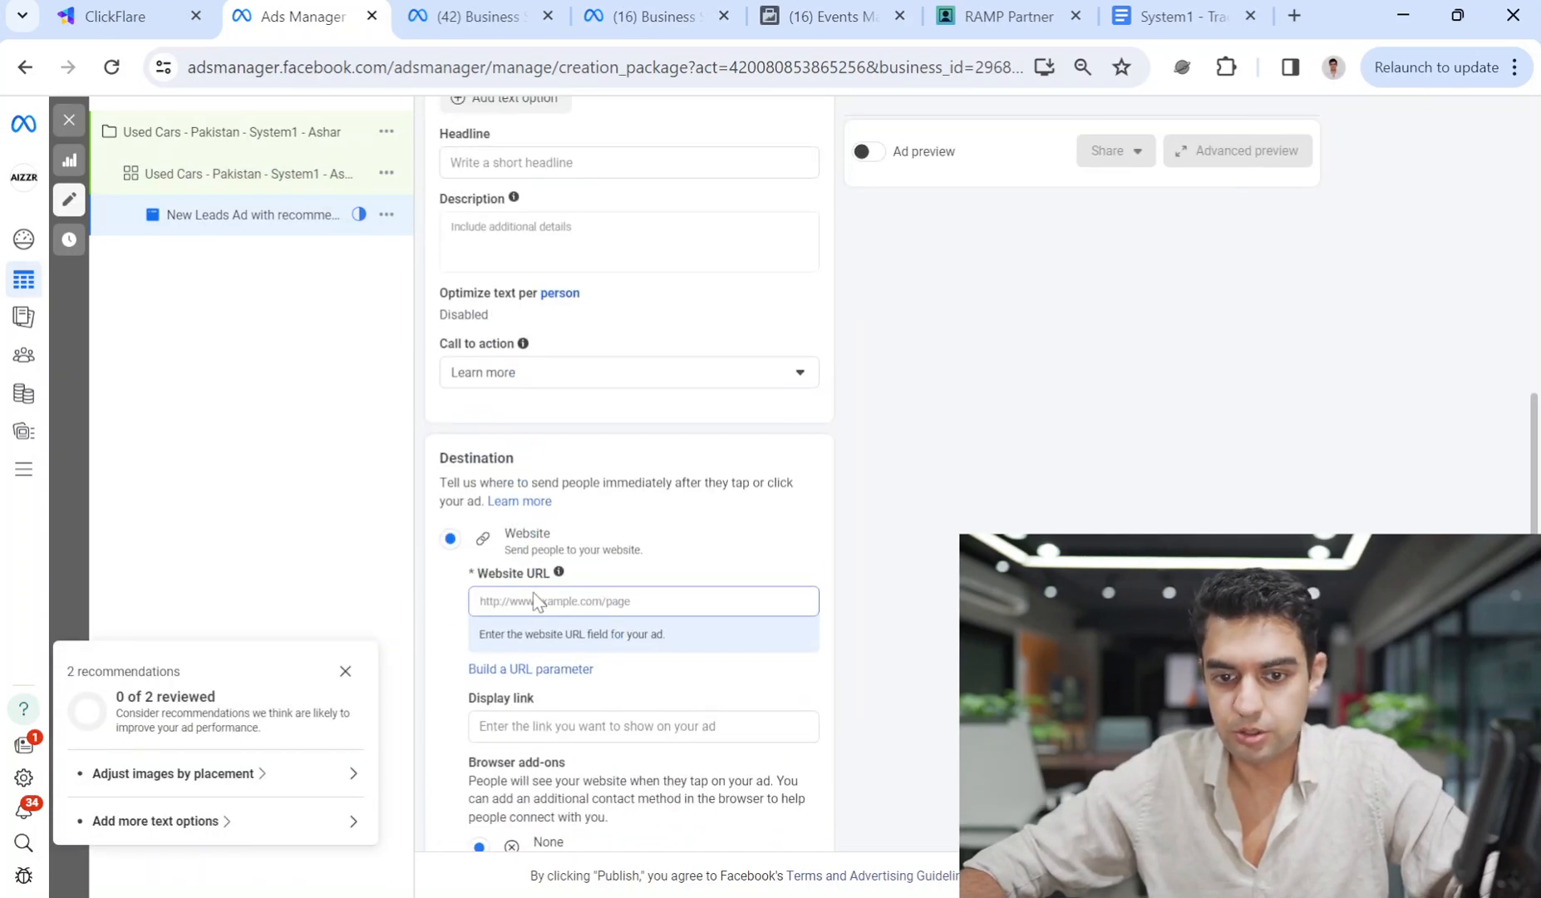
click(108, 5)
click(1091, 442)
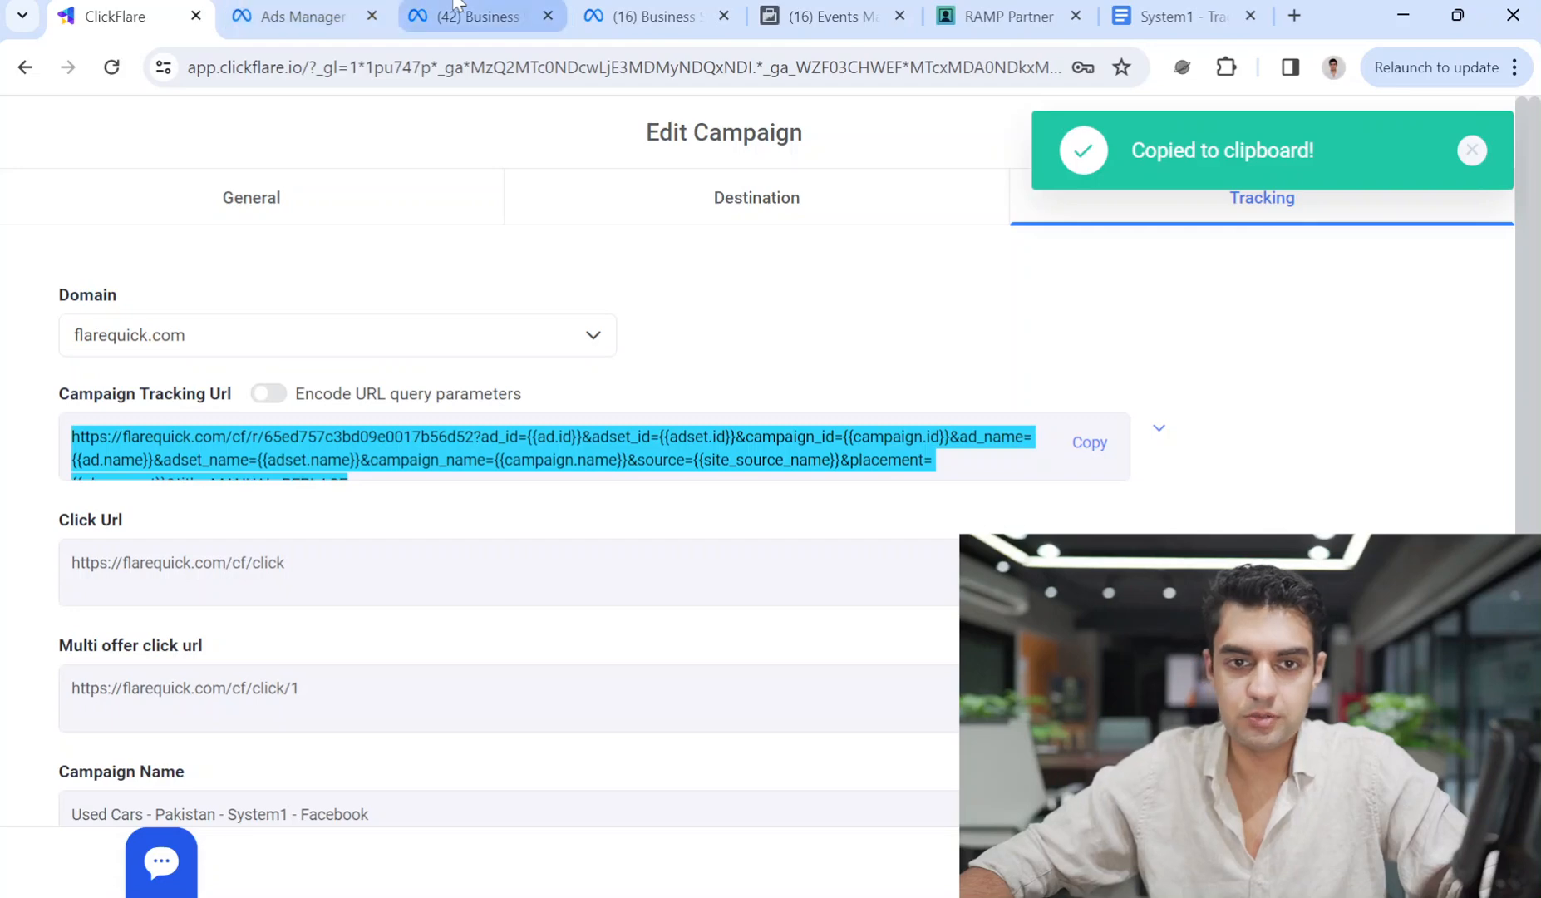
Go back to the ad editor and put the cursor in the Website URL field.
click(822, 12)
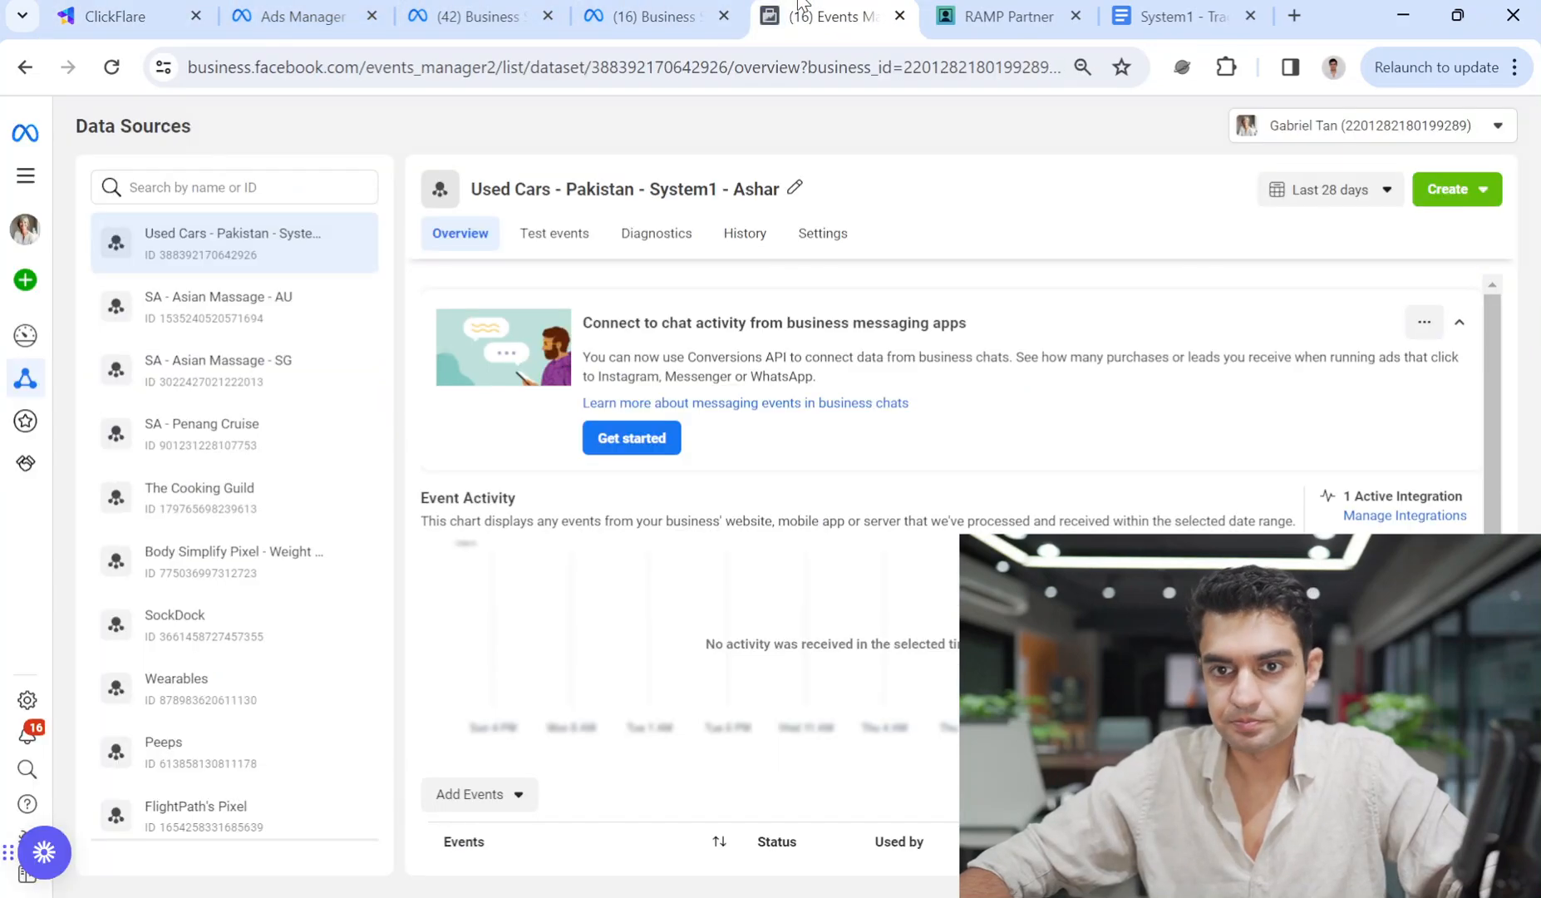
click(1087, 6)
click(474, 16)
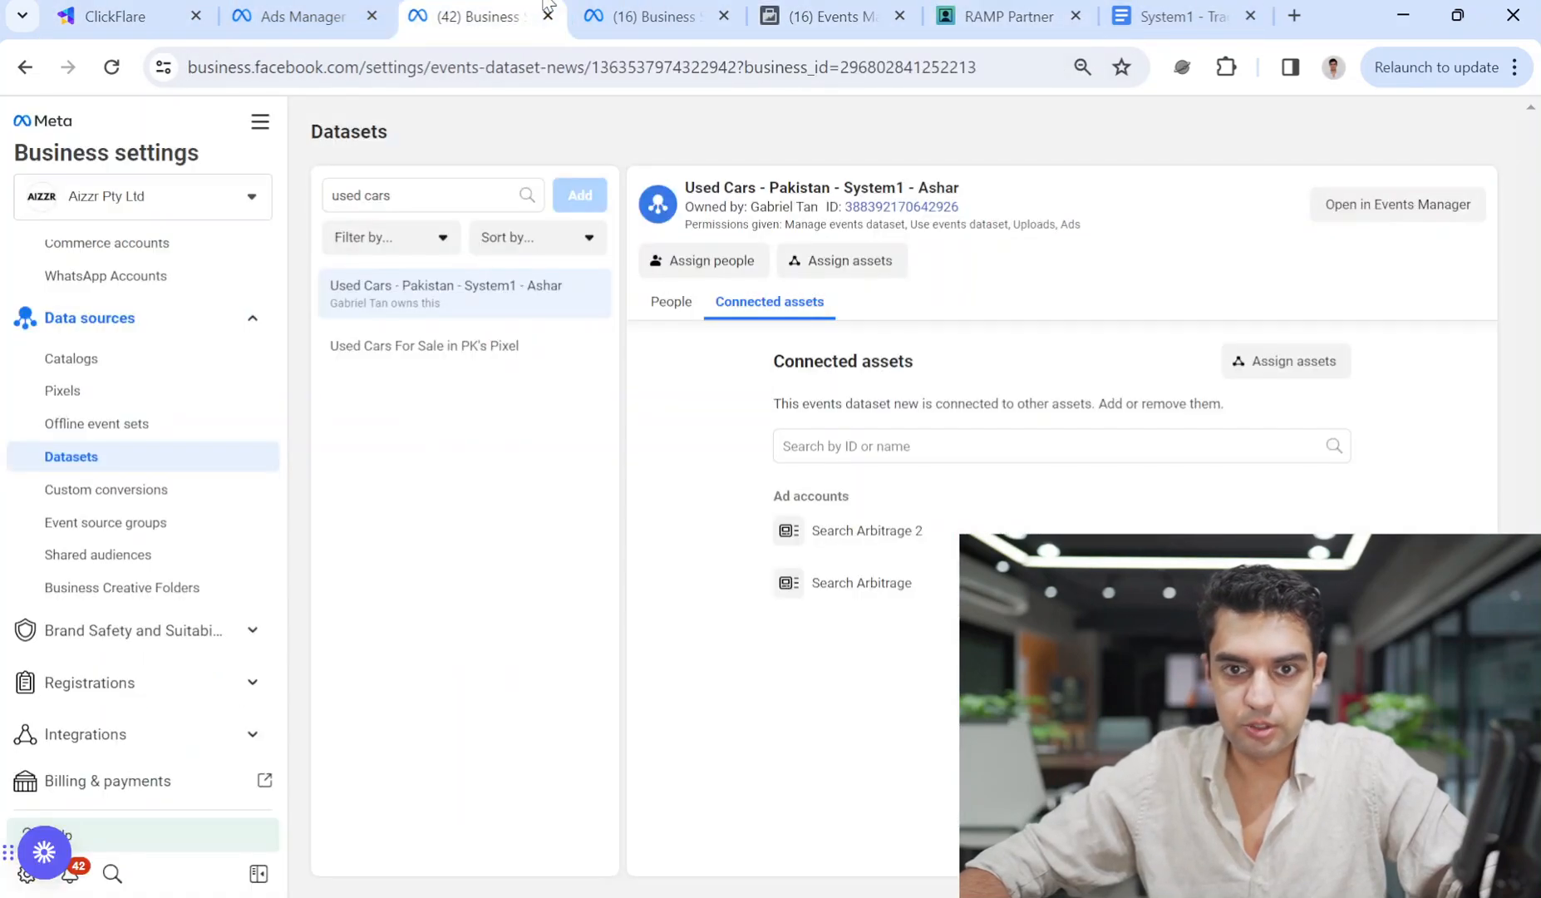
click(299, 16)
click(528, 602)
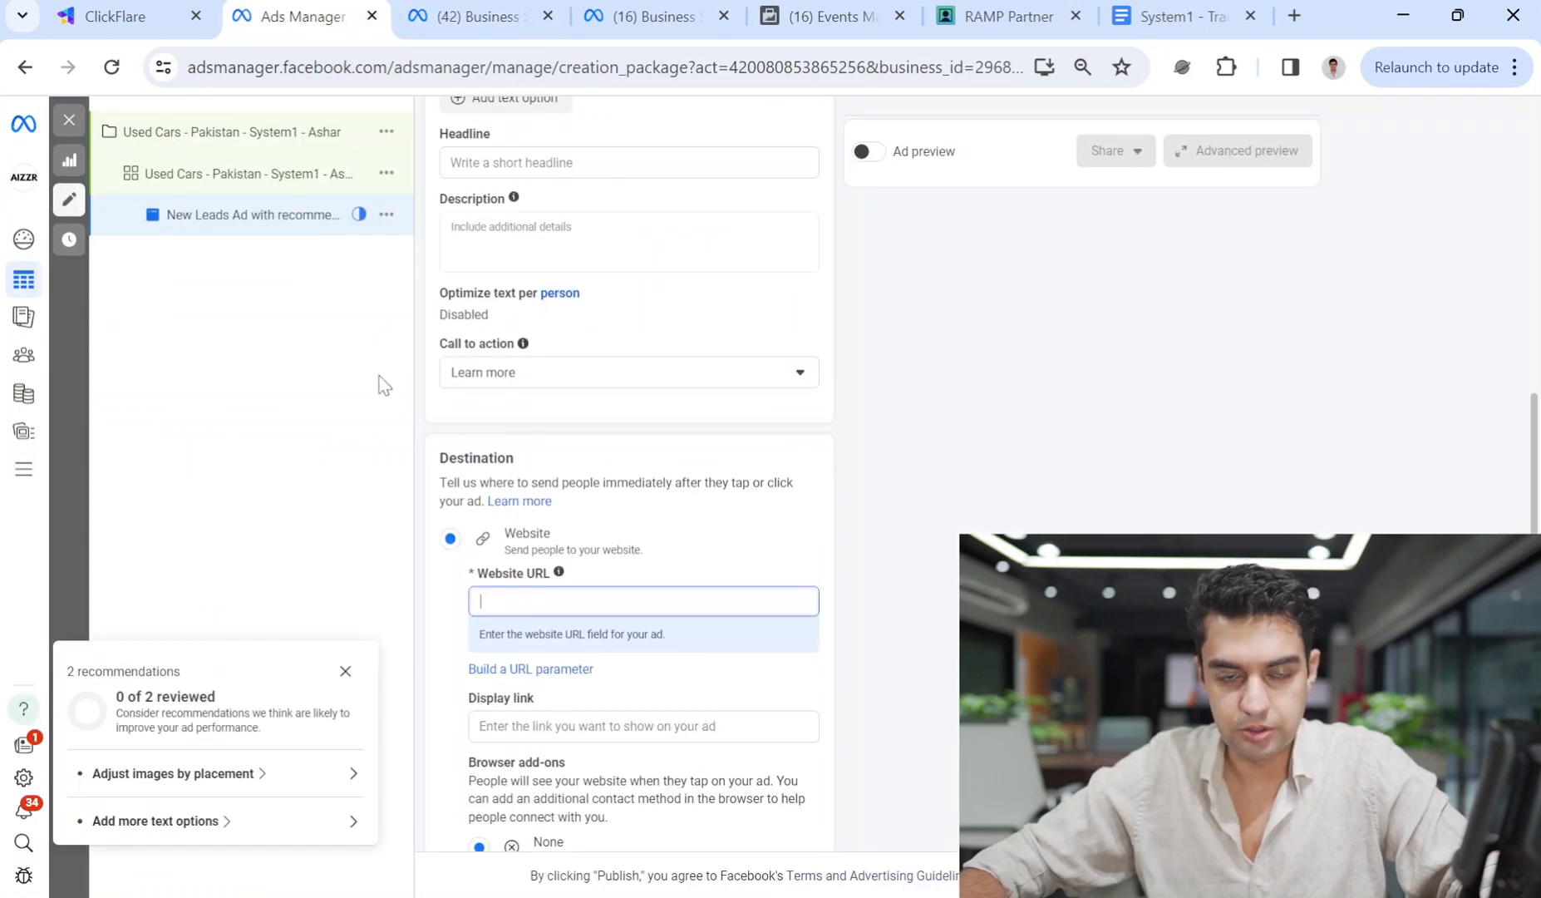
Paste the ClickFlare tracking link as the website URL, replacing MANUAL_REPLACE with 'Used Cars In Pakistan'.
click(195, 16)
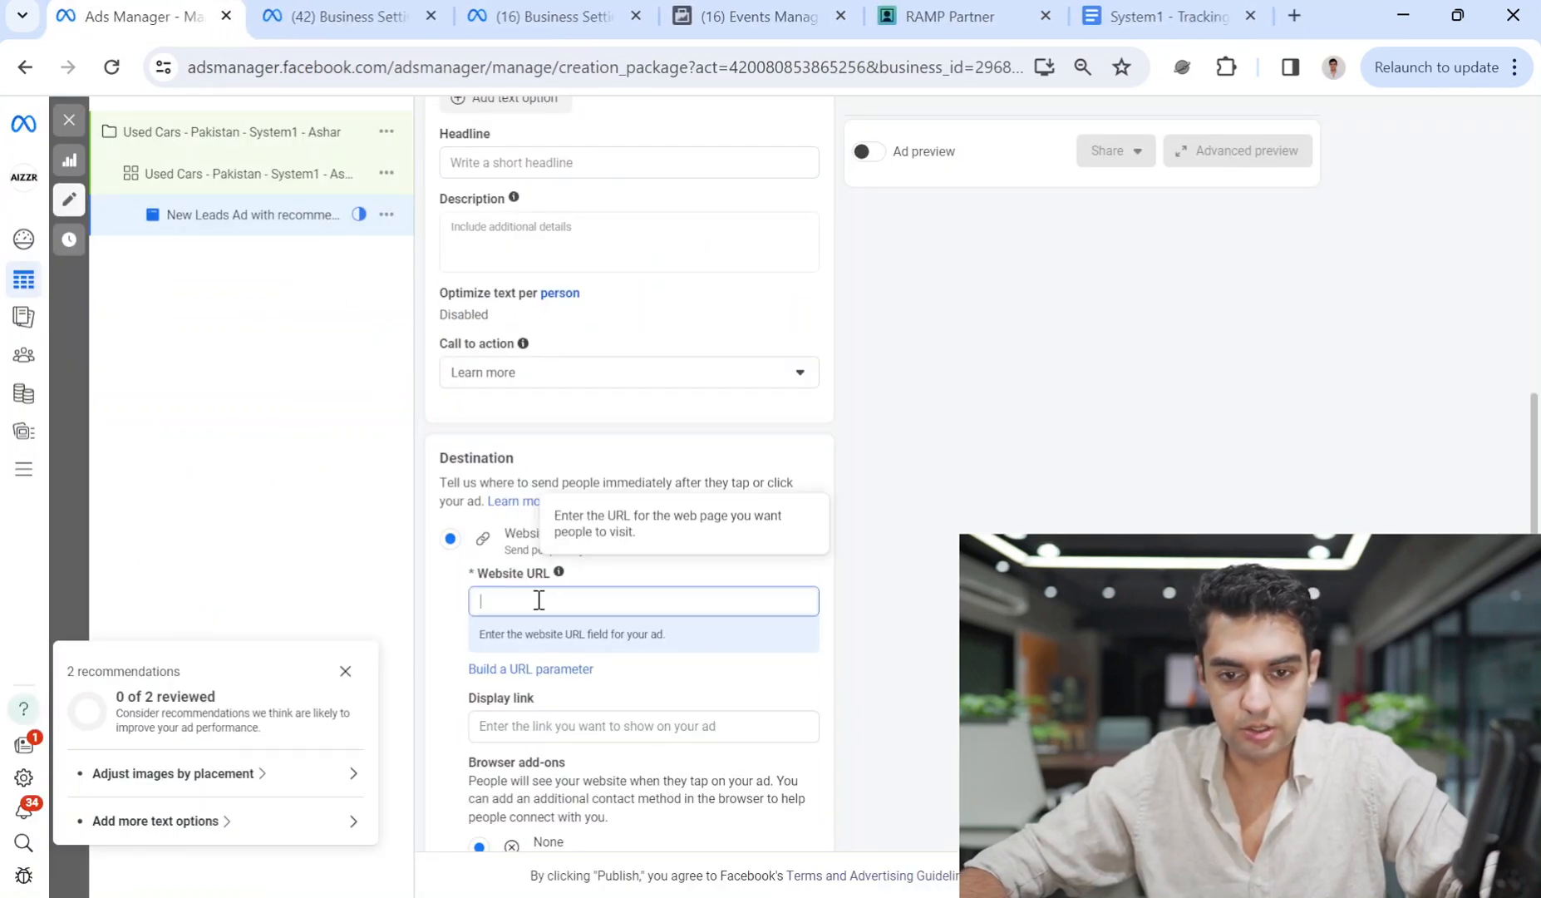
text(https://flarequick.com/cf/r/65ed757c3bd09e0017b56d52?ad_id={{ad.id}}&adset_id={{adset.id}}&campaign_id={{campaign.id}}&ad_name={{ad.name}}&adset_name={{adset.name}}&campaign_name={{campaign.name}}&source={{site_source_name}}&placement={{placement}}&title=MANUAL_REPLACE)
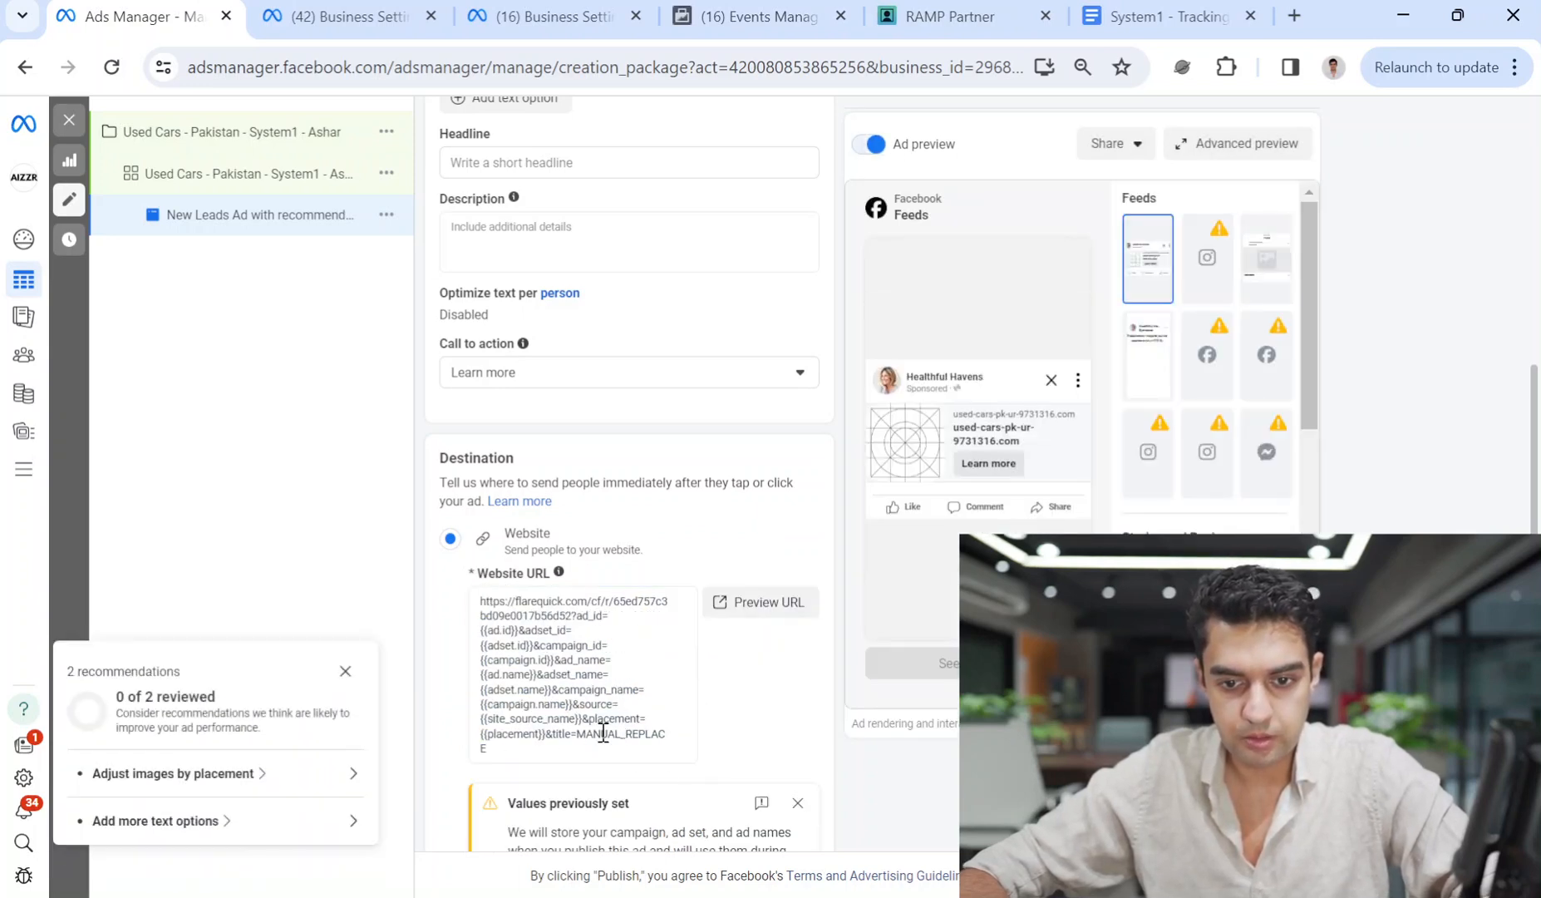
drag(583, 737, 601, 742)
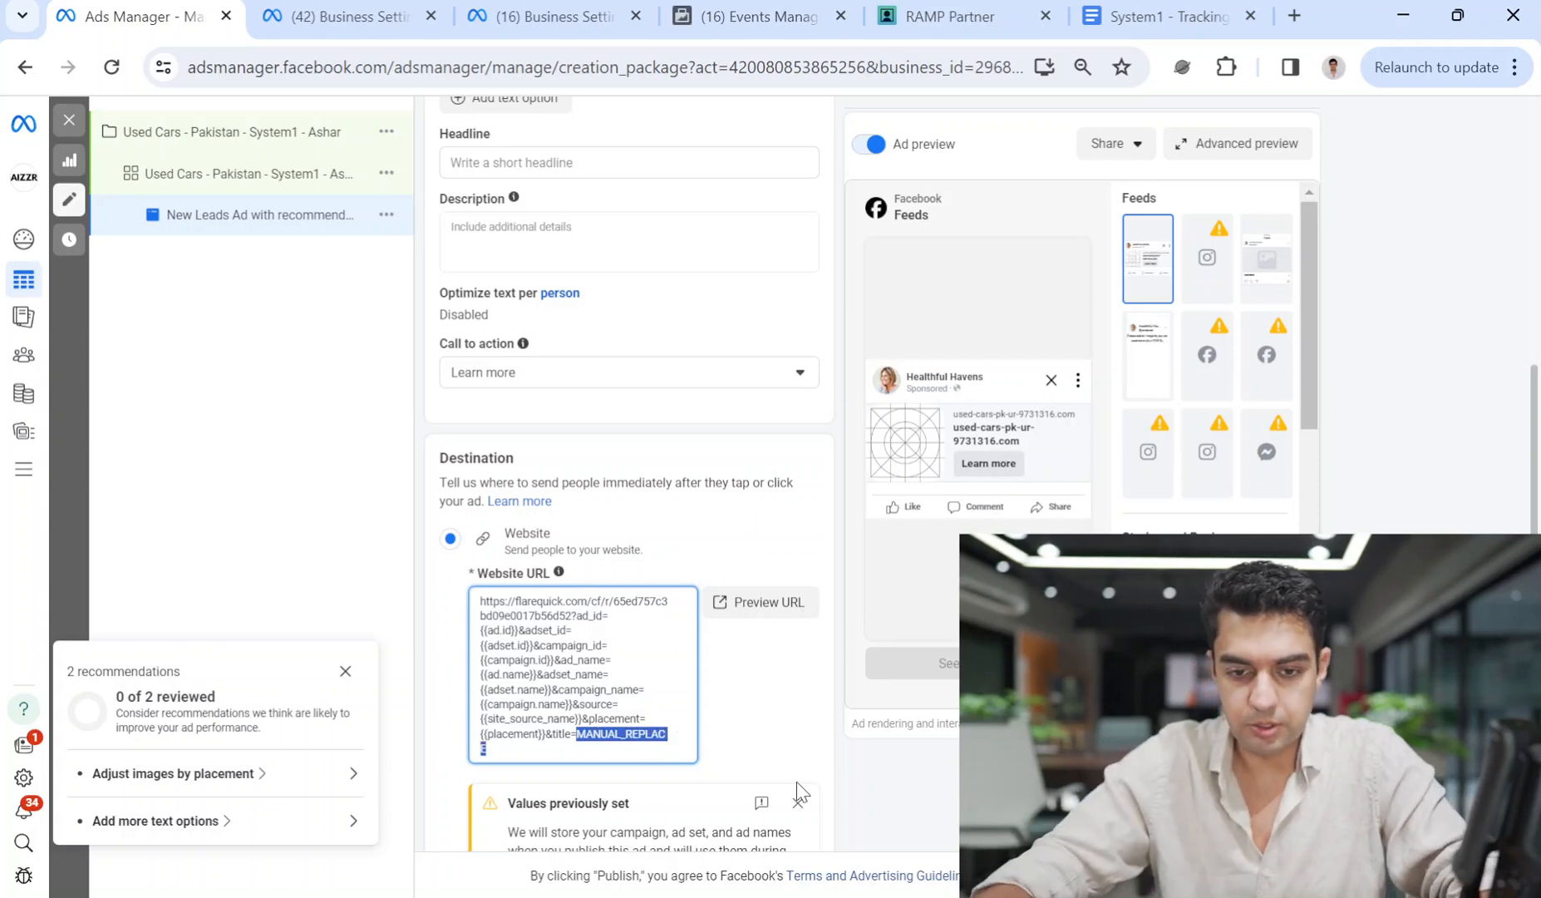
key(BackSpace)
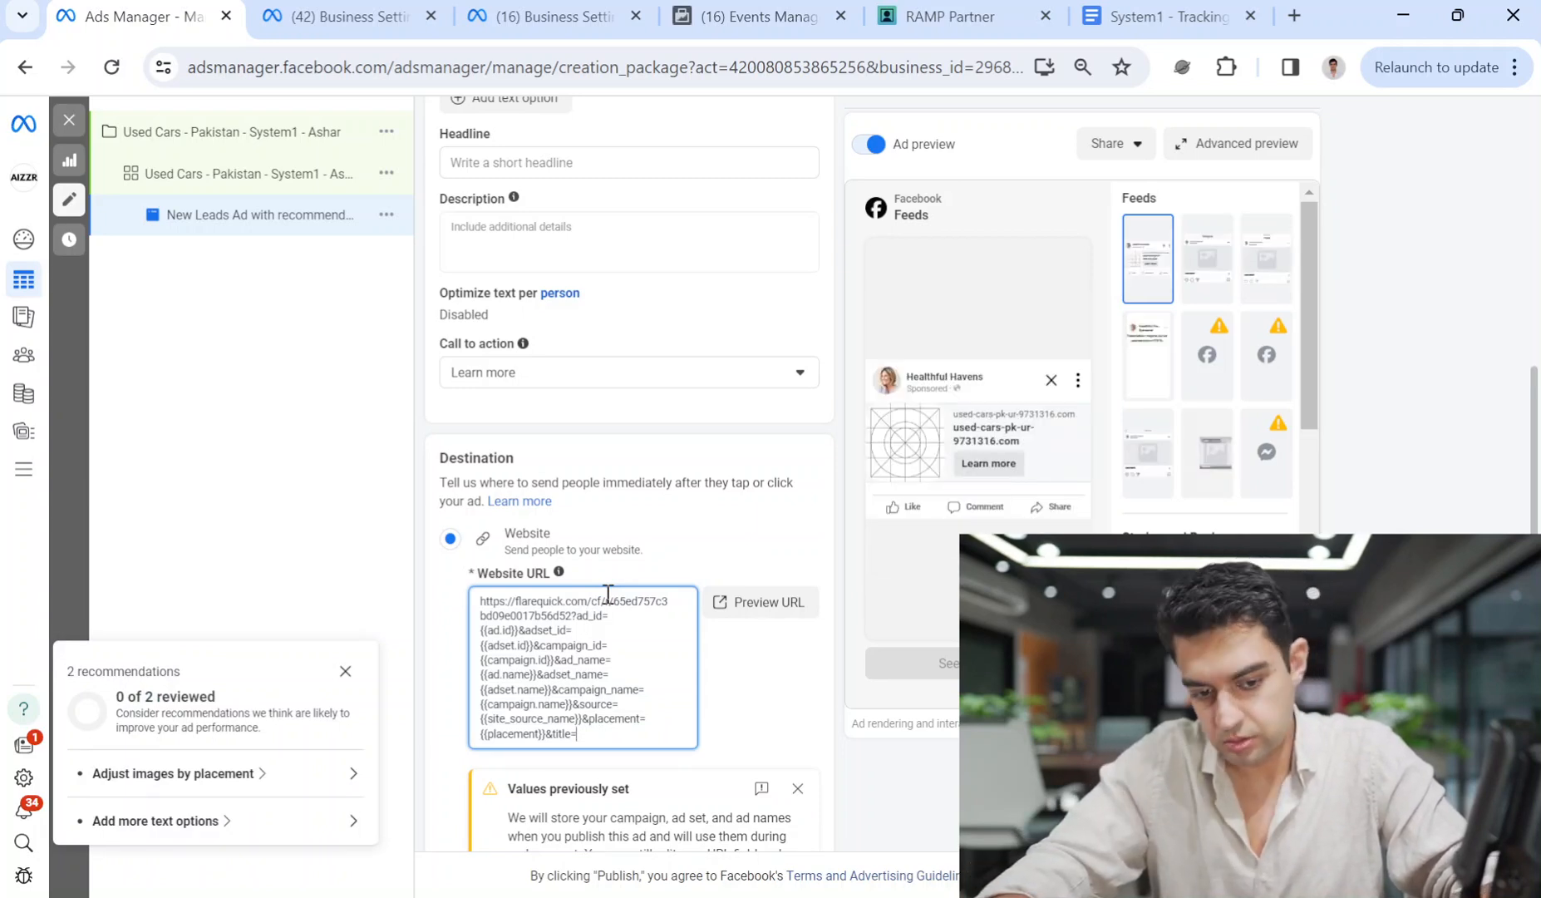
text(Used Cars In)
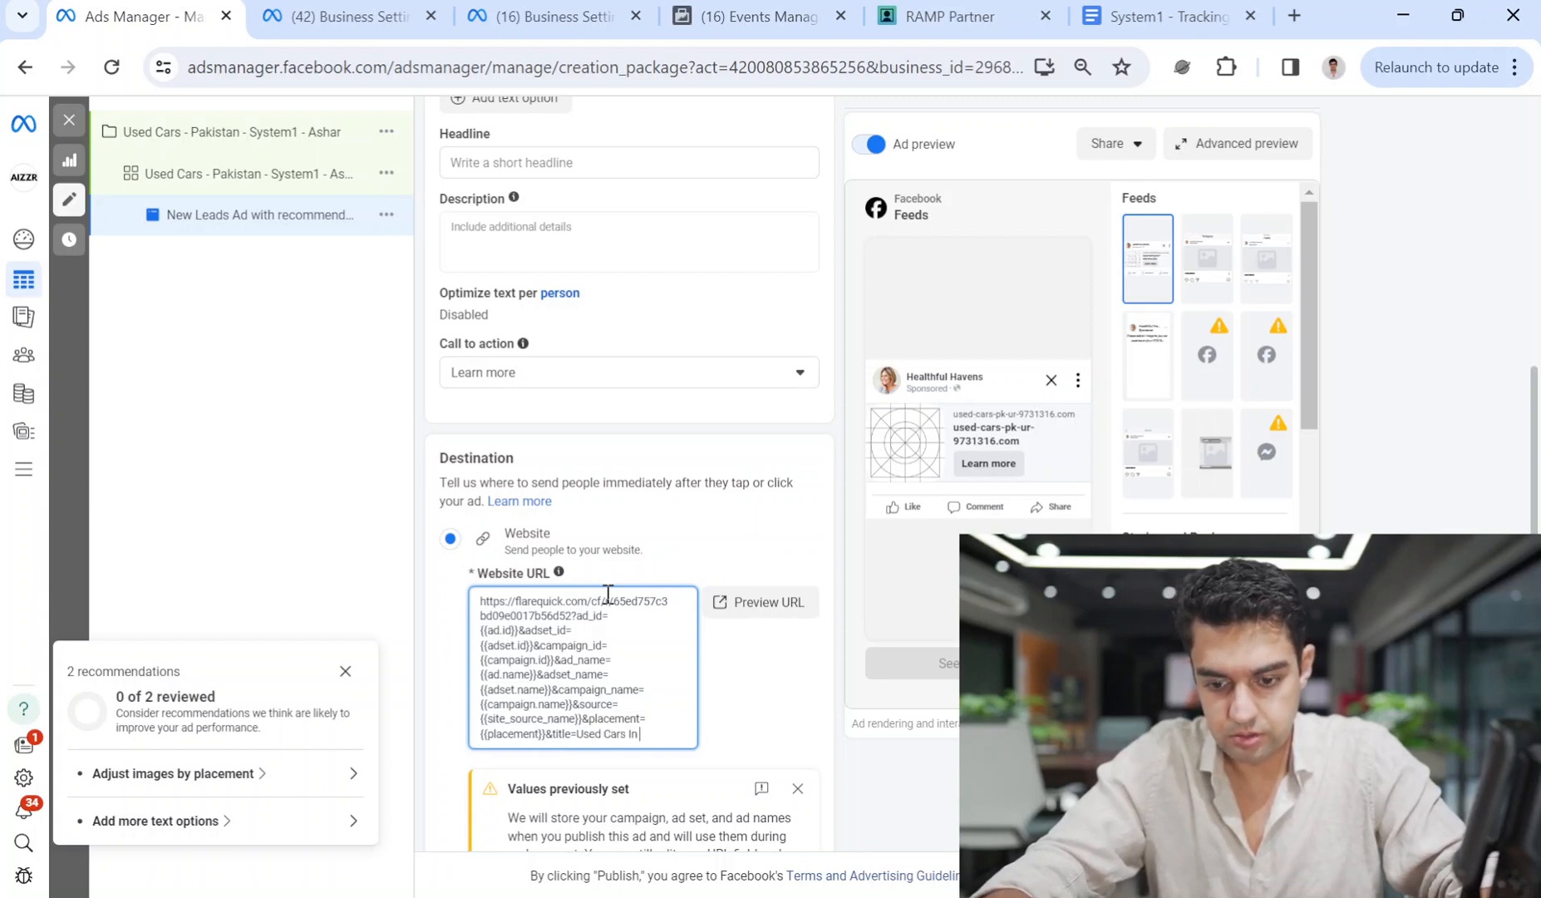
text( Pakistan)
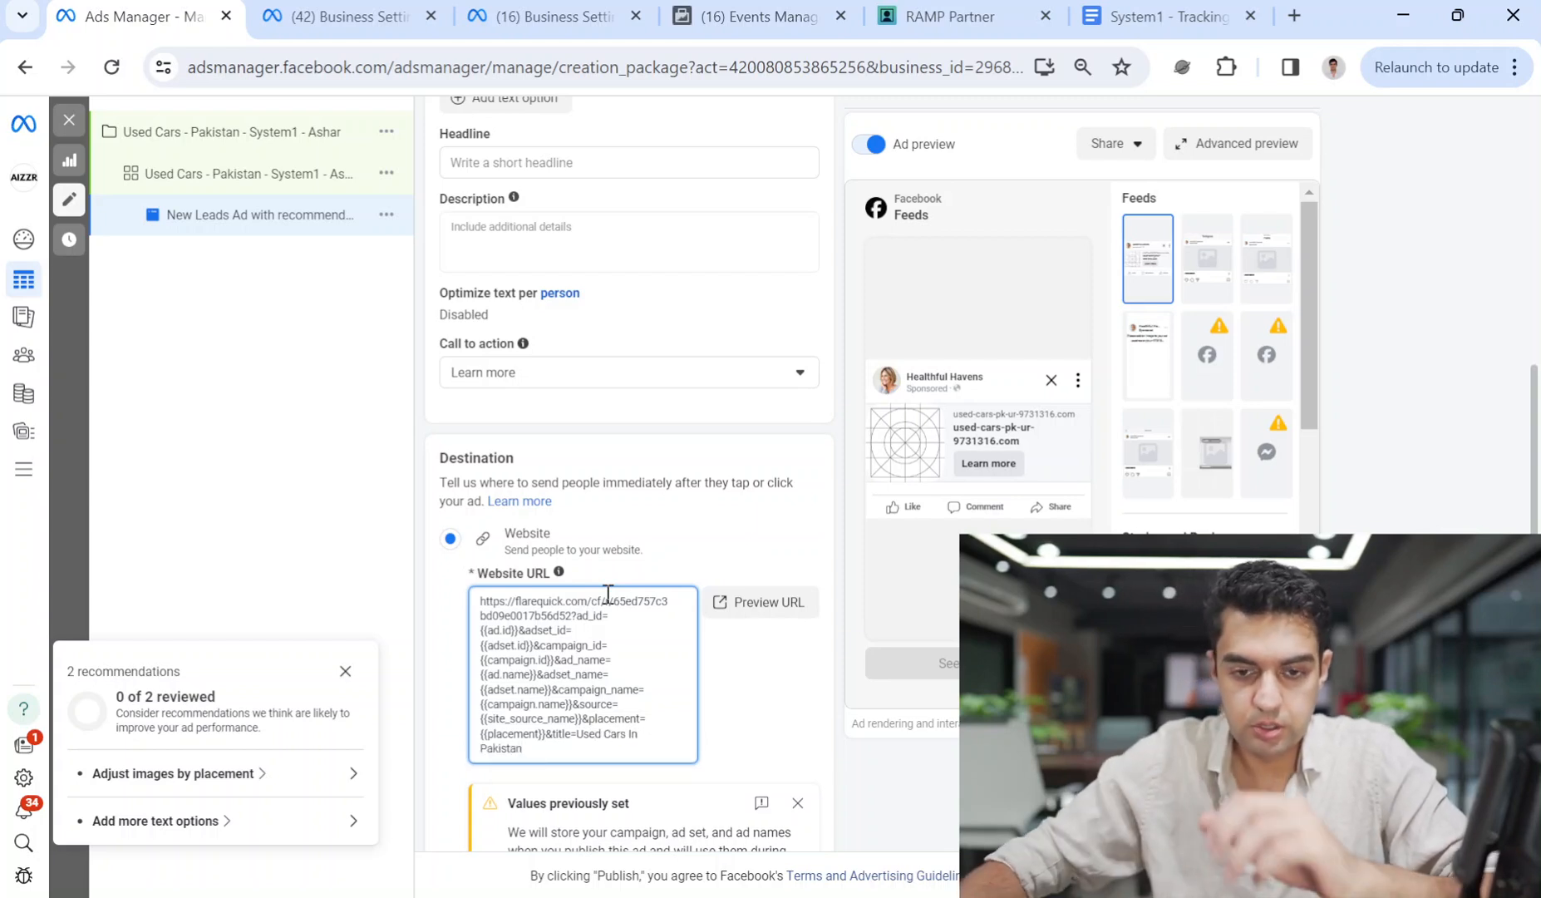
click(703, 547)
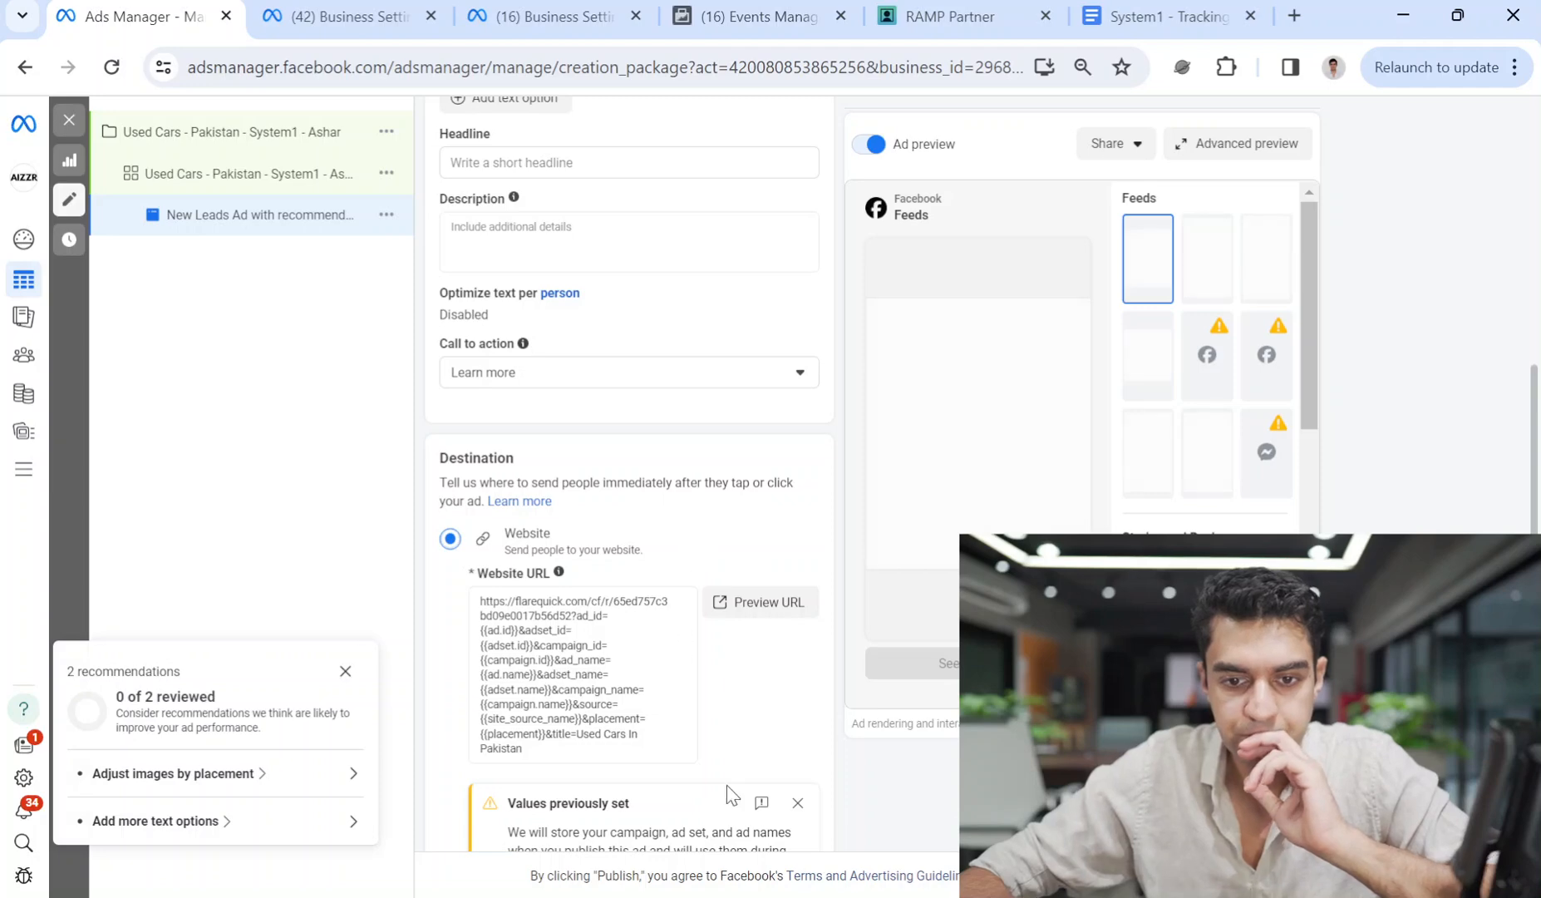
scroll(725, 785, down, 6)
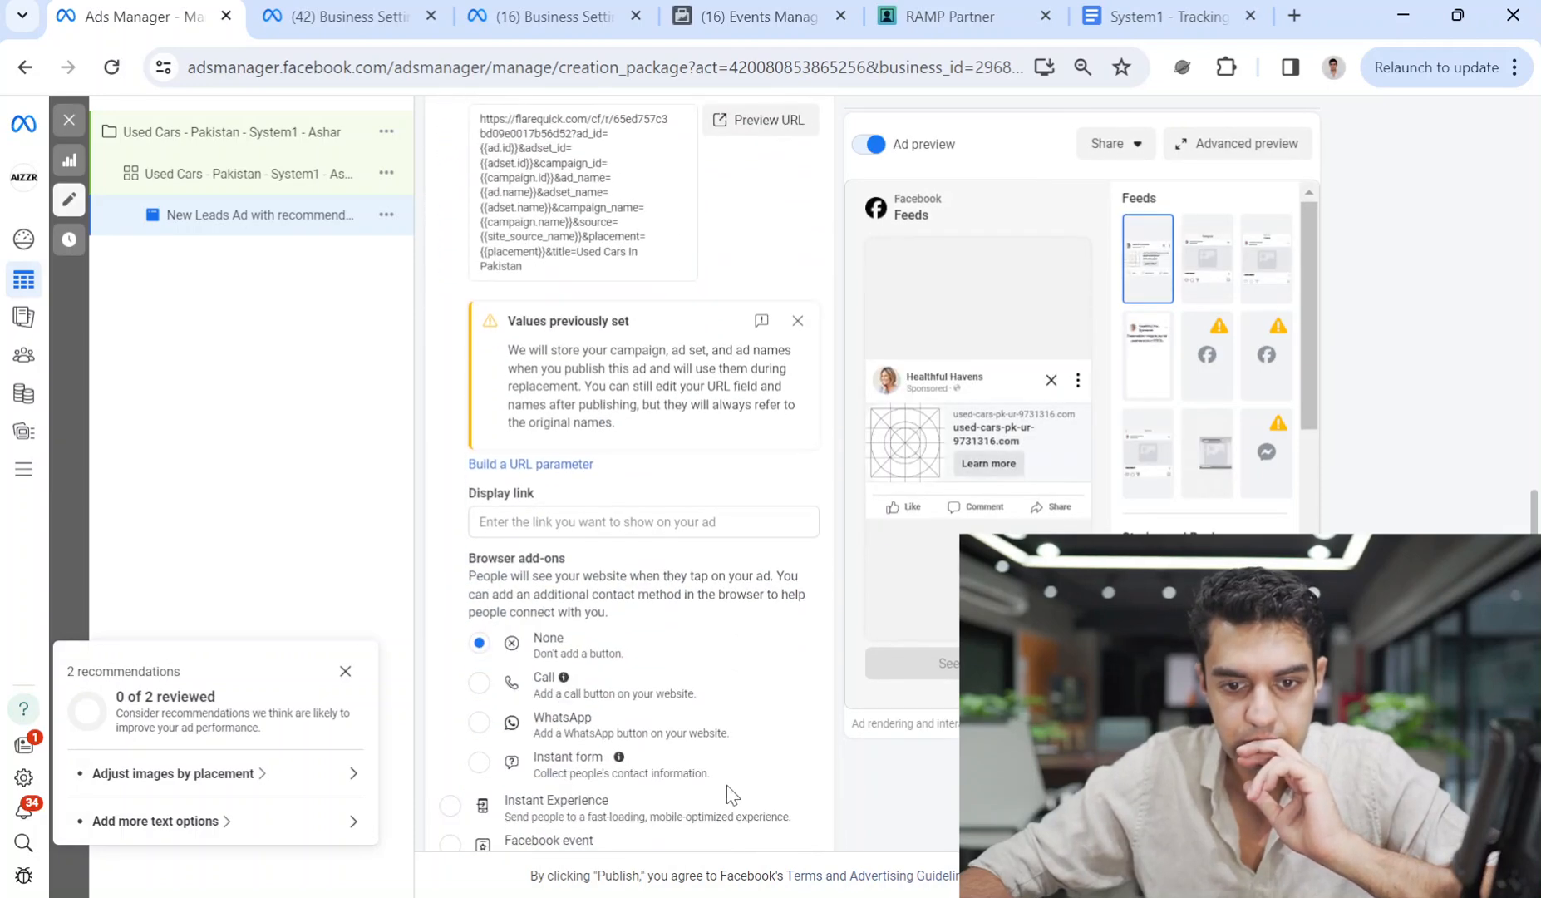
scroll(611, 647, up, 14)
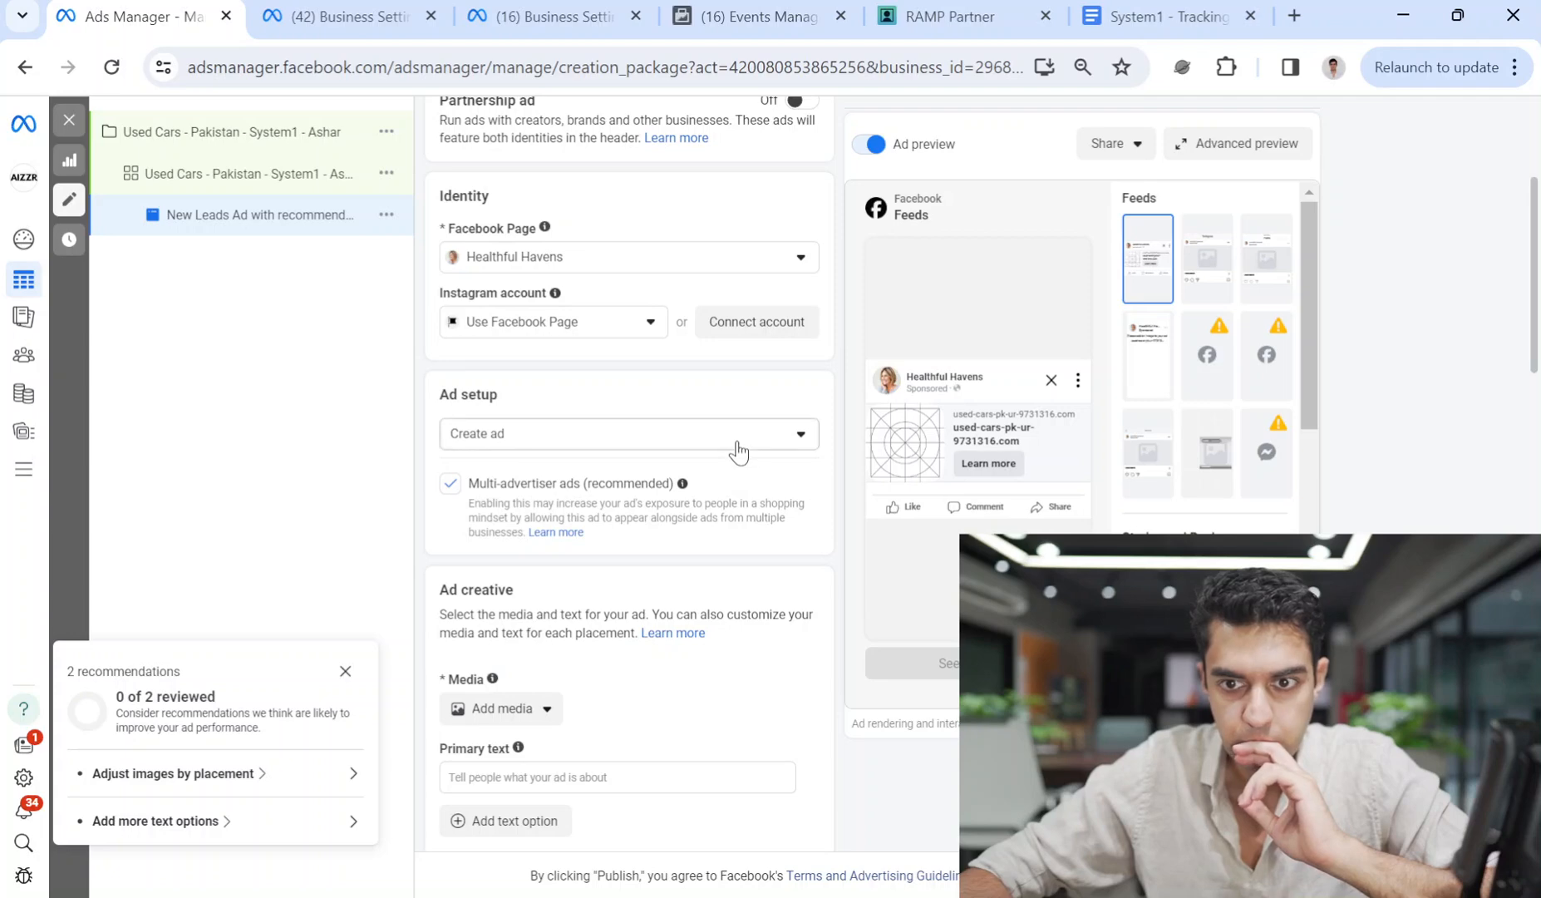
scroll(738, 453, up, 4)
Rename the ad to 'Used Cars'.
double_click(594, 344)
key(ctrl+v)
key(ctrl+a)
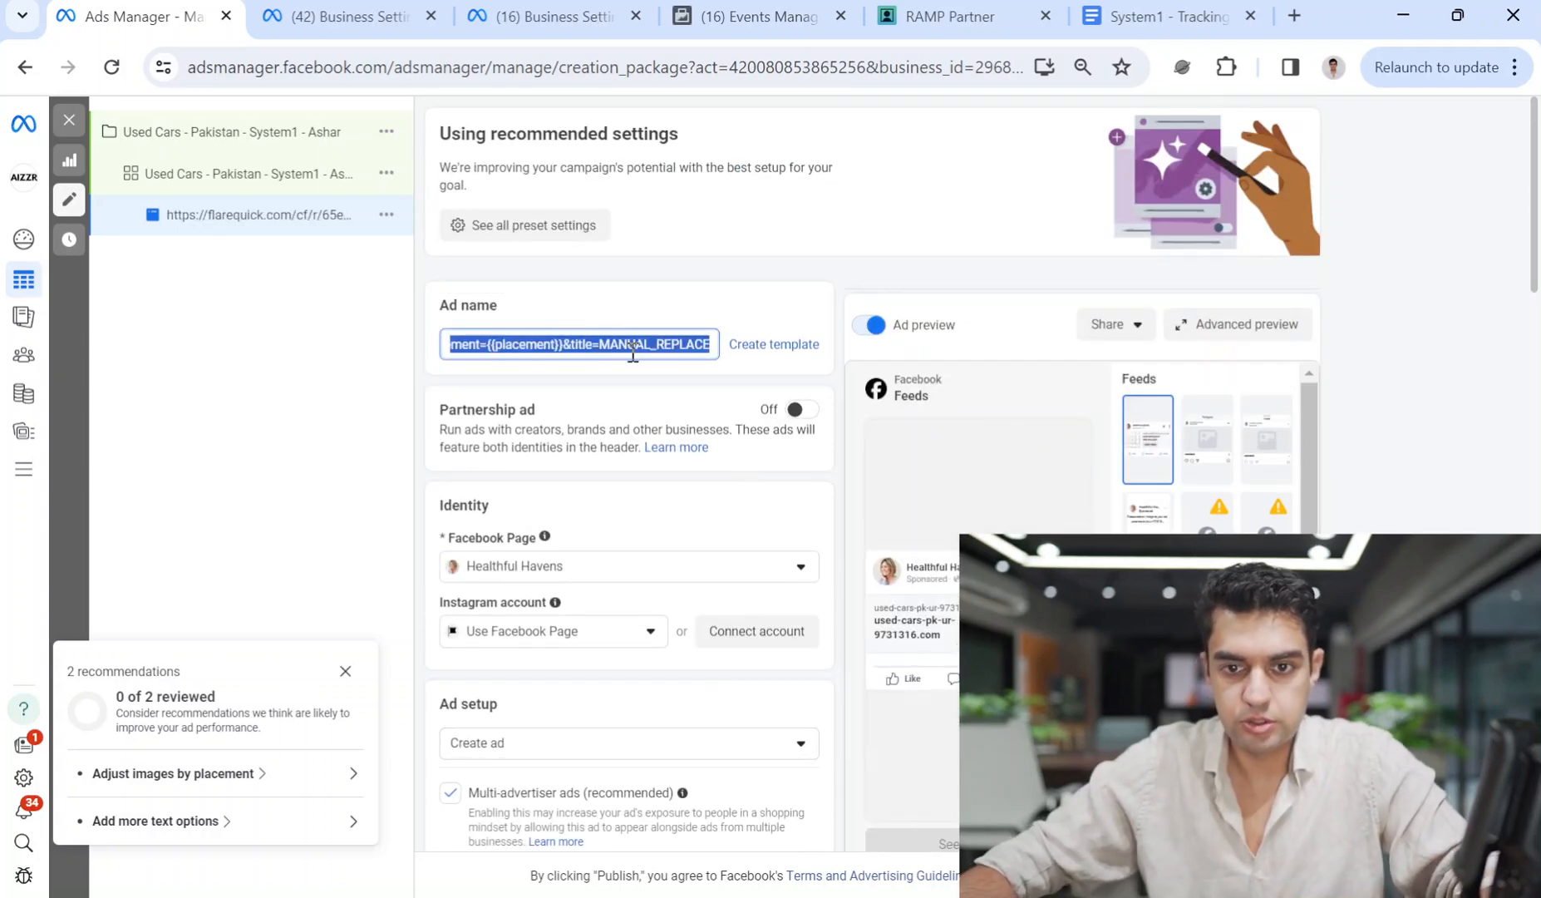
text(UsedCa)
key(BackSpace)
key(BackSpace)
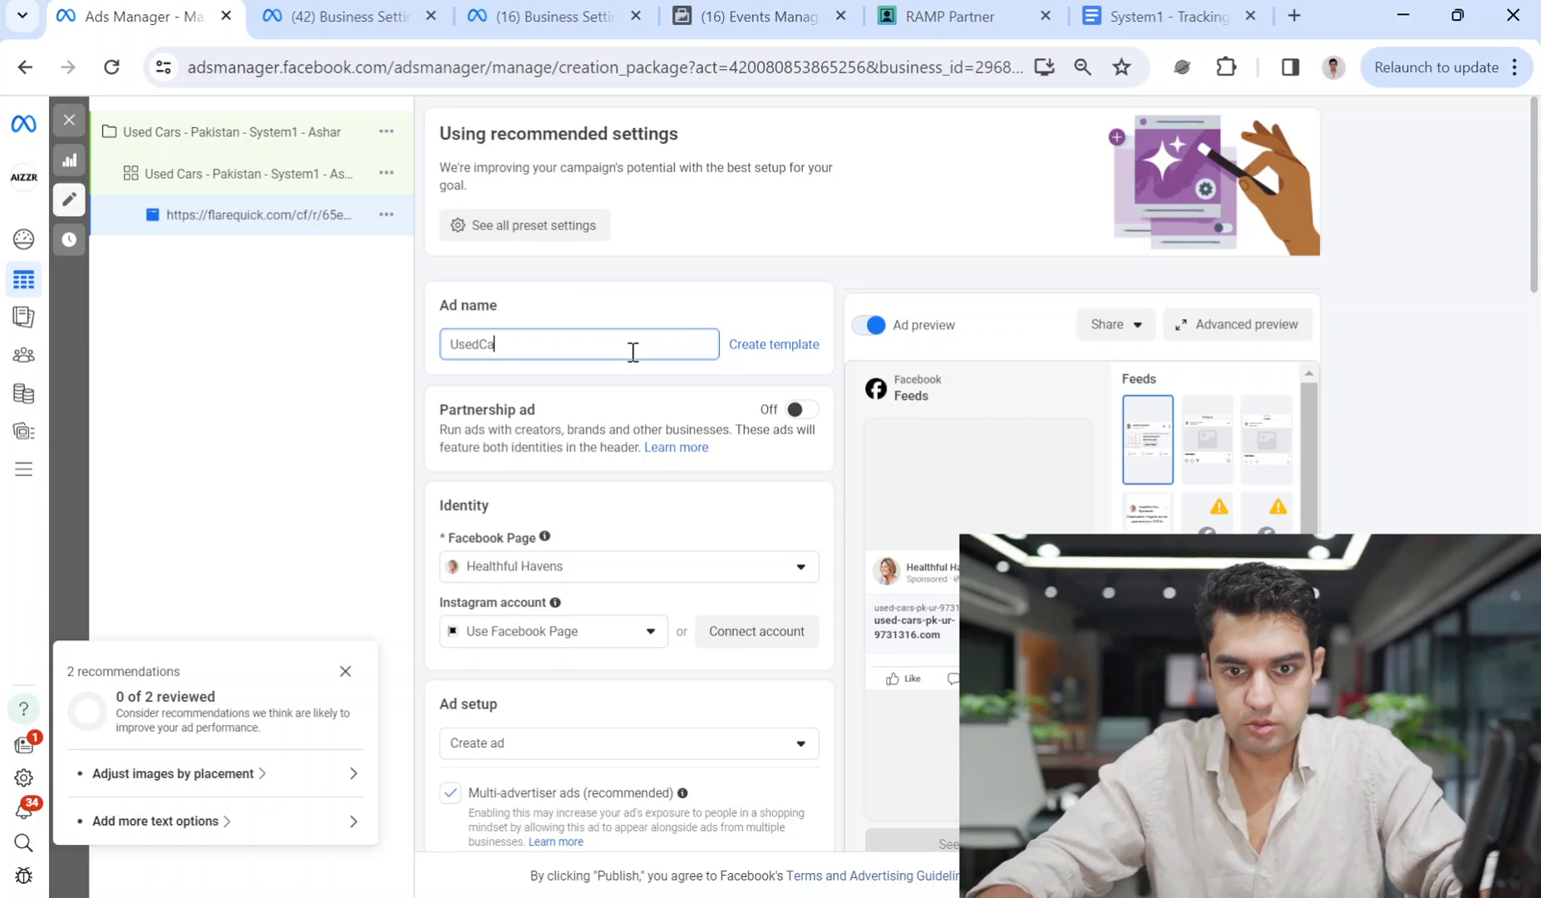
text(cARS)
key(BackSpace)
key(BackSpace)
key(BackSpace)
key(BackSpace)
text(Cars)
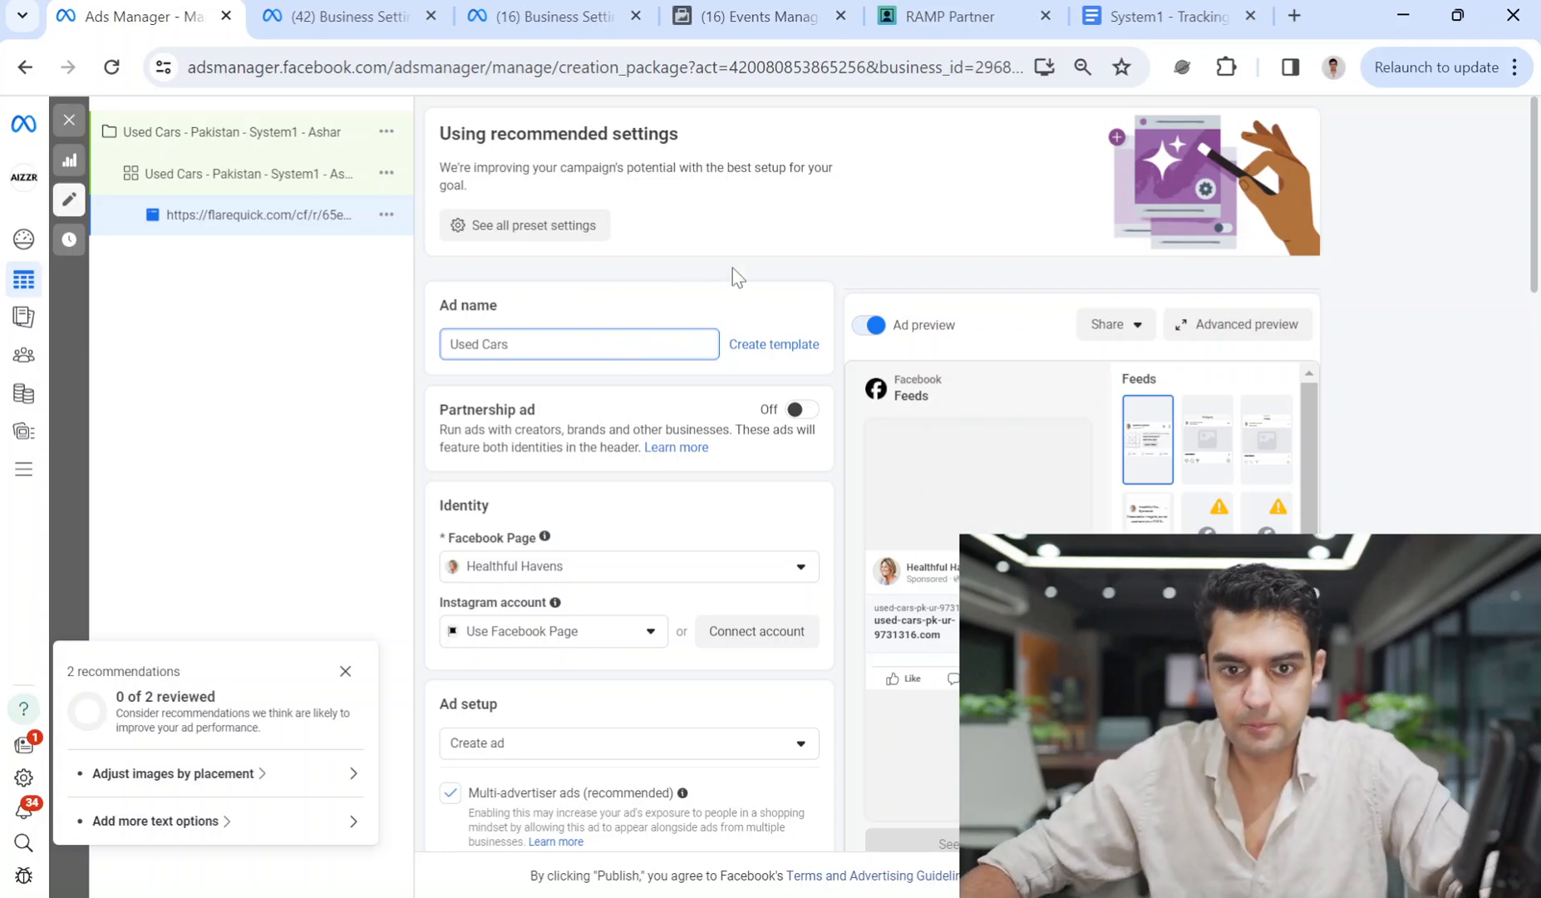
click(784, 258)
Begin the ad's primary text with 'Used'.
scroll(654, 672, down, 4)
scroll(654, 672, down, 6)
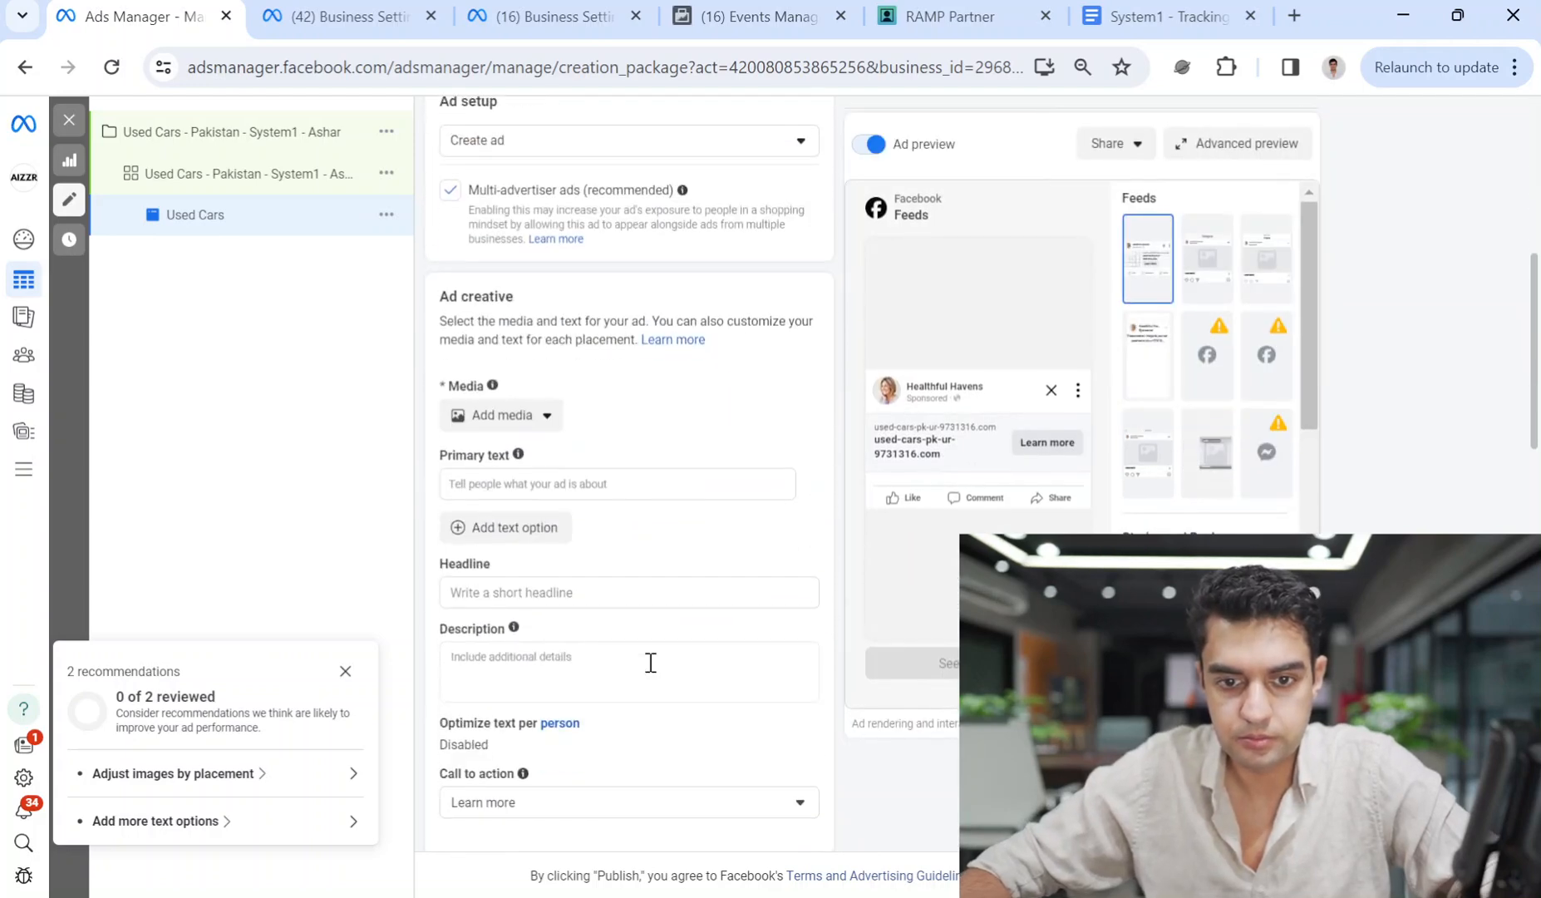
scroll(601, 510, up, 5)
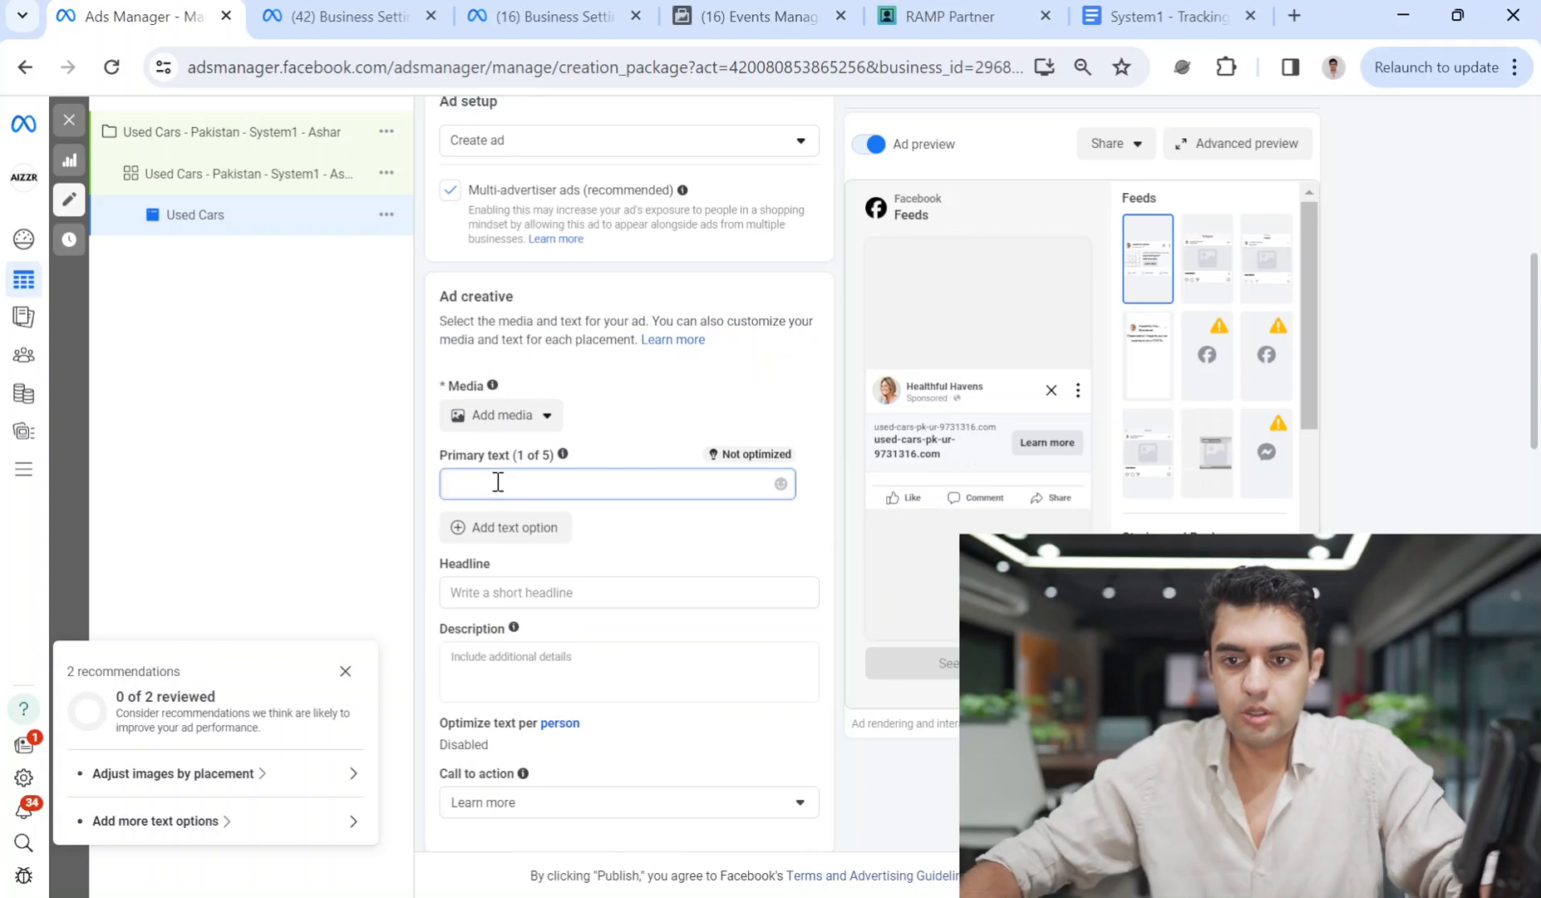
text(u)
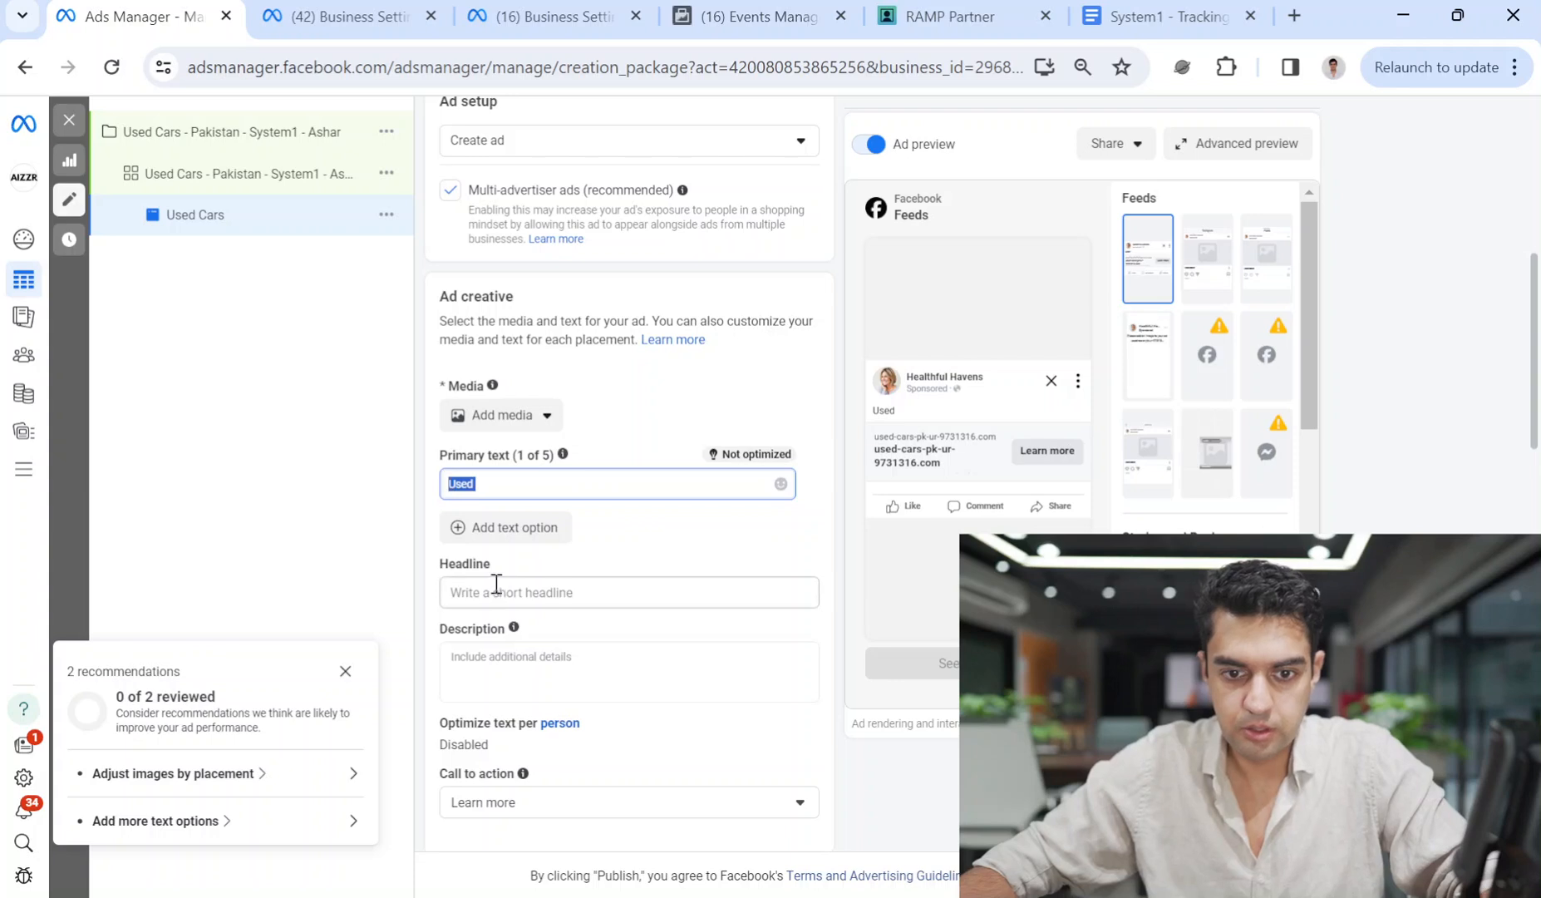
Enter the headline 'Luxury Second Hand Cars Under Rs 10 Lakh' and add a second headline option.
click(497, 586)
text(Used)
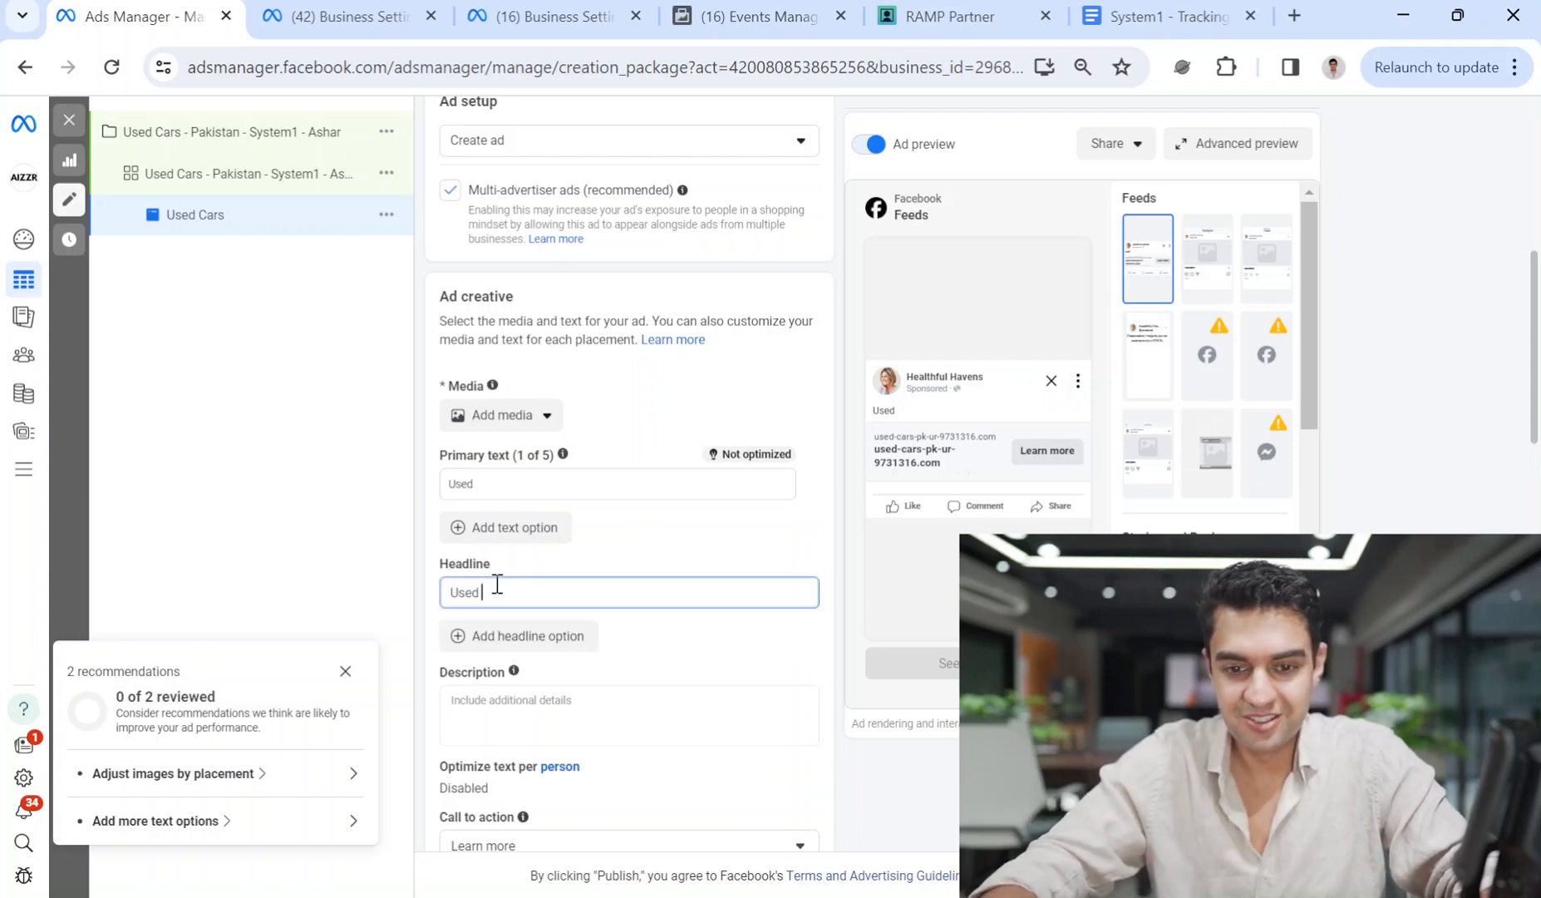
key(BackSpace)
key(BackSpace)
key(BackSpace)
text(Secon)
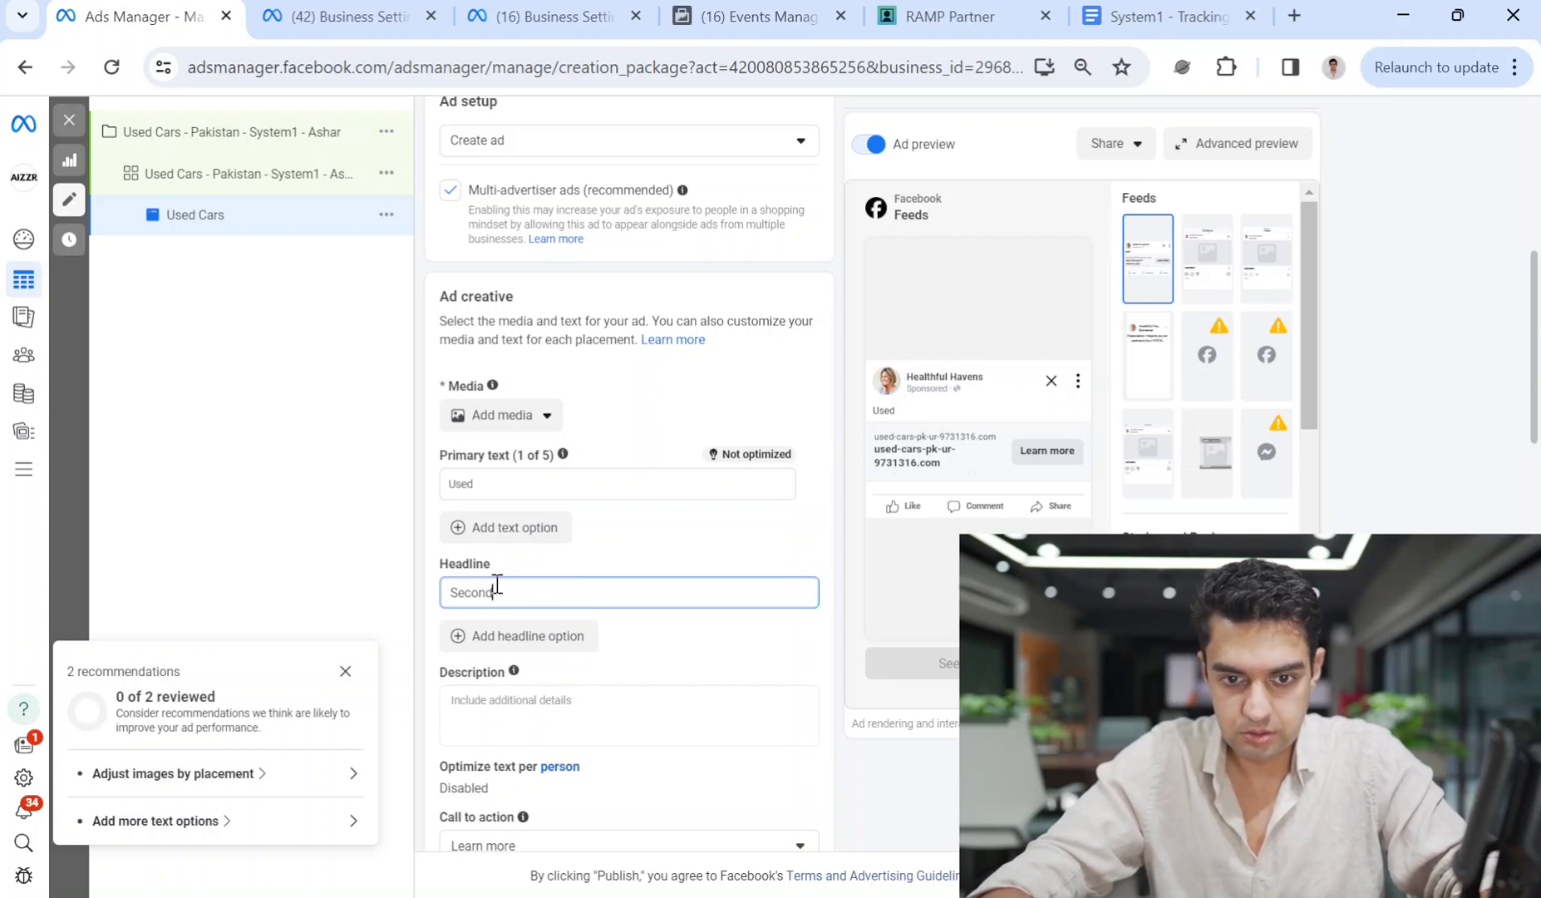
text(d Hand)
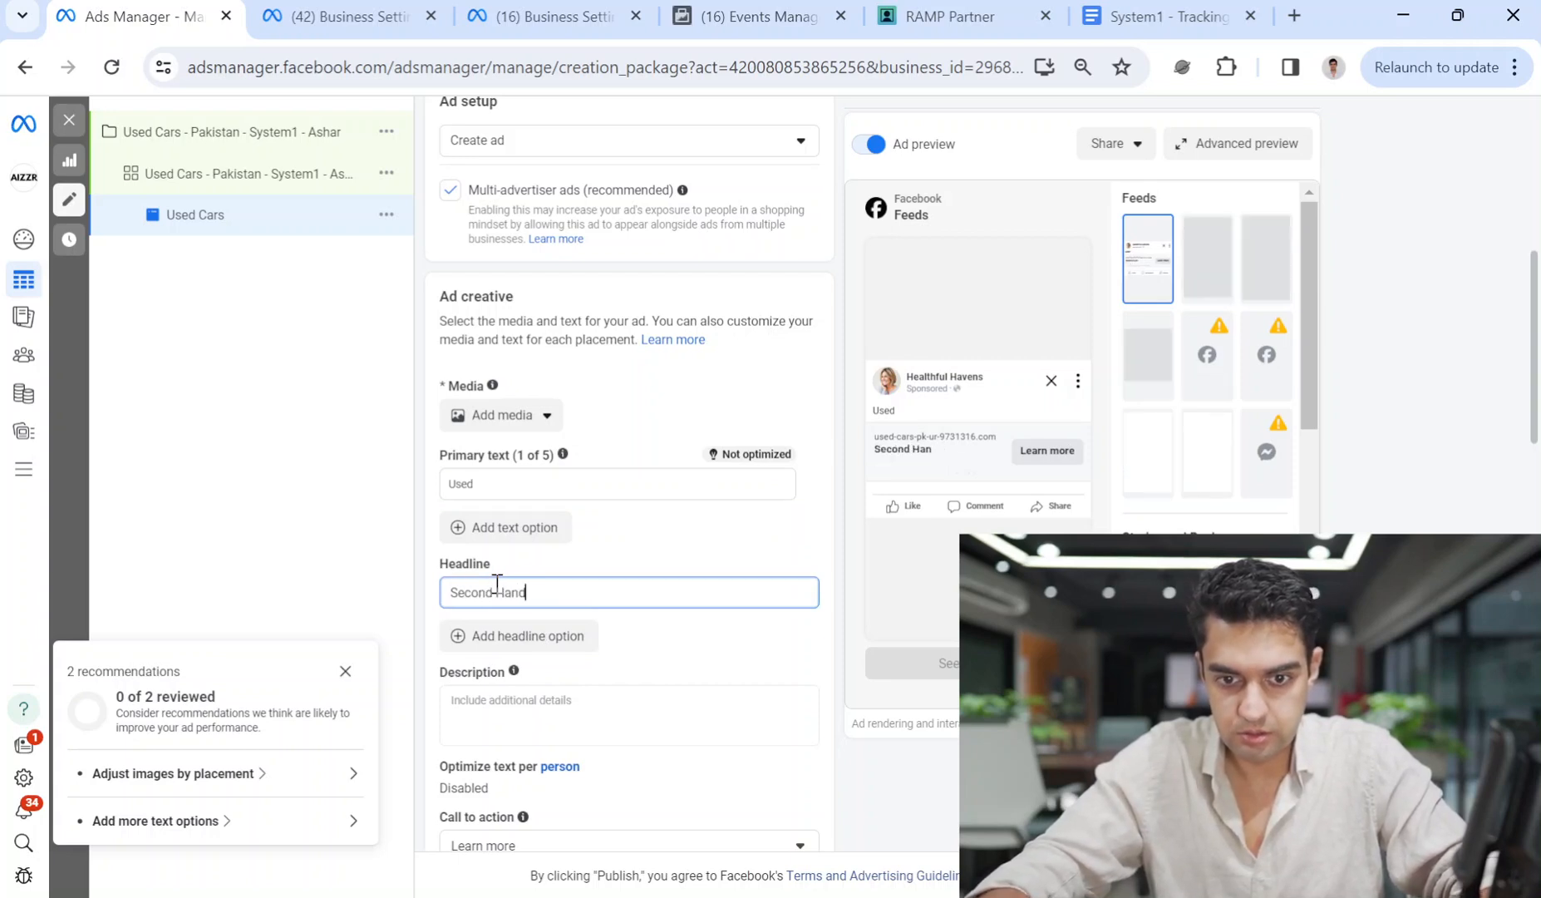
text( Cars)
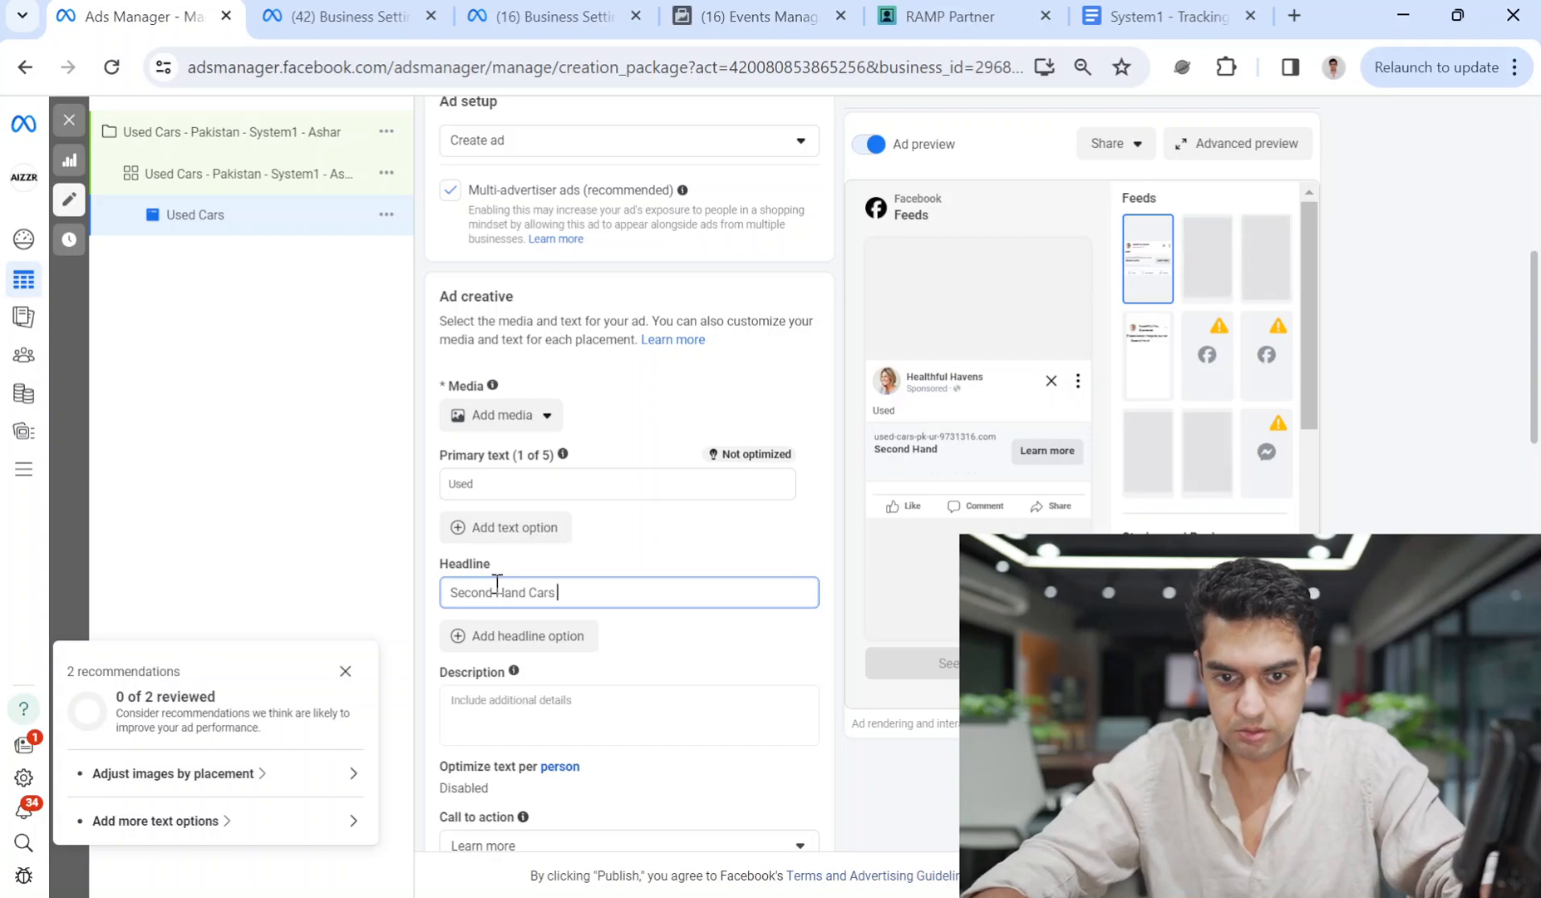
text( Under )
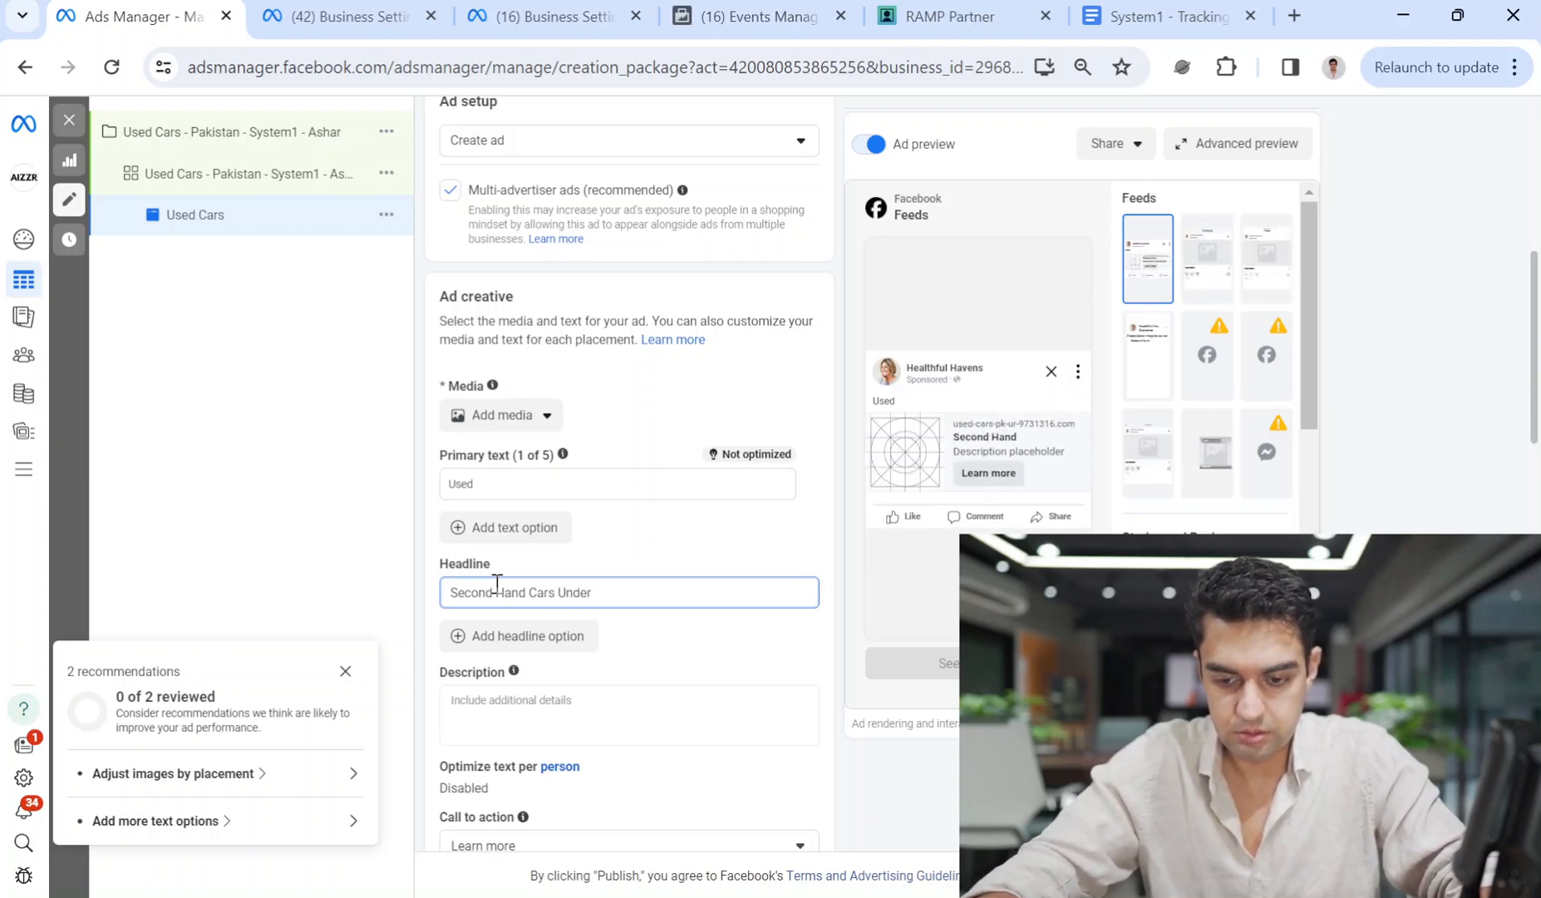
text(10 Lka)
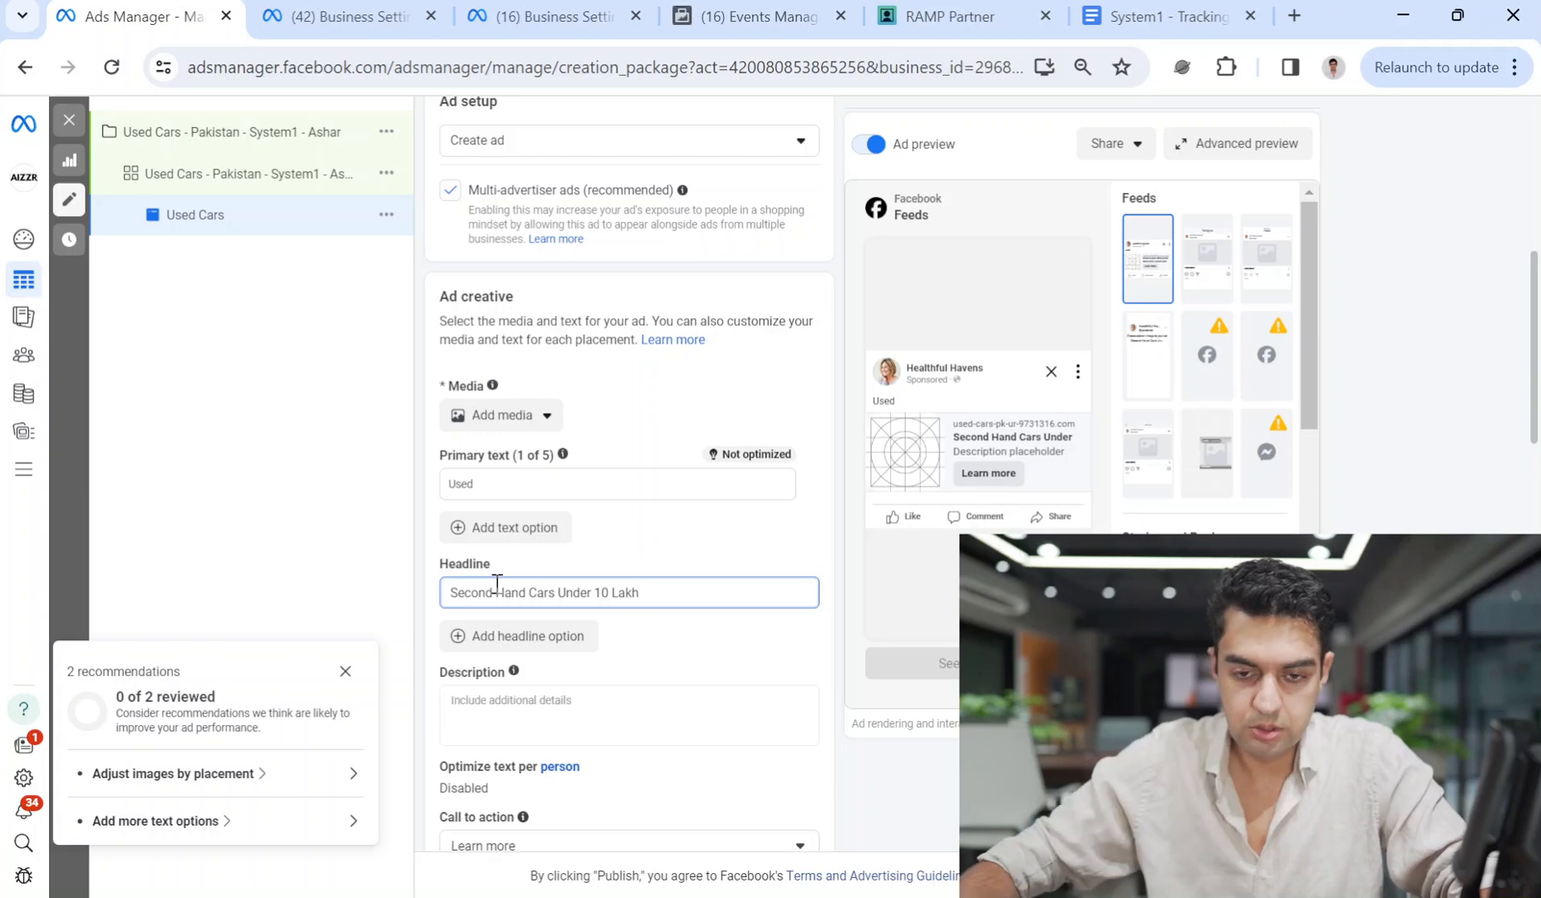
click(596, 592)
text(Rs)
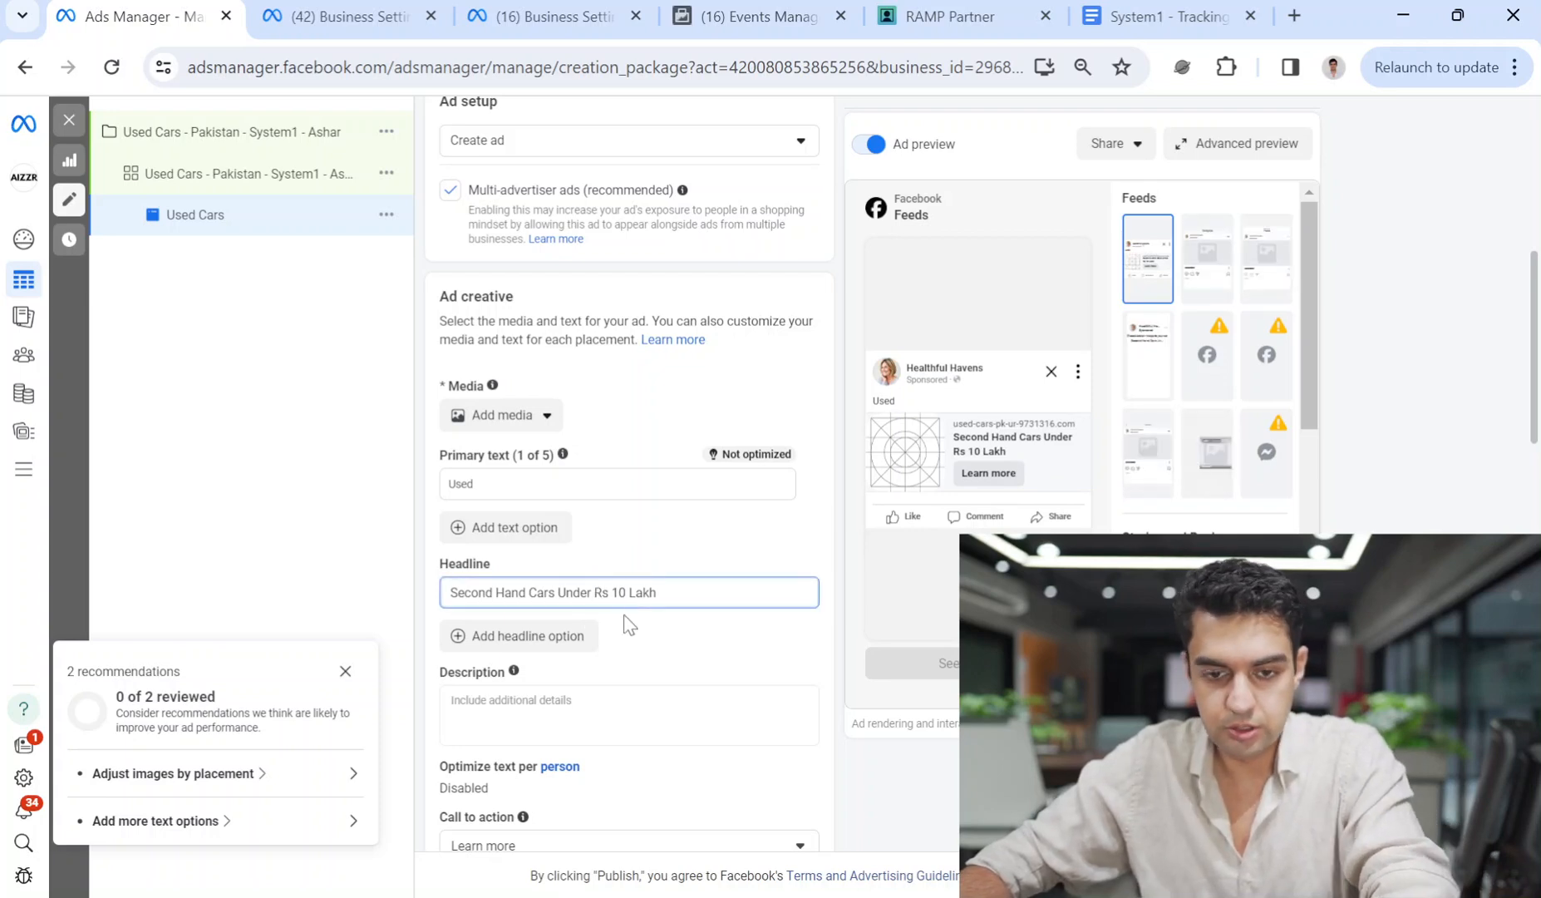
click(496, 593)
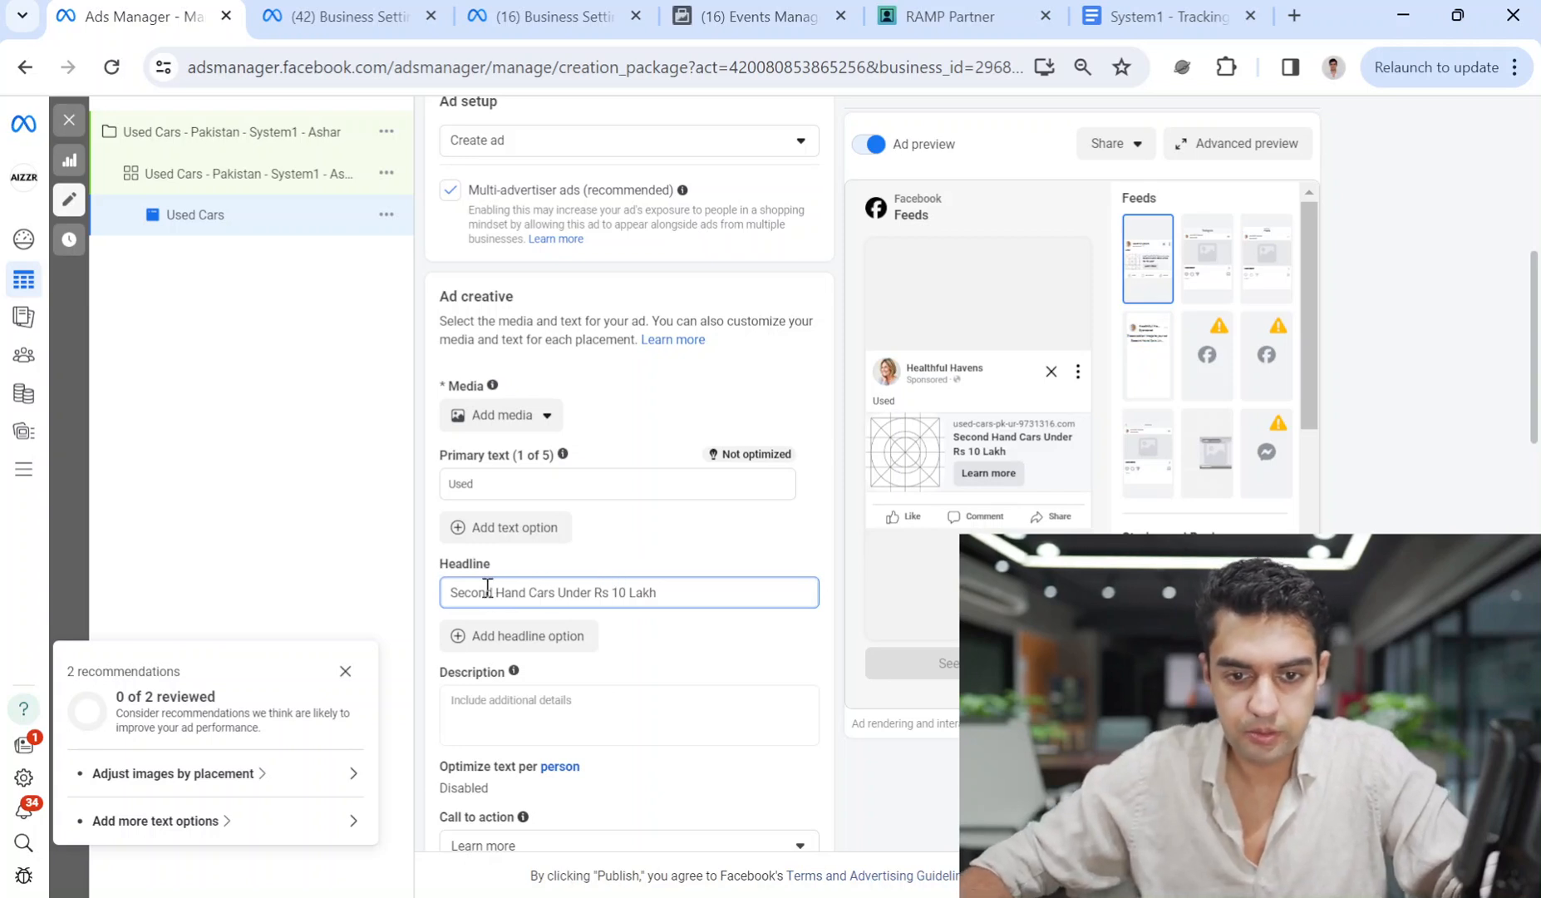
text(Luxury)
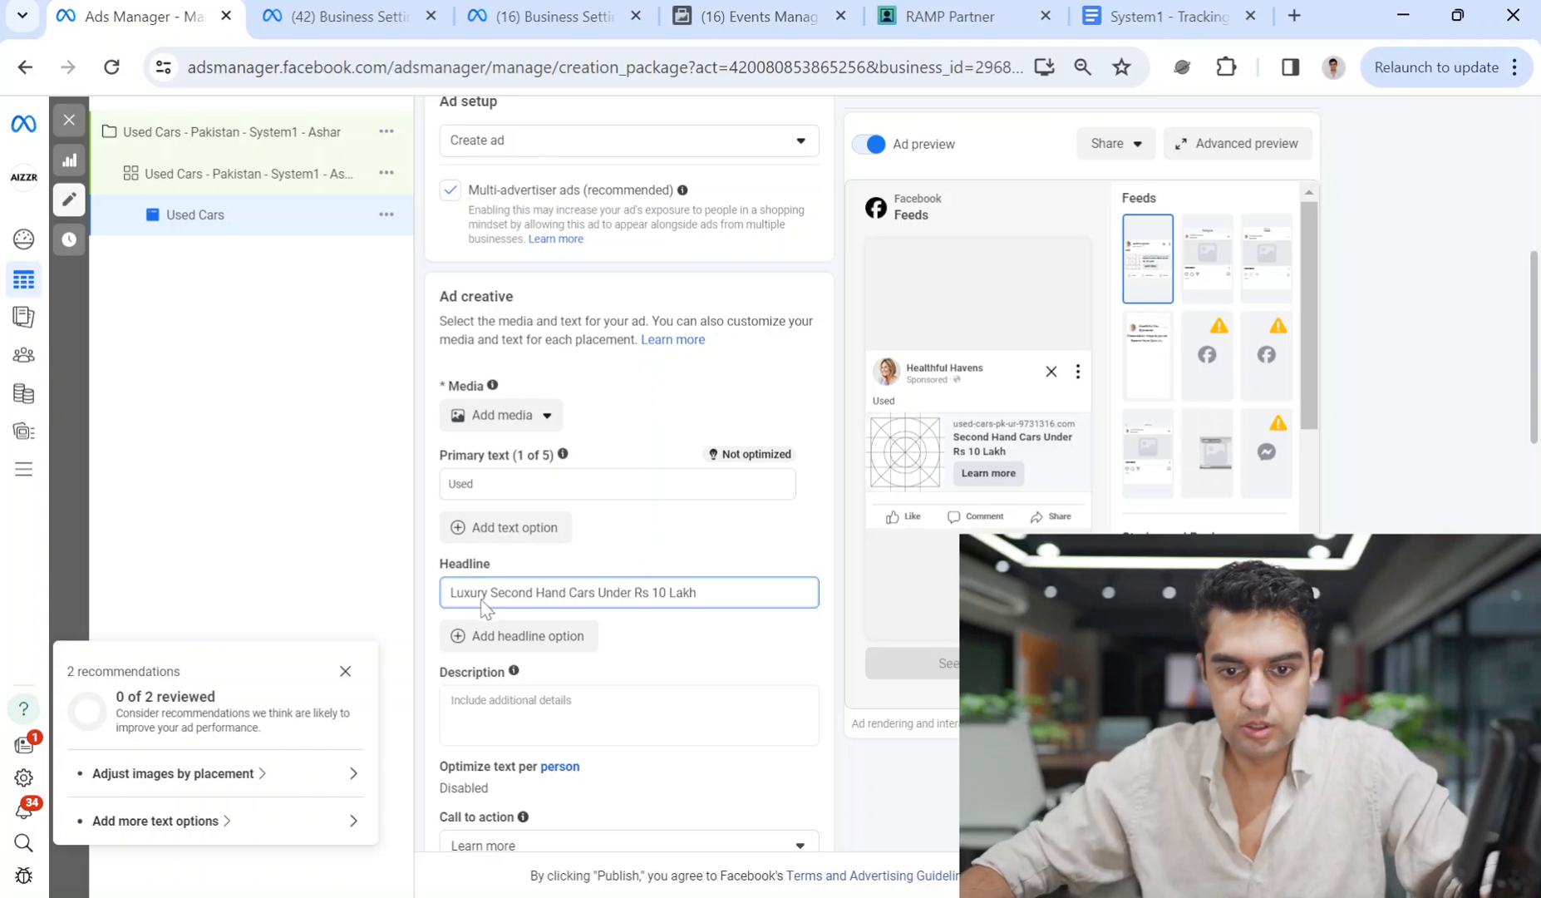
click(507, 636)
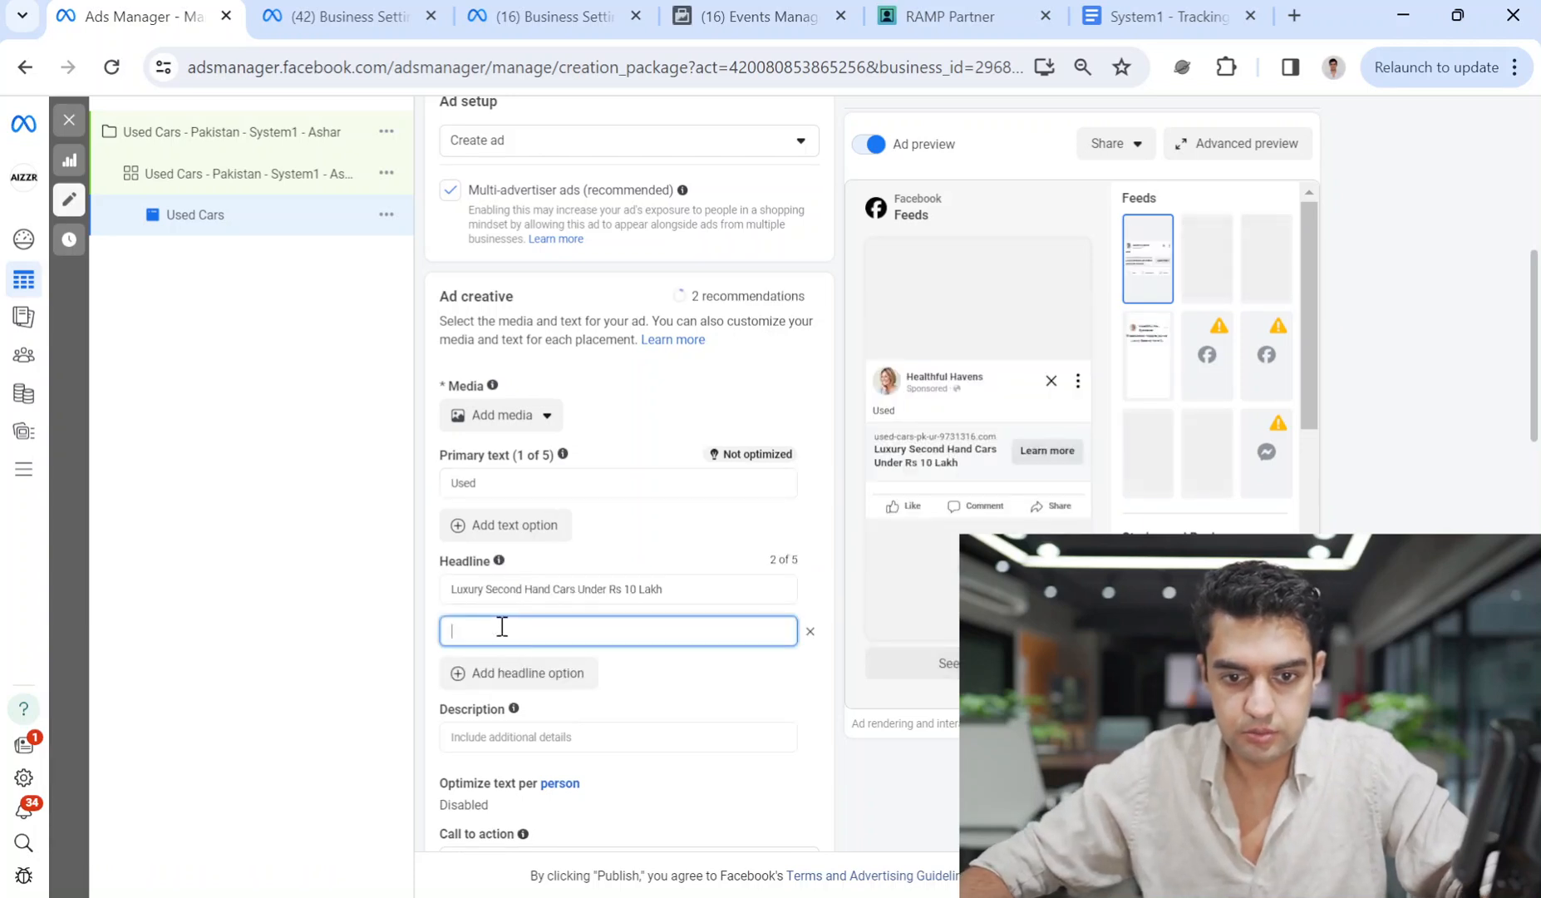
Enter the second headline 'Luxury Used Cars Under Rs. 10 Lakh'.
text(Mer)
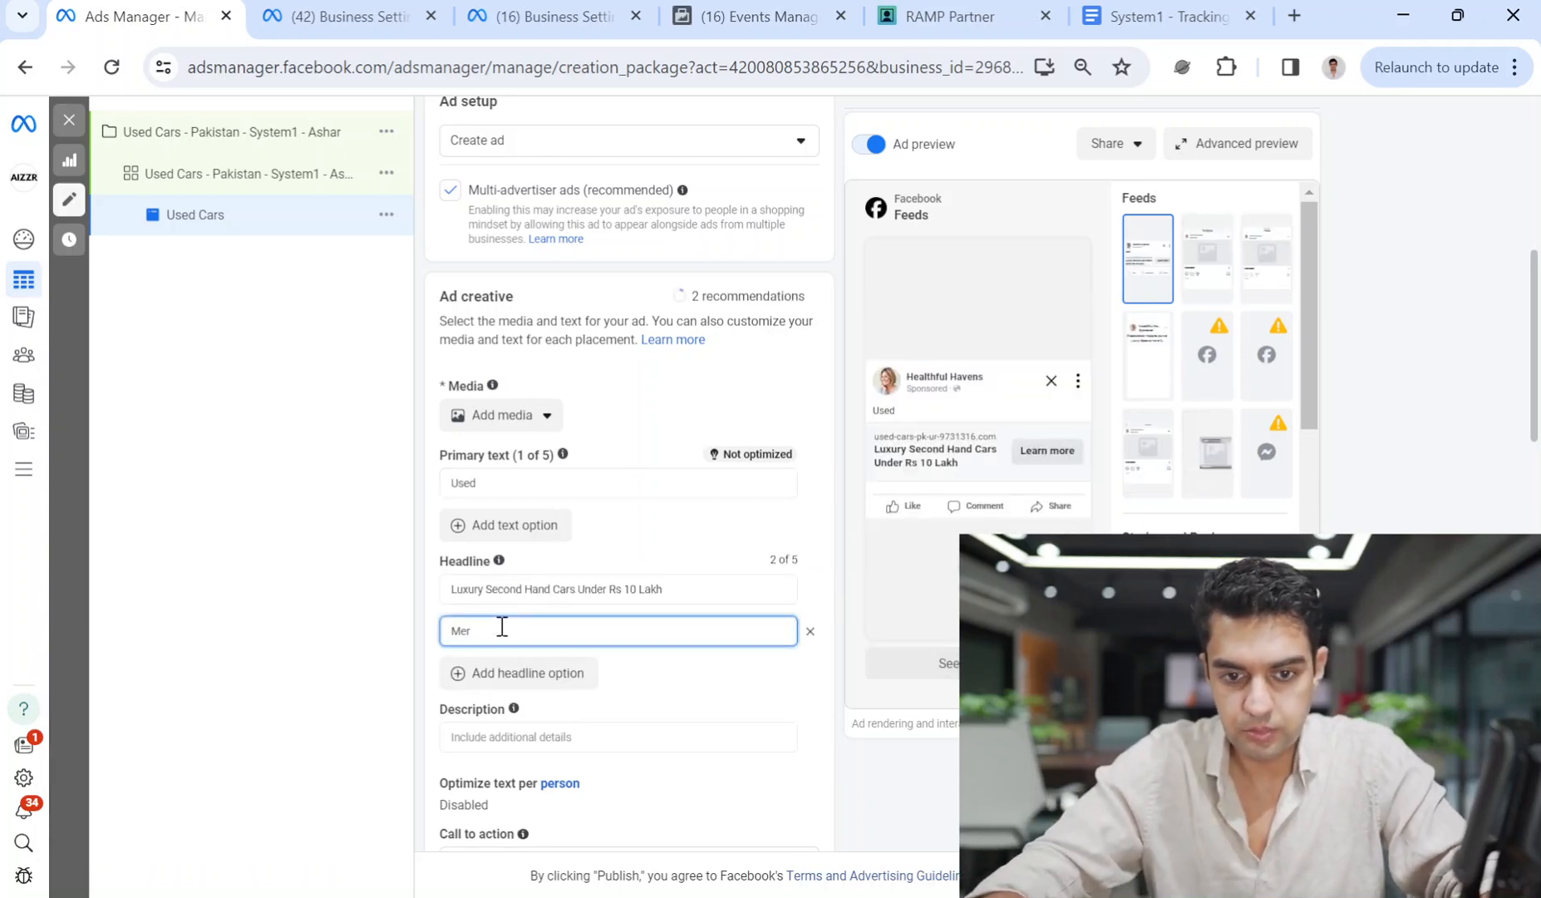
key(BackSpace)
key(BackSpace)
key(BackSpace)
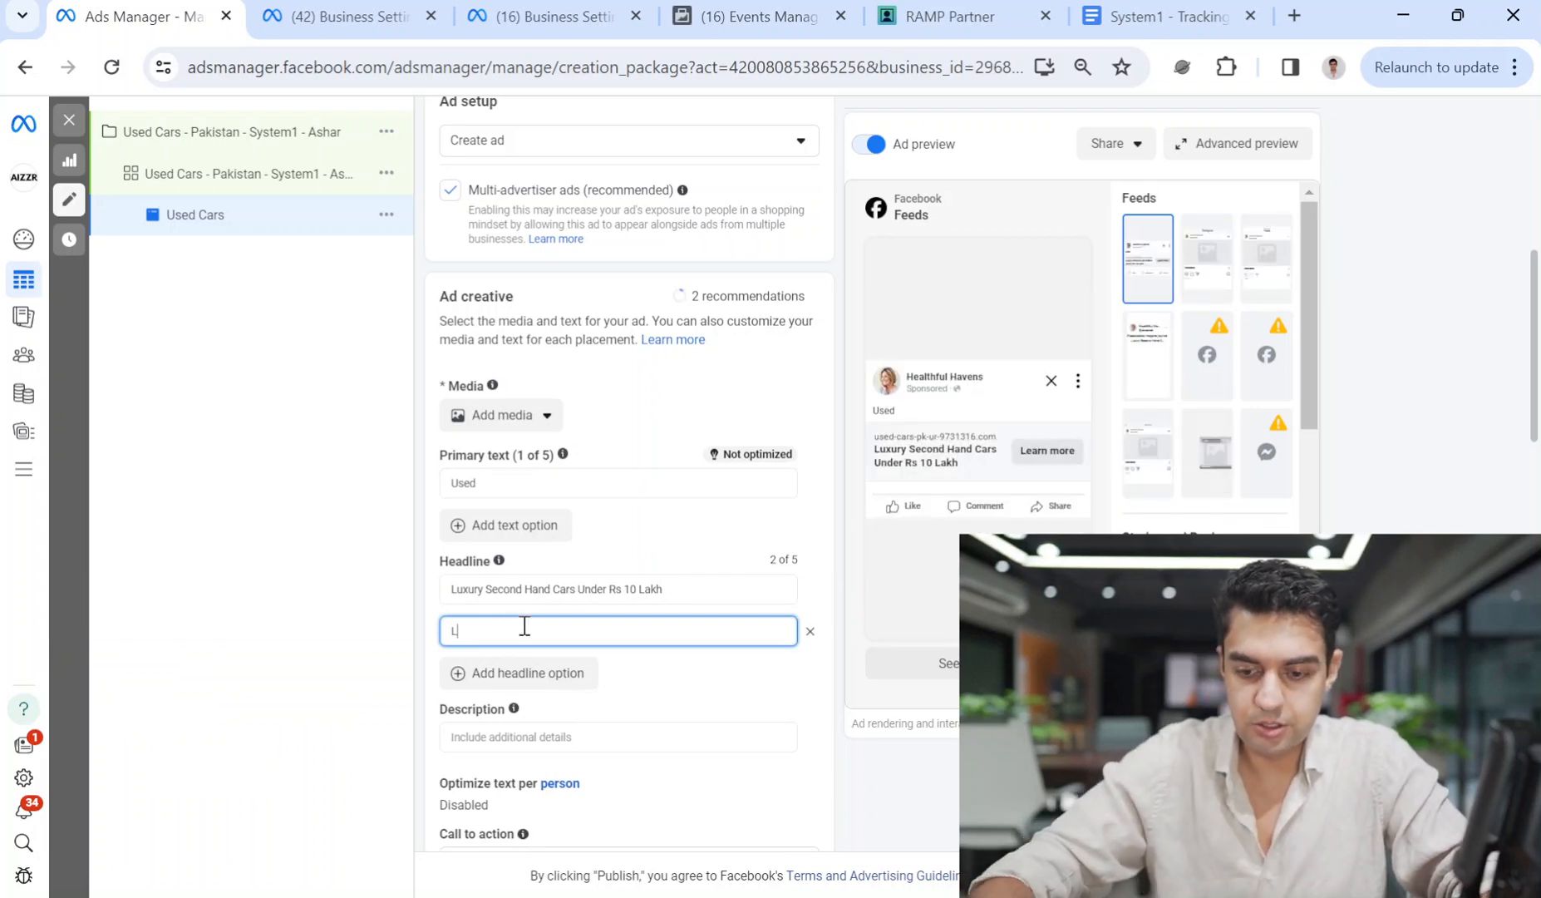
text(Luxury)
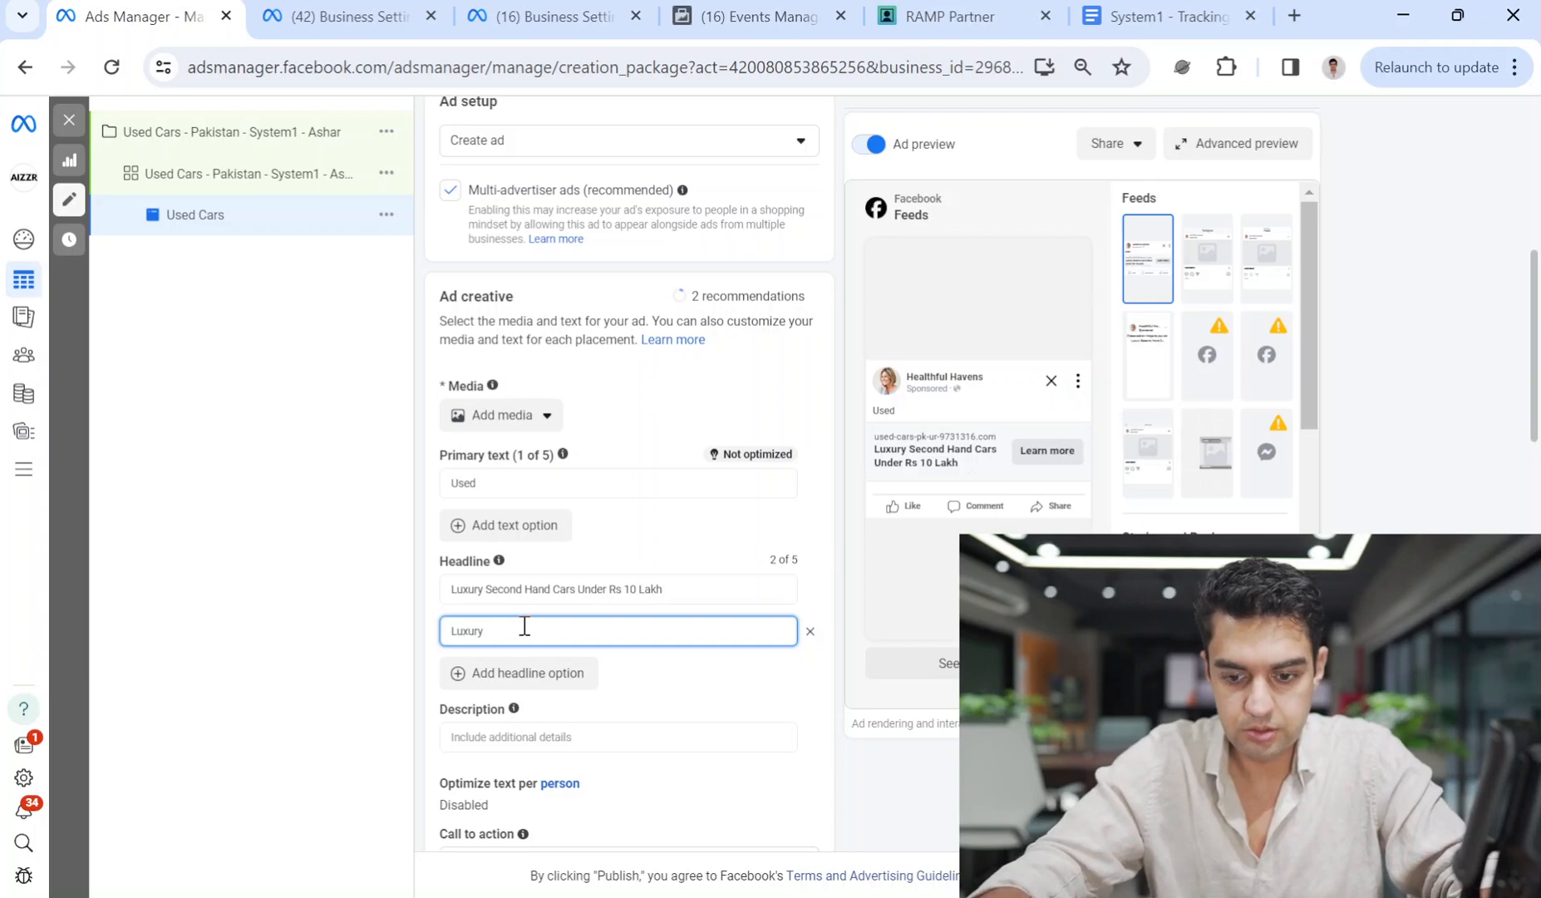
text( U)
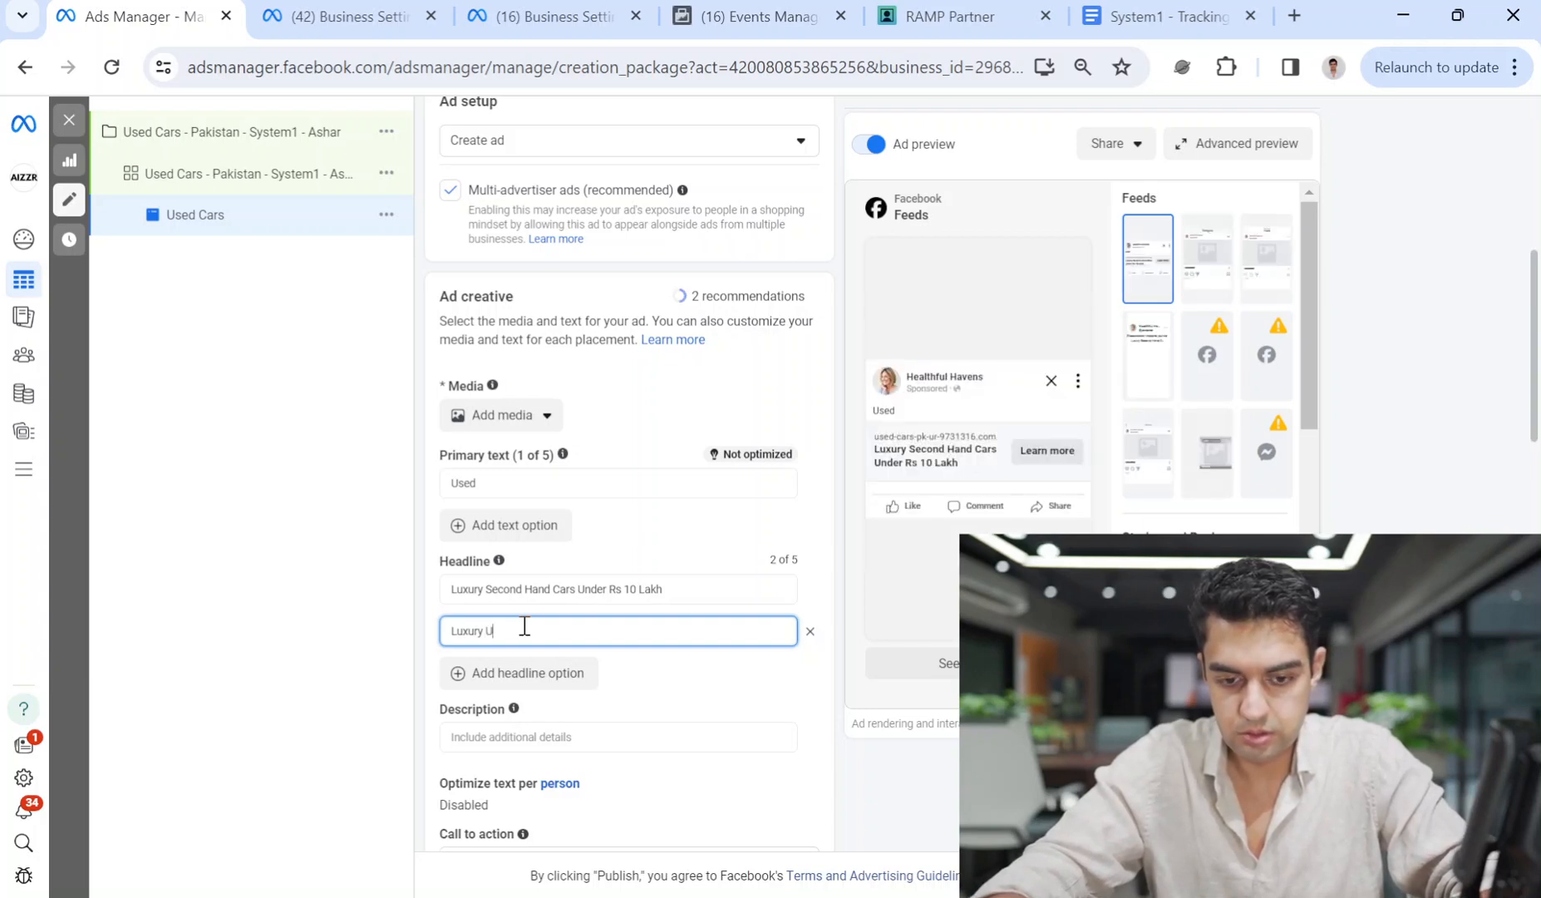
text(sed)
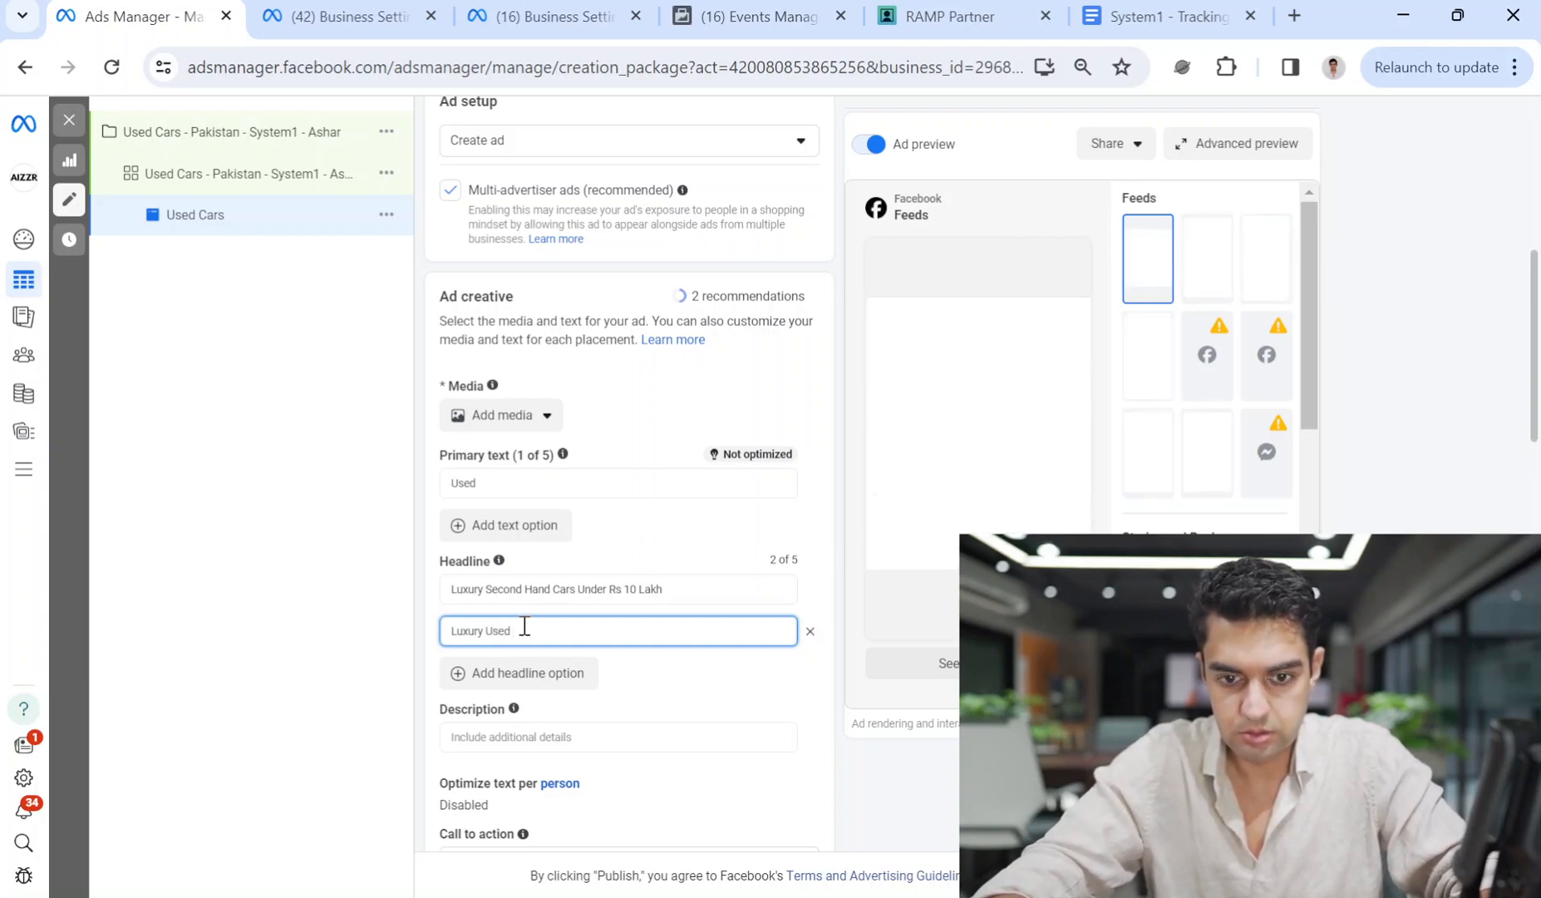
text( Cars U)
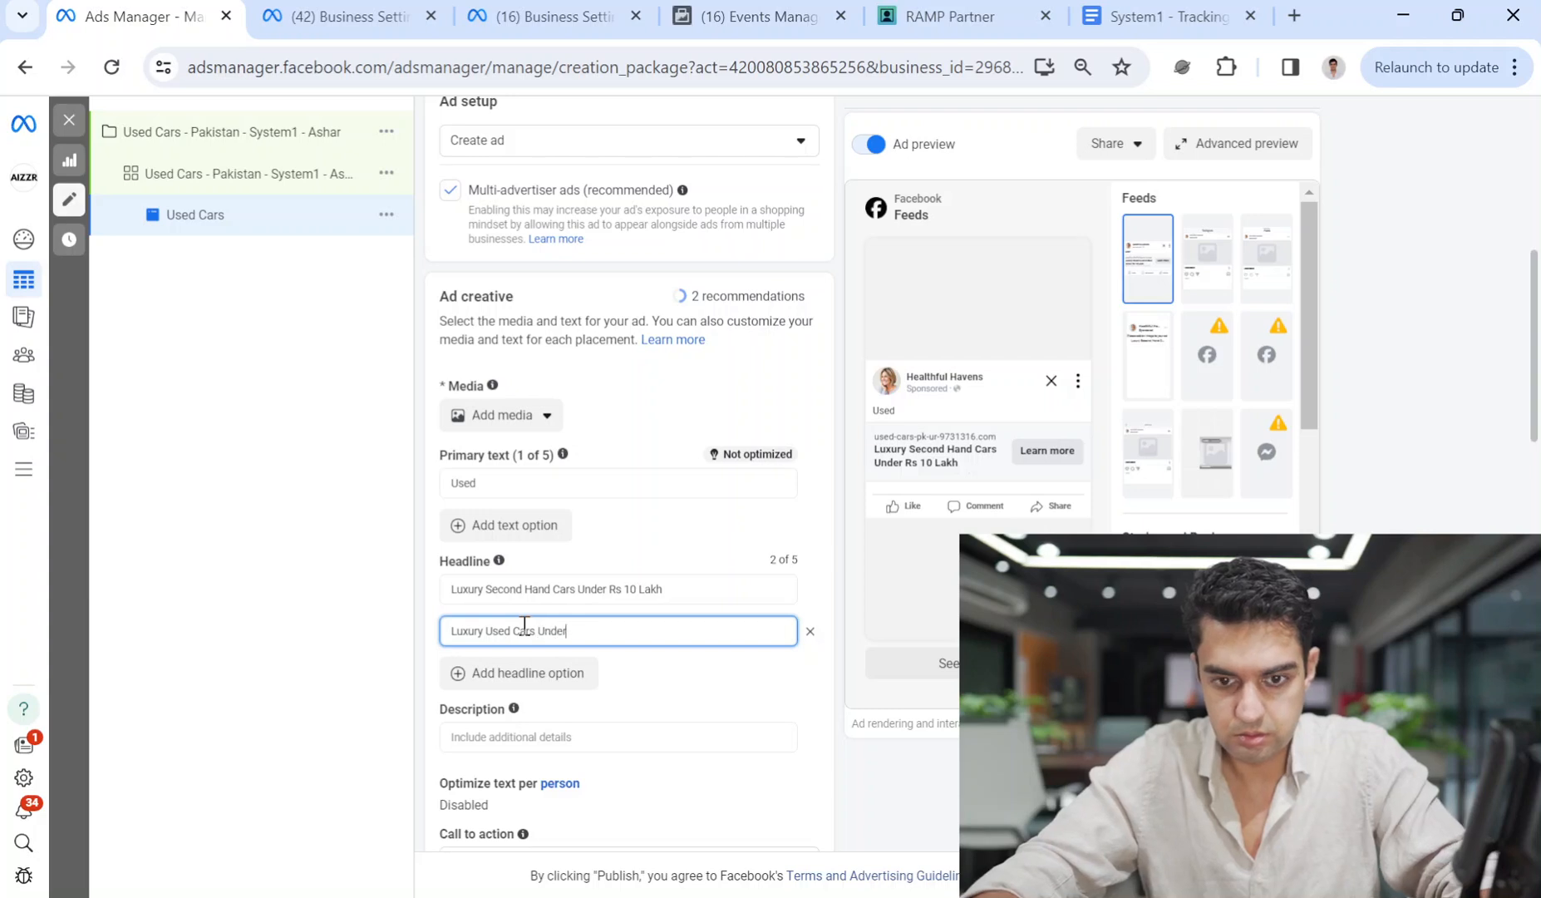
text(nder Rs. 10 Lakh)
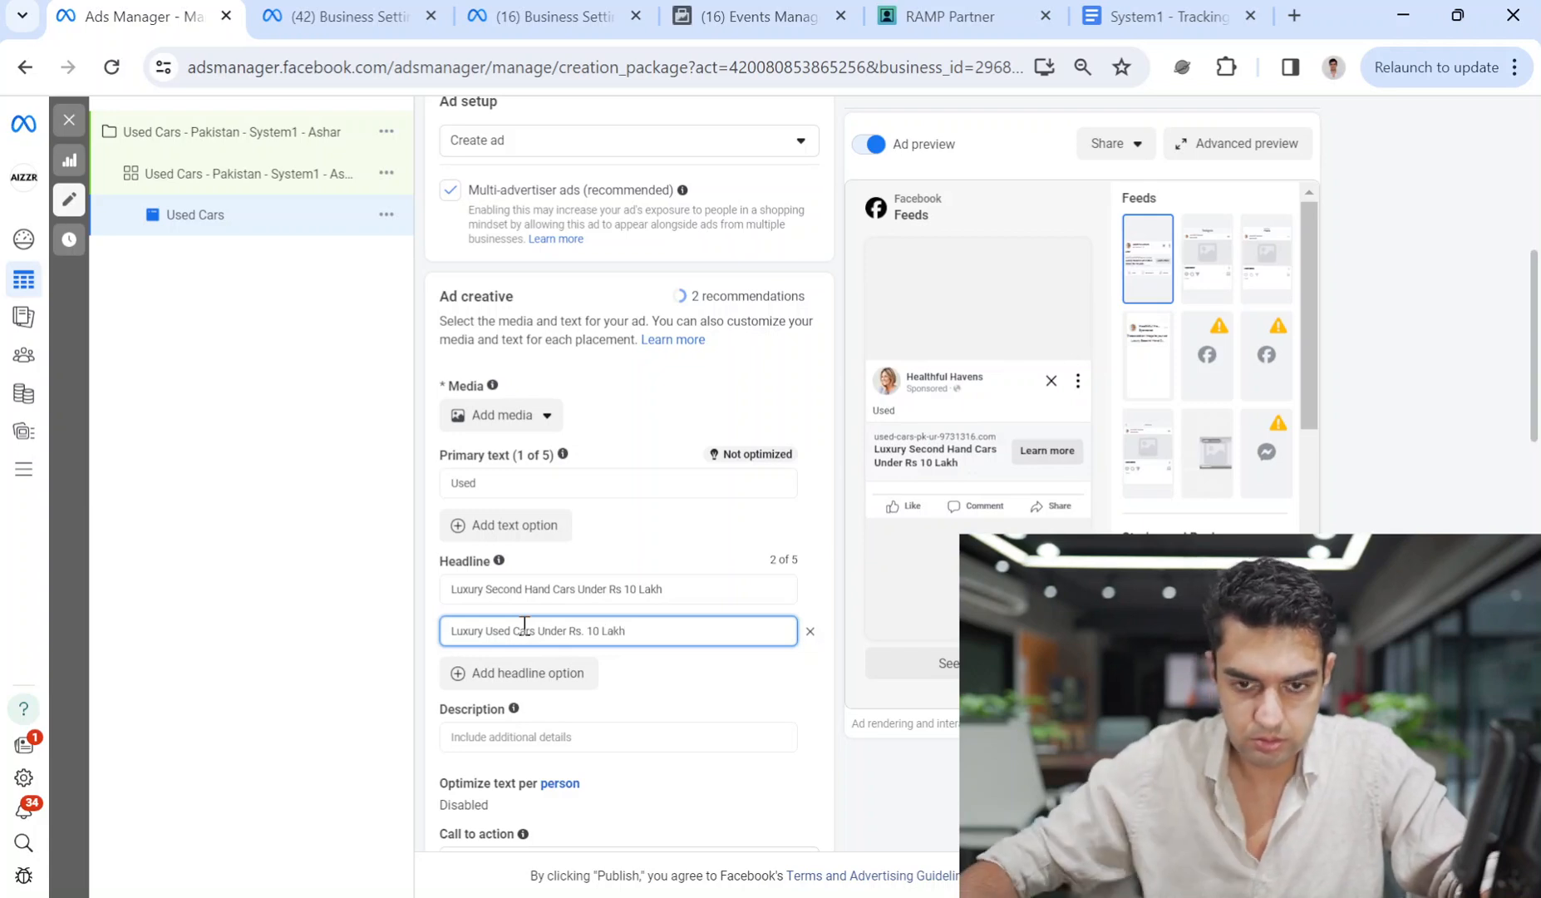
Tidy the price wording in the first headline and start the primary text with 'See Luxury'.
click(623, 589)
click(701, 690)
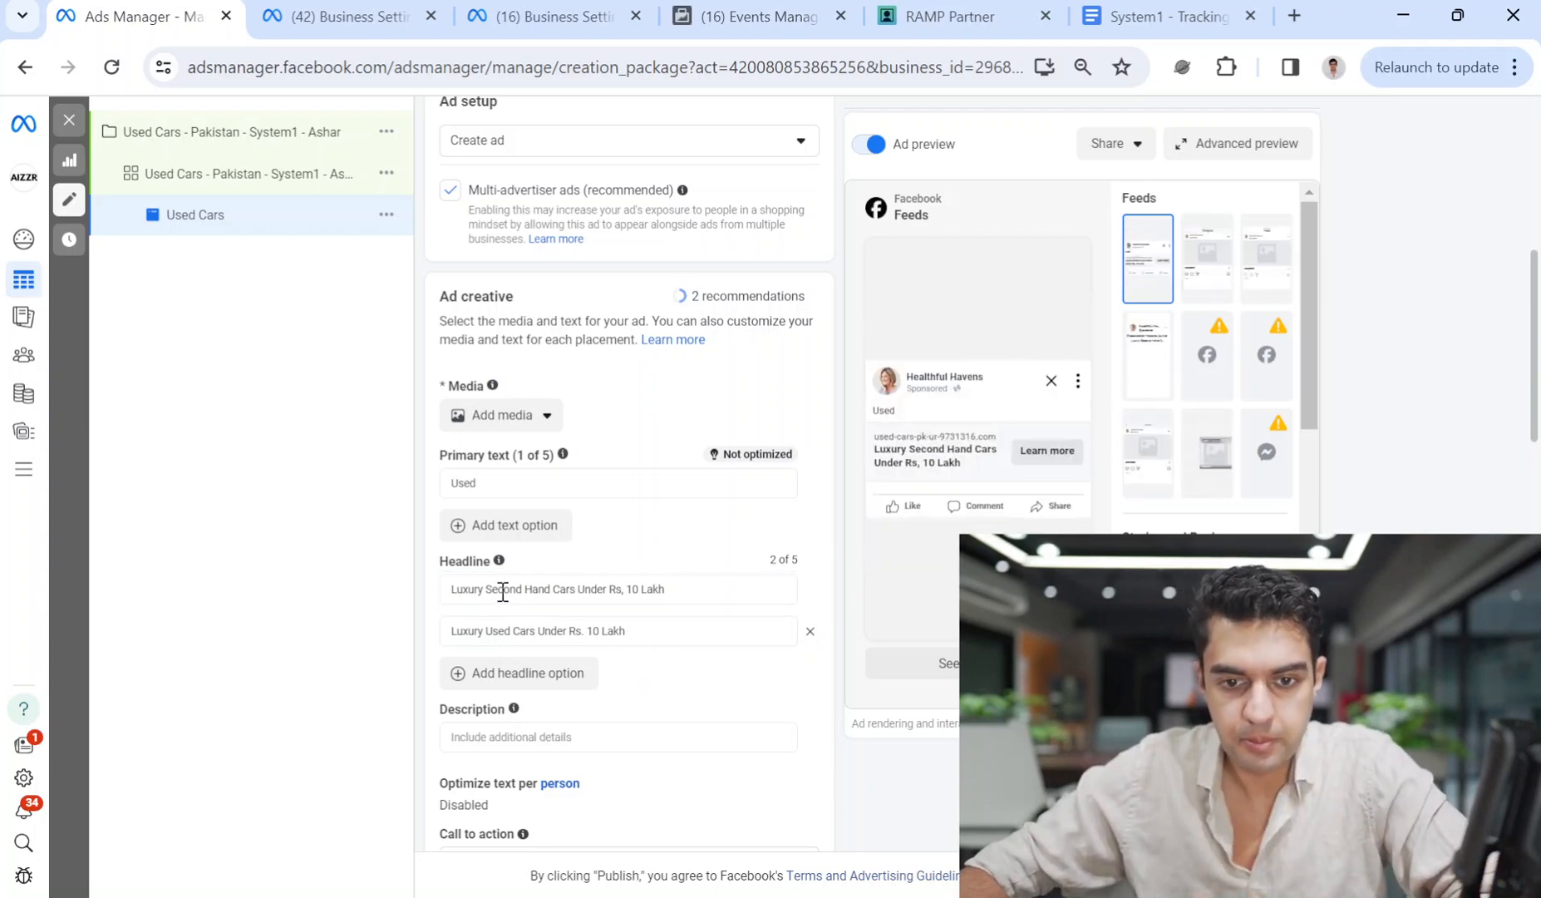
click(486, 484)
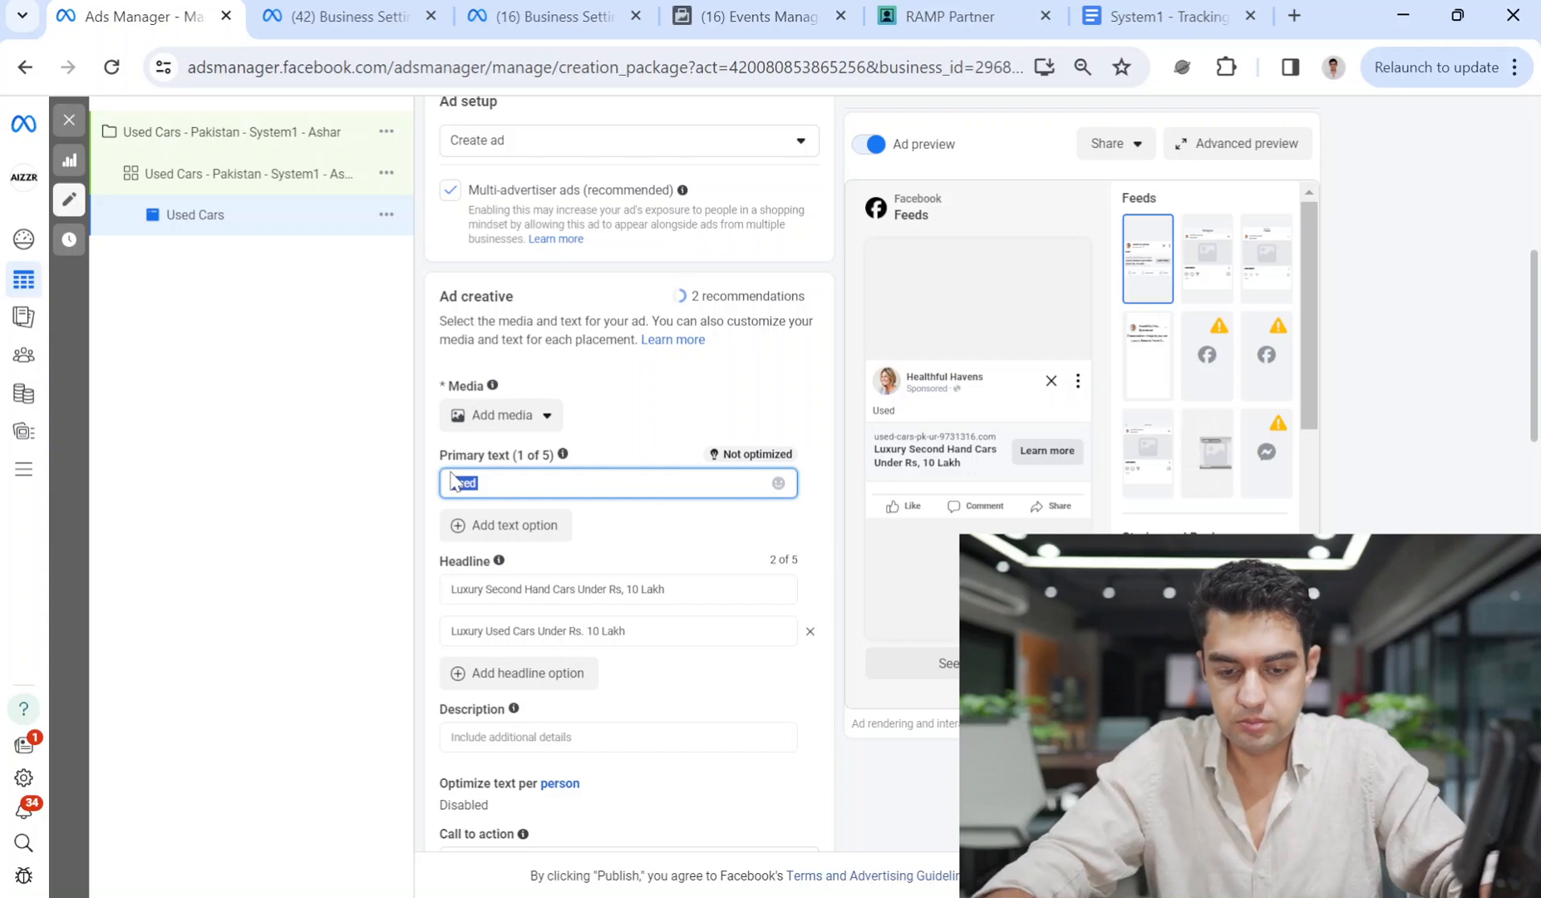
text(See)
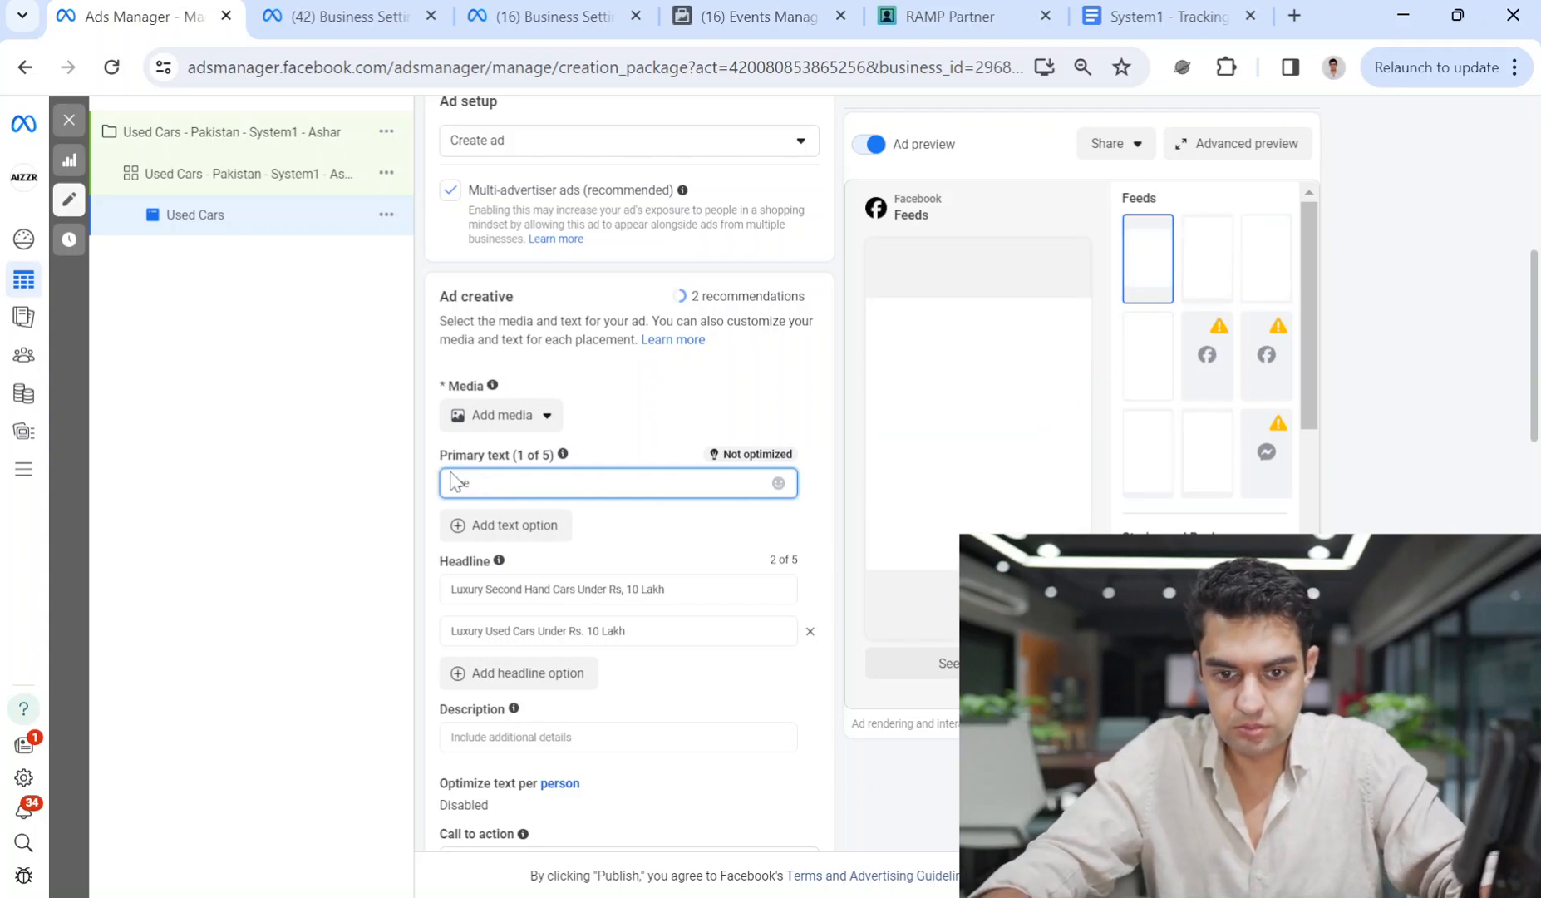
text( Luxur)
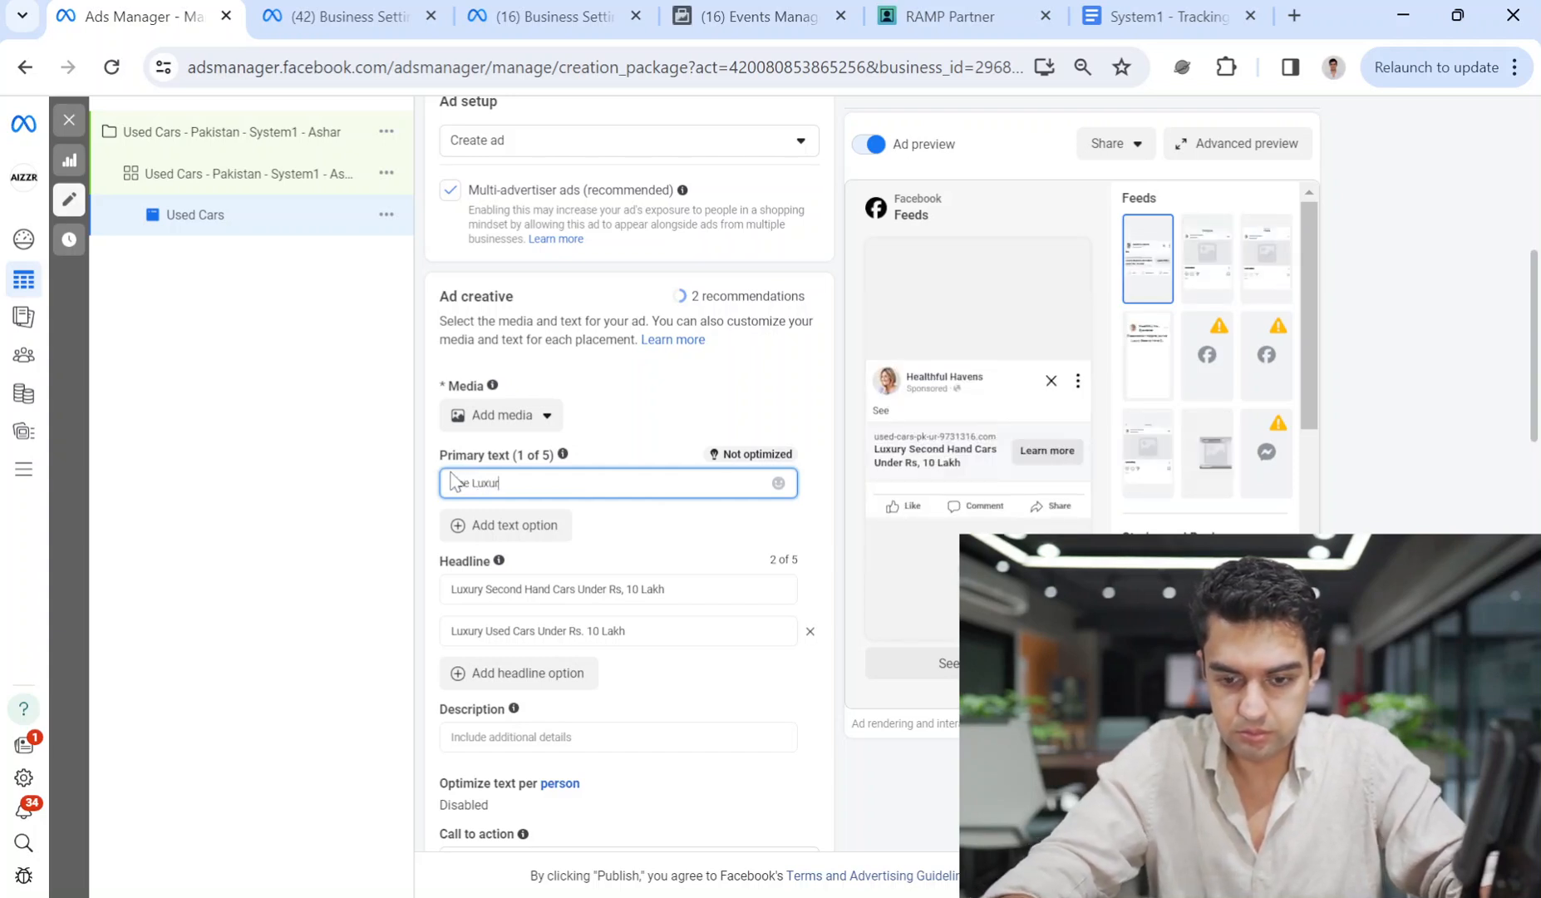
text(y s)
Complete the primary text as 'See Luxury second hand cars for sale (See prices)', fixing the stray letter.
key(BackSpace)
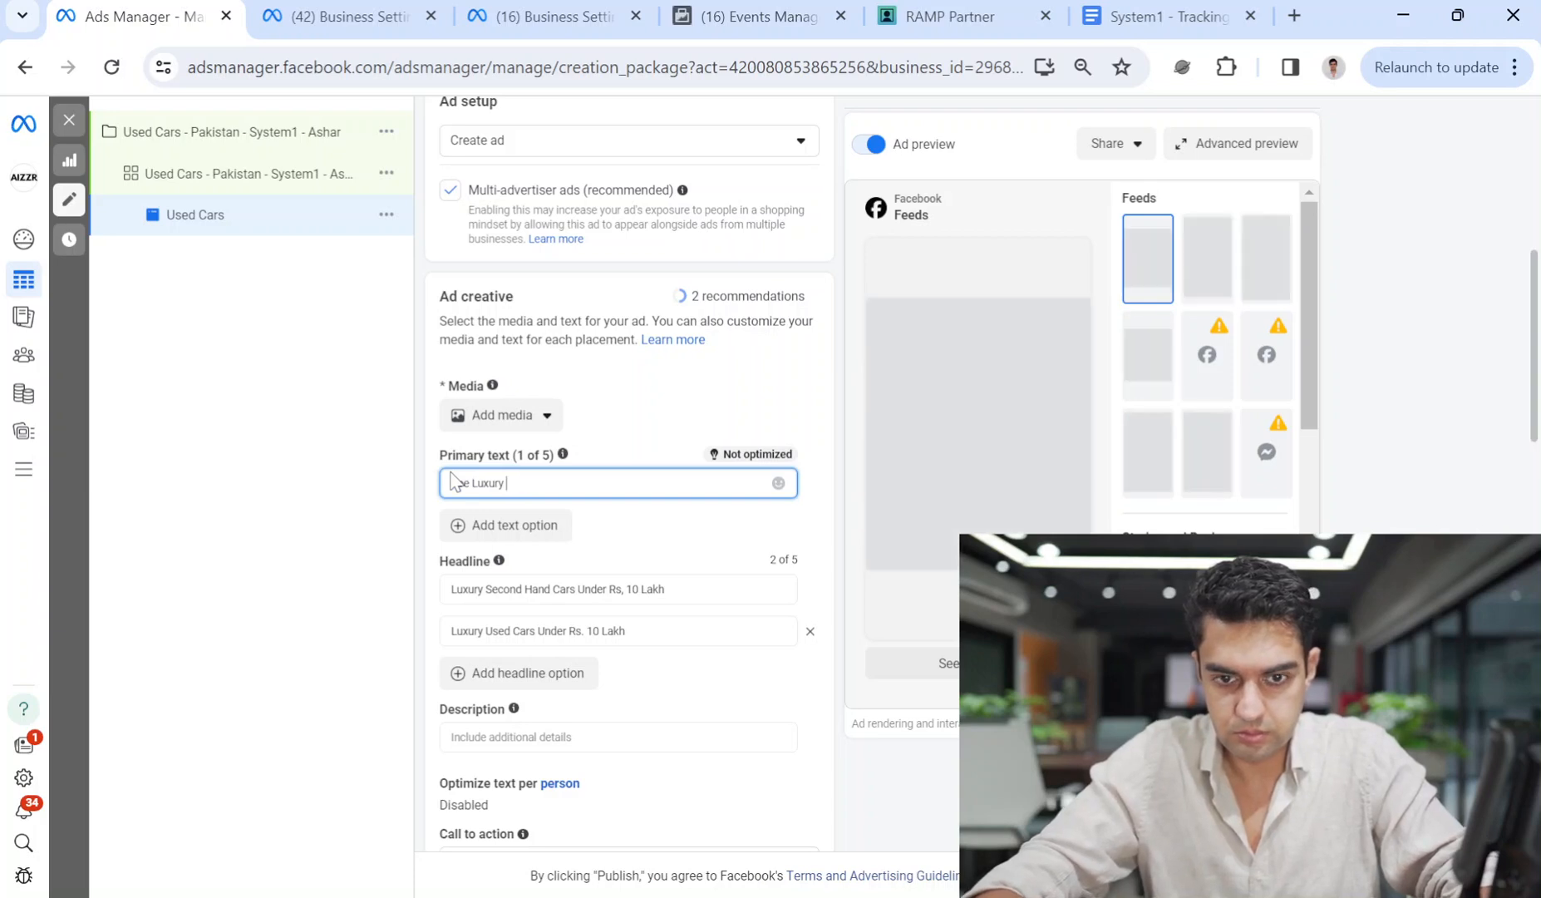
text(second hand cars for sale)
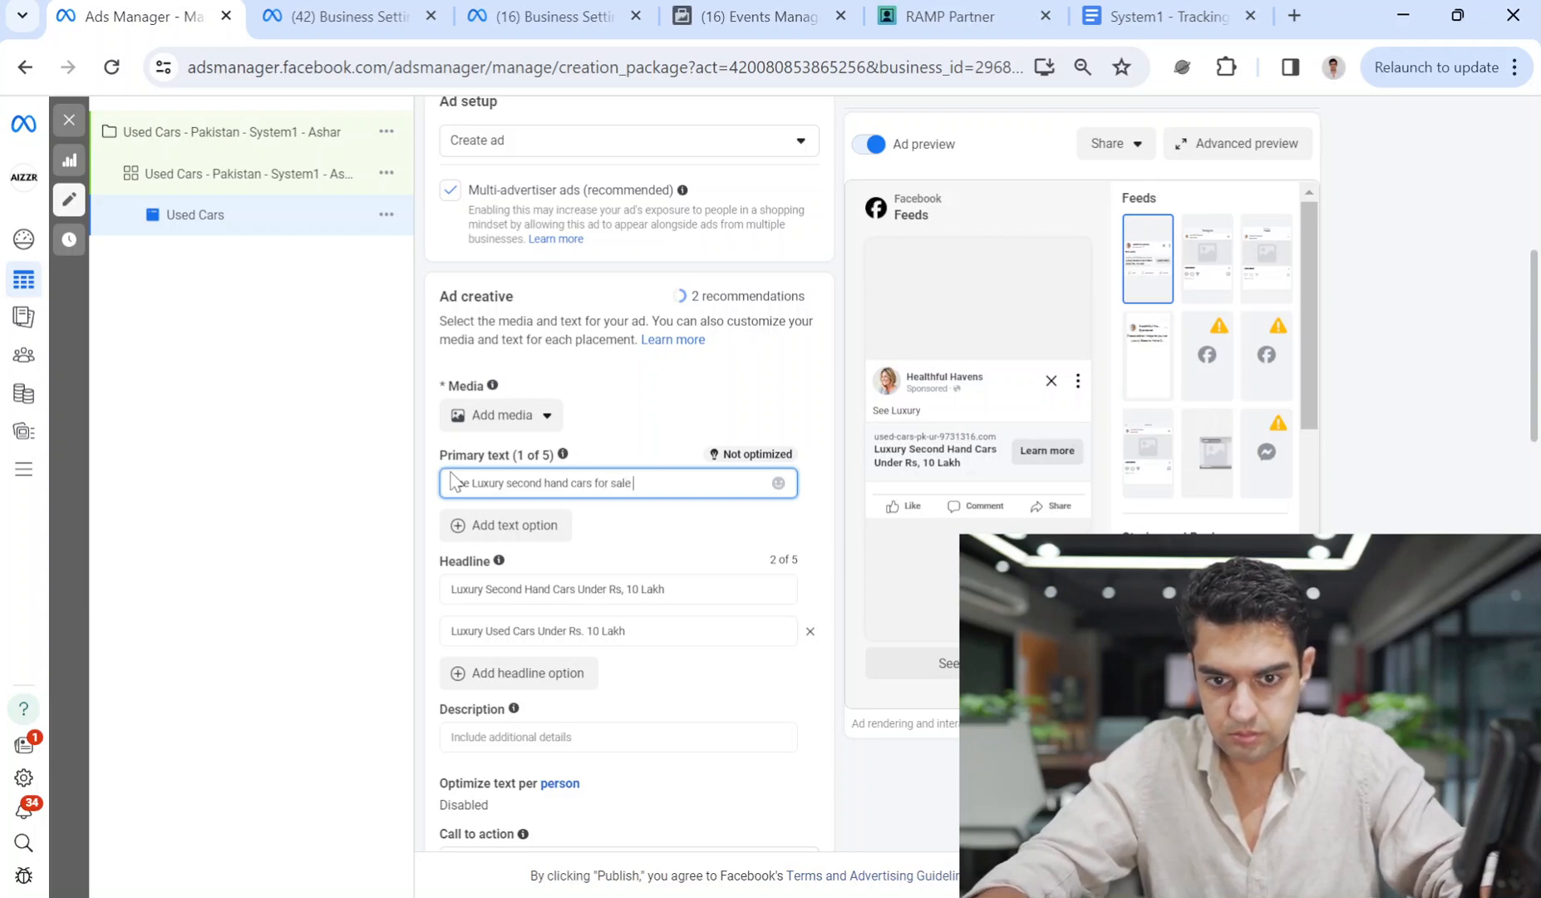
text(()
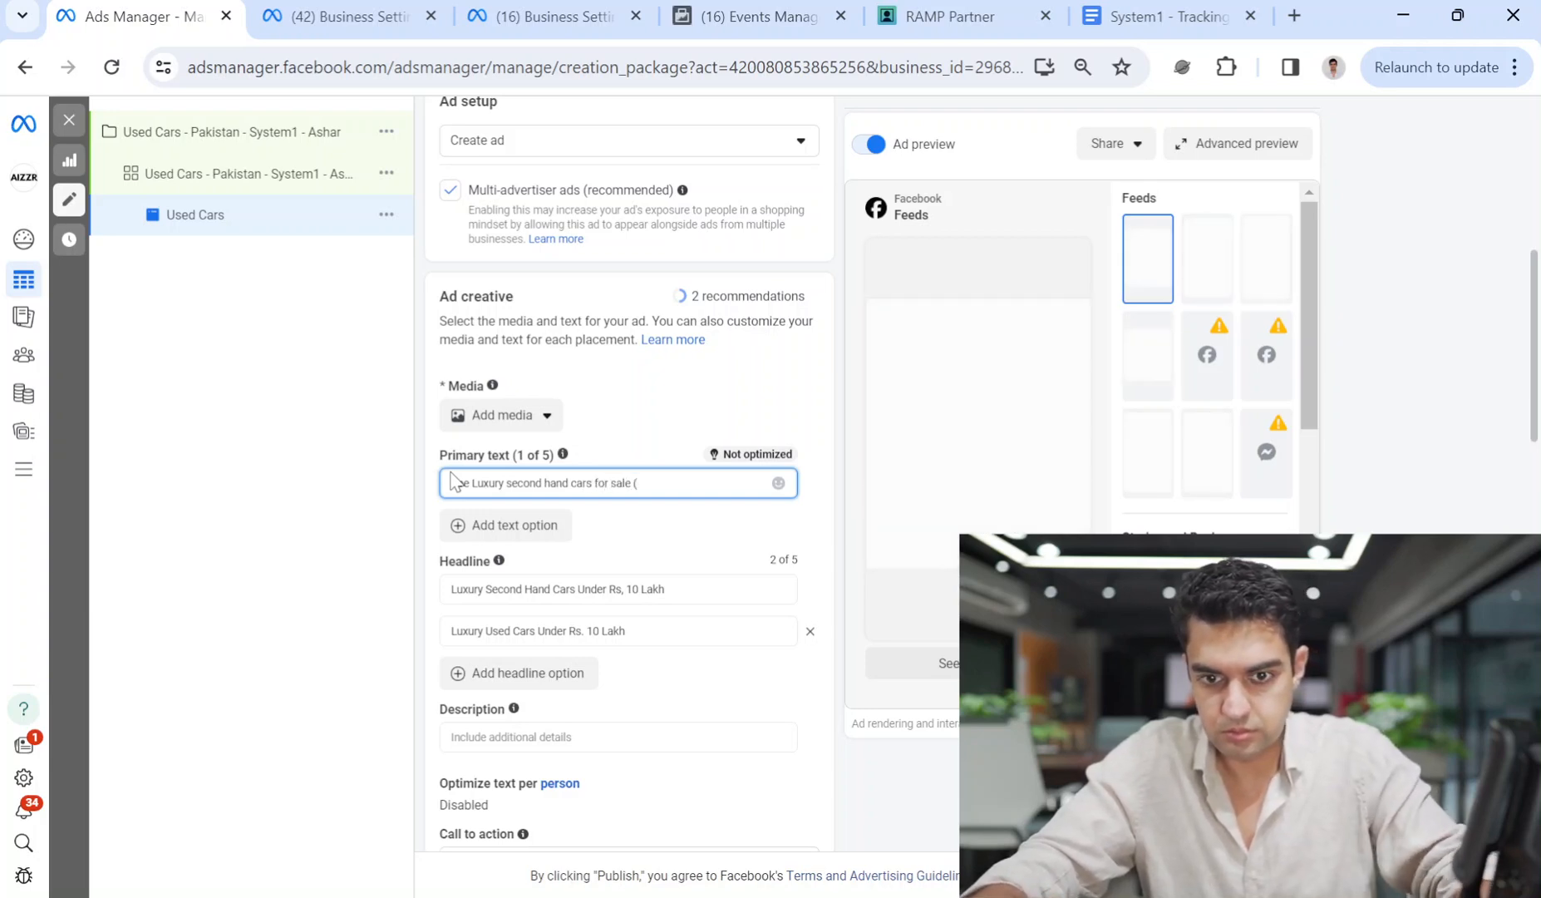
text(See prices))
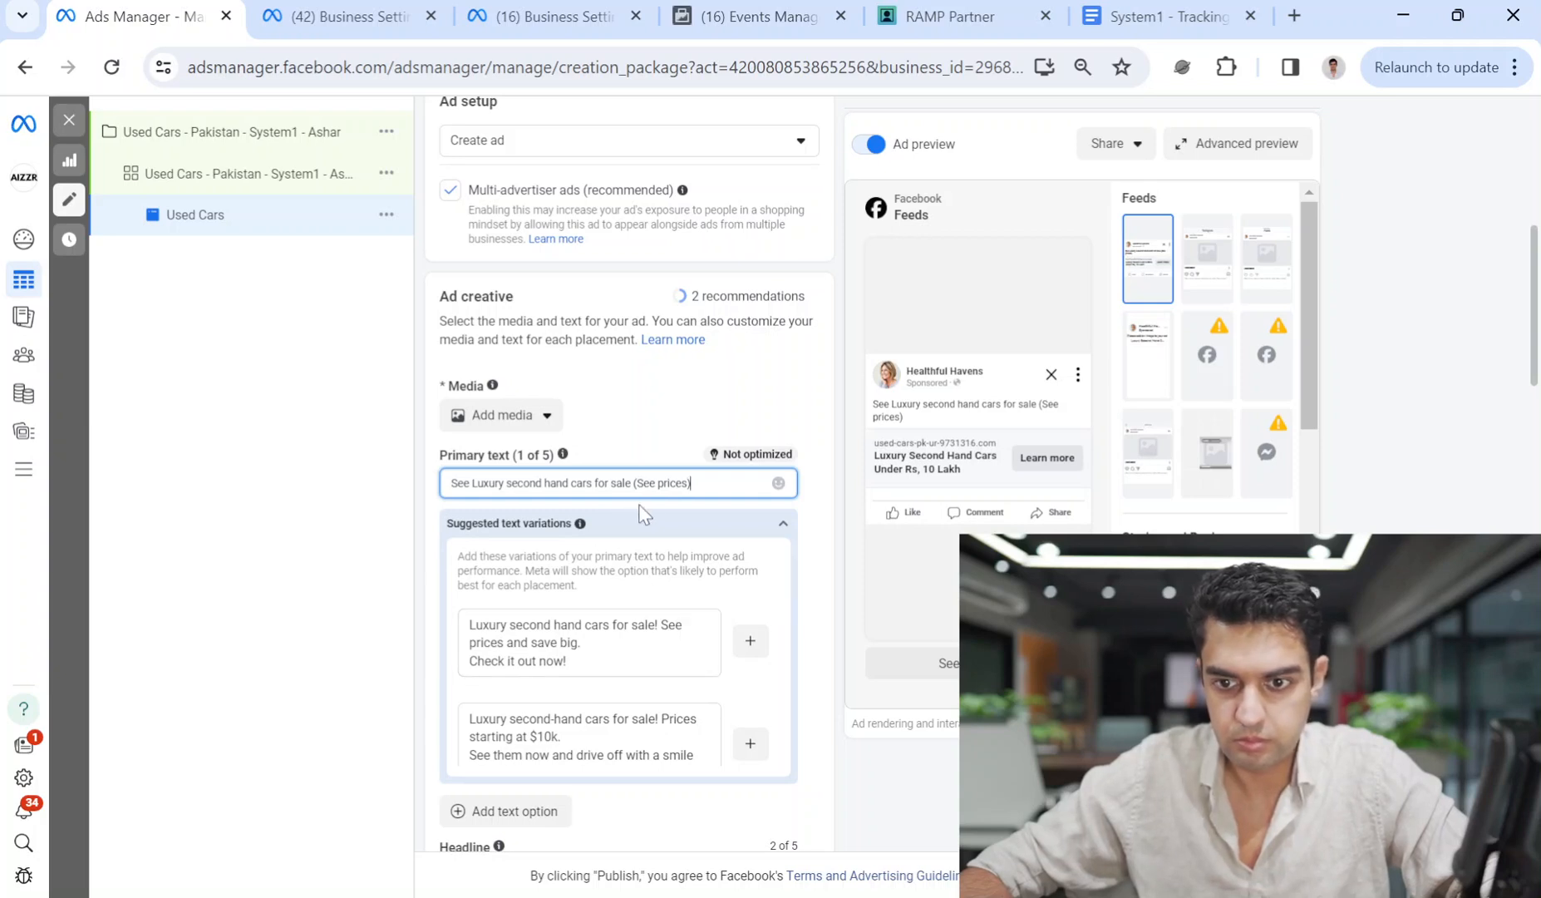
click(807, 595)
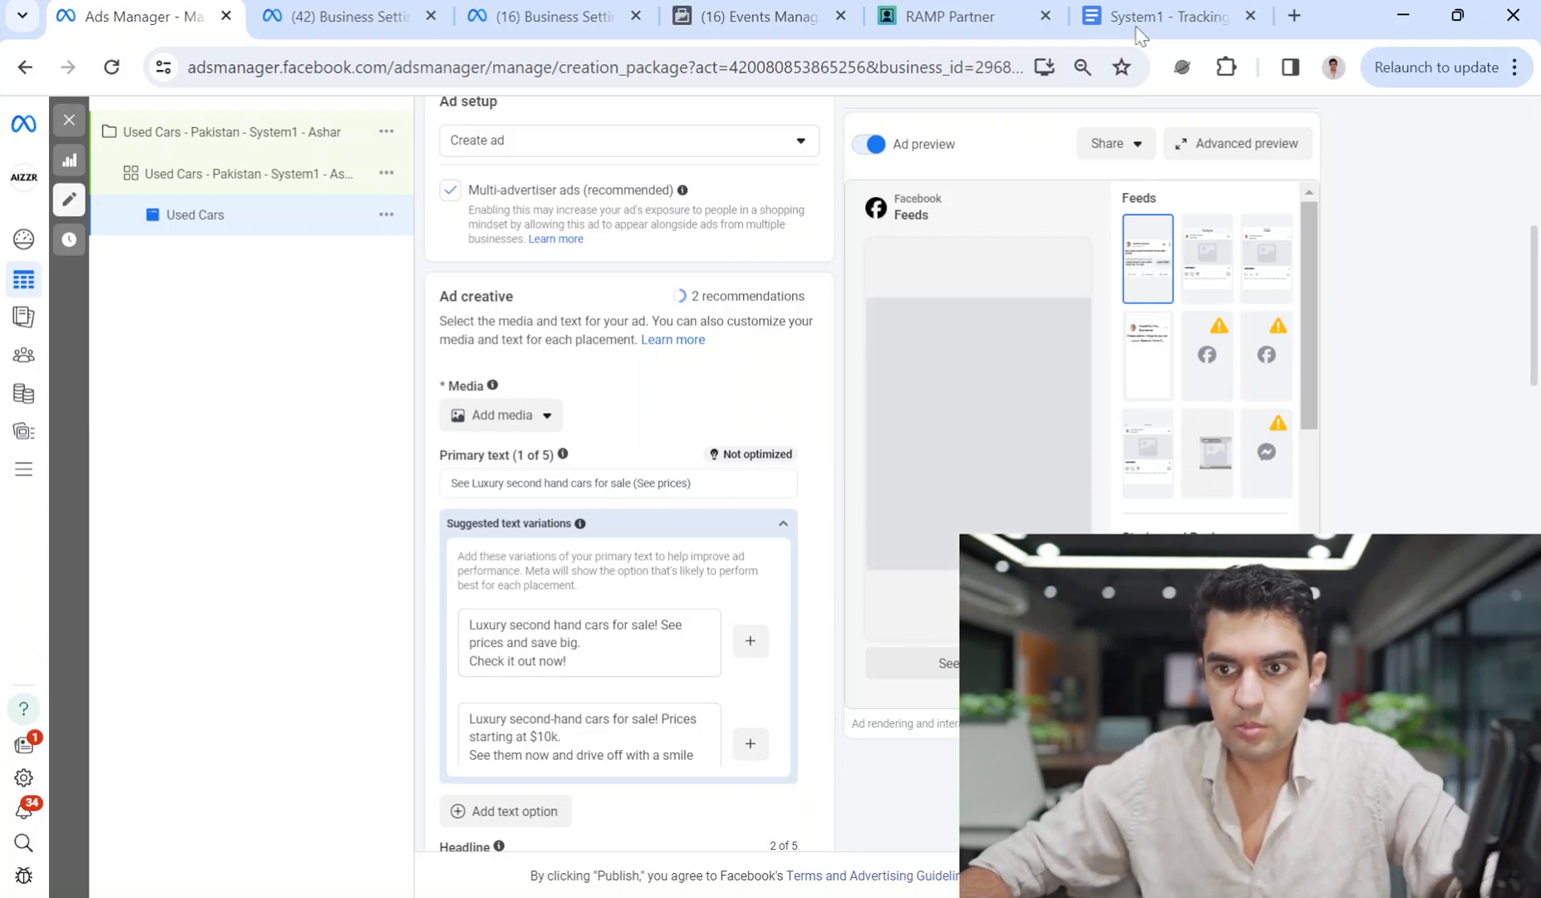
Search Google for 'luxury second hand cars' in a new browser tab.
click(1306, 7)
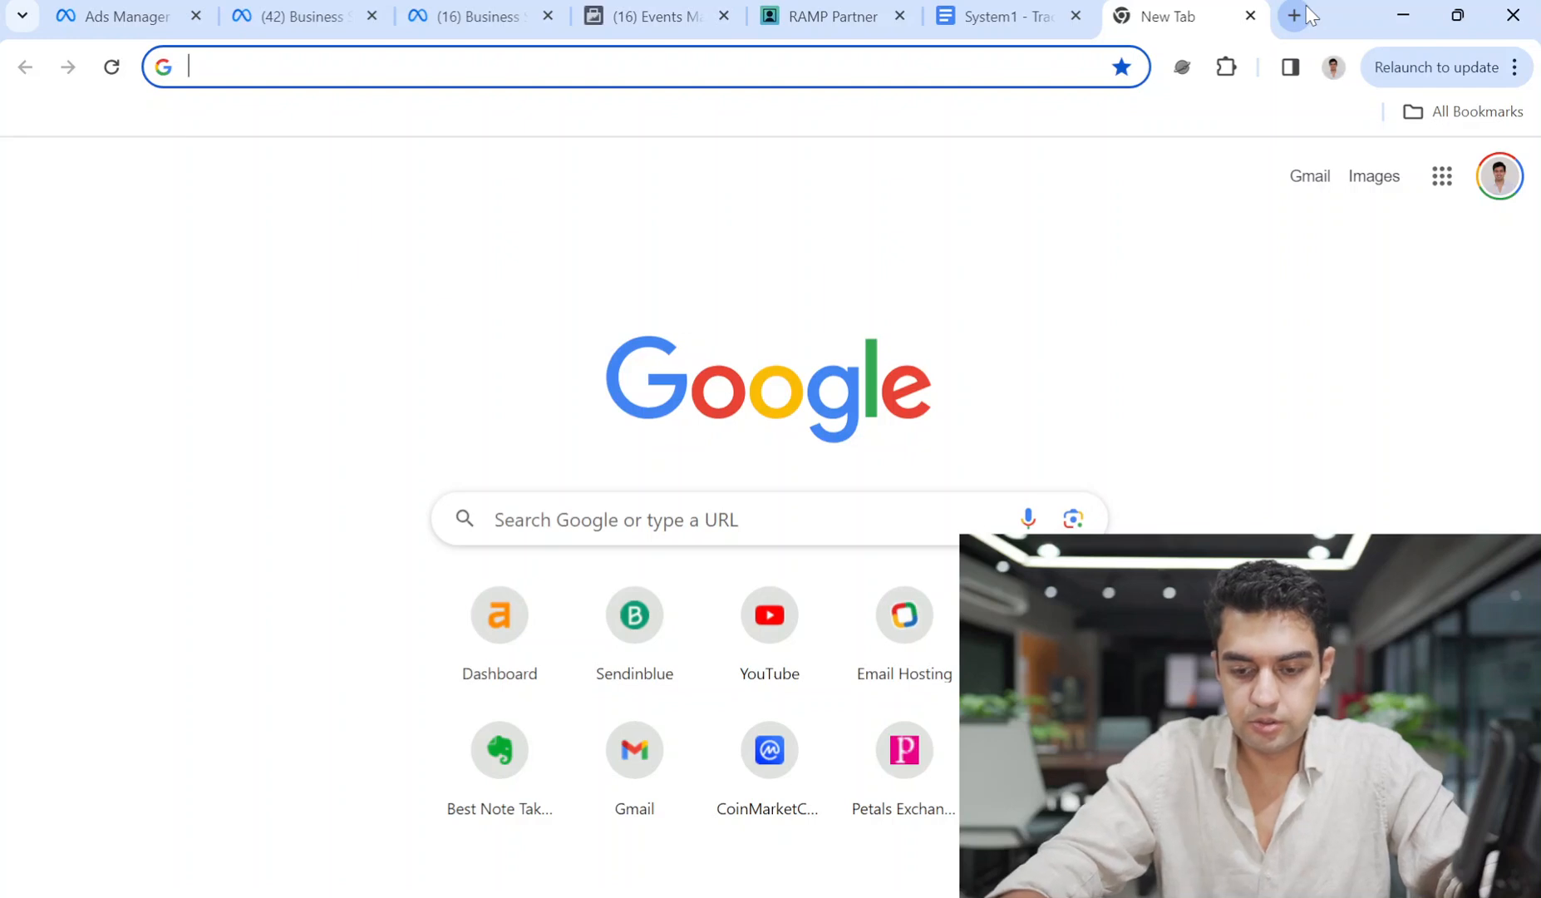
text(luury)
key(BackSpace)
key(BackSpace)
key(BackSpace)
text(xyrt)
key(BackSpace)
key(BackSpace)
key(BackSpace)
text(r)
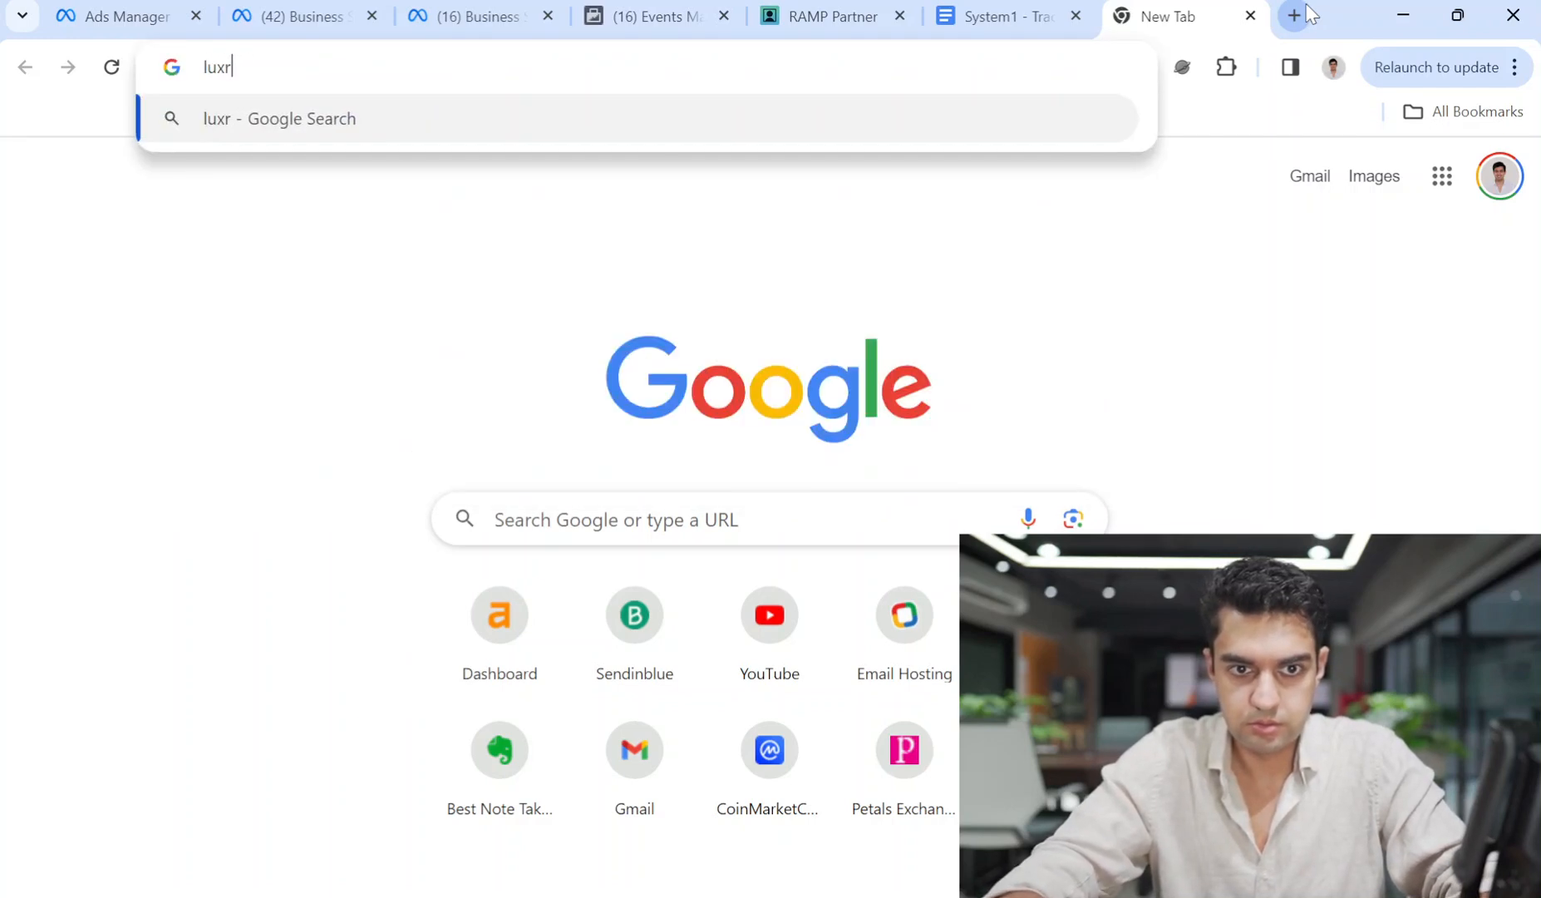
text(y second hand cars)
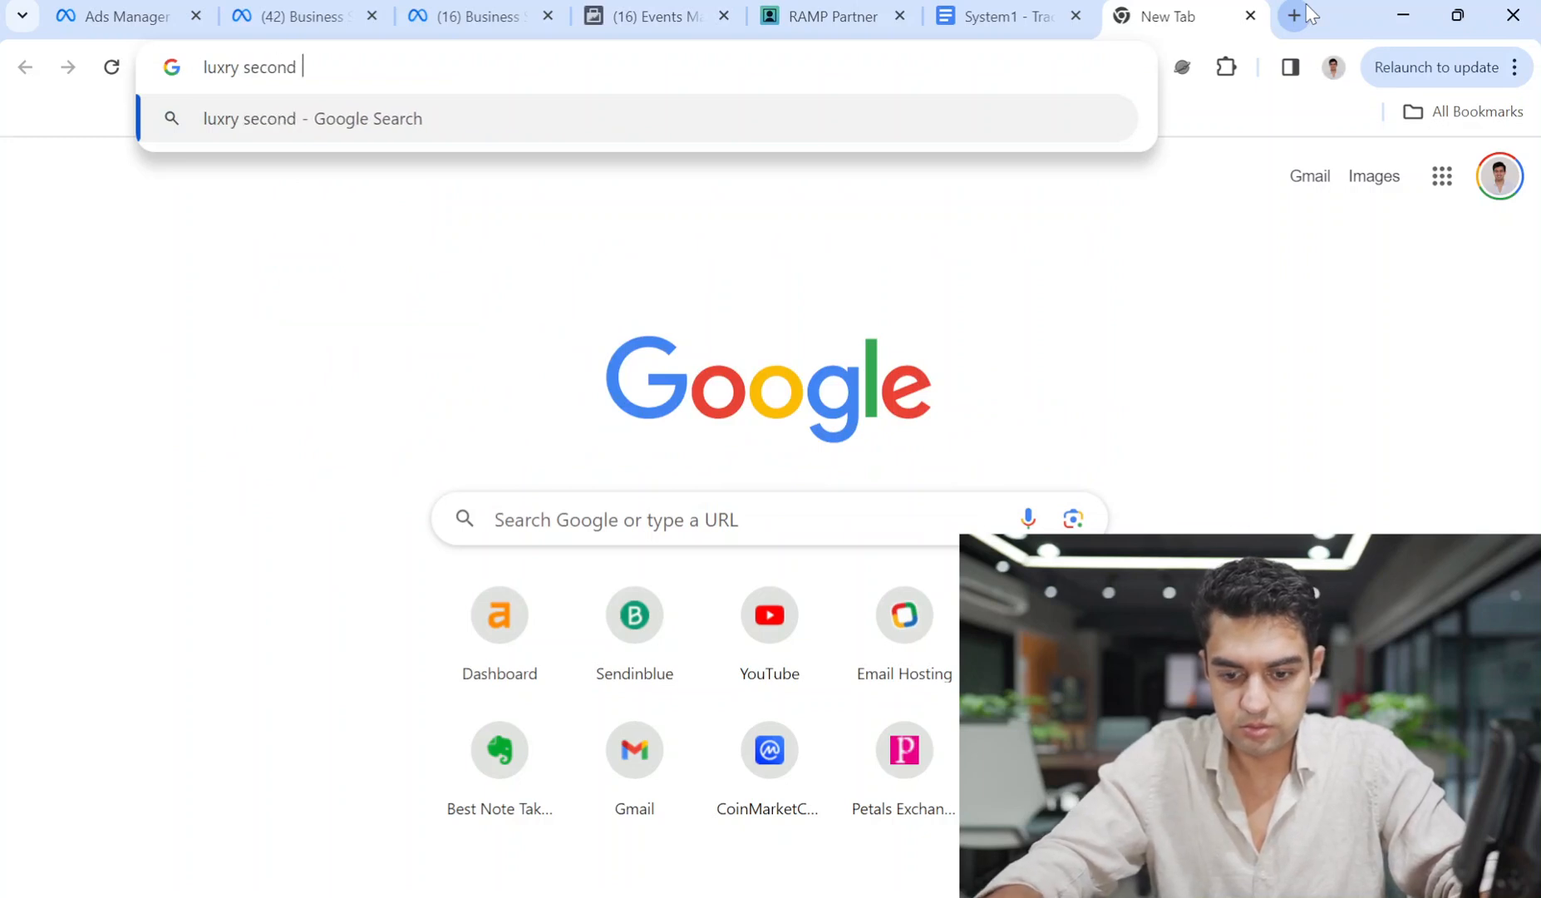
key(Return)
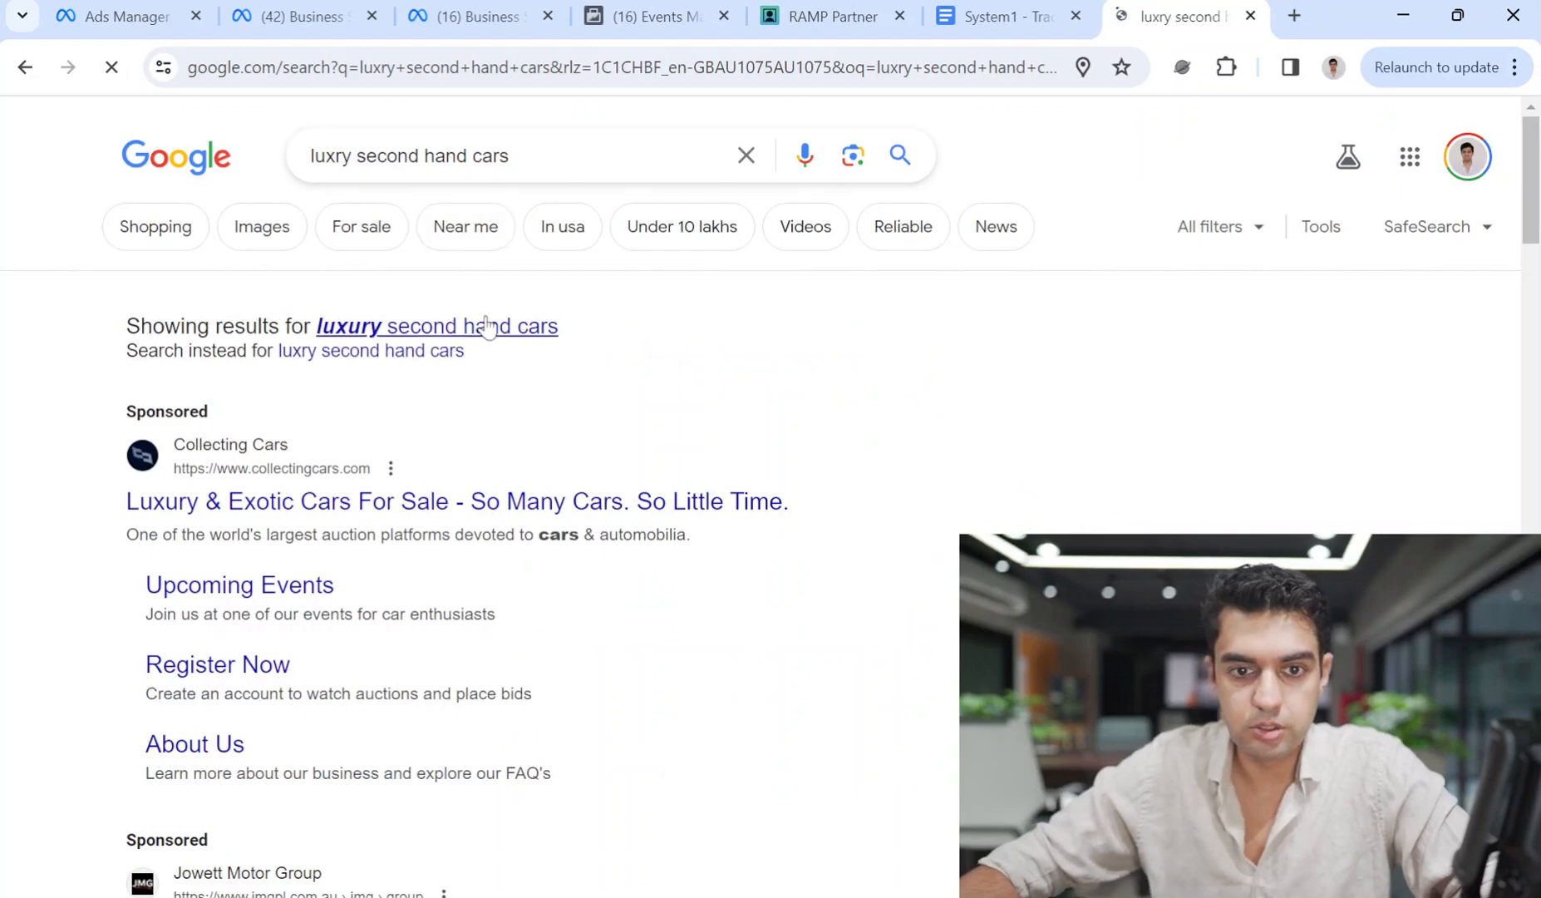
scroll(688, 592, down, 10)
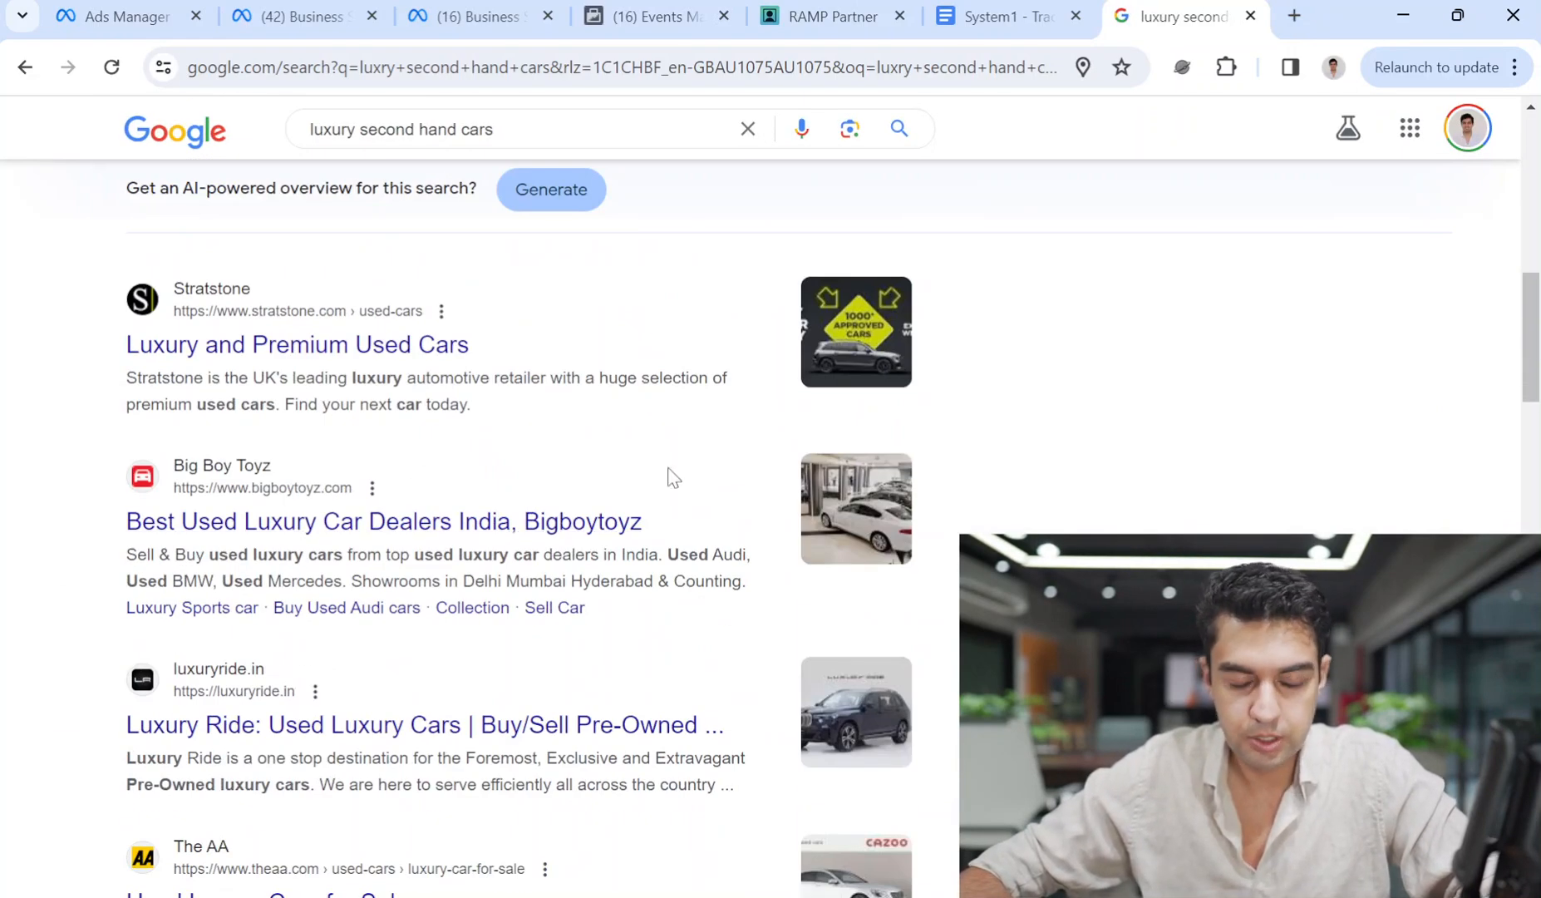
scroll(671, 475, up, 10)
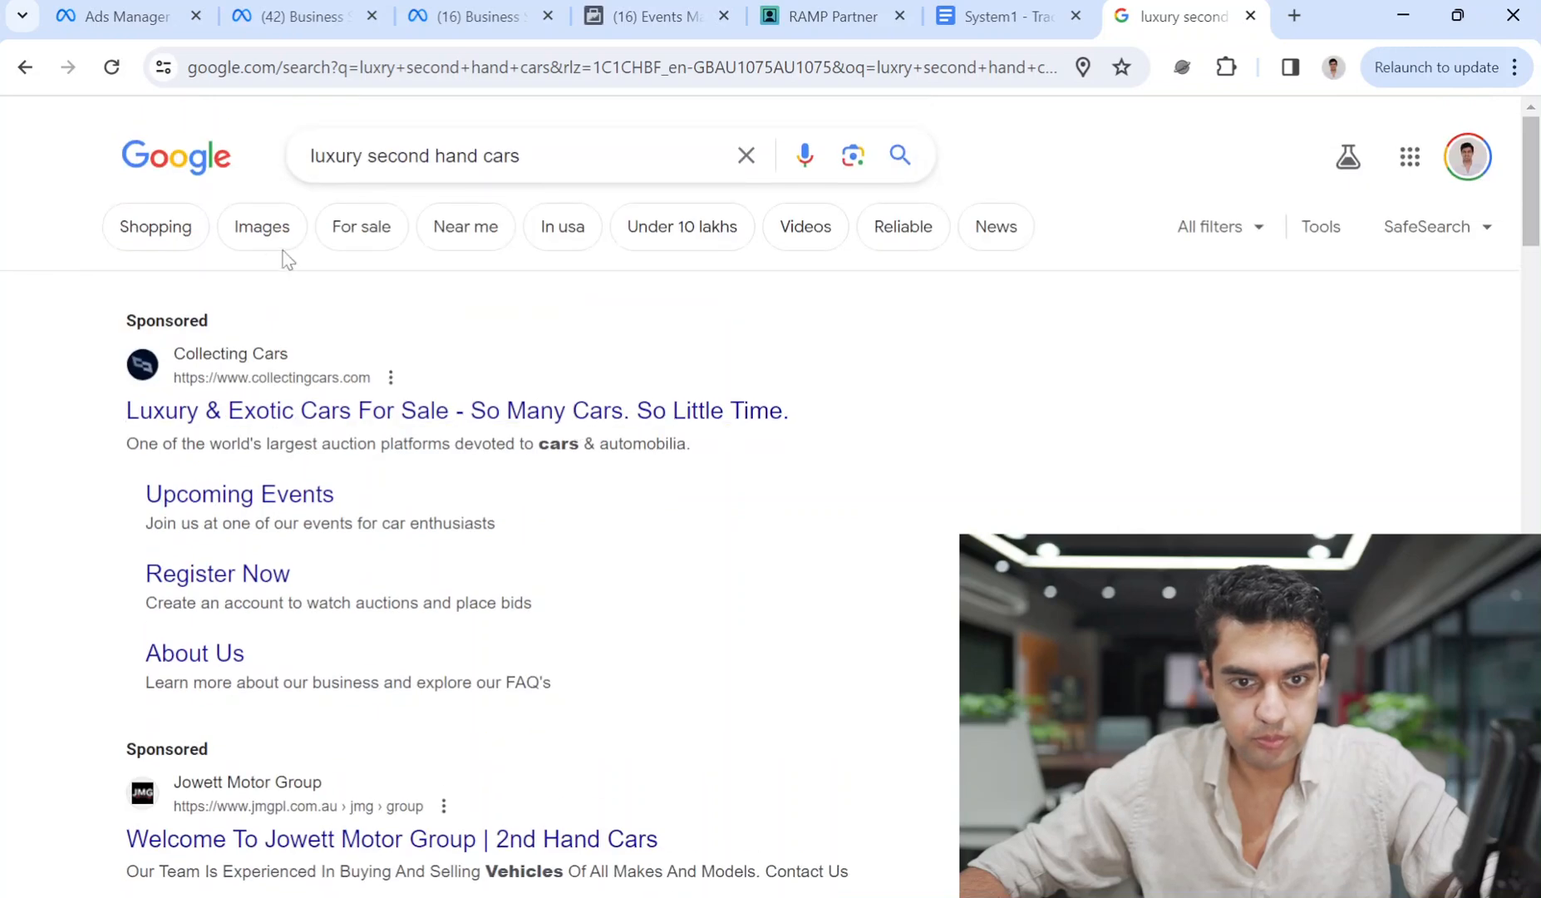
Browse the image results and preview the Luxury Ride showroom picture.
click(274, 248)
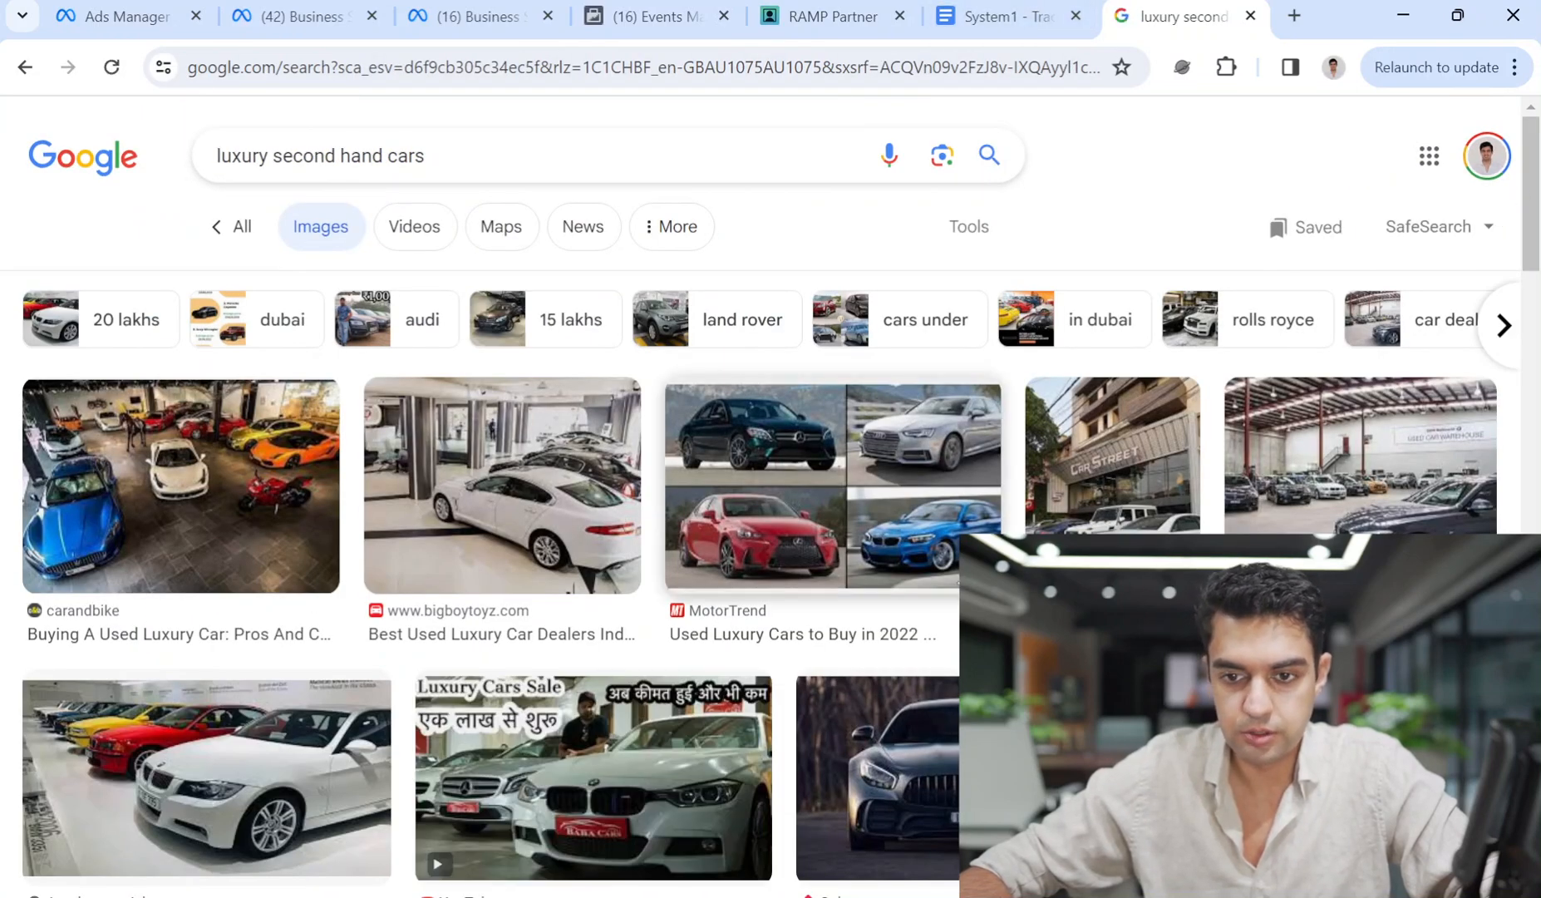
scroll(1501, 215, down, 3)
scroll(914, 553, up, 3)
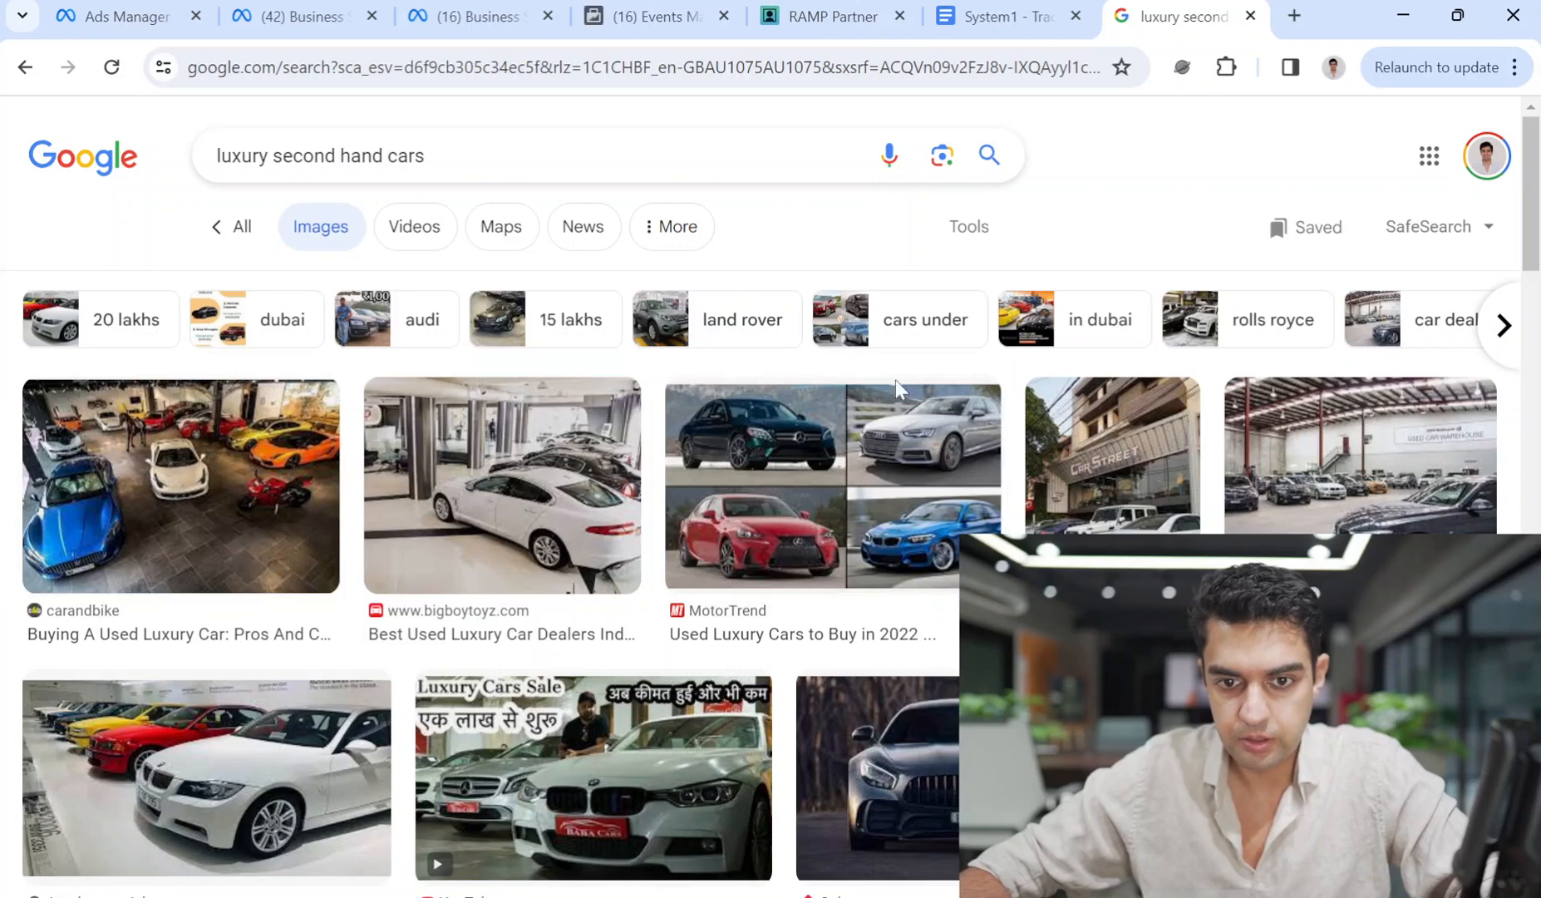
scroll(860, 586, down, 5)
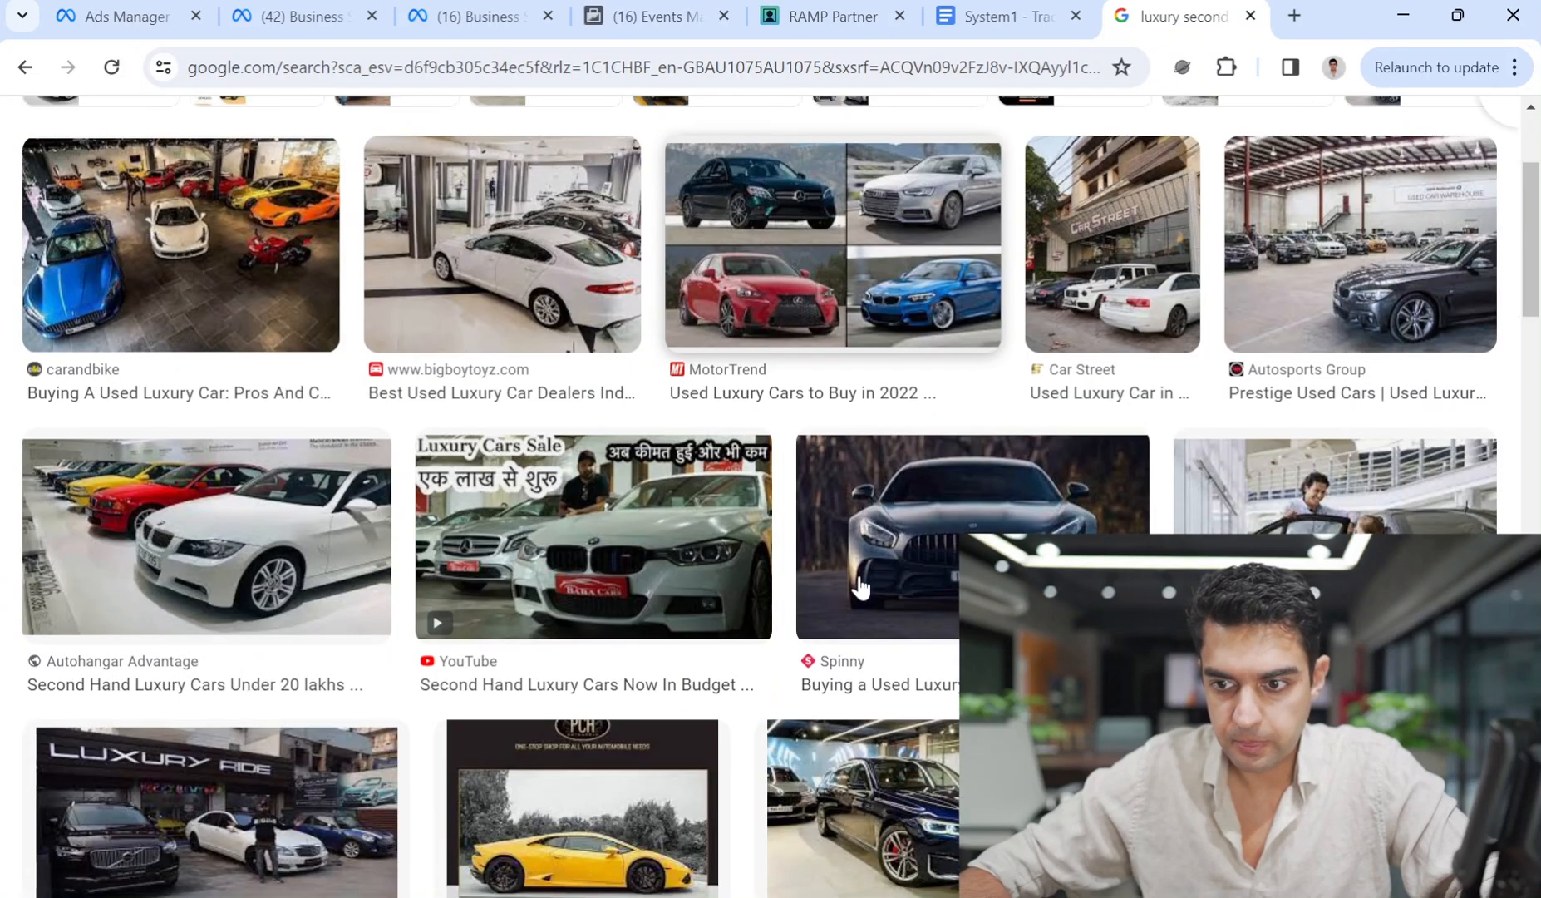
scroll(860, 586, down, 1)
scroll(860, 586, up, 1)
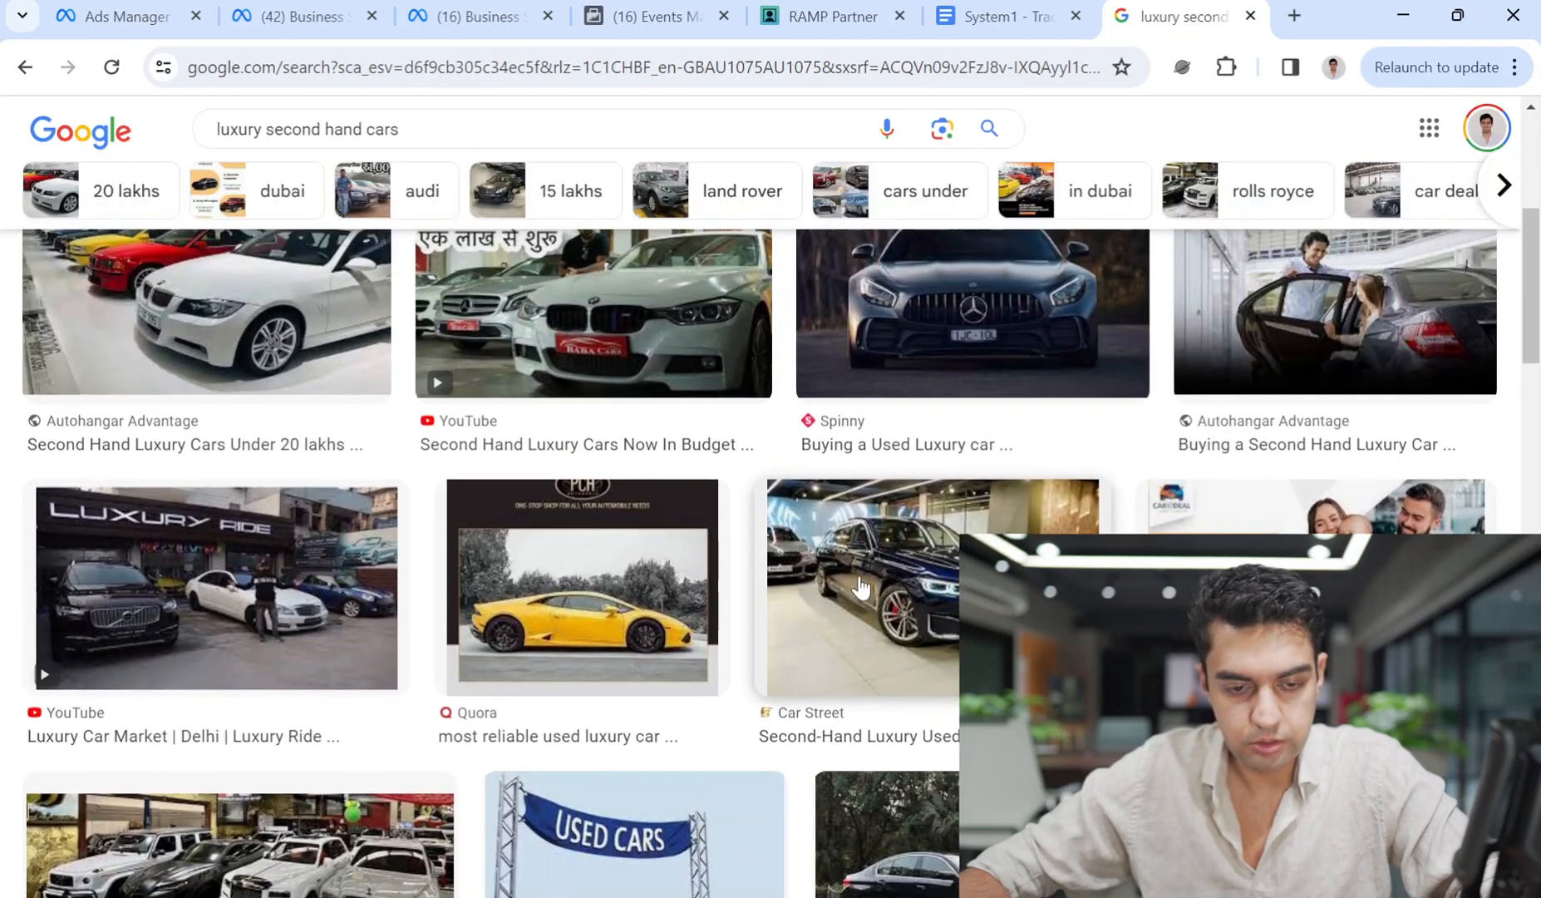
click(235, 570)
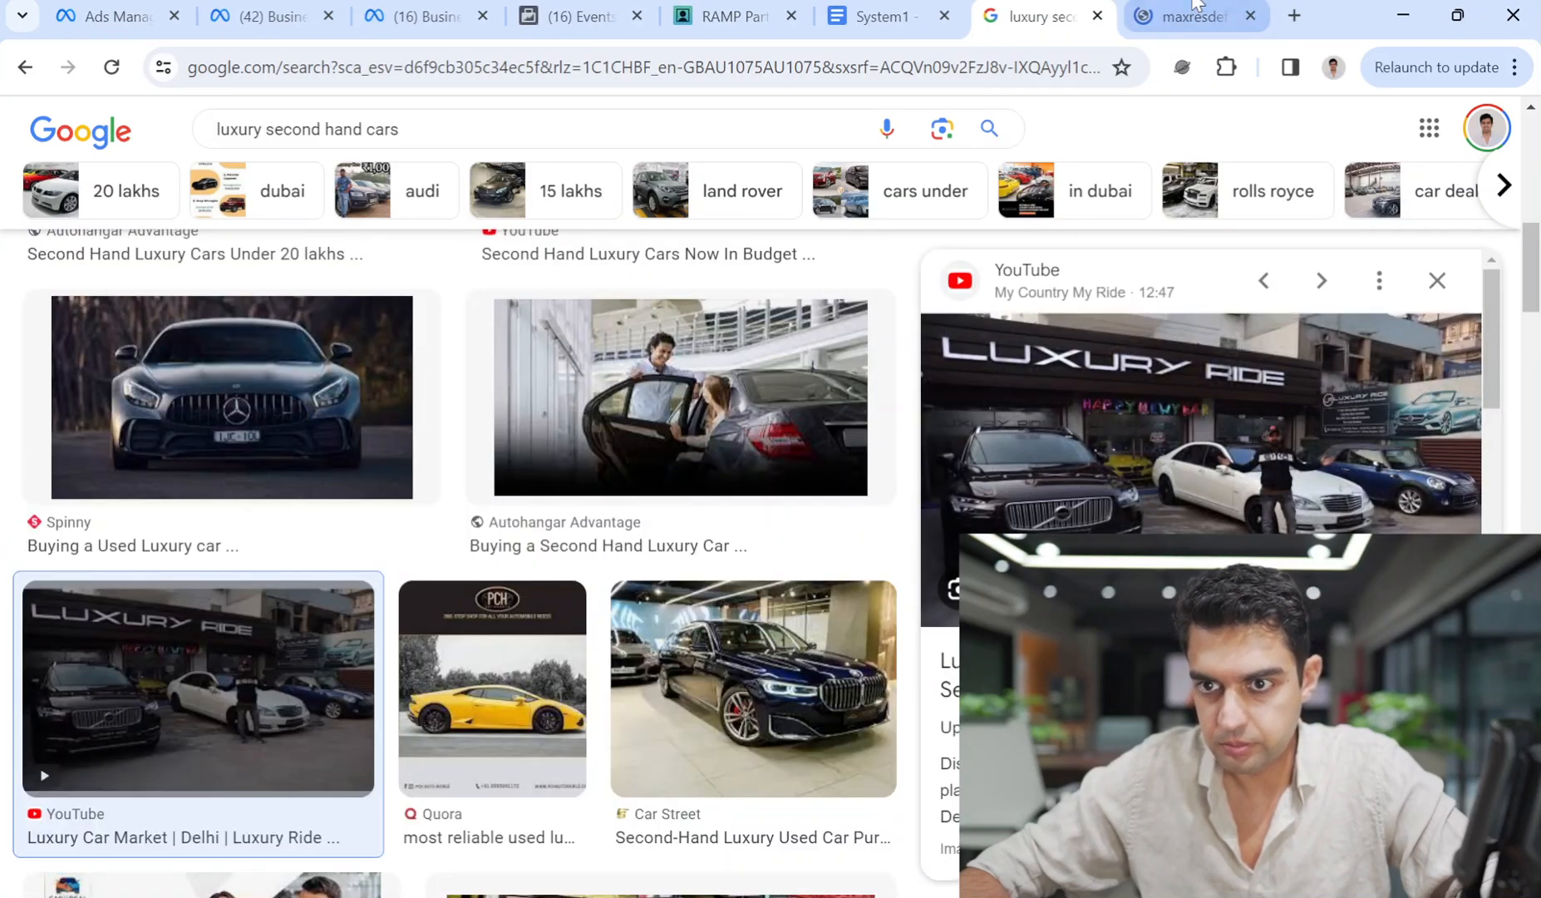
Open the Luxury Ride image full size, capture it, and close that tab.
click(1196, 10)
click(670, 65)
click(746, 302)
key(super+shift+s)
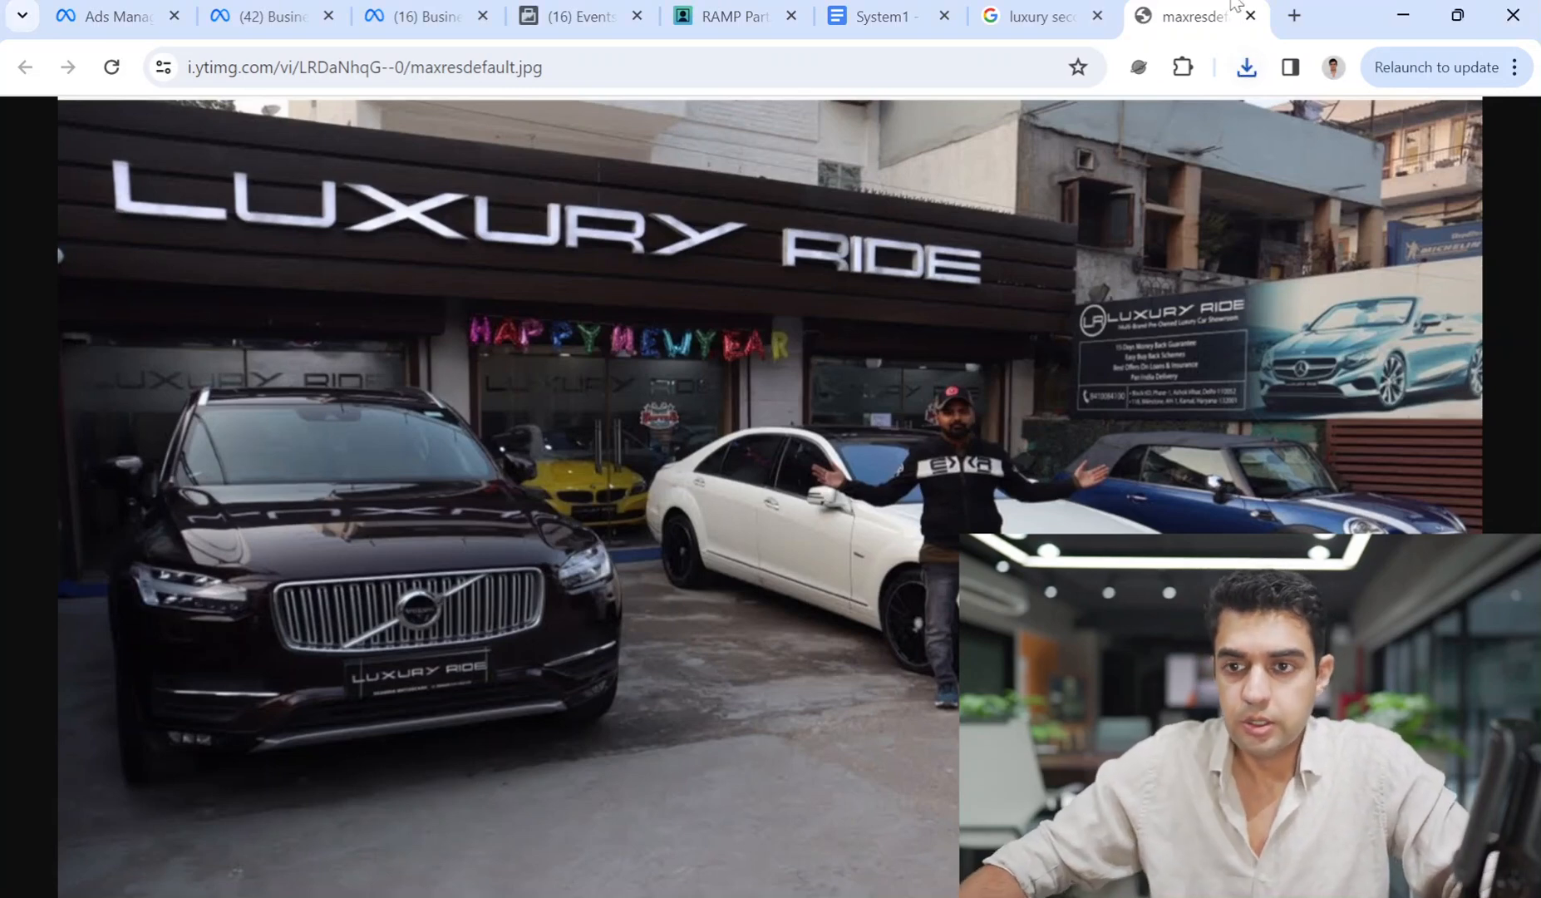
click(1250, 16)
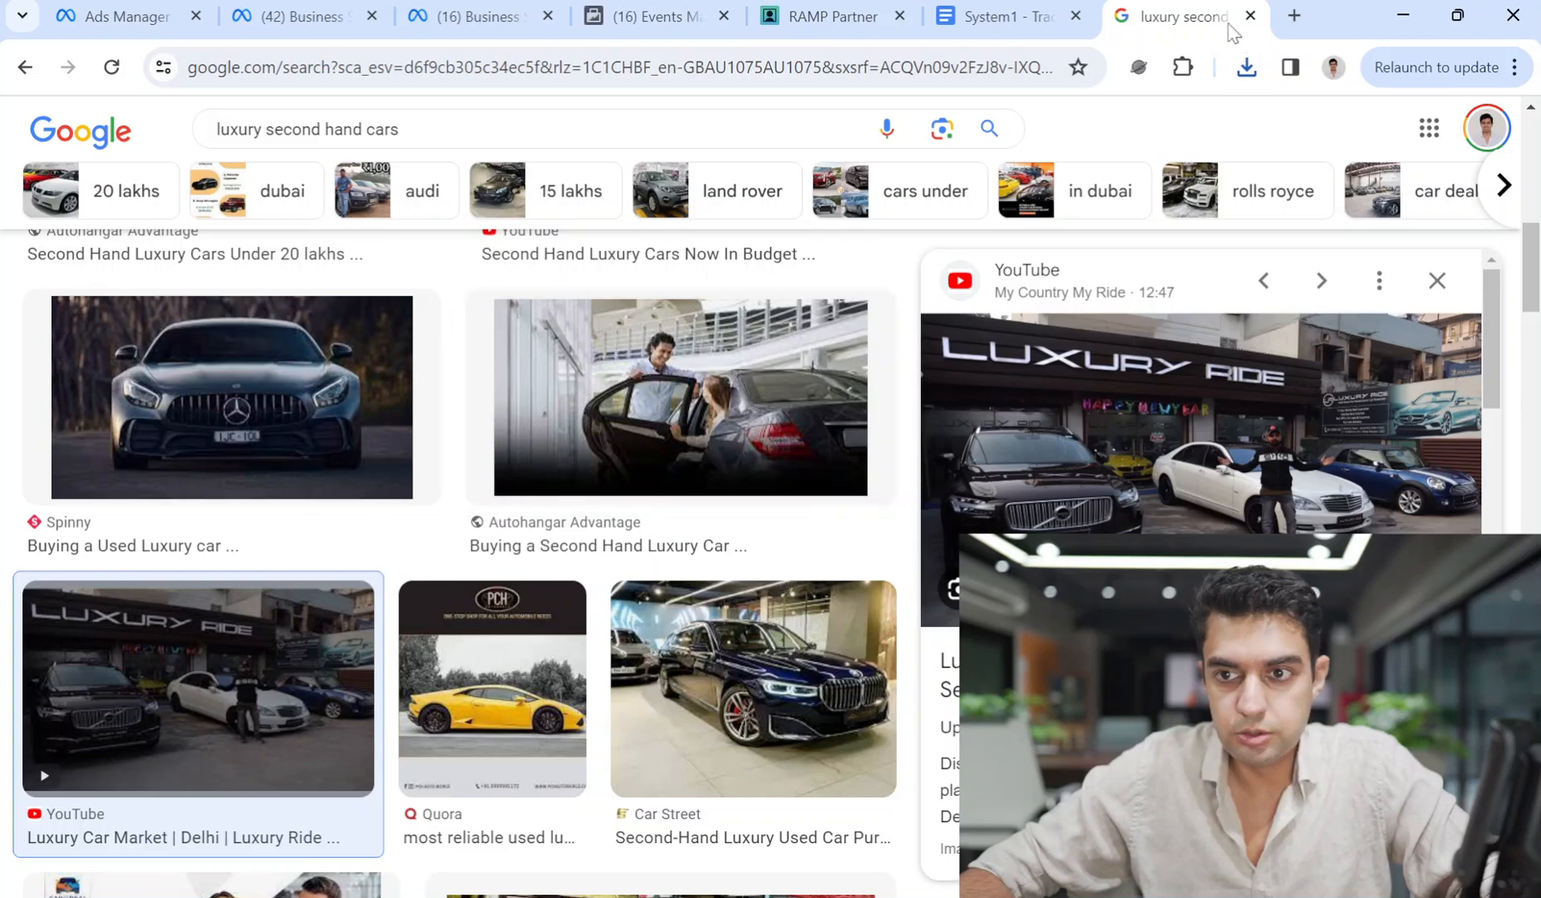
Close the Google tab and choose Add image under Add media to show the 1280 × 720 image.
click(1250, 16)
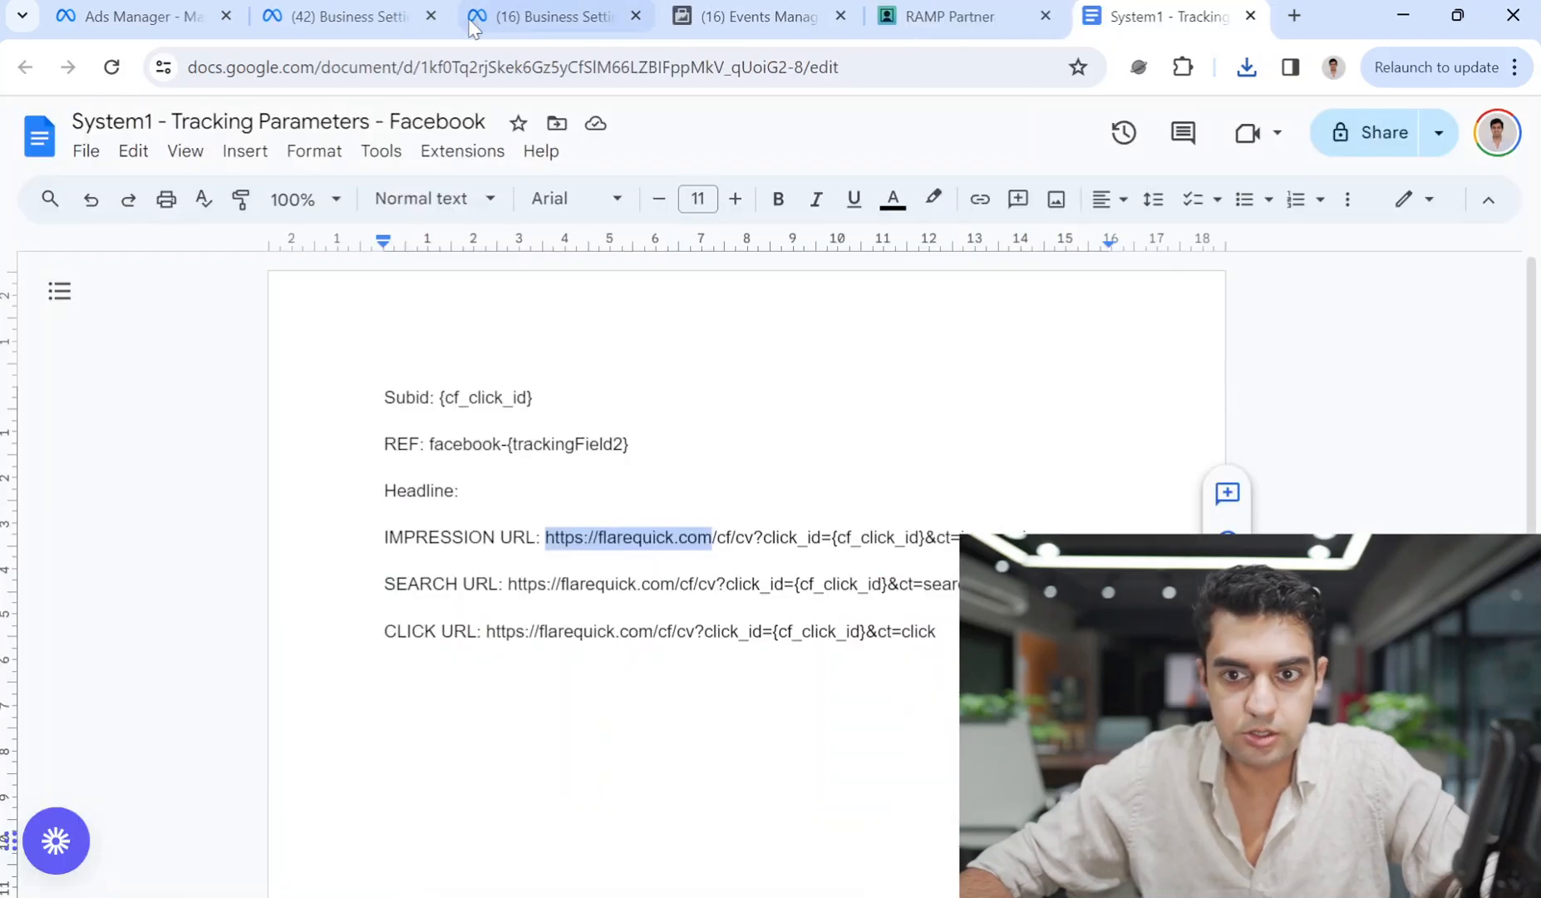
click(349, 16)
click(199, 7)
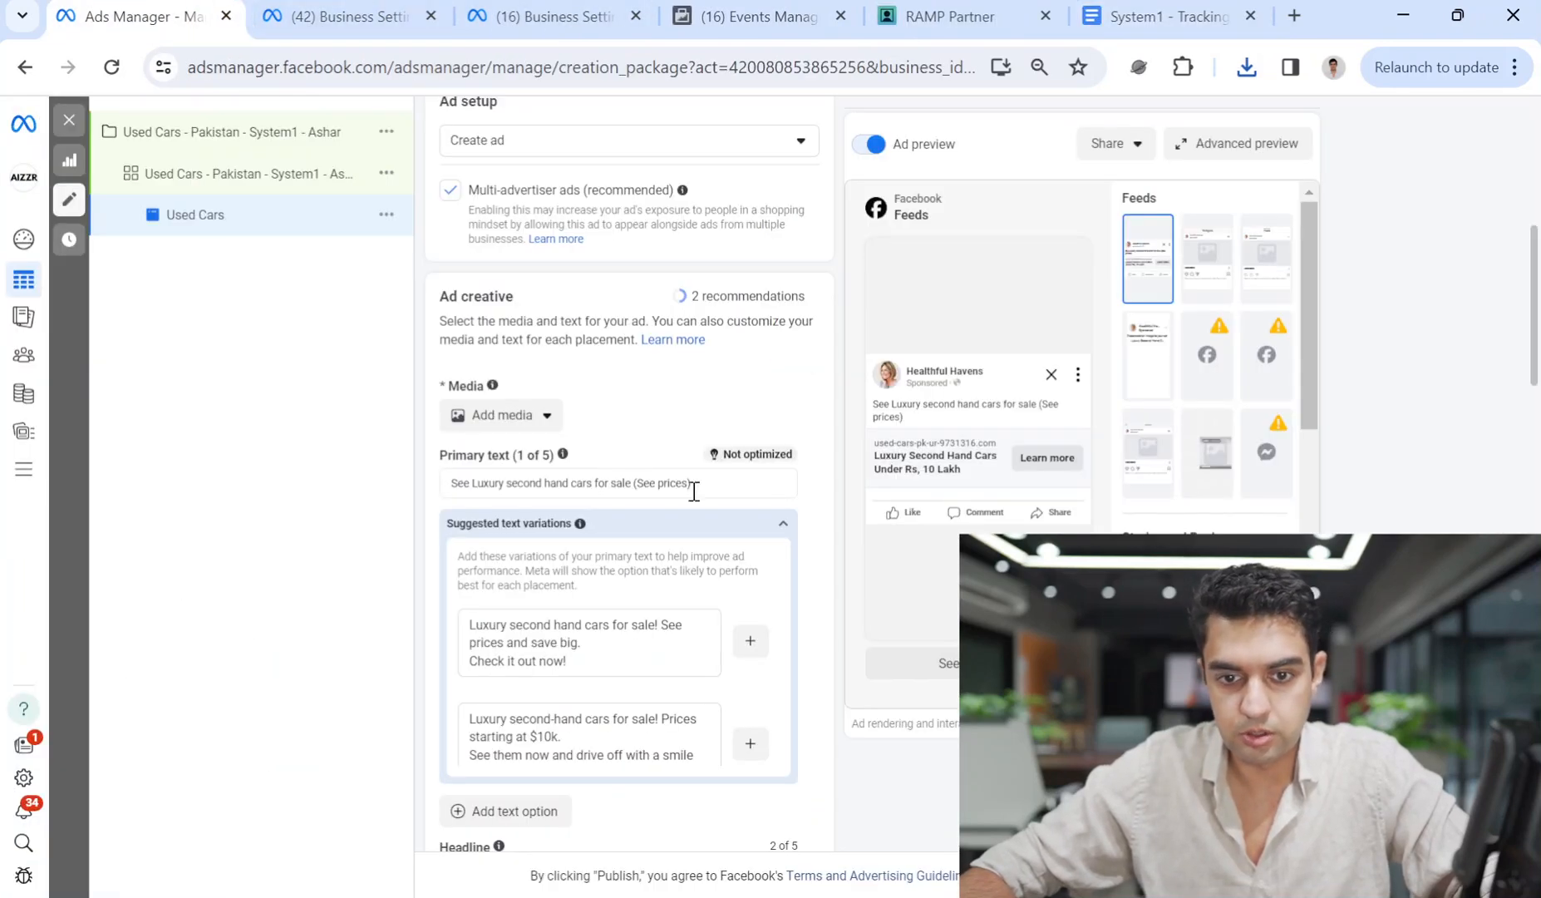
scroll(812, 629, down, 5)
scroll(819, 628, down, 6)
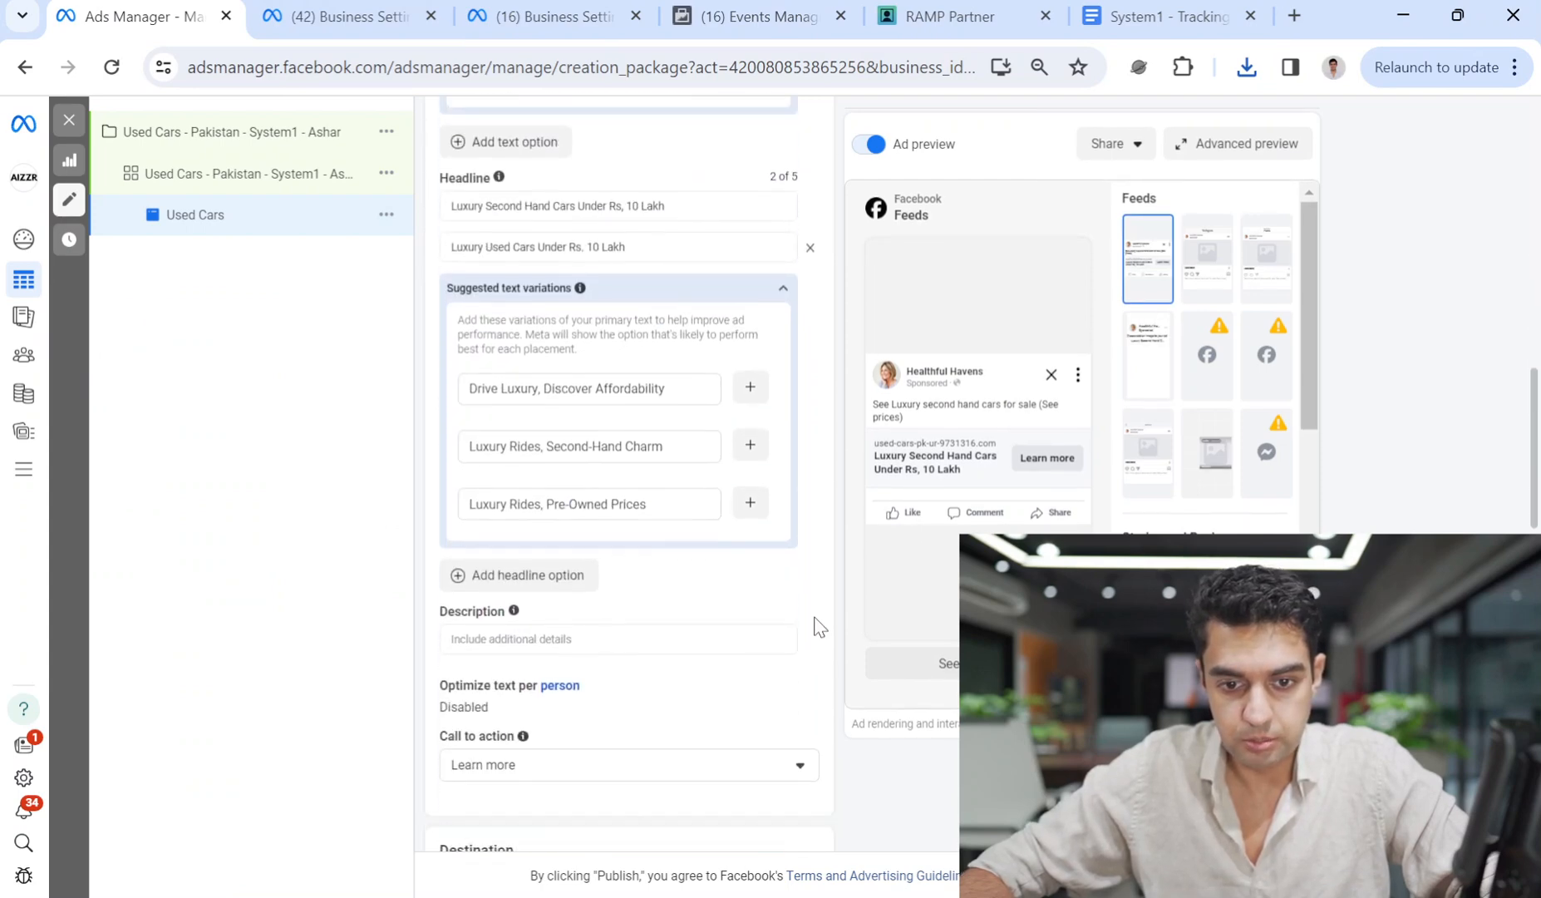
scroll(763, 605, up, 4)
scroll(759, 595, up, 2)
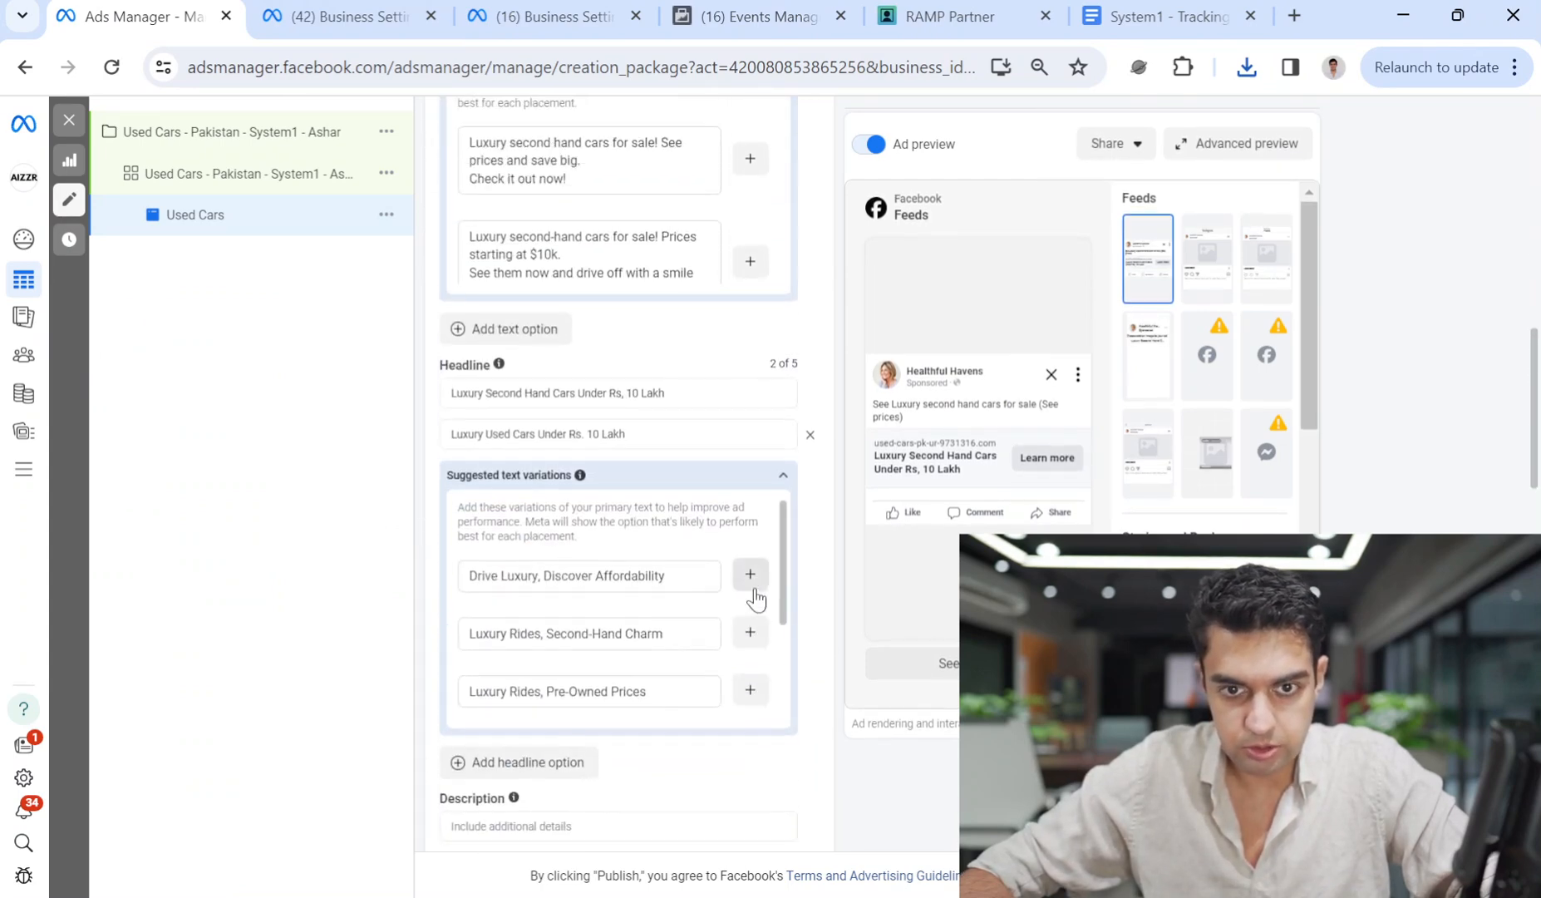
scroll(840, 492, up, 6)
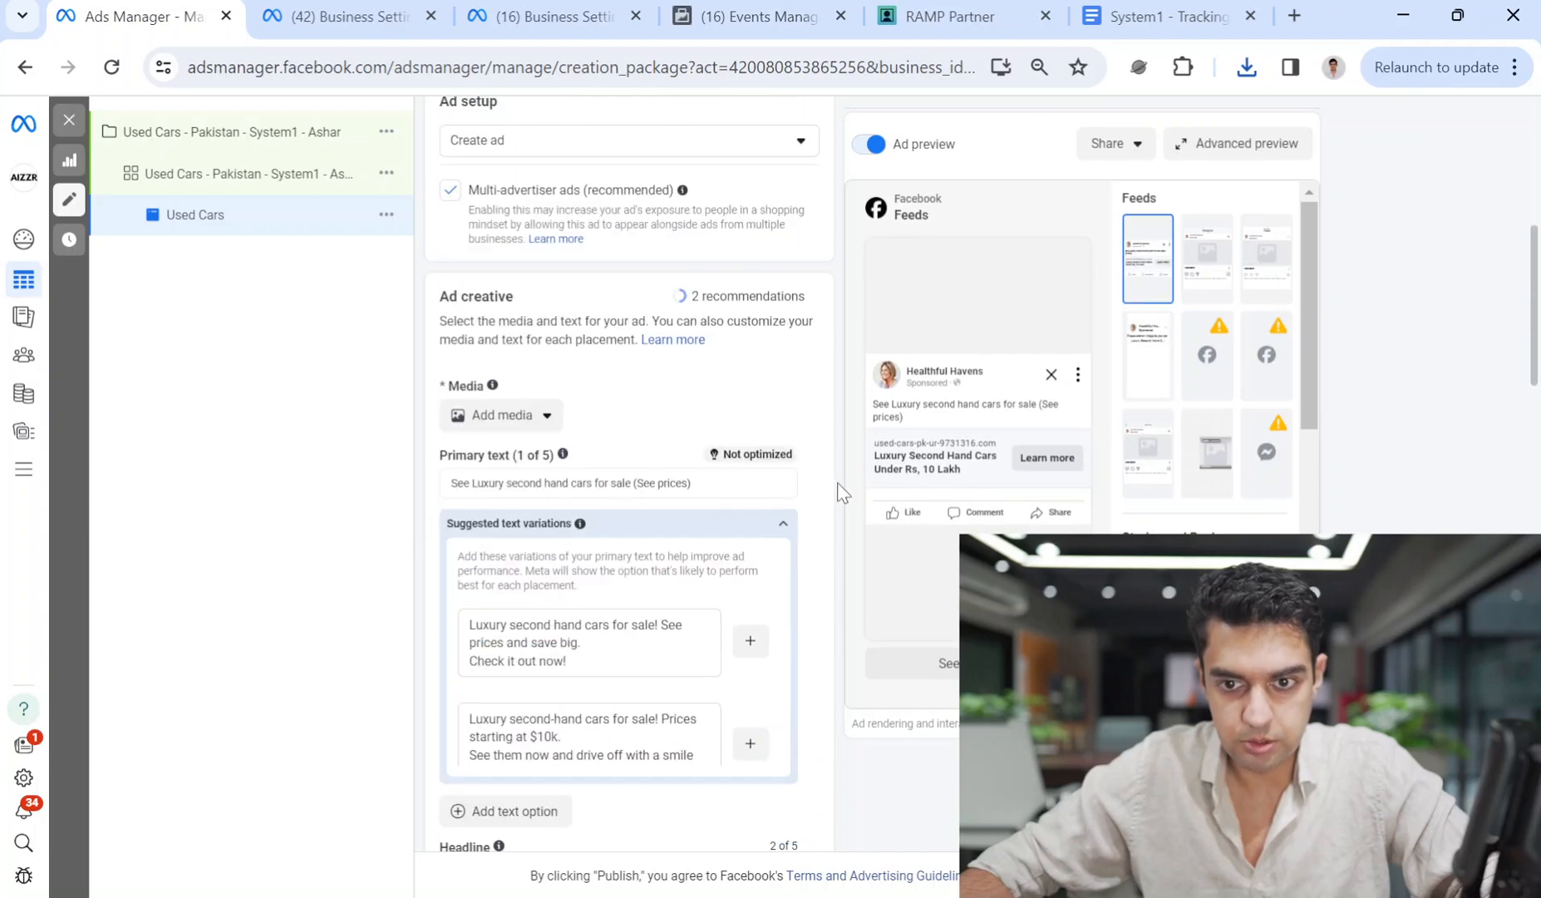
click(540, 414)
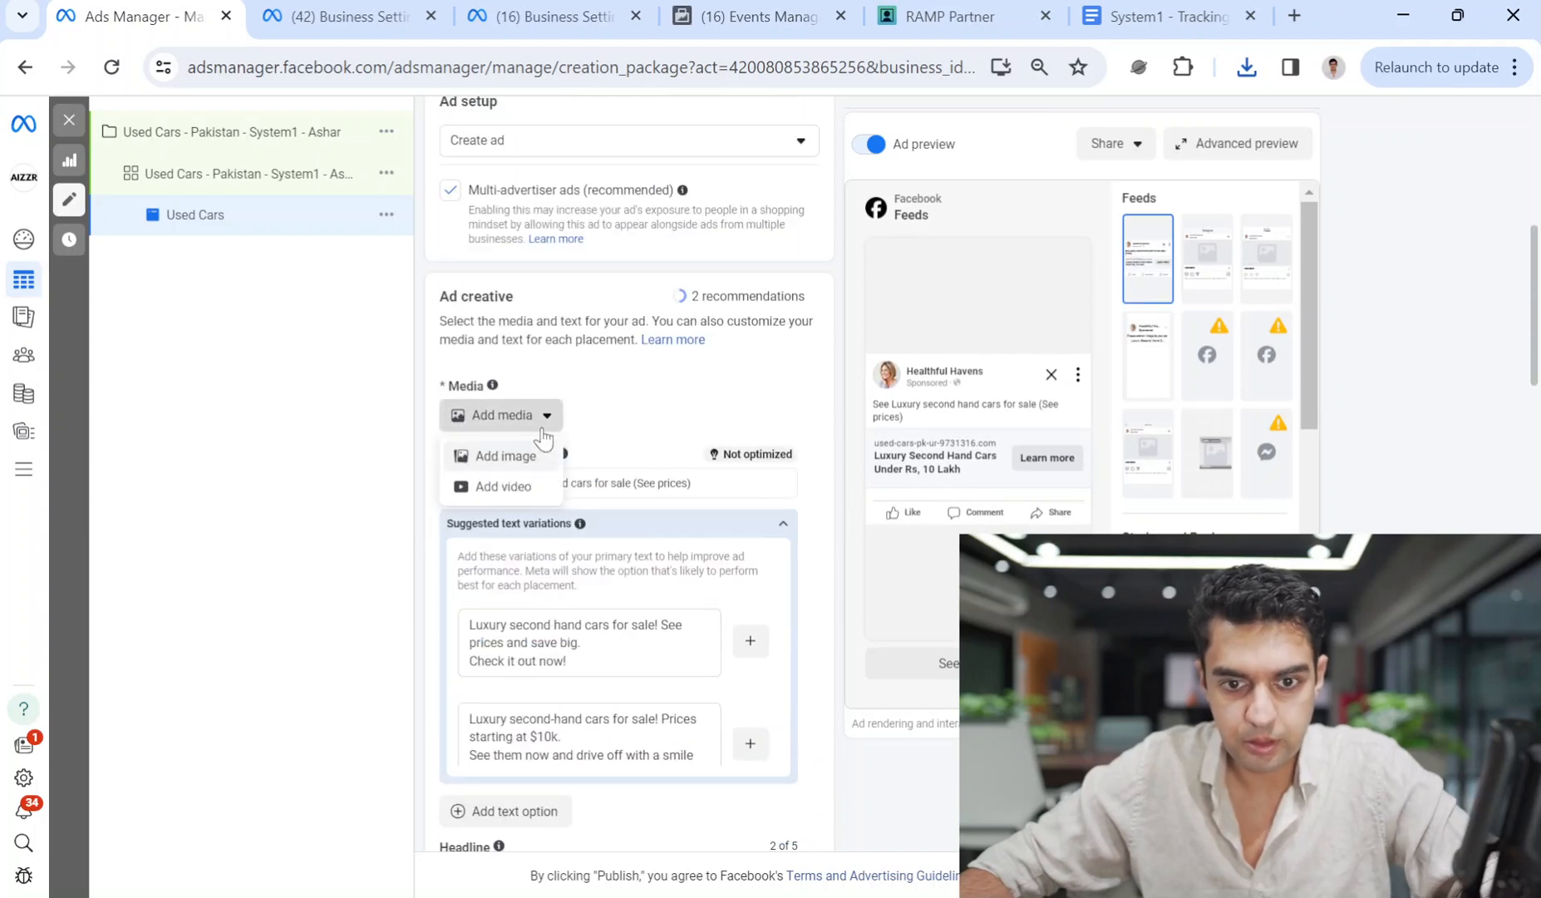
click(505, 455)
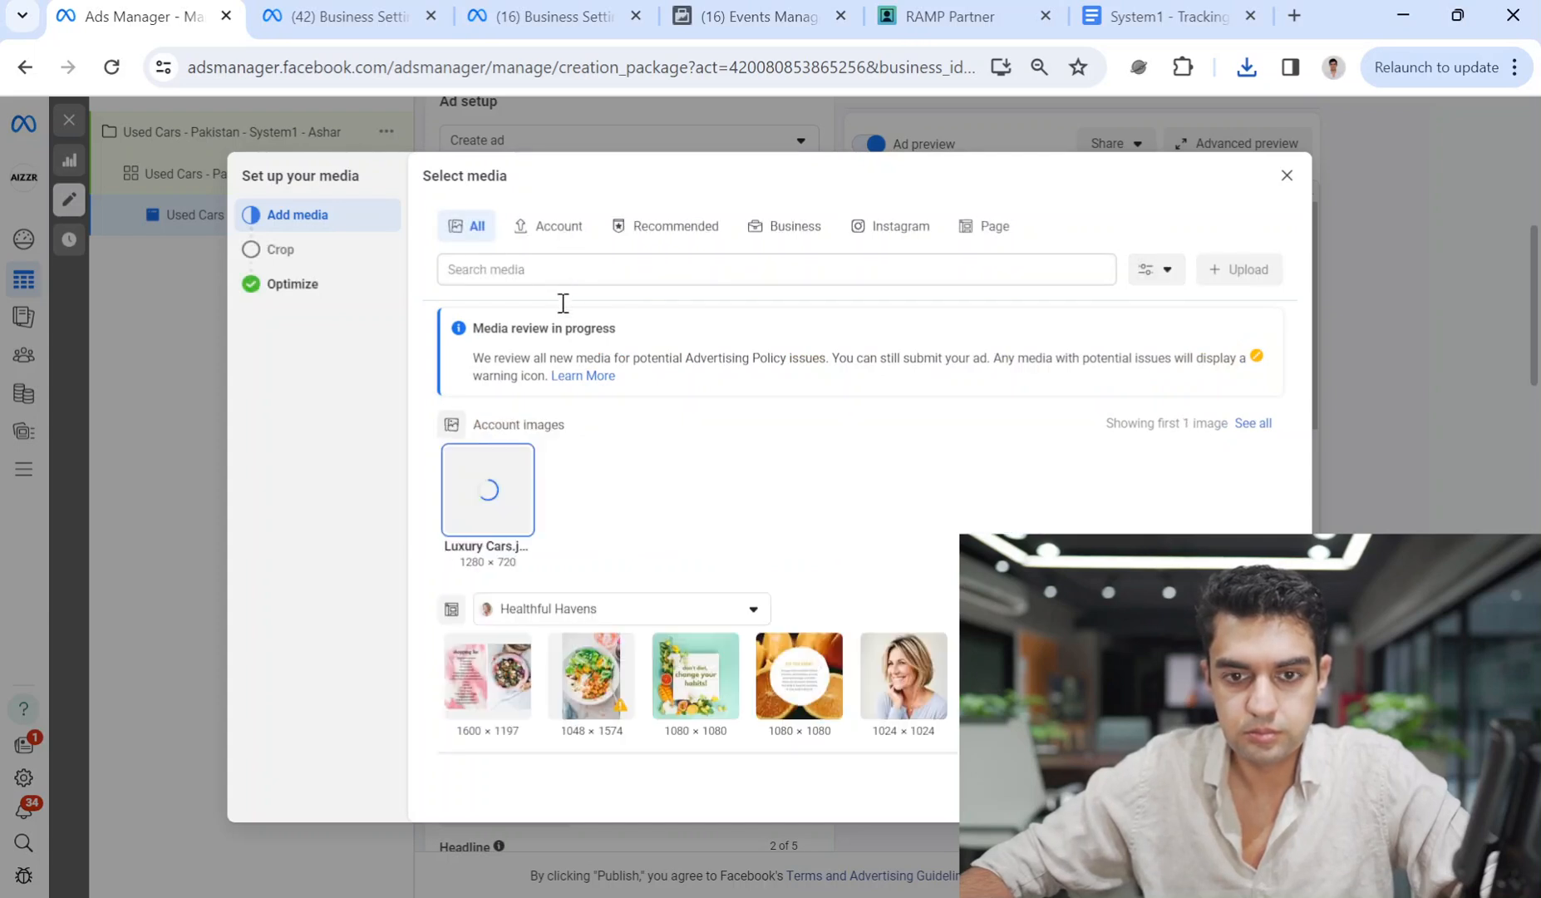
Use the Luxury Ride showroom photo with its suggested crops and all Advantage+ creative optimizations on.
click(1267, 795)
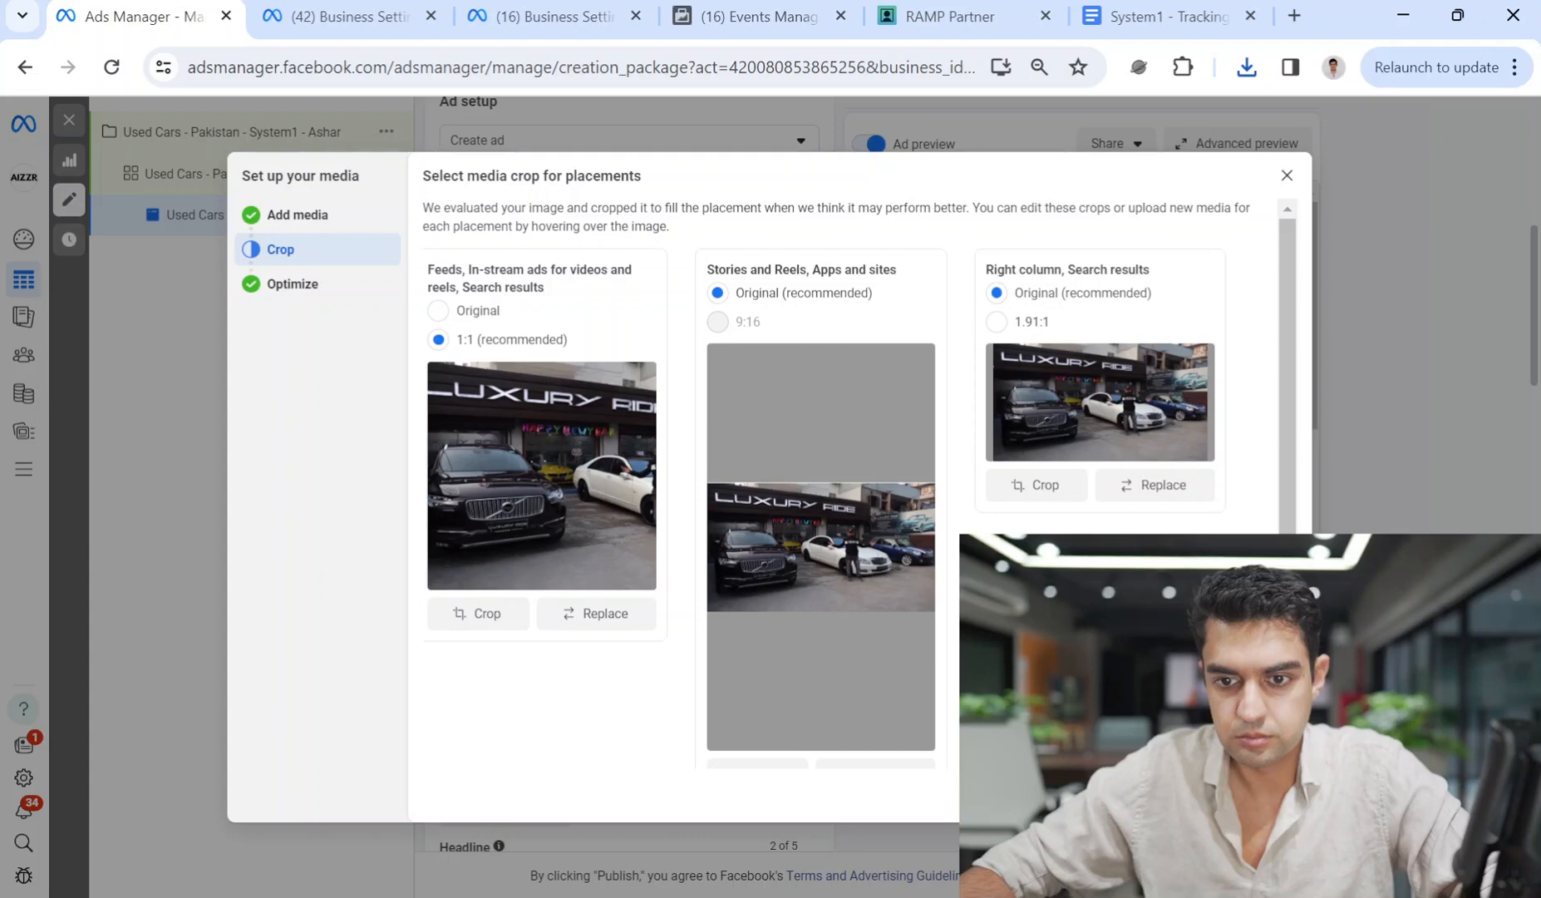
click(1268, 795)
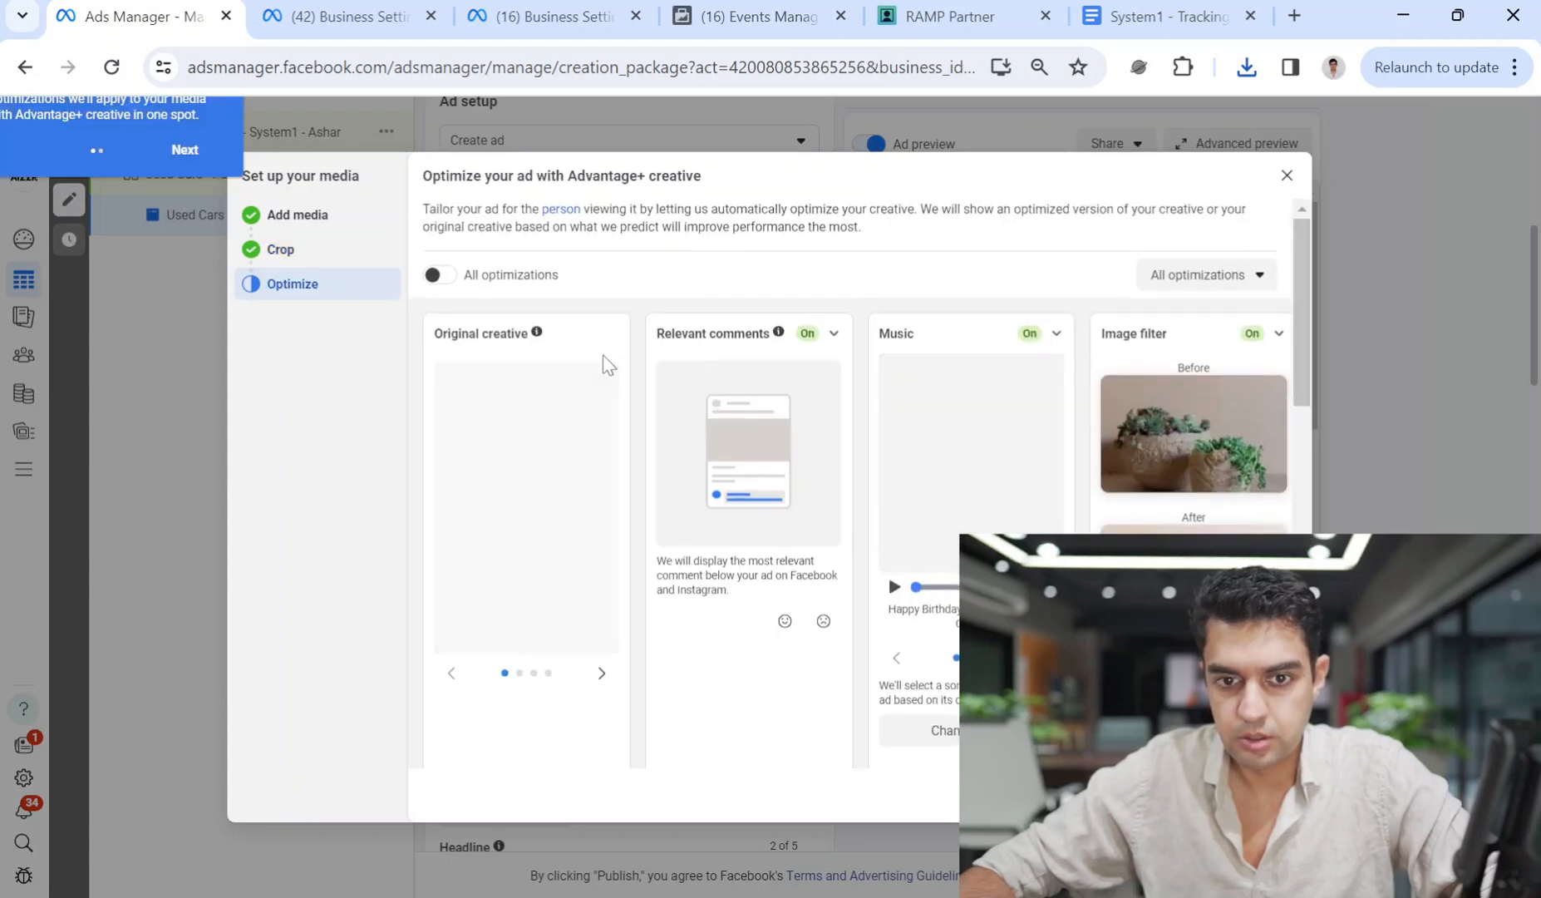
click(628, 280)
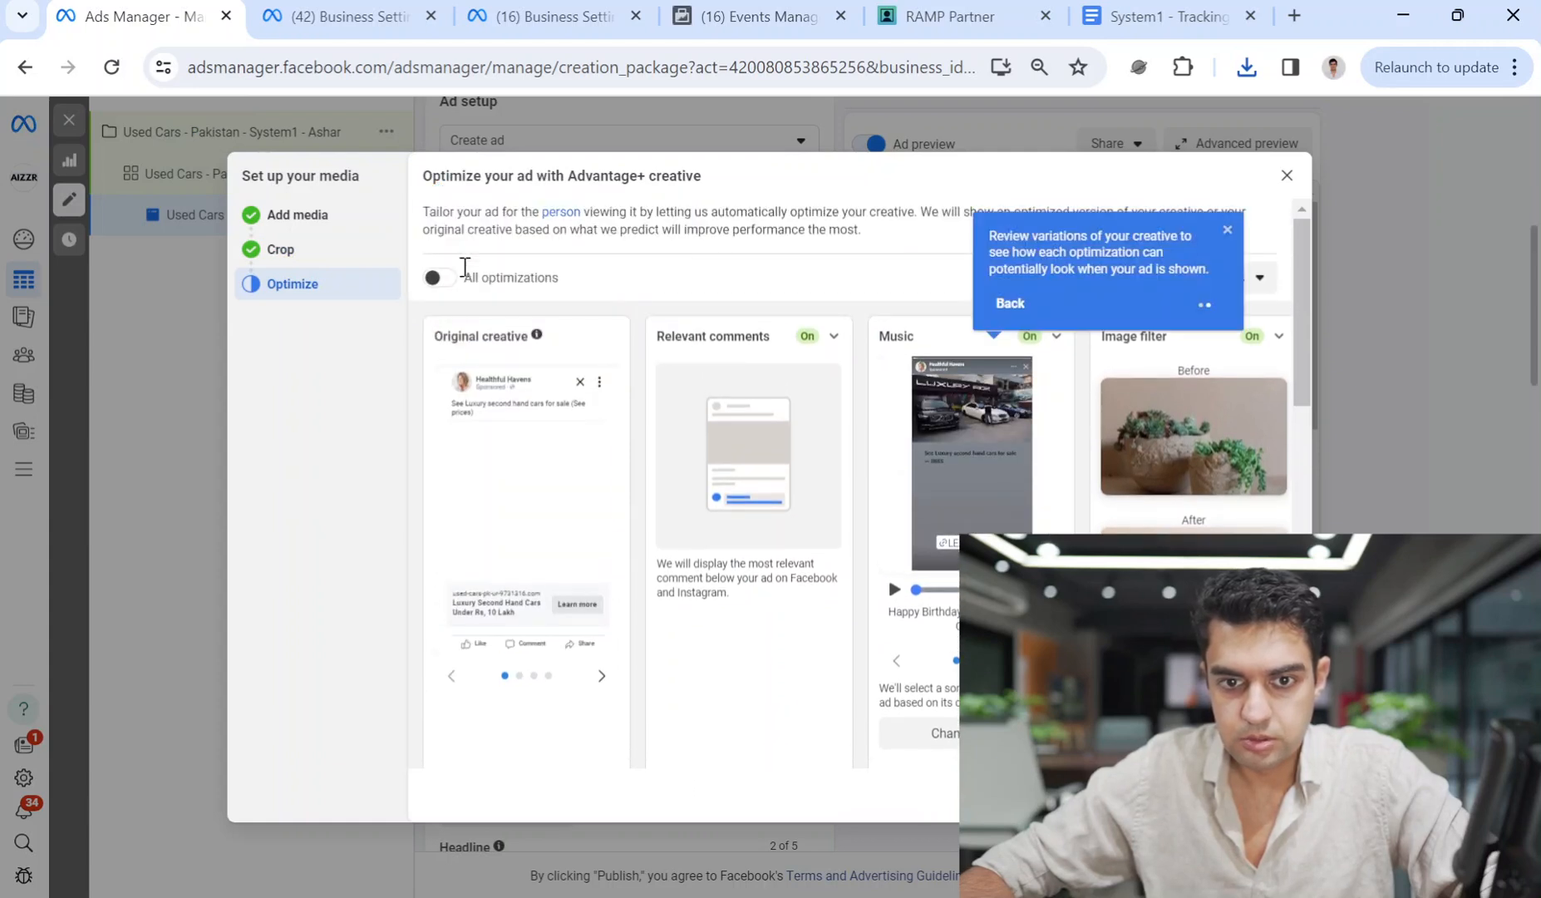
click(440, 278)
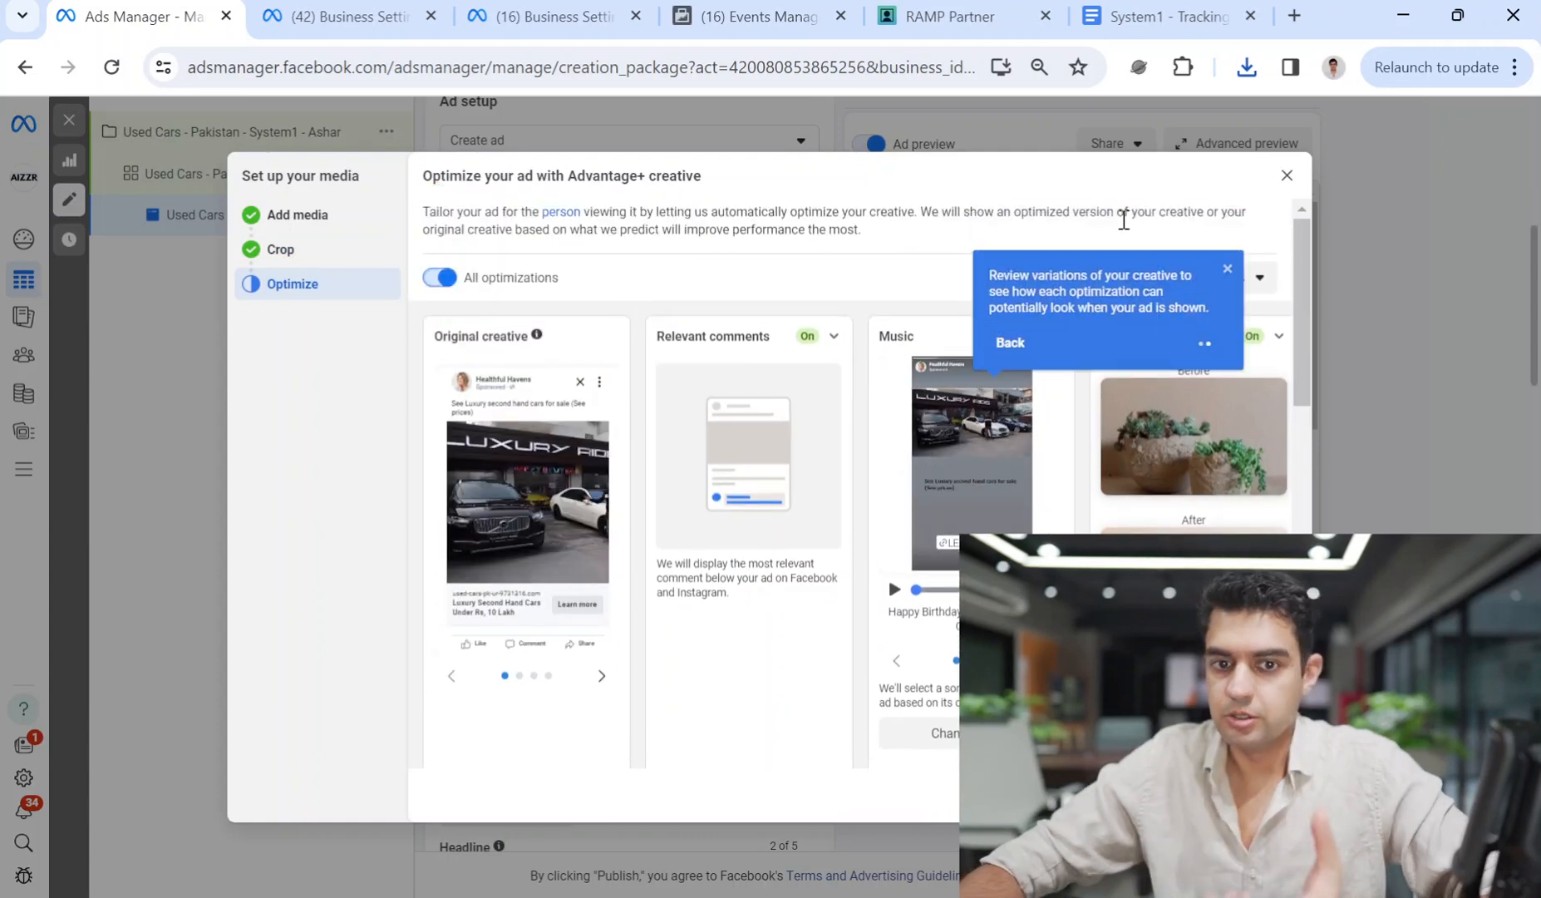
click(1227, 268)
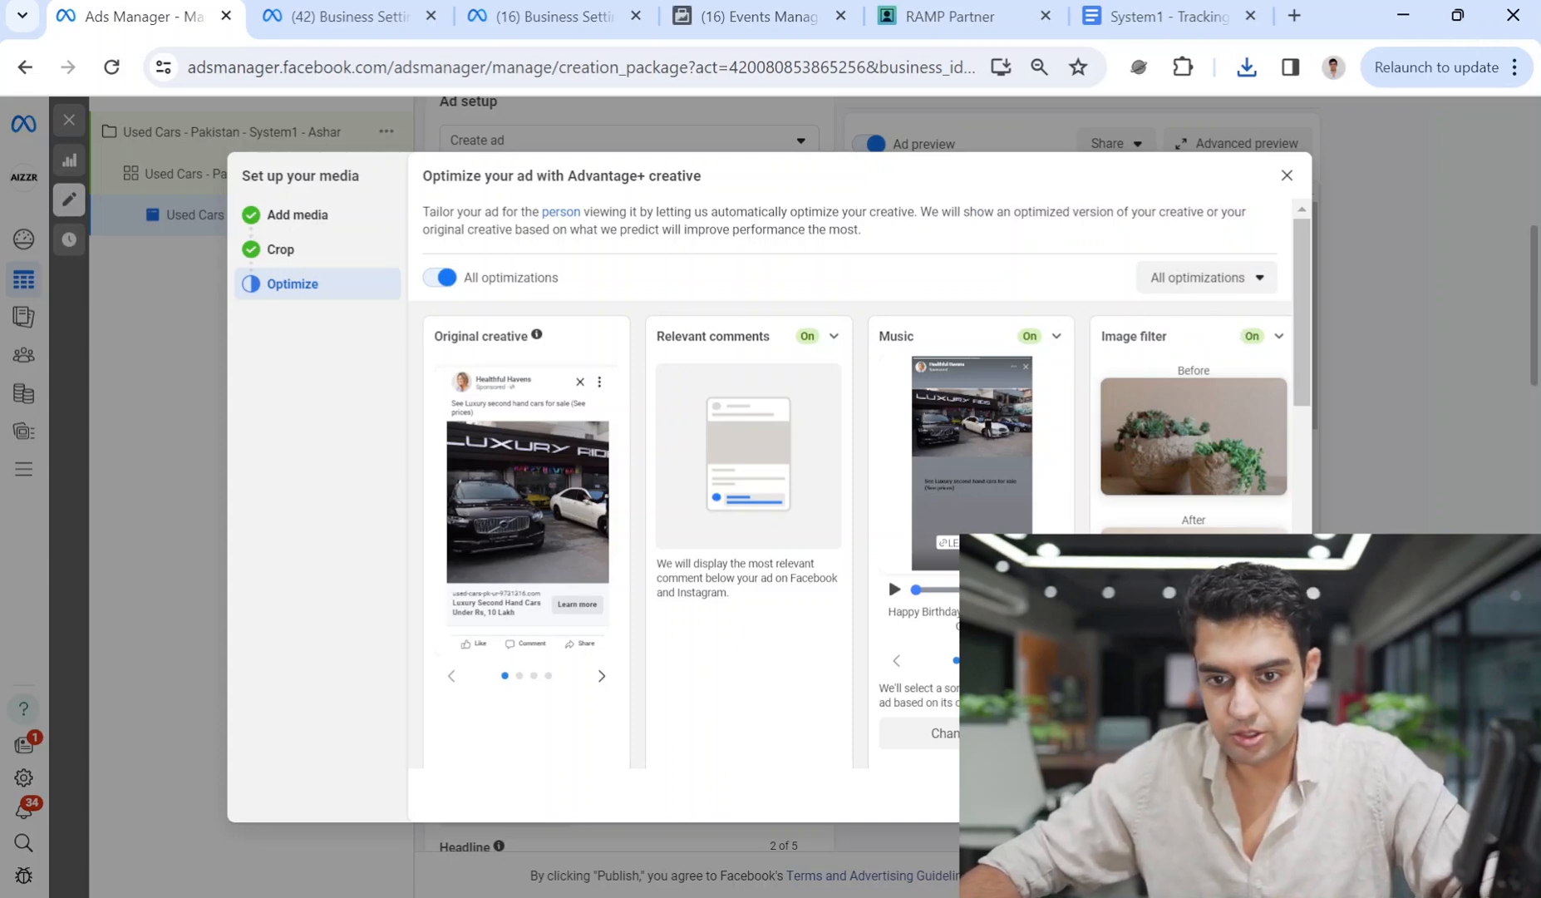
click(1271, 796)
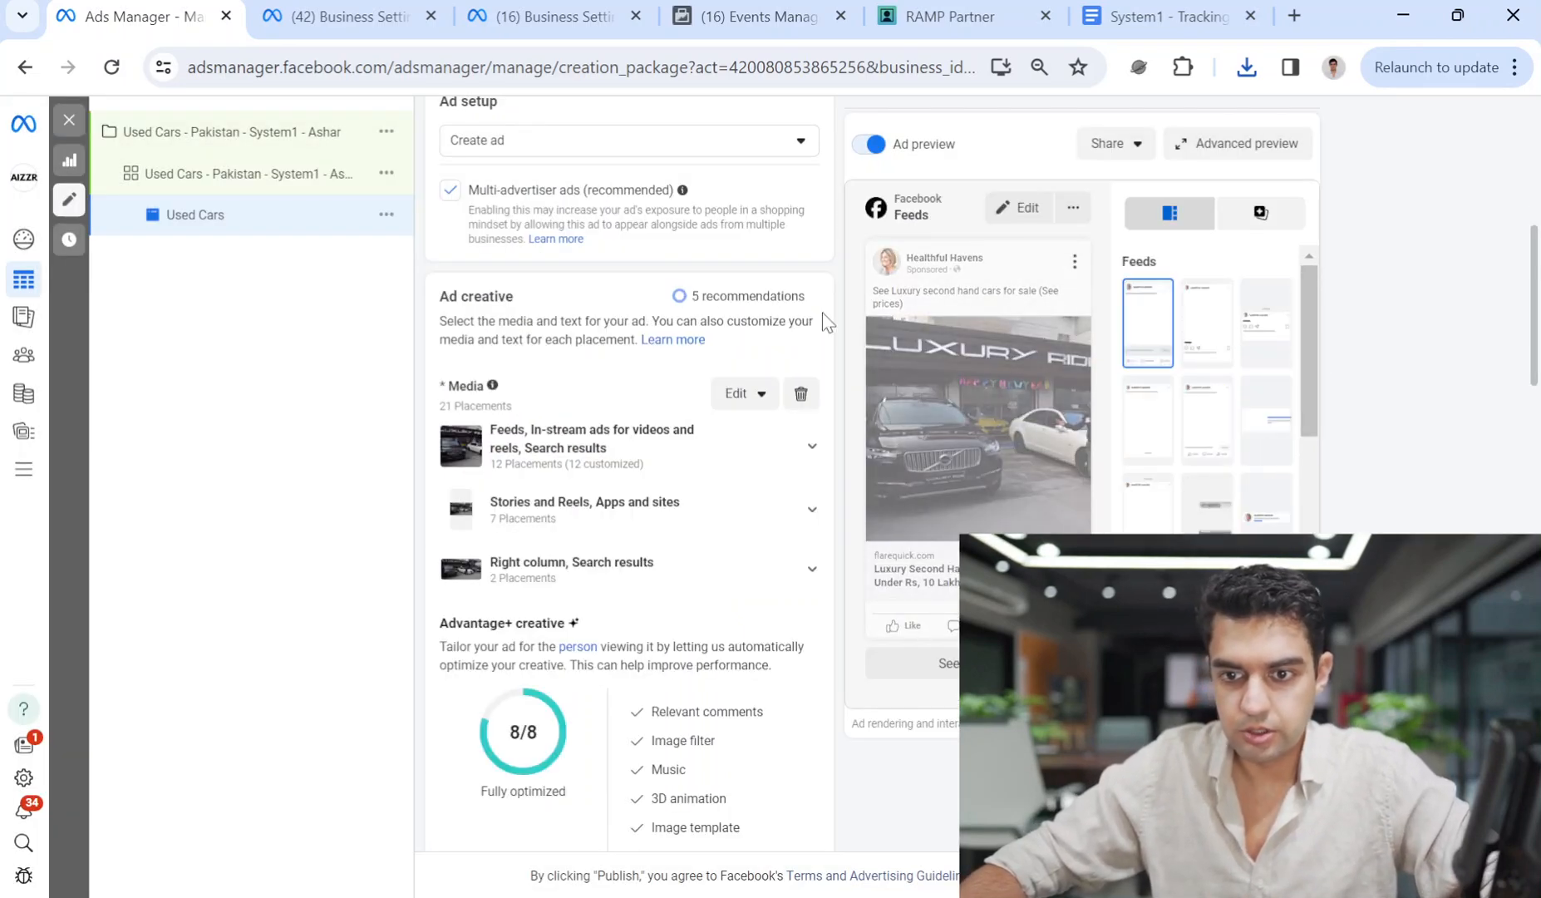
Fix both headlines so the price reads 'Under Rs.10 Lakh'.
mouse_move(740, 455)
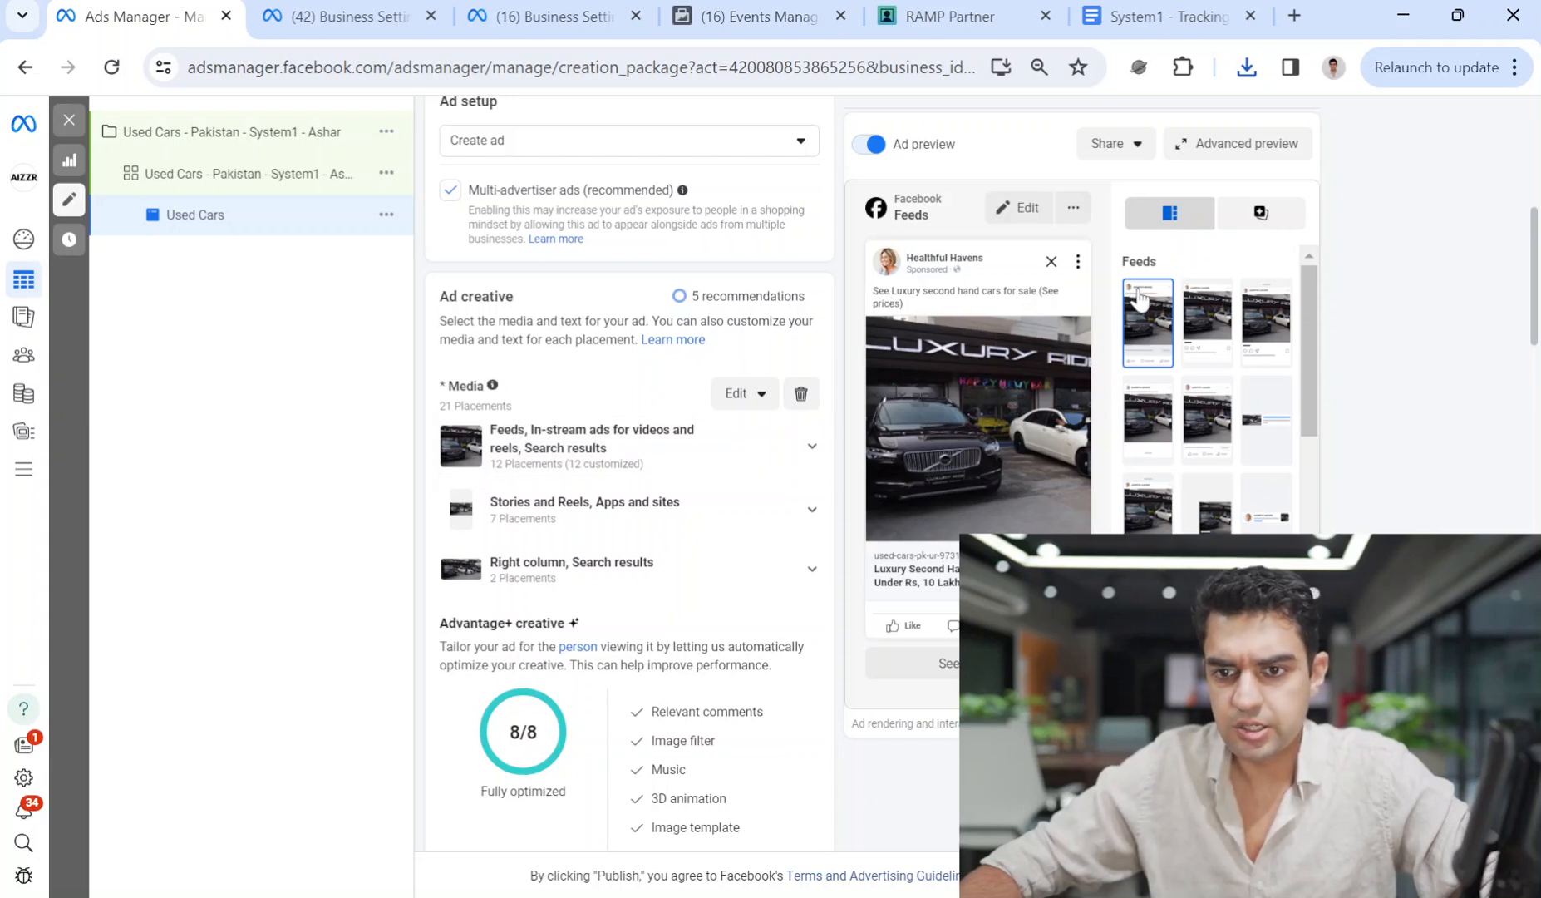
mouse_move(769, 449)
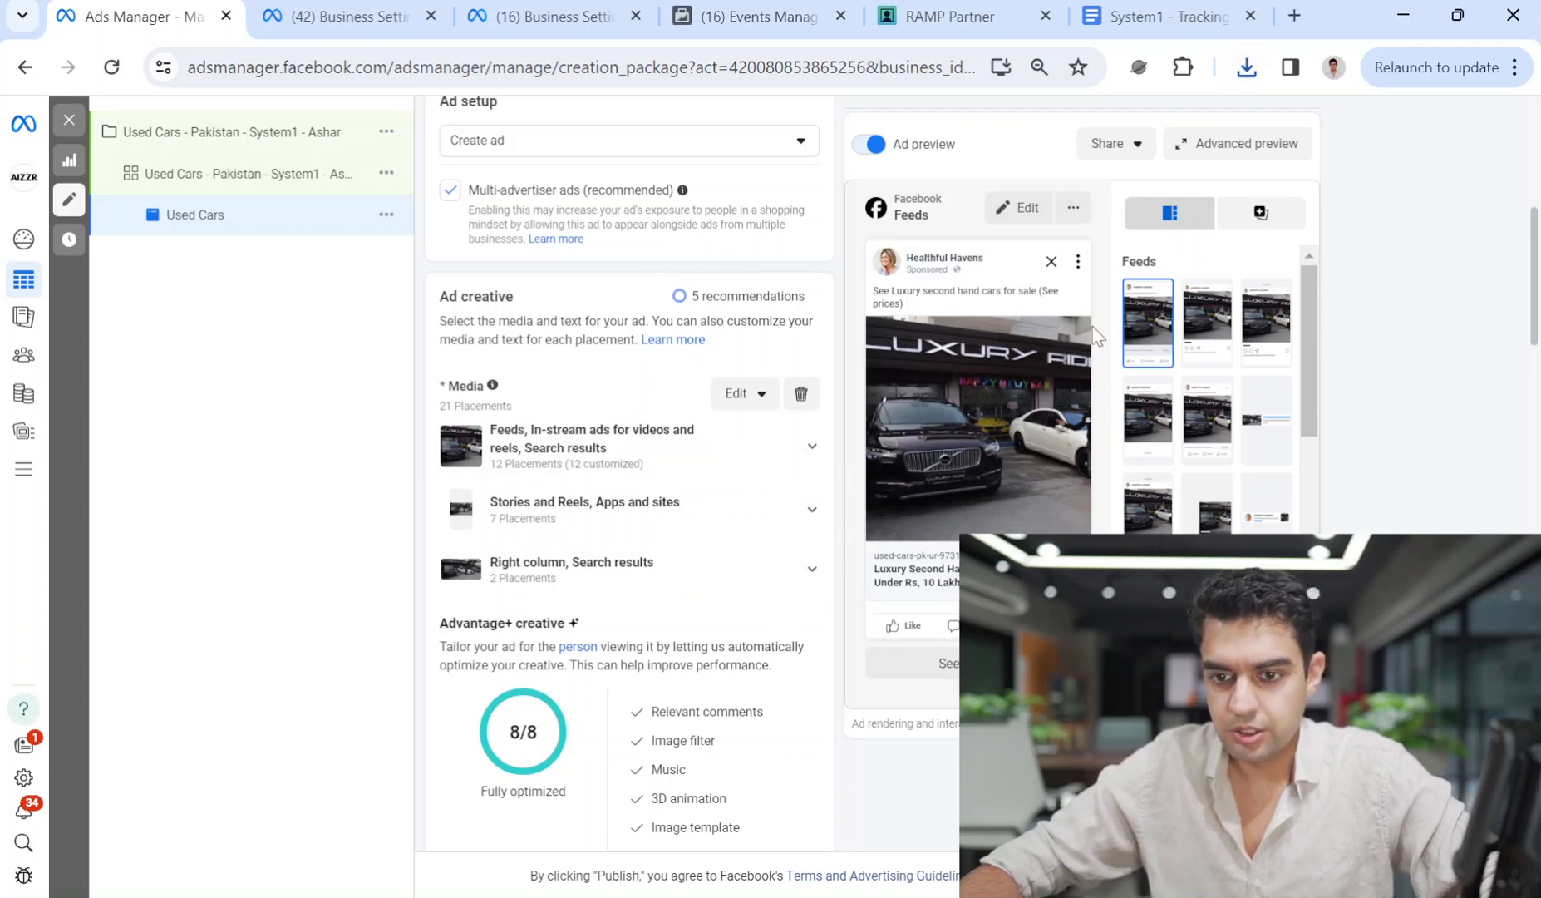
scroll(780, 548, down, 4)
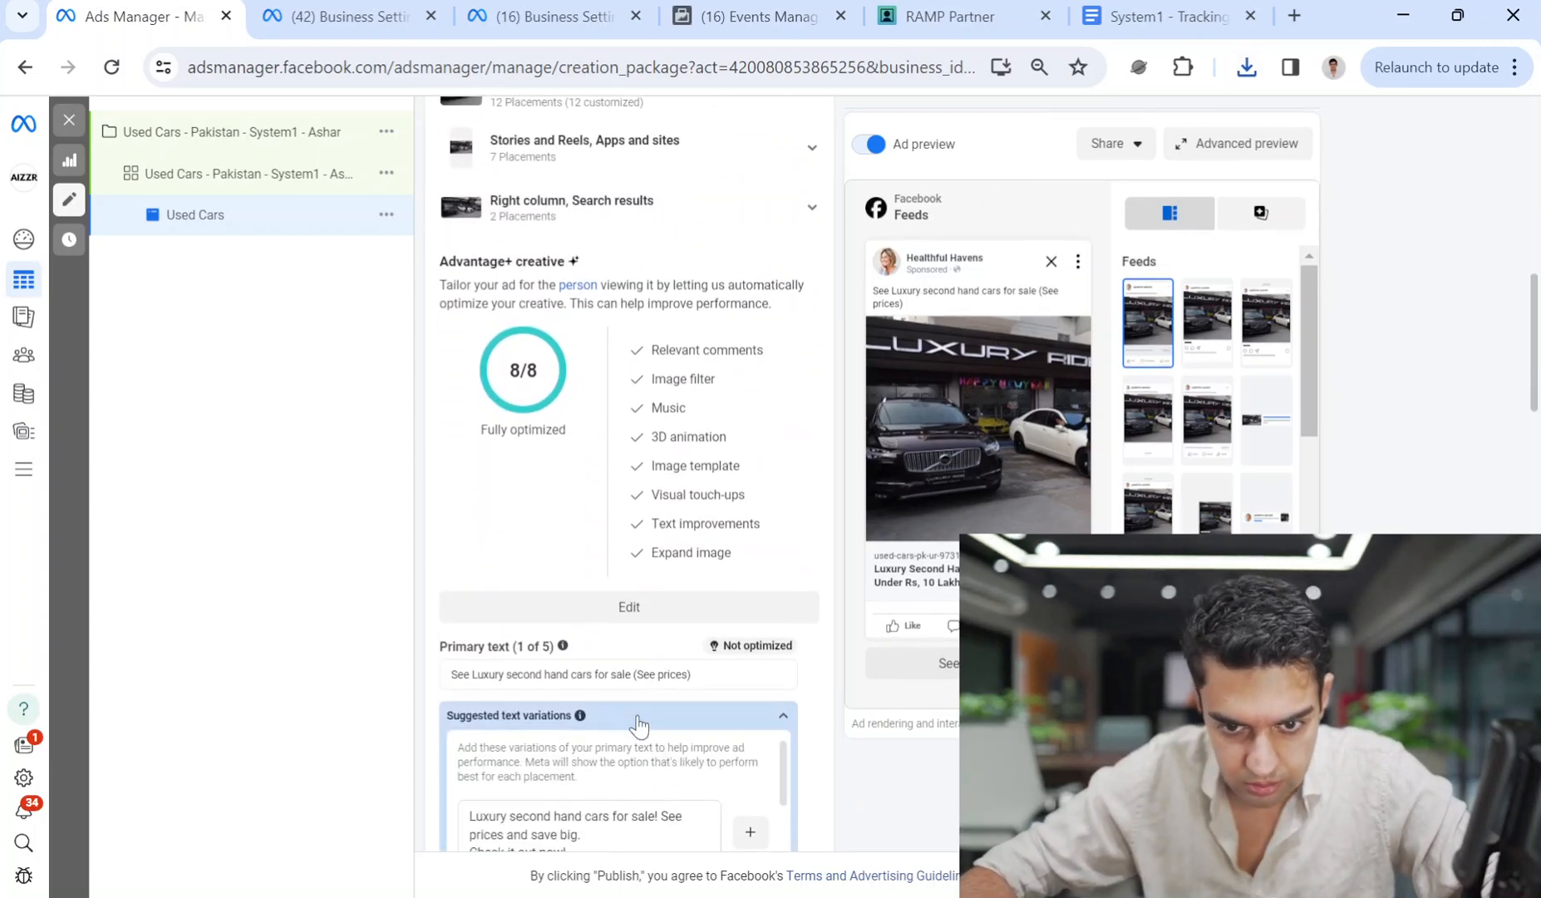
scroll(650, 744, down, 2)
scroll(766, 672, down, 7)
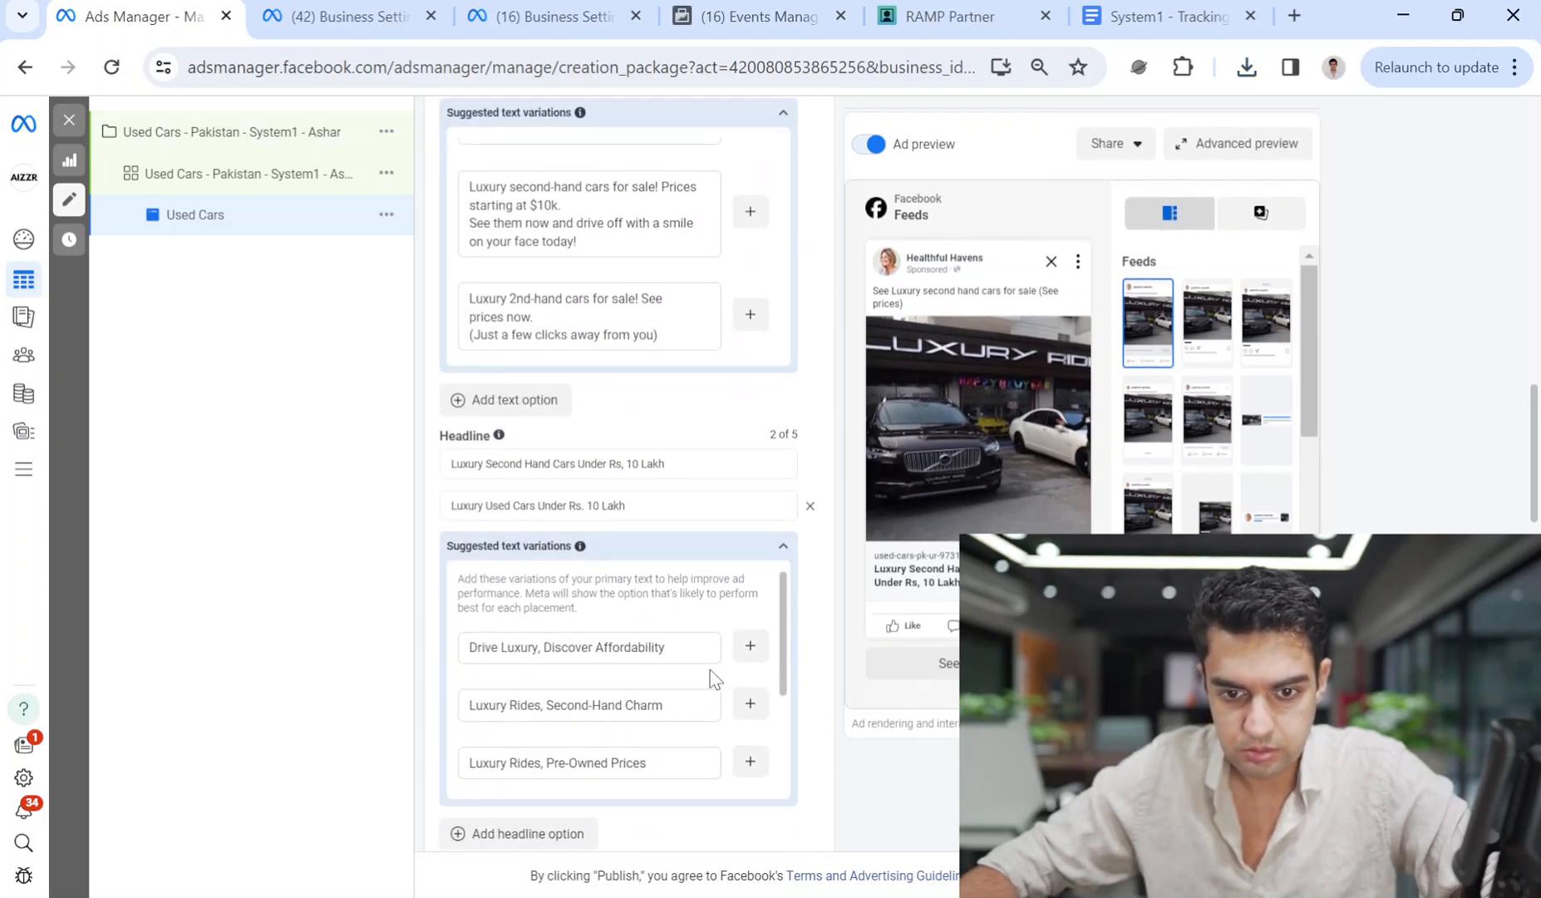
click(621, 465)
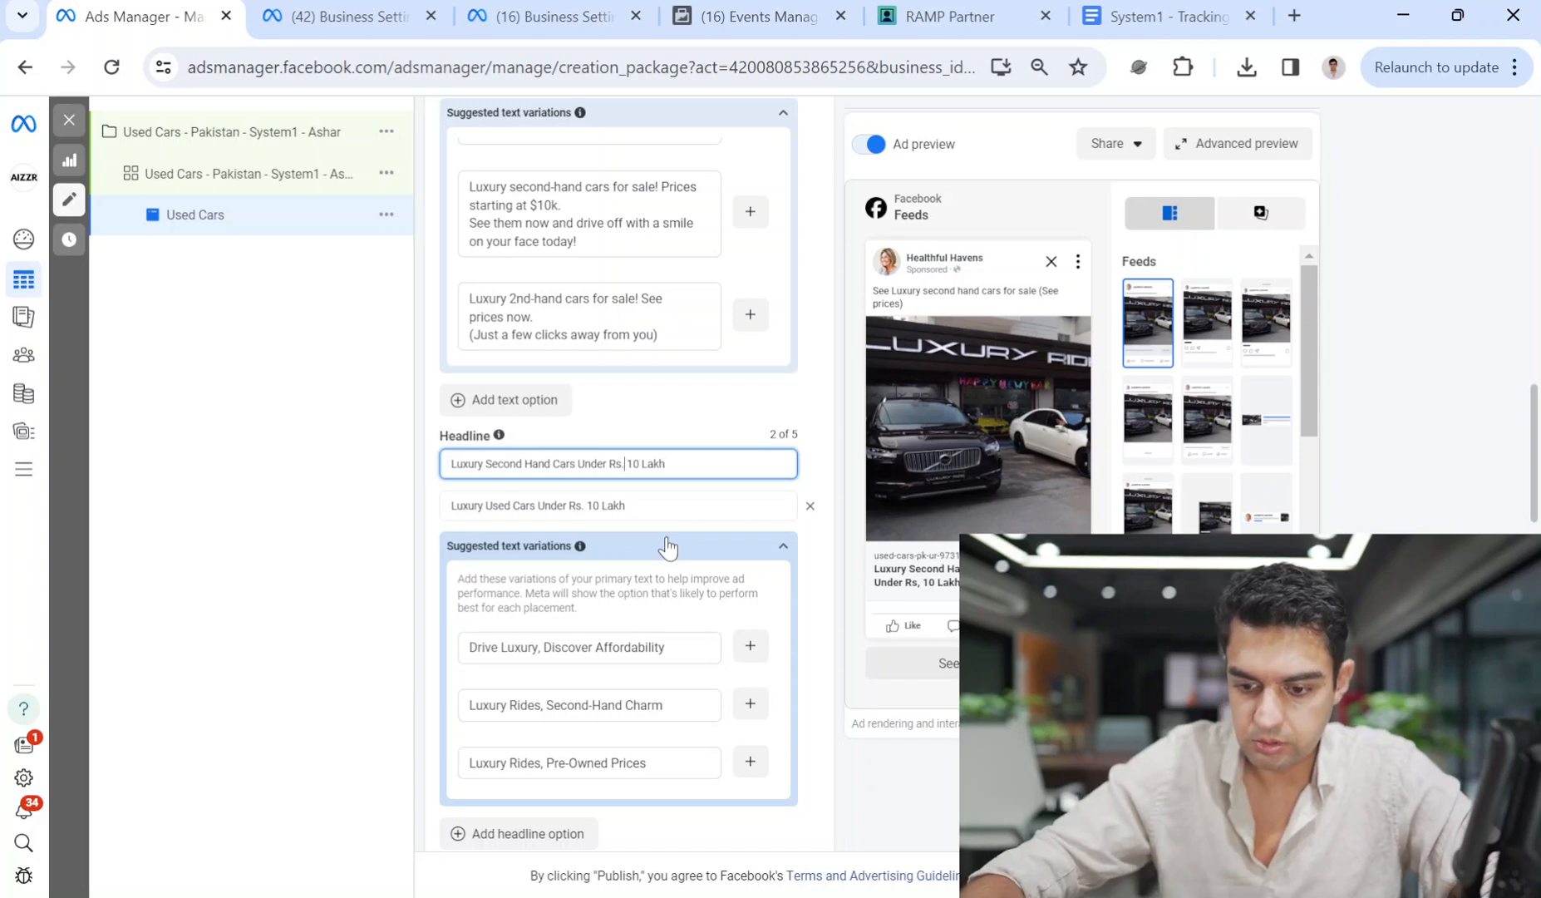
text(.)
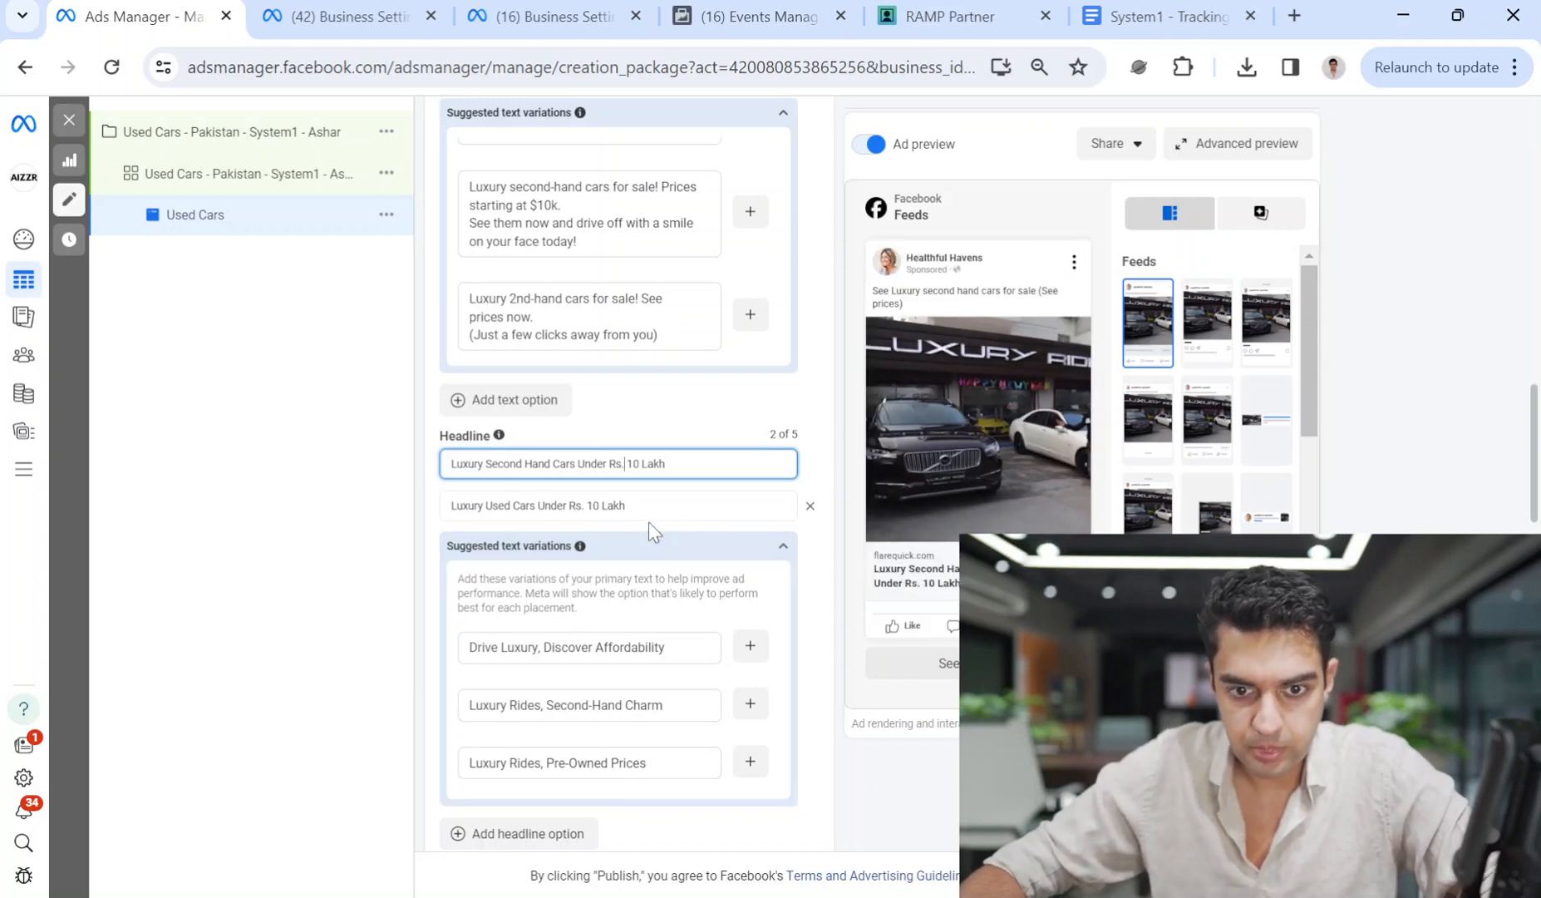
click(594, 505)
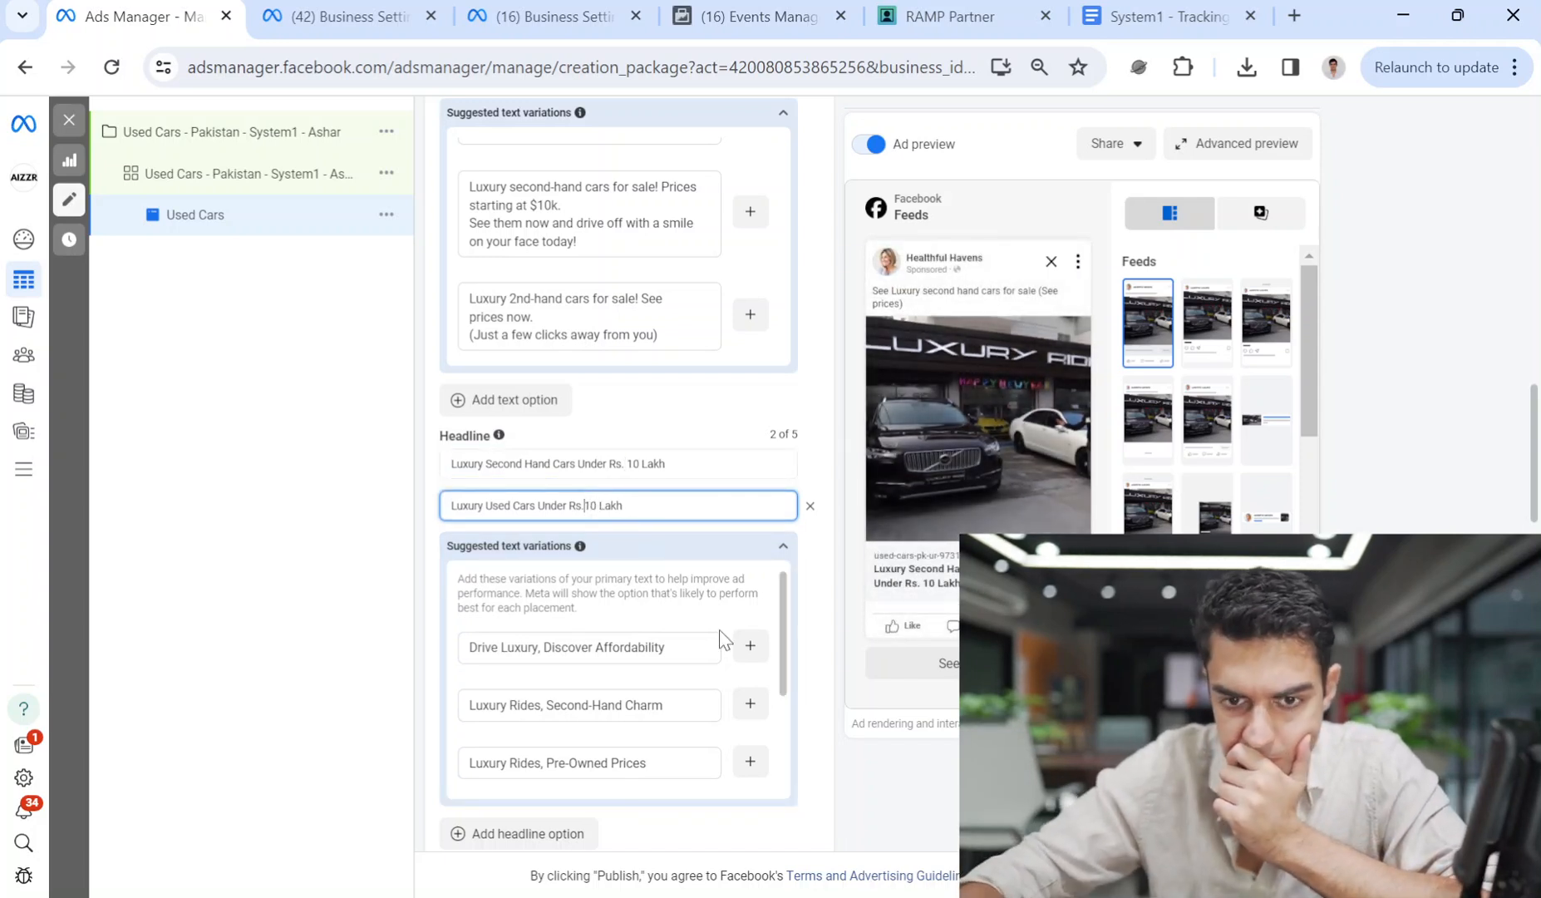
key(BackSpace)
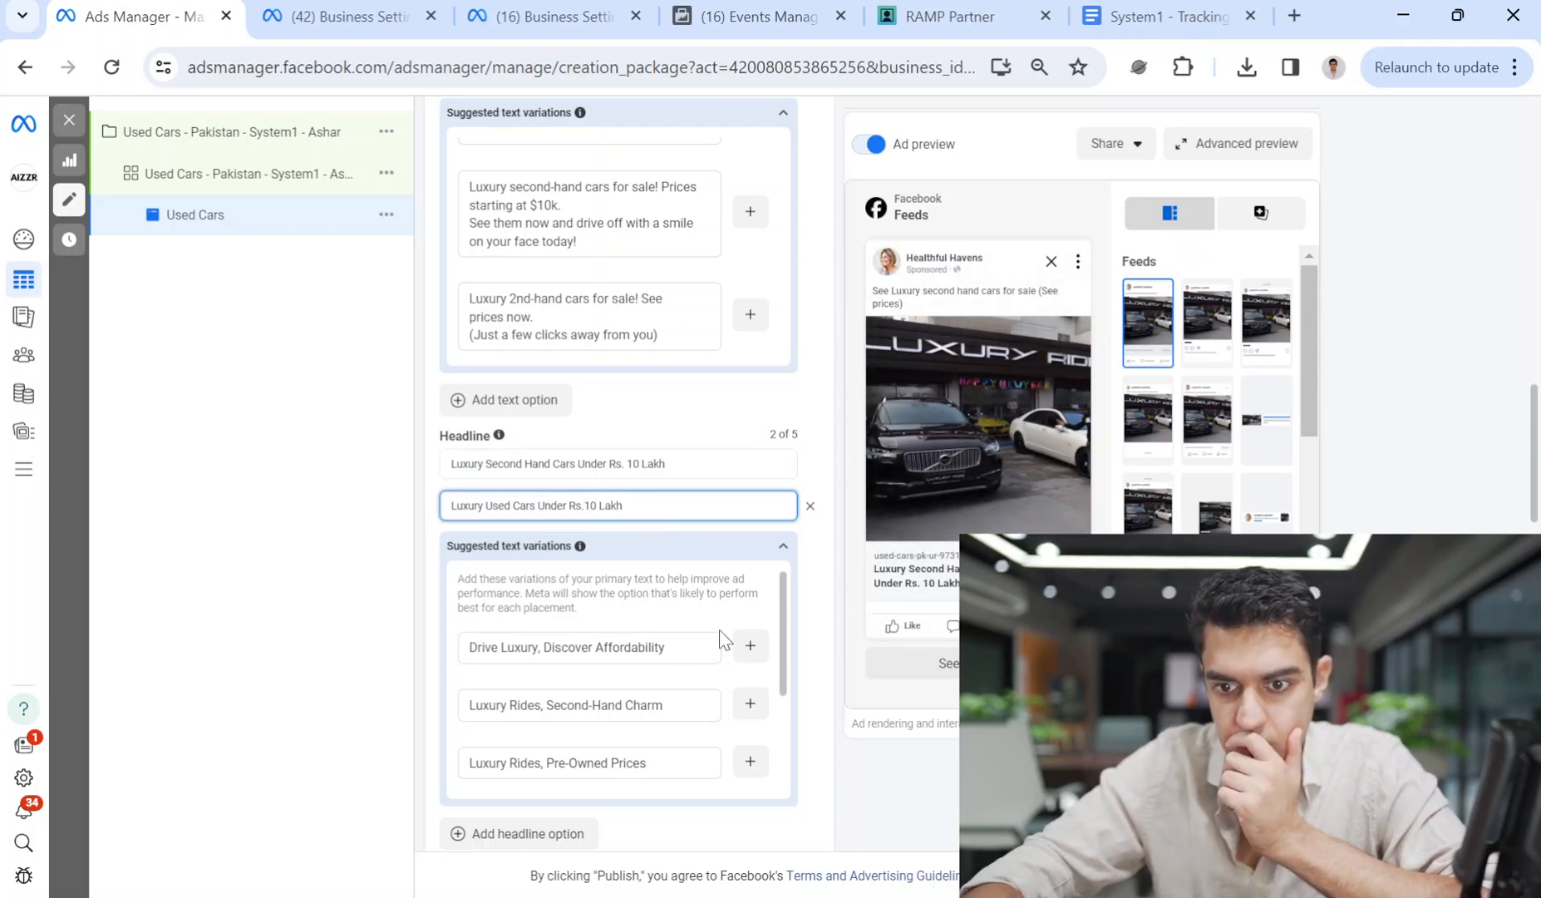
click(633, 463)
key(BackSpace)
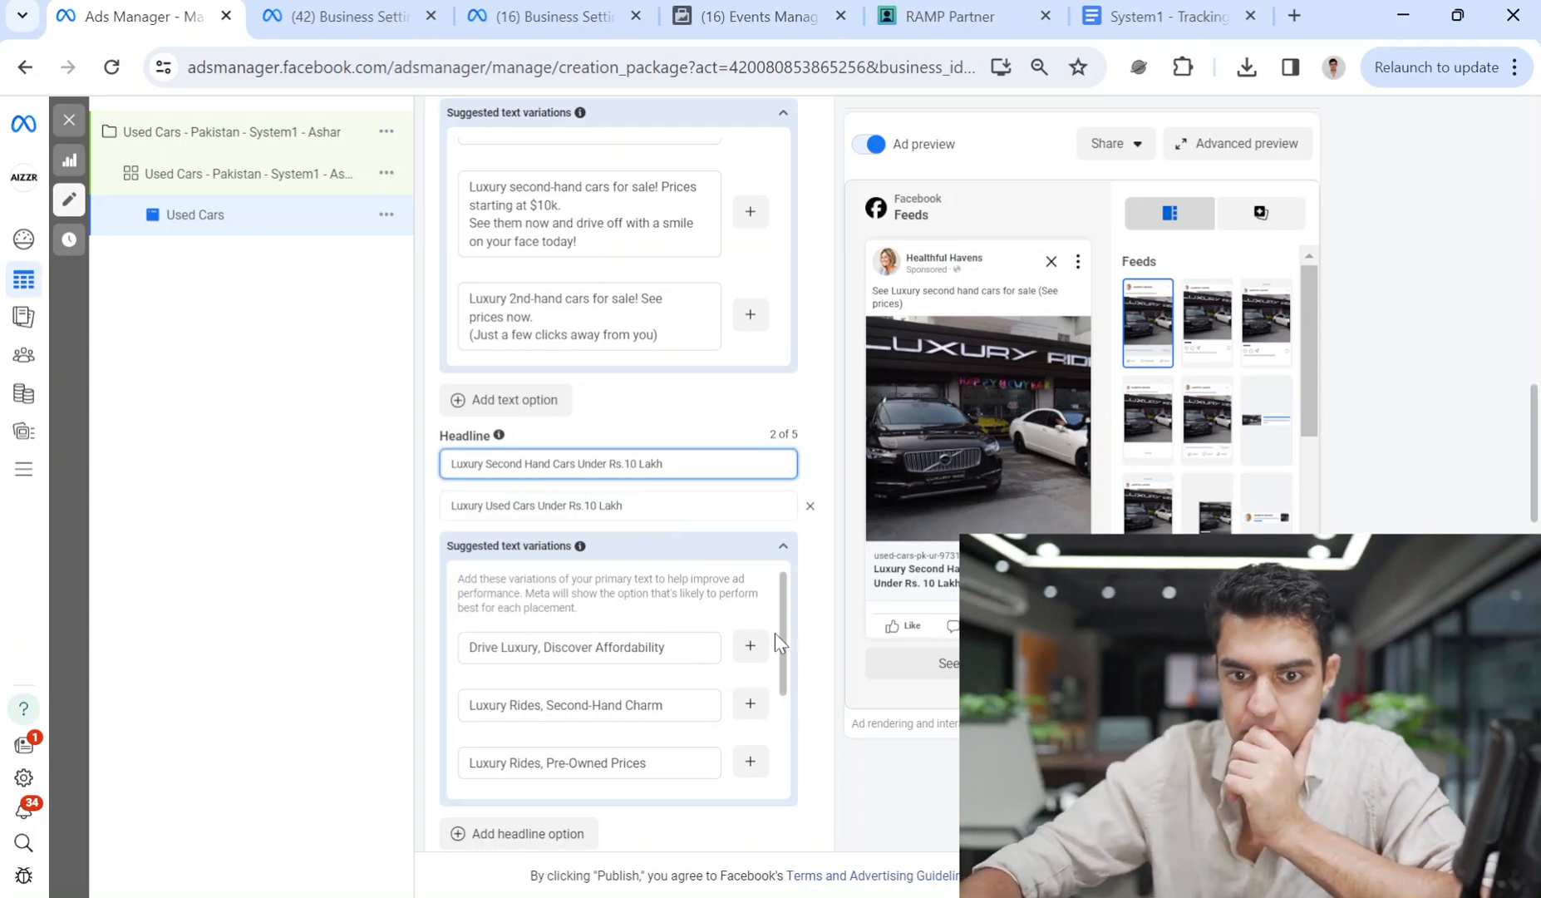
click(764, 411)
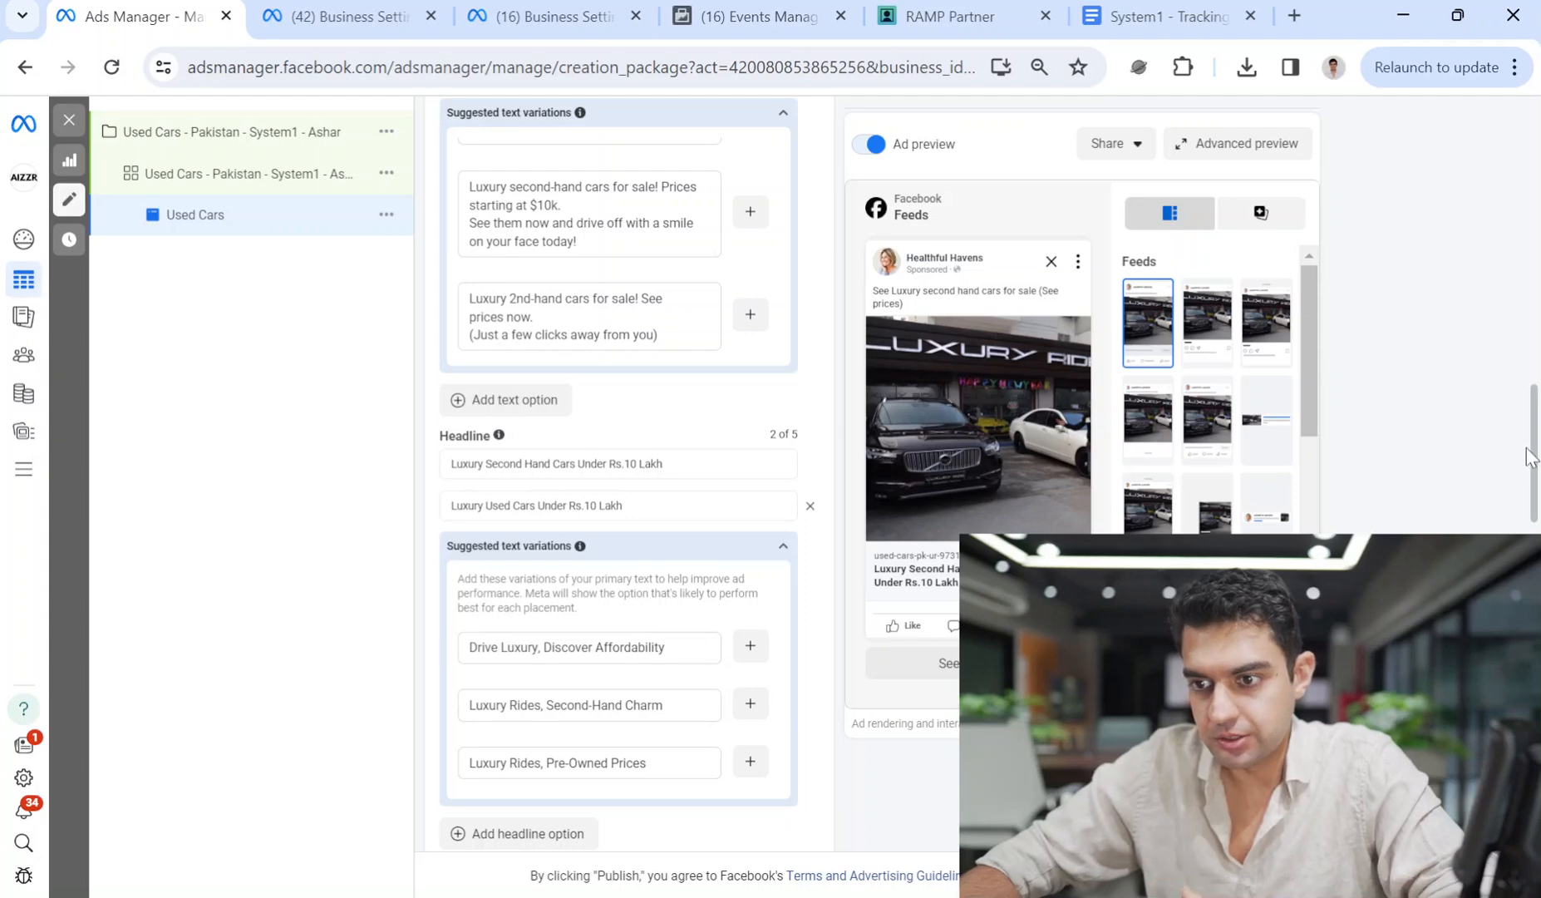
Reselect Learn more as the call to action and review the Destination and Tracking sections.
scroll(1534, 490, down, 4)
scroll(1536, 489, down, 4)
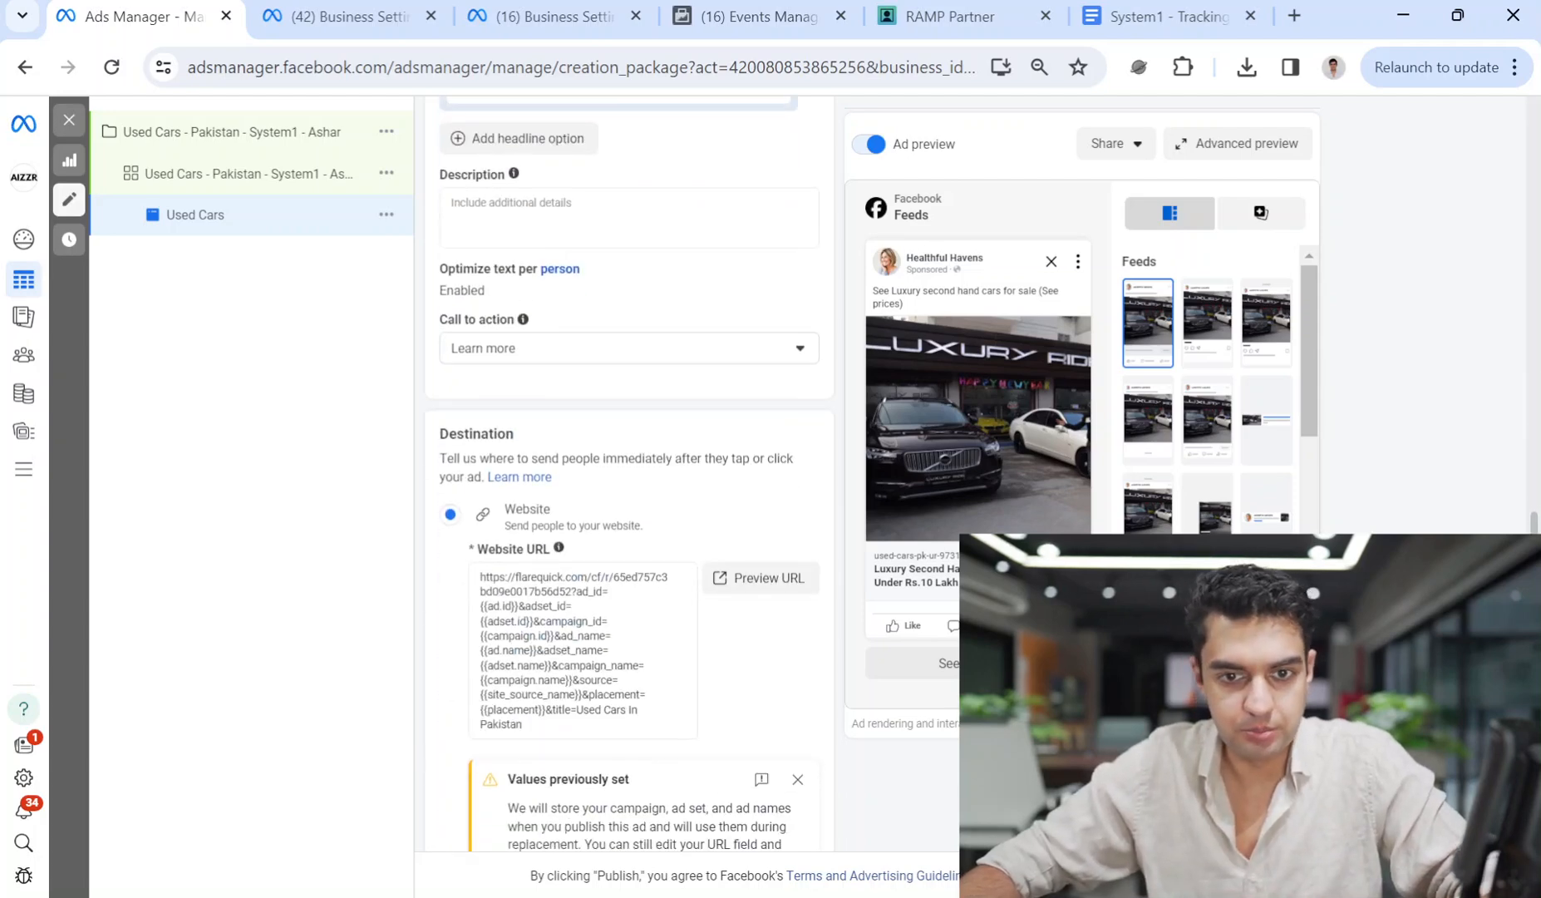
scroll(1536, 489, up, 8)
scroll(1536, 489, up, 6)
scroll(1536, 489, down, 12)
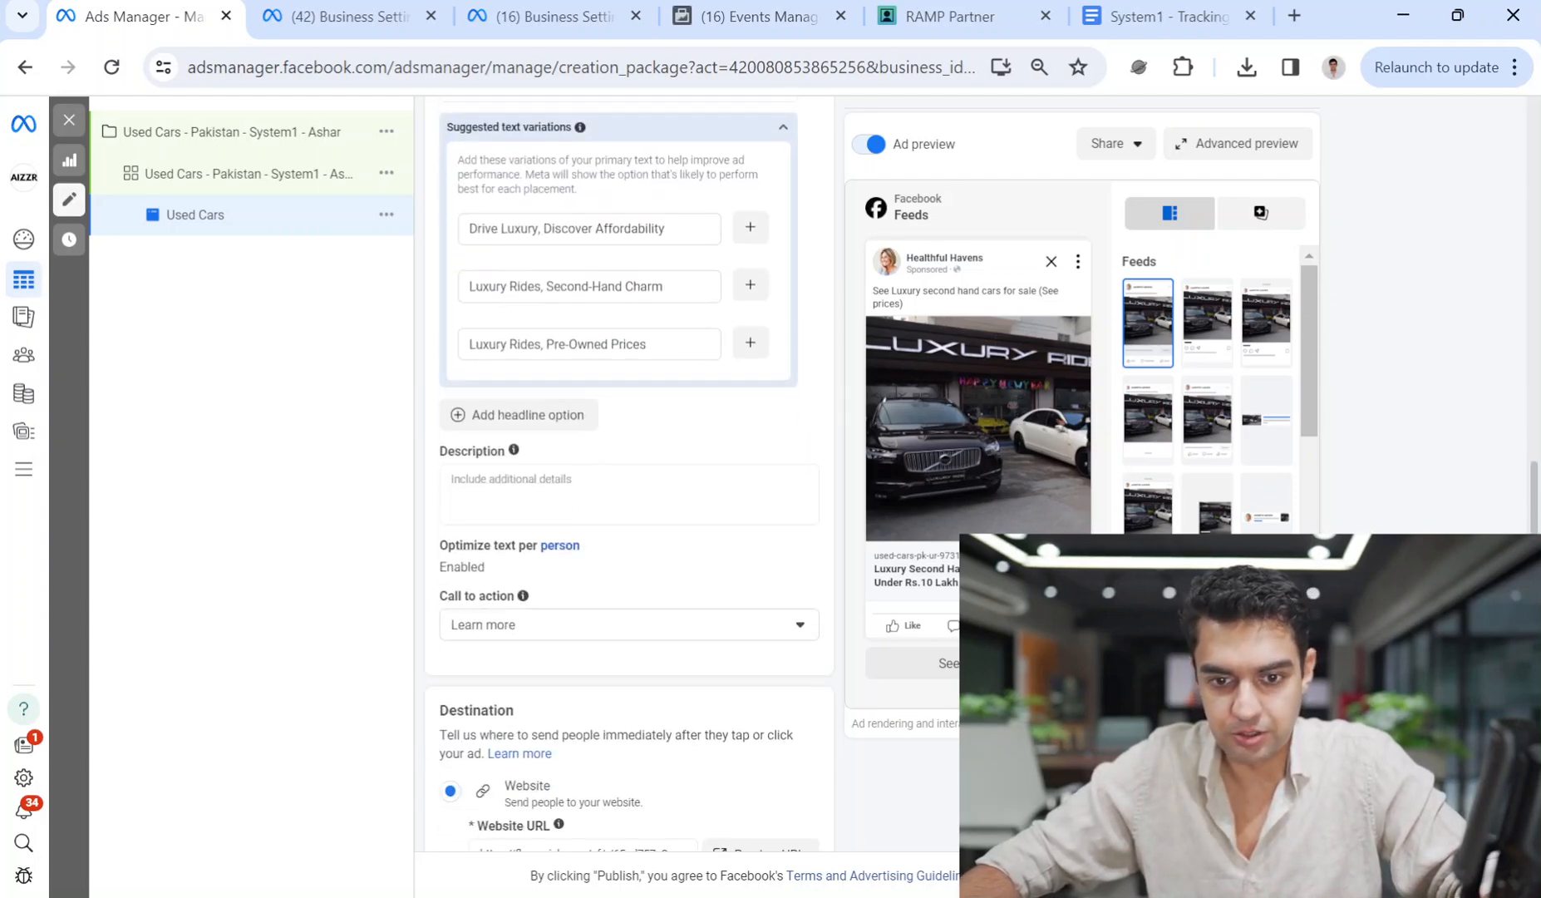
click(758, 485)
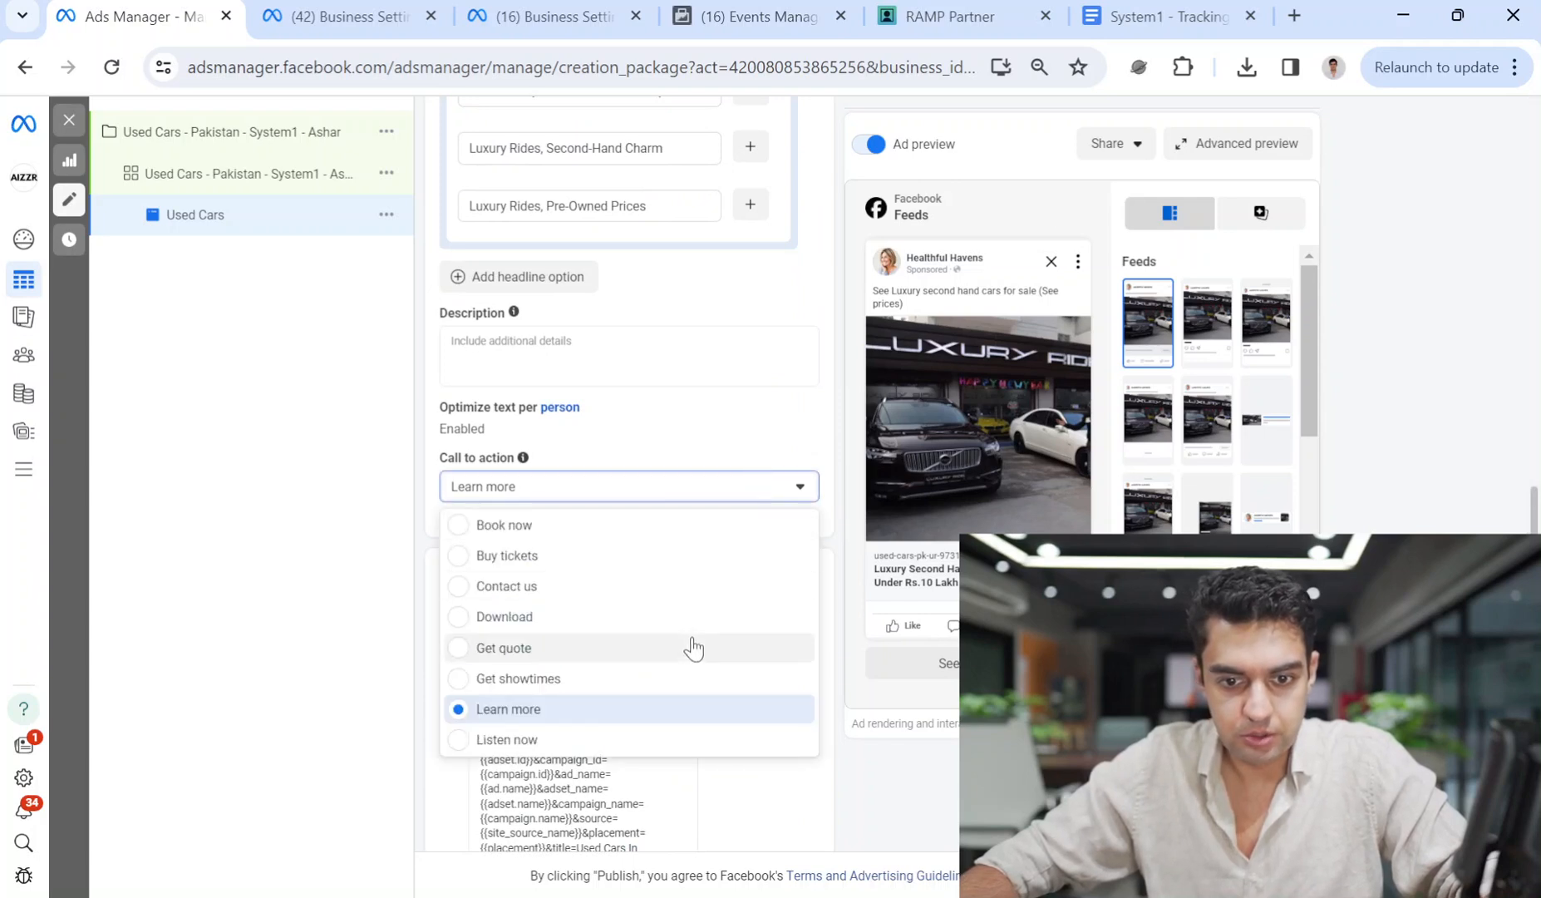
scroll(610, 646, down, 3)
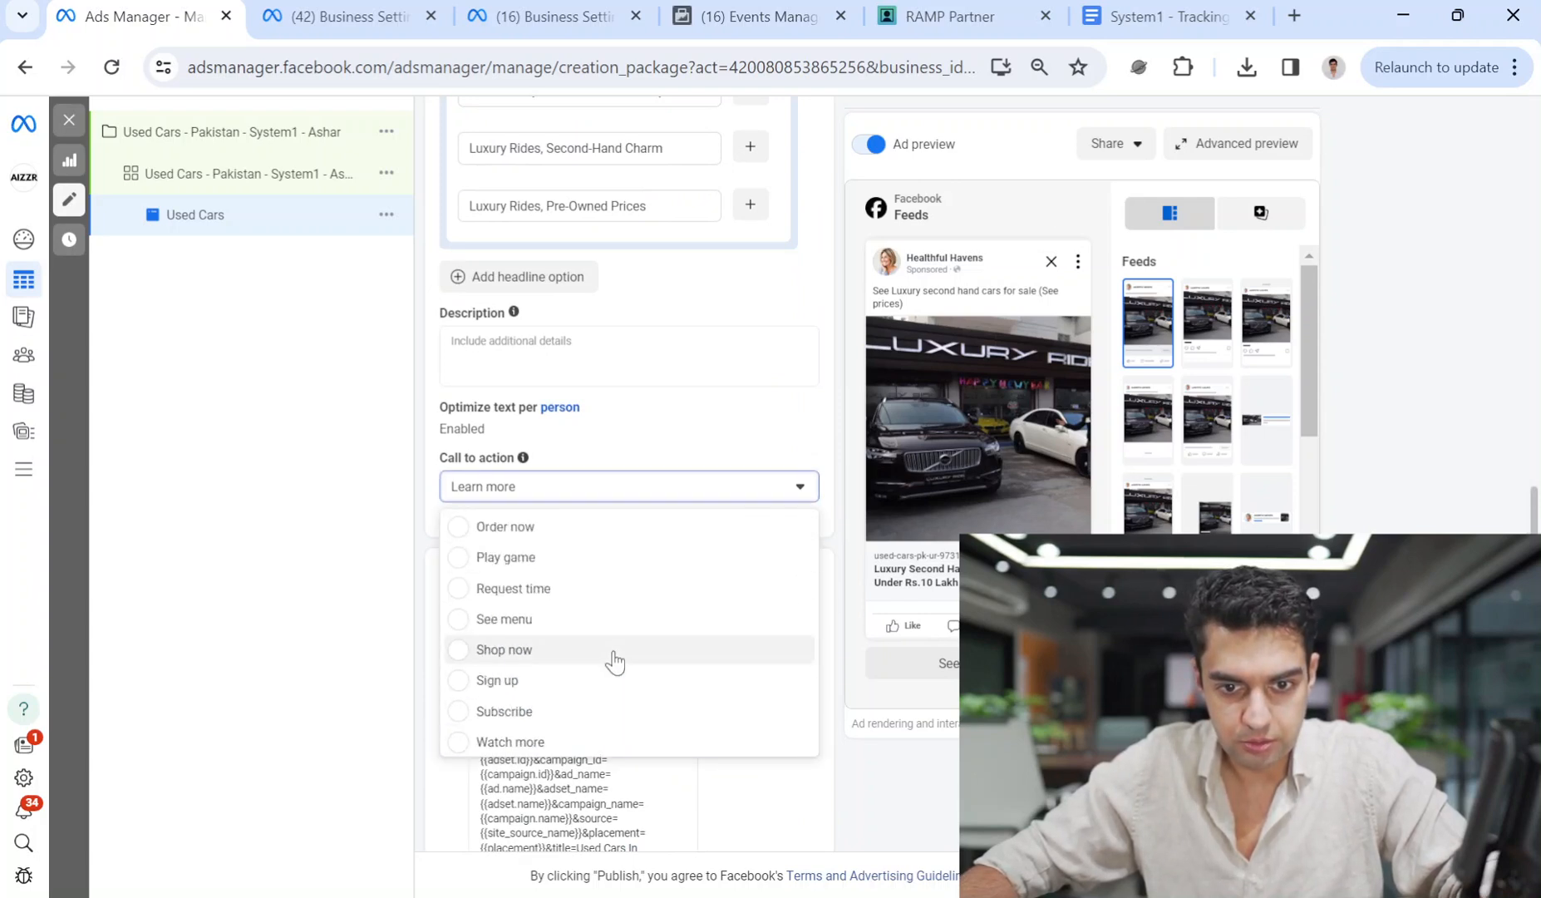
scroll(594, 657, down, 4)
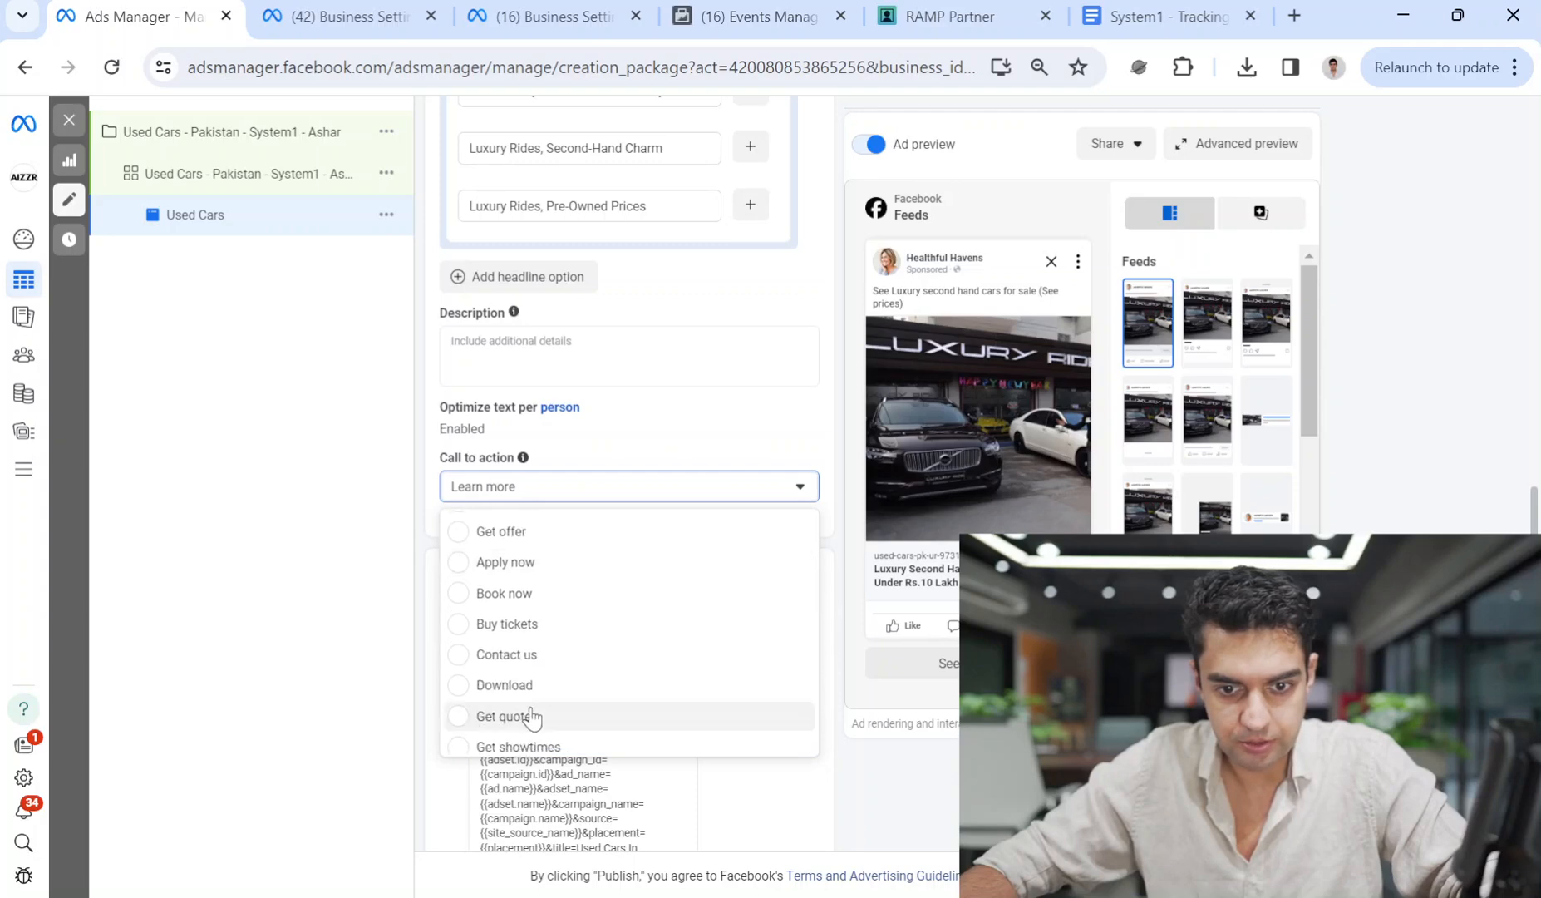
click(460, 712)
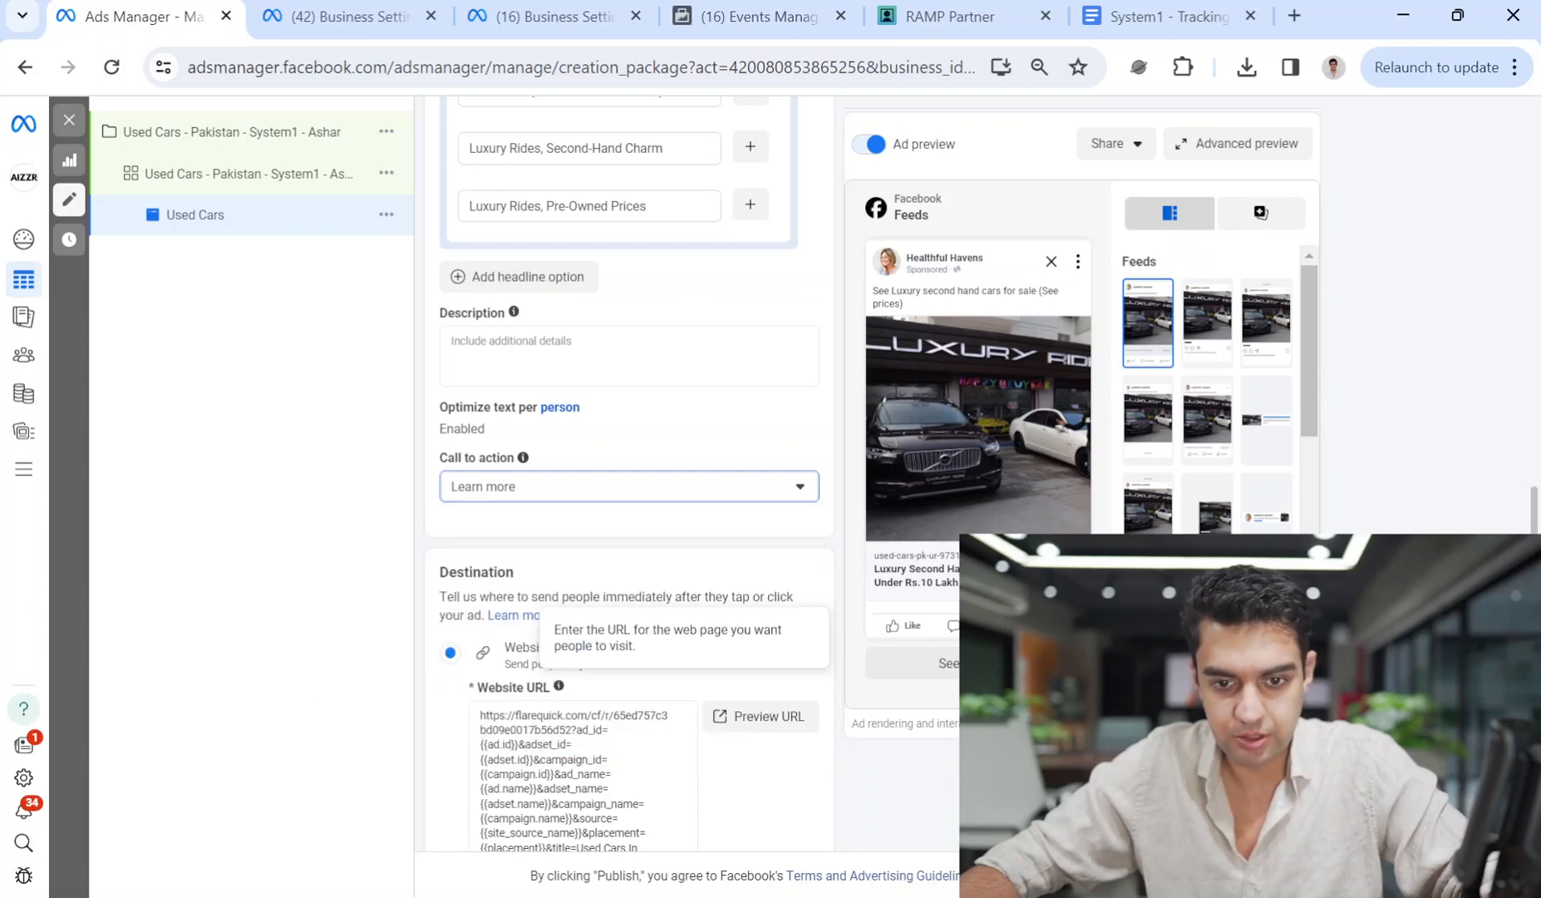
scroll(540, 632, down, 5)
scroll(582, 682, down, 4)
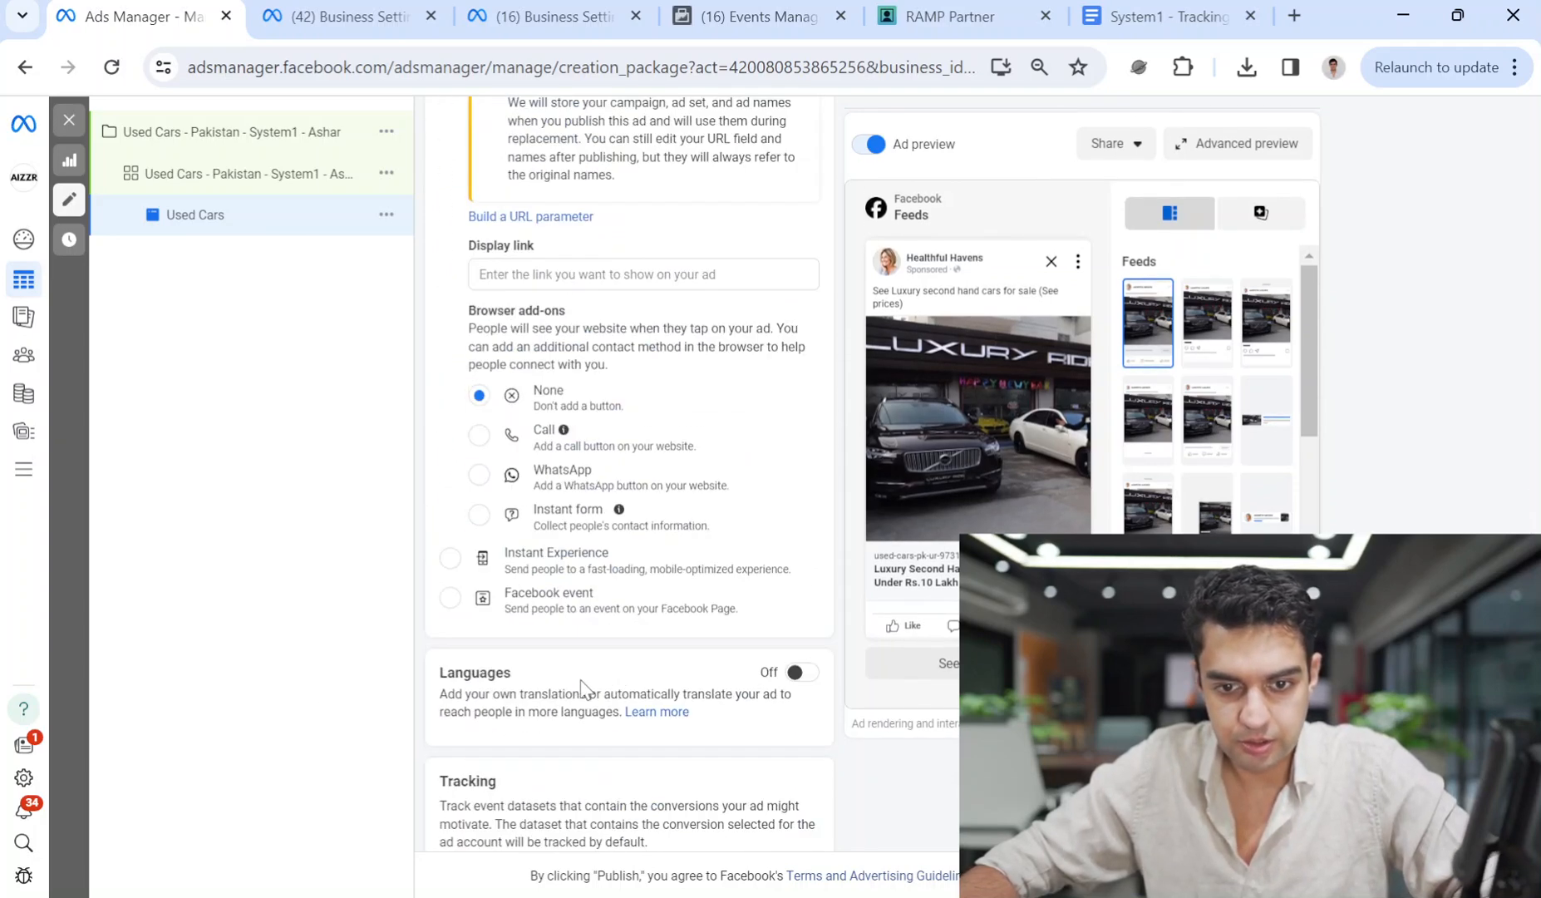
scroll(413, 507, down, 4)
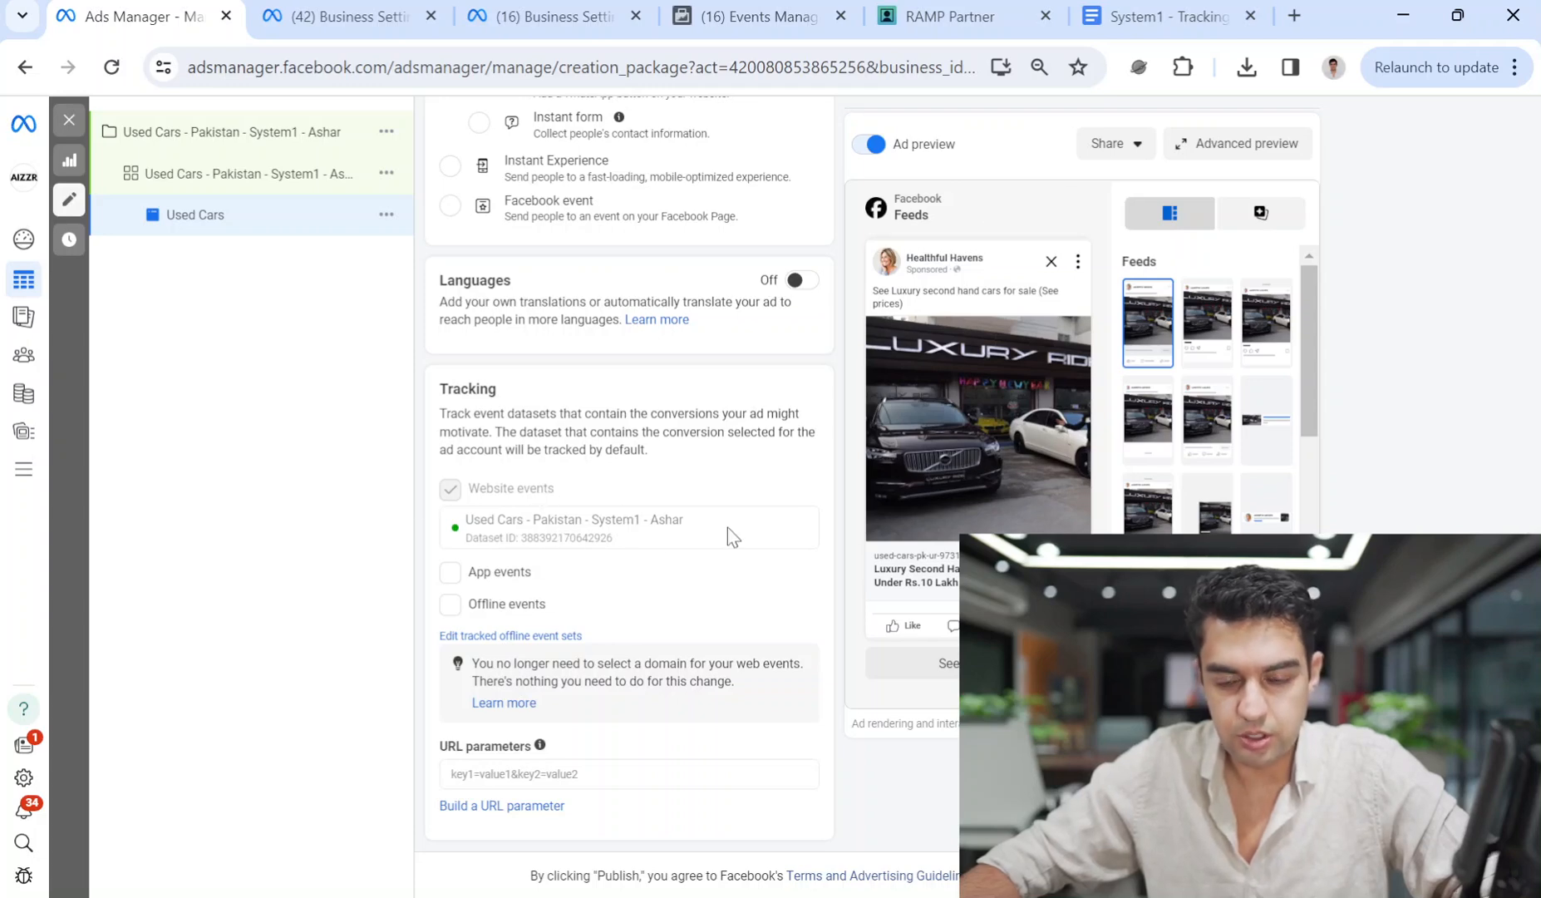
scroll(670, 520, up, 15)
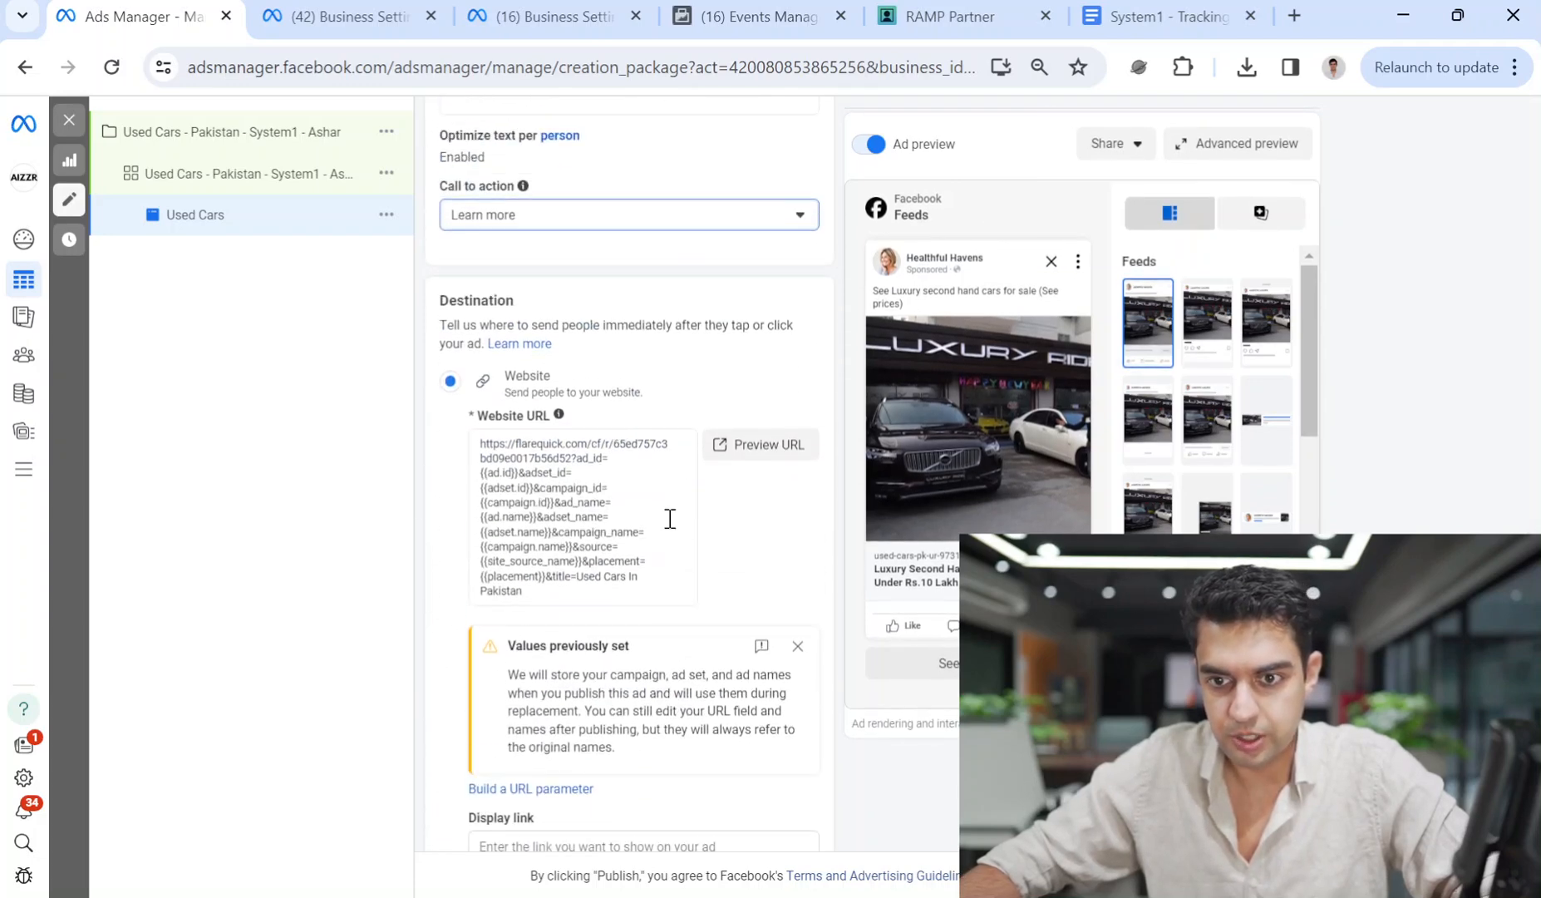
scroll(671, 524, up, 10)
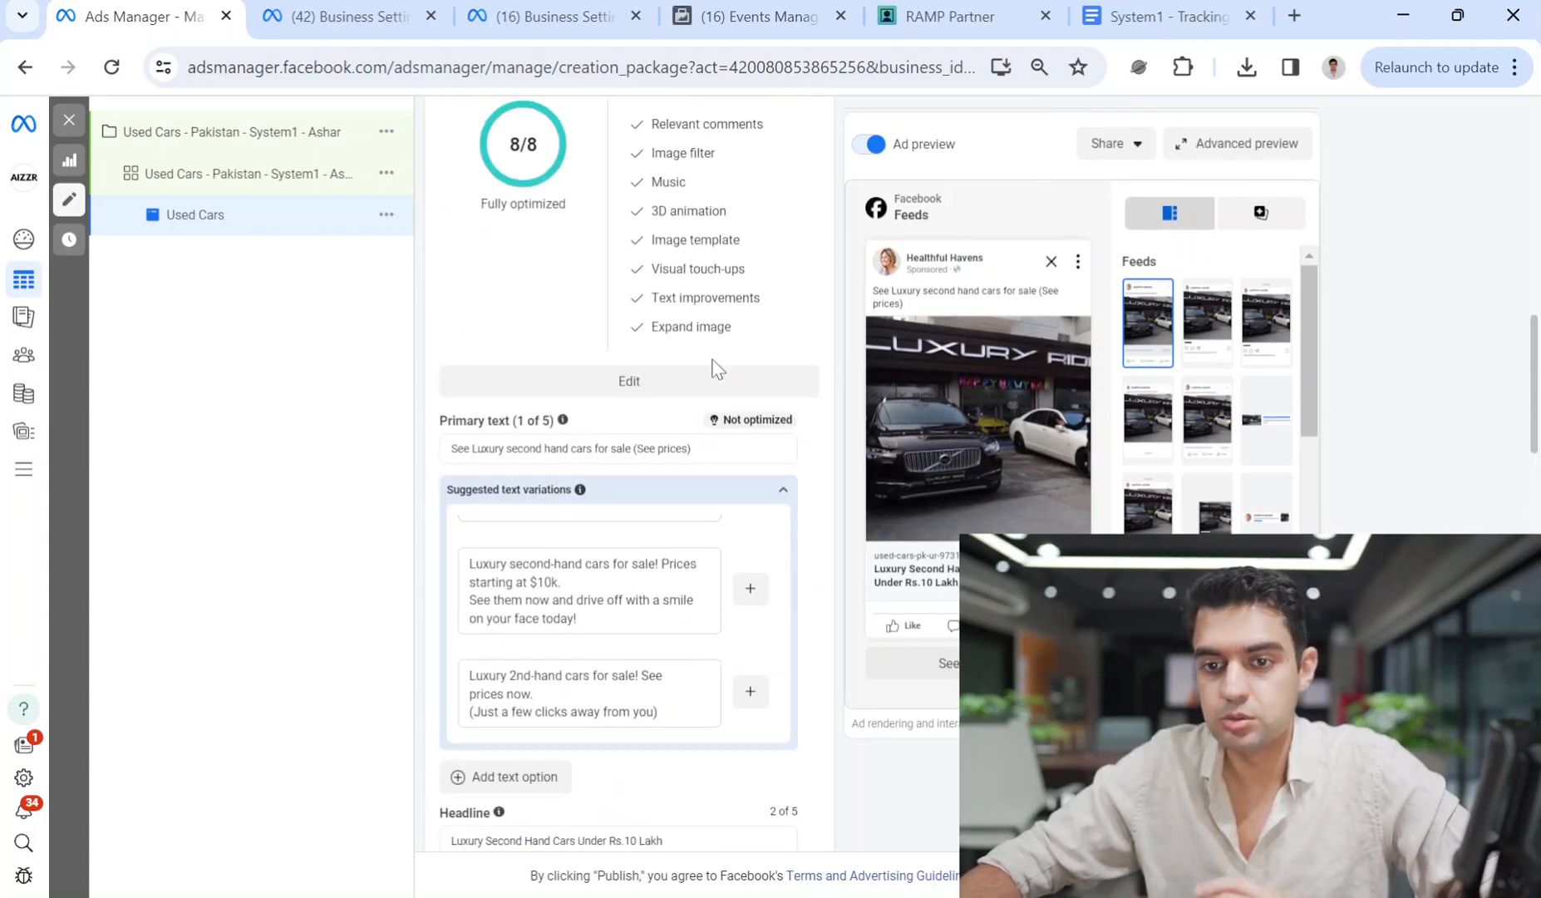
scroll(756, 389, up, 6)
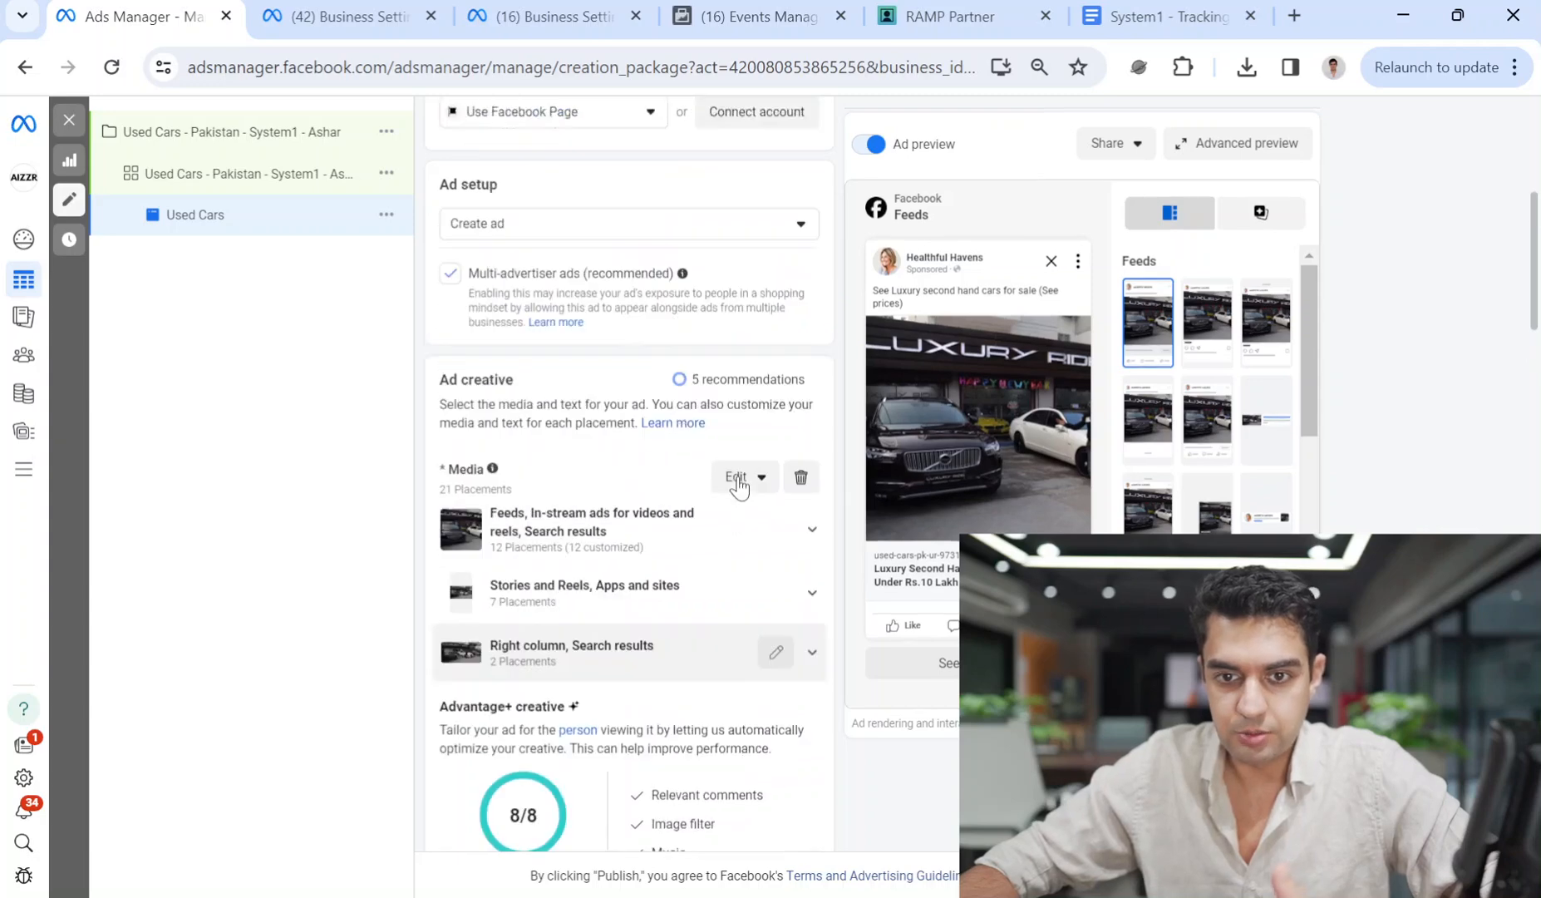
scroll(739, 482, up, 7)
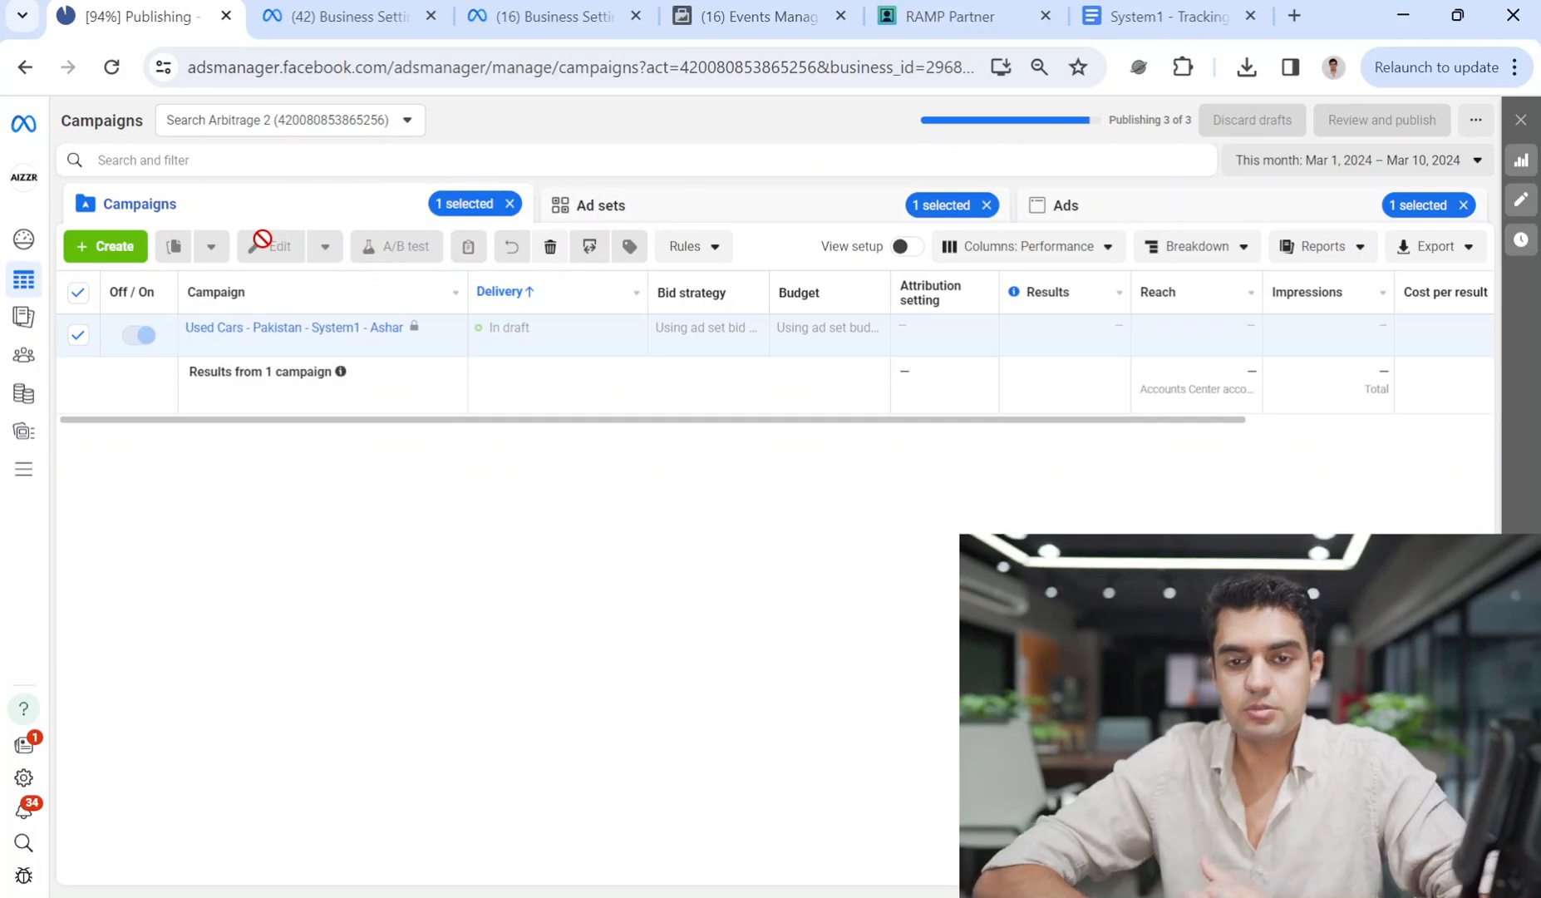
Switch to the RAMP Partner Domain Manager.
click(914, 7)
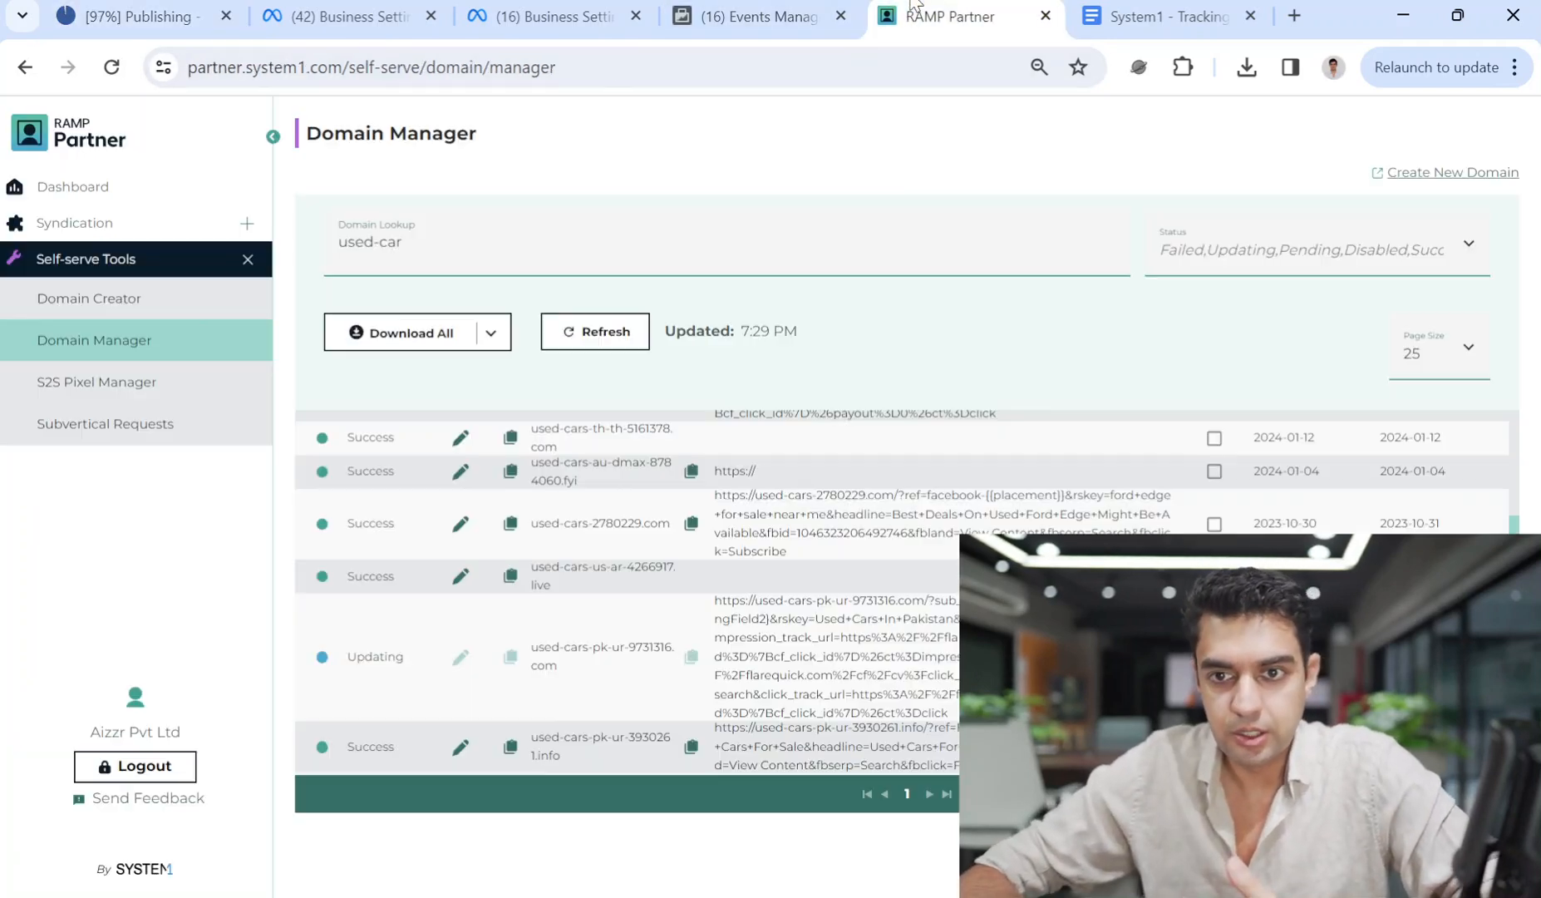
In the Aizzr Pty Ltd Business Settings, open Brand Safety > Domains and choose Create a new domain.
click(550, 13)
click(363, 7)
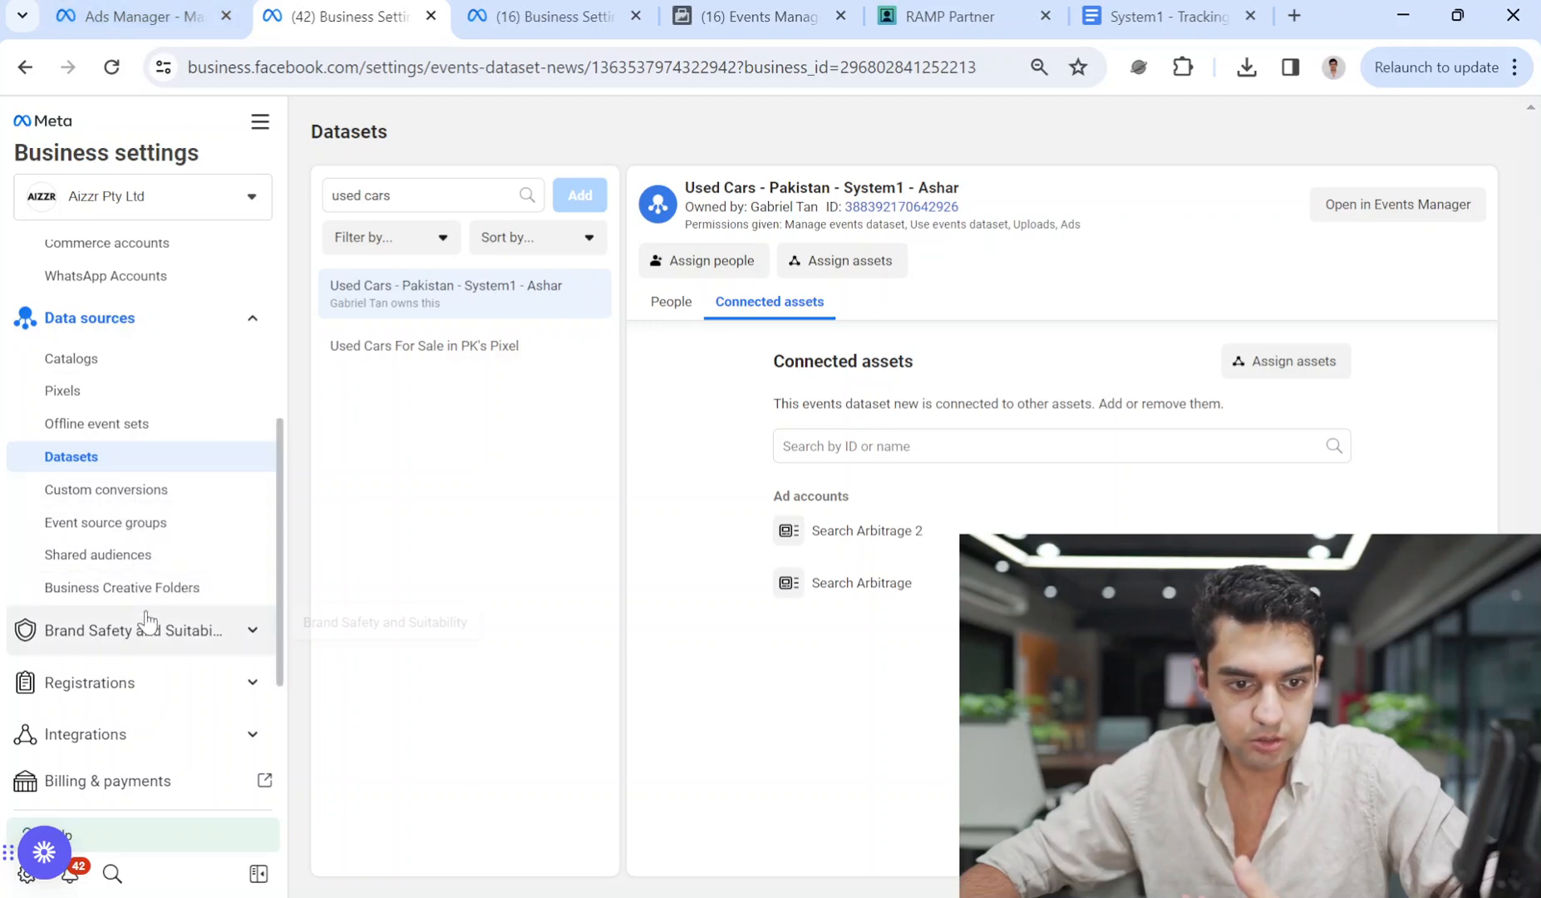
click(146, 647)
click(144, 675)
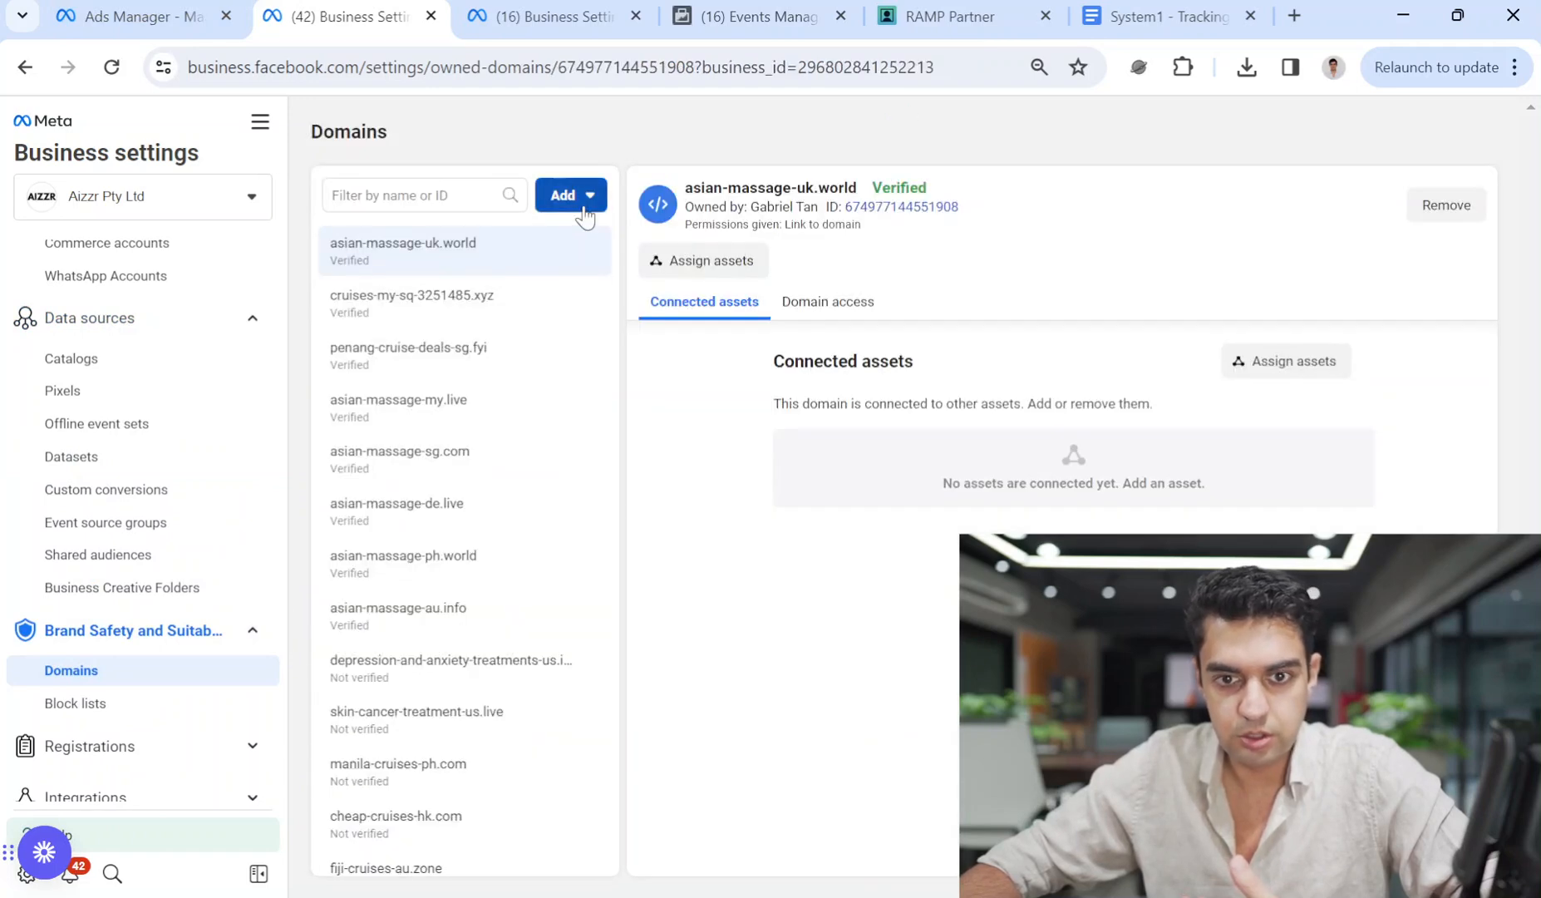
click(584, 199)
click(640, 310)
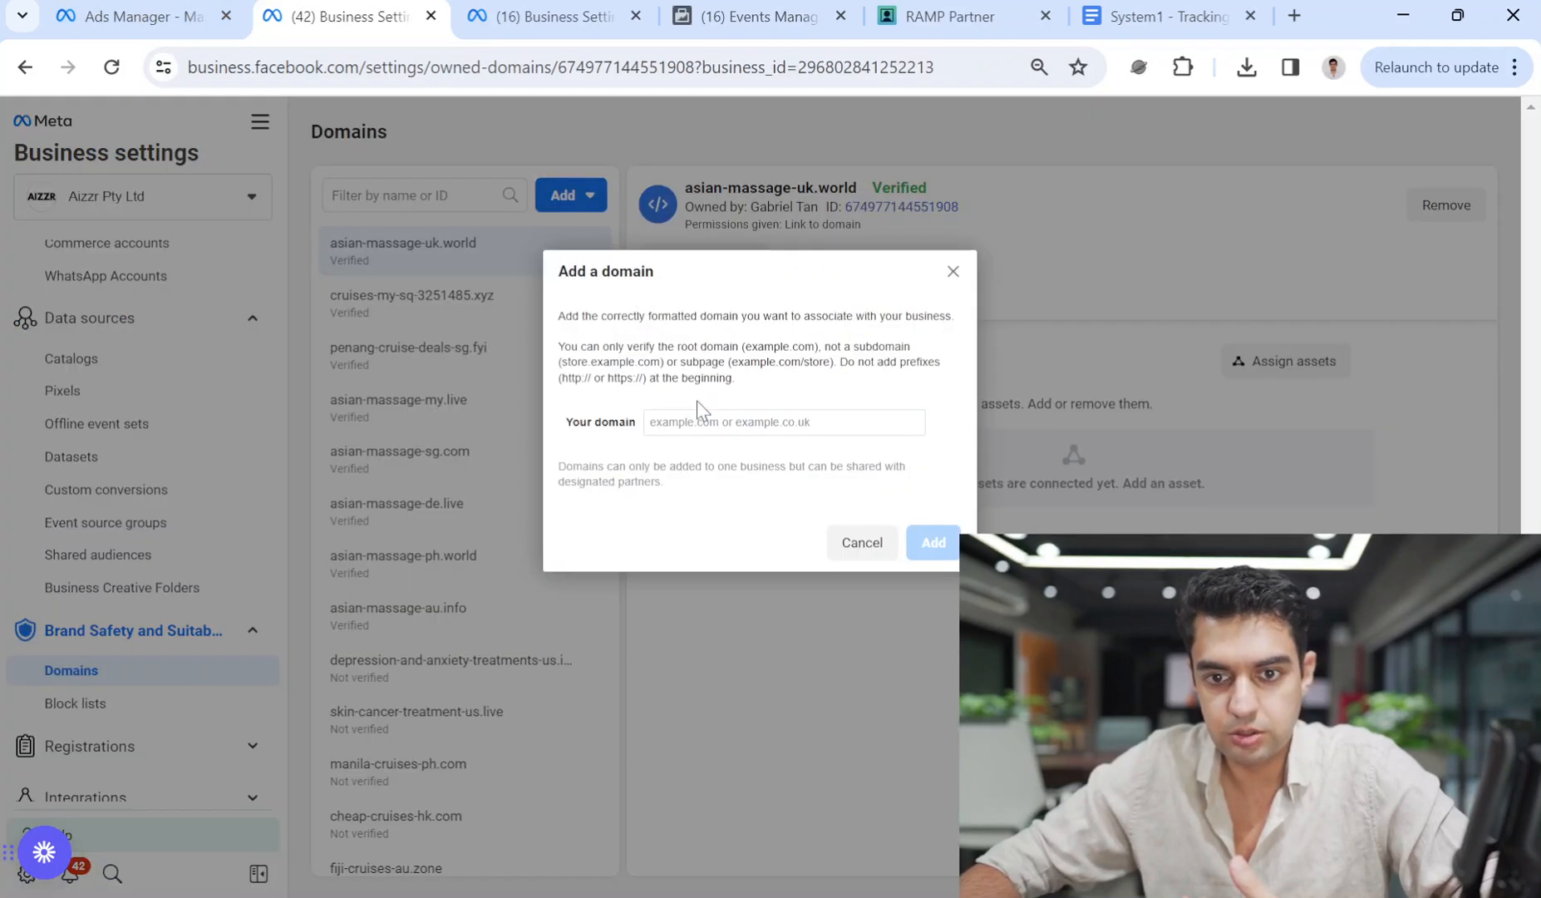
click(979, 7)
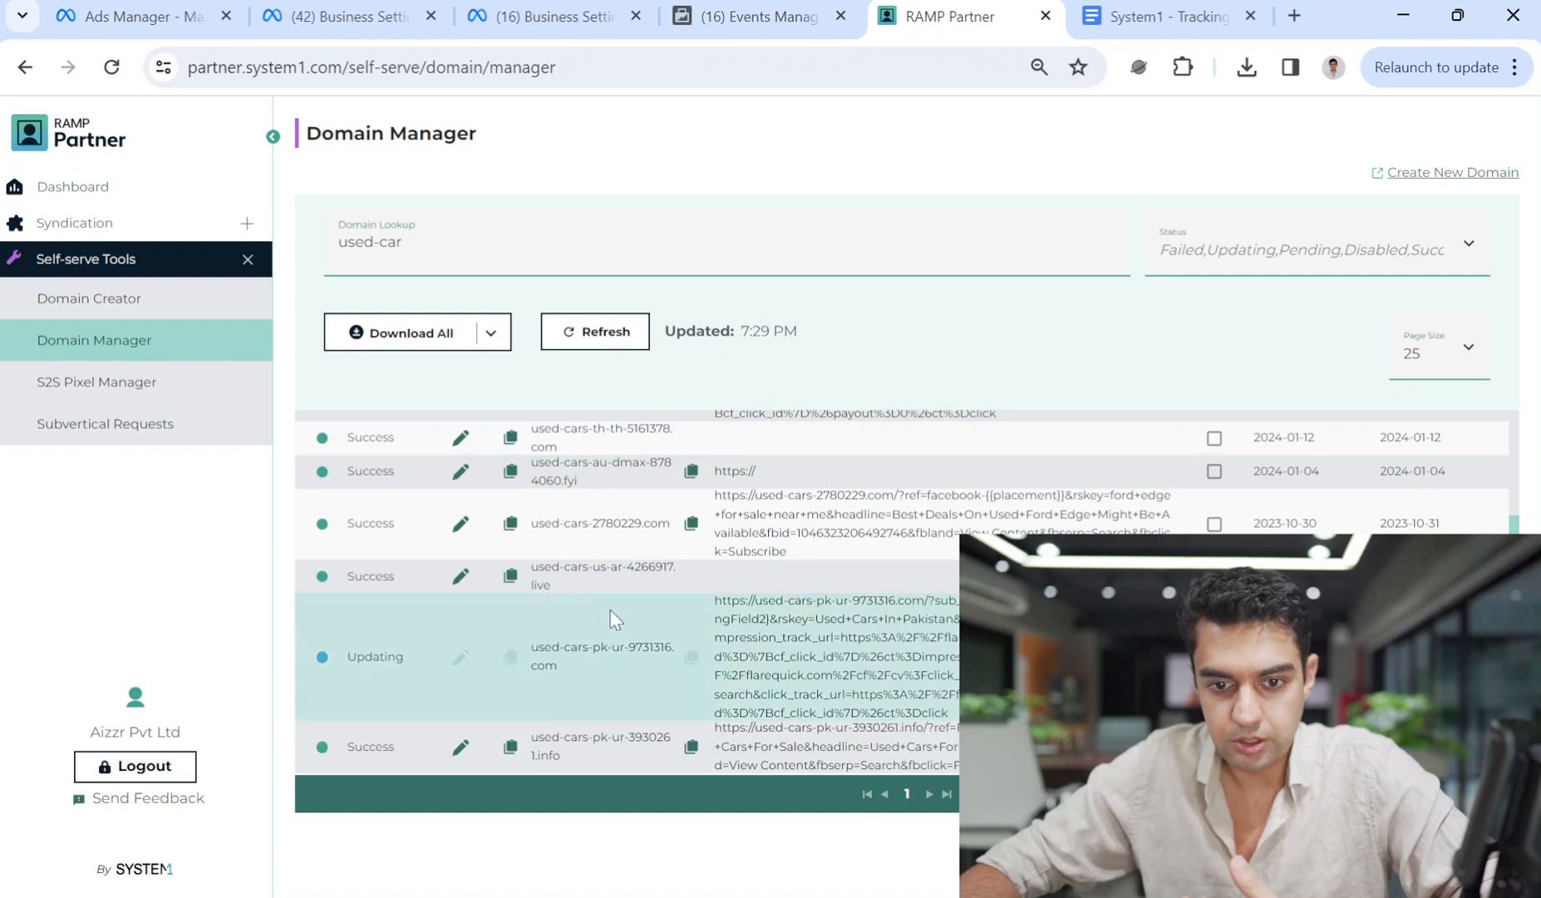
Open the used-cars-pk-ur-9731316.com configuration in RAMP and copy its domain name.
click(443, 237)
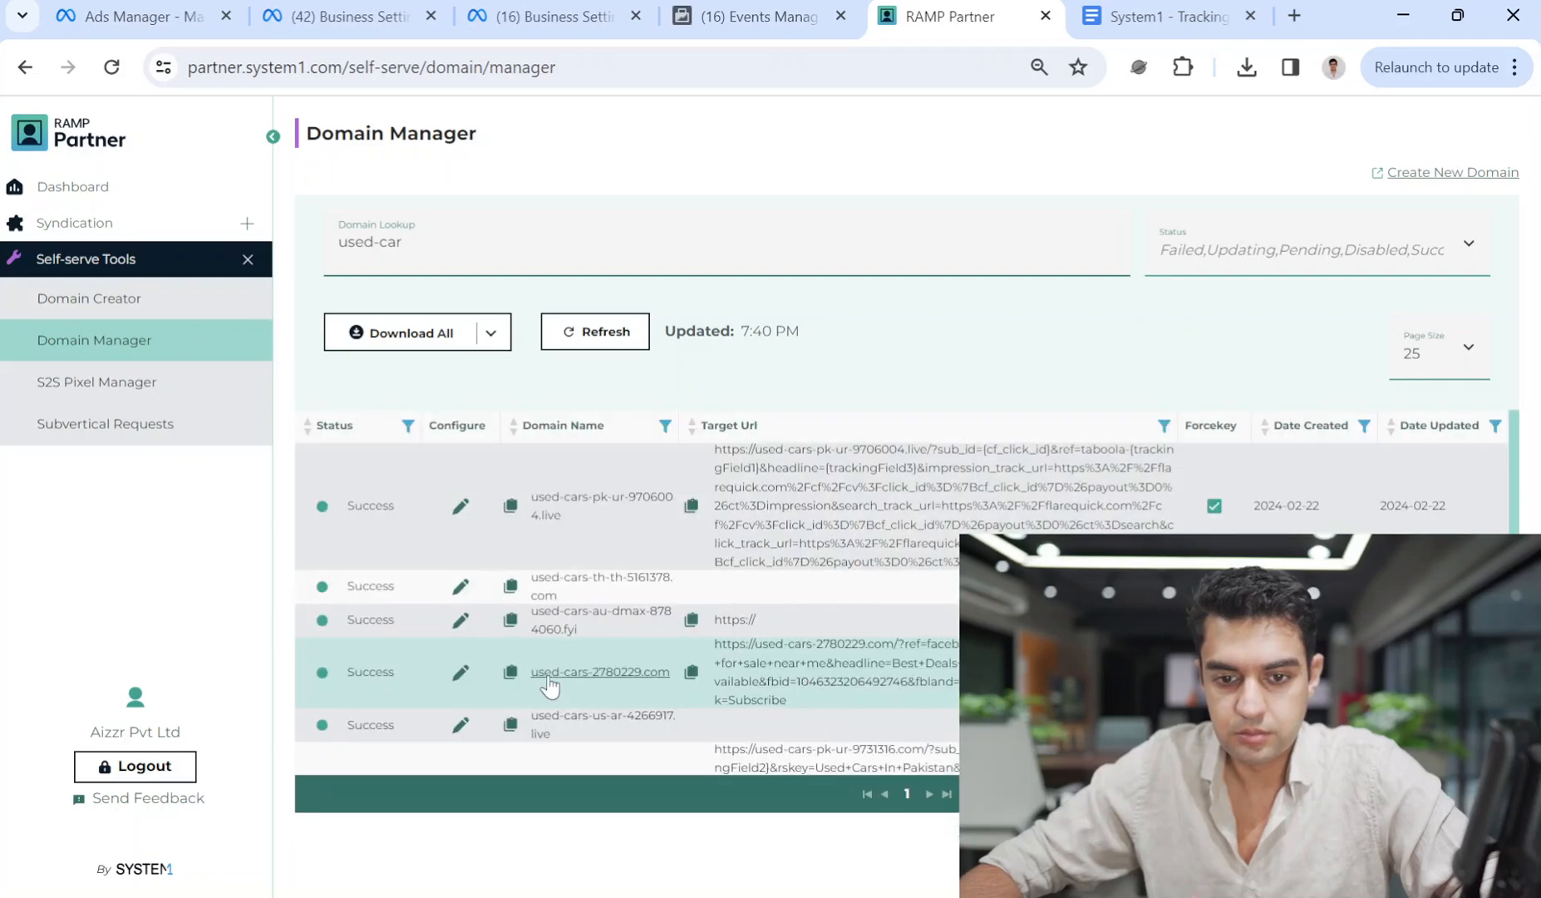
scroll(399, 678, down, 3)
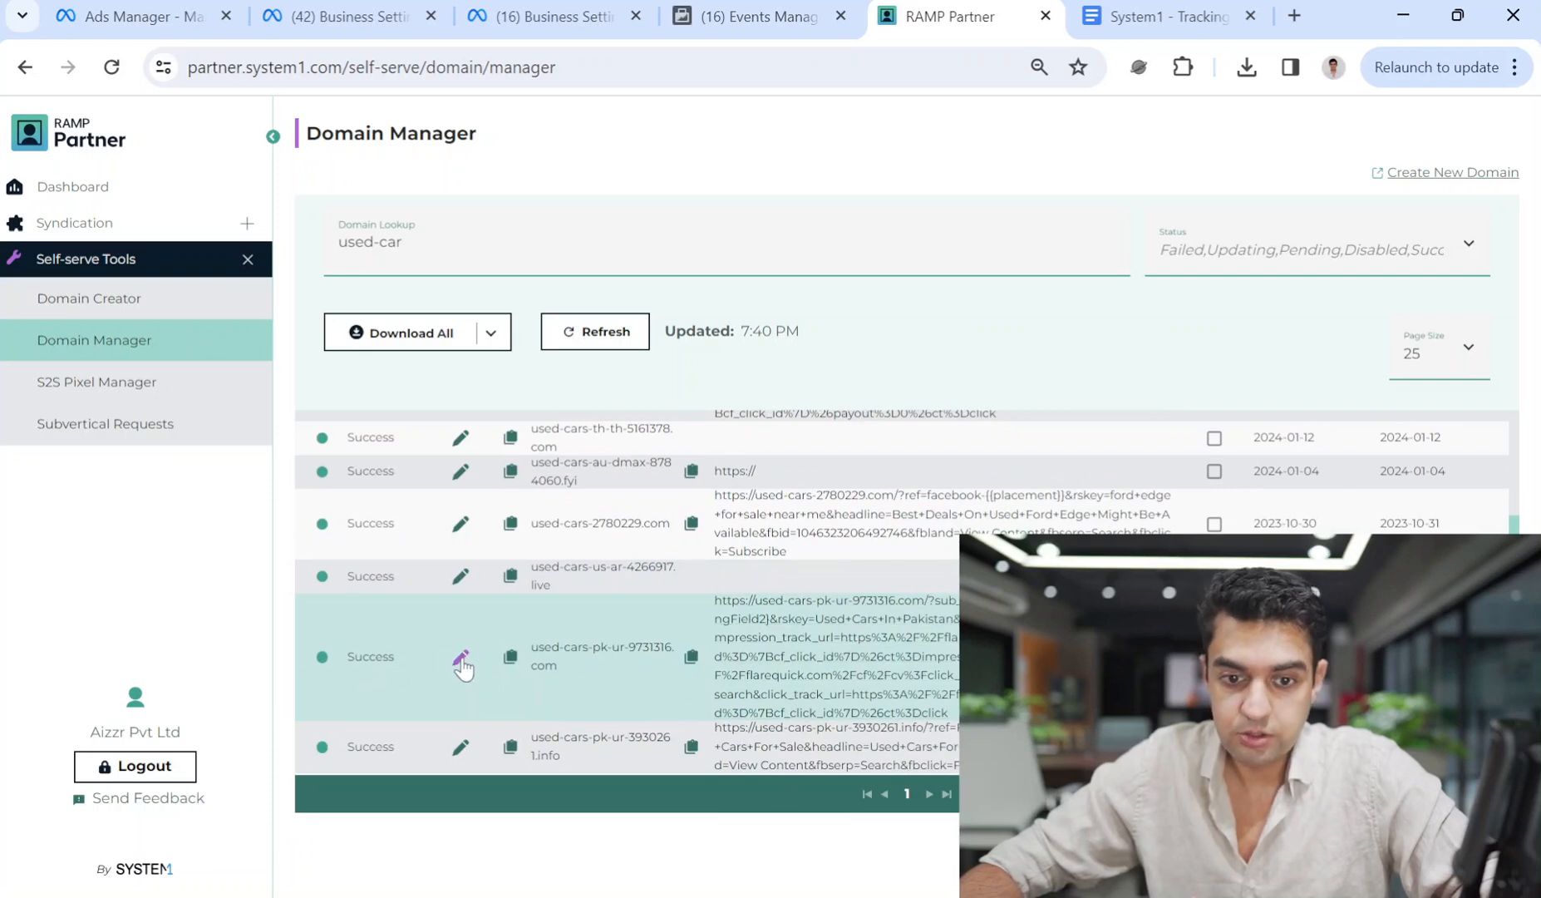
click(461, 661)
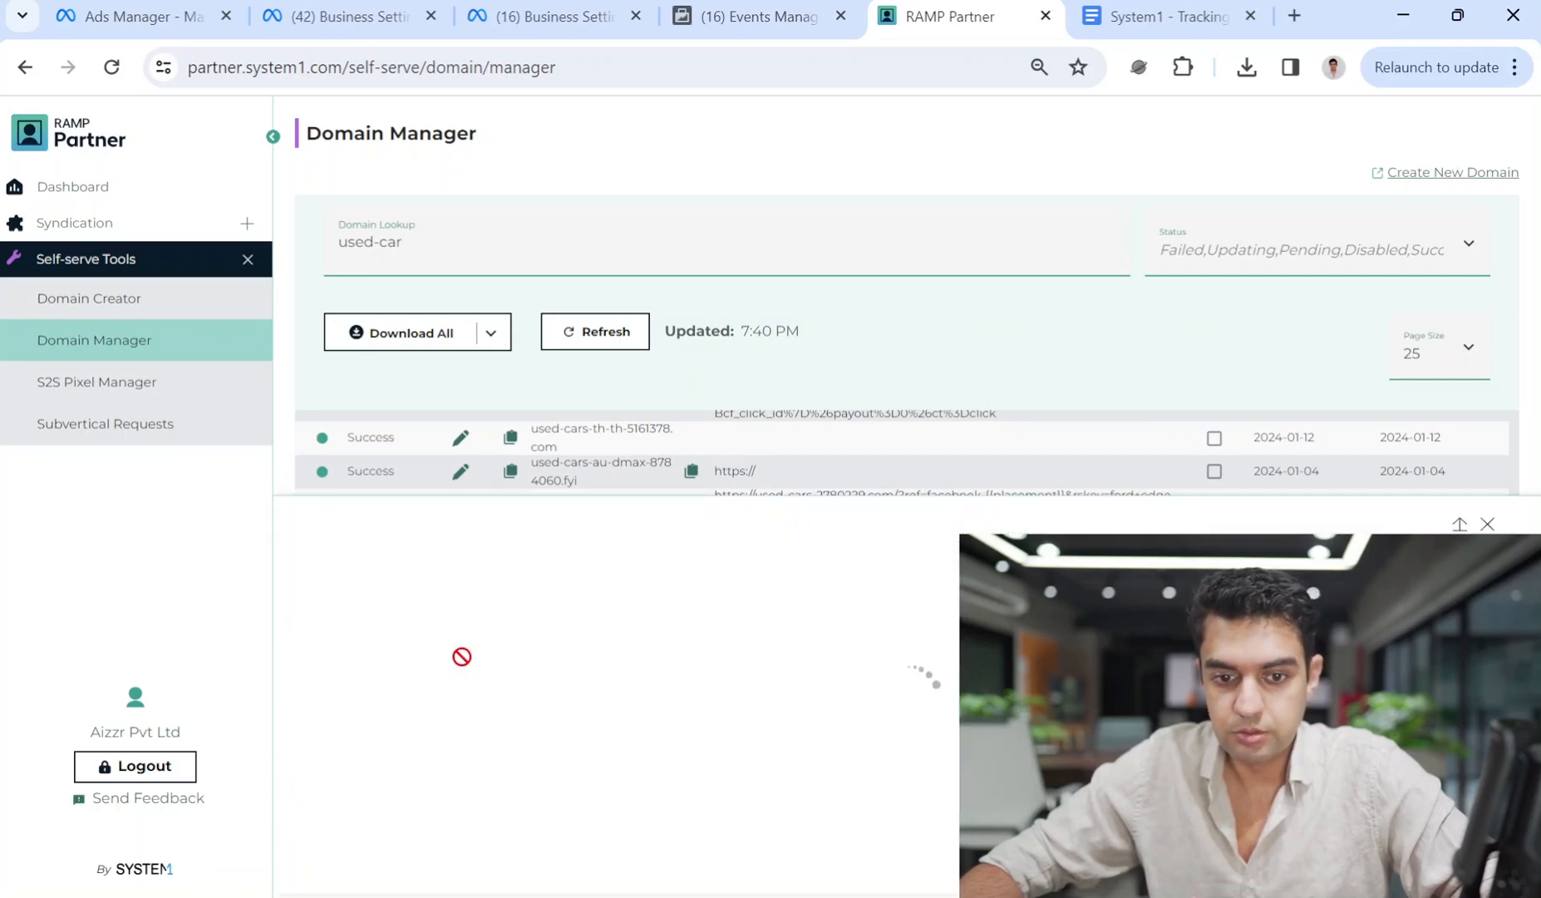
click(403, 12)
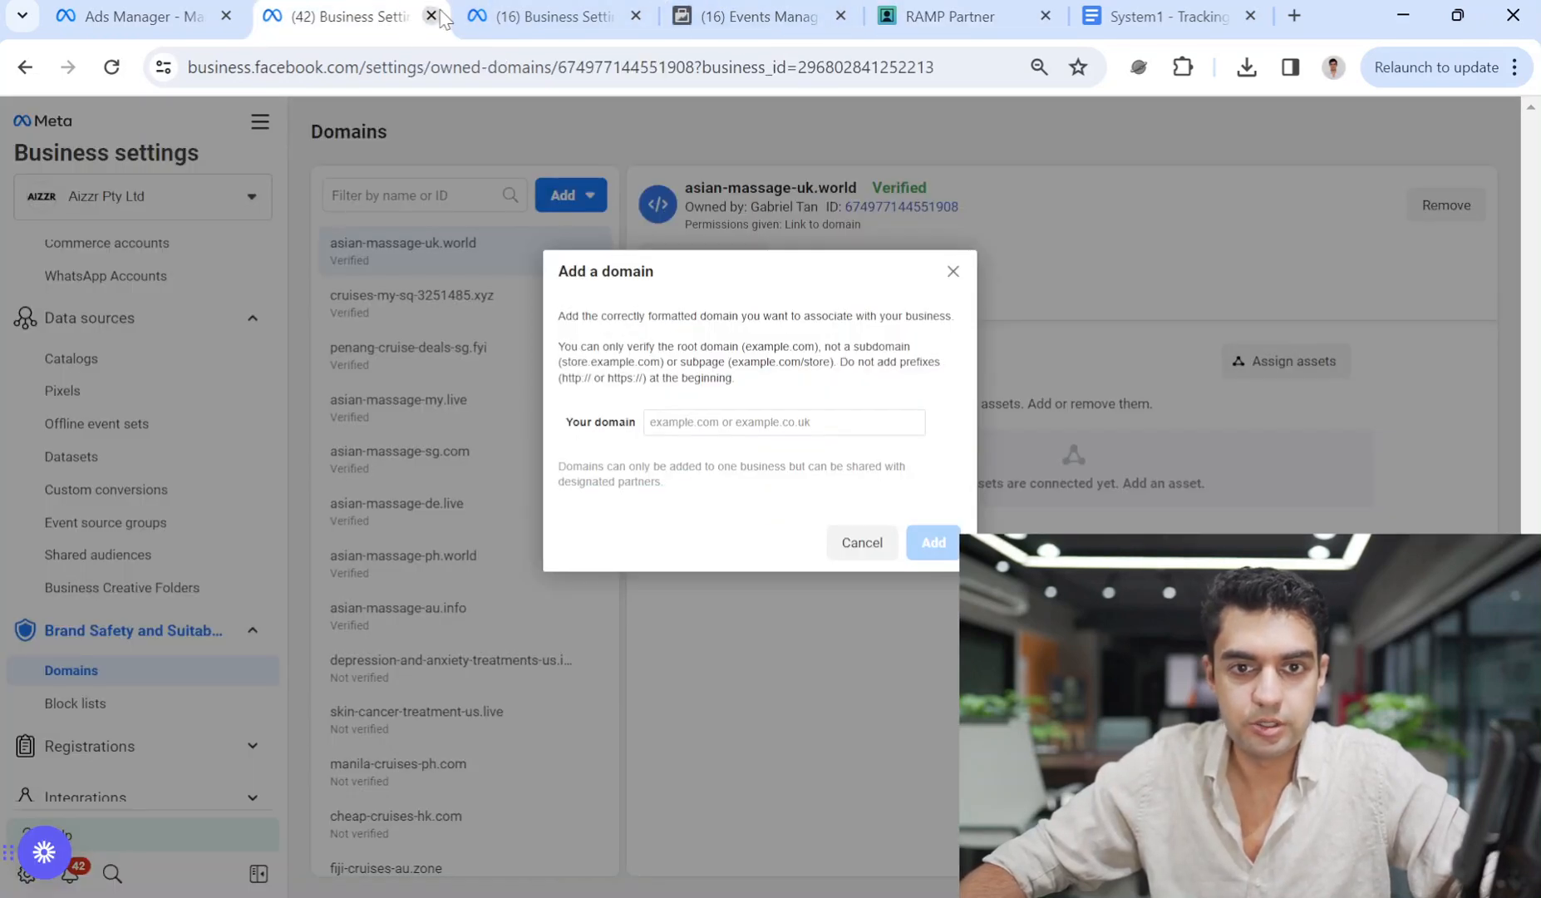
click(948, 19)
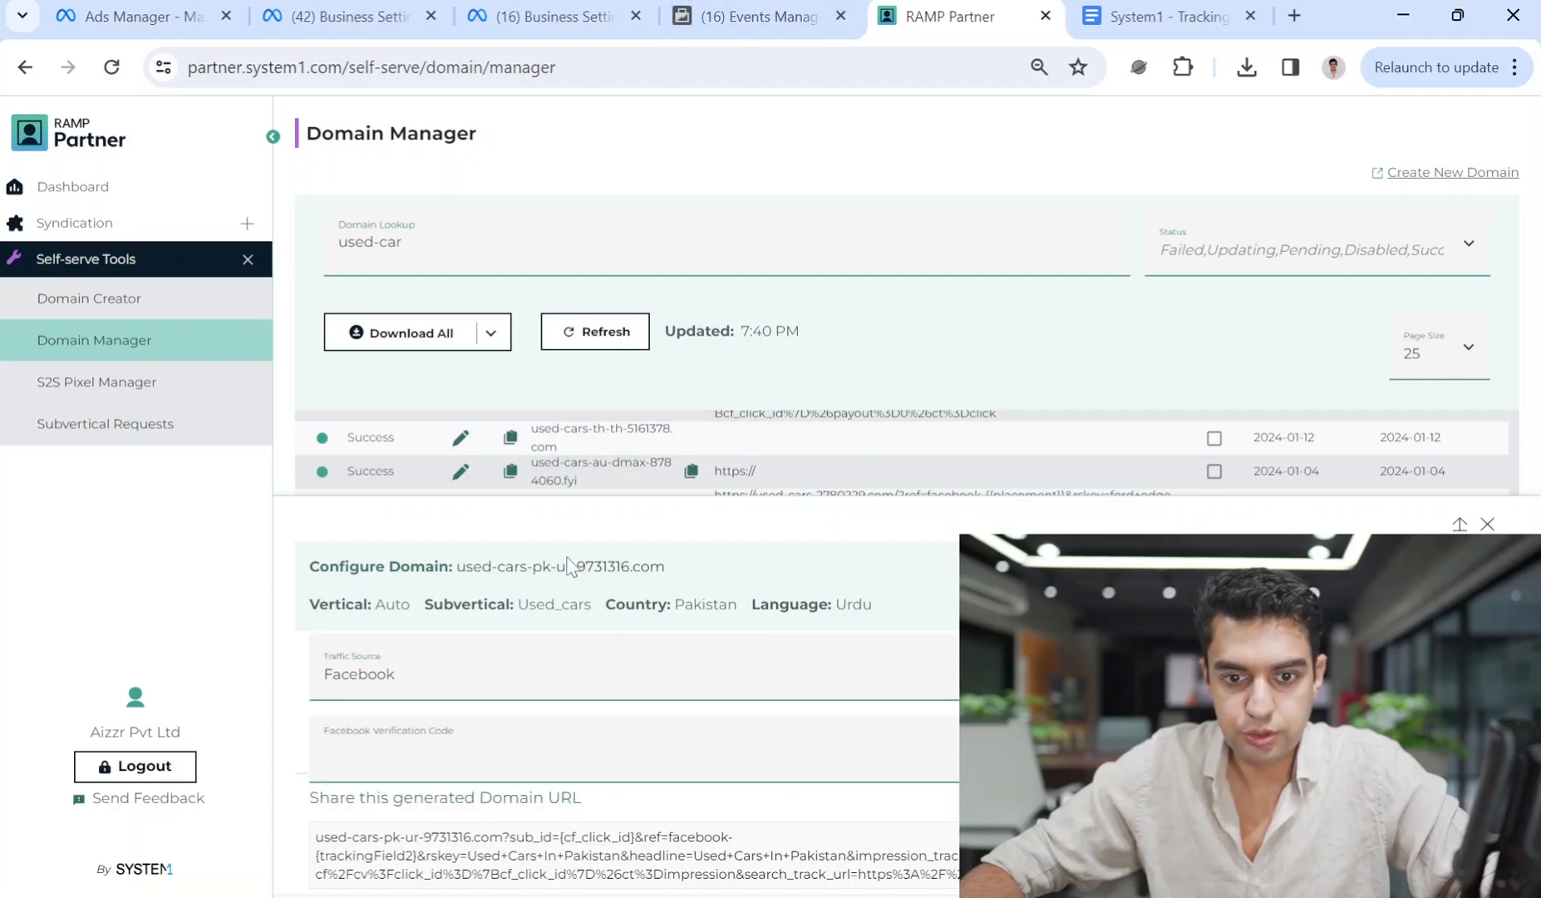
drag(686, 570, 470, 565)
key(ctrl+c)
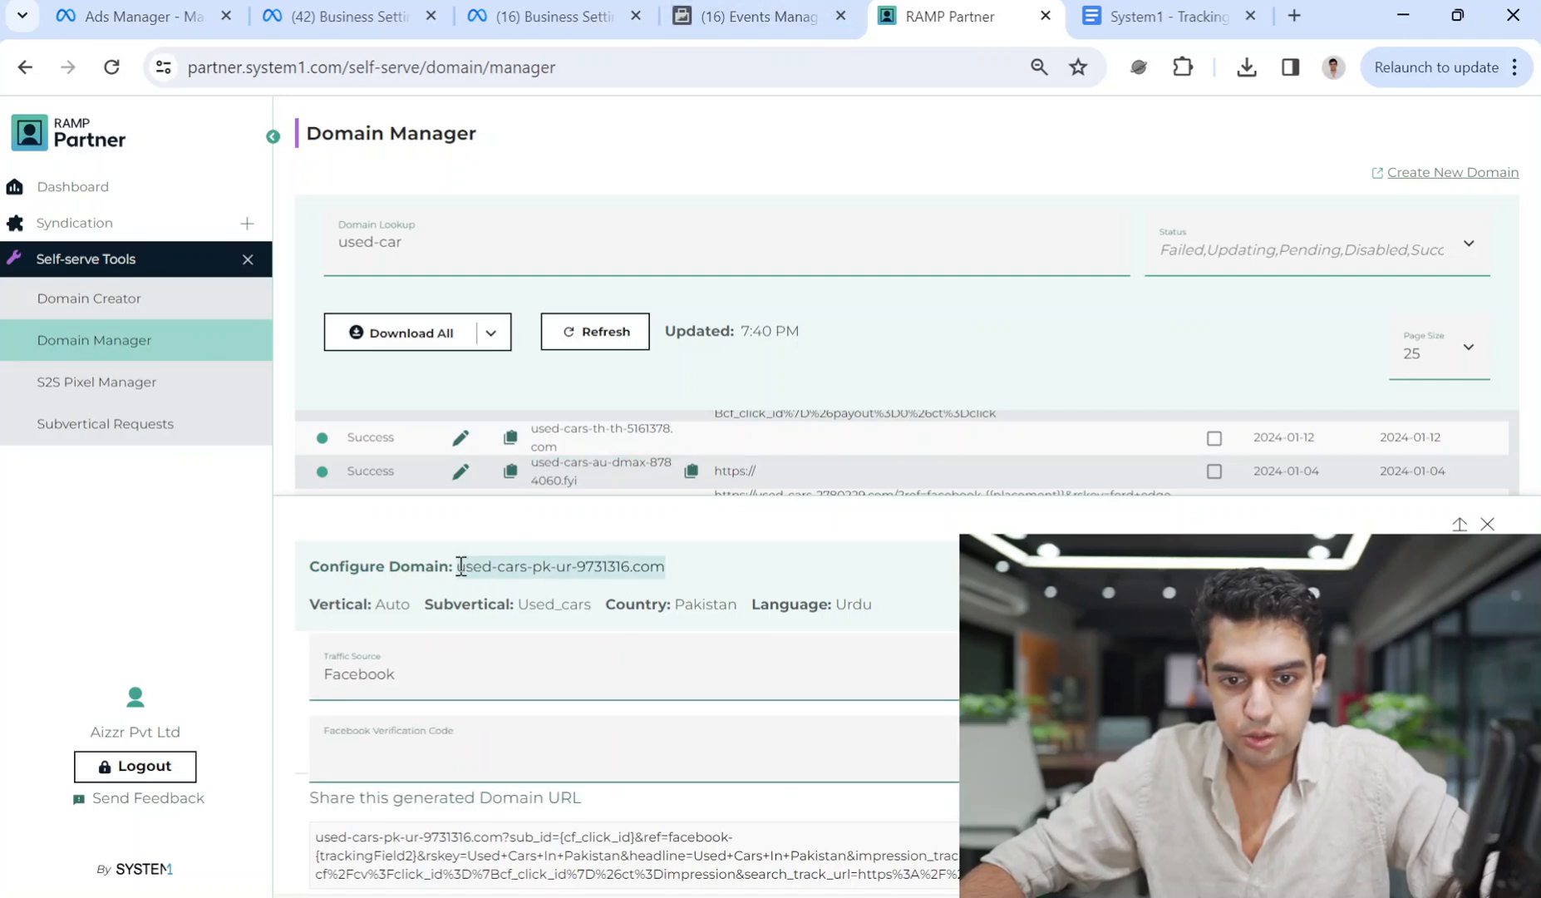
click(733, 10)
click(572, 10)
Add used-cars-pk-ur-9731316.com in the Add a domain dialog and copy its verification meta-tag.
click(353, 10)
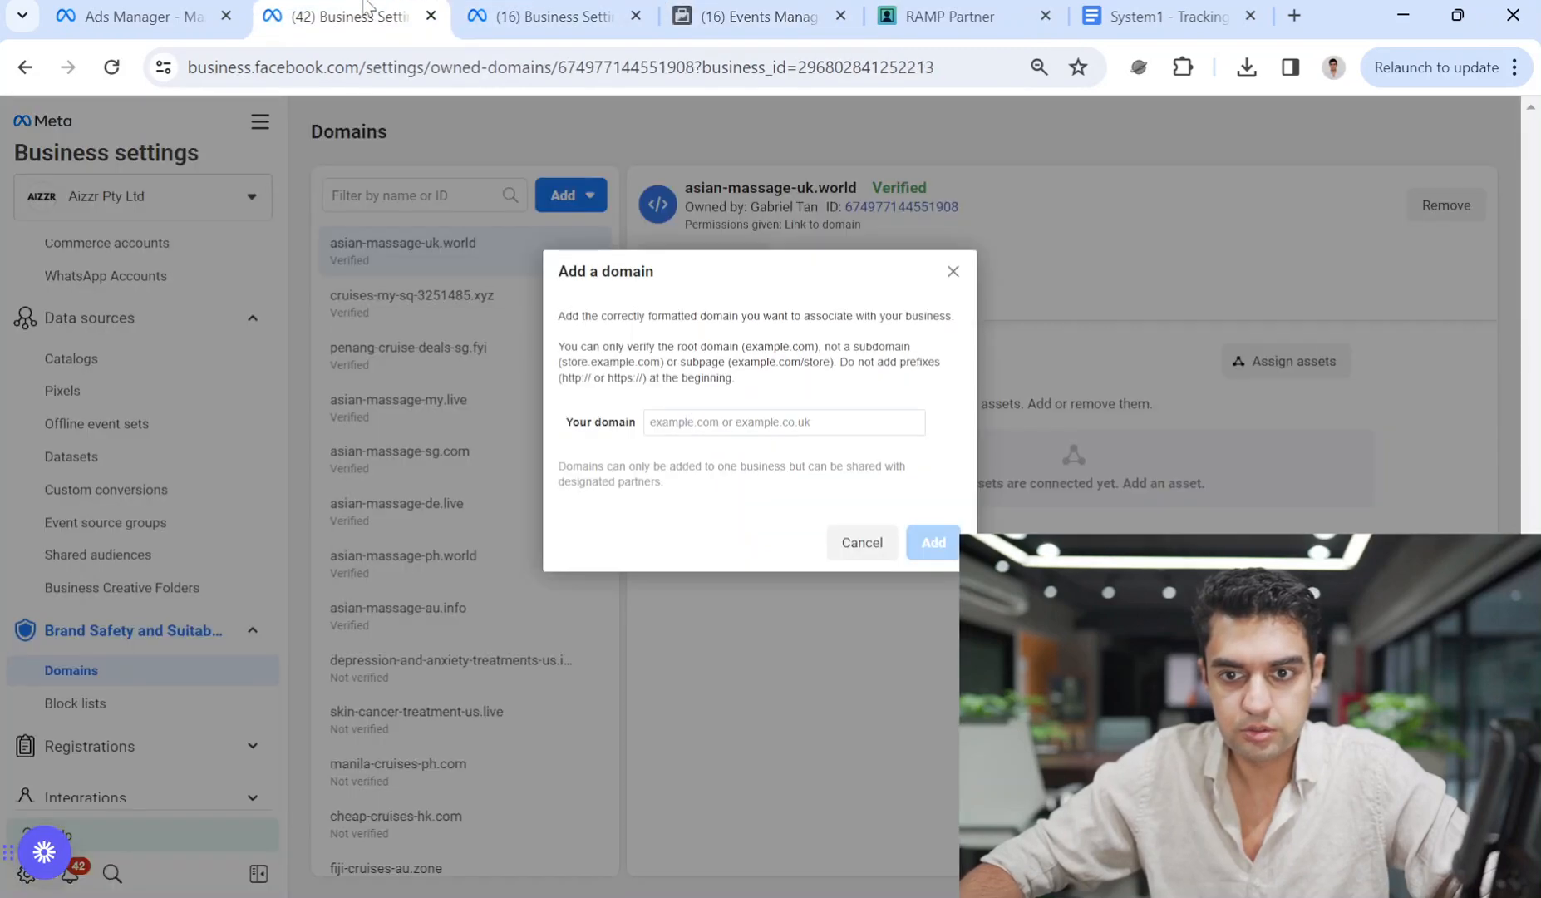
click(765, 426)
key(ctrl+v)
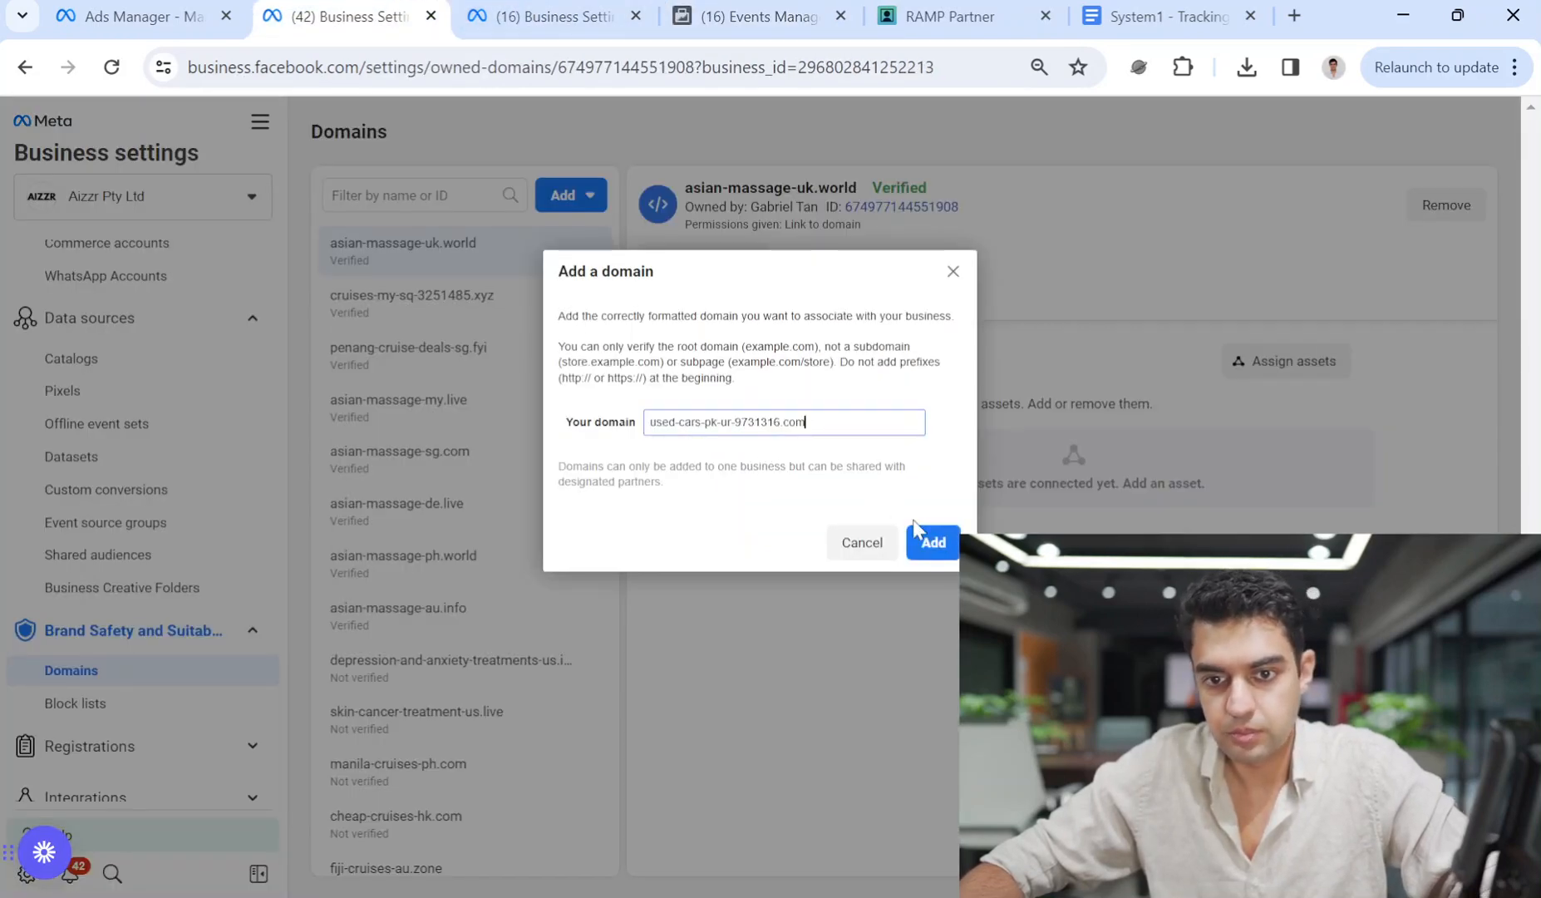
click(930, 542)
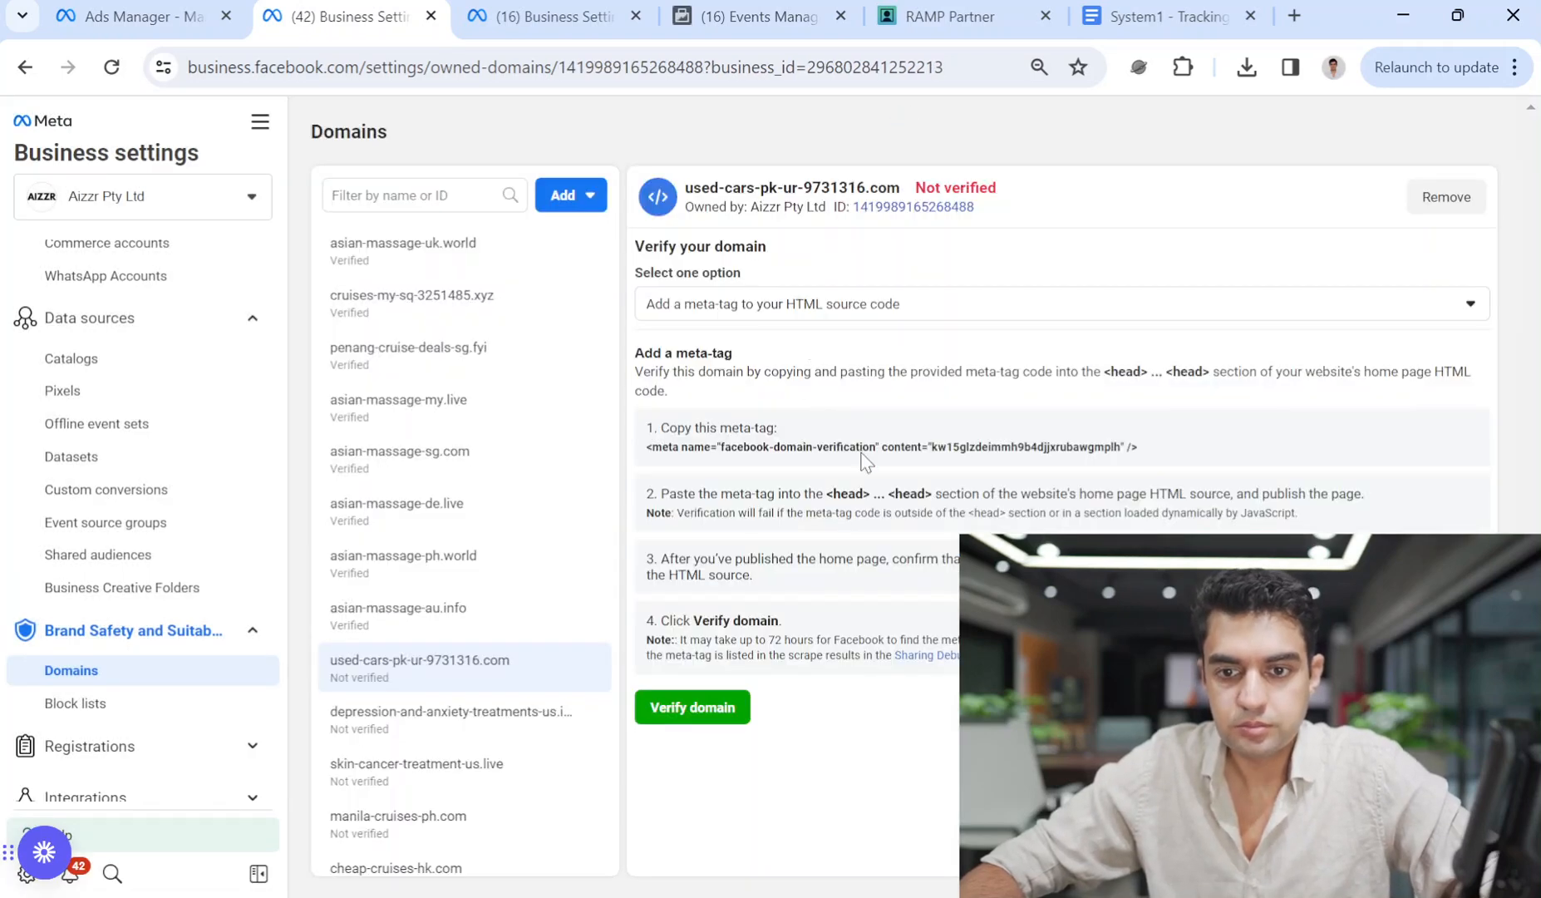
click(851, 451)
Paste the meta-tag into RAMP's Facebook Verification Code field, trim it to the content value, and save.
click(931, 7)
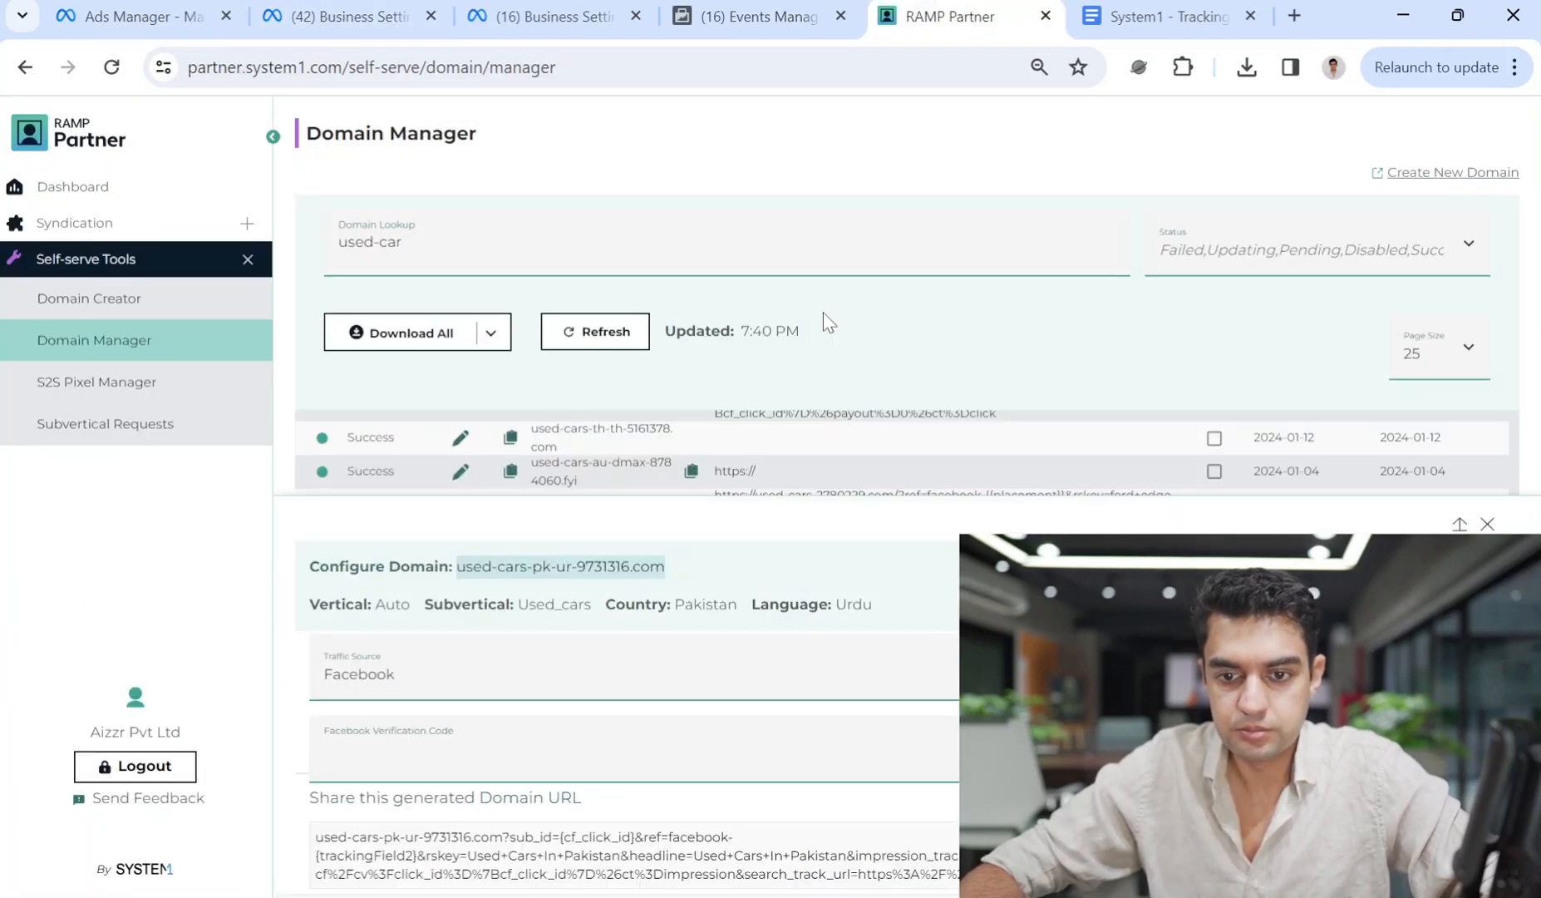
click(428, 758)
key(ctrl+v)
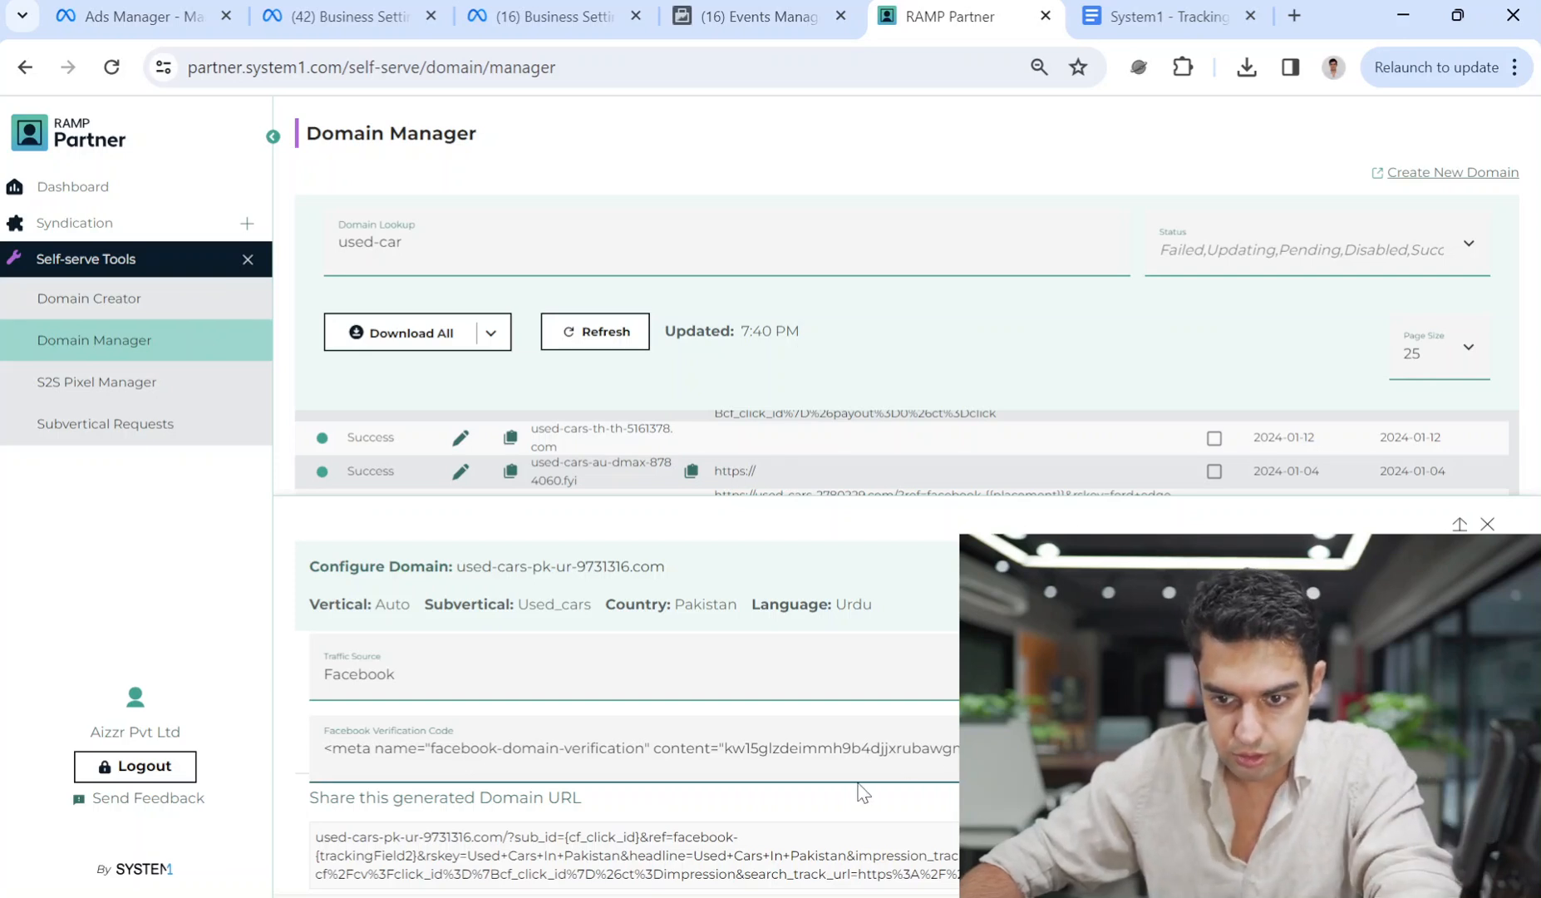
drag(725, 748, 326, 752)
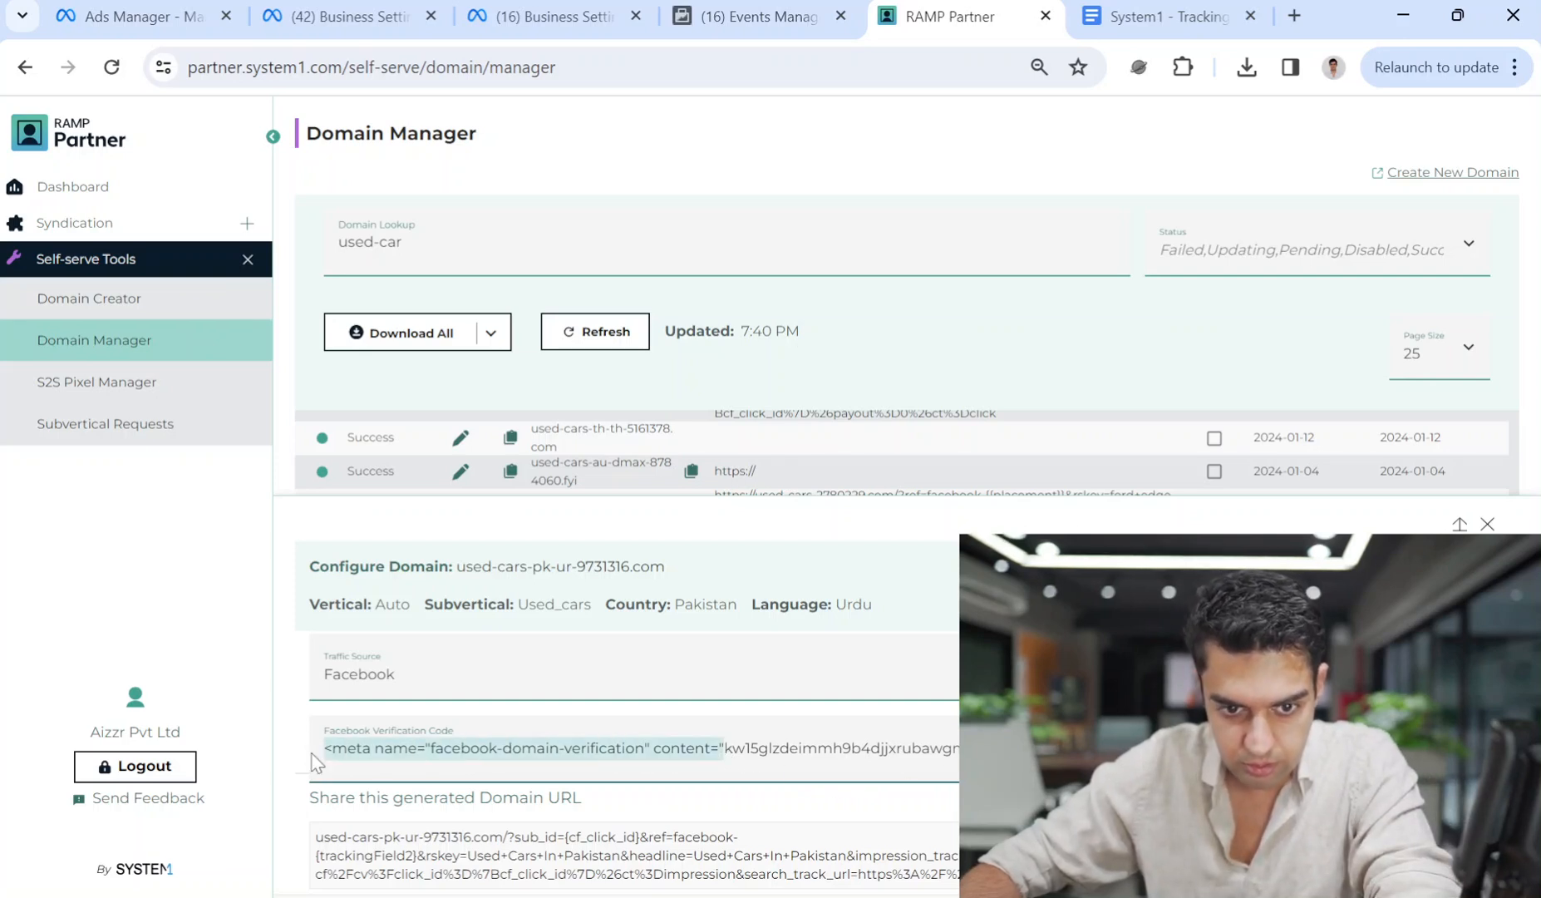
key(BackSpace)
drag(660, 753, 269, 760)
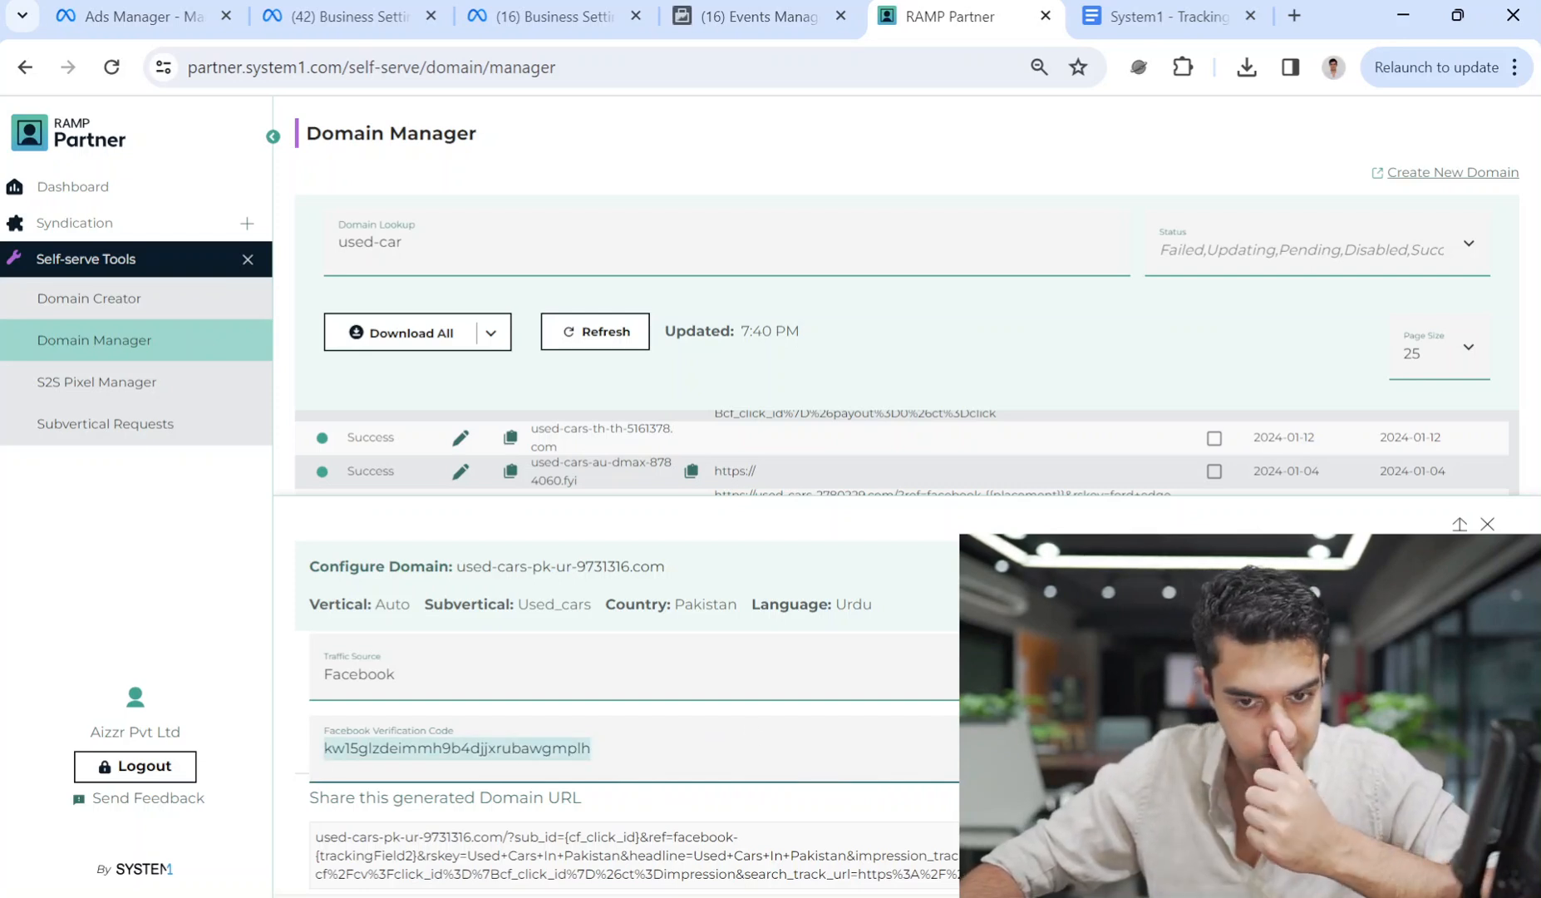
key(Return)
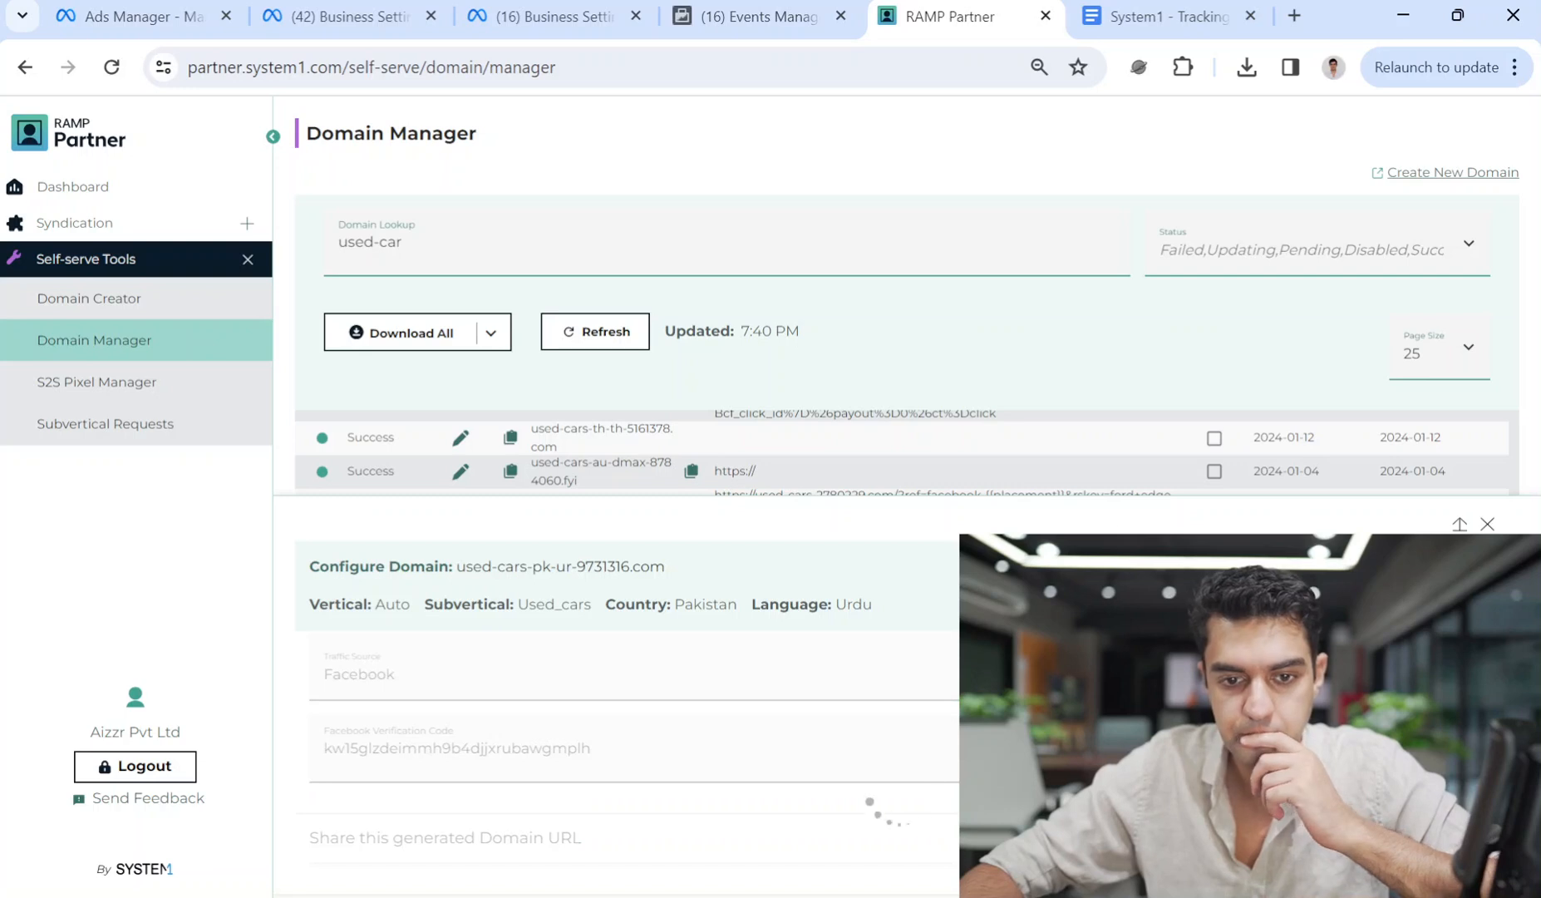
click(726, 15)
key(ctrl+shift+Tab)
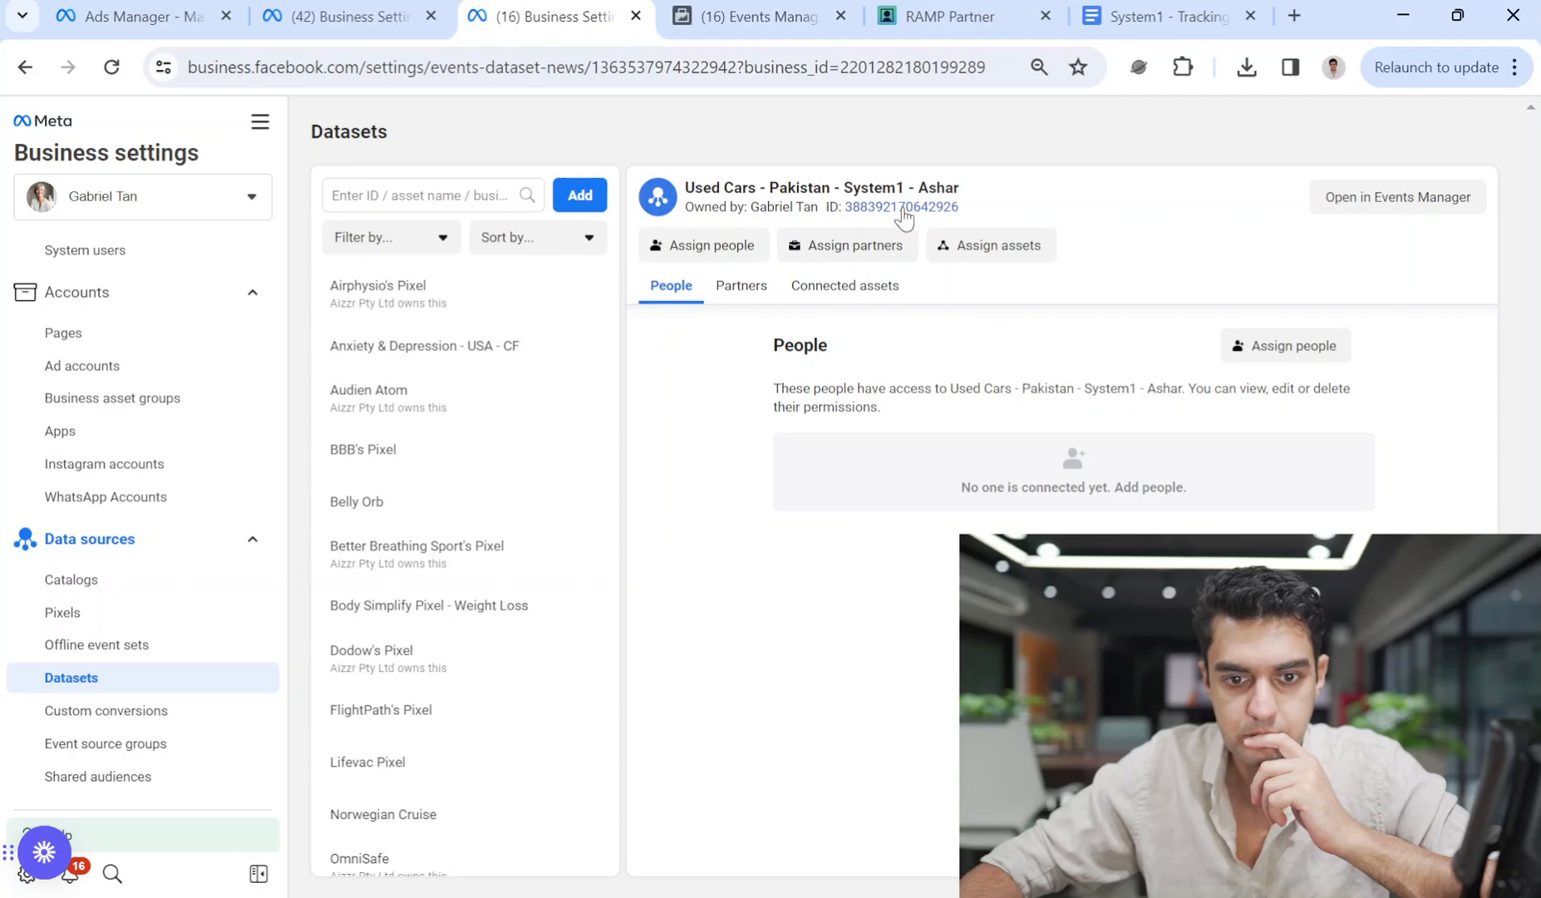
Run Verify domain for used-cars-pk-ur-9731316.com in Business Settings and recheck its Updating status in RAMP.
click(948, 15)
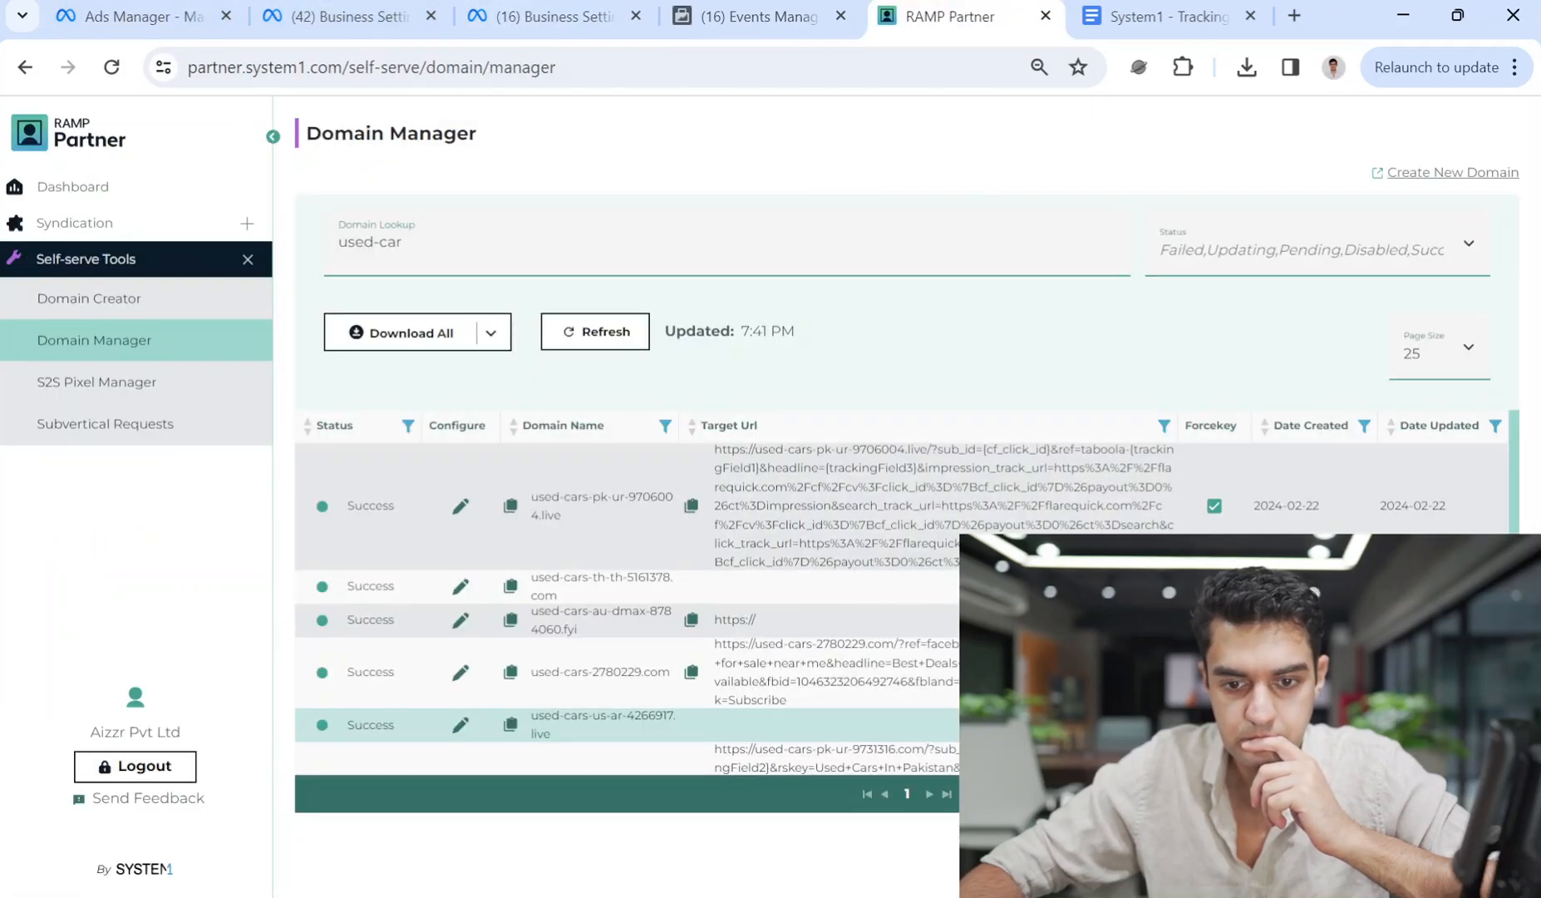
scroll(582, 715, down, 2)
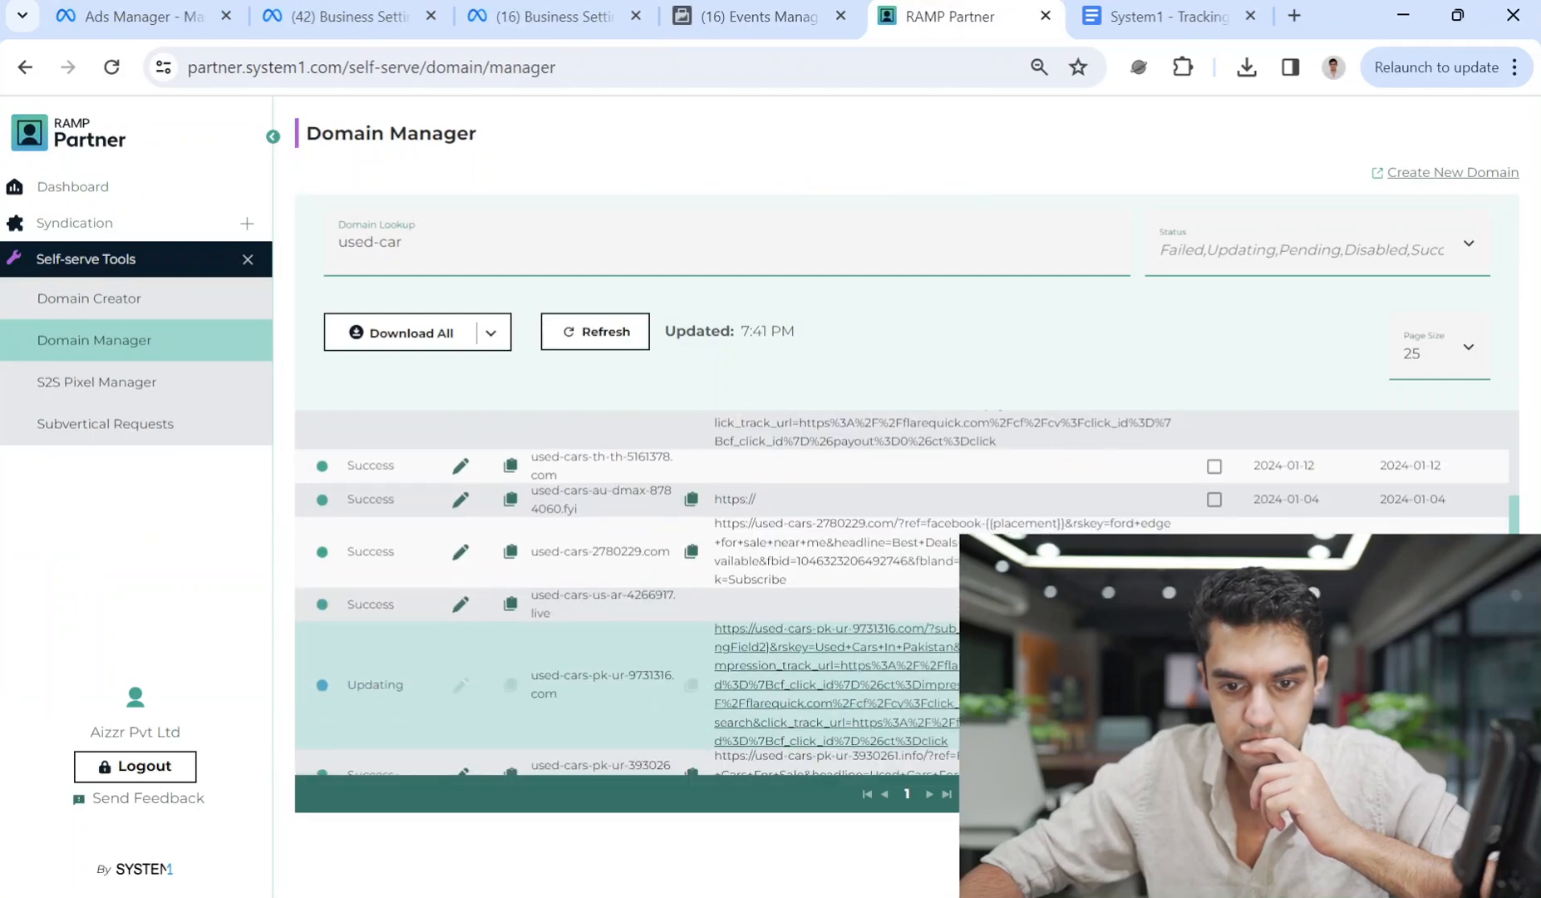
scroll(948, 665, down, 1)
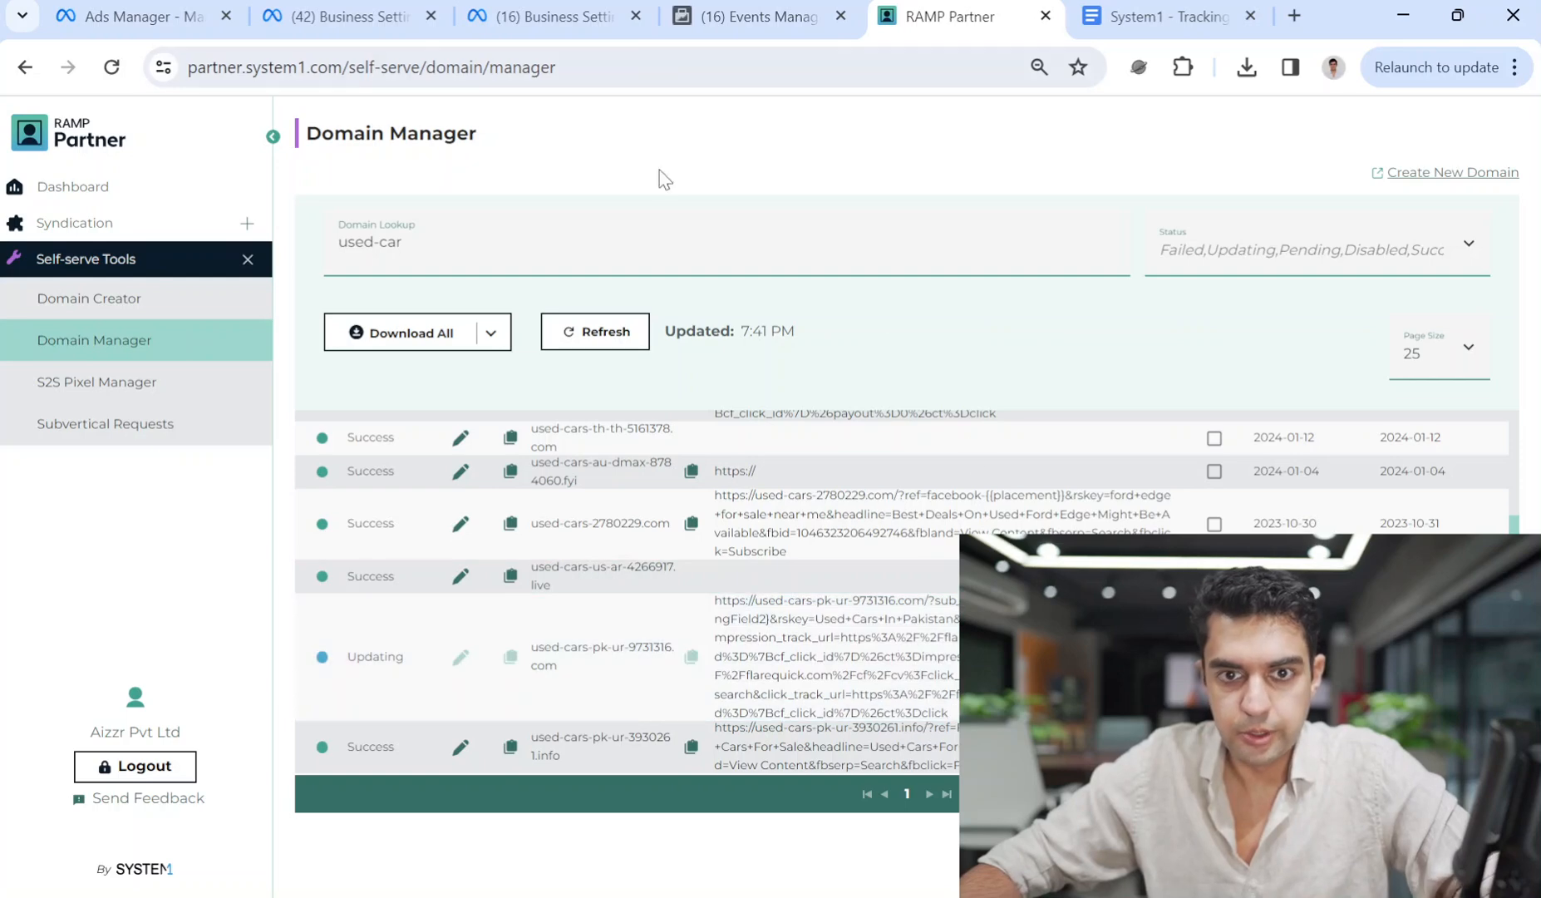
click(349, 16)
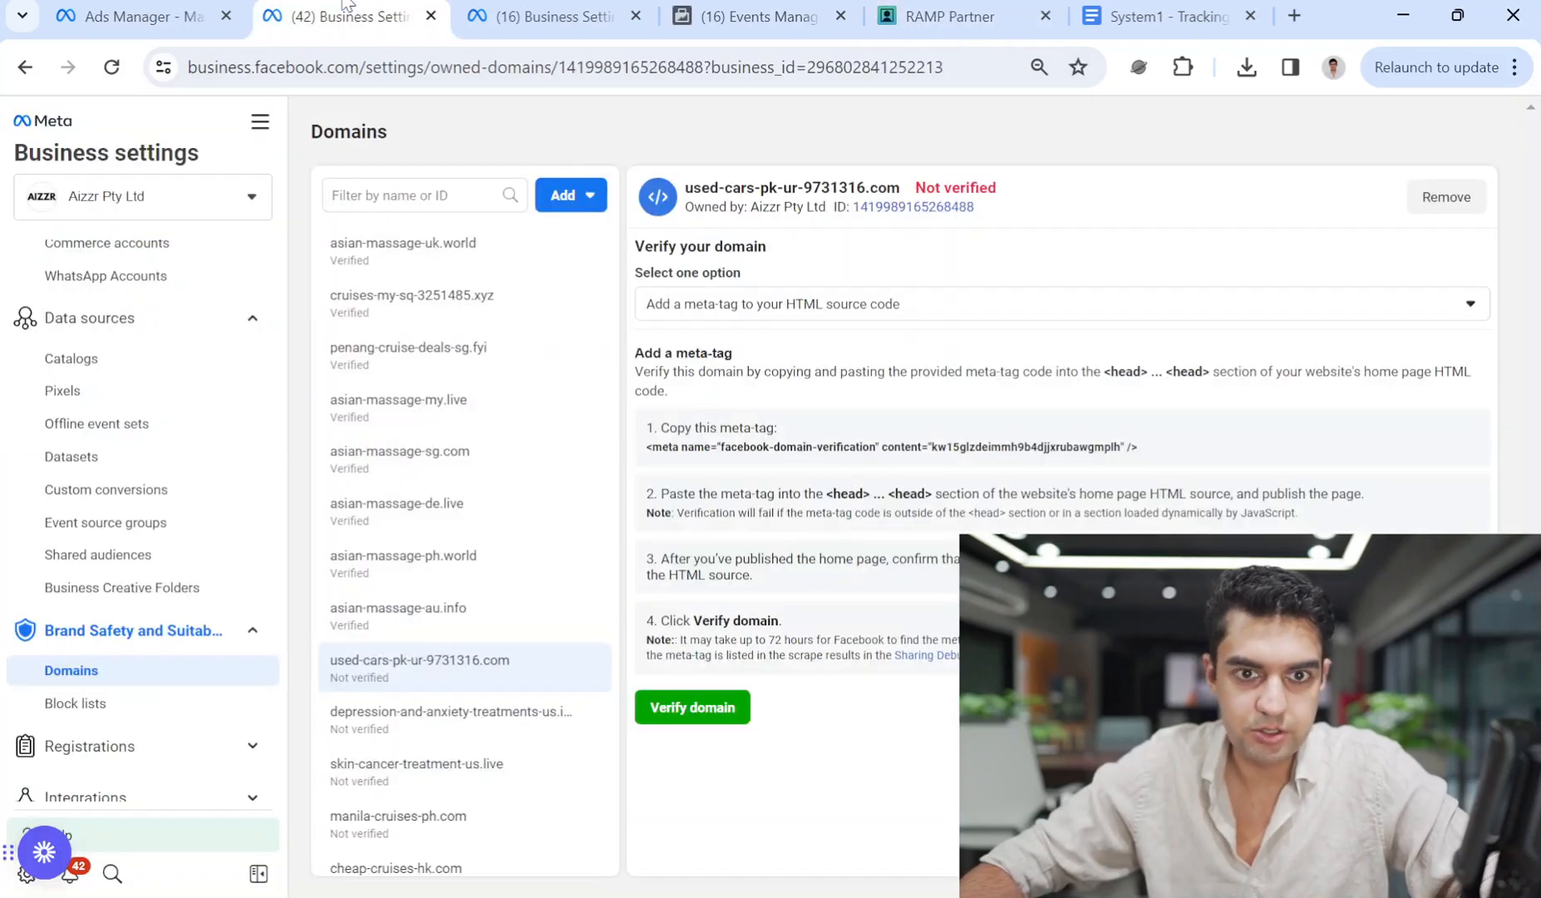
click(728, 702)
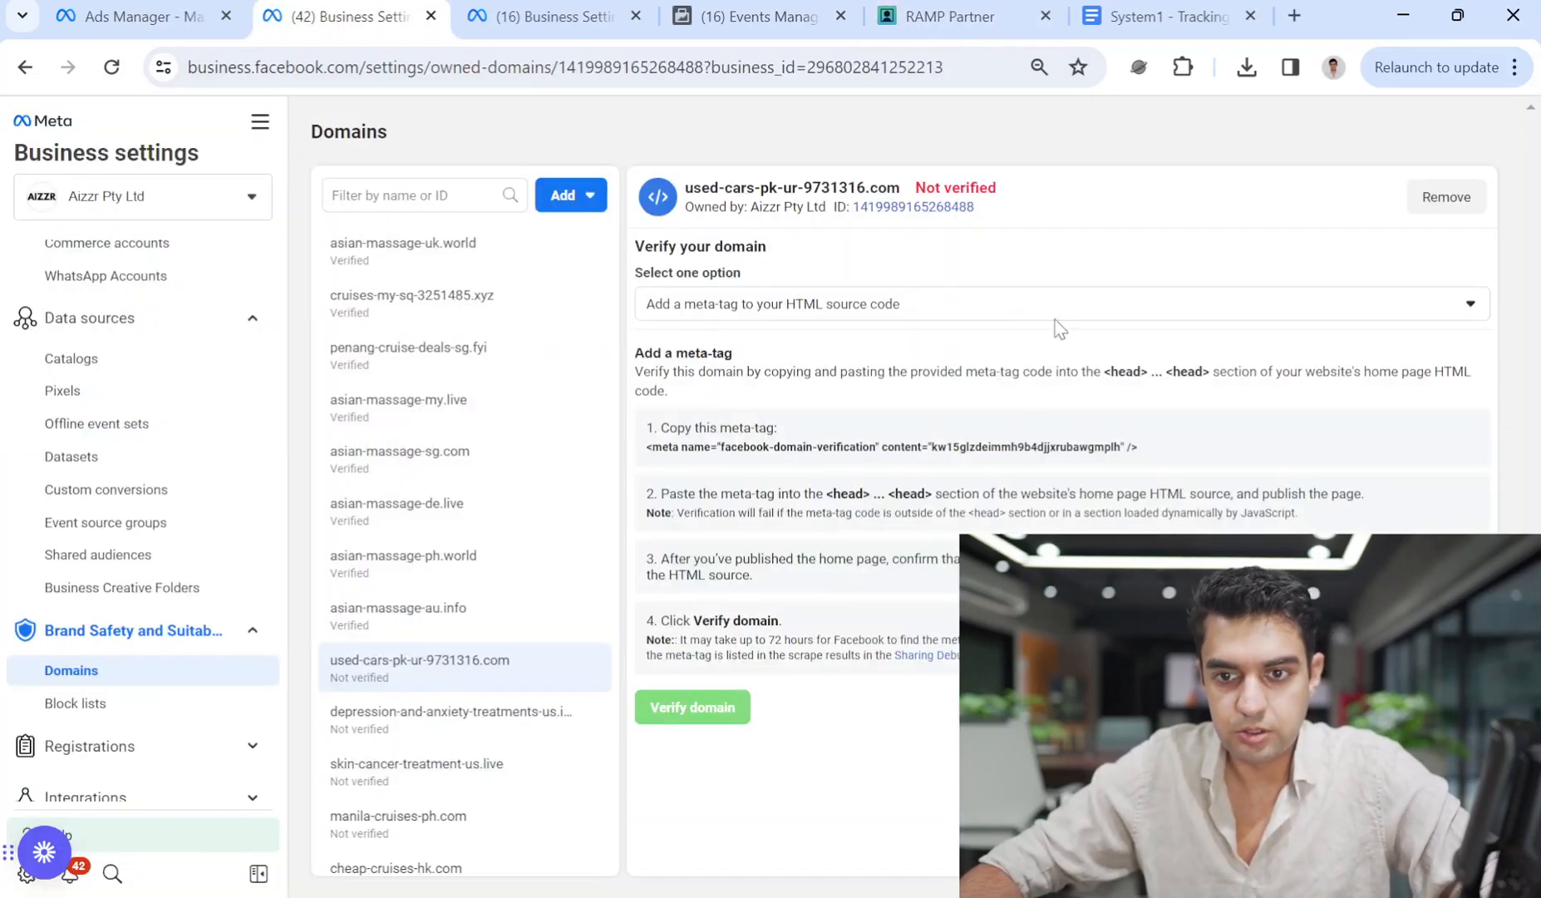
click(133, 16)
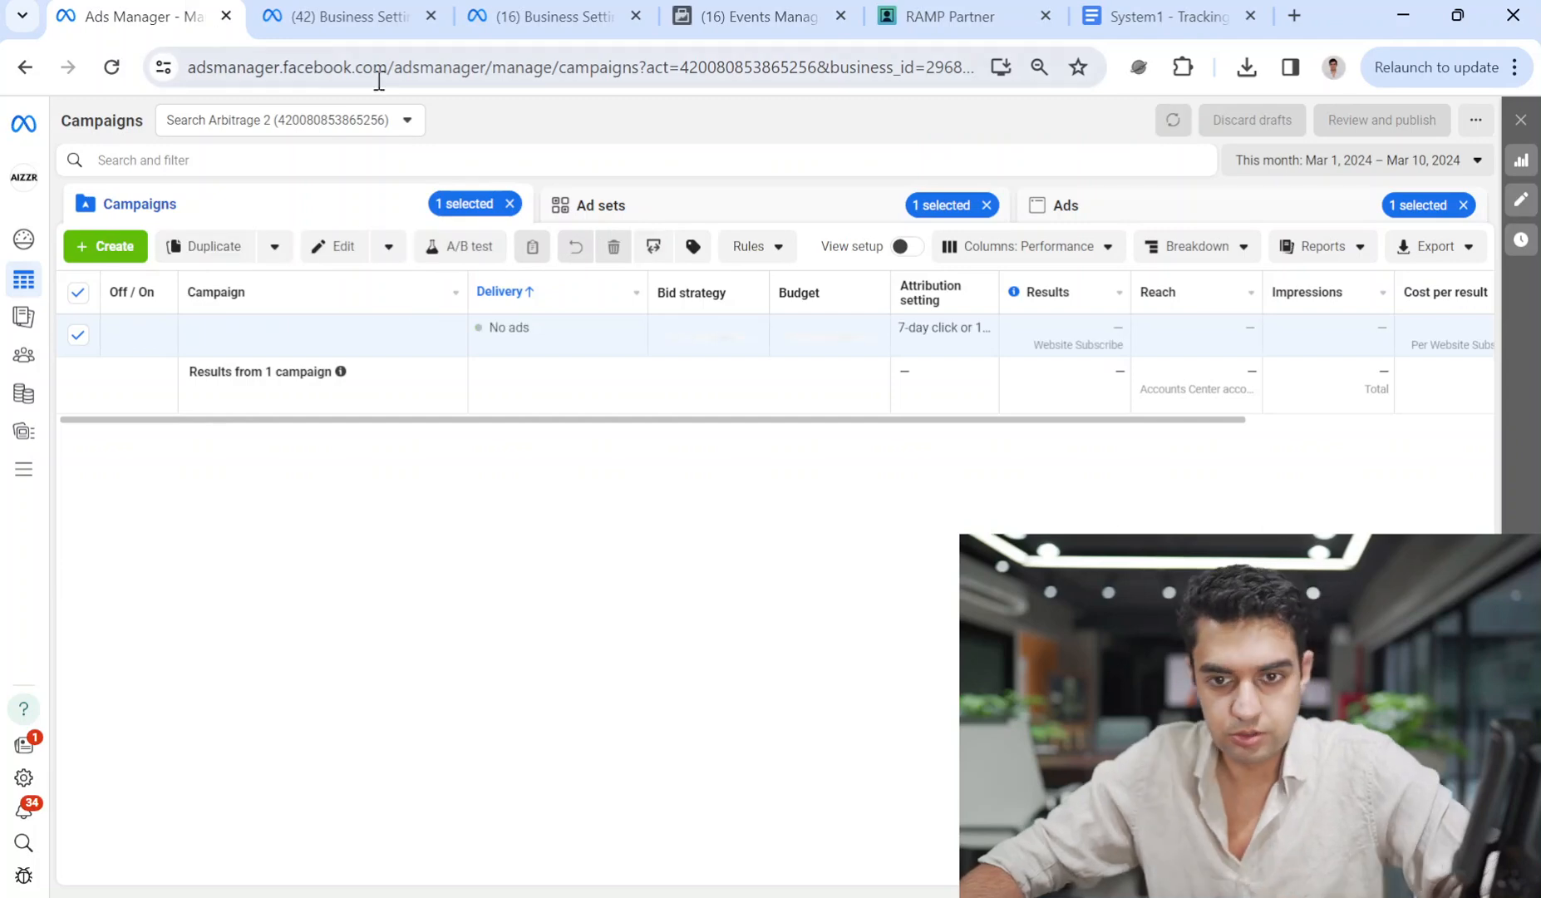
click(349, 16)
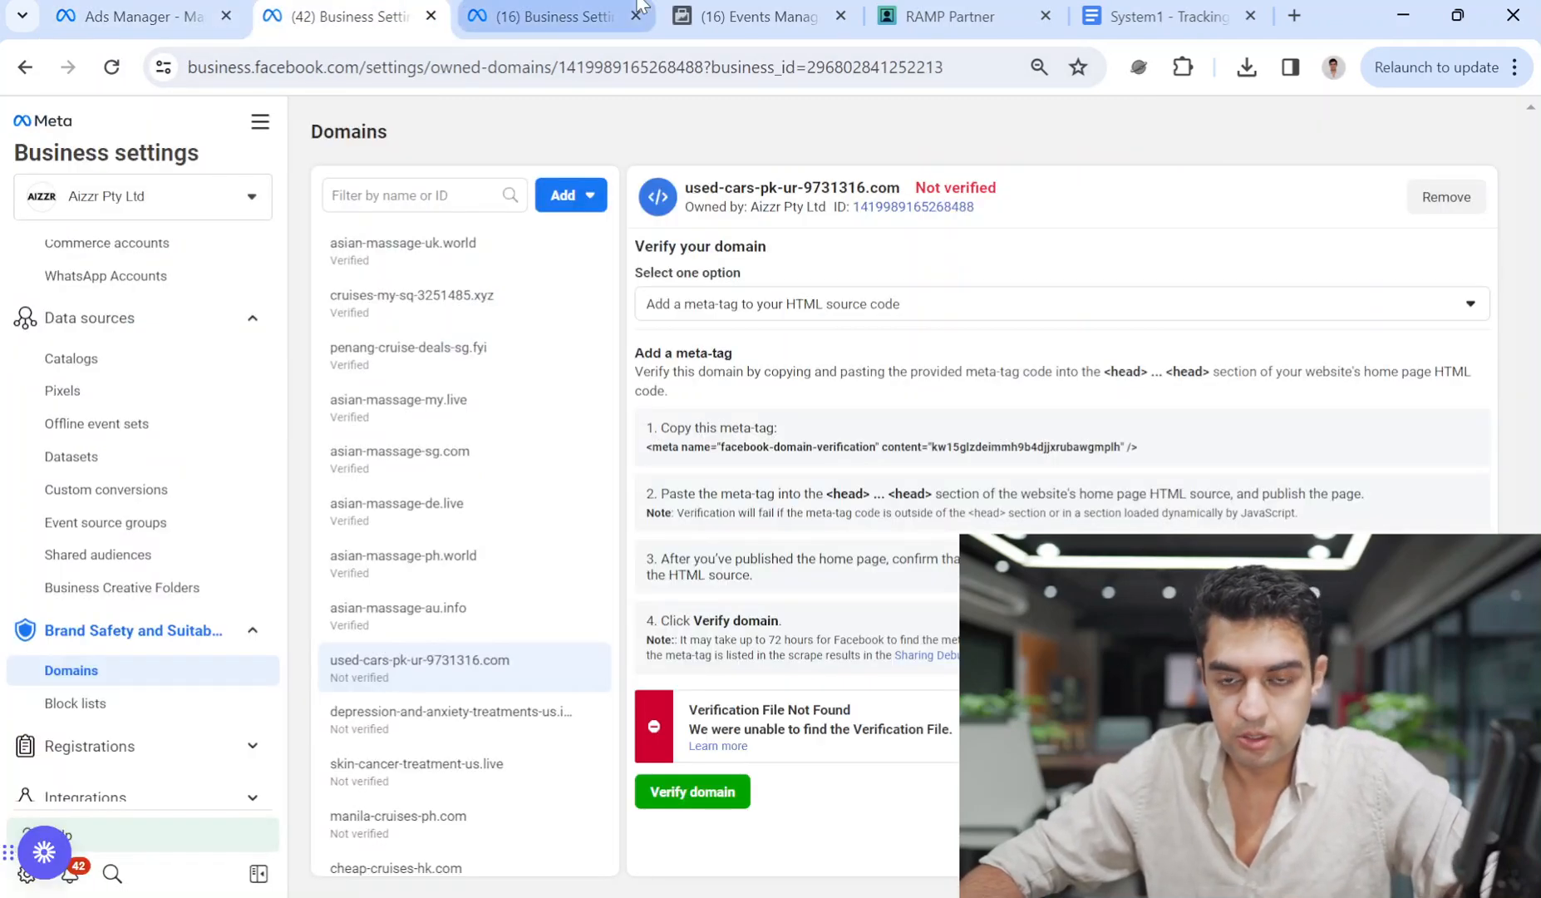
click(712, 13)
click(926, 7)
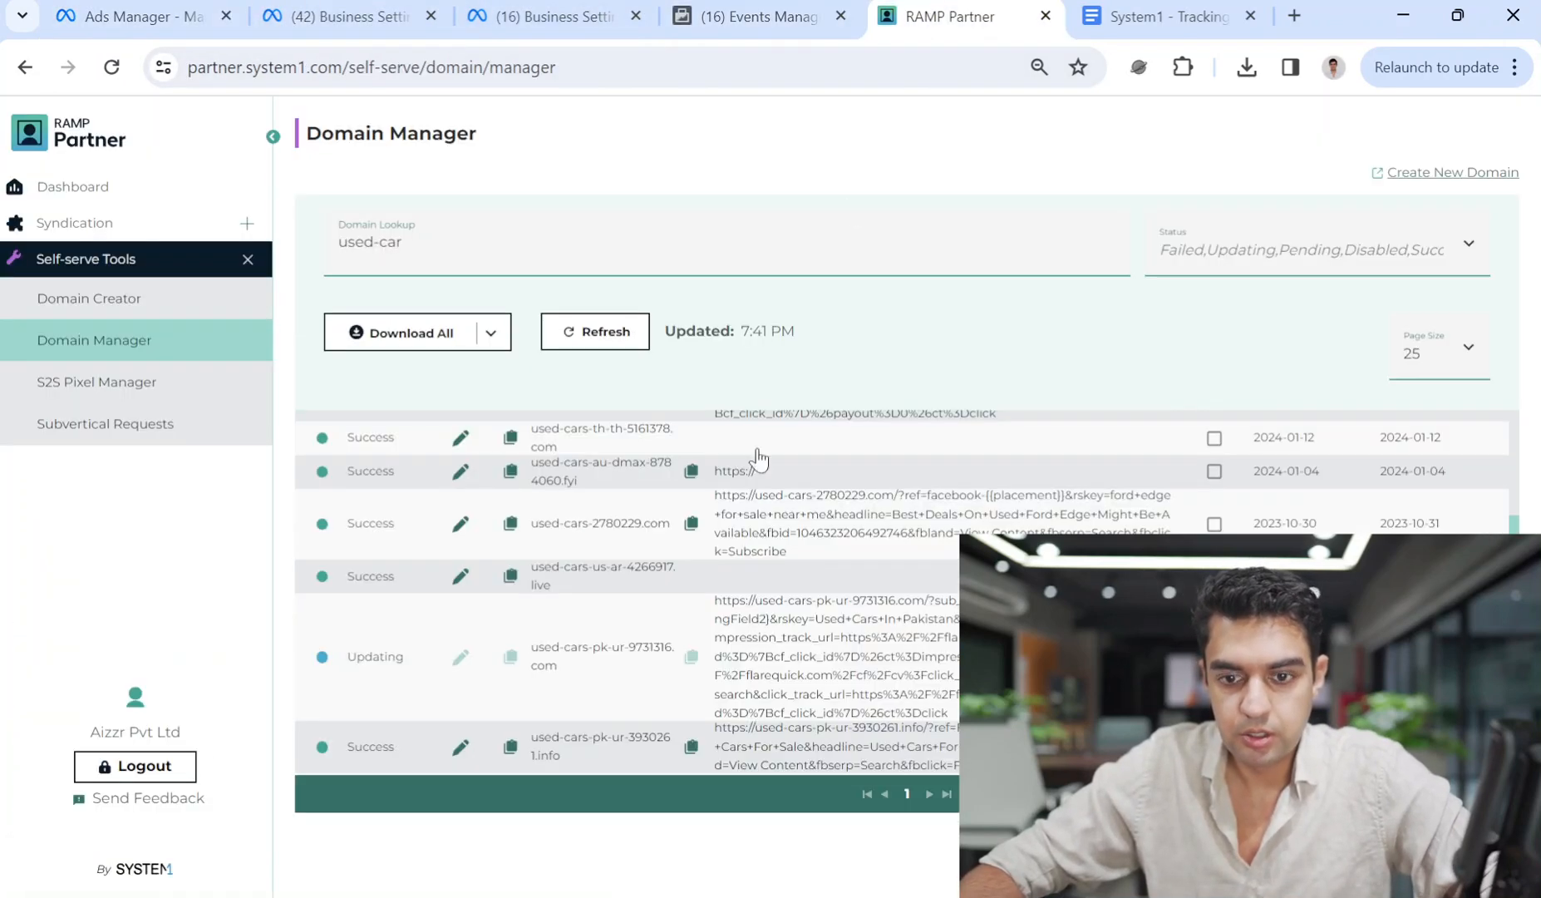